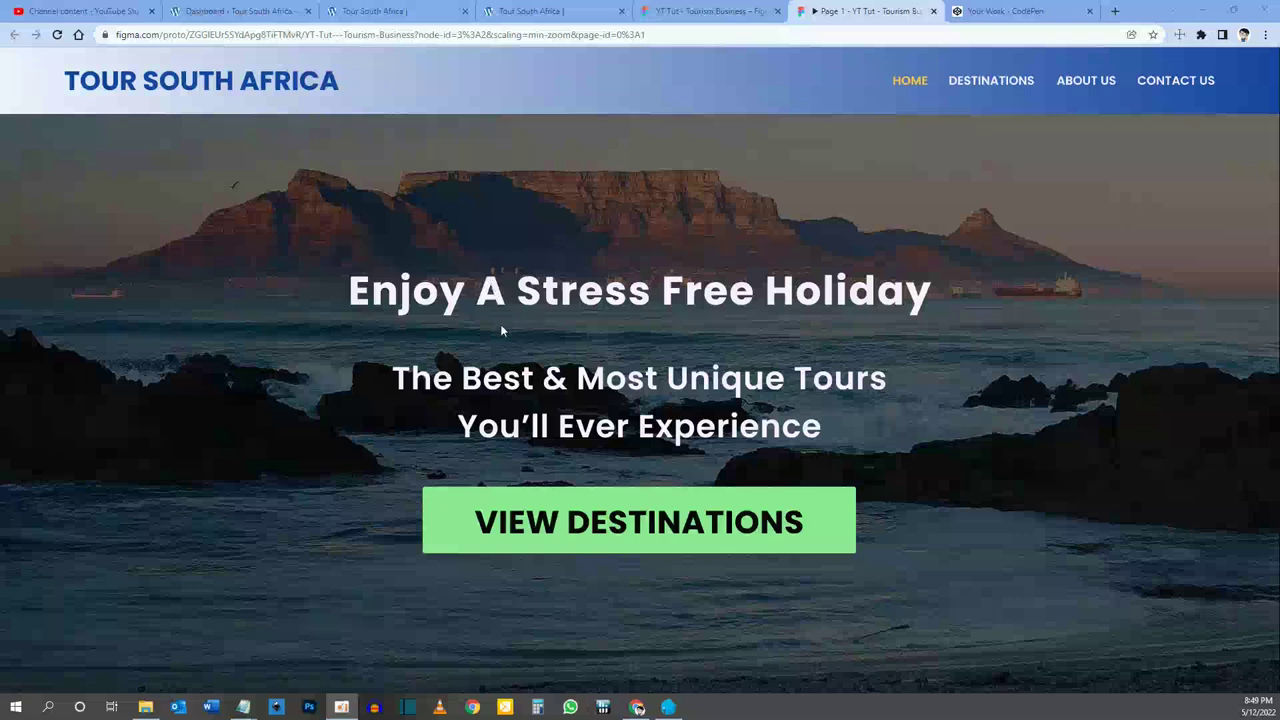
Step: Examine the homepage prototype from the hero down to Why Choose Us, focusing on the Check Out Our Great Deals section
scroll(500, 324, down, 8)
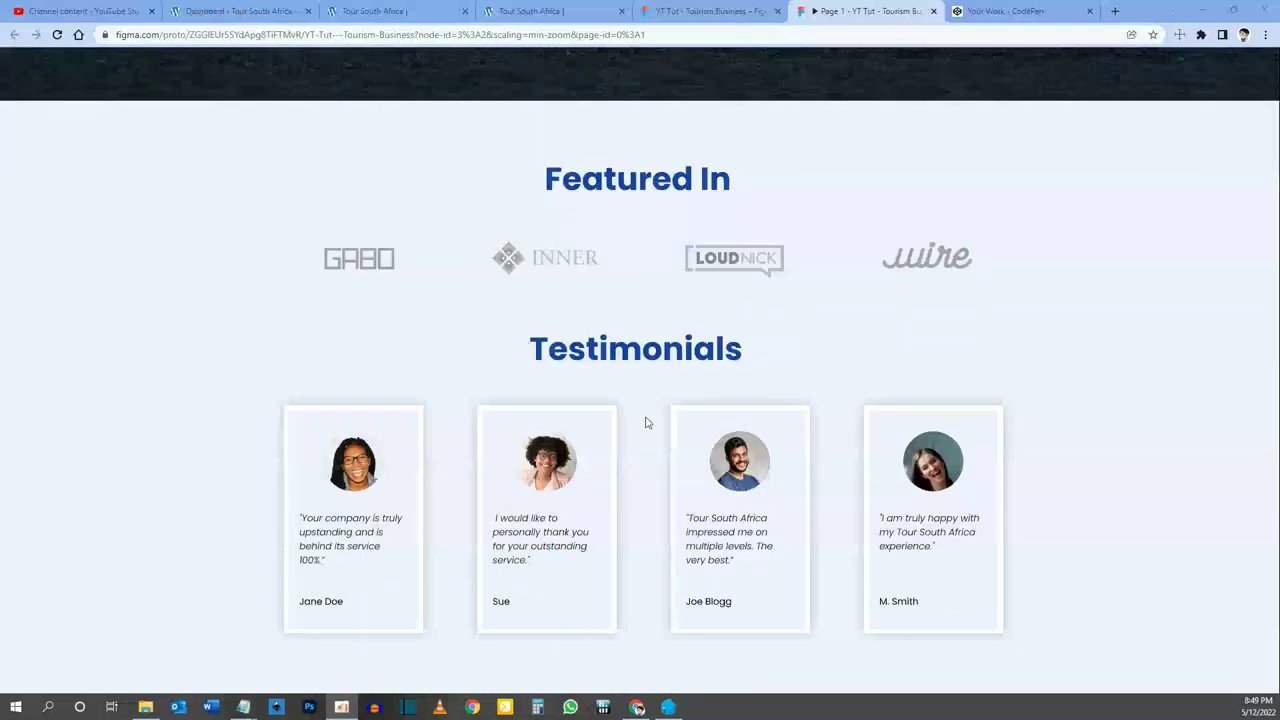
scroll(646, 423, down, 4)
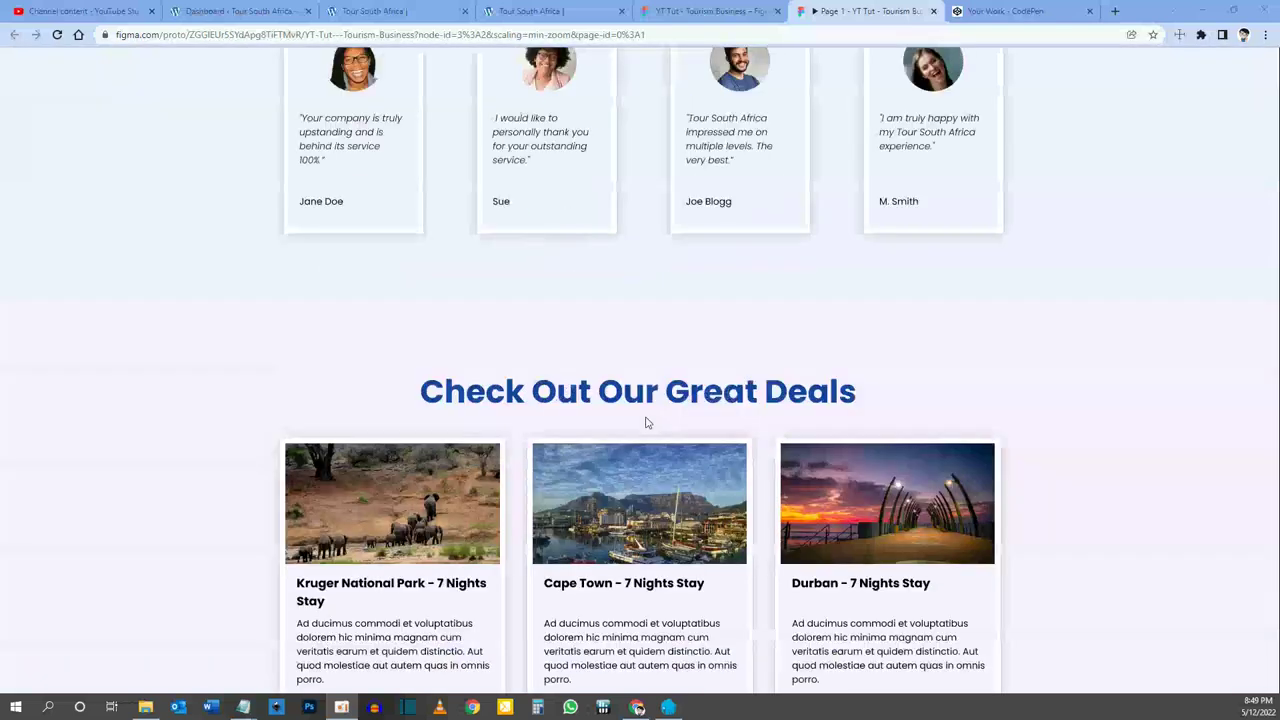
scroll(646, 423, up, 1)
scroll(646, 423, down, 3)
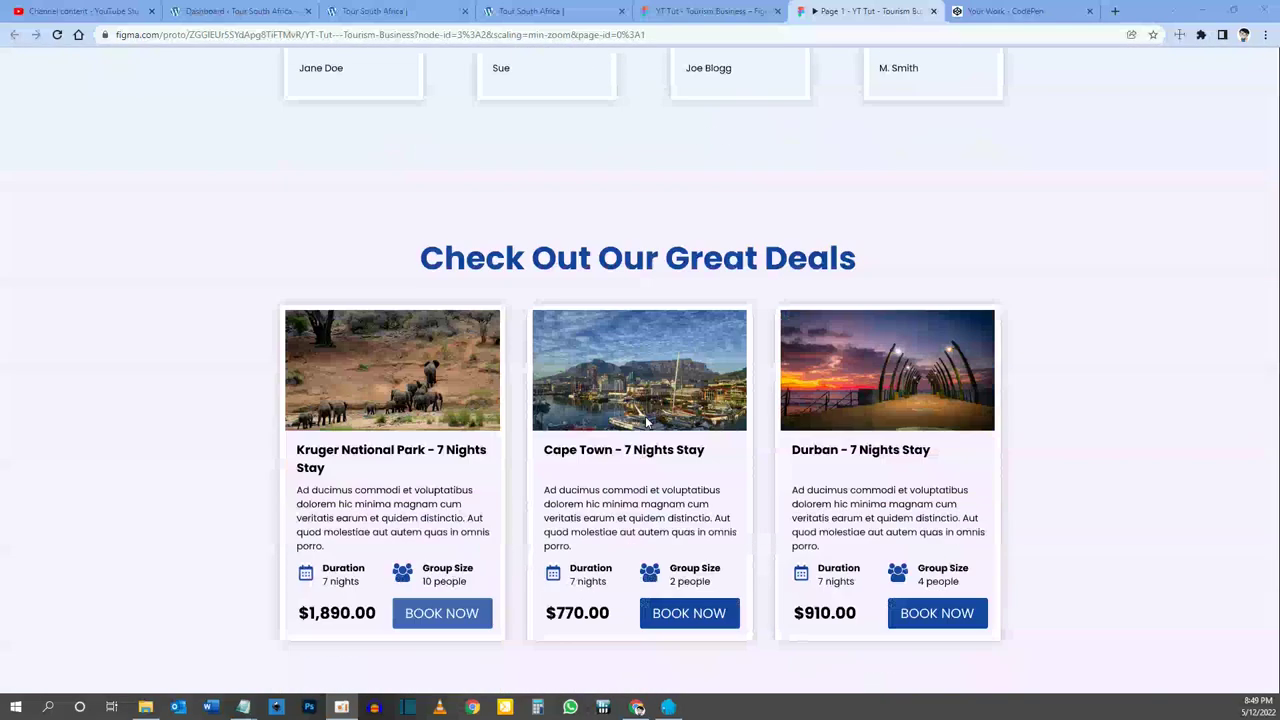
scroll(646, 423, down, 1)
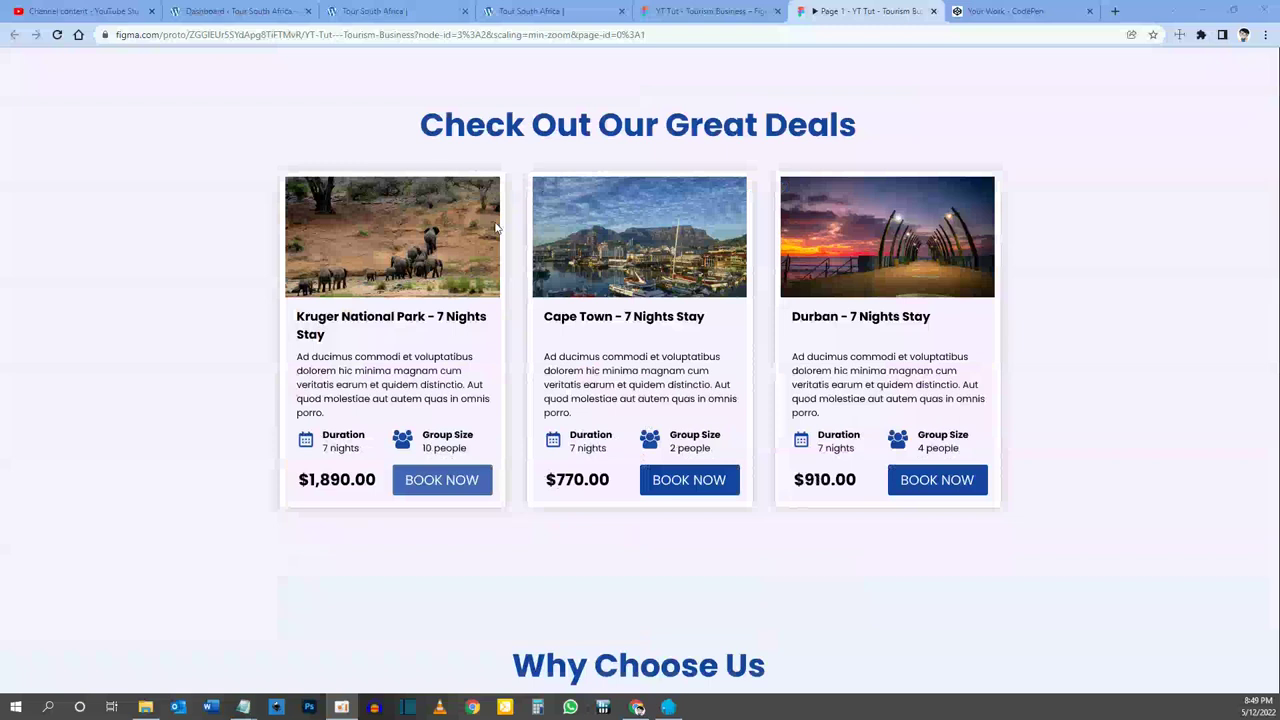
scroll(551, 346, down, 3)
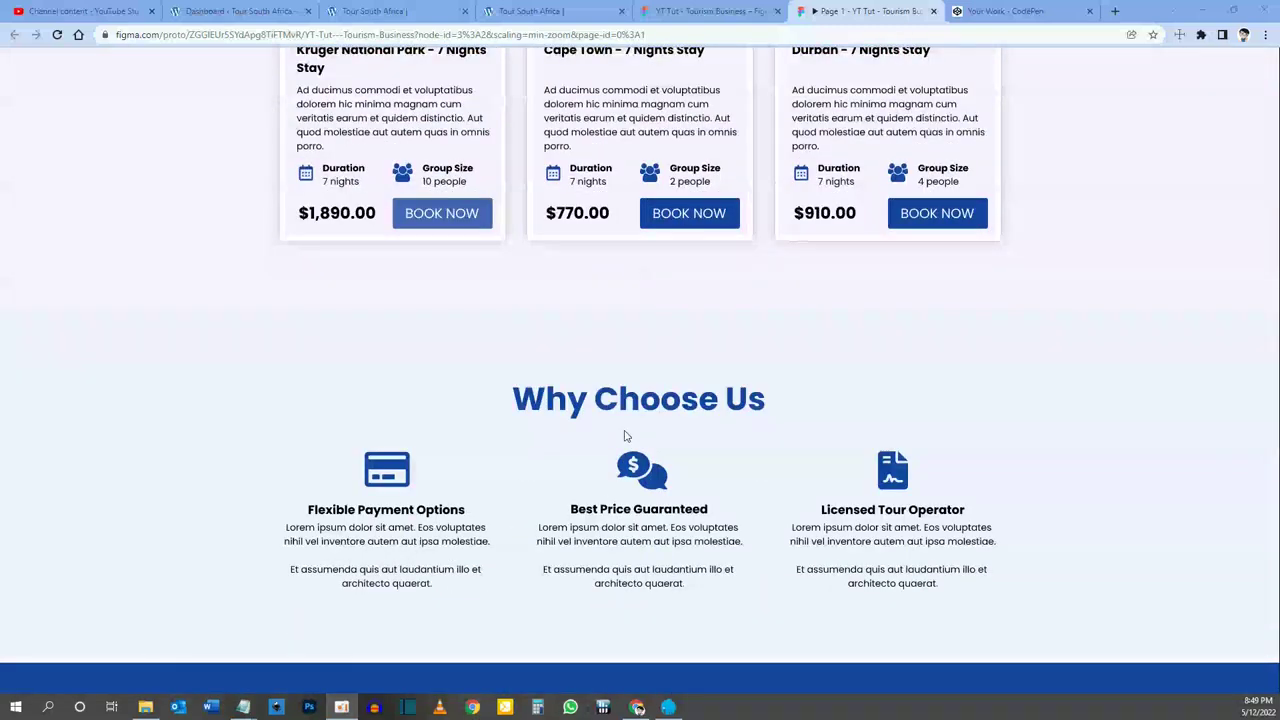
scroll(625, 436, up, 2)
scroll(625, 436, up, 1)
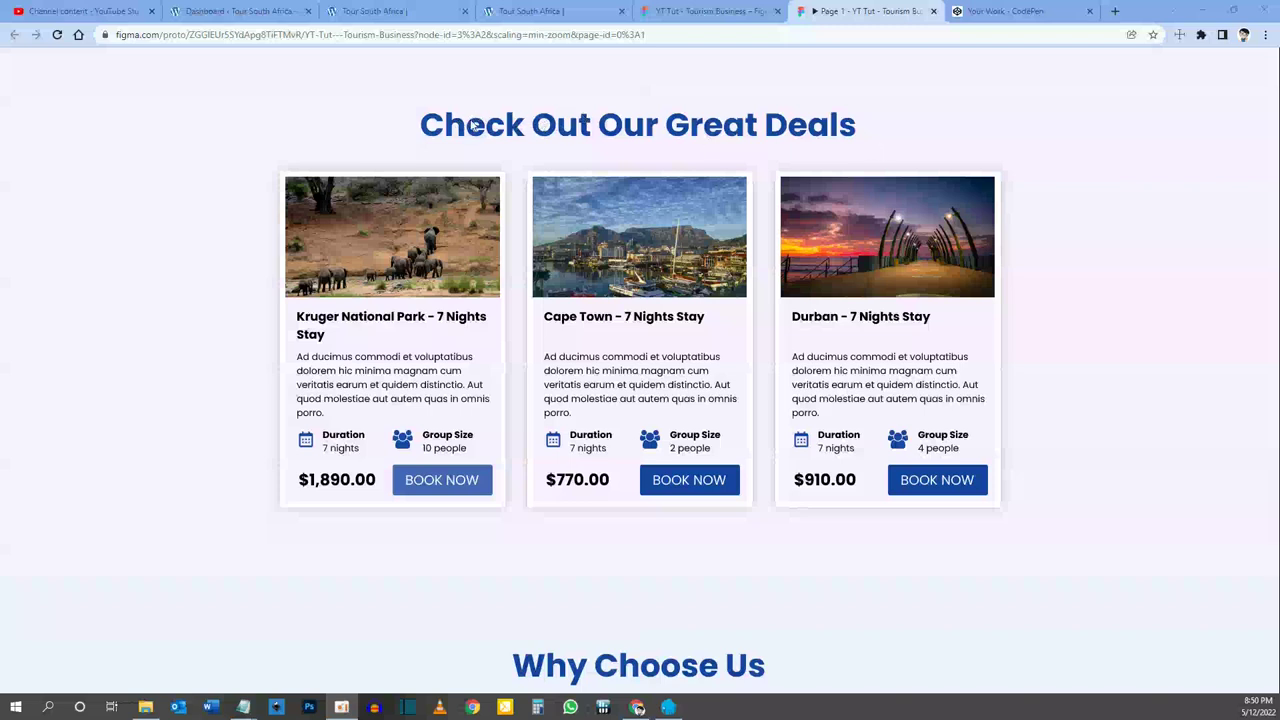
scroll(600, 155, up, 1)
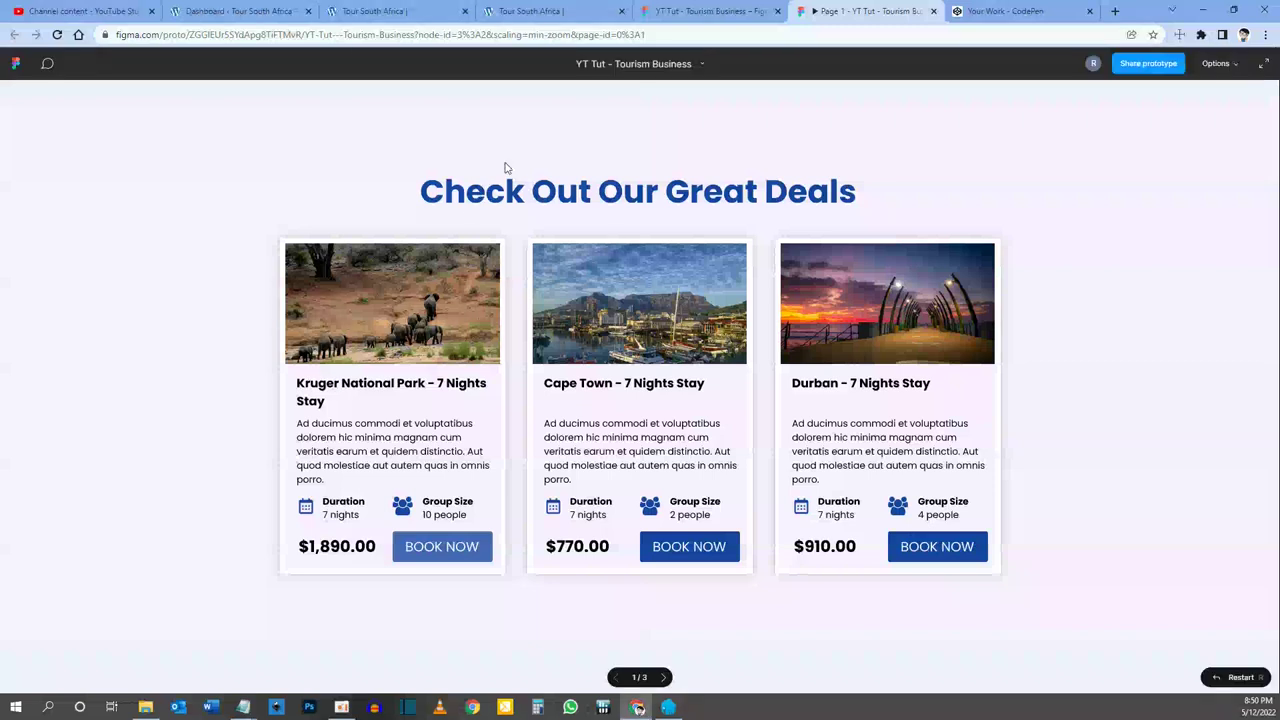
Step: Switch to the Divi Visual Builder page and insert an empty regular section between the testimonials and the footer
click(360, 12)
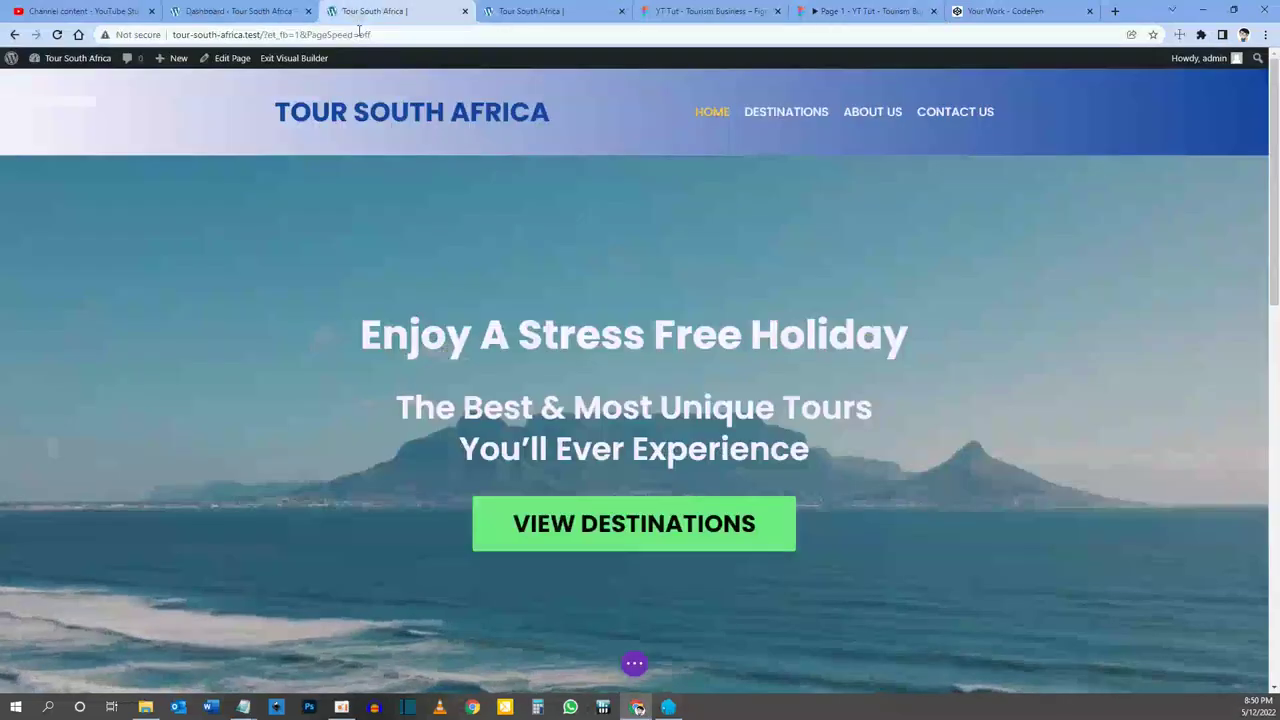
scroll(526, 412, down, 6)
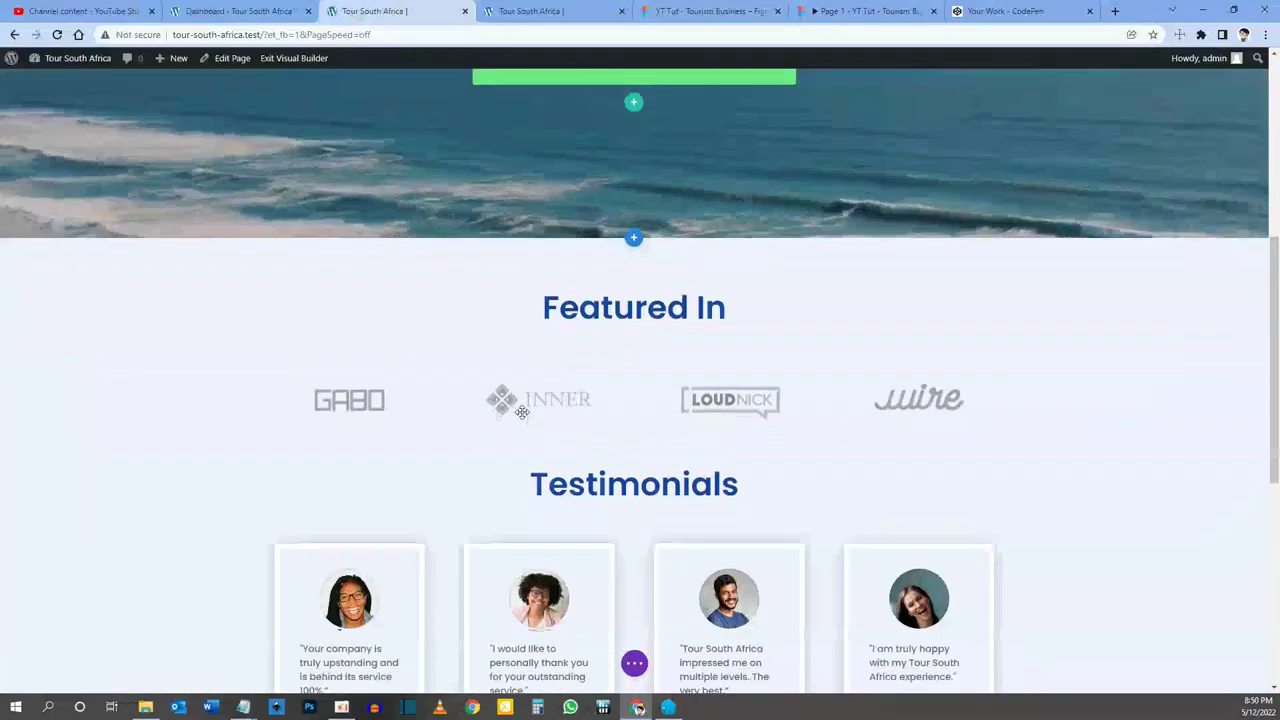
scroll(531, 360, down, 3)
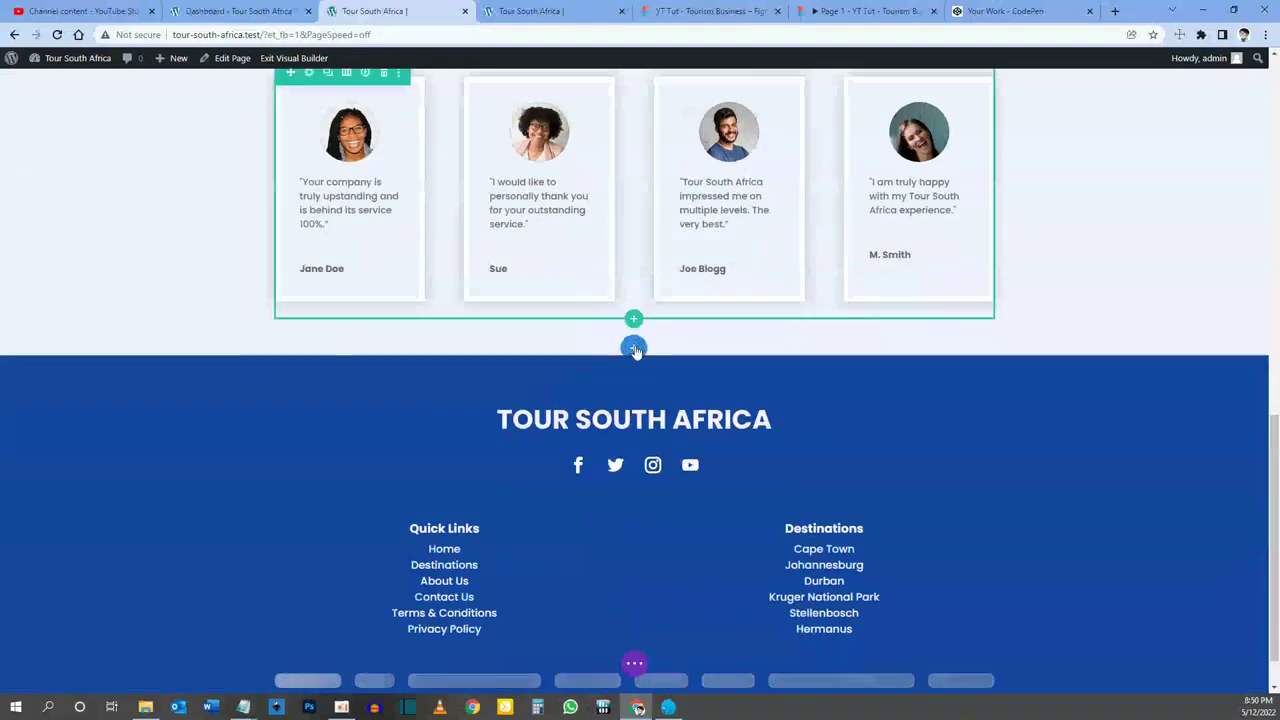
click(634, 348)
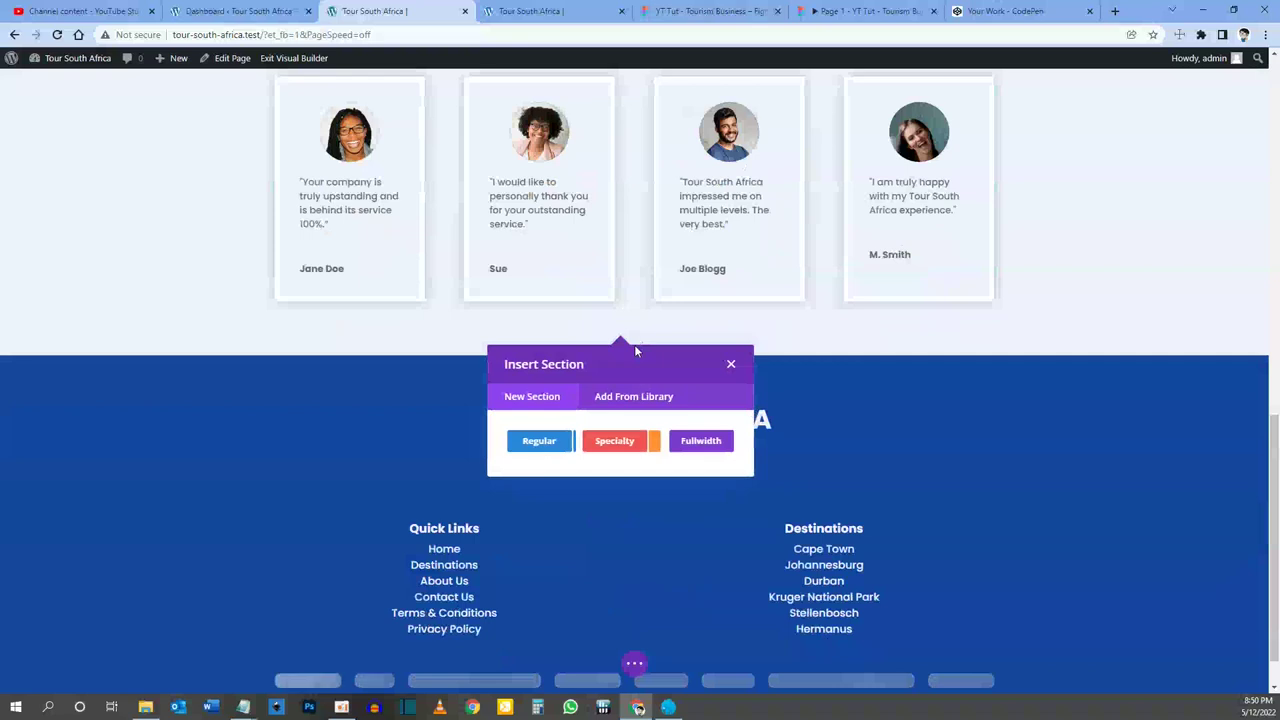
click(538, 443)
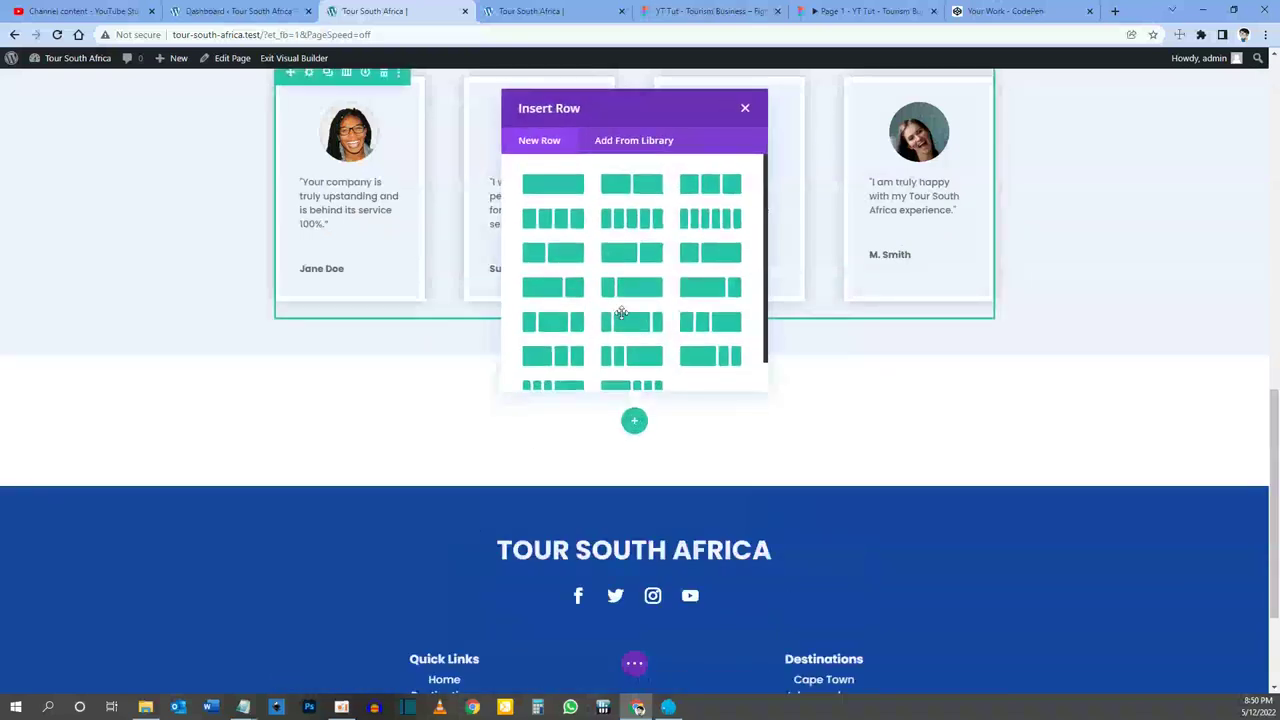
click(745, 109)
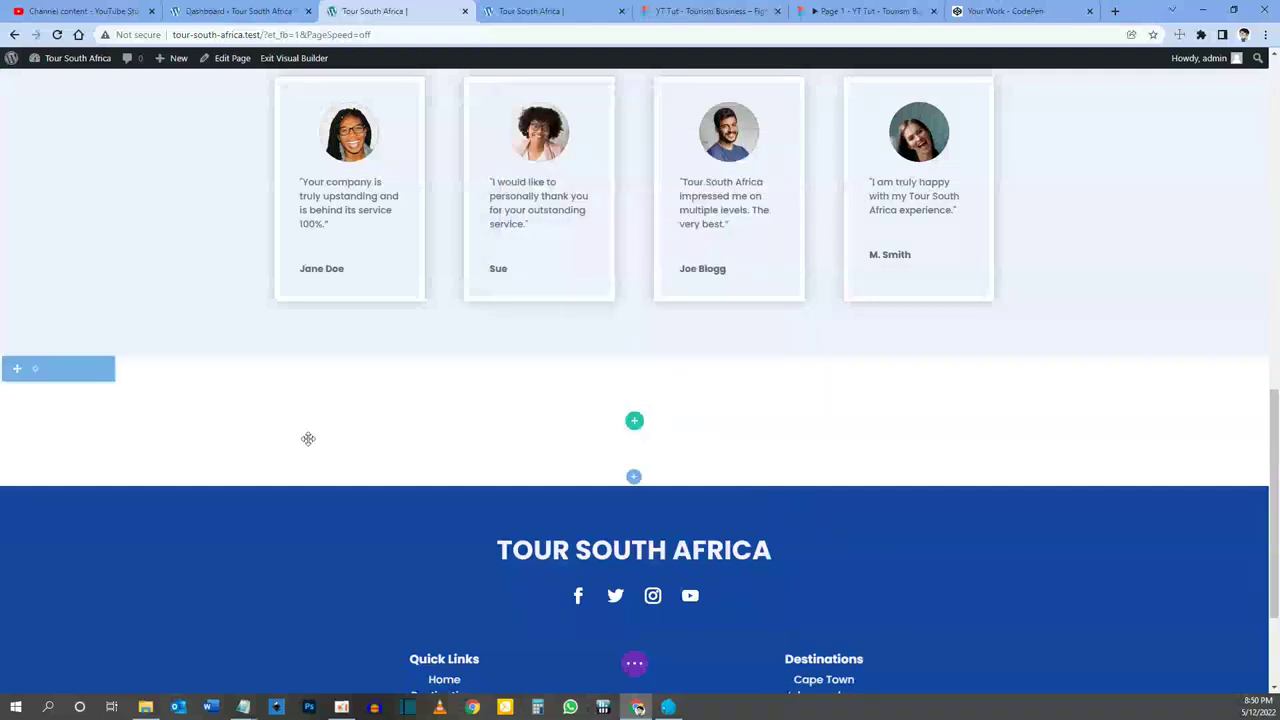
Step: Set the new section's background colour to the saved swatch #f8f1ff and save the section settings
click(34, 370)
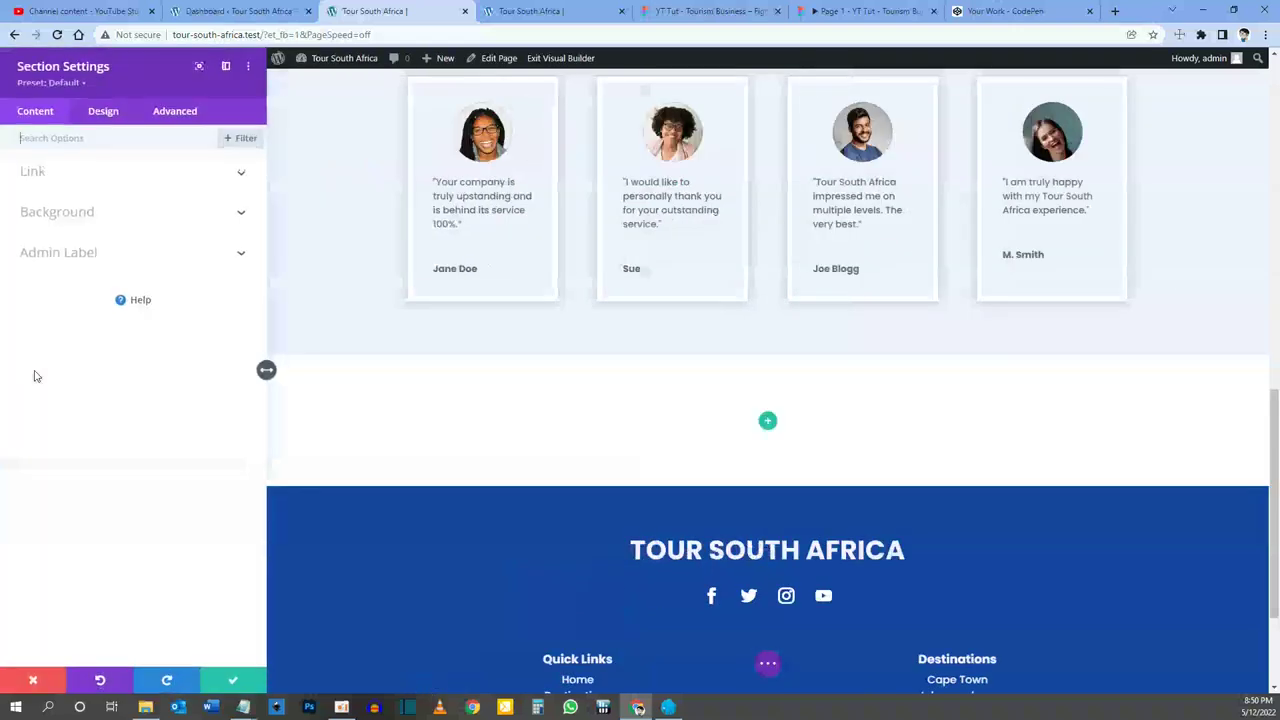
click(69, 216)
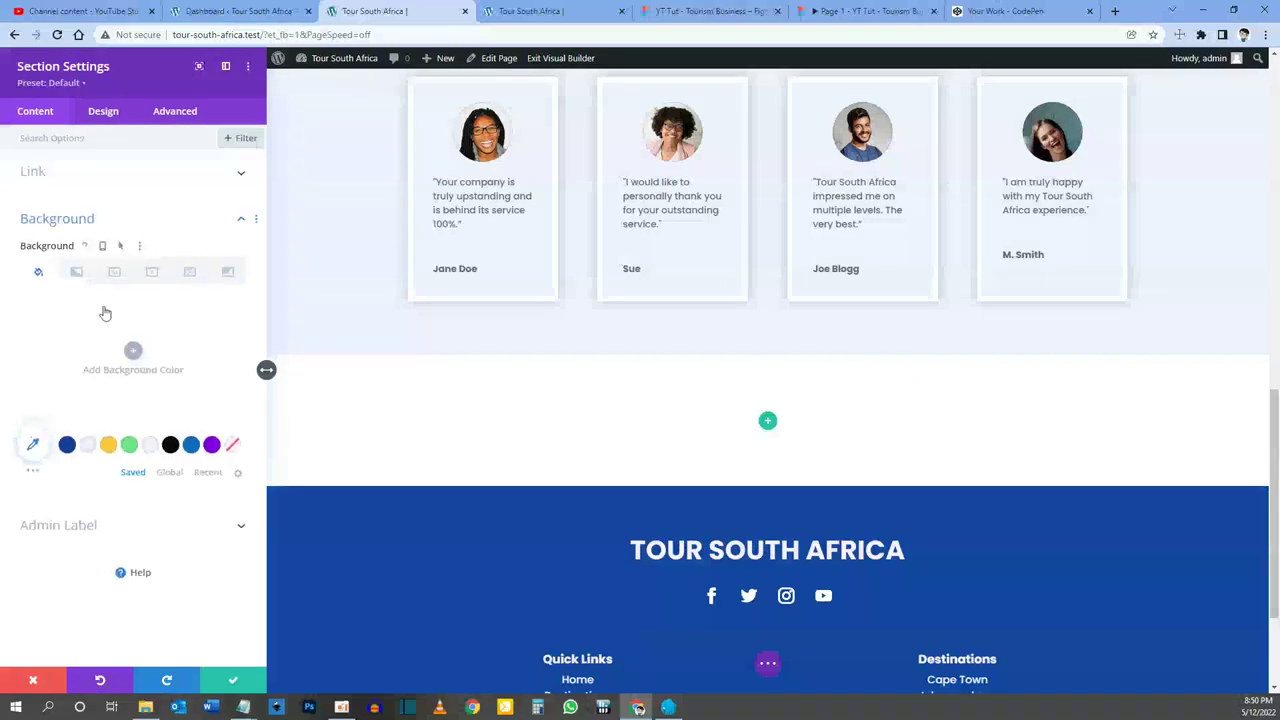
click(146, 447)
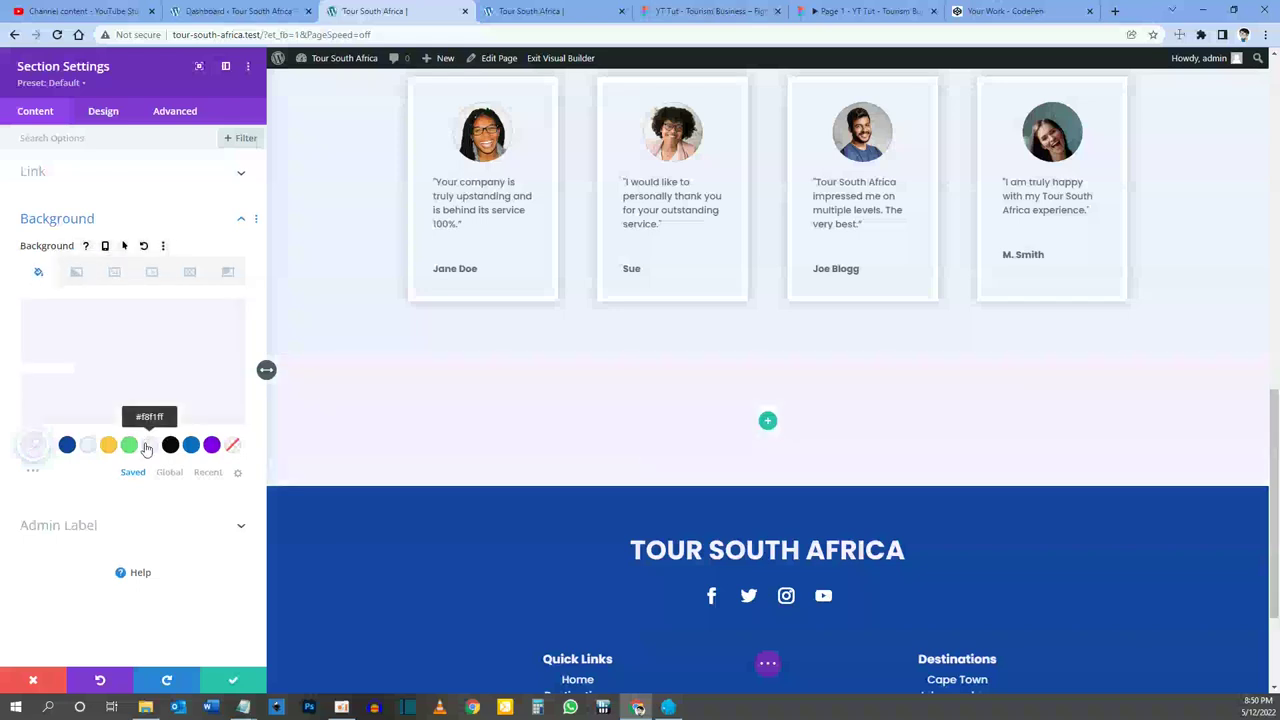
click(229, 678)
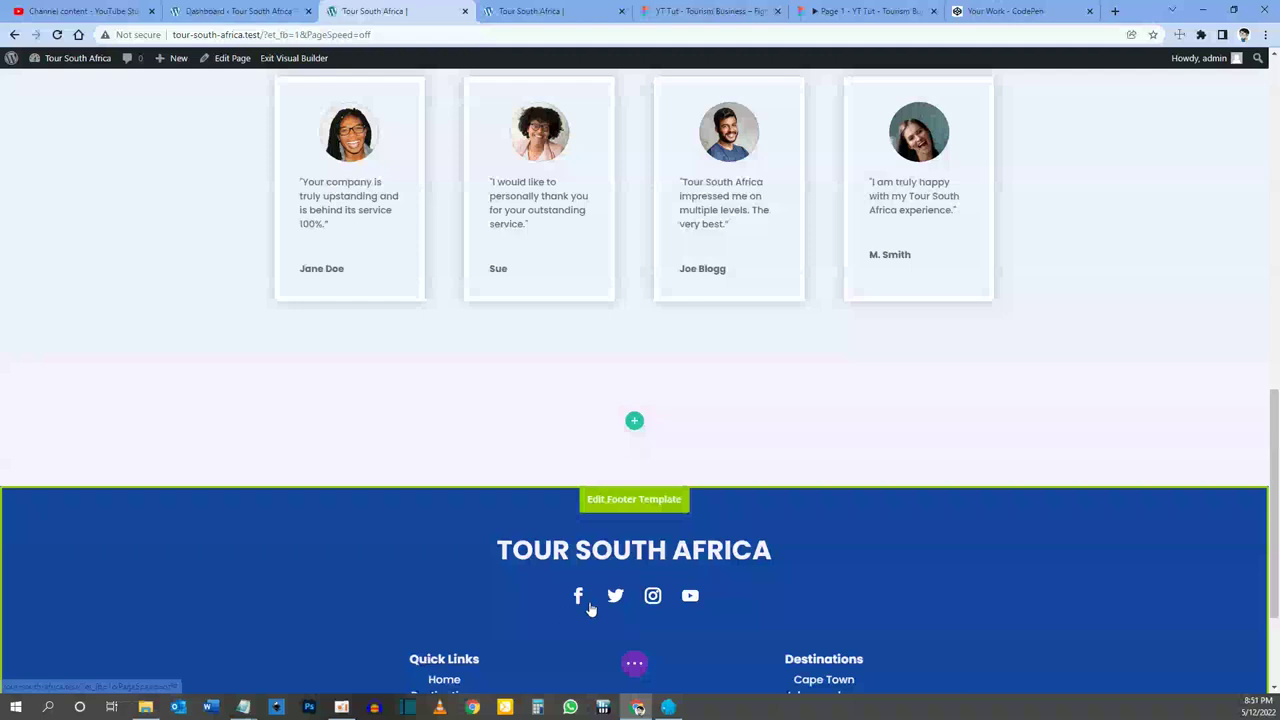
Step: Copy the row holding the Testimonials heading into the new empty section above the footer
scroll(589, 606, up, 2)
scroll(590, 605, up, 1)
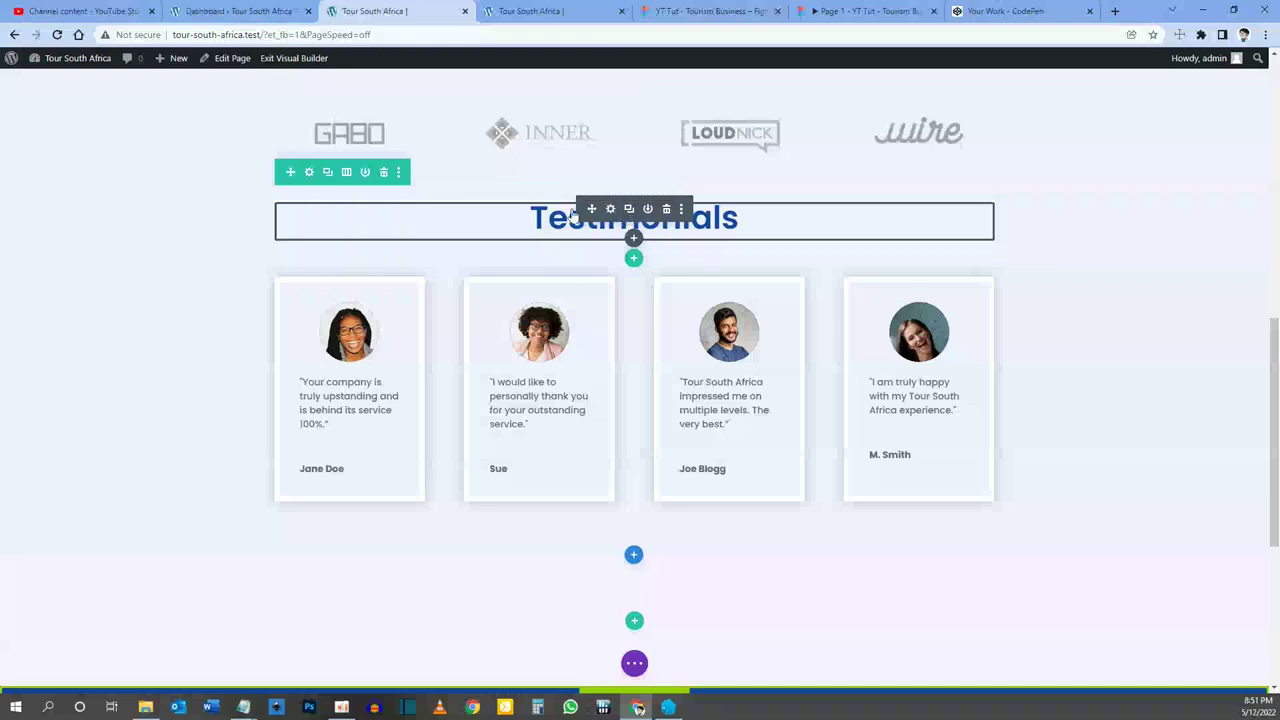
click(328, 174)
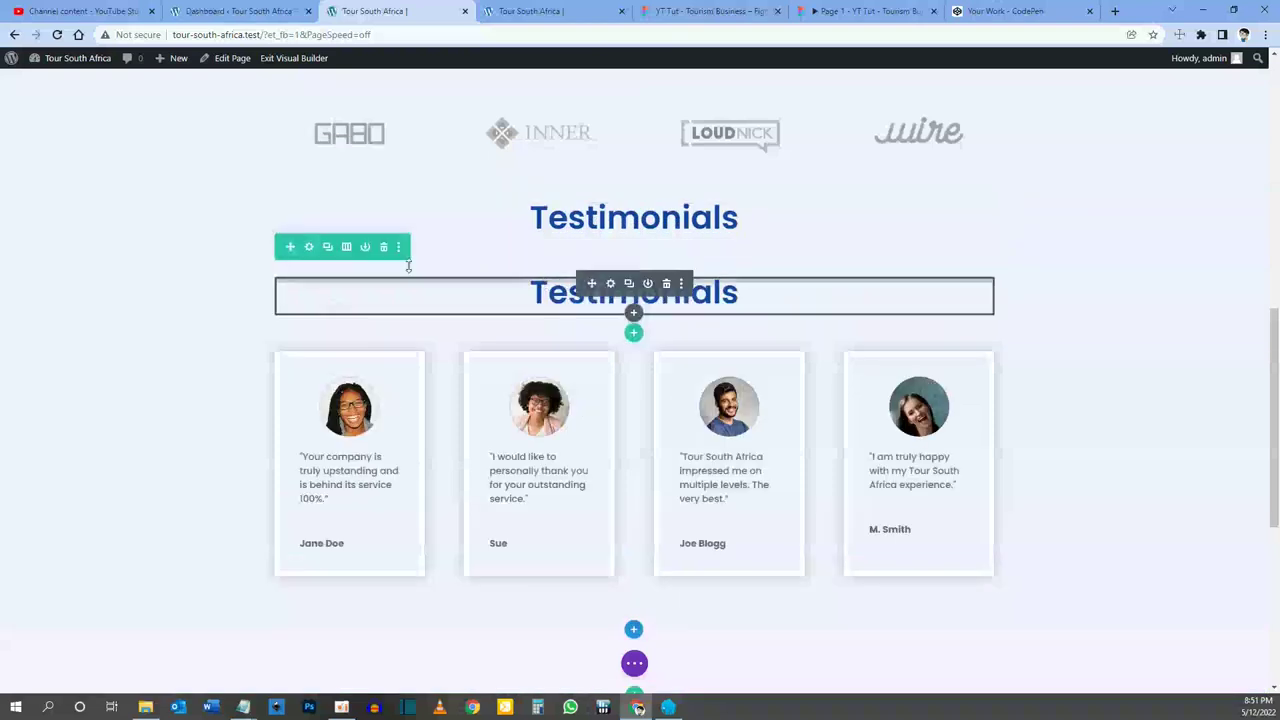
key(ctrl+z)
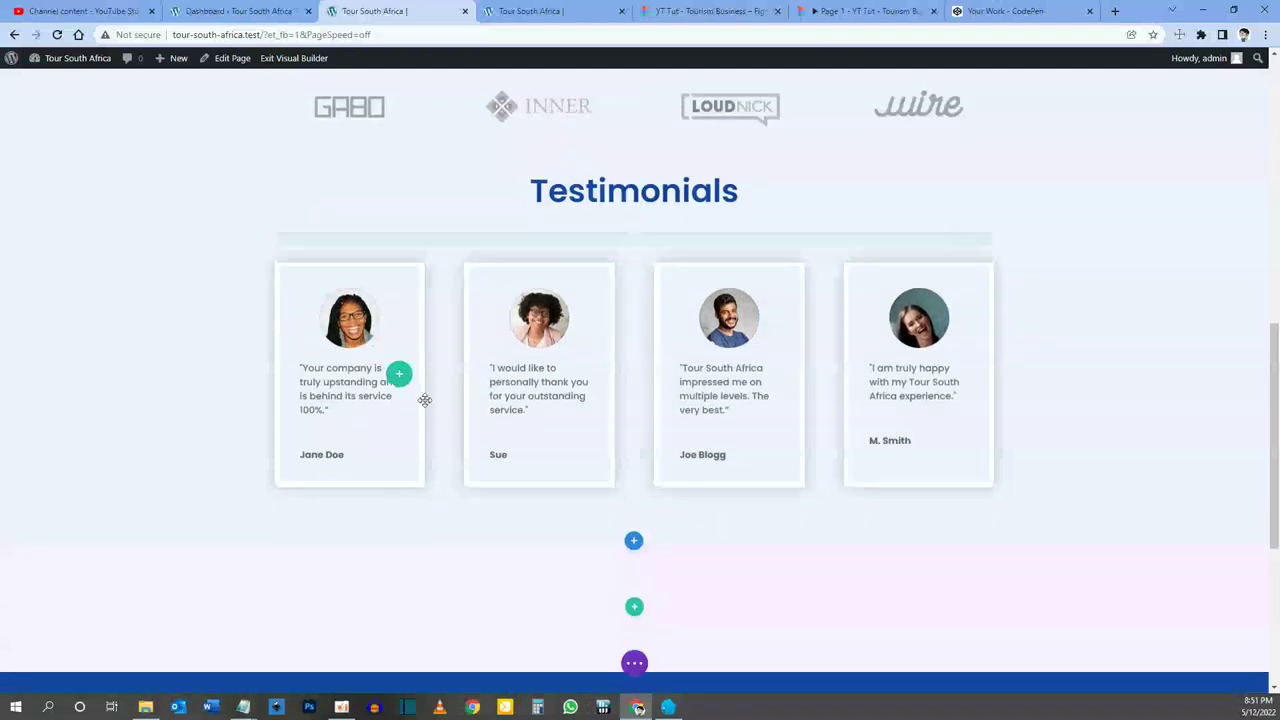
scroll(519, 502, down, 1)
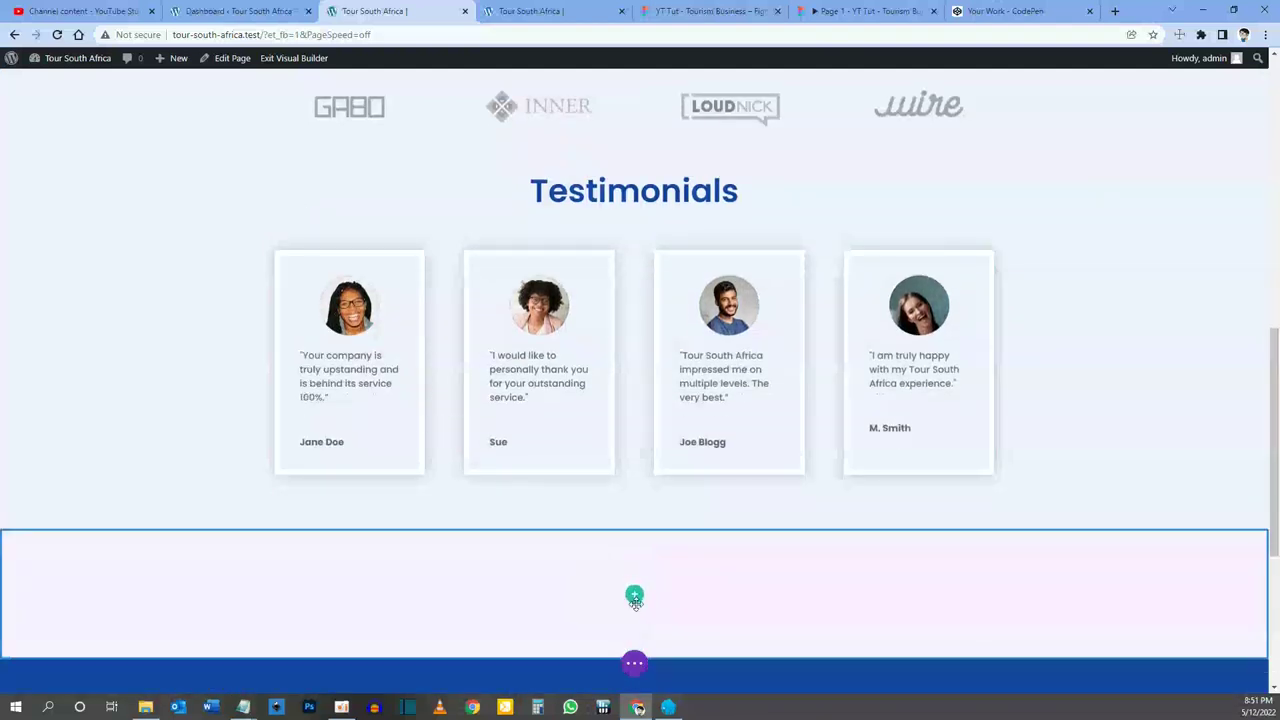
key(ctrl+v)
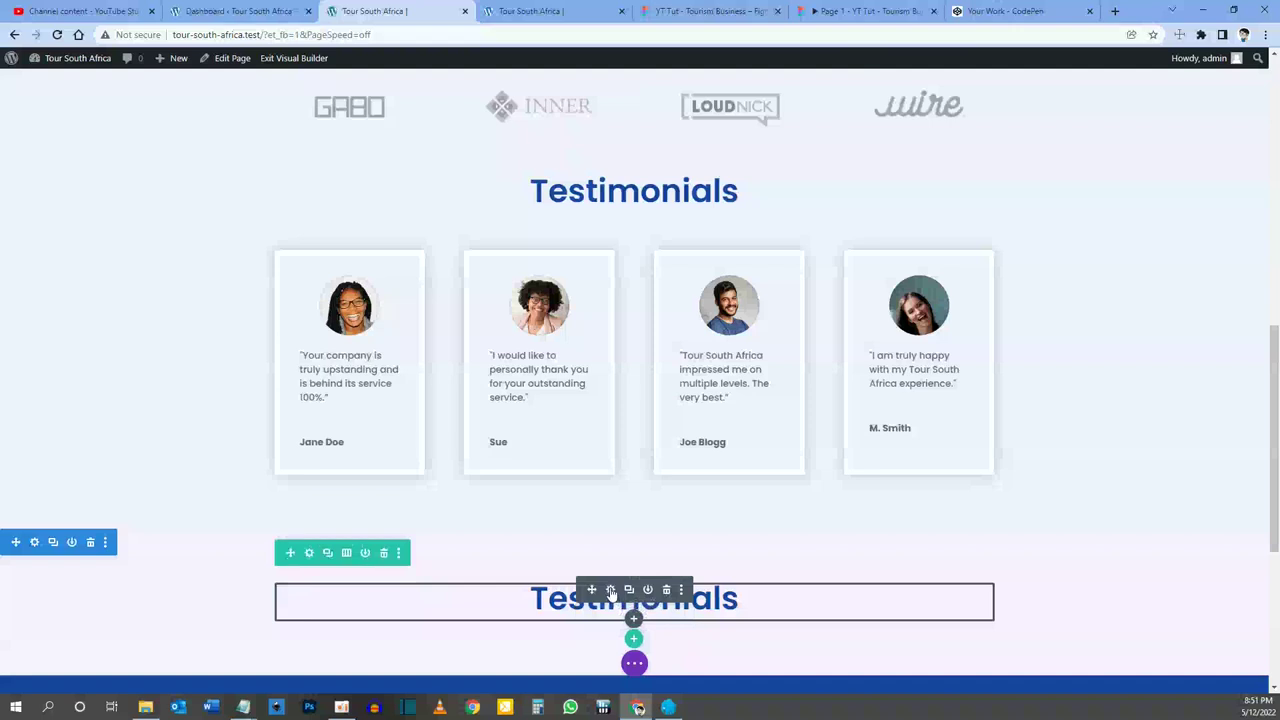
Step: Change the copied heading's text to "Check Out Our Great Deals", matching the Figma prototype, and save the text settings
click(611, 590)
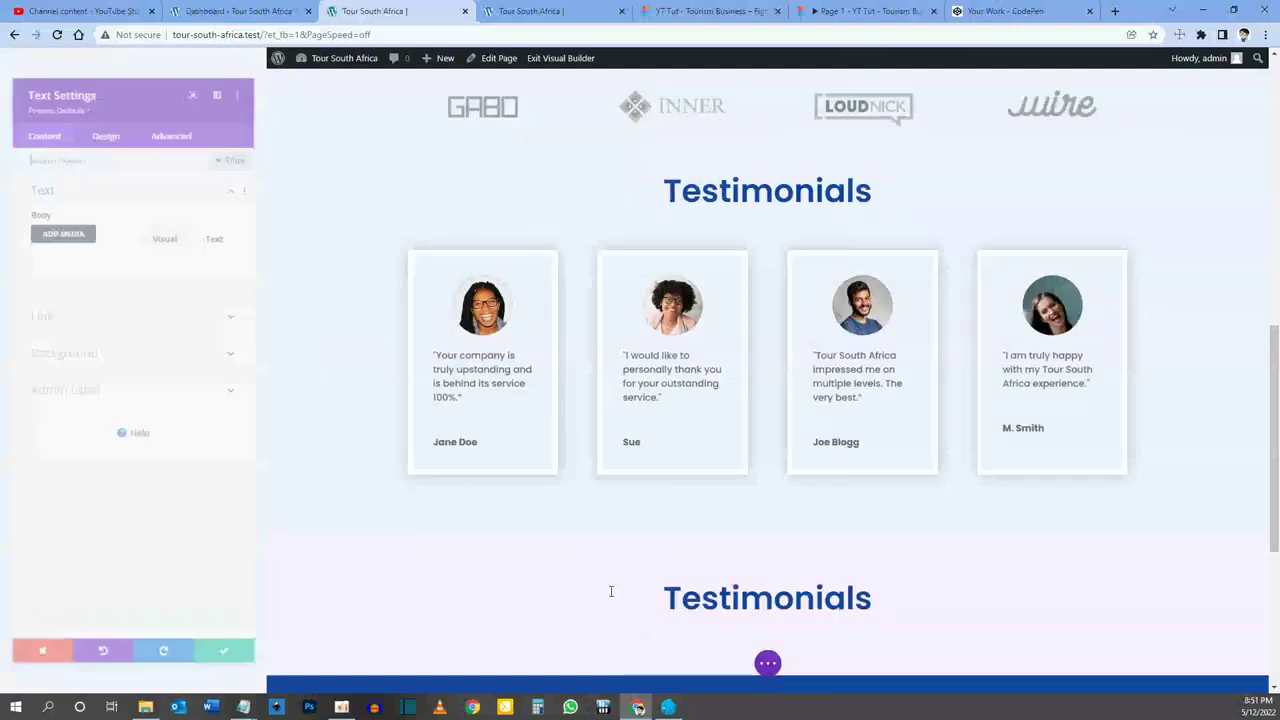
click(865, 13)
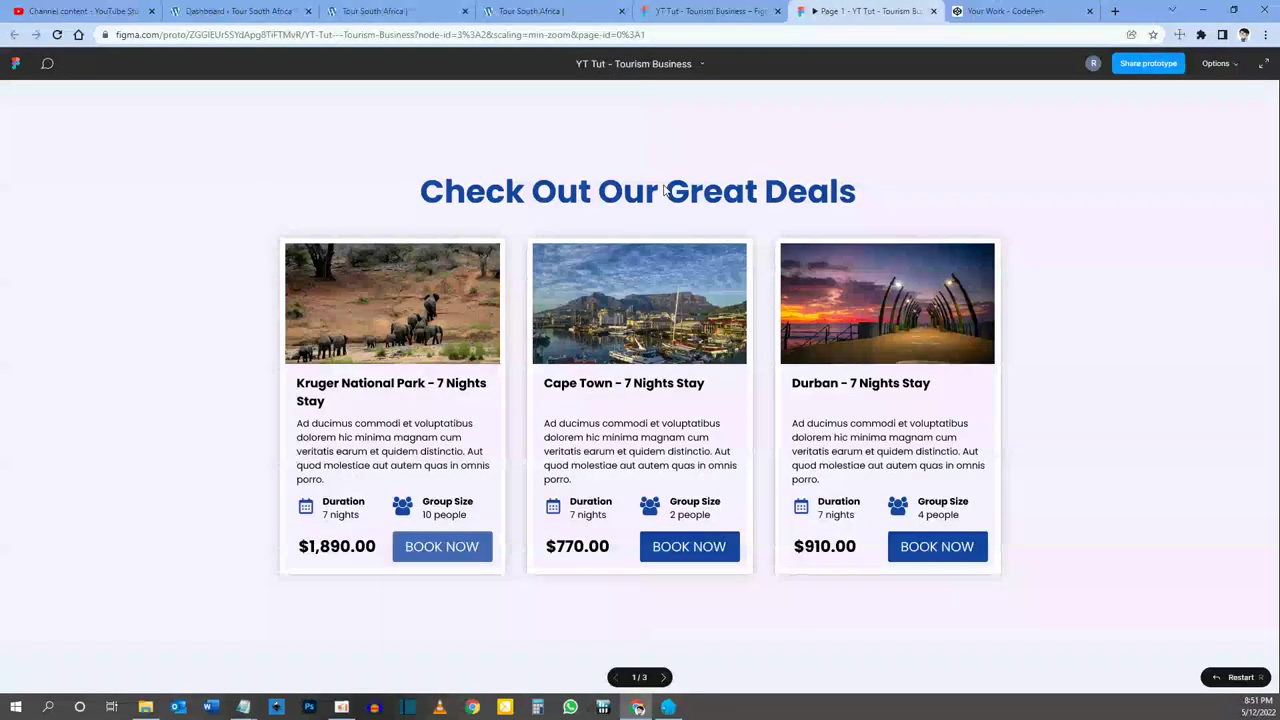
click(390, 12)
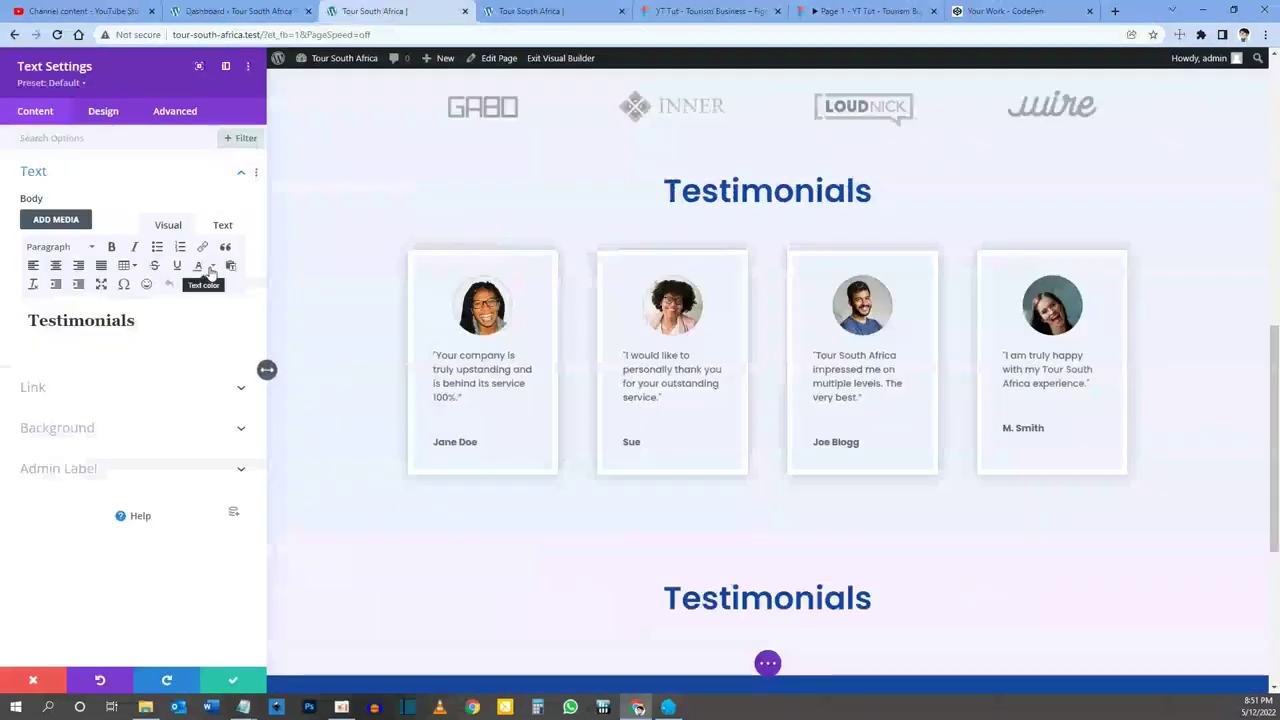
double_click(80, 320)
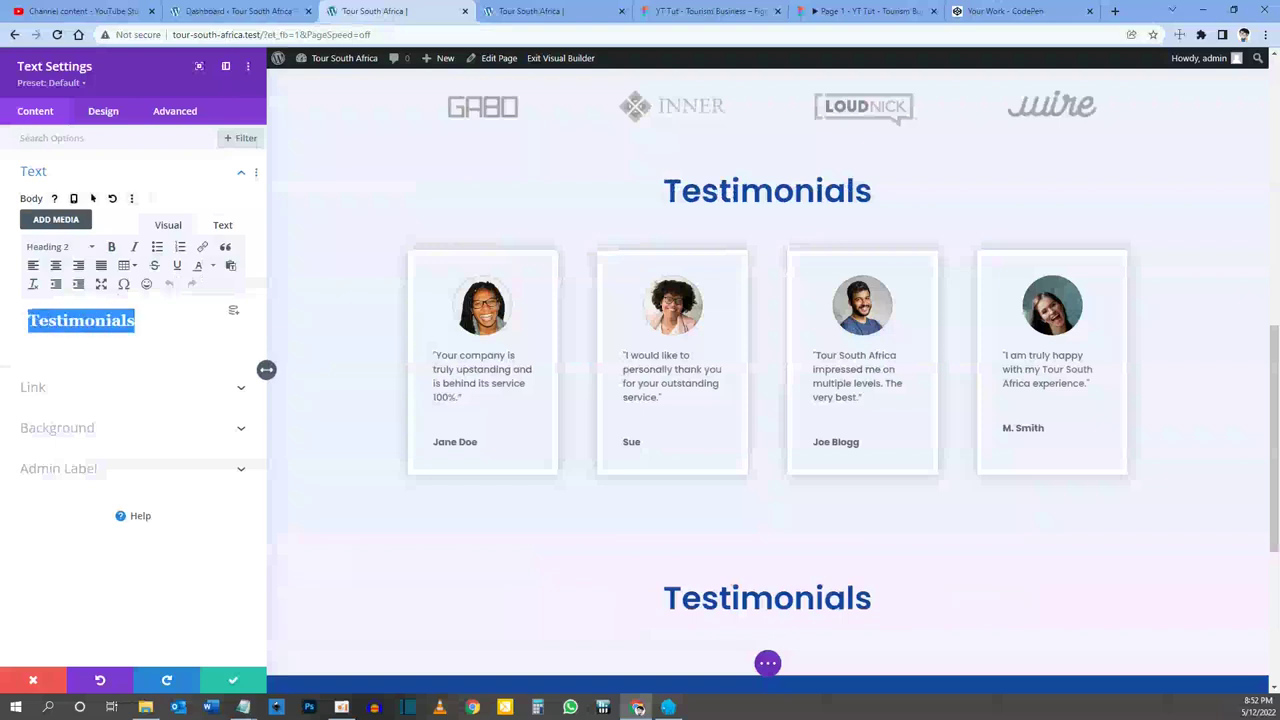
text(Check Out Our Gr)
text(eat Deals)
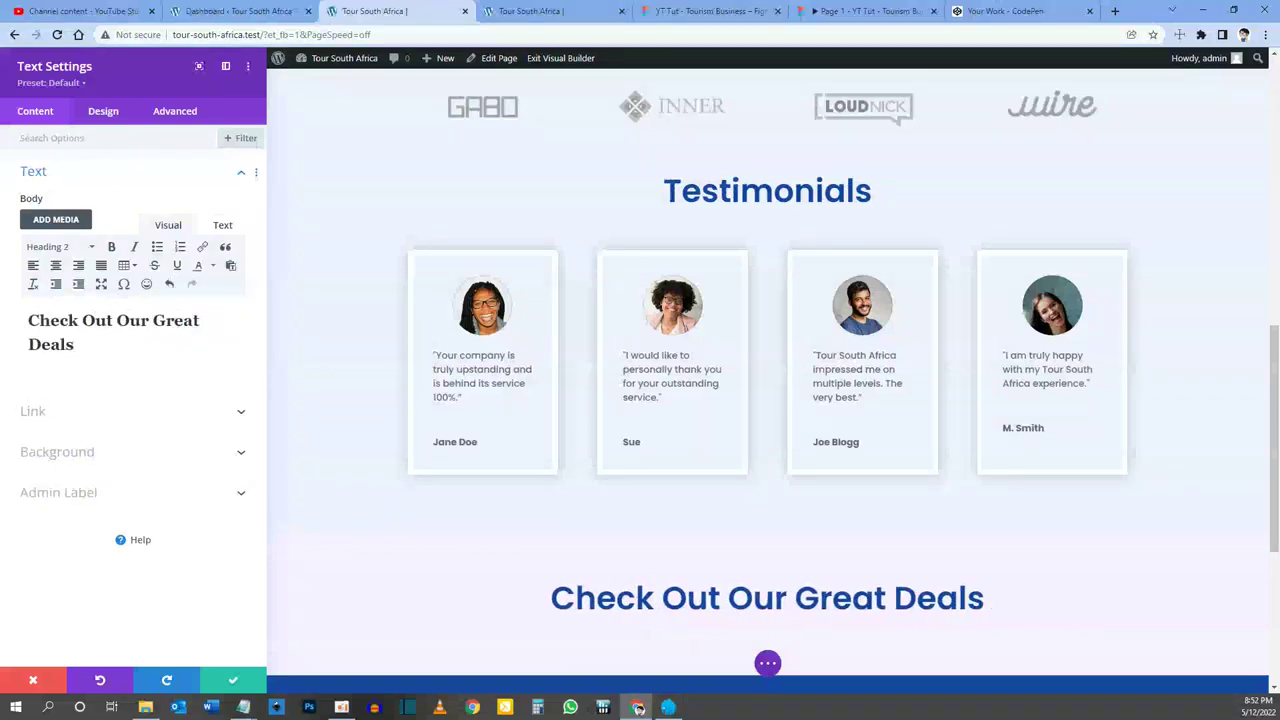
scroll(337, 474, down, 2)
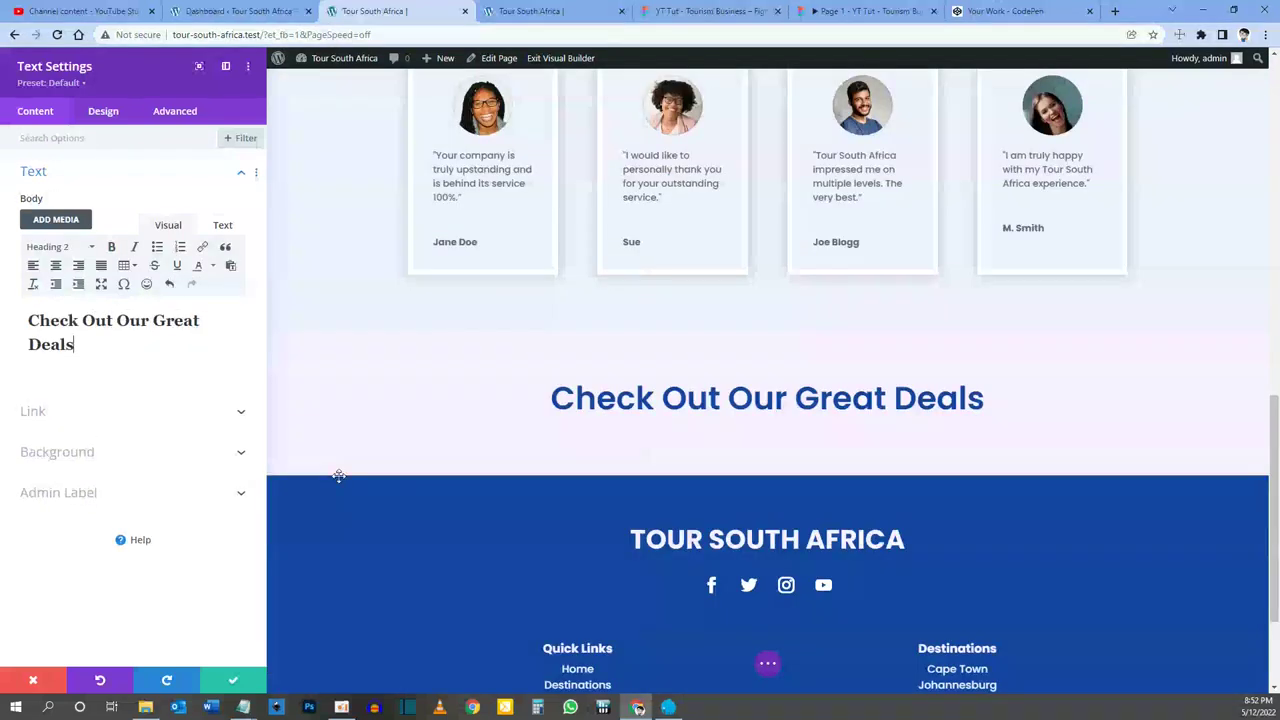
click(233, 680)
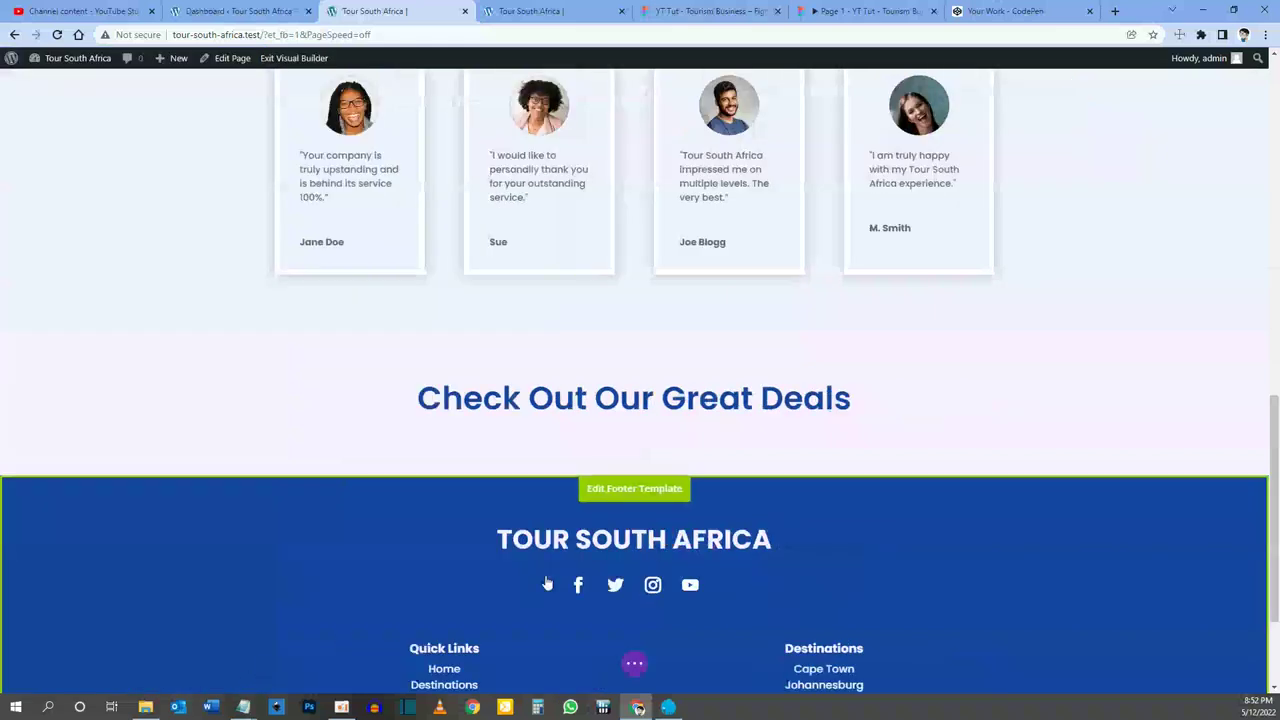
Step: Check the deal cards in the Figma prototype and insert a row of three equal columns below the Check Out Our Great Deals heading
click(852, 11)
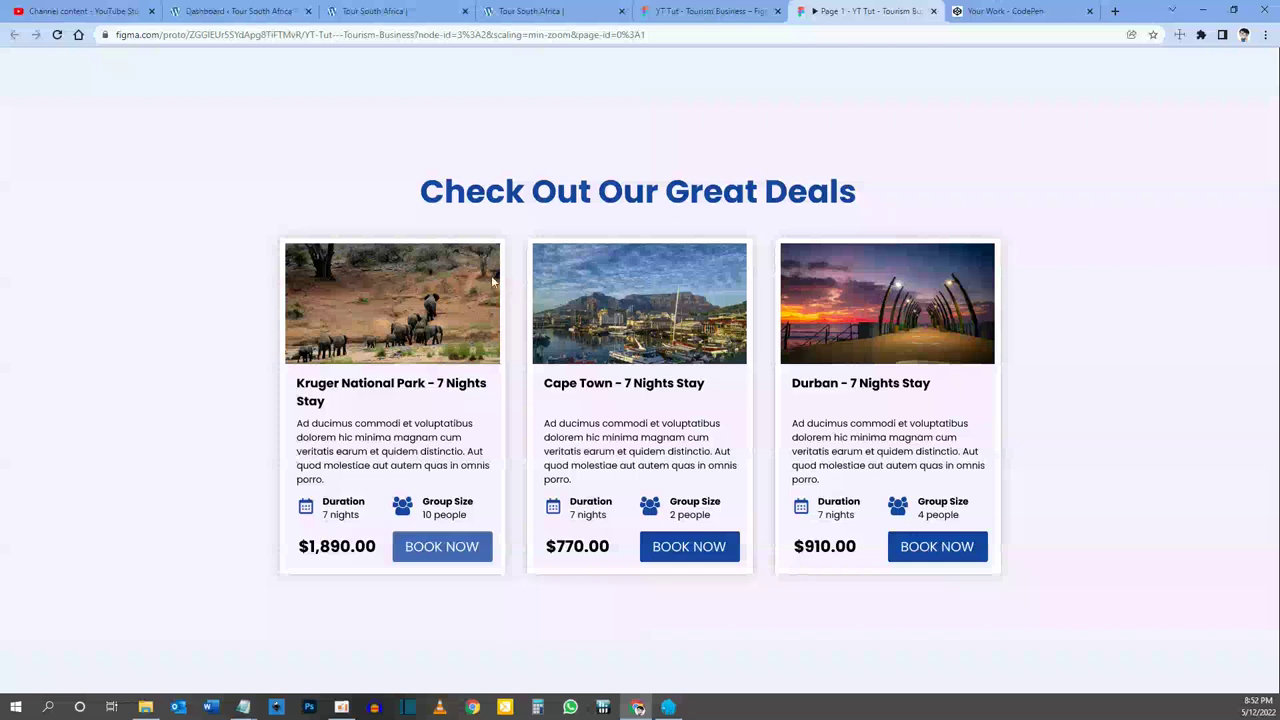
click(374, 11)
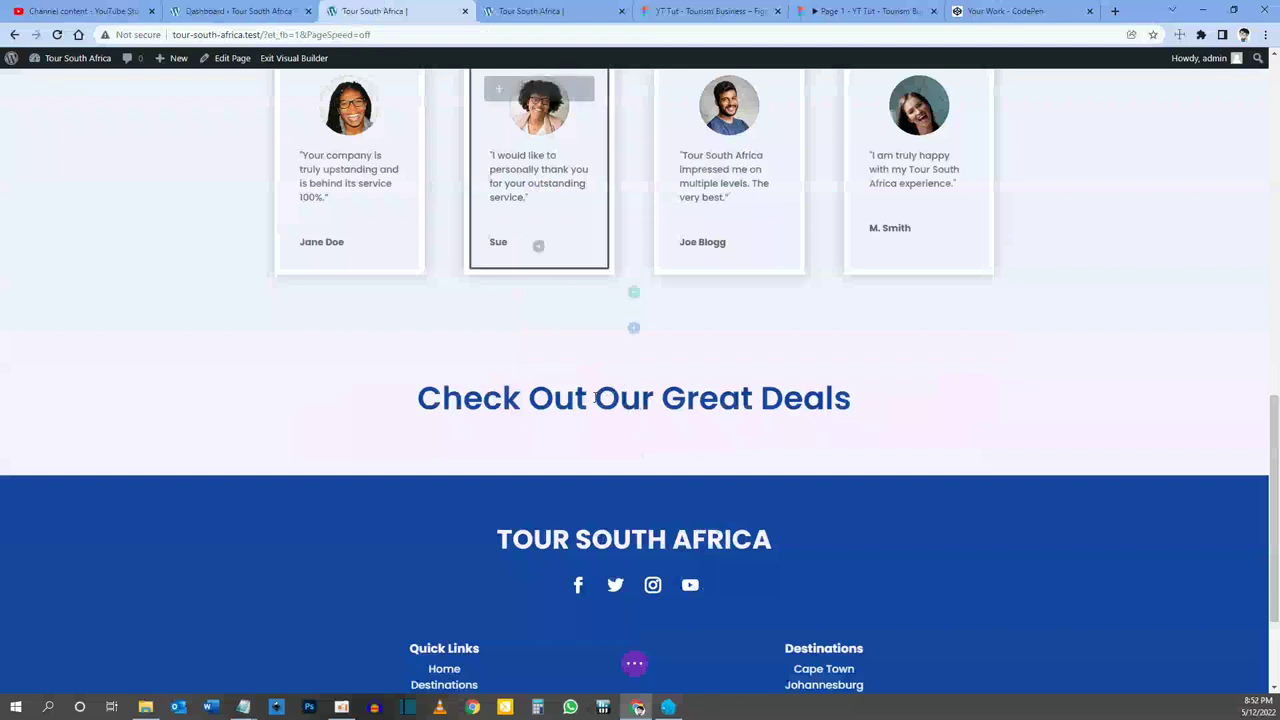
mouse_move(598, 400)
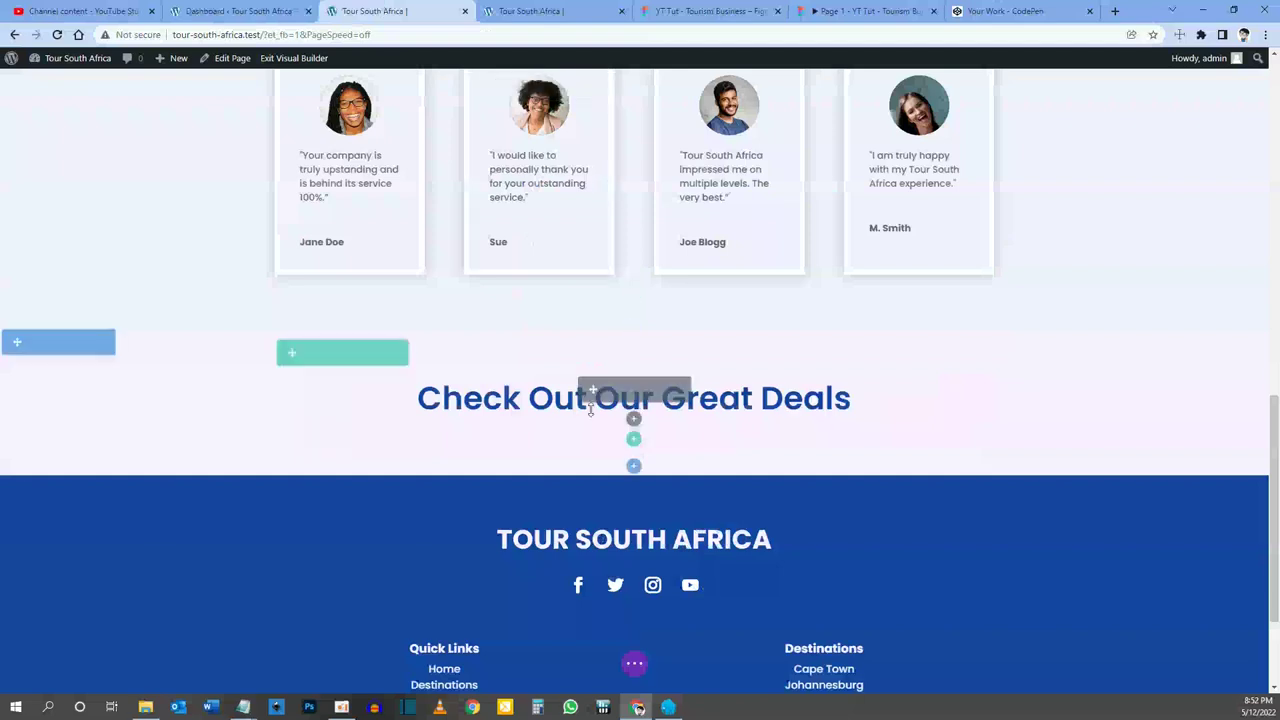
click(634, 439)
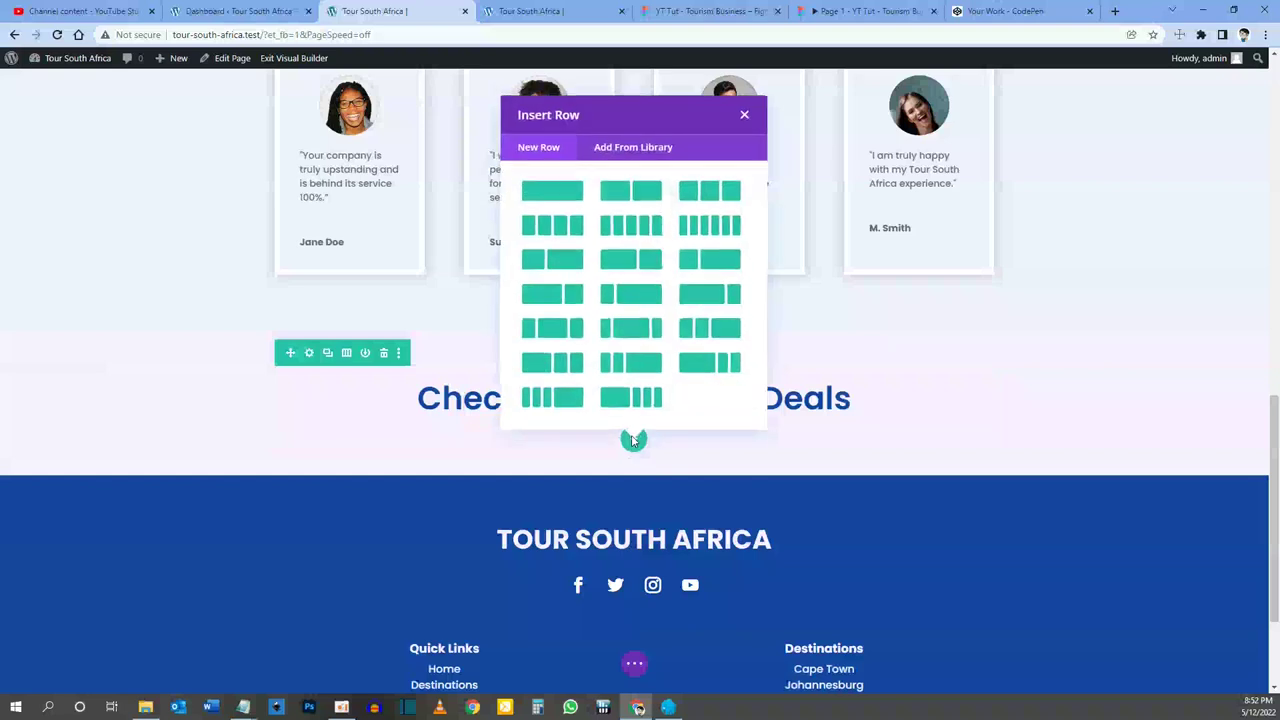
click(716, 198)
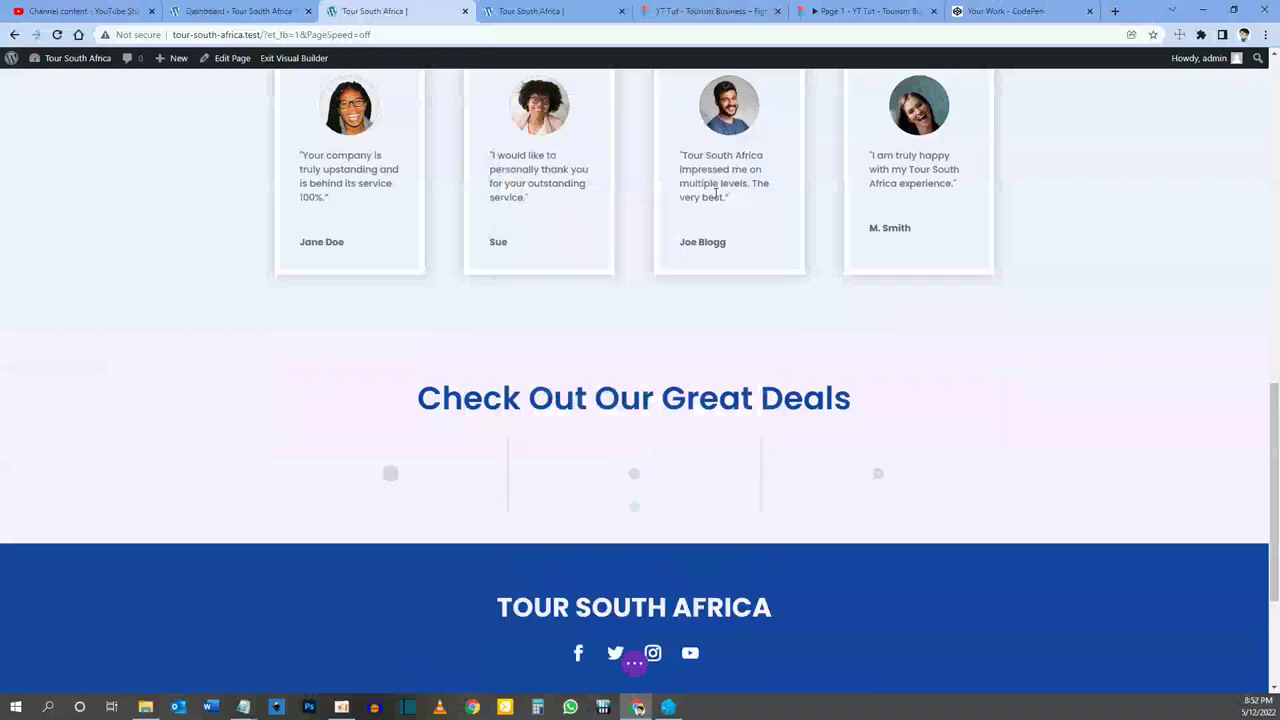
Step: Check the deal cards in the Figma prototype and add an Image module to the first column of the deals row
click(860, 11)
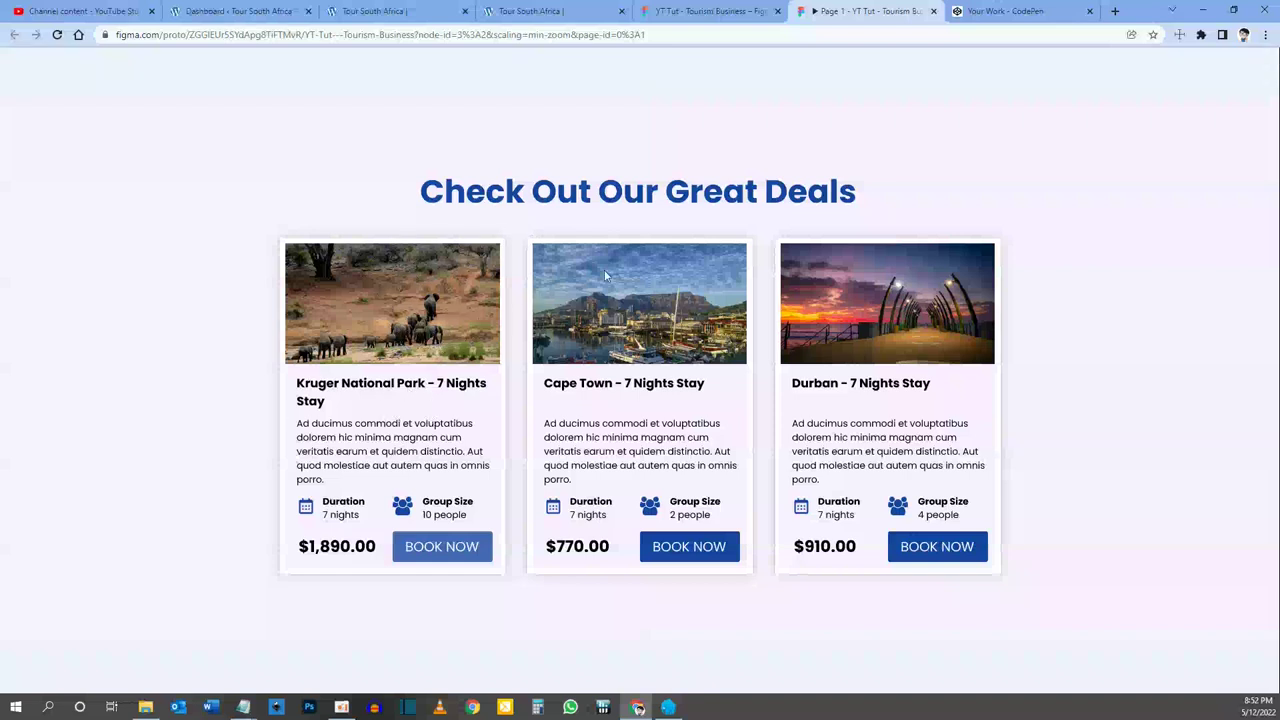
click(385, 11)
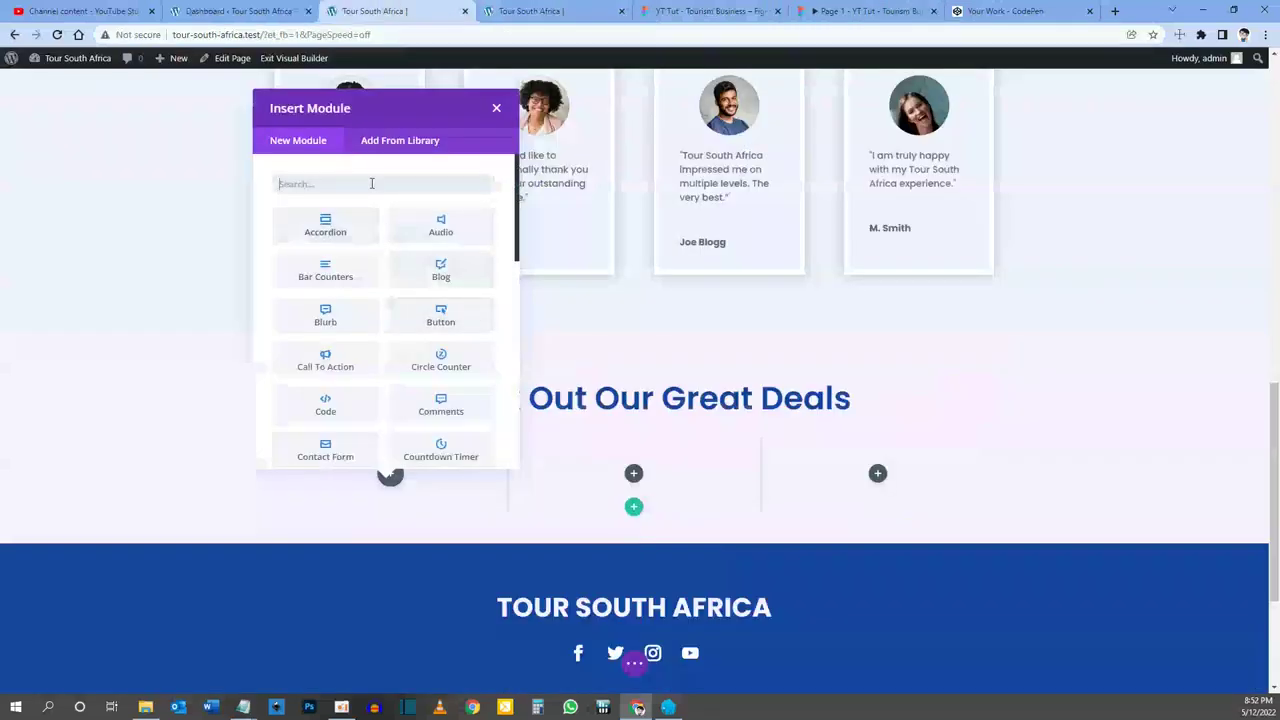
text(Image)
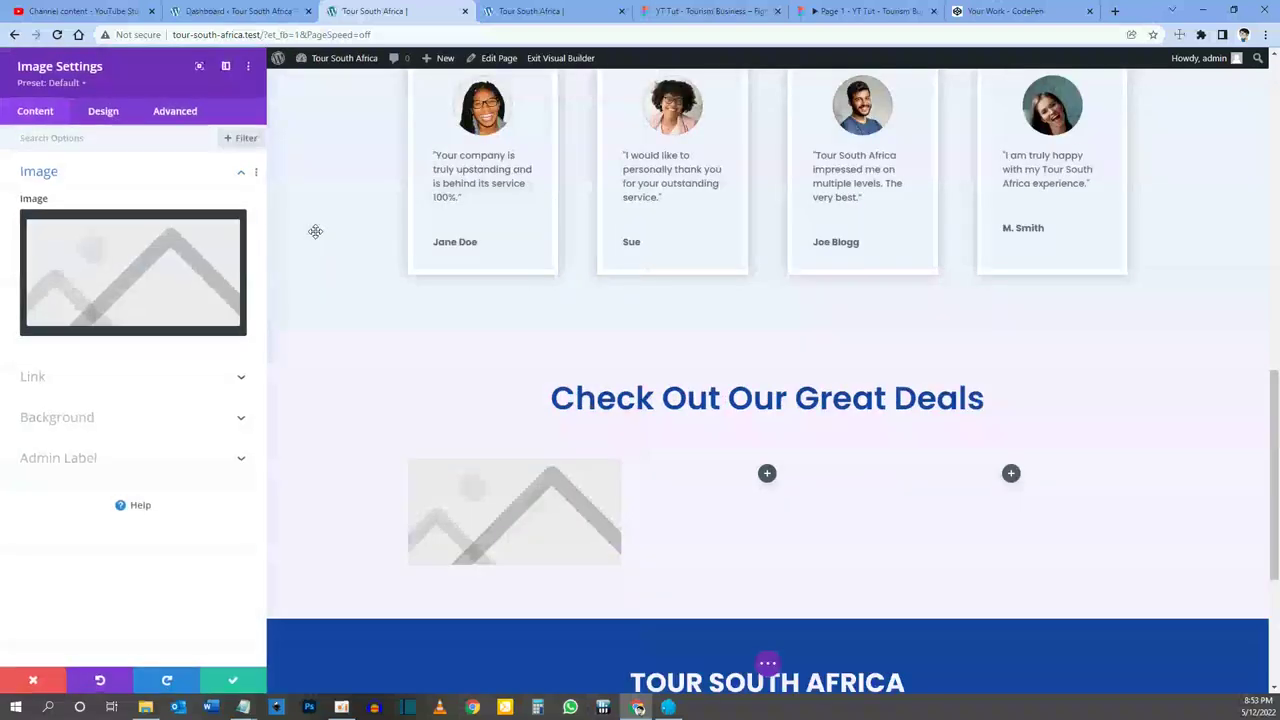
Step: Upload the three deal photos to the media library and use deals-kruger-national-park-image.jpg as the module's image
click(126, 277)
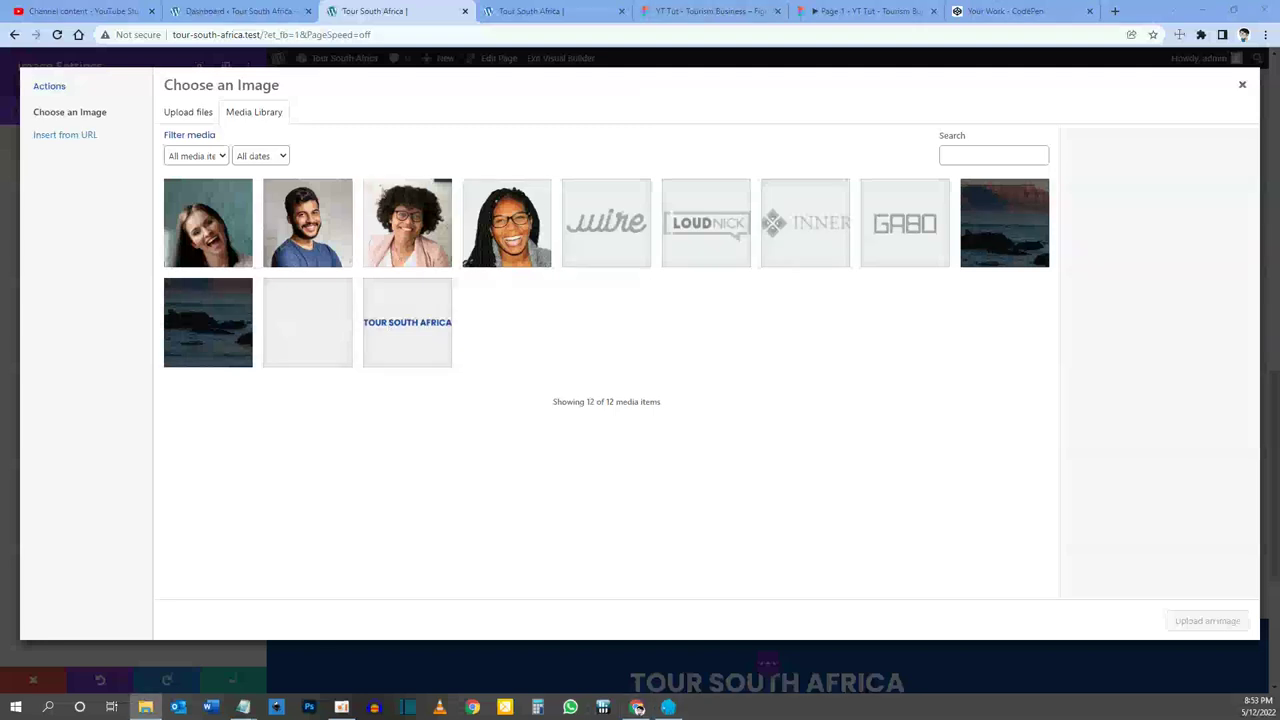
drag(346, 383, 575, 378)
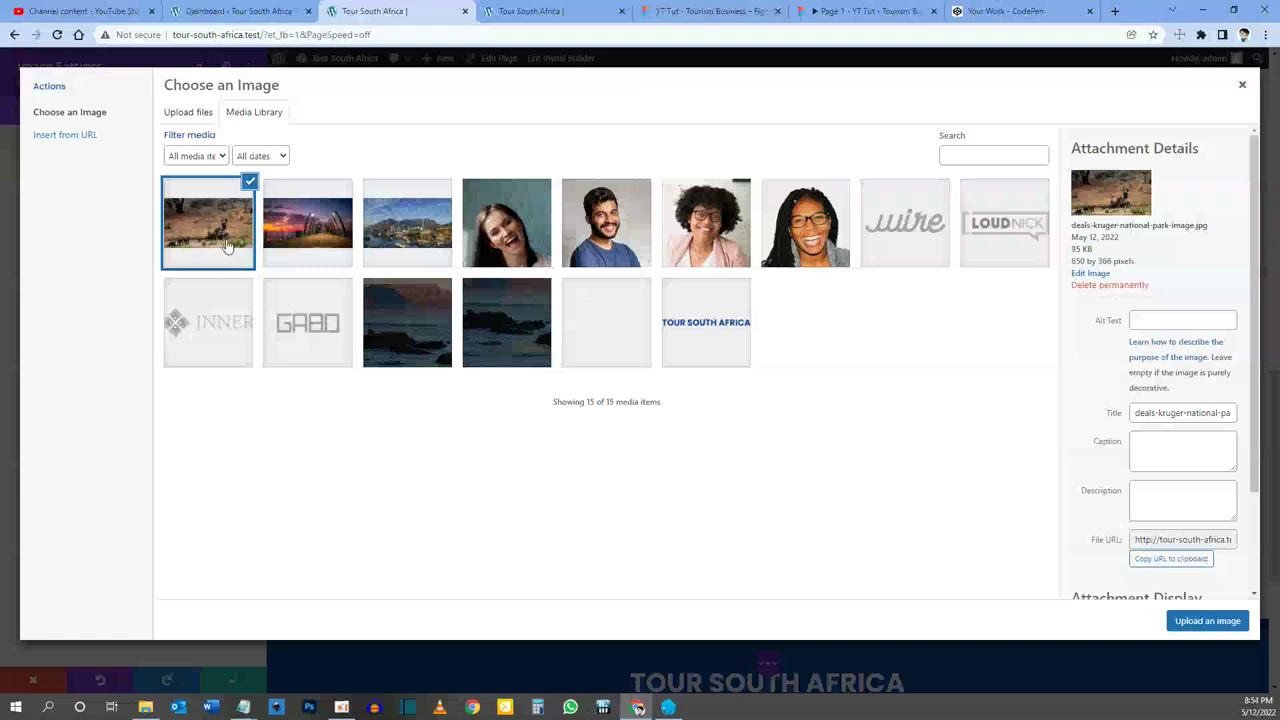
click(1207, 621)
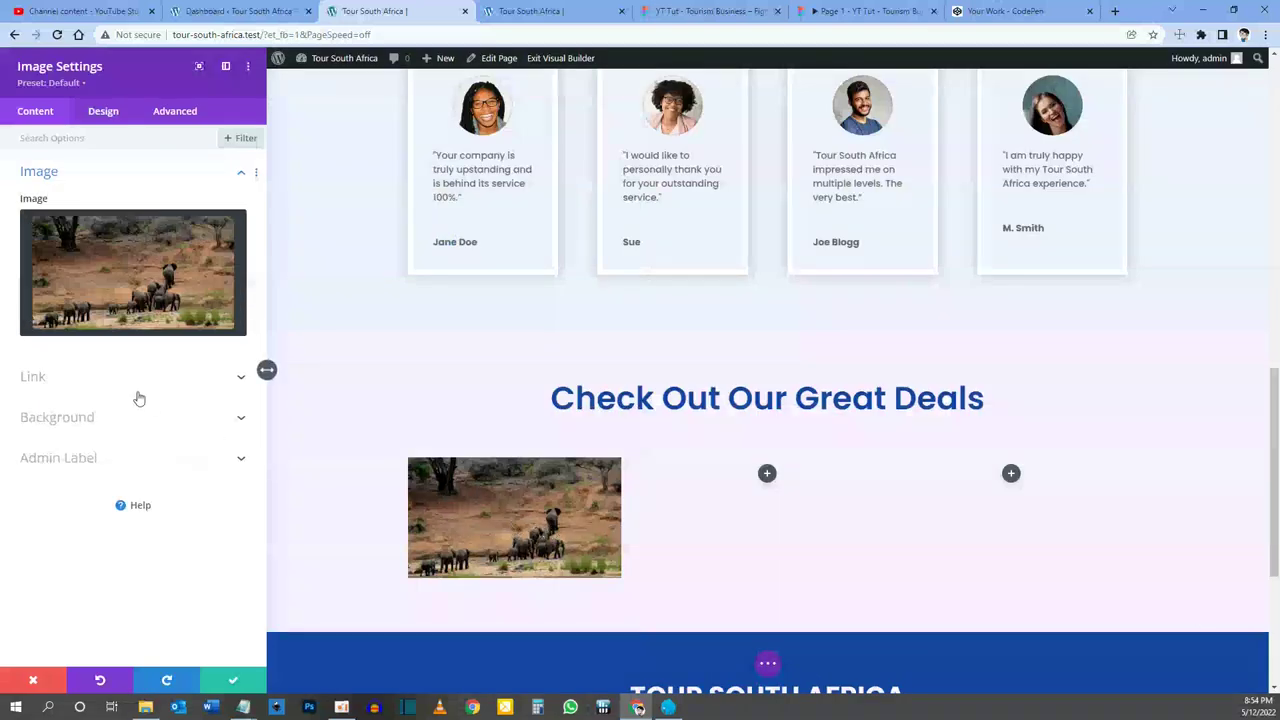
Step: Turn on Force Fullwidth in the Kruger image's sizing options and save the image settings
click(102, 119)
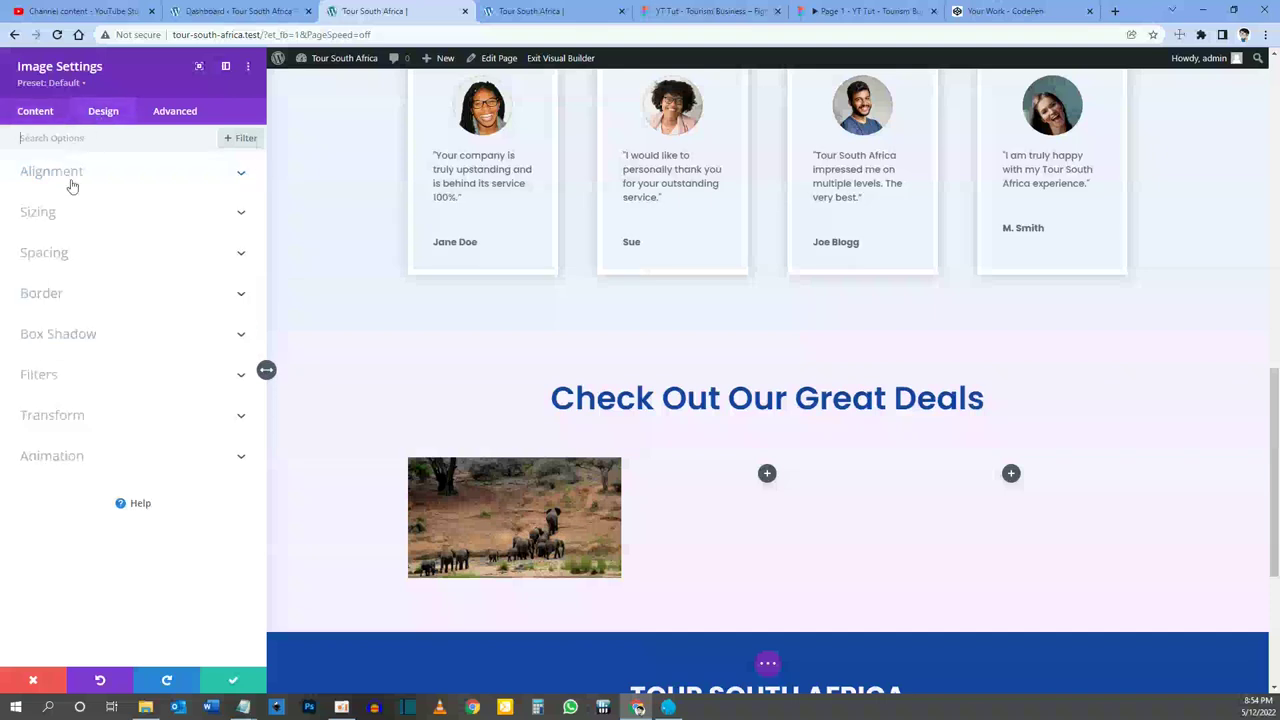
click(66, 214)
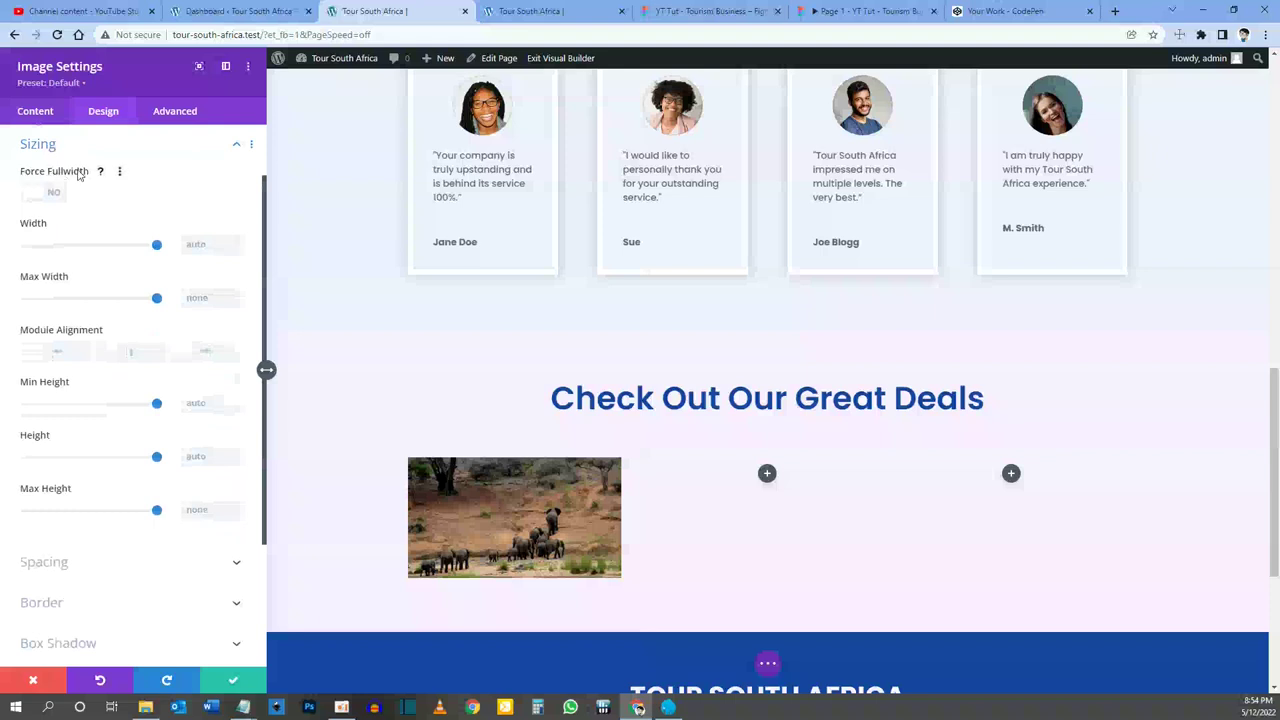
click(41, 197)
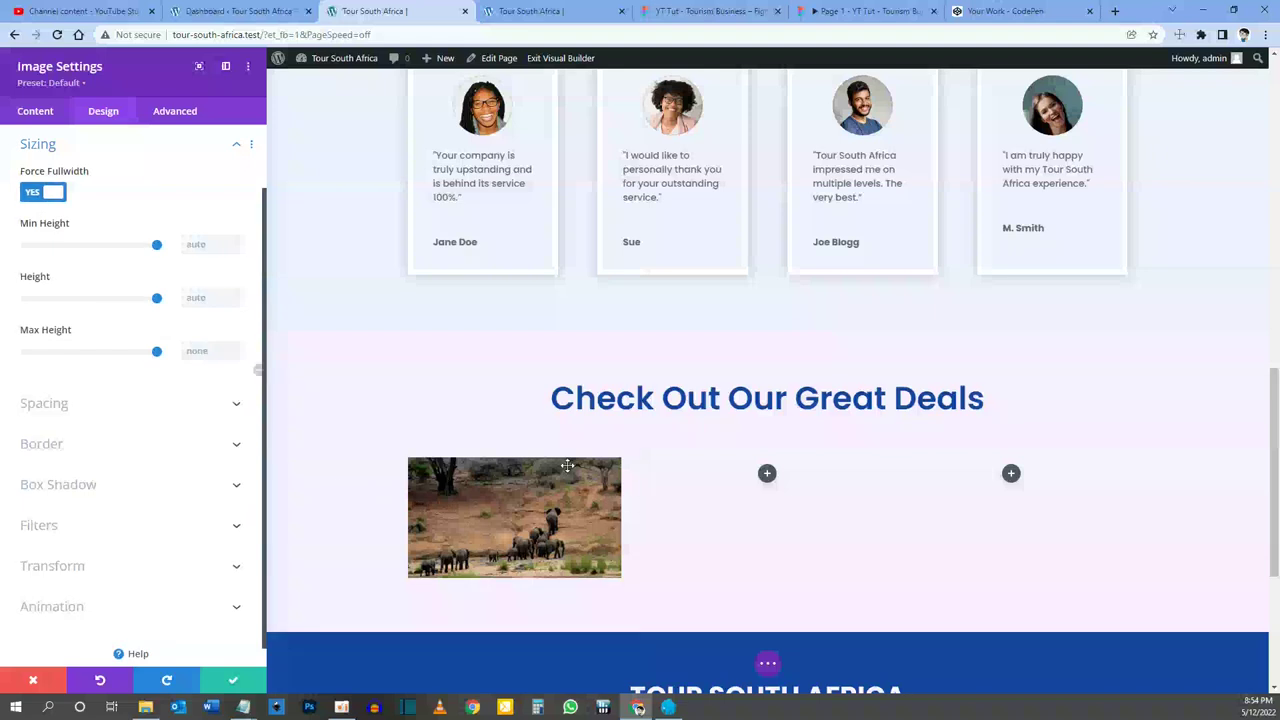
scroll(155, 428, up, 1)
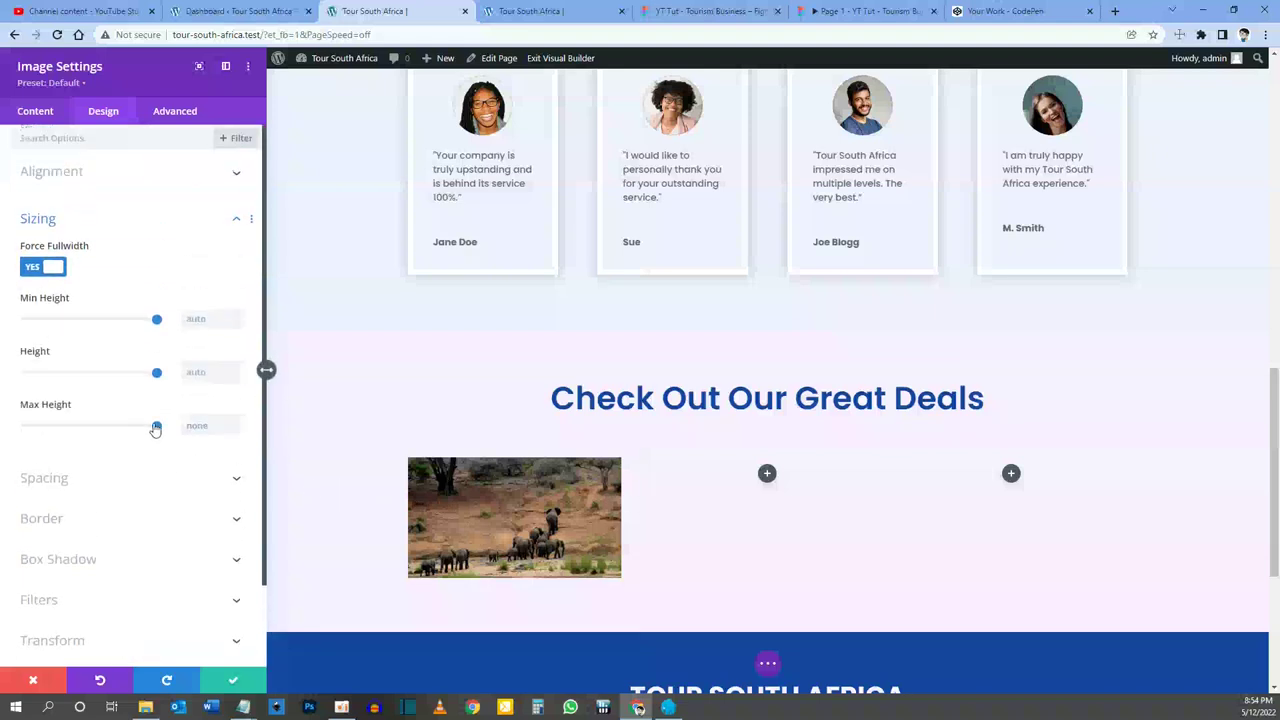
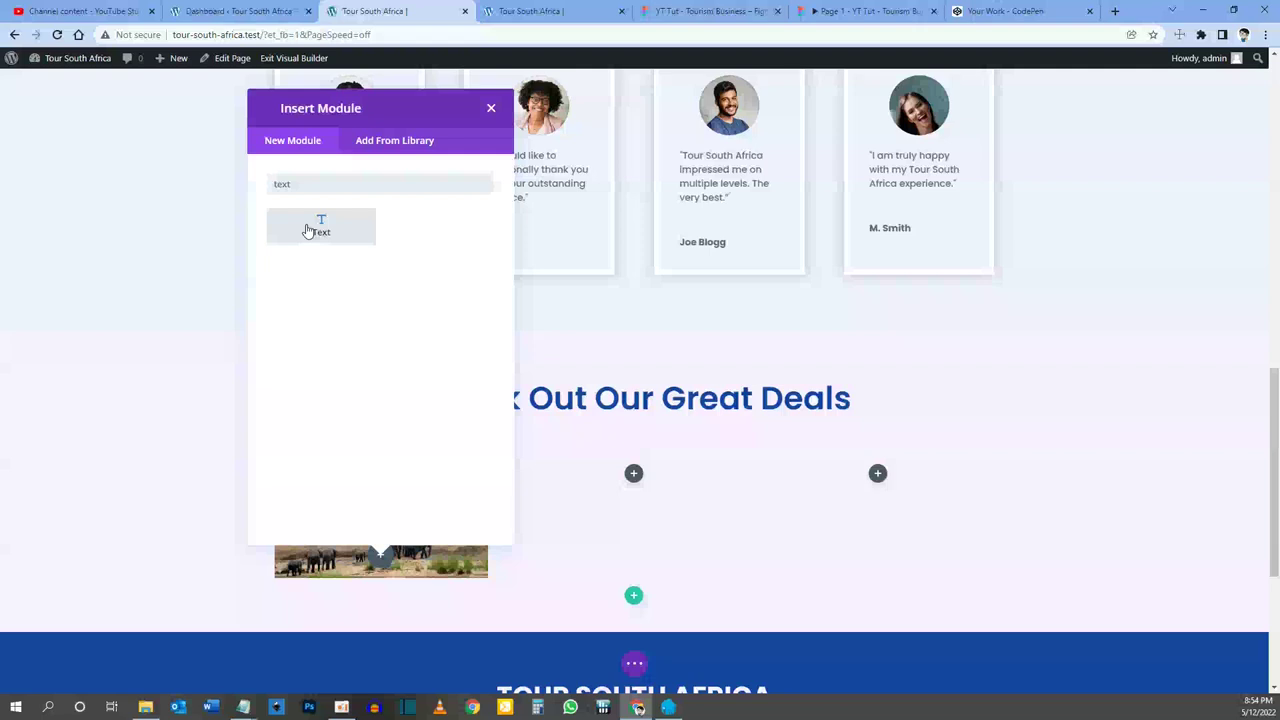
Step: Add a Text module below the Kruger image and replace its placeholder with the Figma title "Kruger National Park - 7 Nights Stay"
click(309, 231)
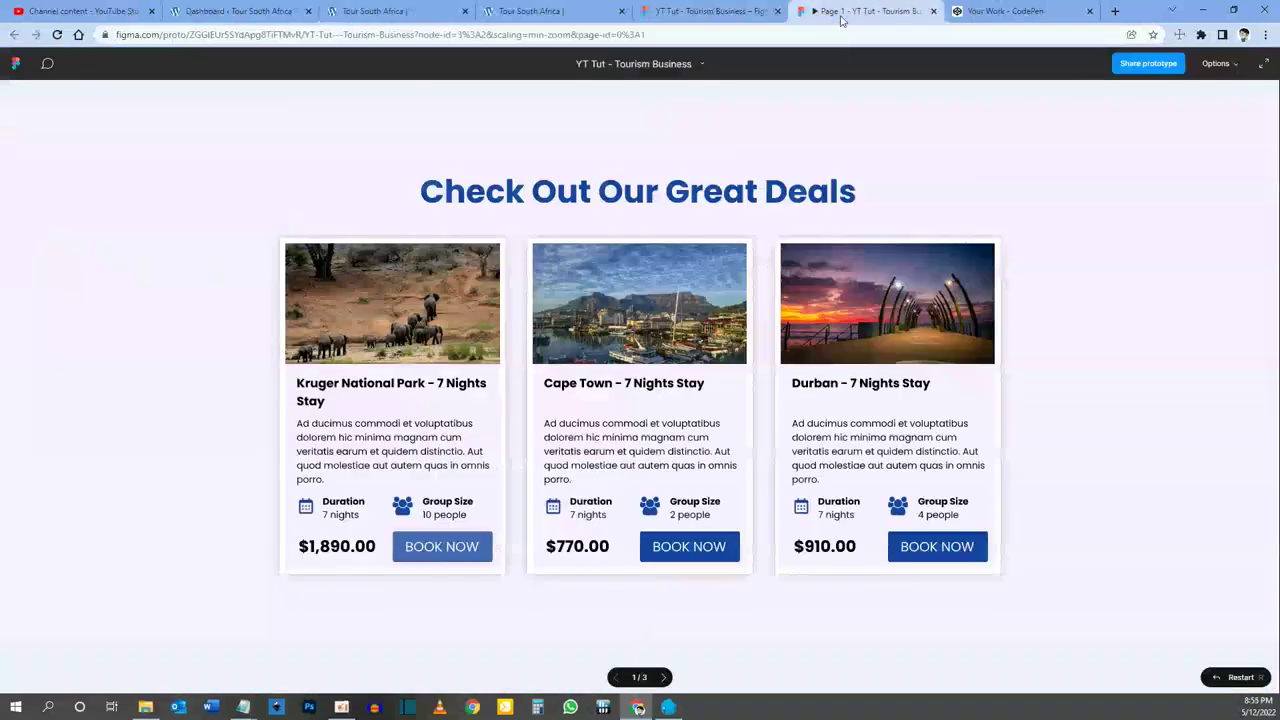
click(845, 12)
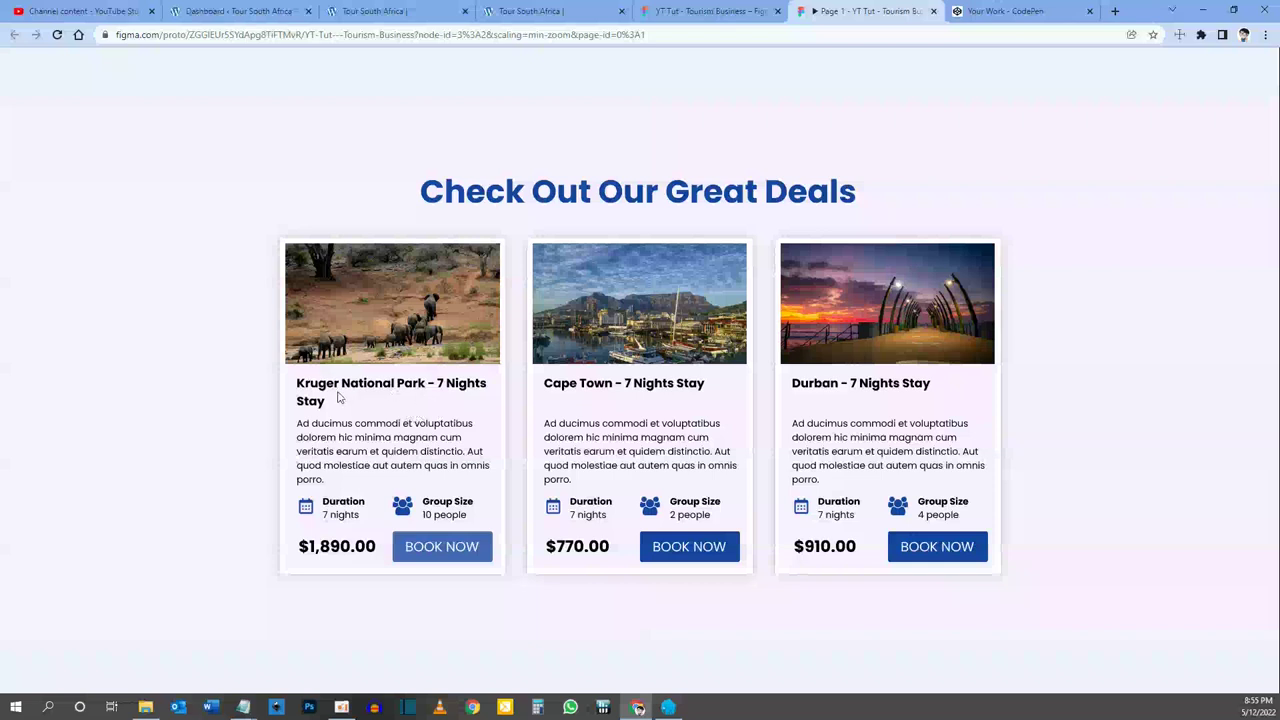
click(705, 11)
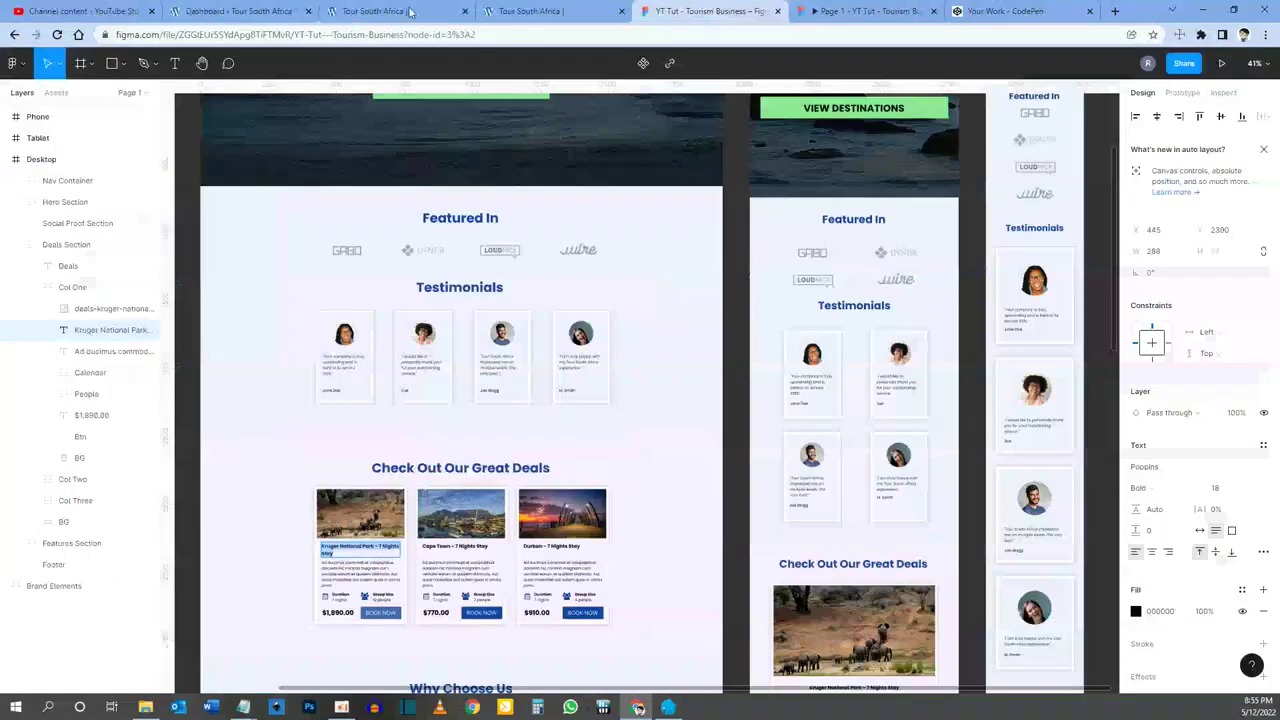
click(409, 11)
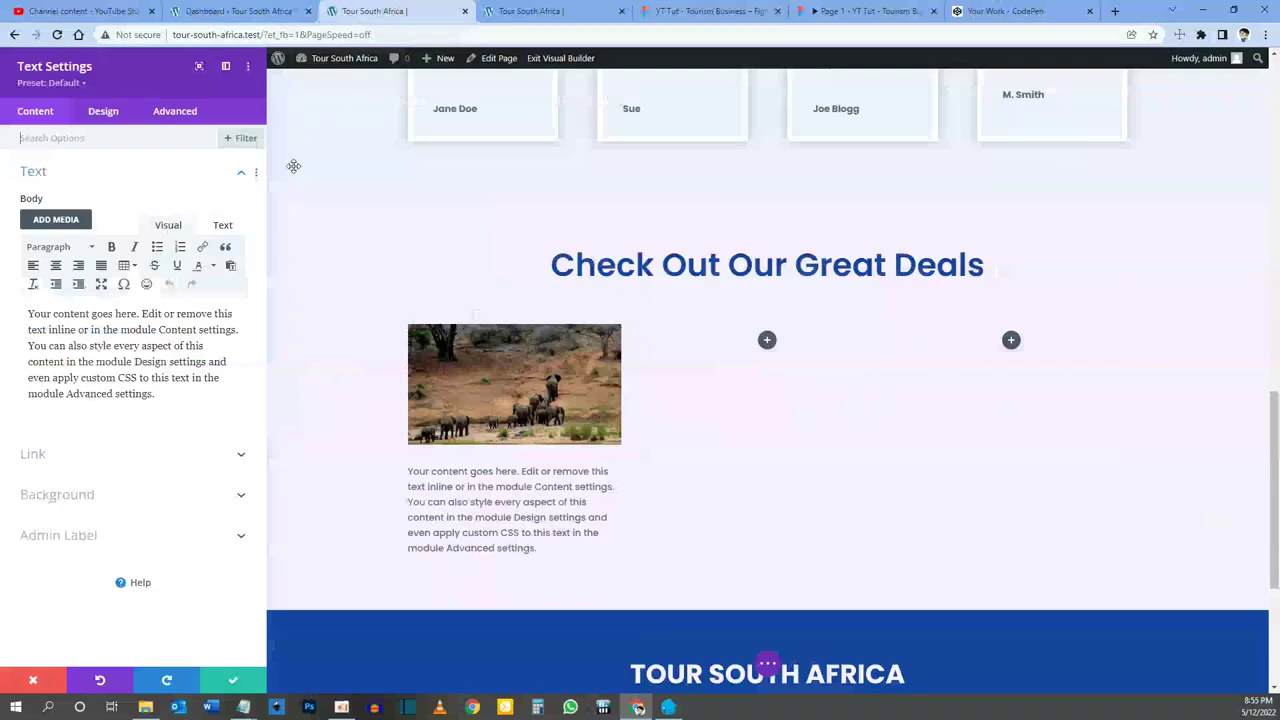
drag(165, 393, 20, 303)
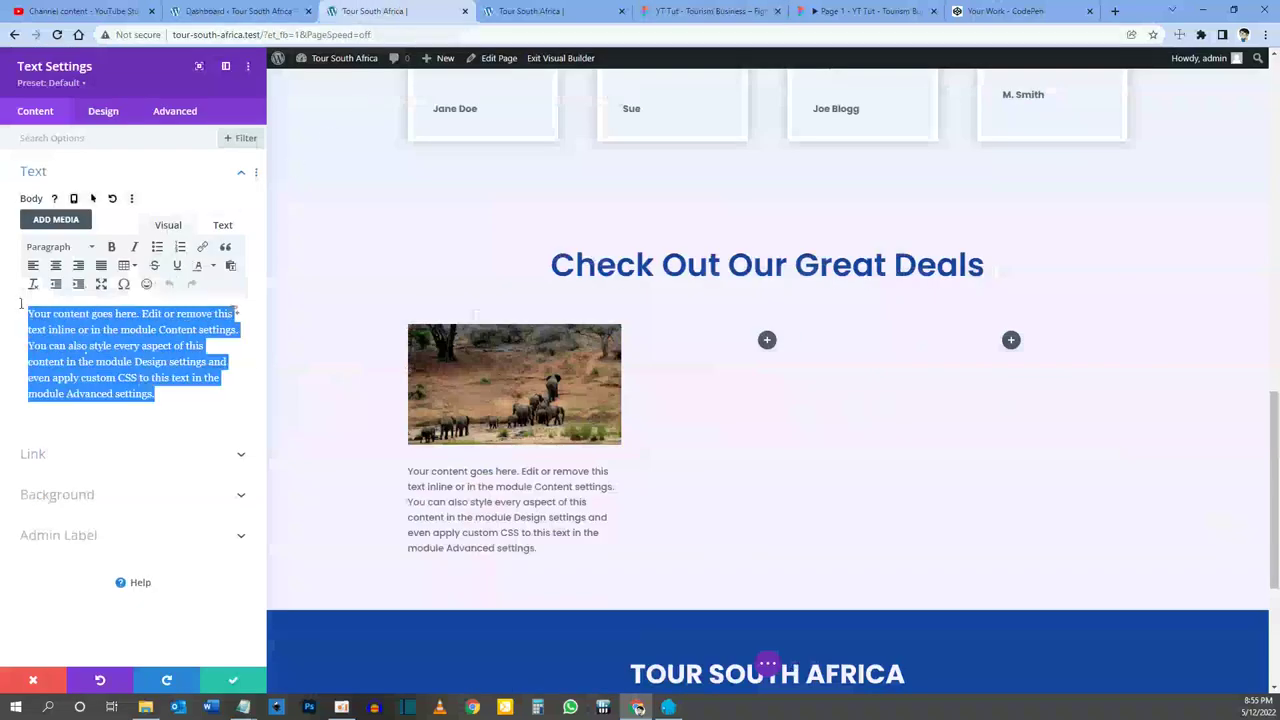
key(BackSpace)
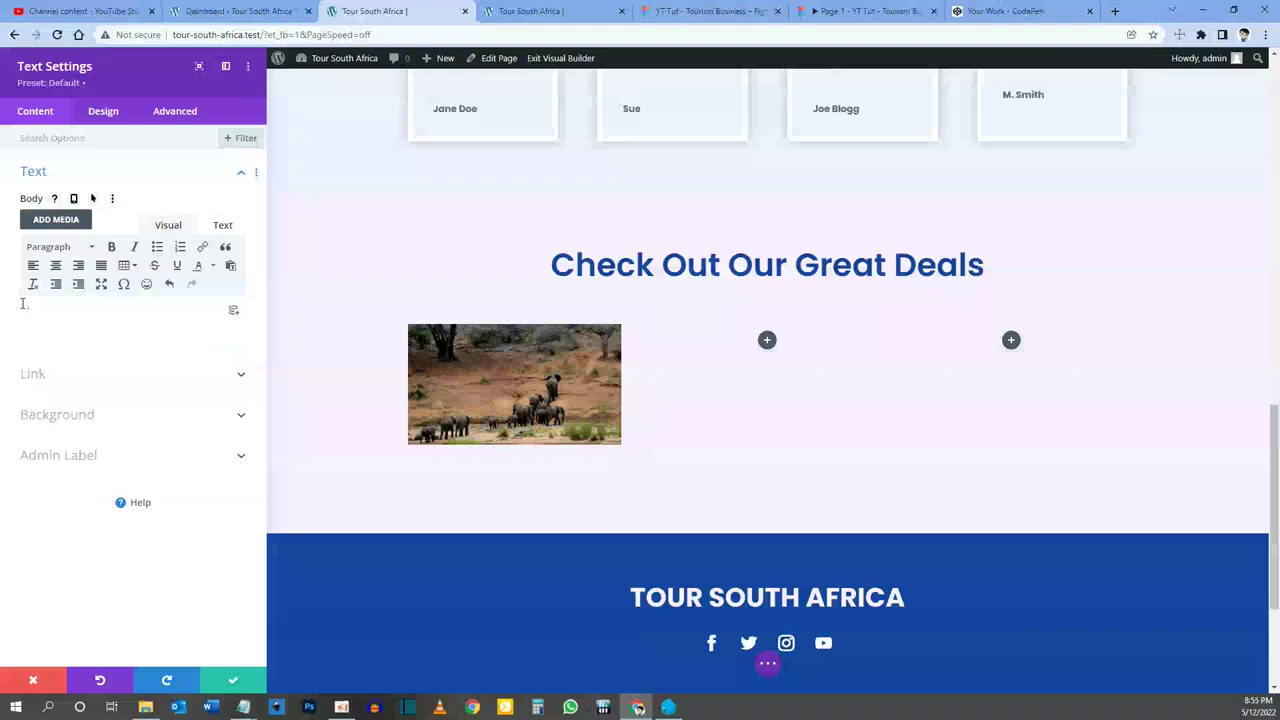
text(Kruger National Park - 7 Nights Stay)
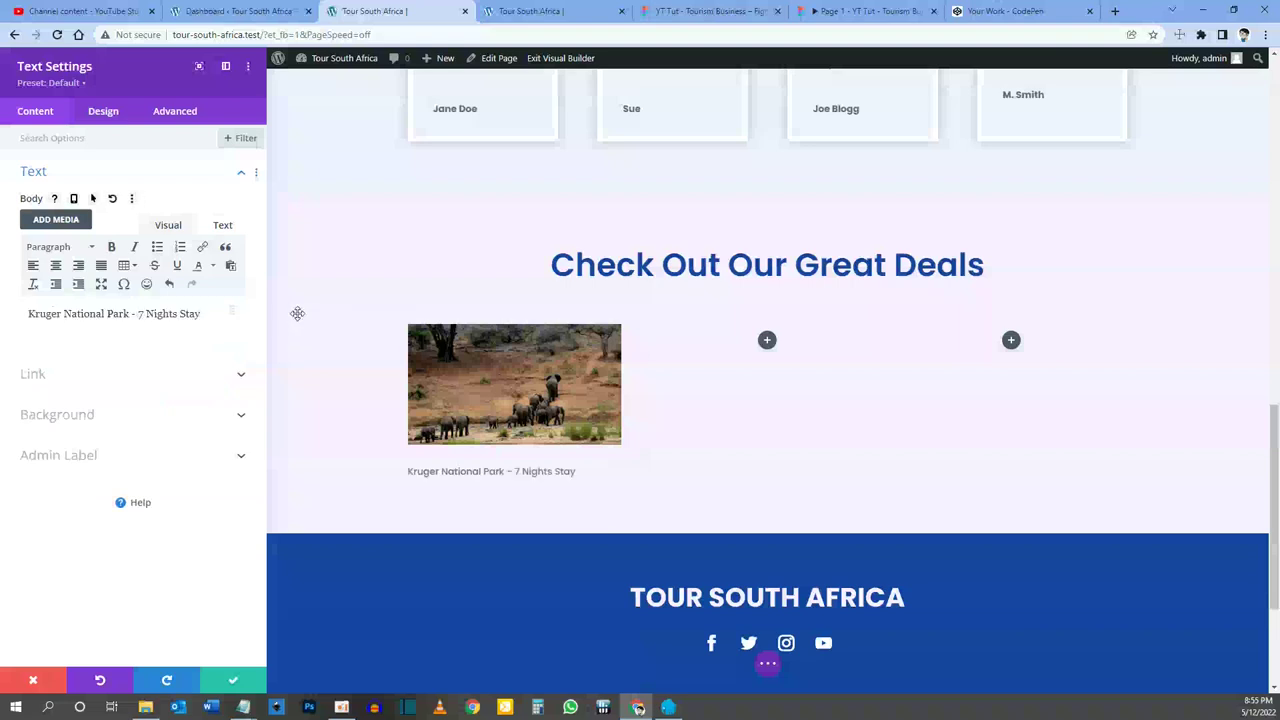
Step: Format the "Kruger National Park - 7 Nights Stay" line as Heading 4
key(shift+Left)
key(shift+Left)
key(shift+Left)
key(shift+Left)
key(shift+Left)
key(shift+Left)
key(shift+Left)
key(shift+Left)
key(shift+Left)
key(shift+Left)
key(shift+Left)
key(shift+Left)
key(shift+Left)
key(shift+Left)
key(shift+Left)
key(shift+Left)
key(shift+Left)
key(shift+Left)
key(shift+Left)
key(shift+Left)
key(shift+Left)
key(shift+Left)
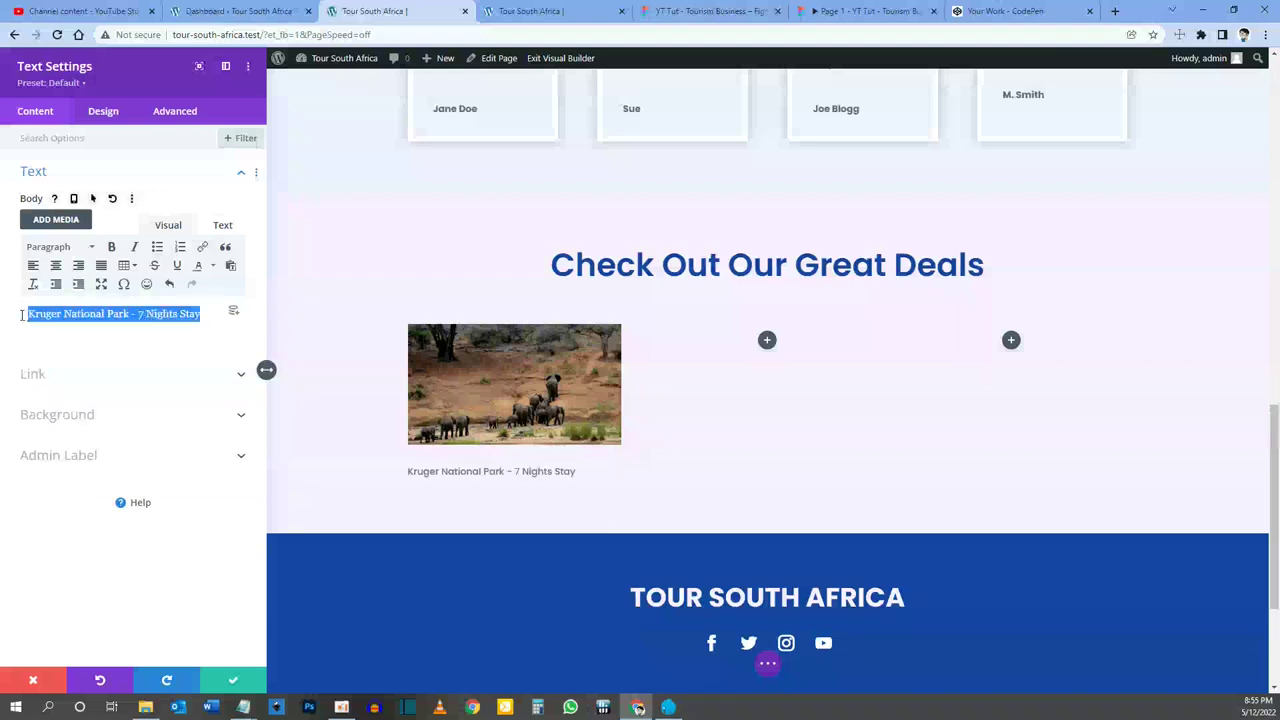
click(90, 247)
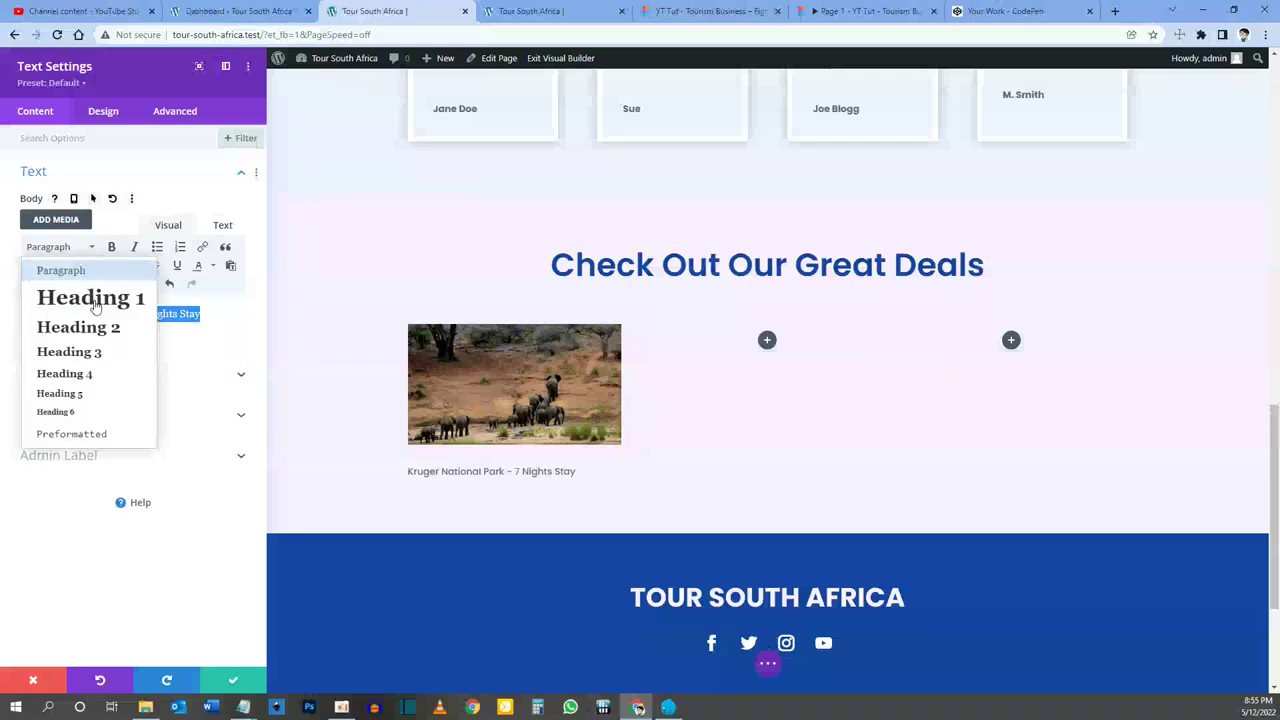
click(80, 374)
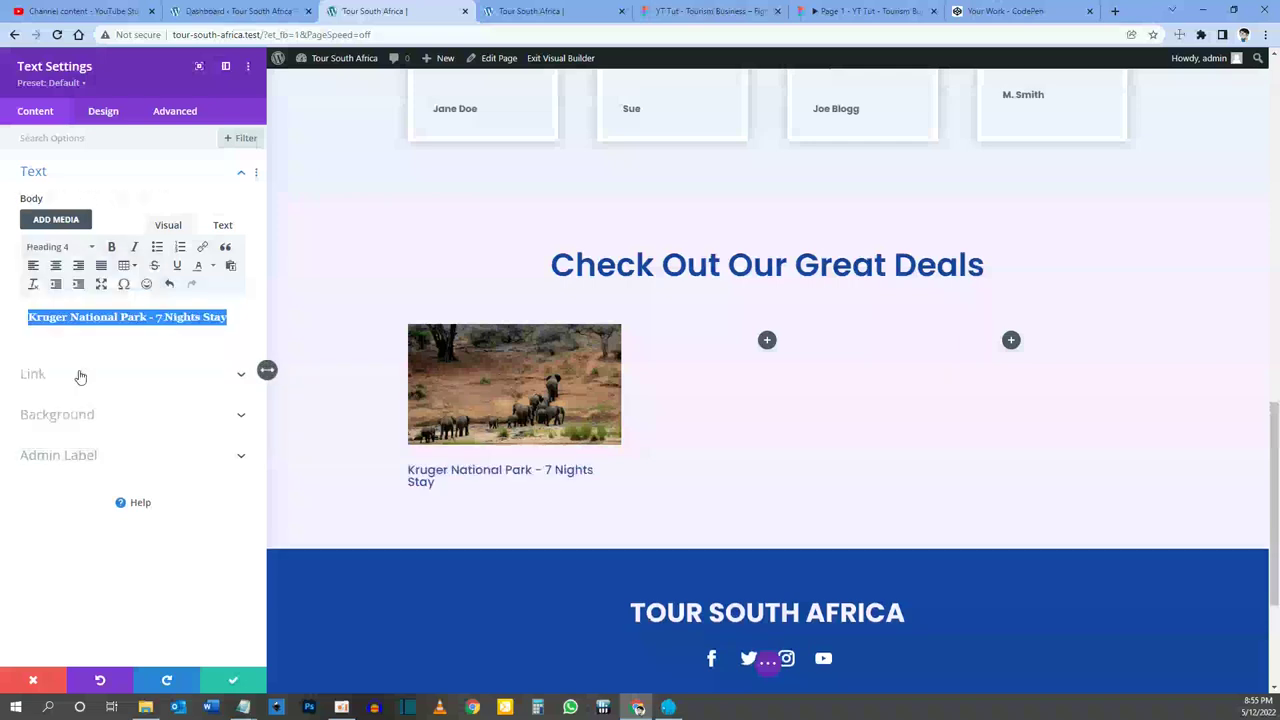
Step: Copy the first card's "Ad ducimus commodi..." description from the Figma design and add it as a paragraph below the Kruger heading
click(689, 12)
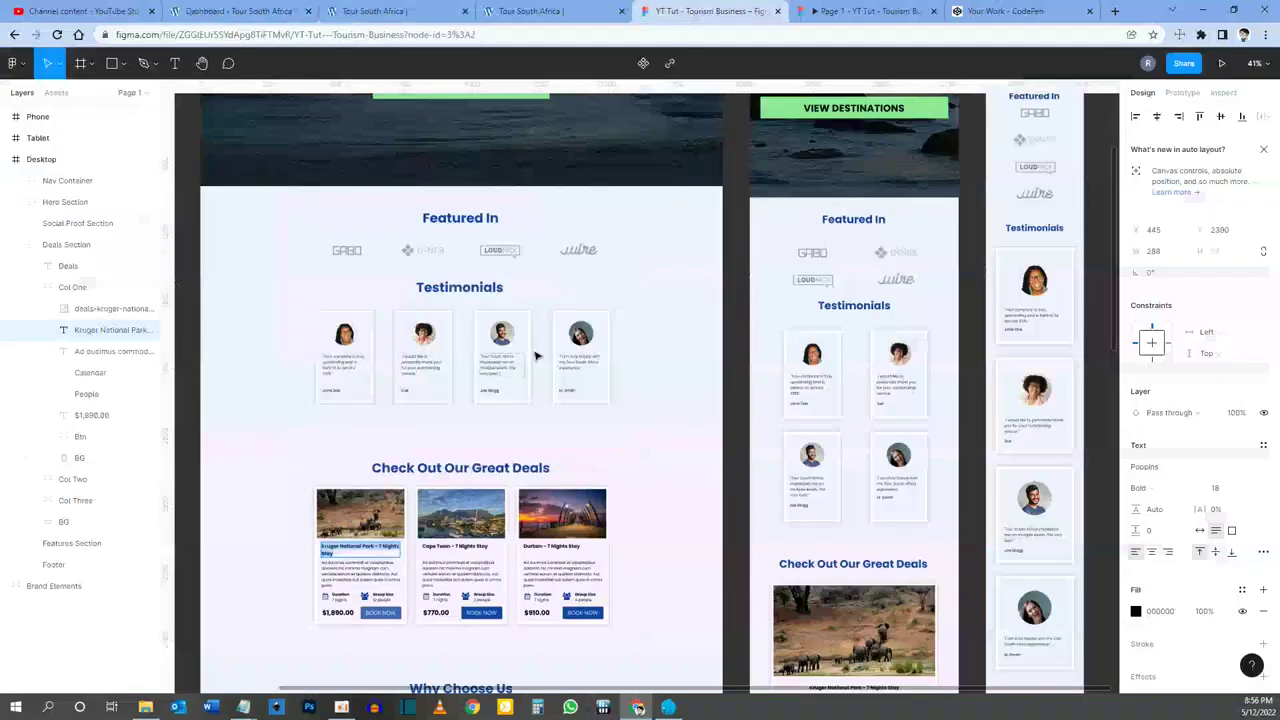
click(350, 576)
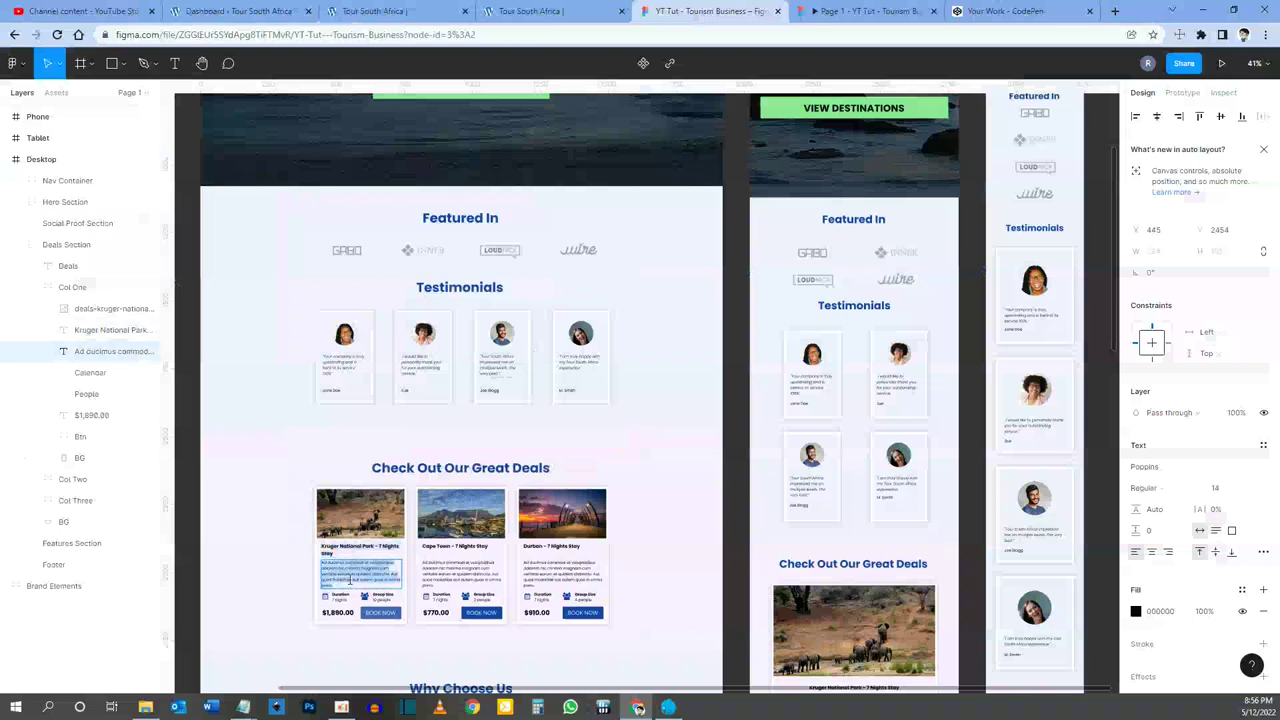
click(370, 12)
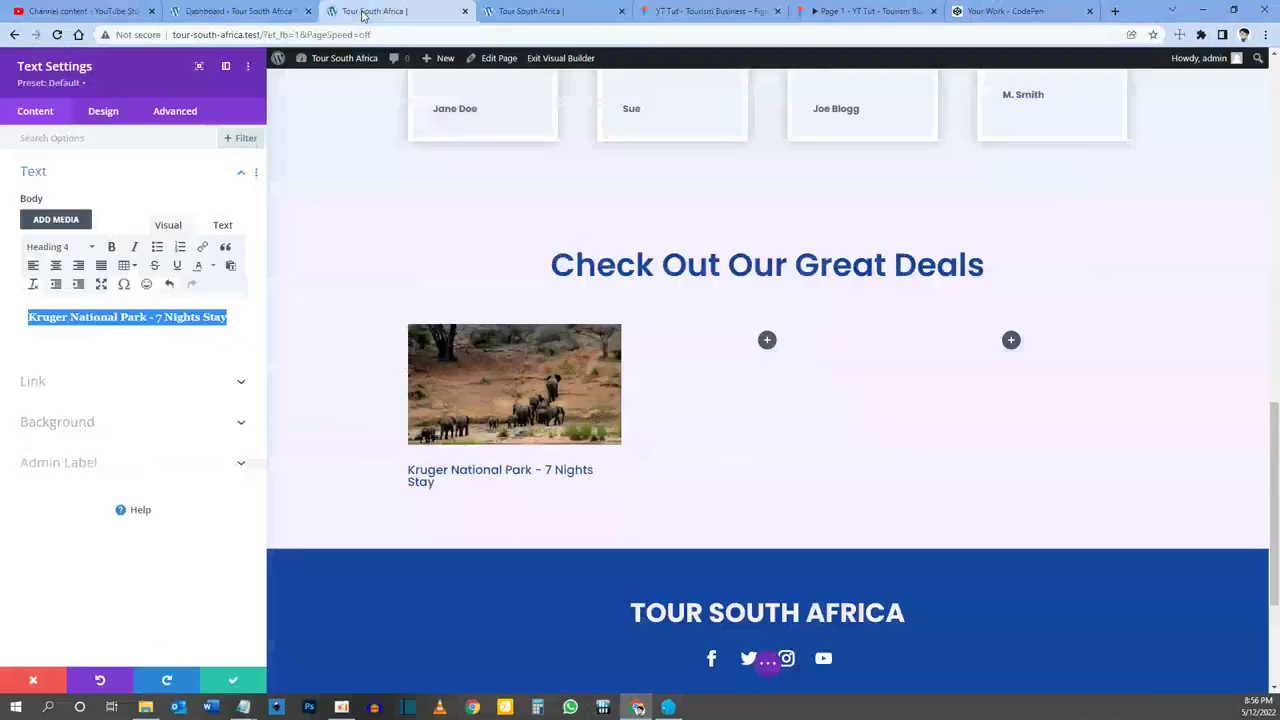
click(150, 318)
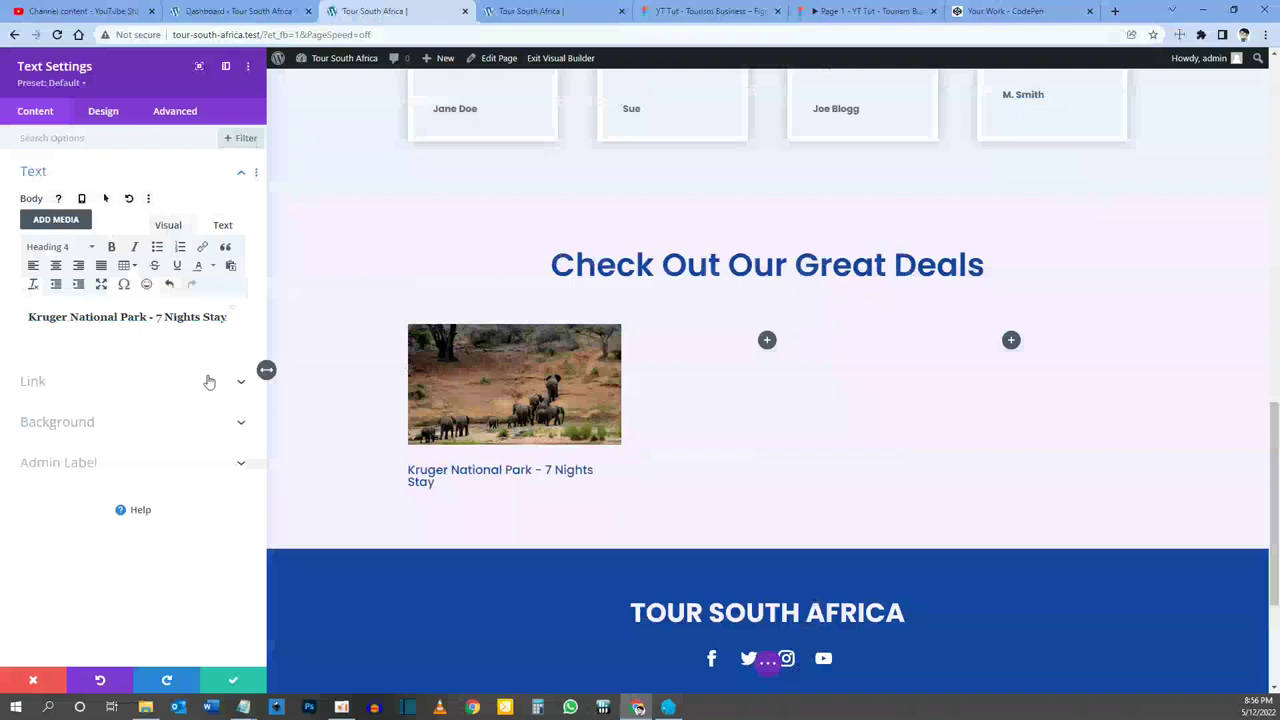
key(End)
key(Return)
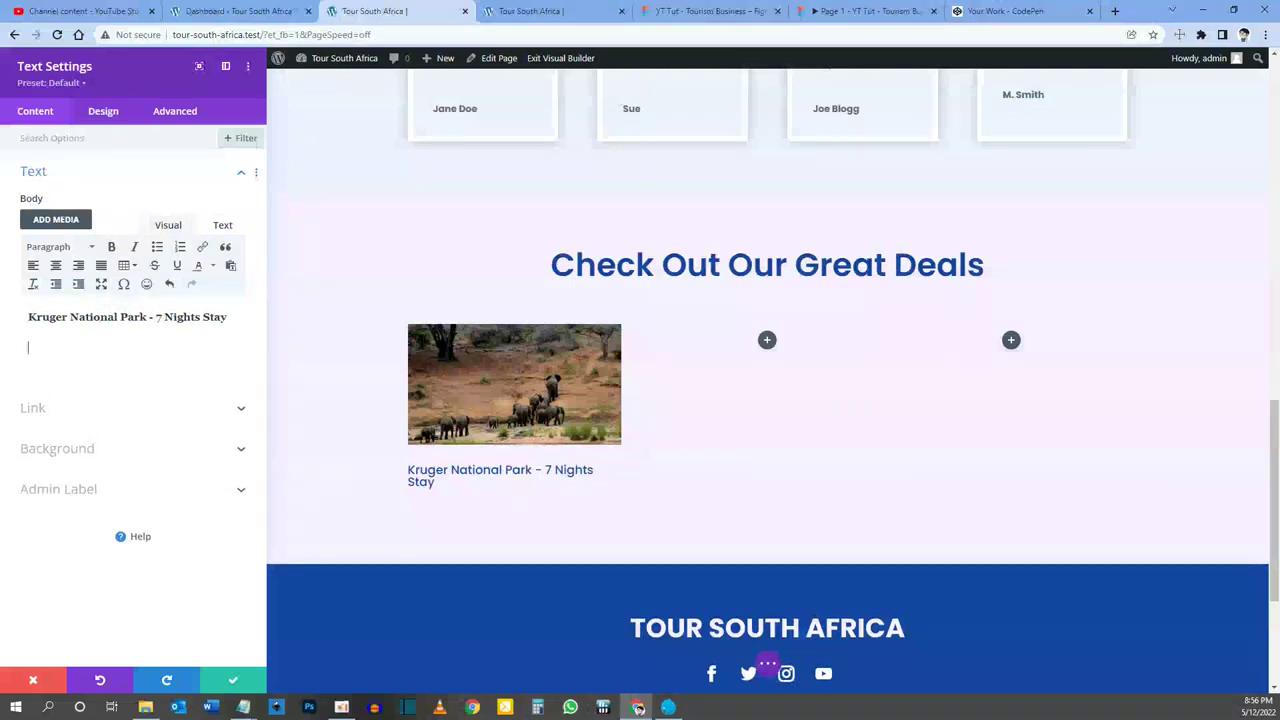
text(Ad ducimus commodi et voluptatibus dolorem hic minima magnam cum veritatis earum et quidem distinctio. Aut quod molestiae aut autem quas in omnis porro.)
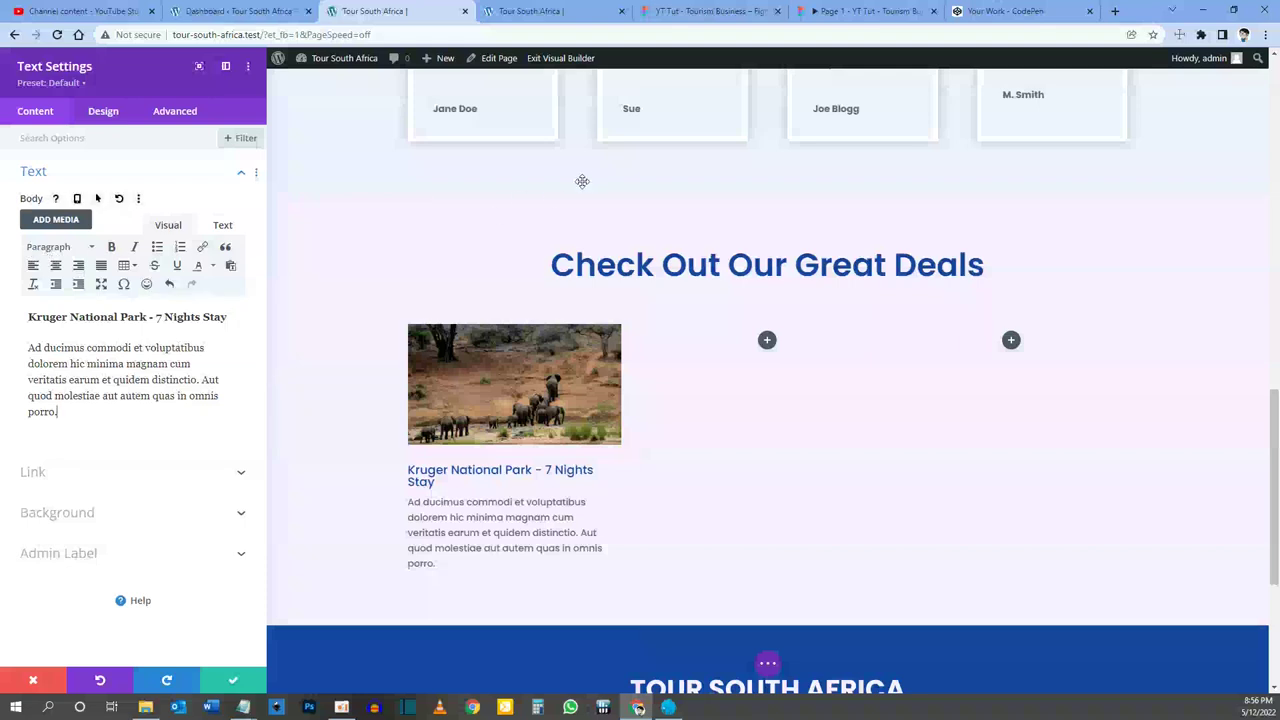
Step: Set the Kruger title's Heading 4 font weight to Semi Bold and compare the card text with the Figma prototype
click(868, 11)
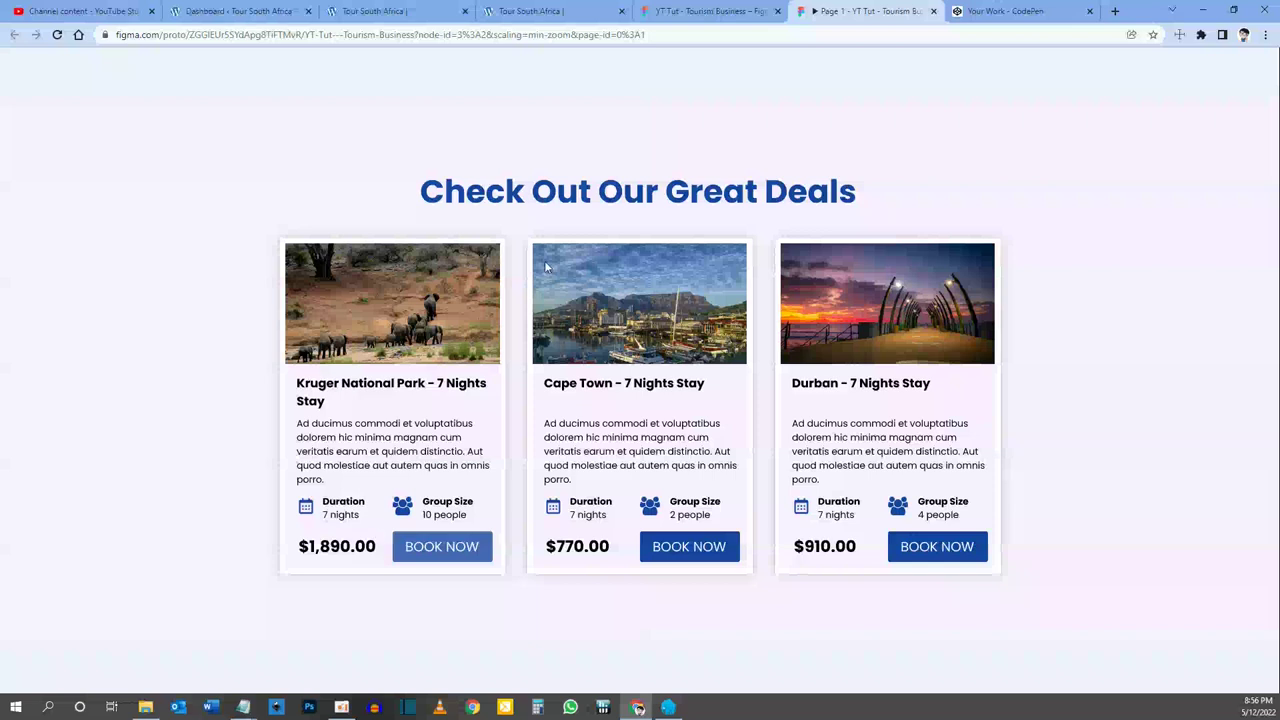
click(393, 11)
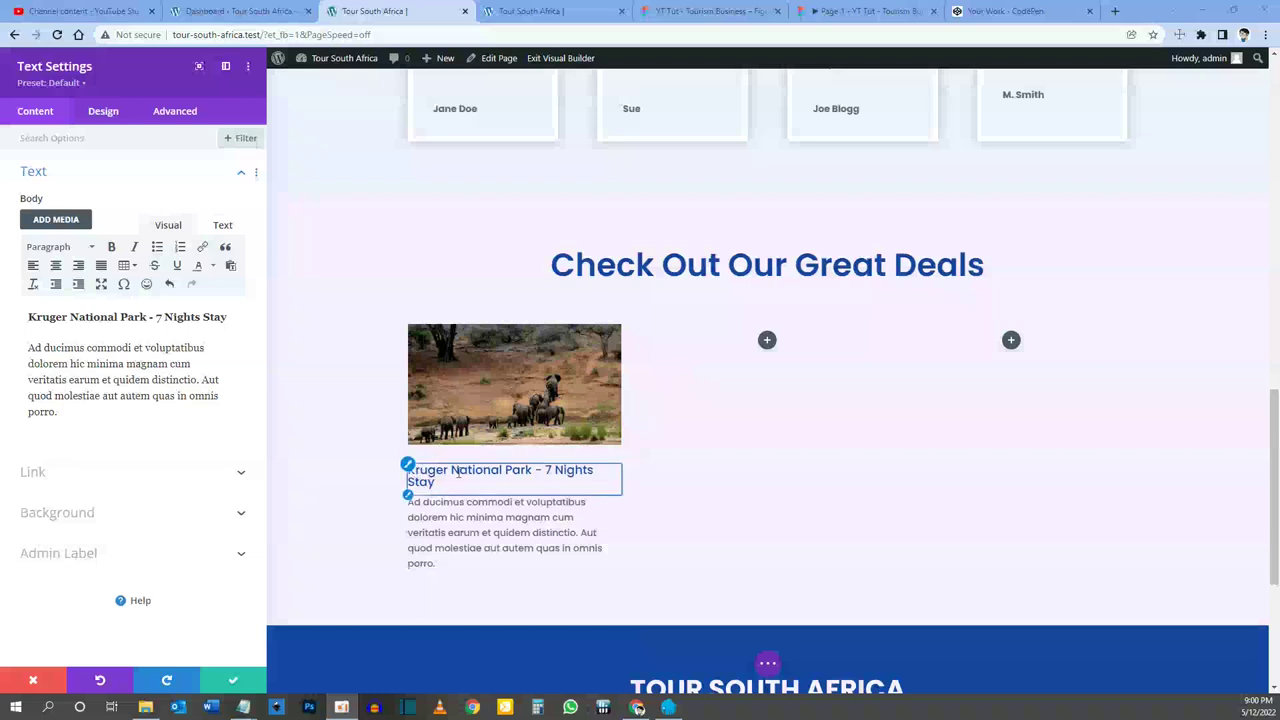
click(413, 468)
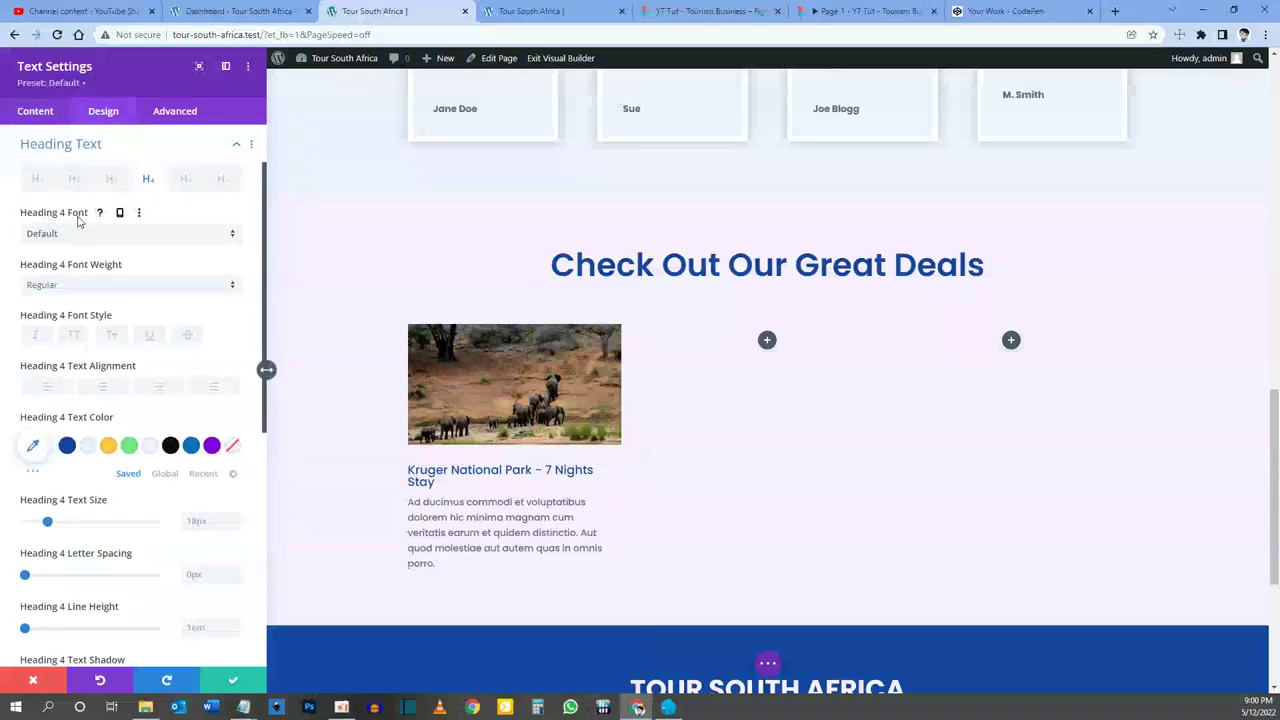
click(86, 285)
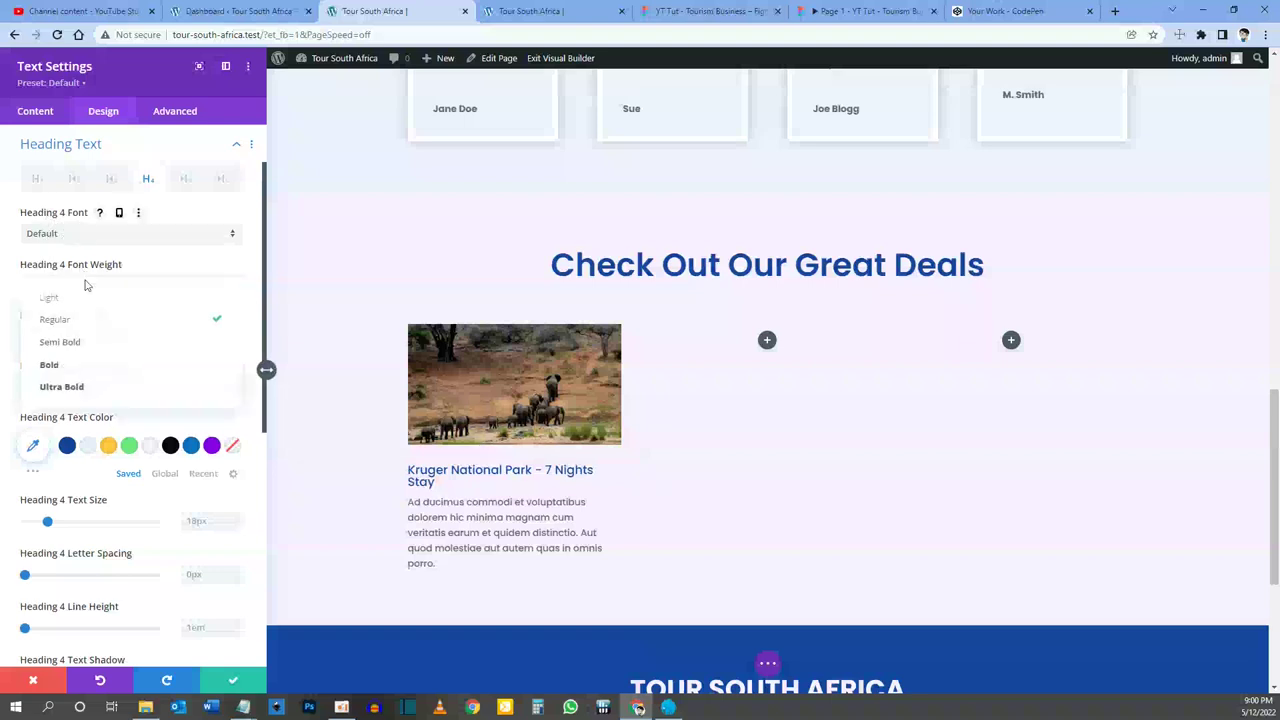
click(78, 342)
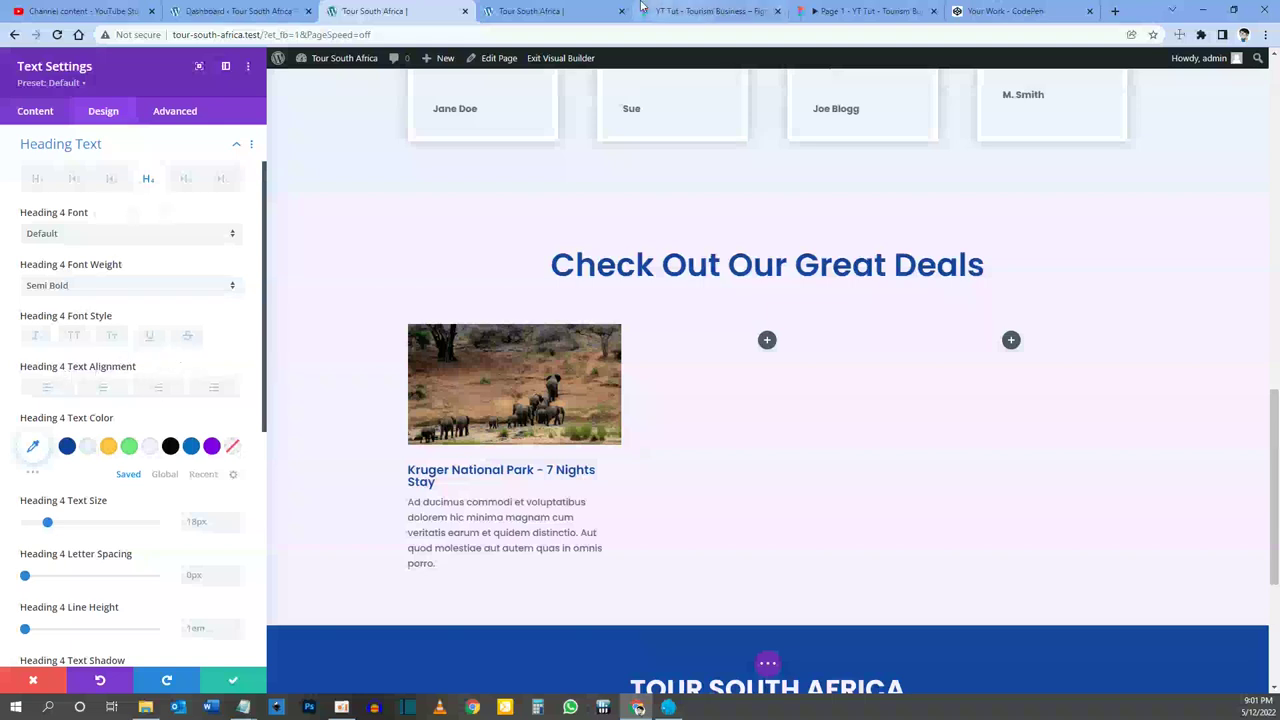
click(836, 13)
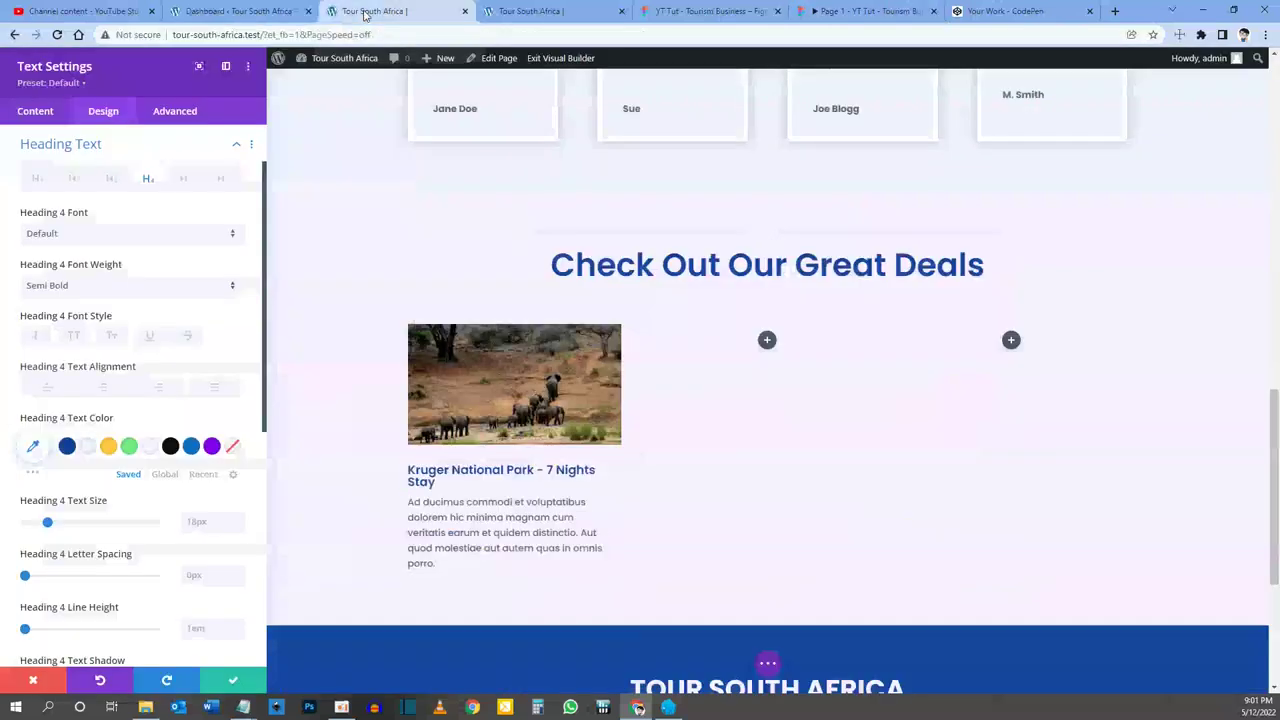
click(366, 14)
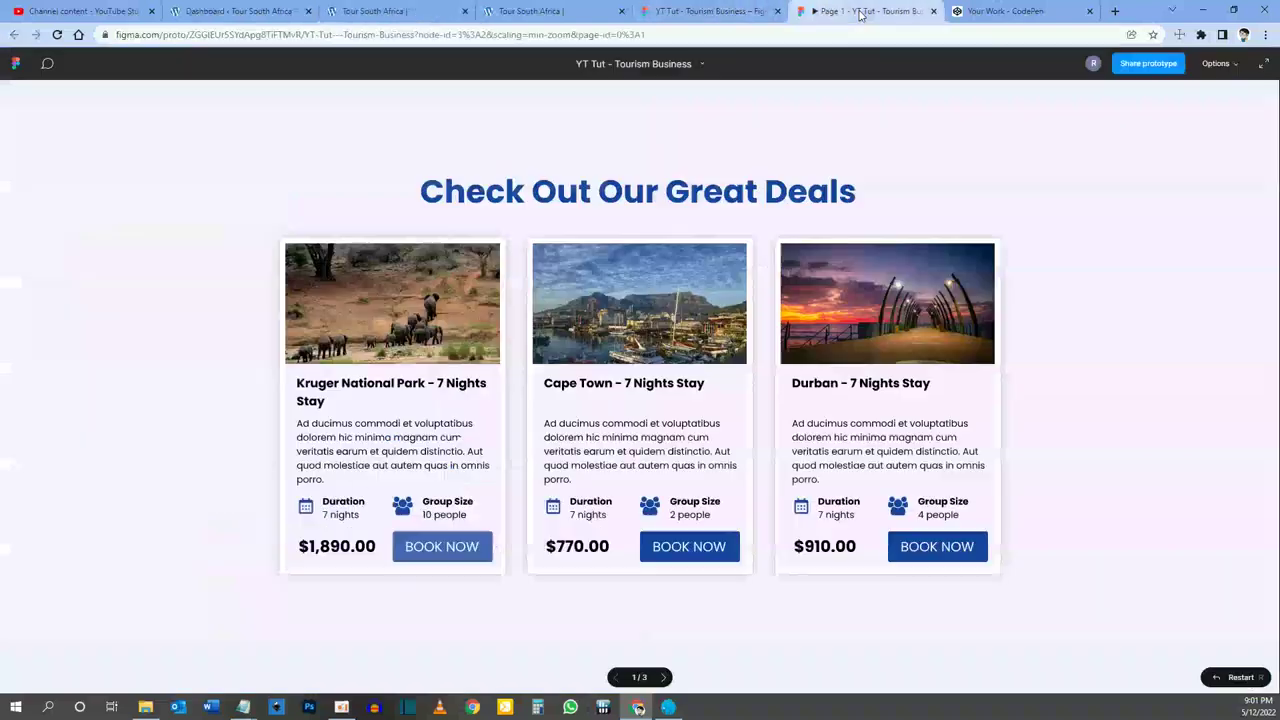
click(840, 11)
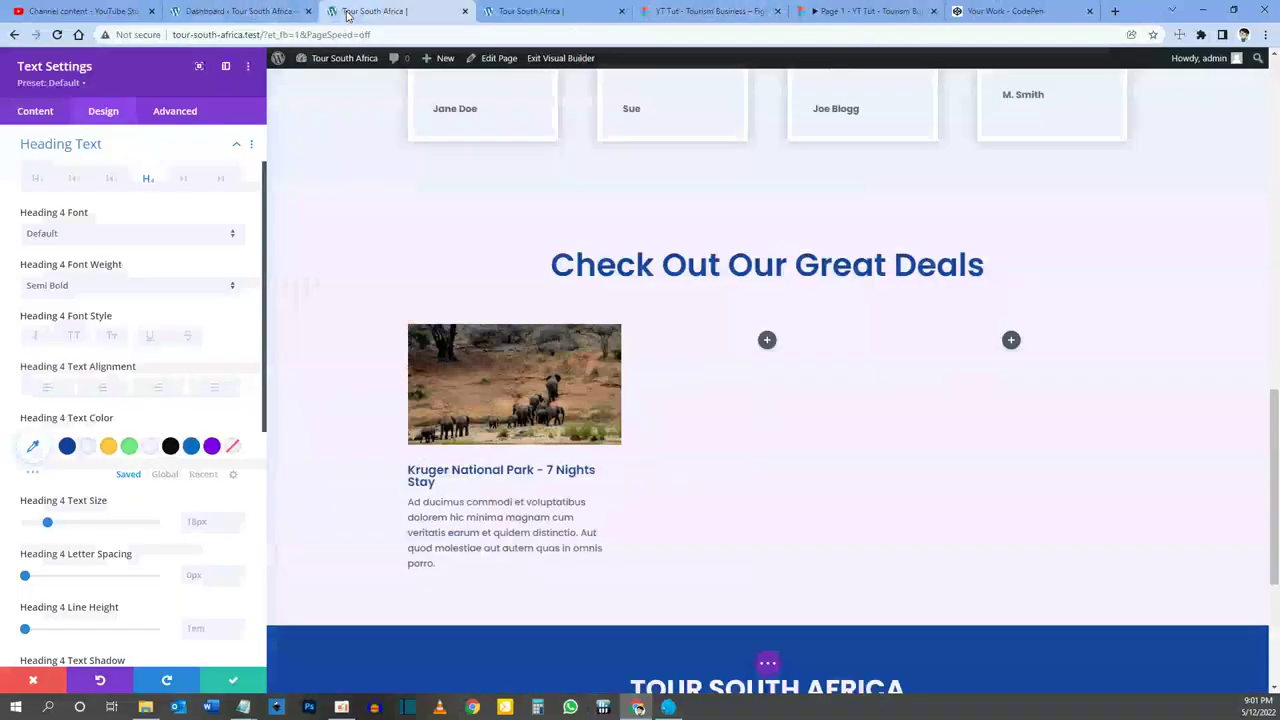
Step: Set the Kruger title's Heading 4 text color to black and its line height to 1.3em
click(350, 11)
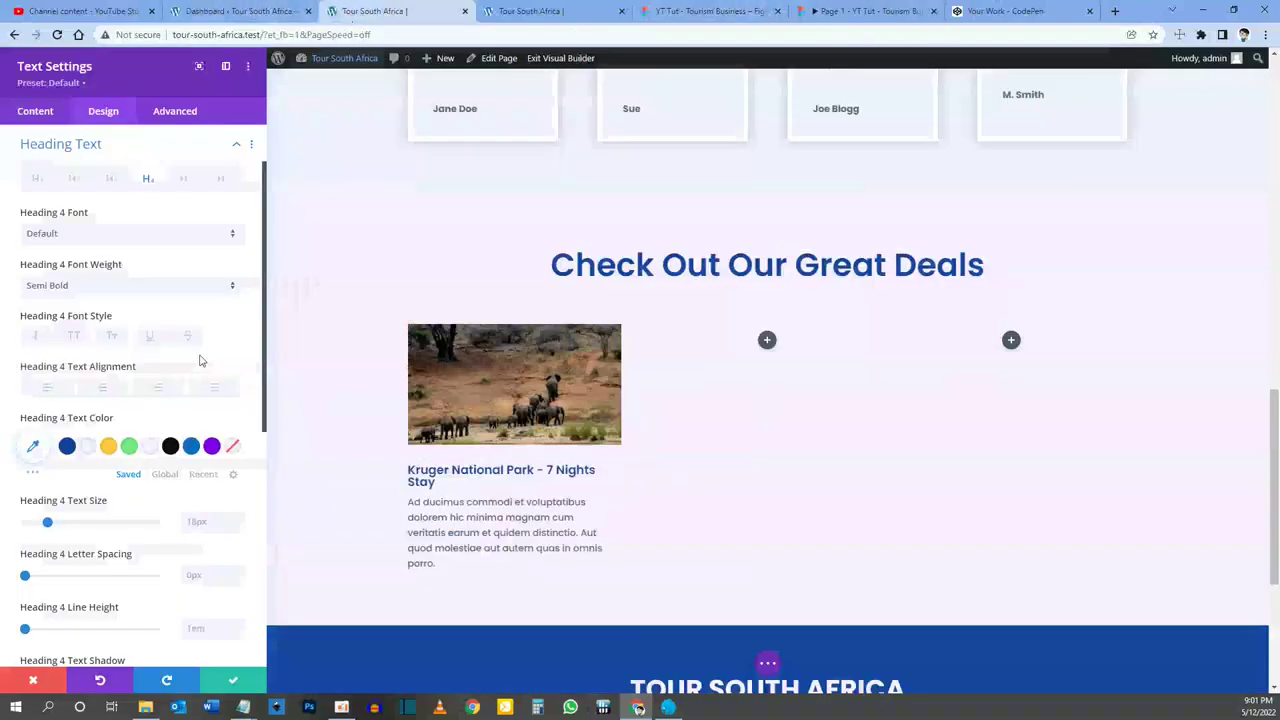
click(171, 447)
scroll(171, 449, down, 1)
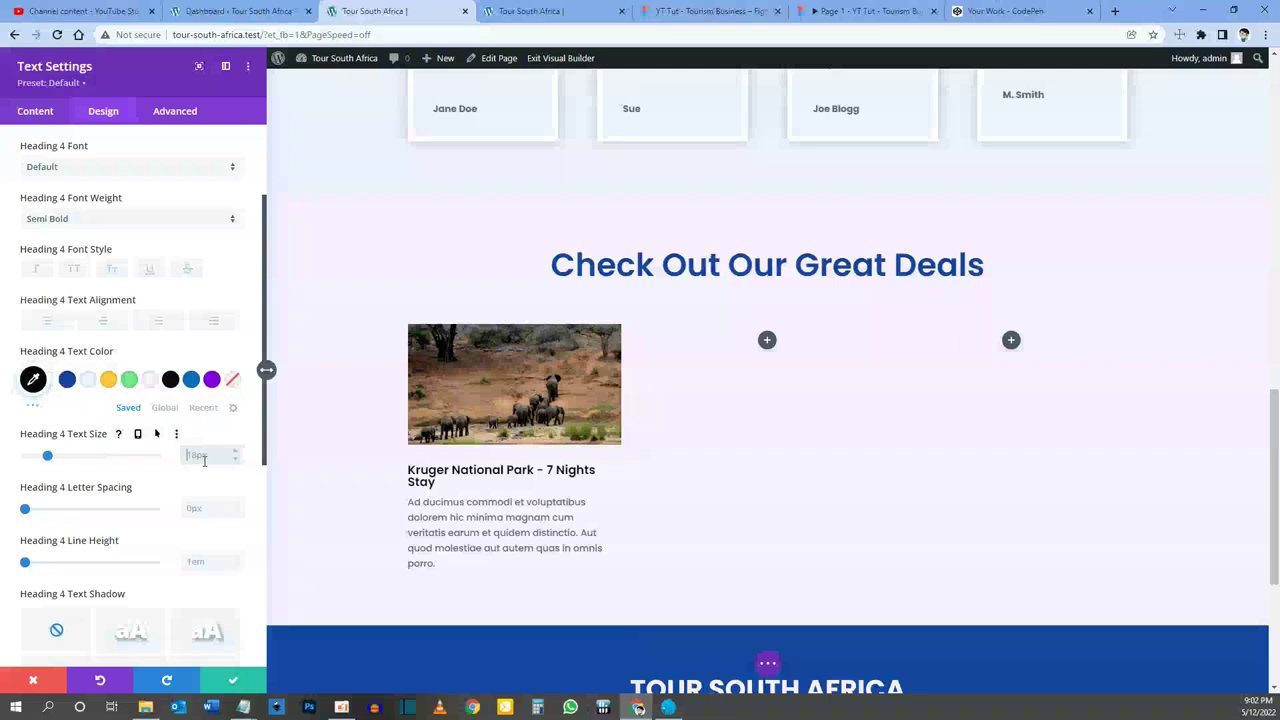
scroll(95, 545, down, 1)
scroll(95, 545, down, 1)
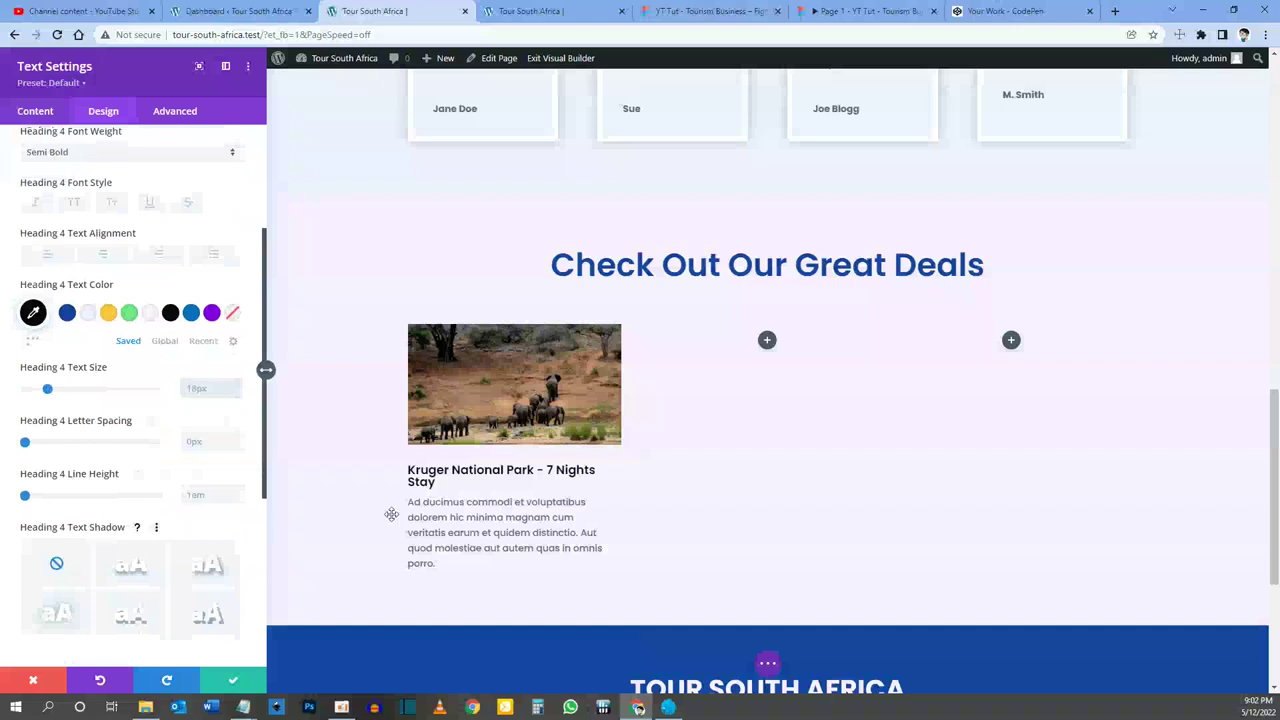
click(228, 494)
key(BackSpace)
key(BackSpace)
text(.3)
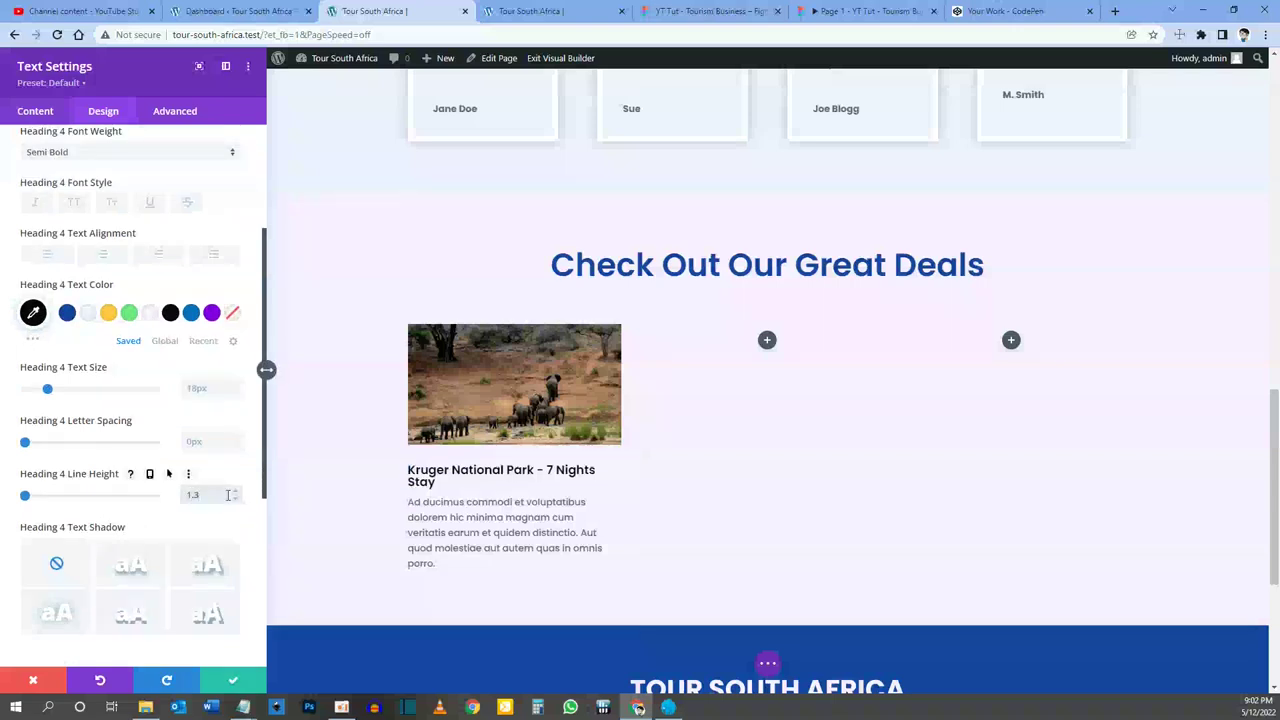
text(em)
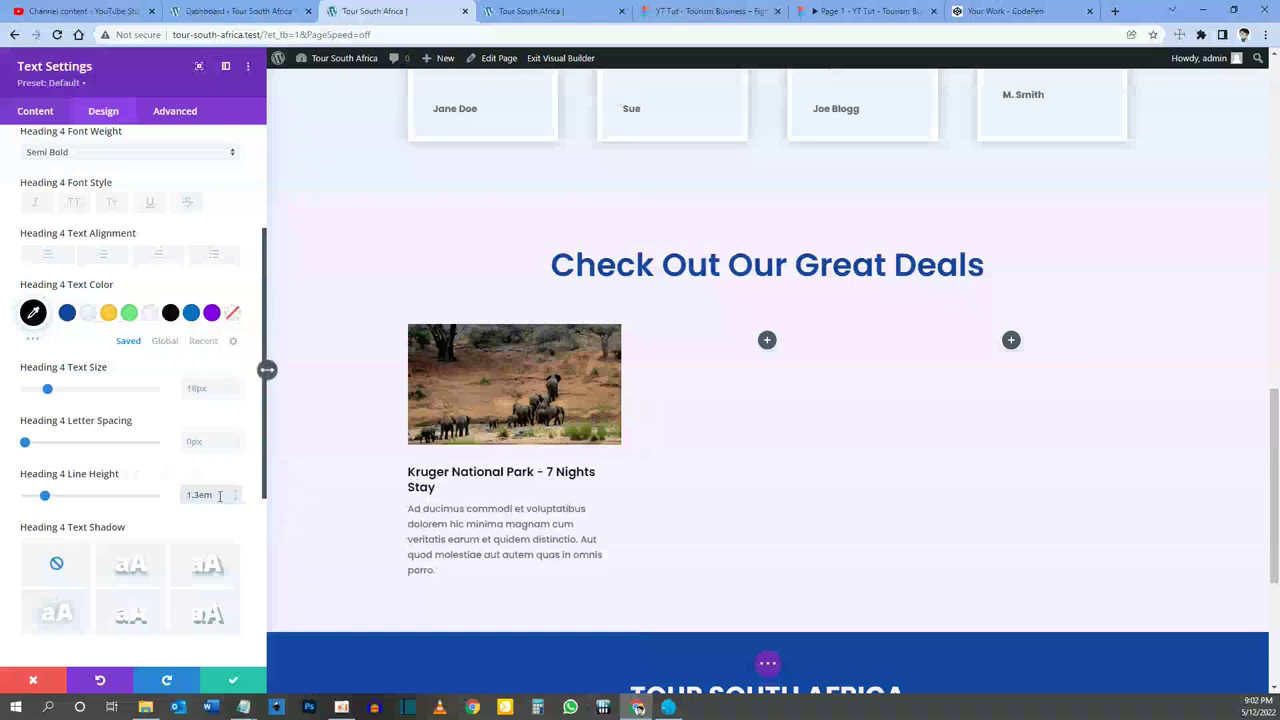
Step: Review the Kruger description's text design settings, compare the card with the Figma prototype, and save the Text module
scroll(197, 438, down, 5)
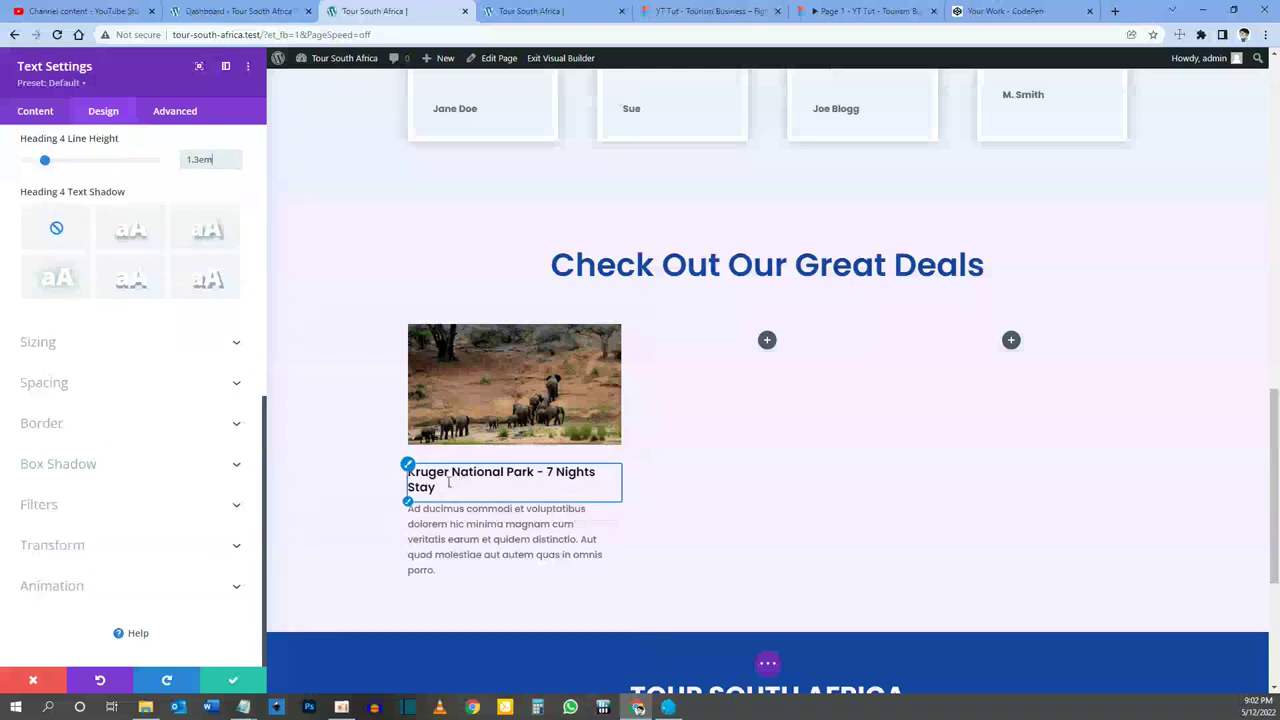
click(407, 510)
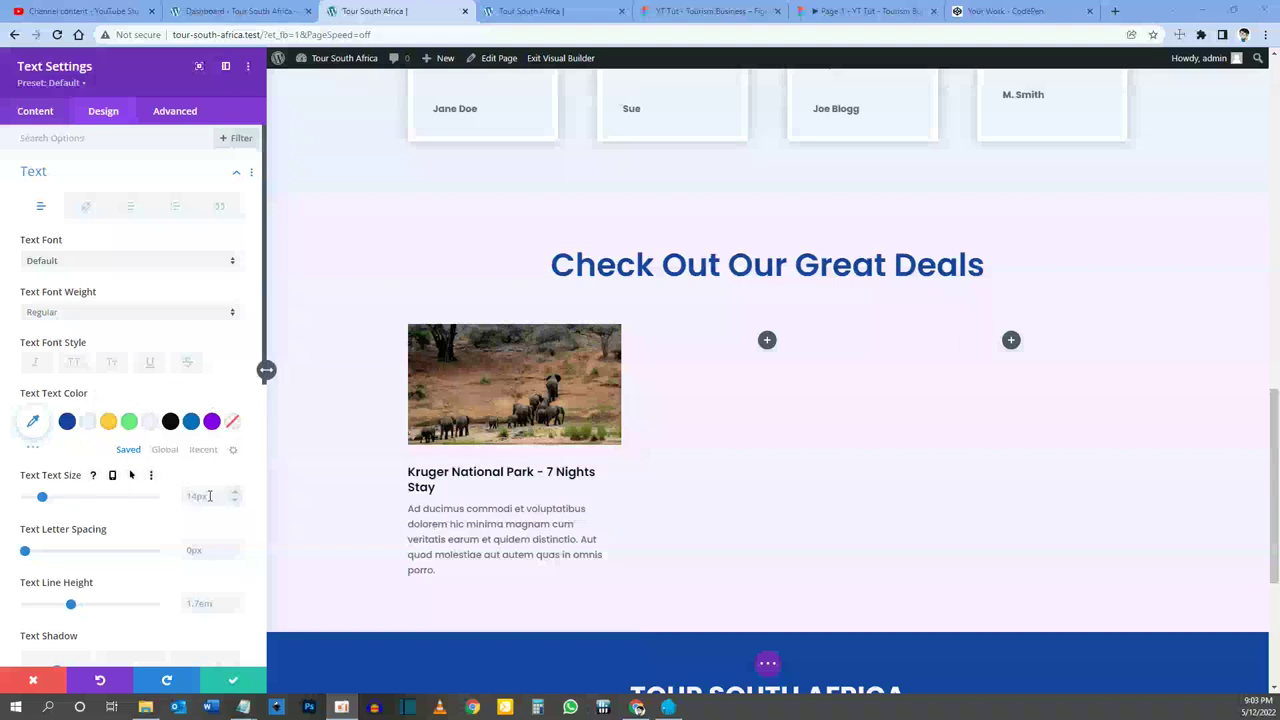
scroll(120, 514, down, 2)
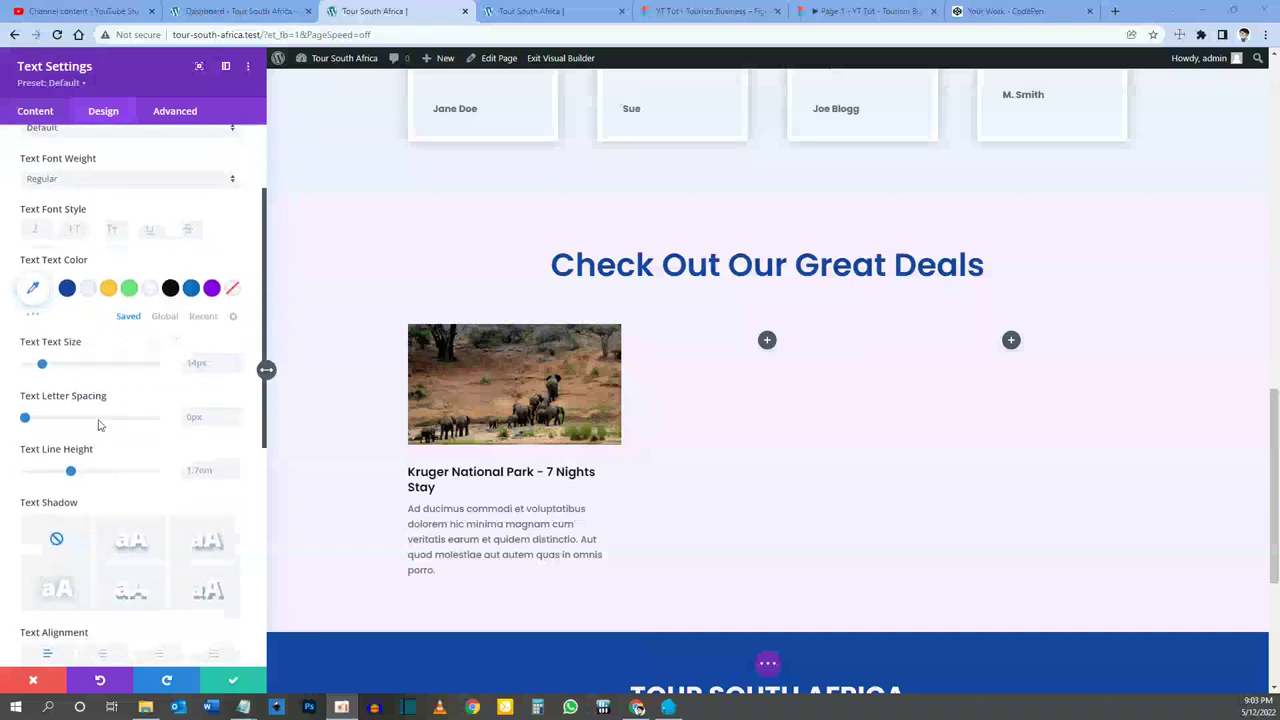
scroll(140, 477, down, 4)
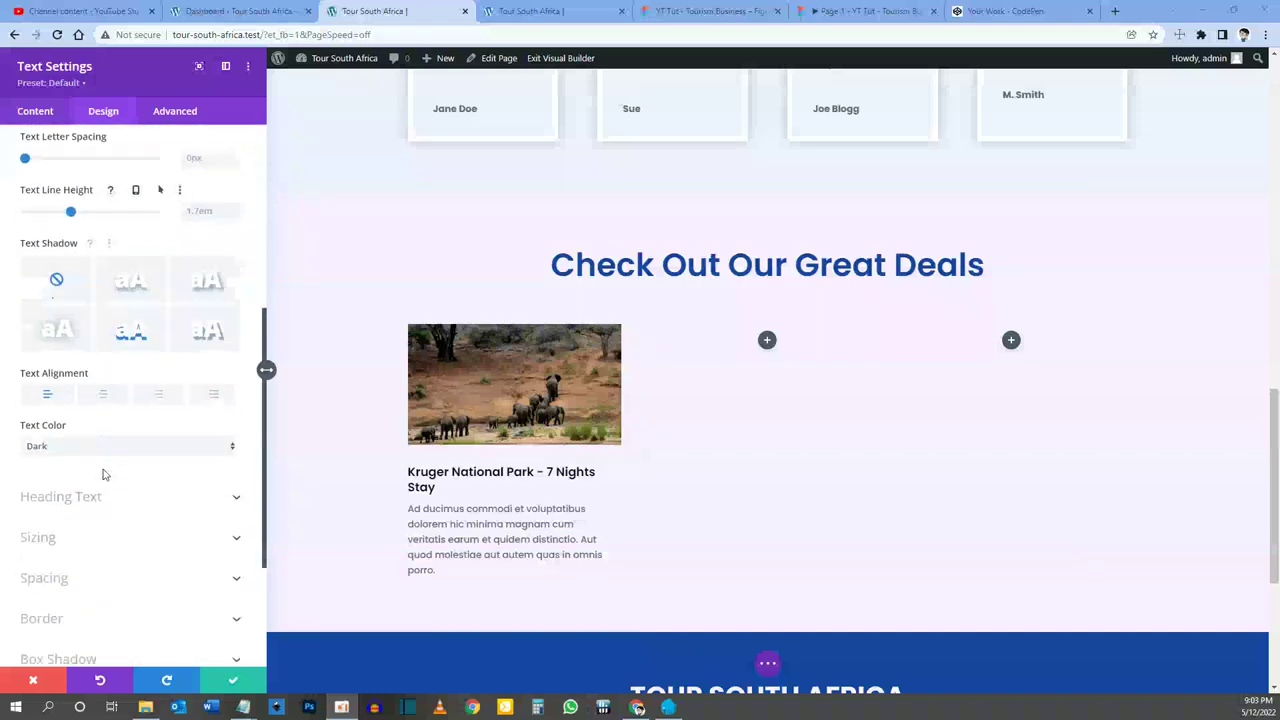
scroll(149, 489, up, 6)
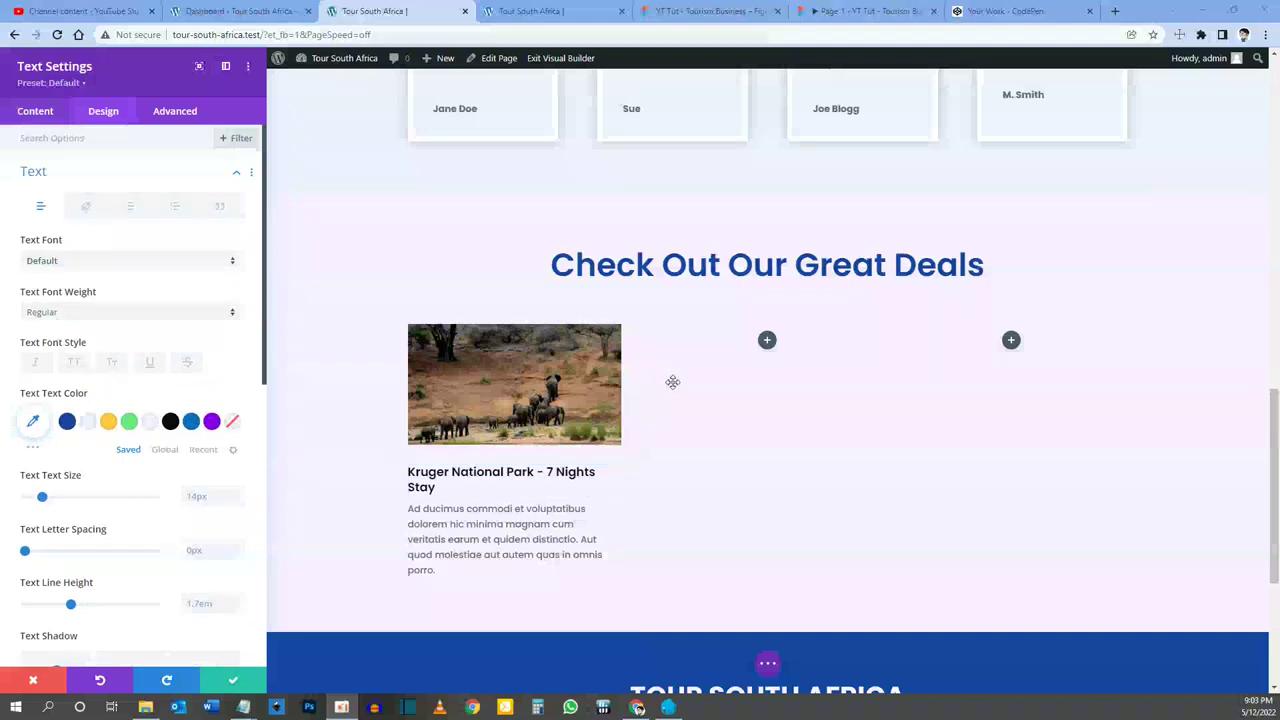
click(838, 12)
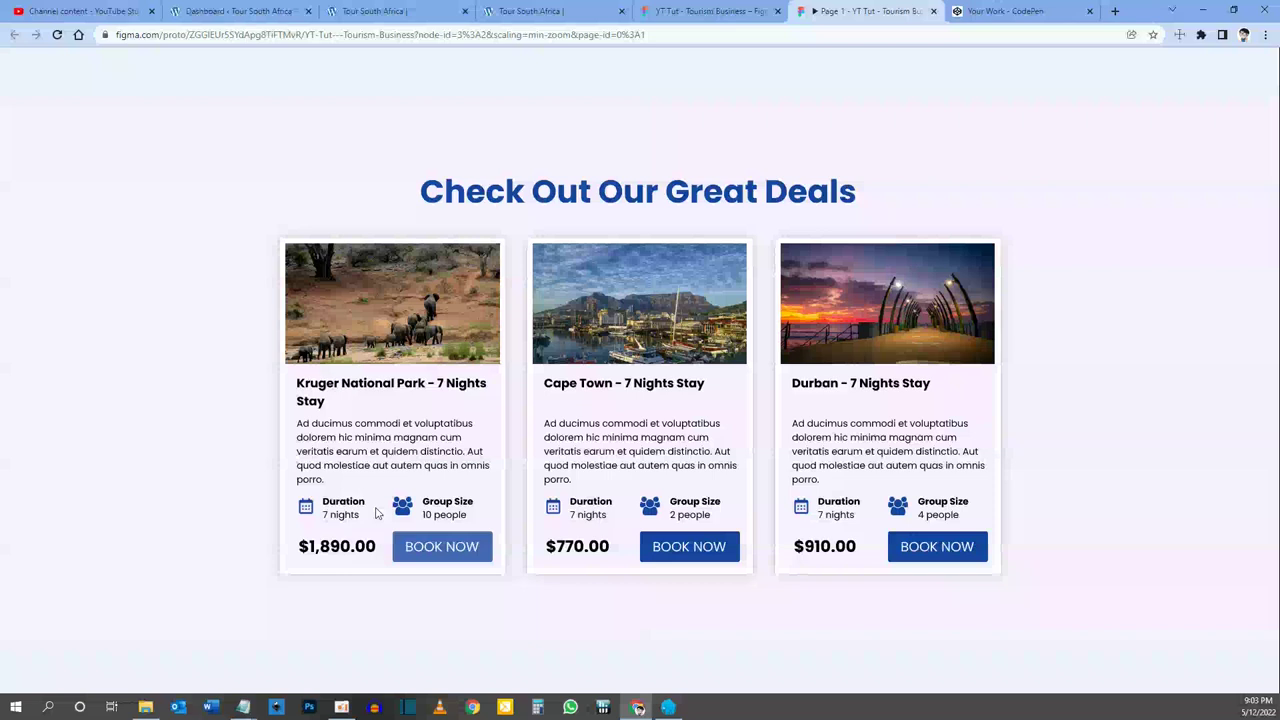
click(401, 11)
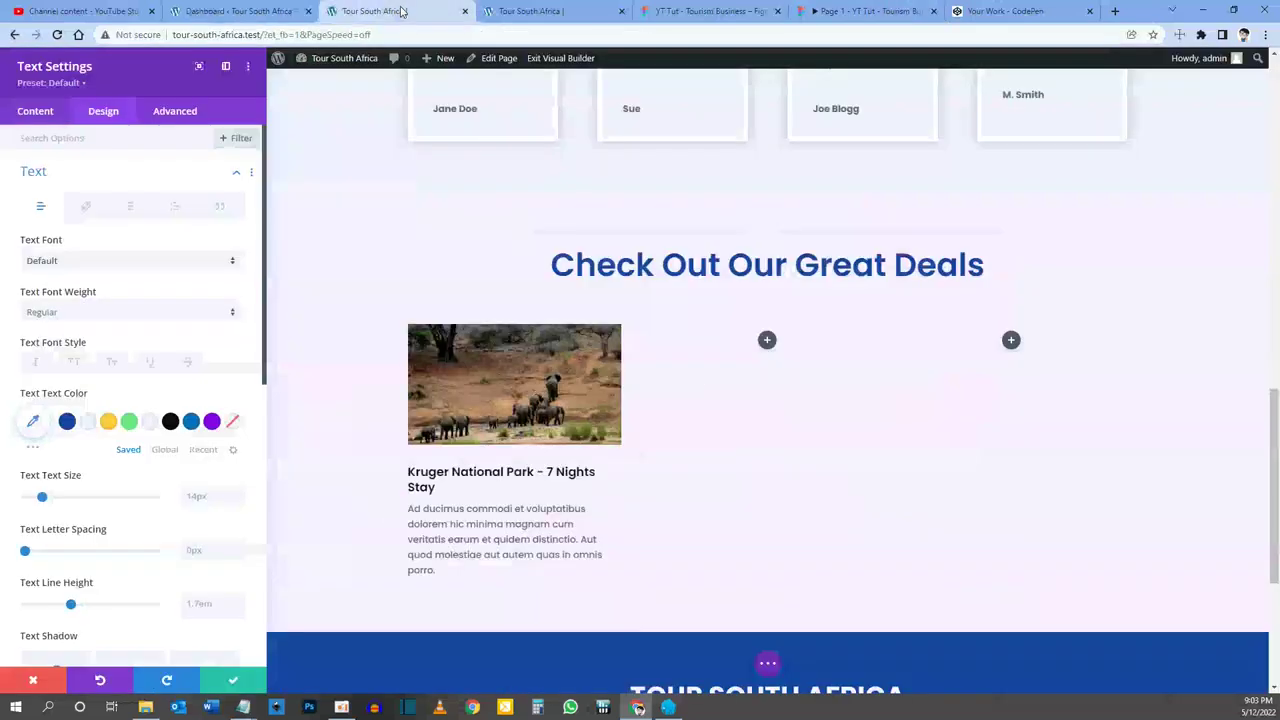
click(233, 680)
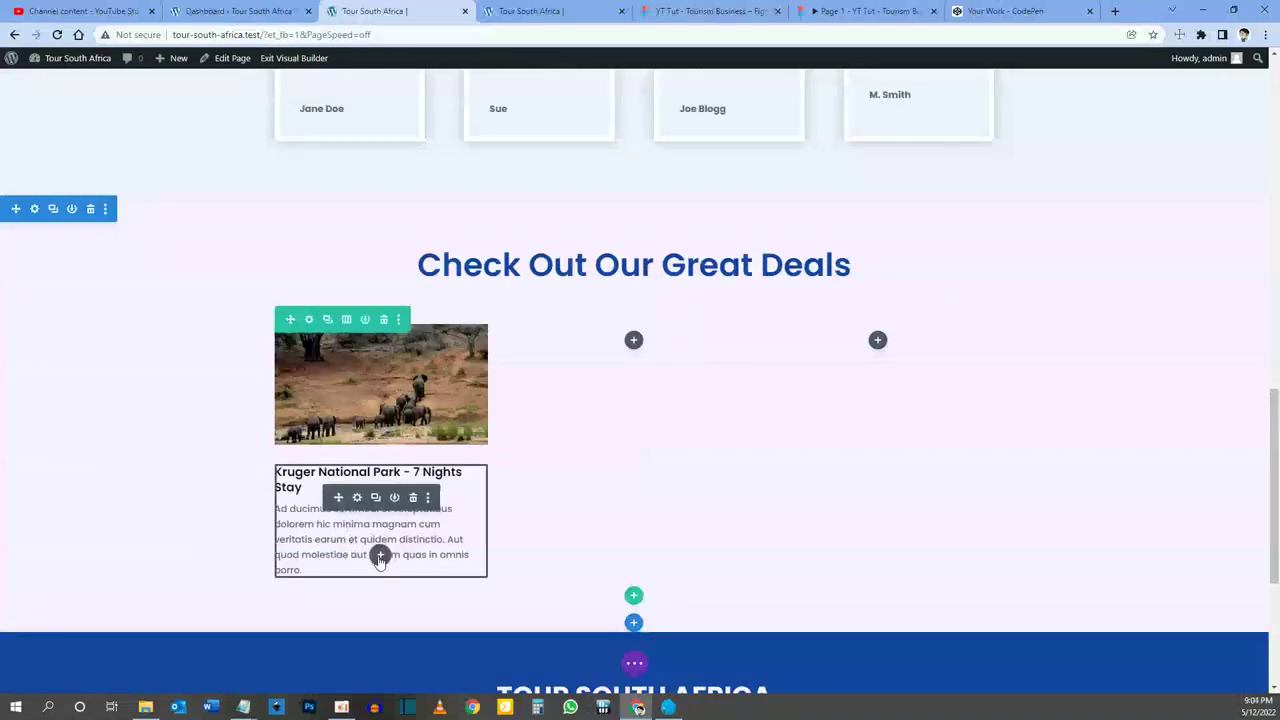
Step: Add a Blurb module below the Kruger description text
click(380, 554)
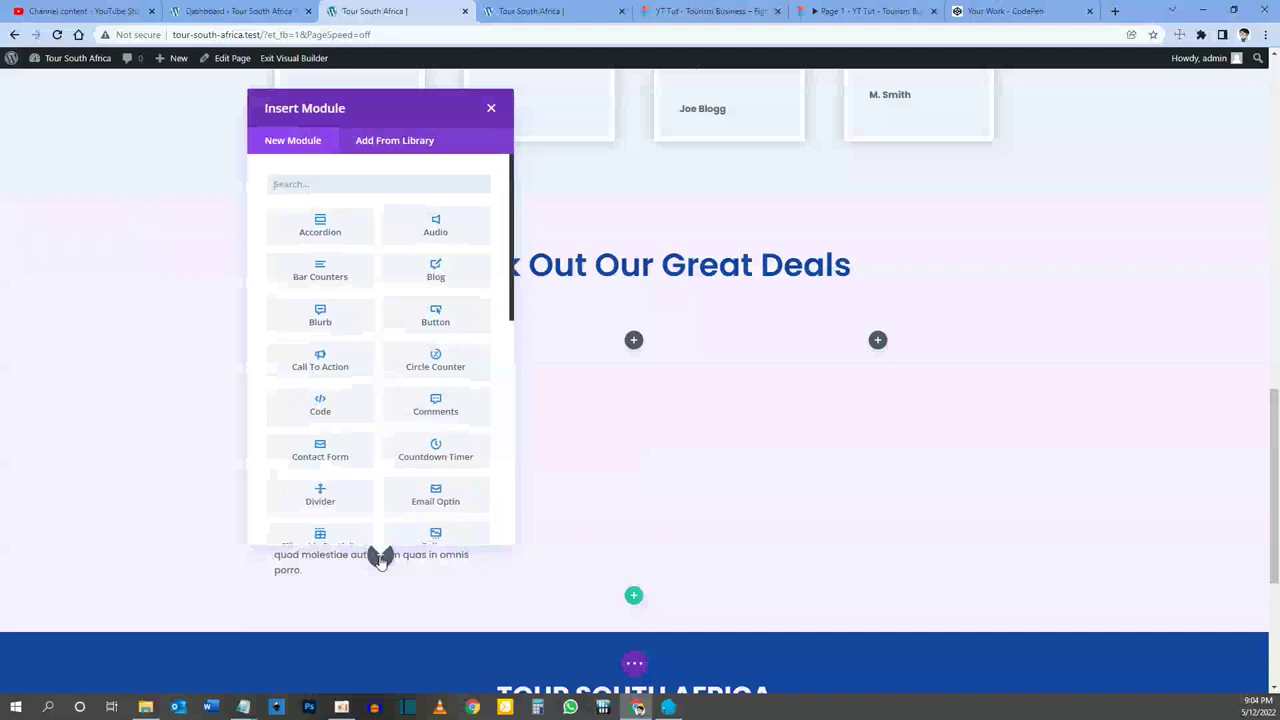
text(blurb)
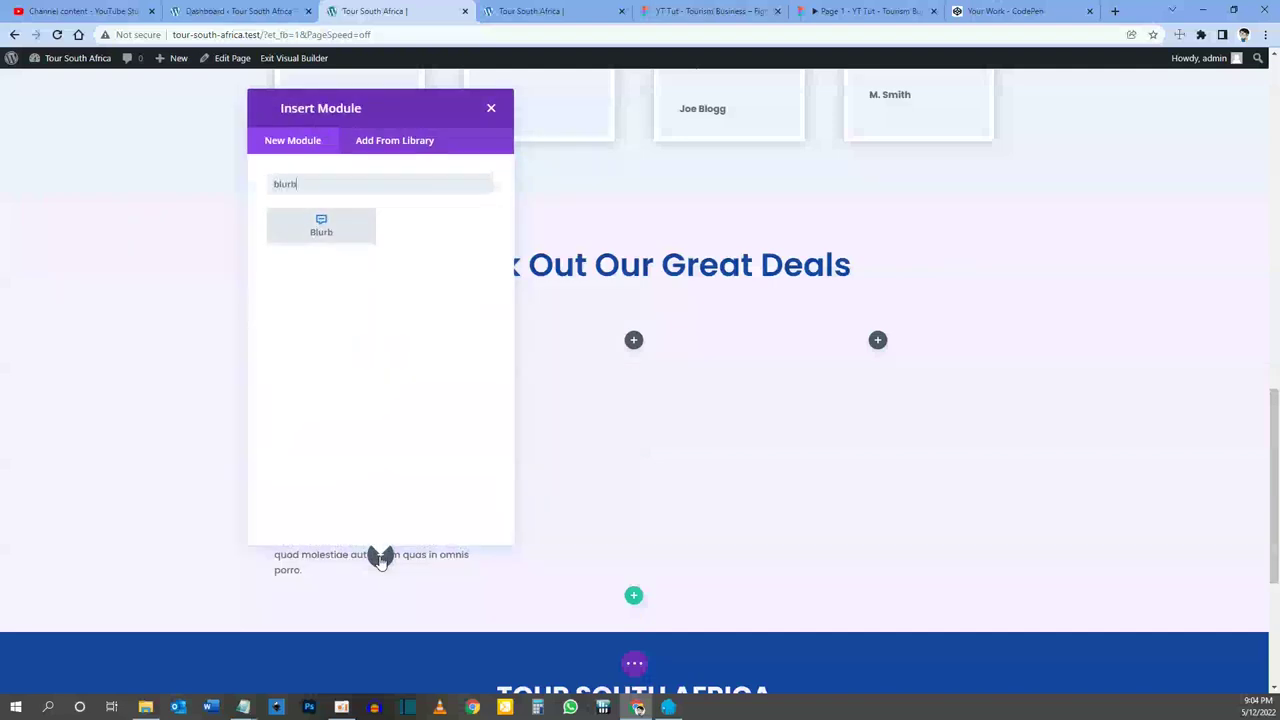
click(321, 228)
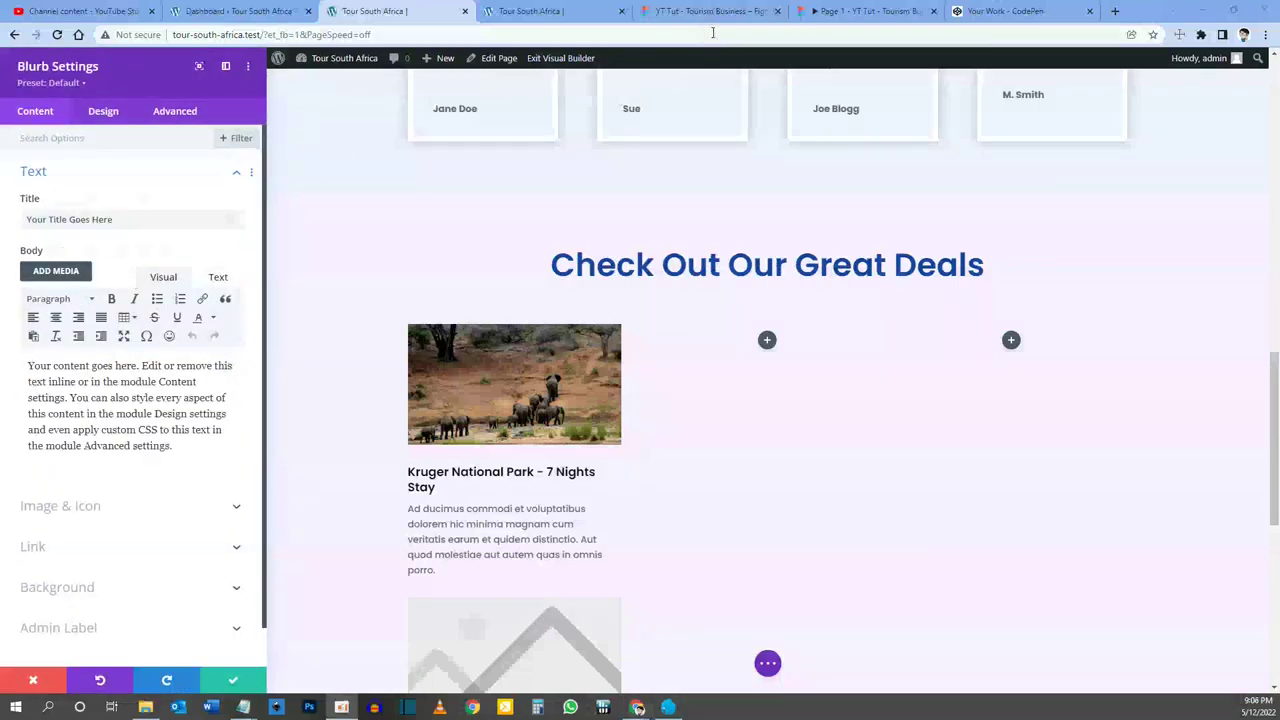
Step: Following the Figma prototype, title the new blurb "Duration" and replace its placeholder body with "7 Nights"
click(815, 12)
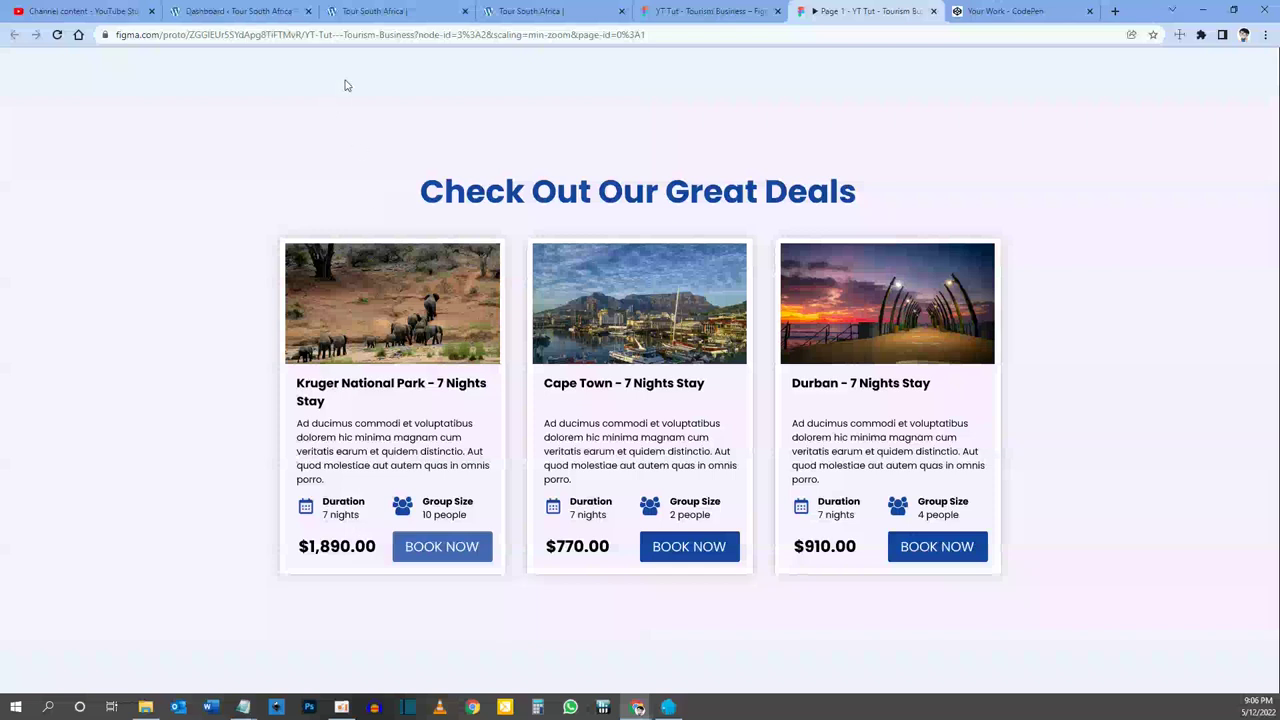
click(372, 11)
drag(114, 217, 7, 229)
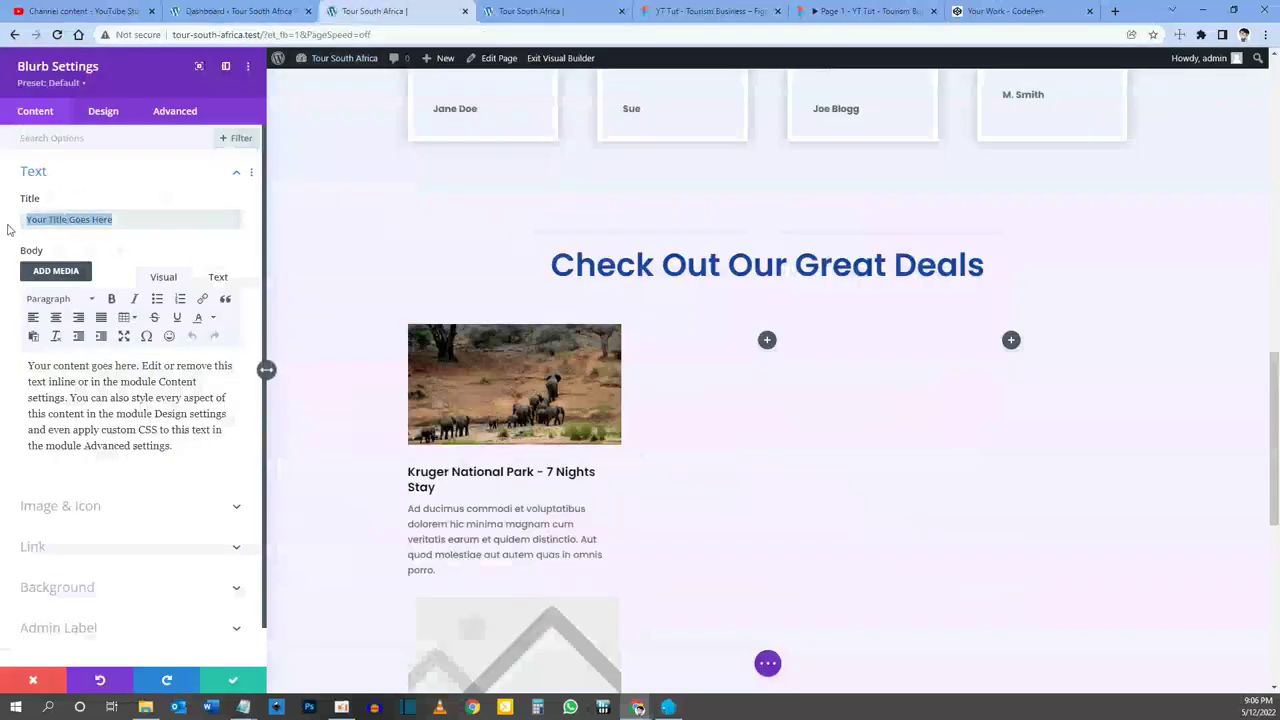
text(Duration)
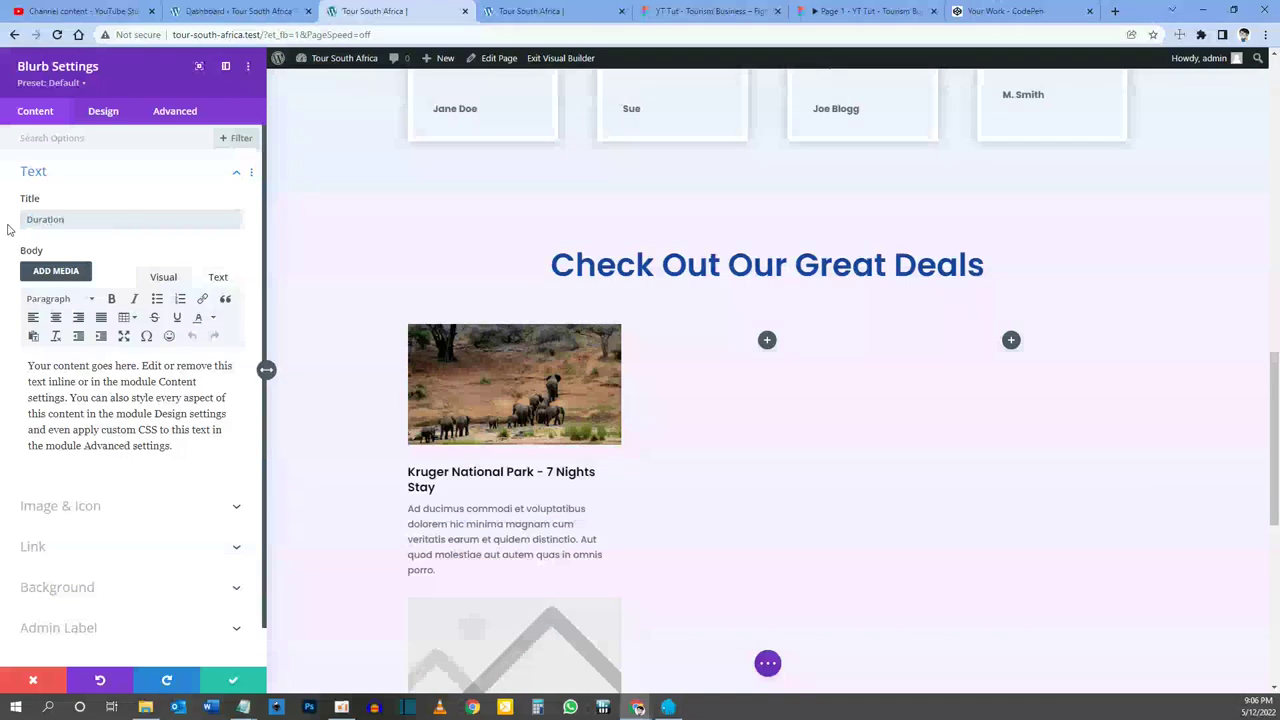
drag(176, 446, 23, 368)
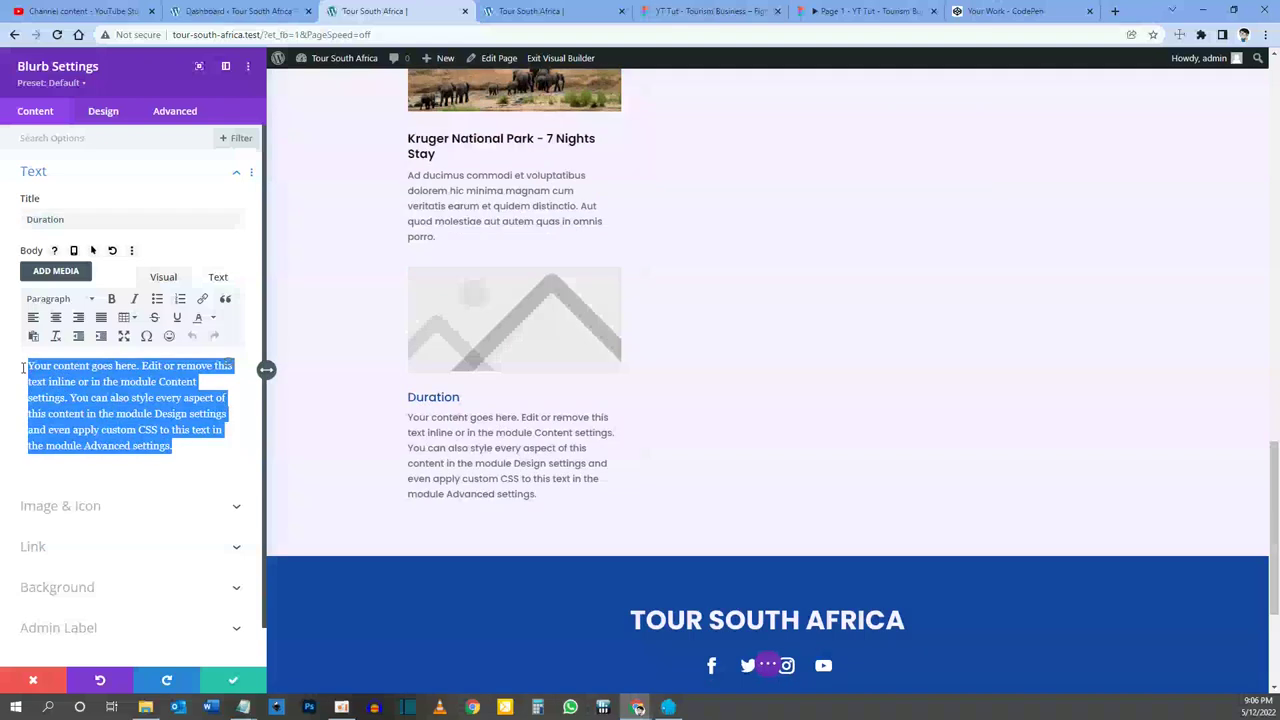
text(7 Nights)
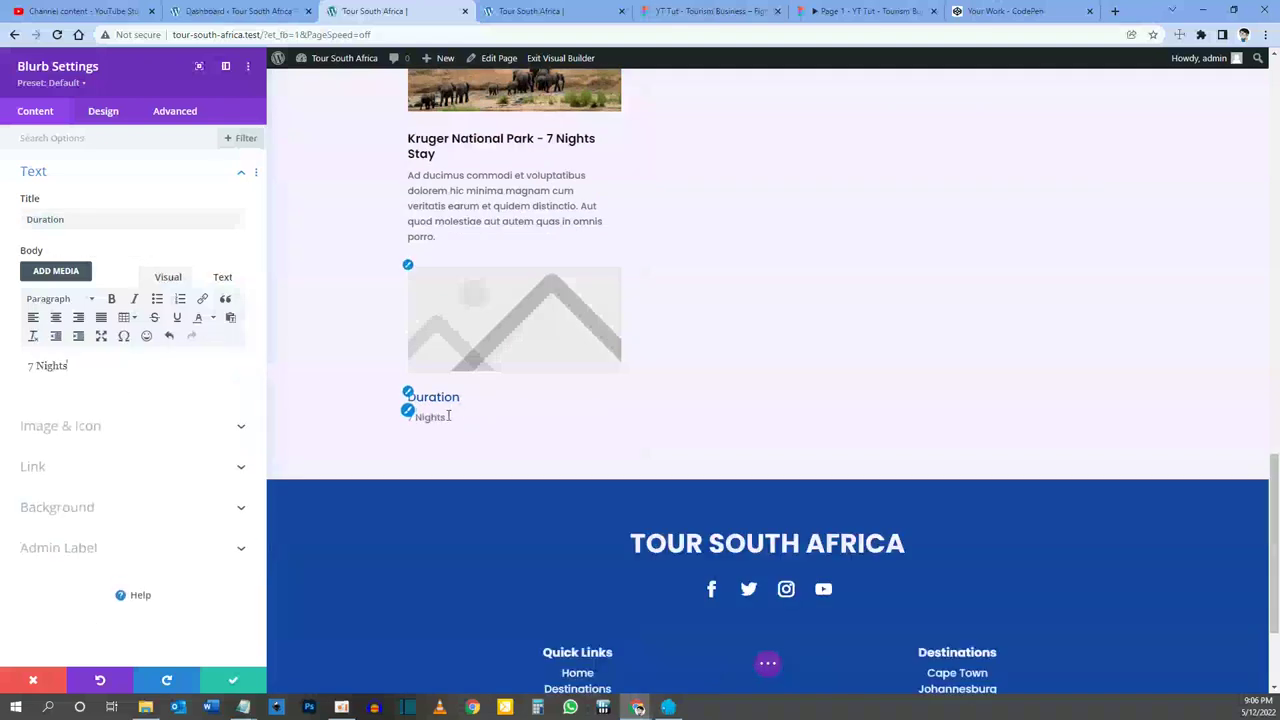
Step: Replace the Duration blurb's placeholder image with the calendar icon matching the Figma prototype
click(82, 427)
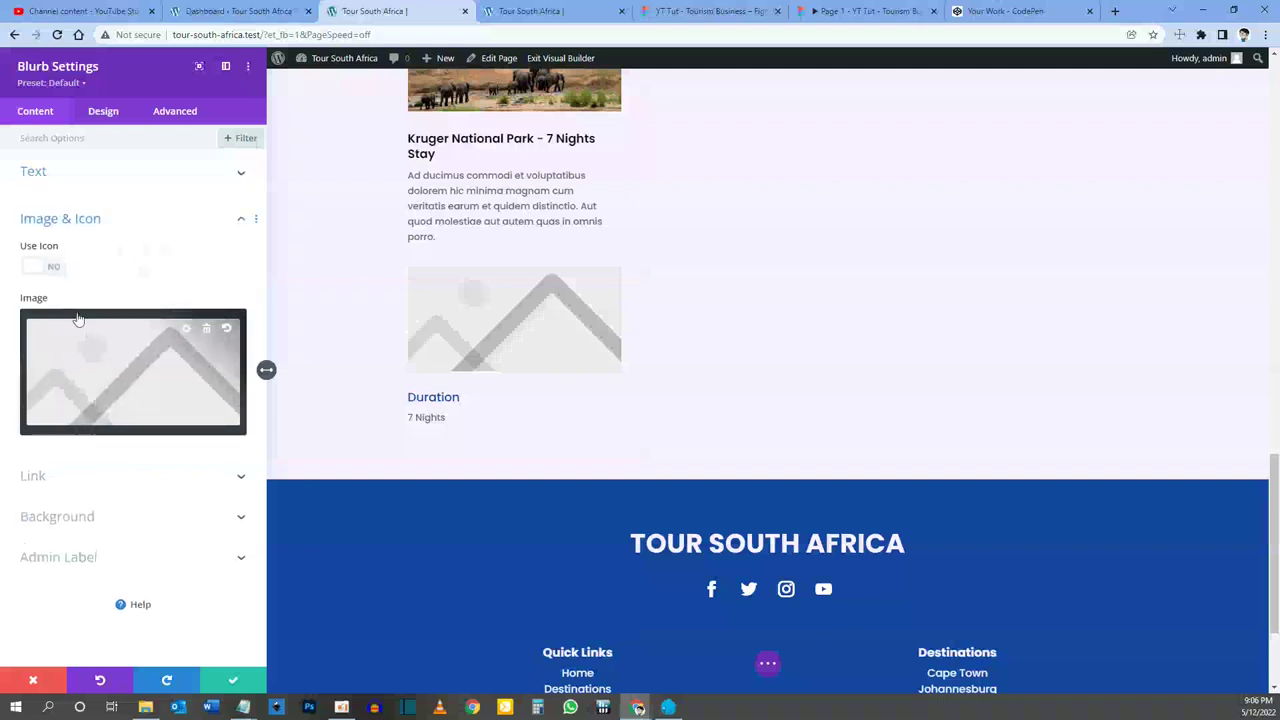
click(39, 268)
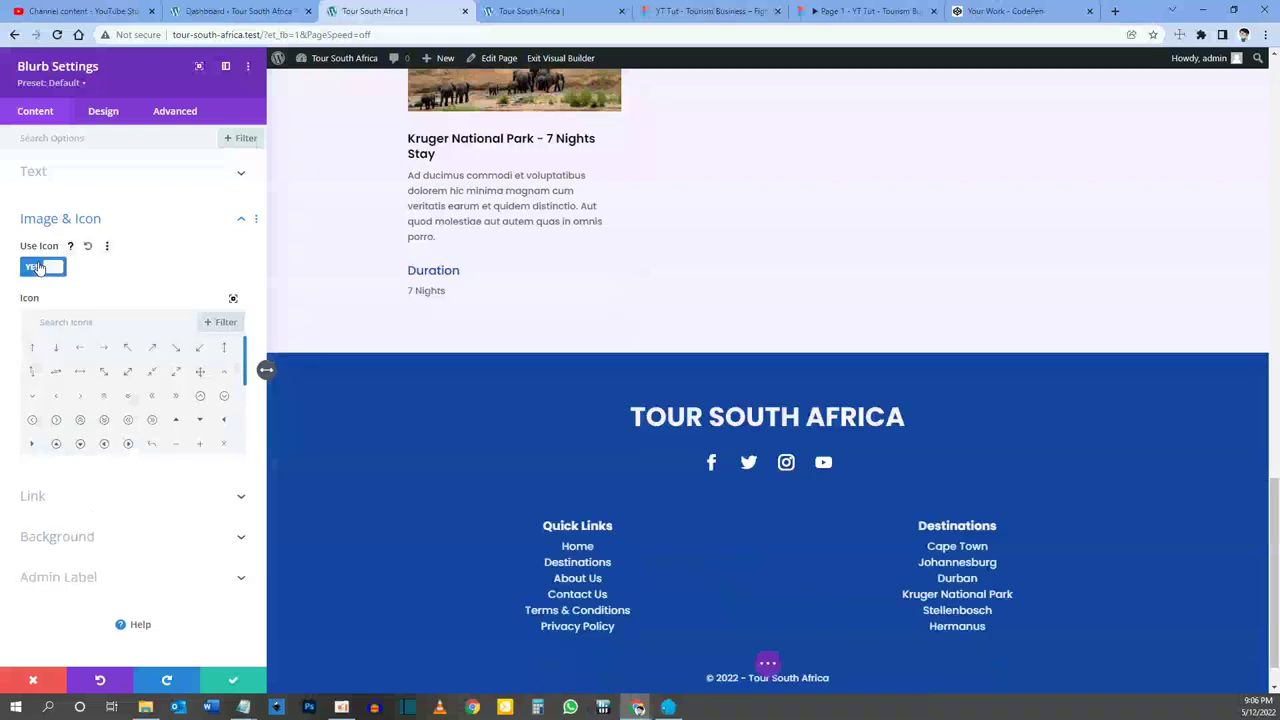
click(828, 11)
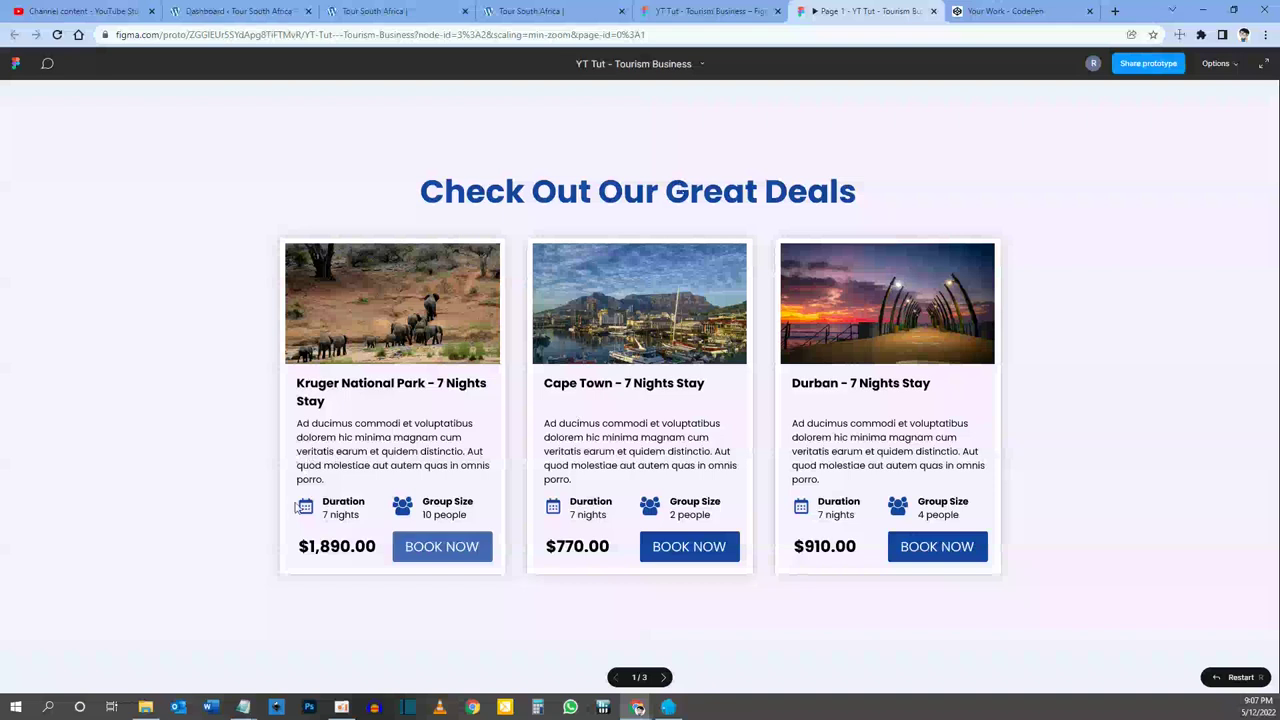
click(420, 11)
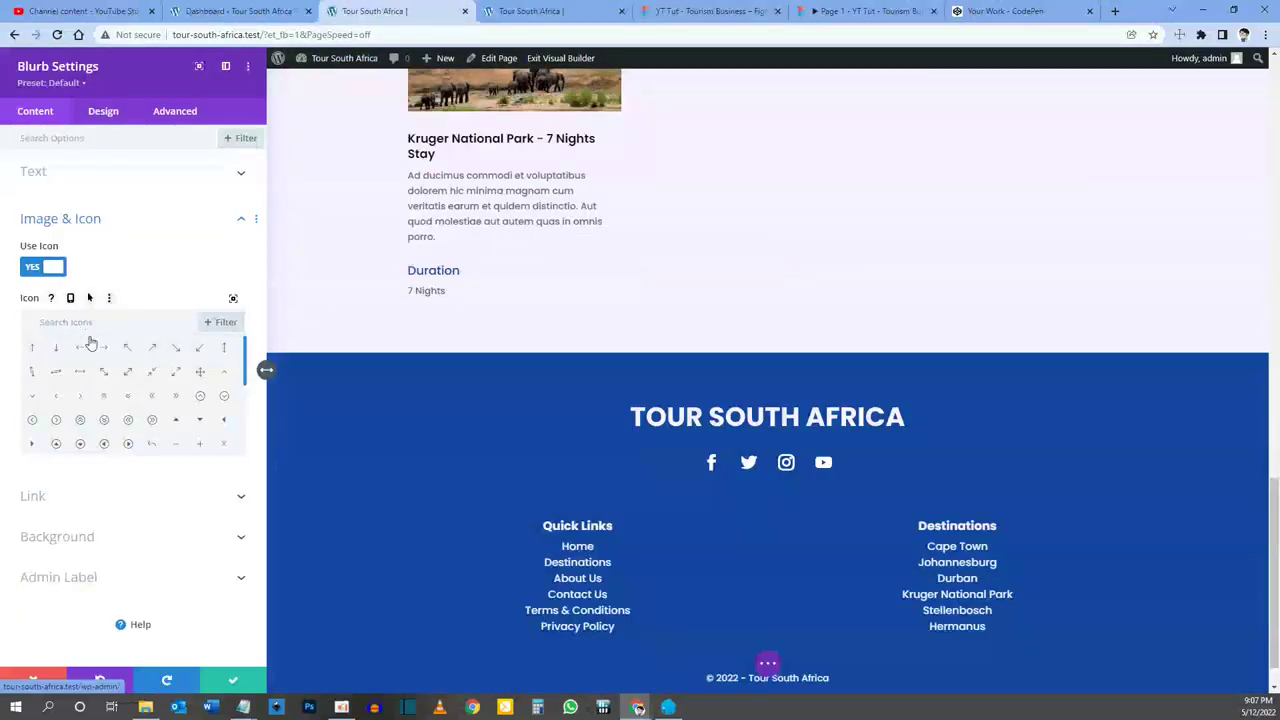
text(calend)
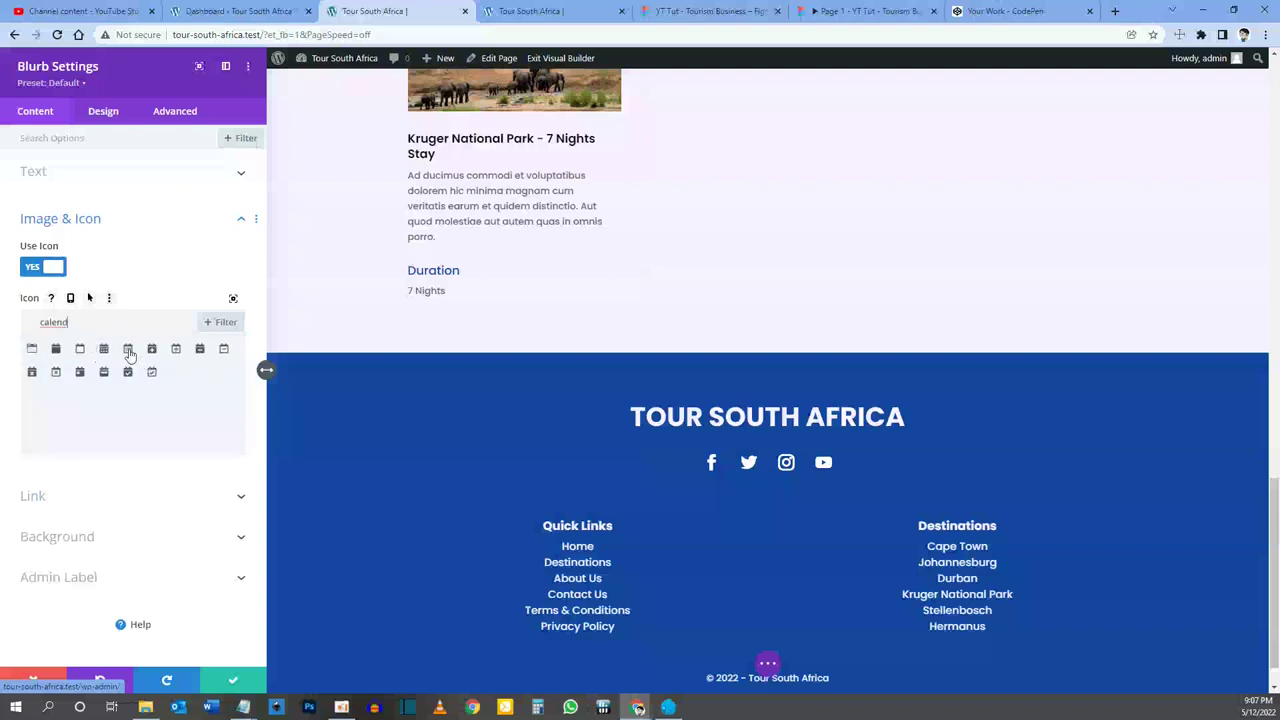
click(128, 350)
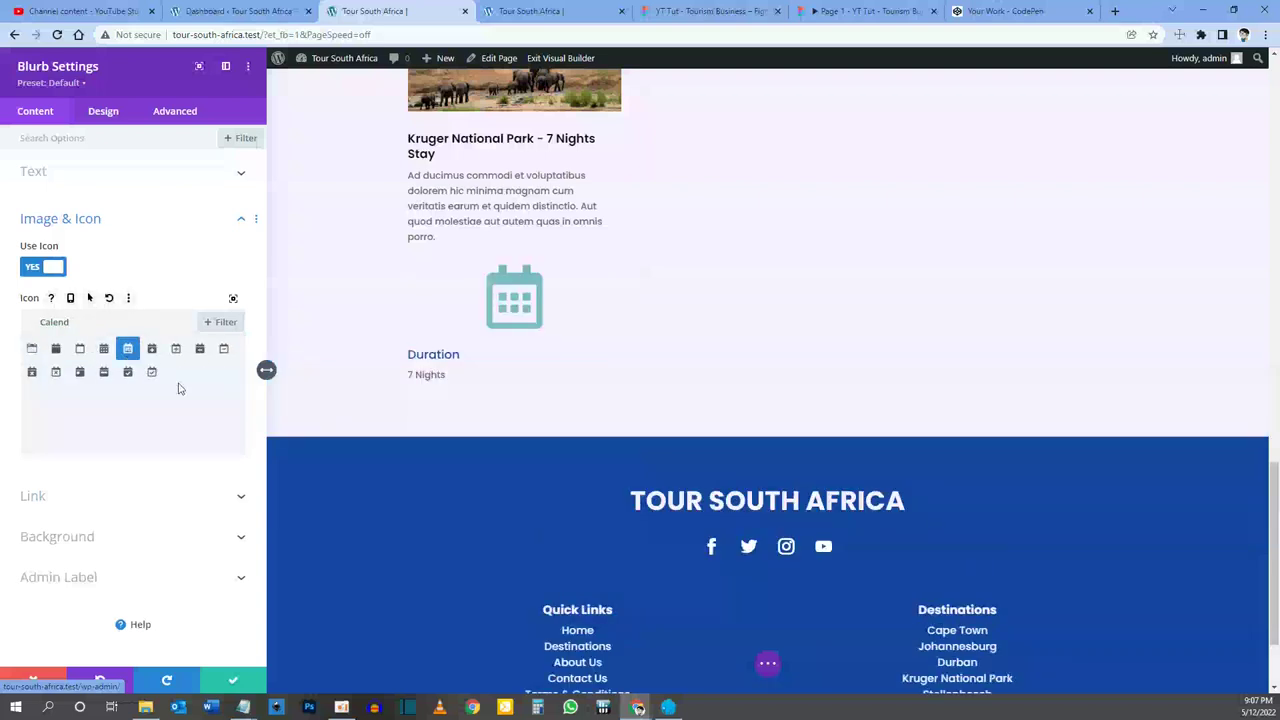
Step: Color the Duration blurb's calendar icon with the saved dark blue from the prototype and set its placement to Left
click(455, 362)
click(101, 113)
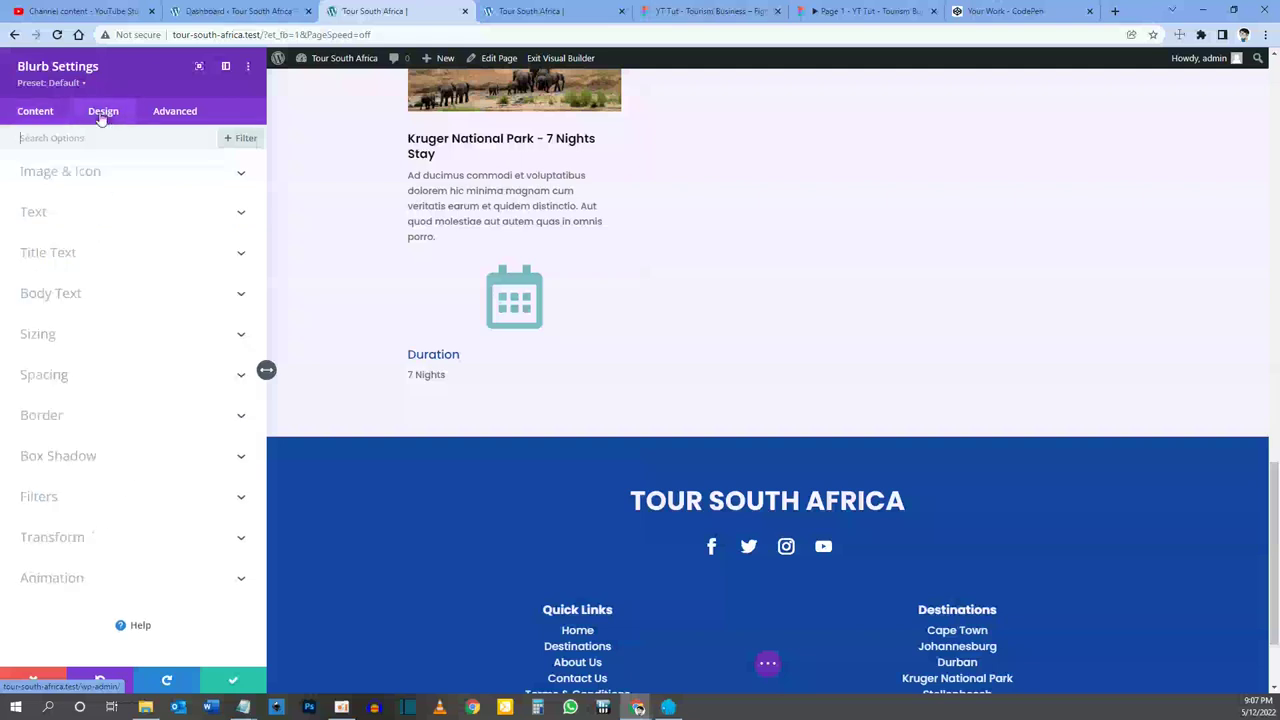
click(487, 268)
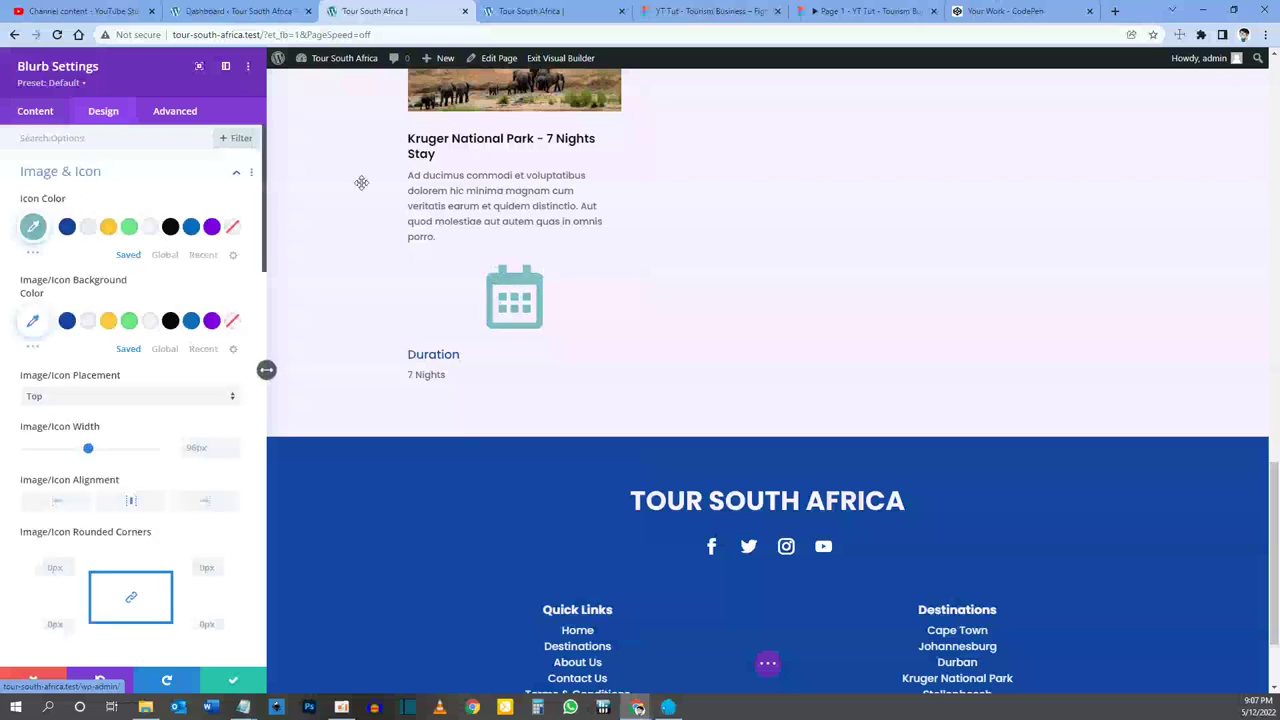
click(869, 11)
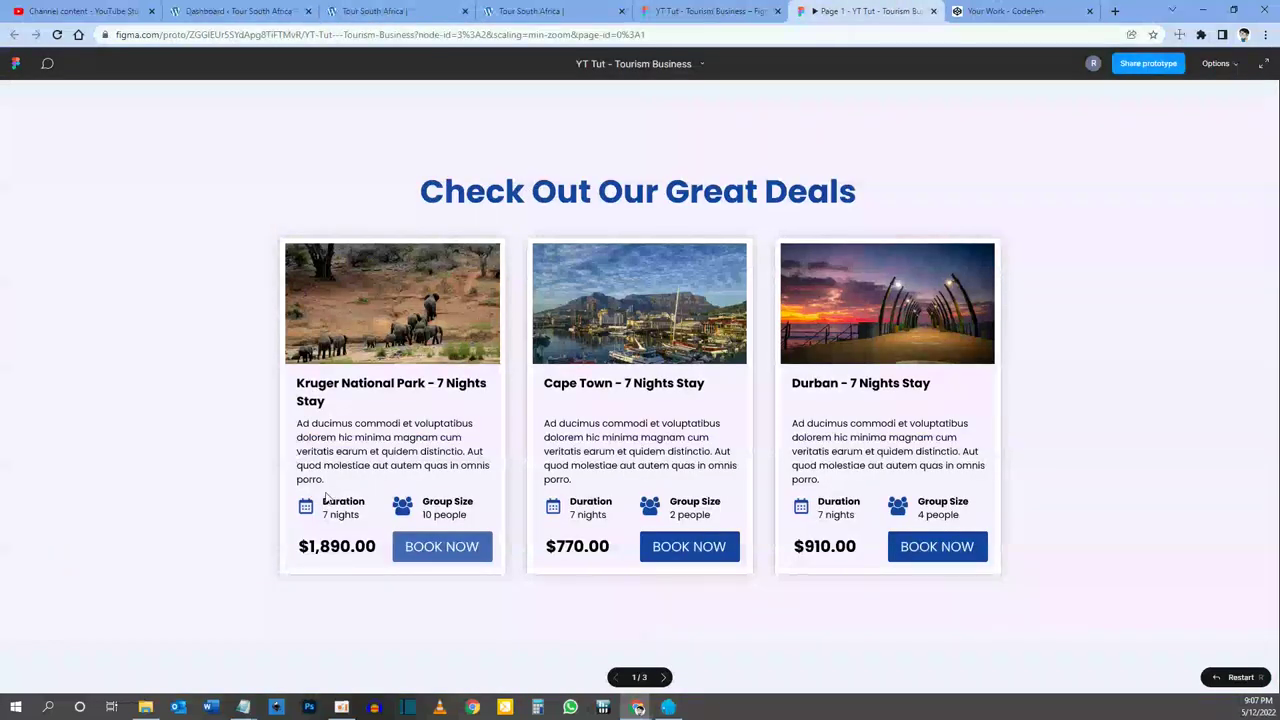
click(368, 11)
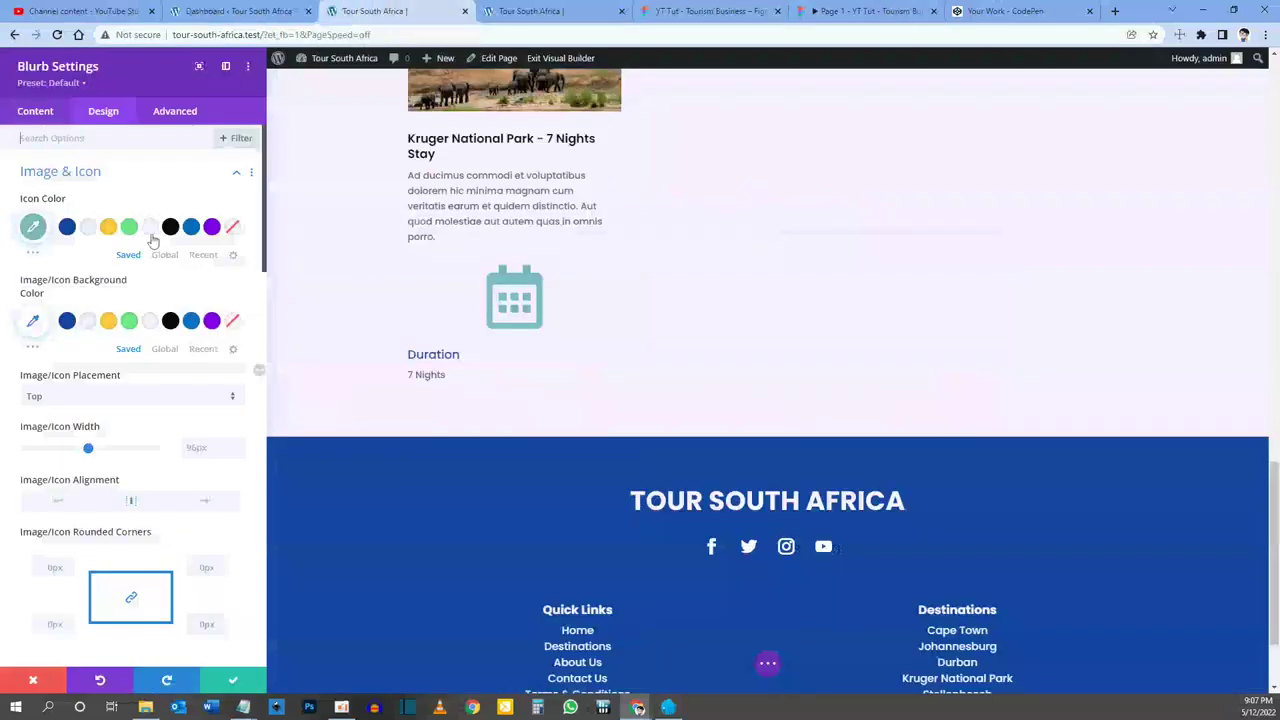
click(67, 226)
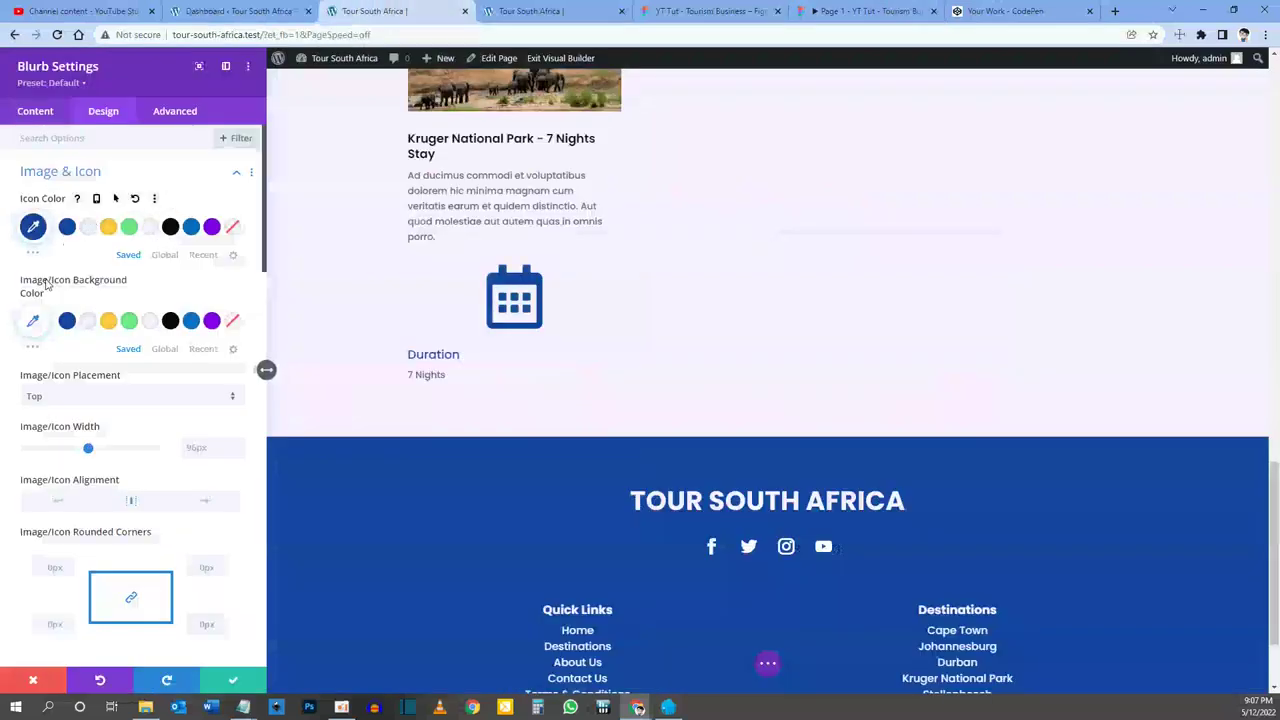
click(85, 398)
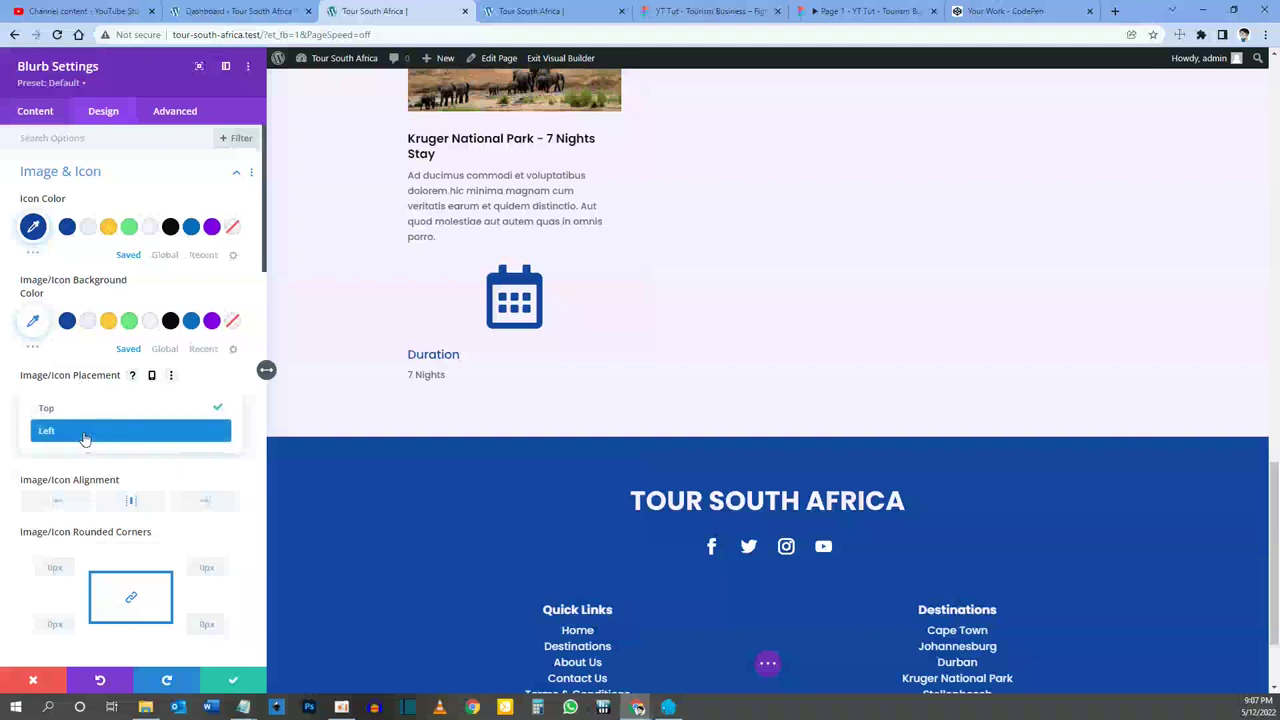
click(85, 431)
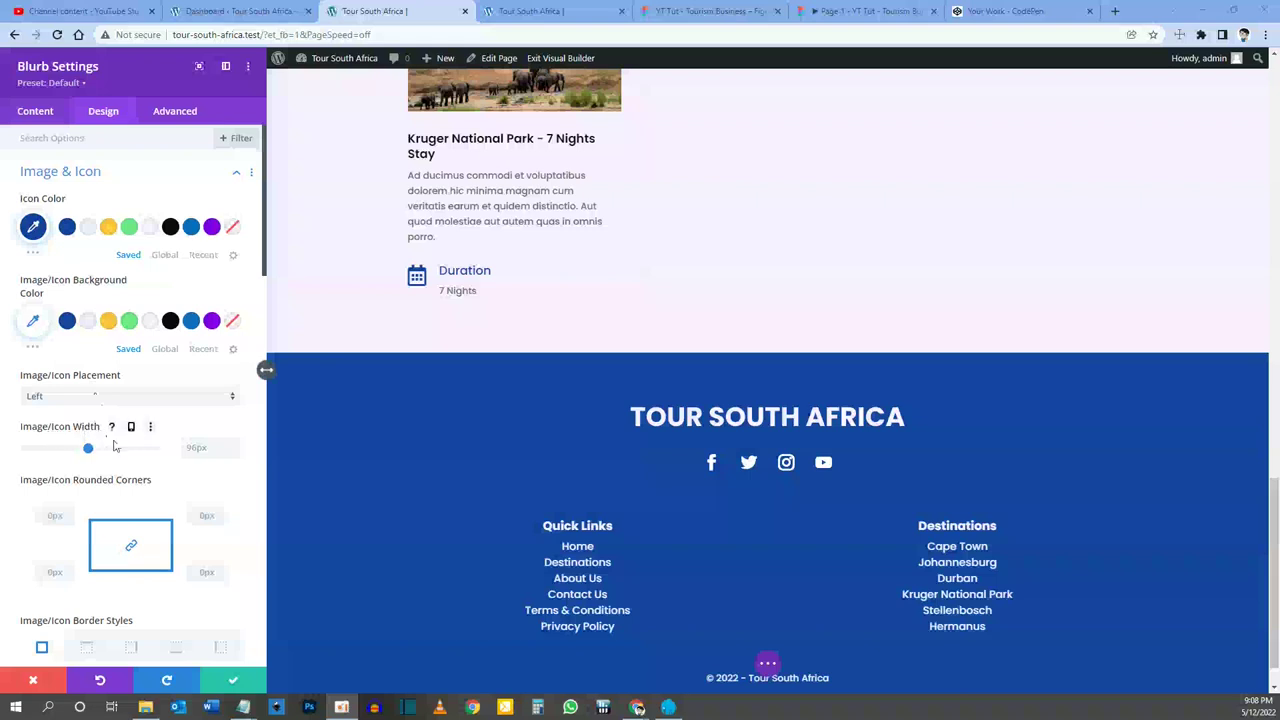
Step: Set the Duration blurb's icon width to 28px
click(198, 448)
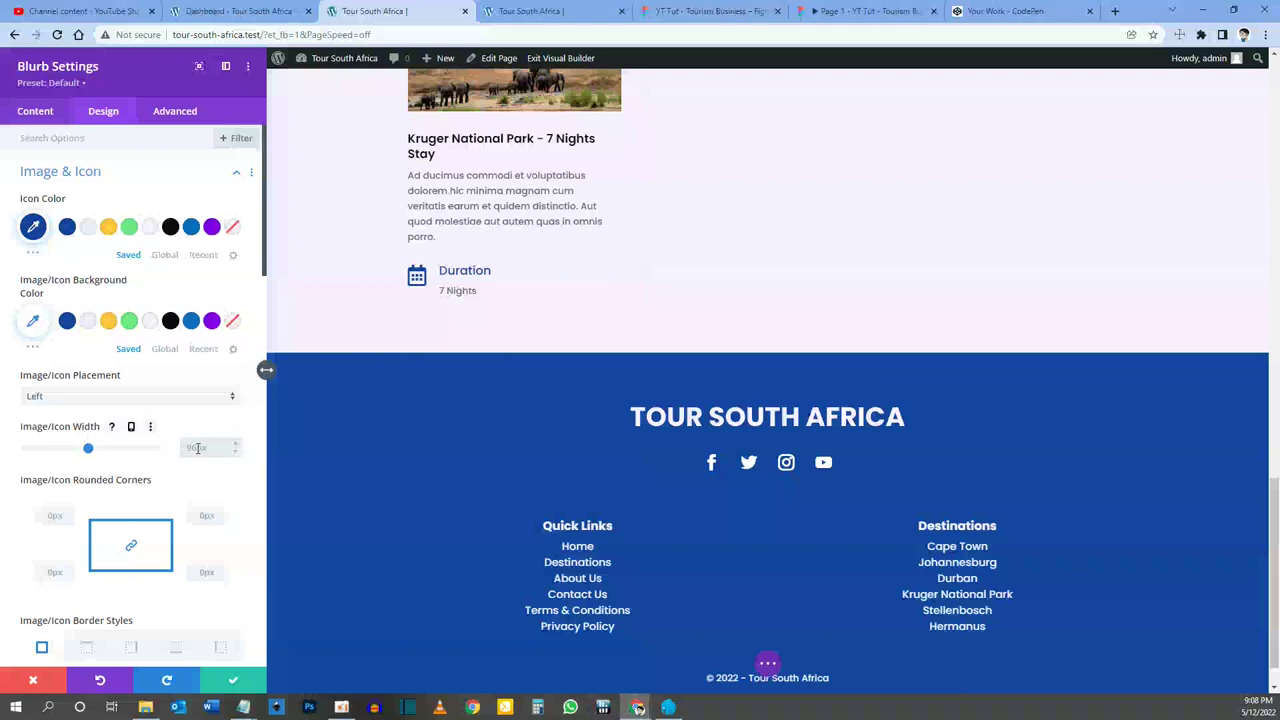
text(28px)
scroll(150, 440, down, 1)
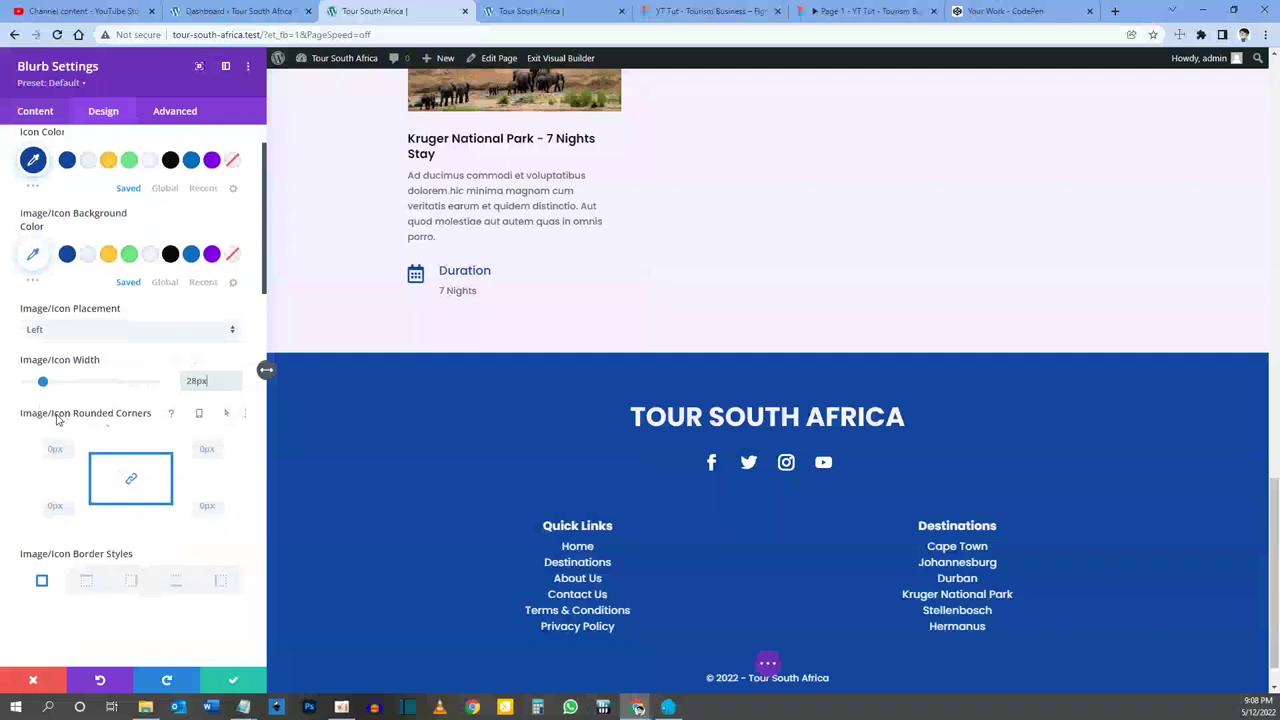
Step: Set the Duration blurb's title font weight to Semi Bold, following the Figma prototype
scroll(95, 421, down, 3)
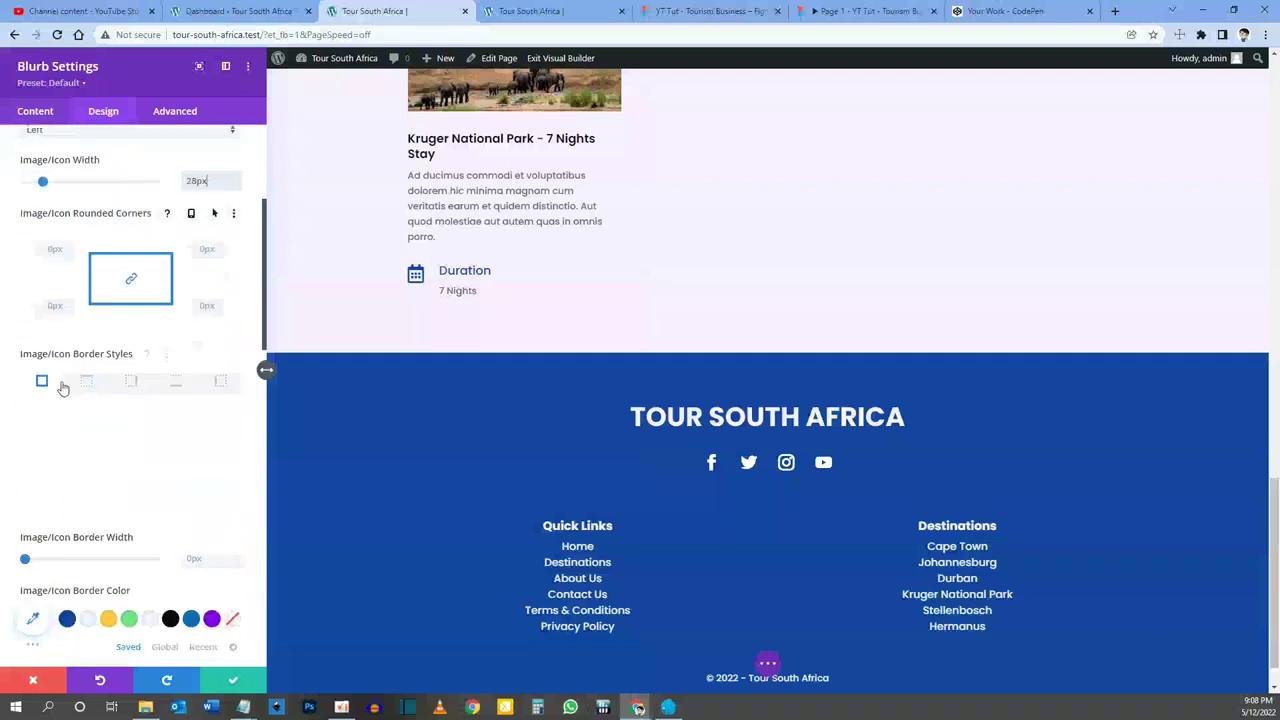
scroll(139, 373, down, 3)
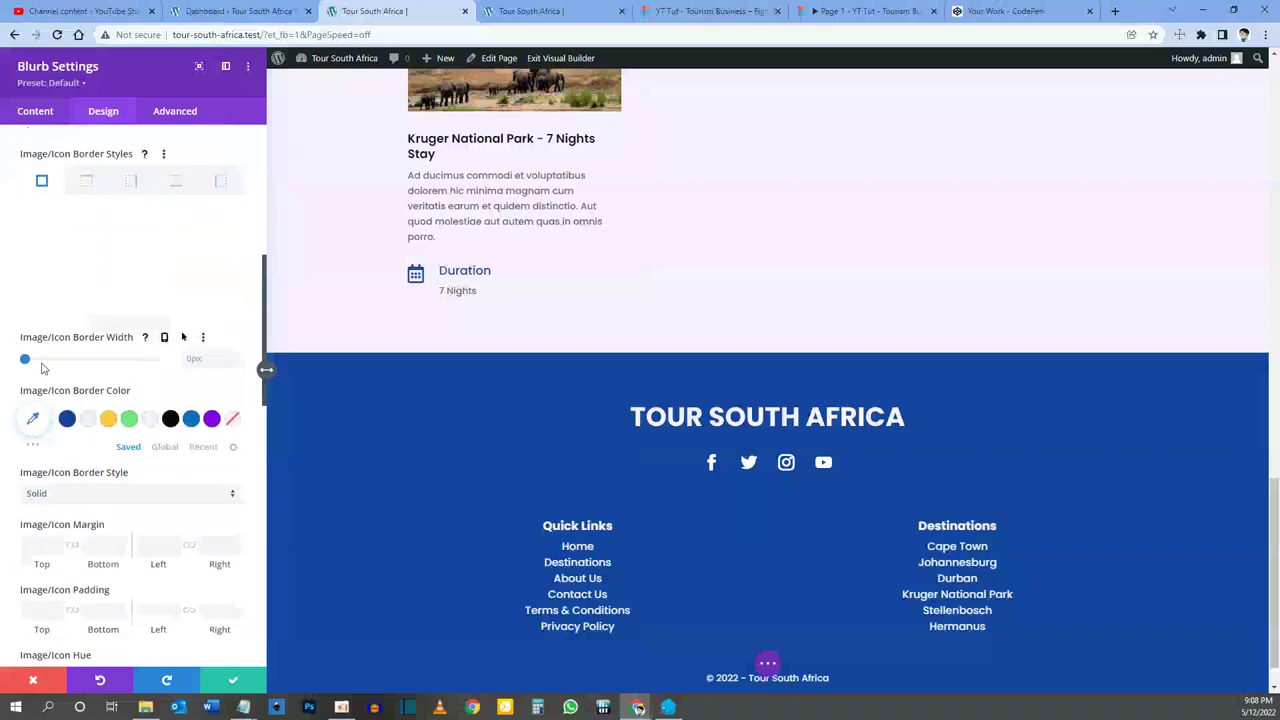
scroll(43, 369, down, 2)
scroll(56, 392, down, 9)
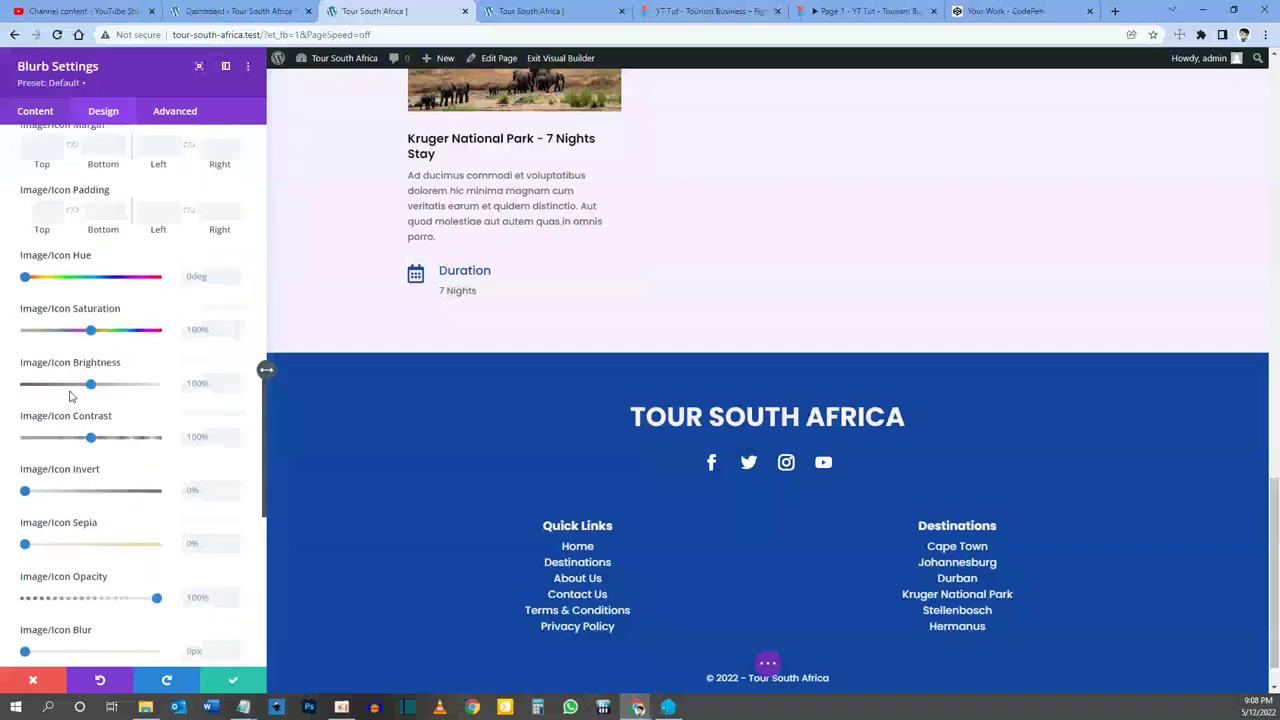
scroll(70, 396, down, 1)
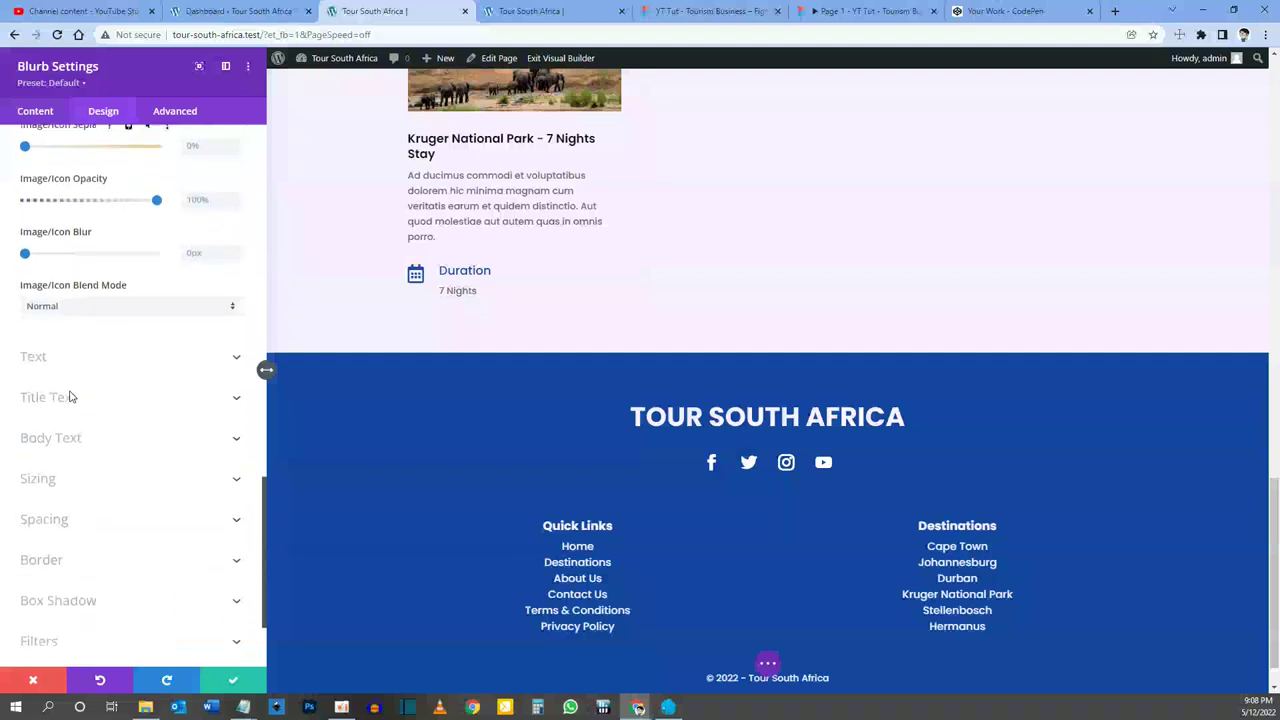
click(440, 272)
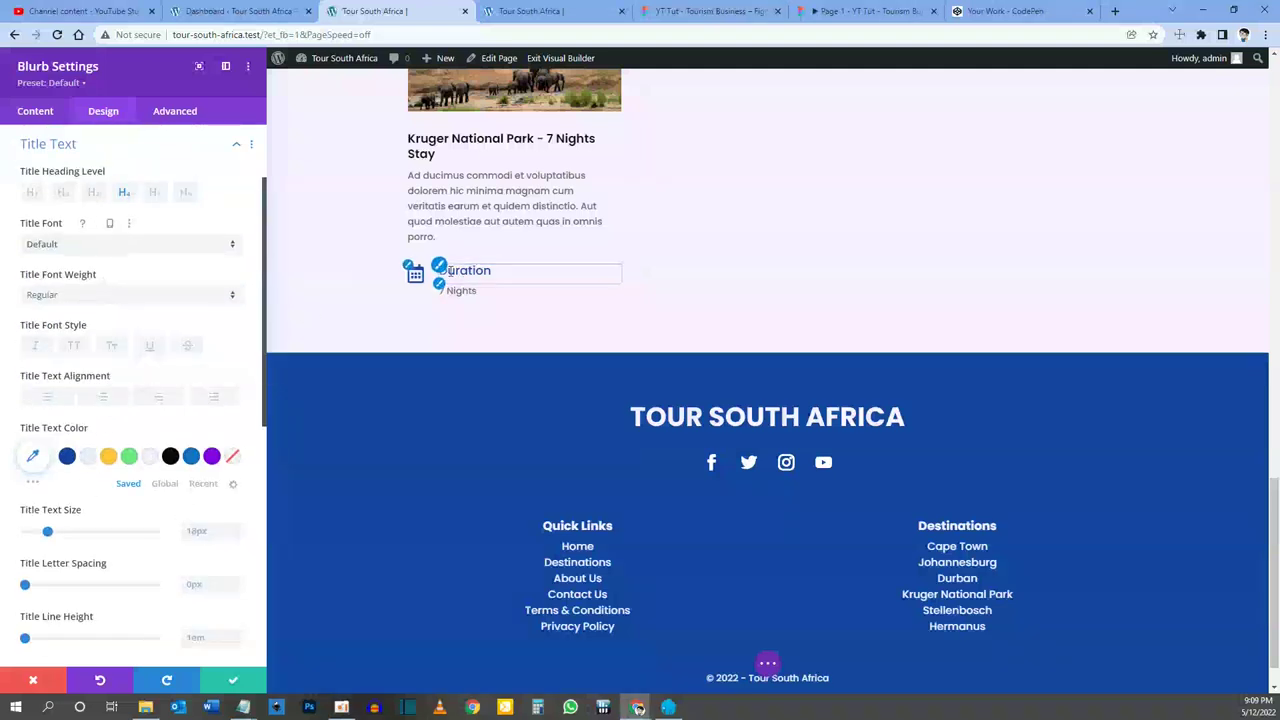
click(862, 11)
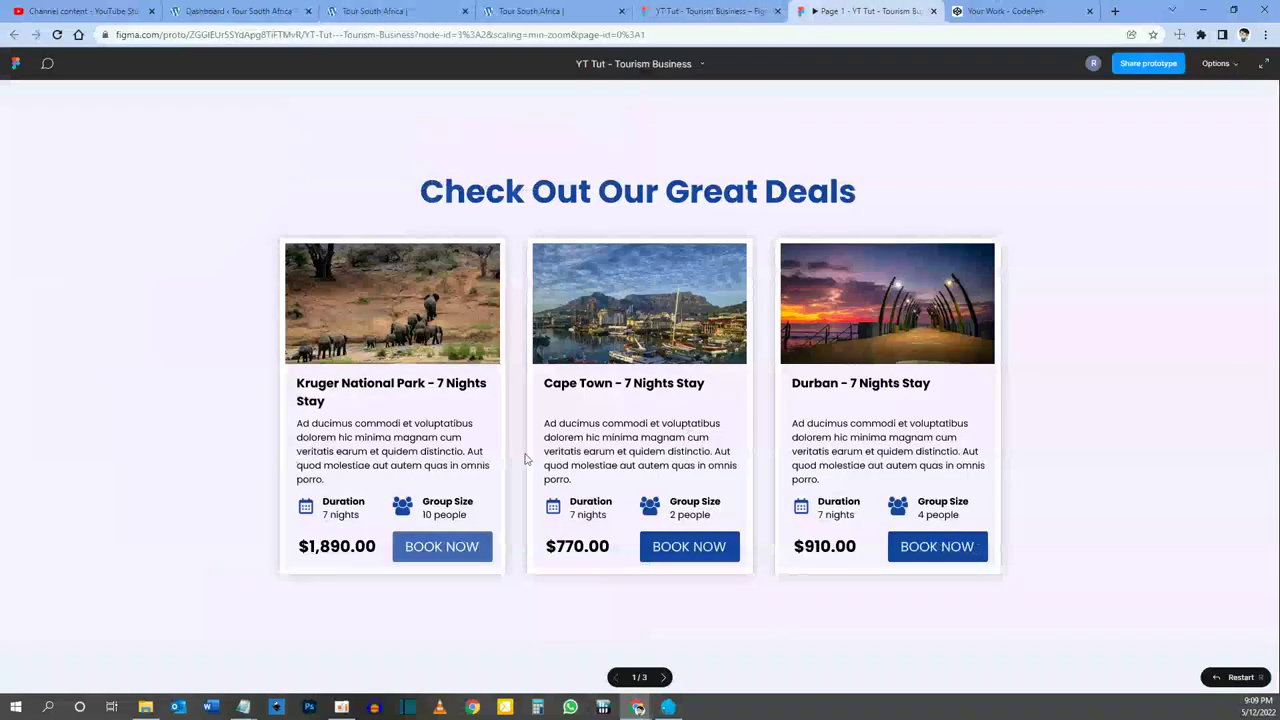
click(405, 12)
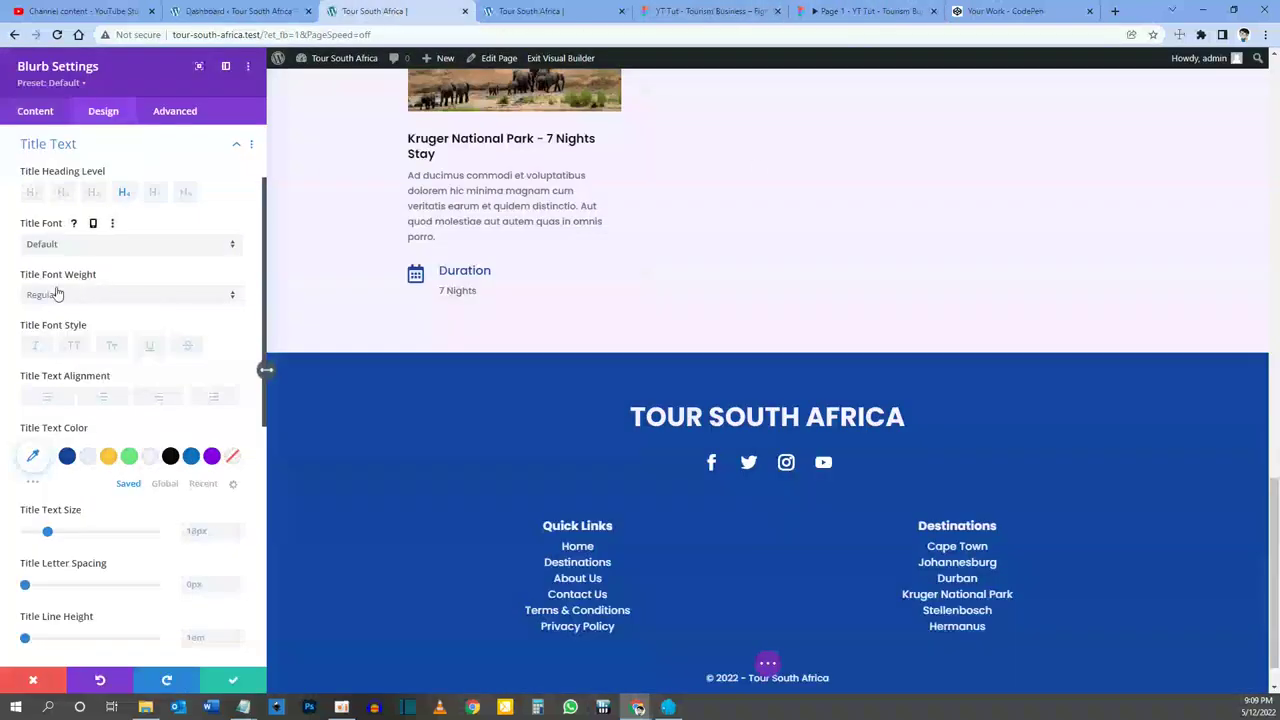
click(86, 297)
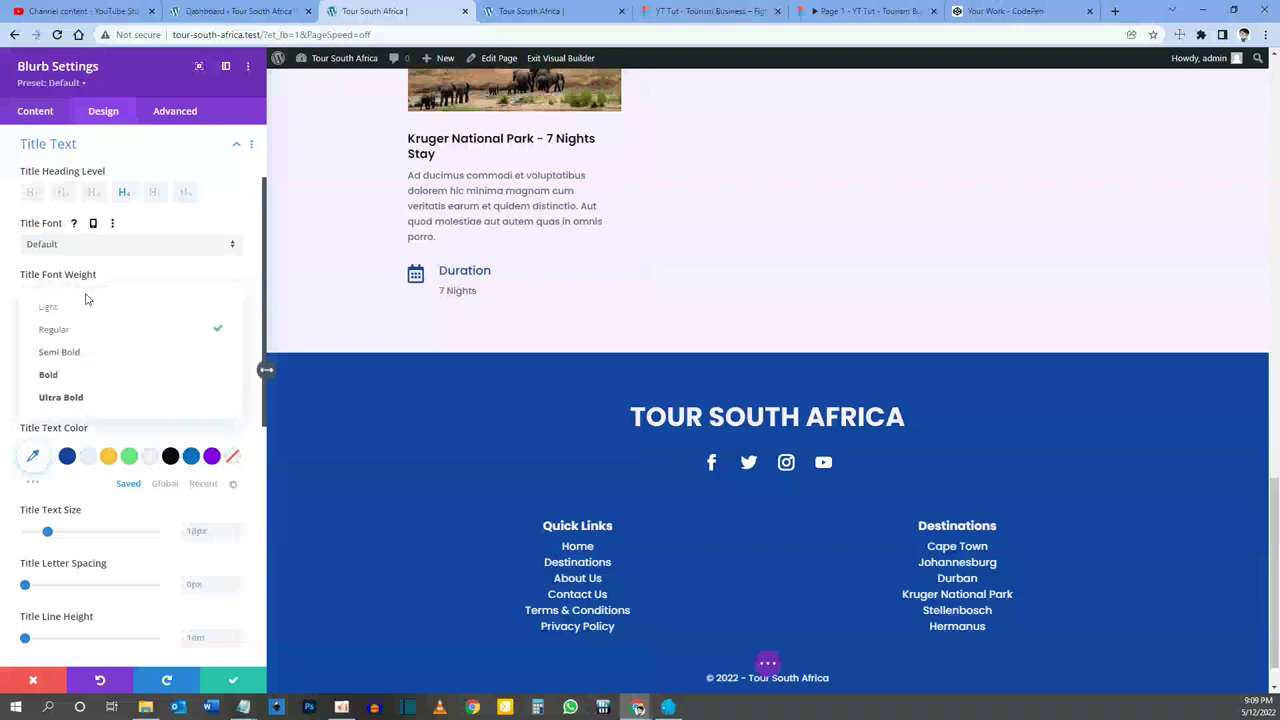
click(84, 352)
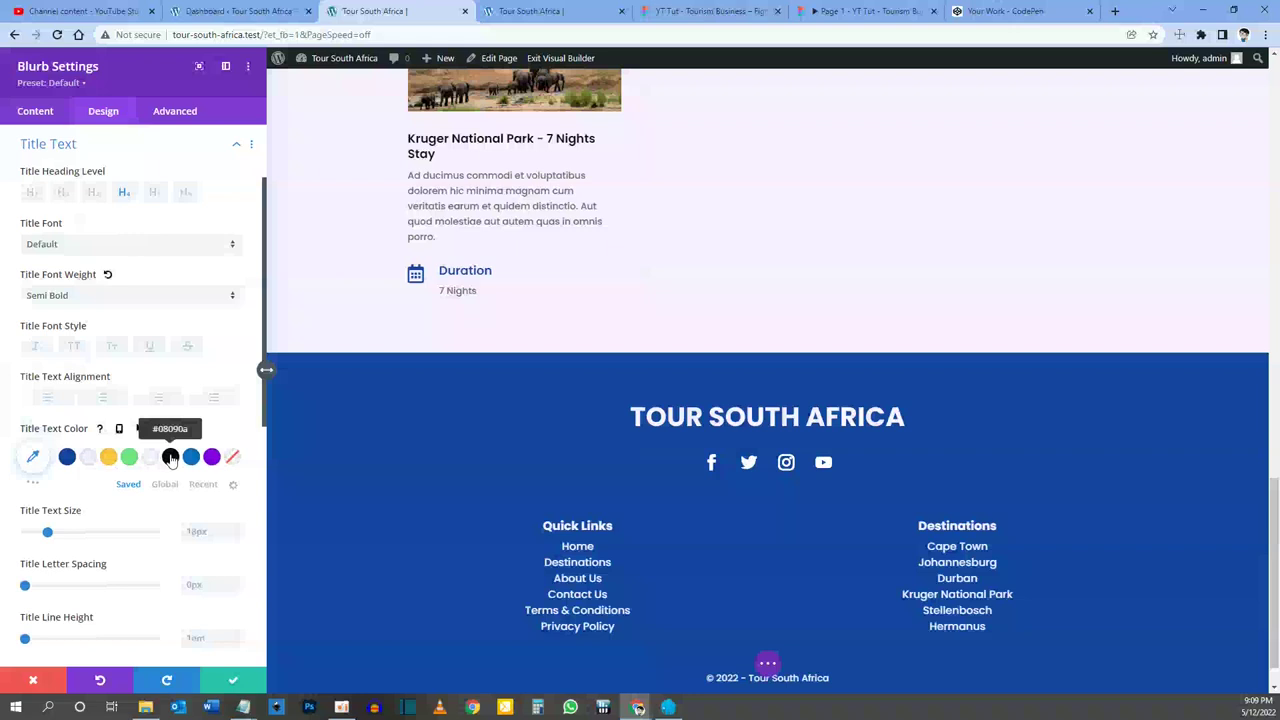
Step: Color the Duration blurb's title with the saved black #08090a and set its text size to 14px
click(170, 457)
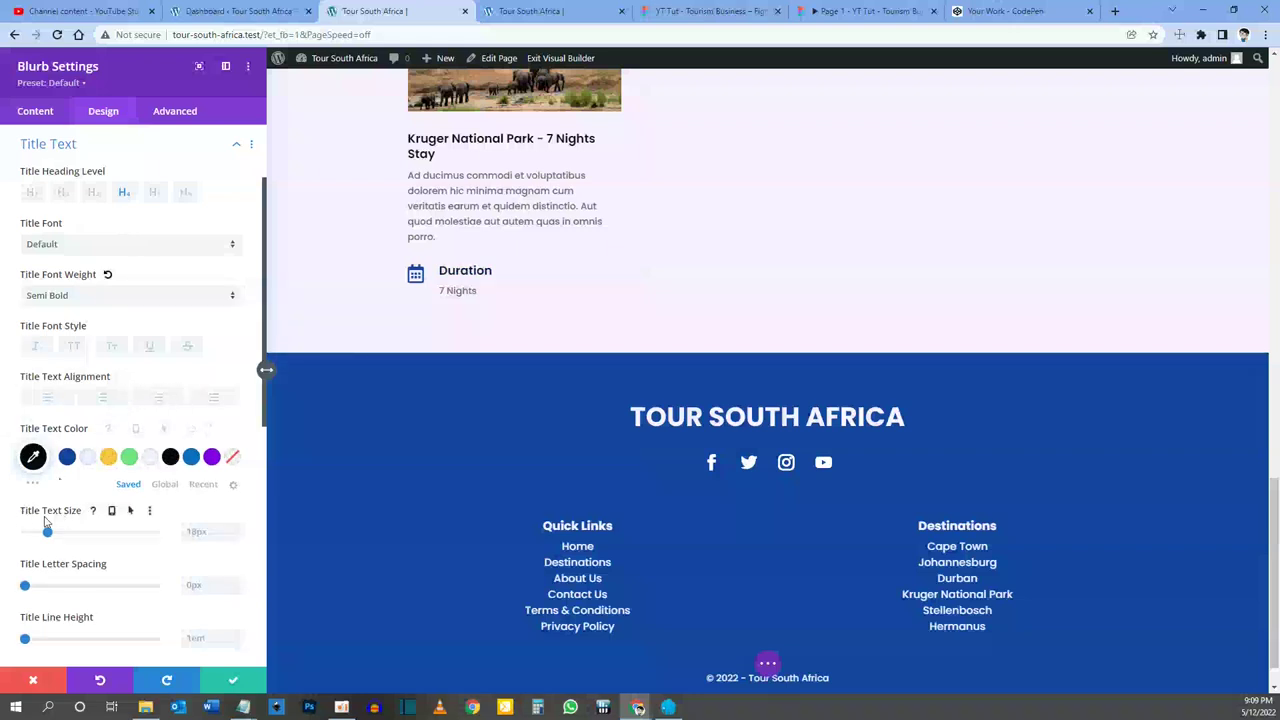
double_click(193, 532)
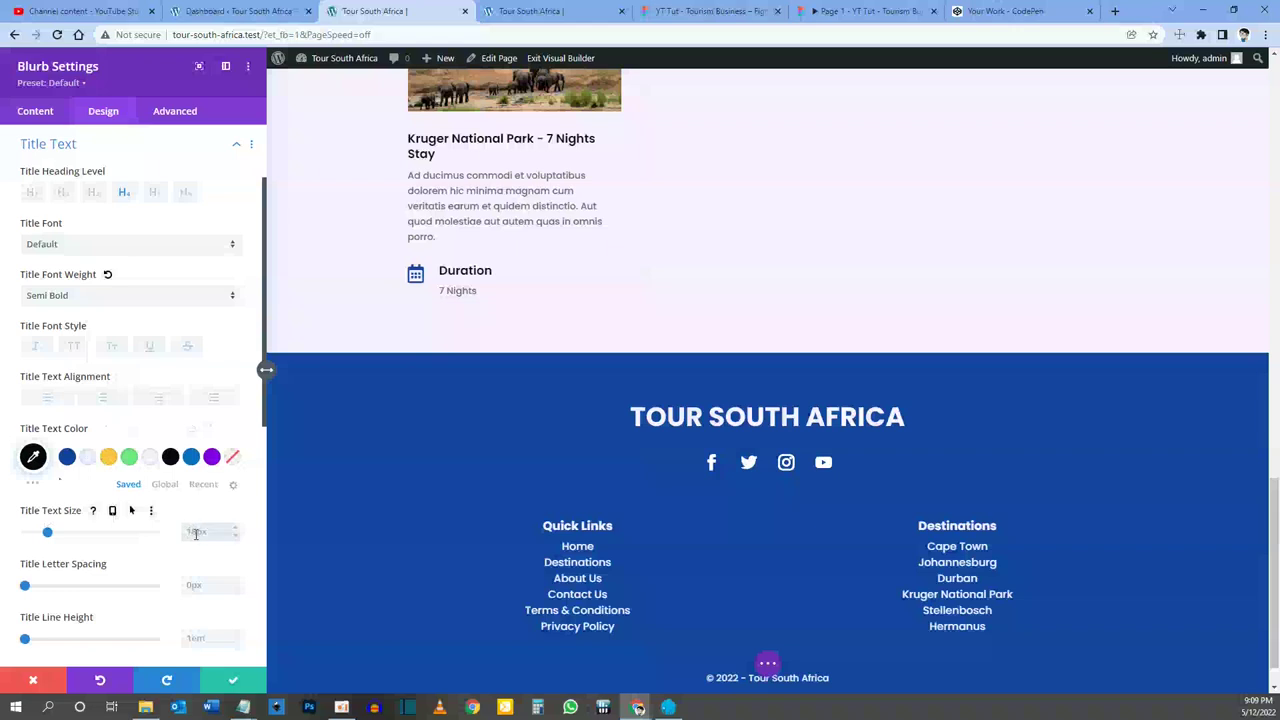
text(14)
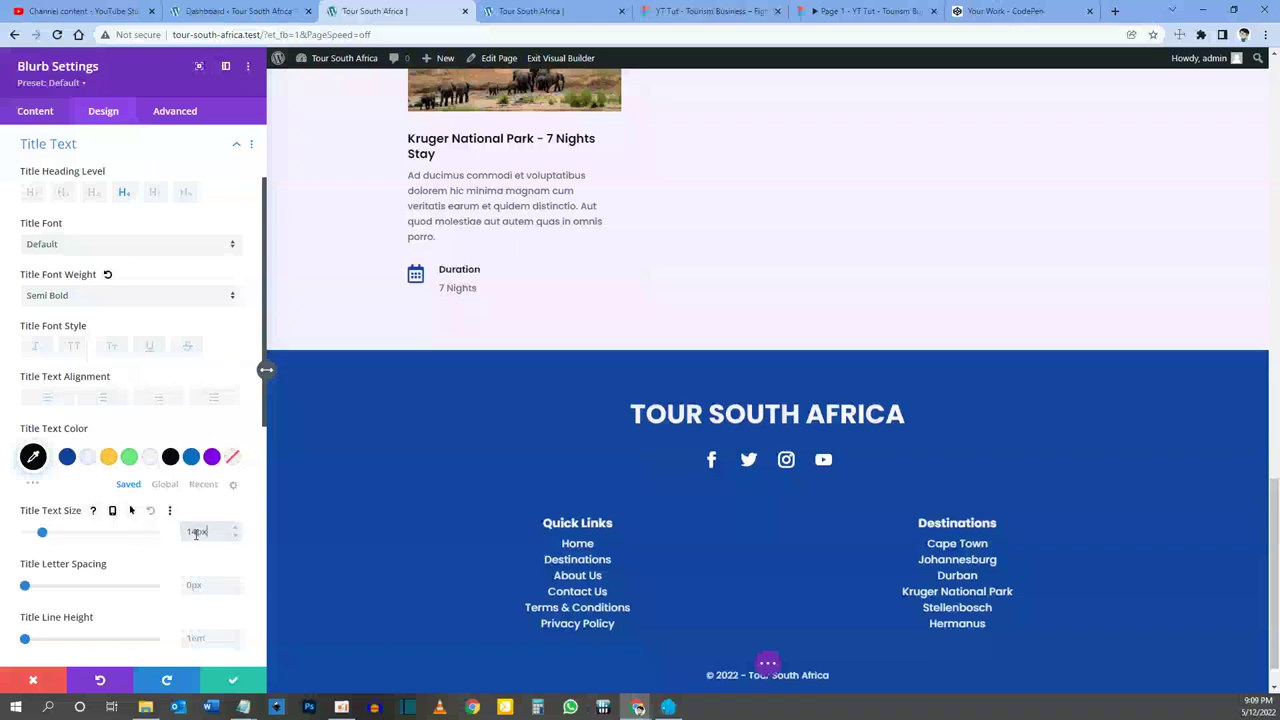
Step: Review the Duration blurb's body text settings against the Figma prototype and save the blurb's settings
click(440, 288)
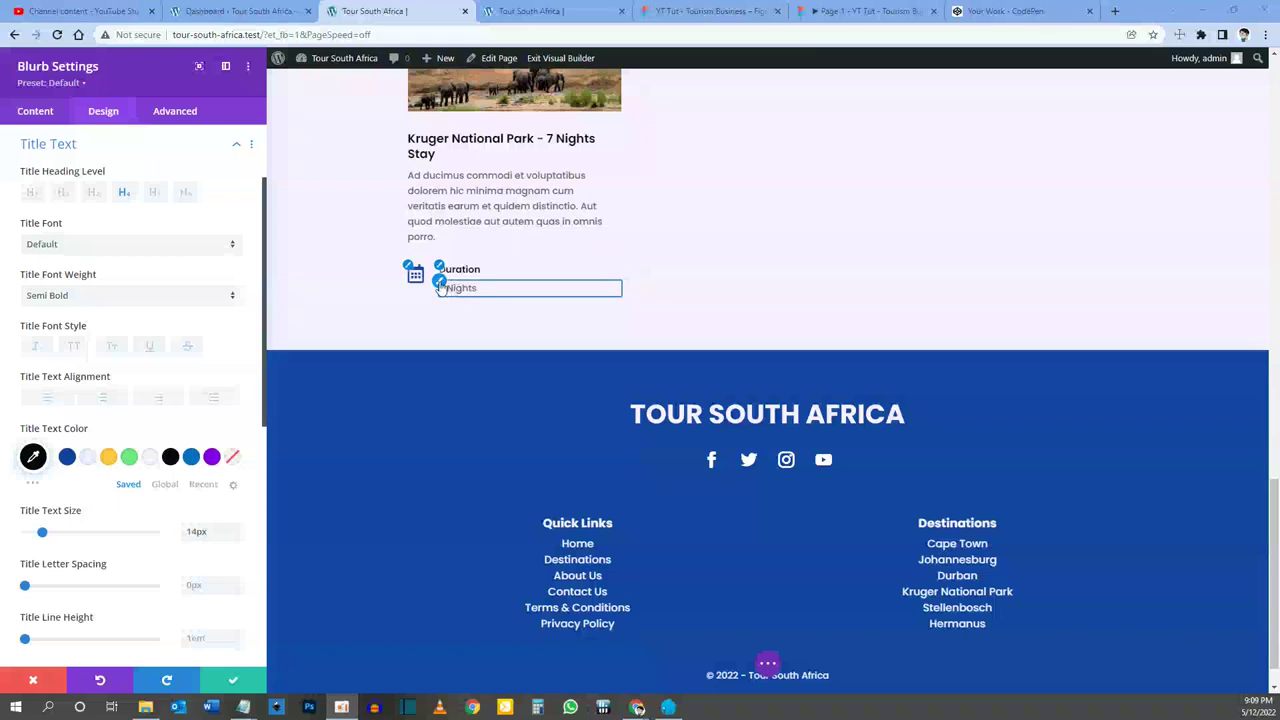
click(440, 288)
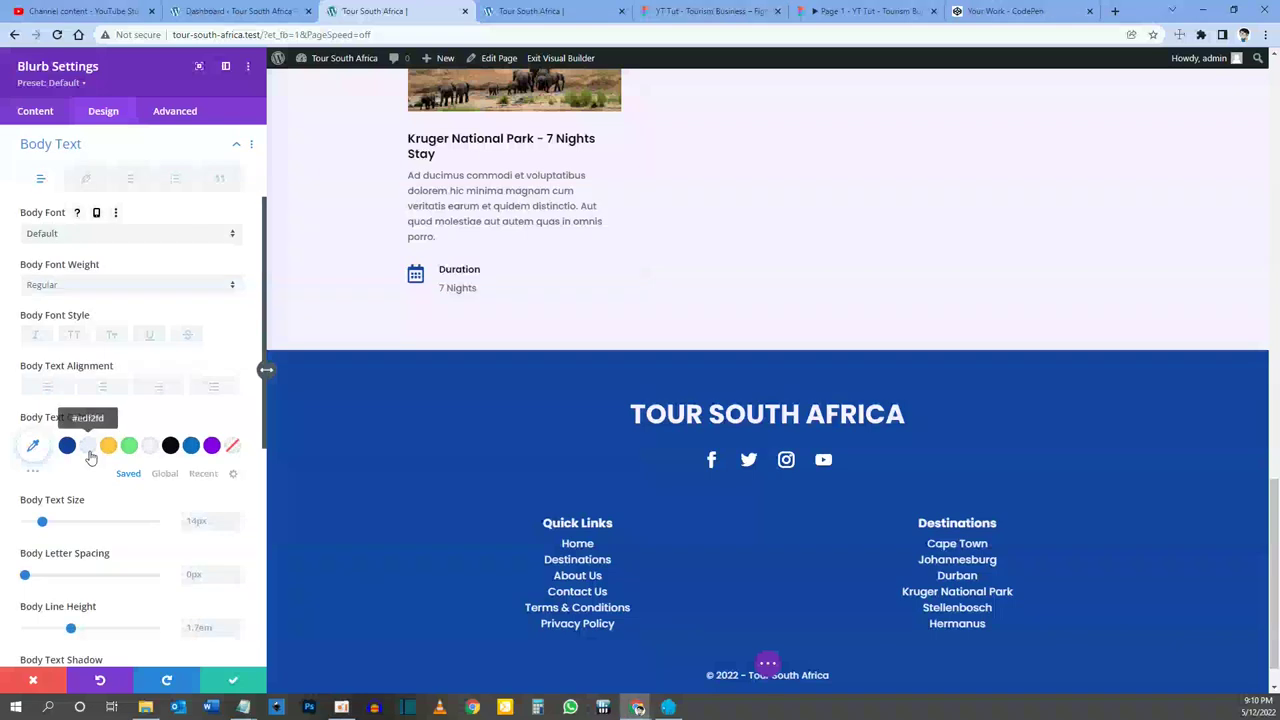
scroll(162, 522, down, 1)
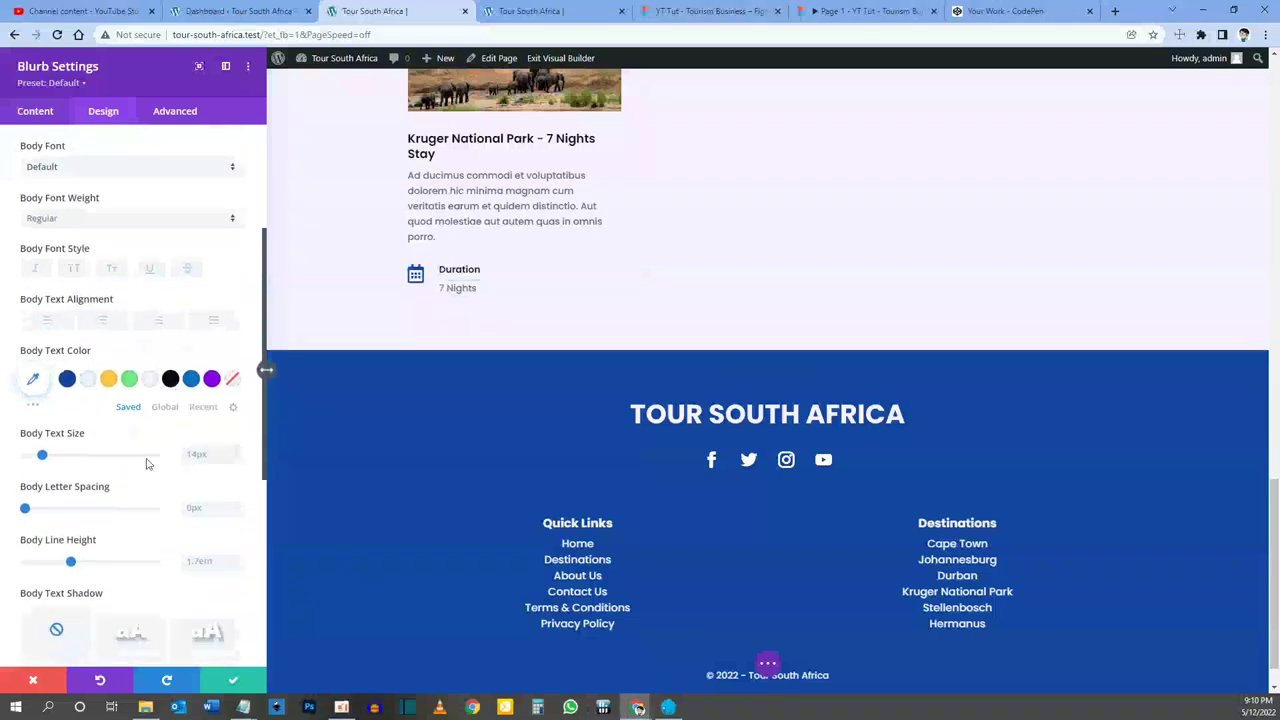
scroll(147, 465, down, 3)
scroll(147, 465, up, 4)
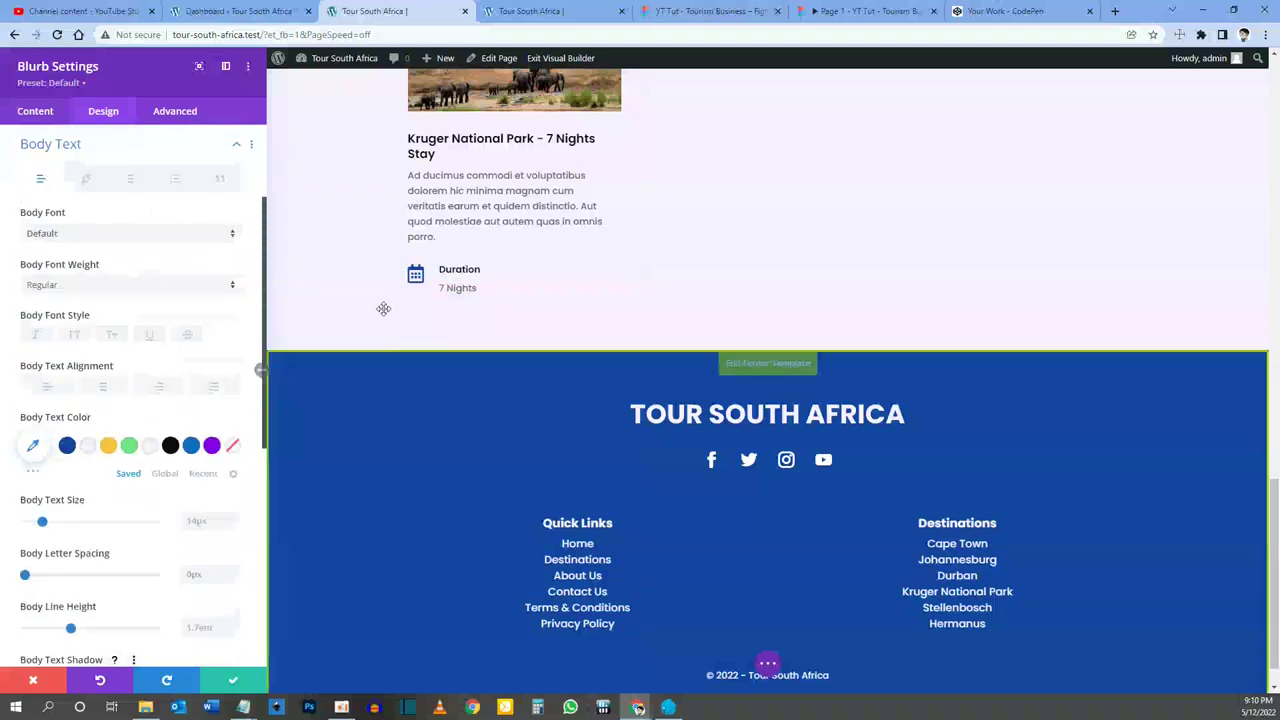
click(449, 272)
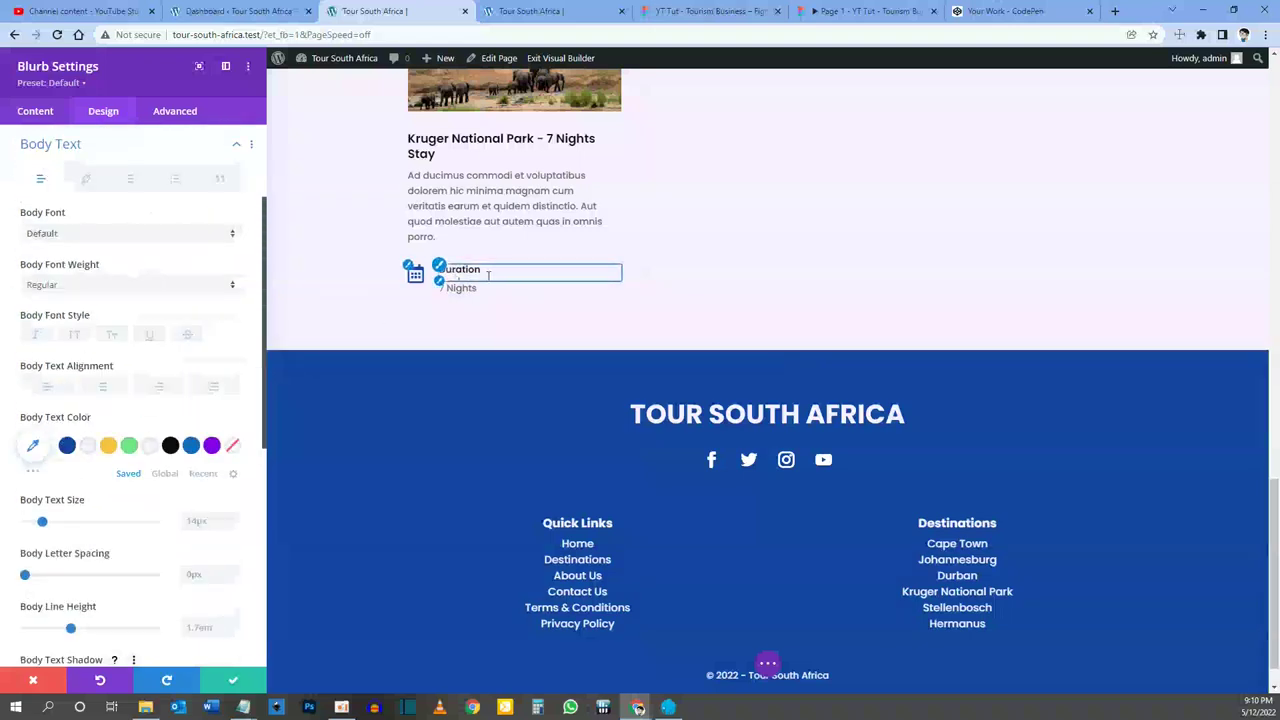
click(157, 223)
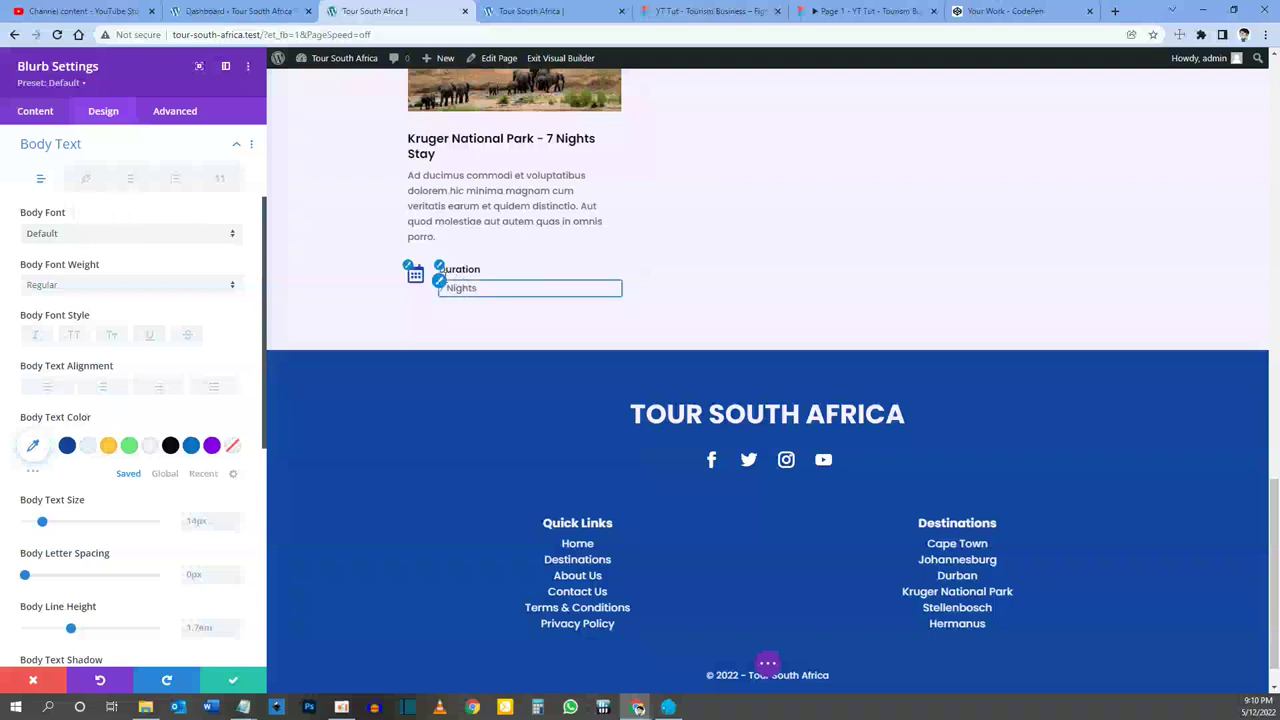
click(455, 269)
click(868, 11)
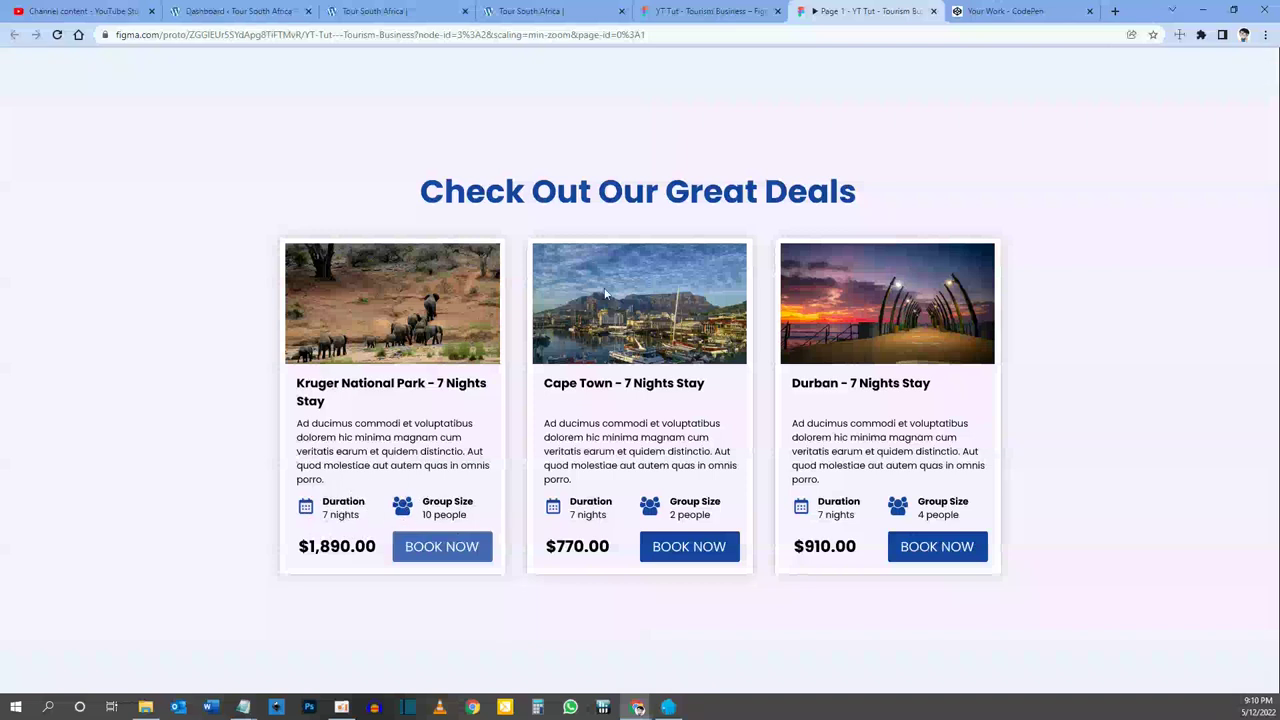
click(411, 9)
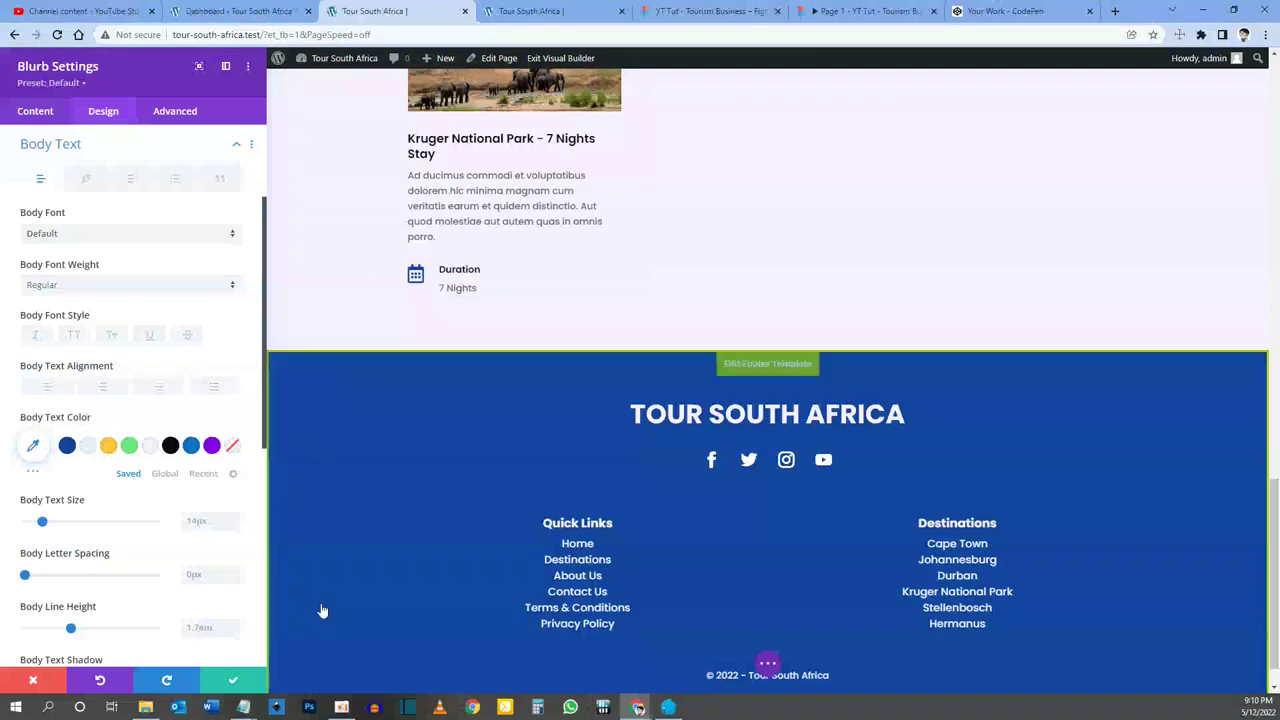
click(237, 682)
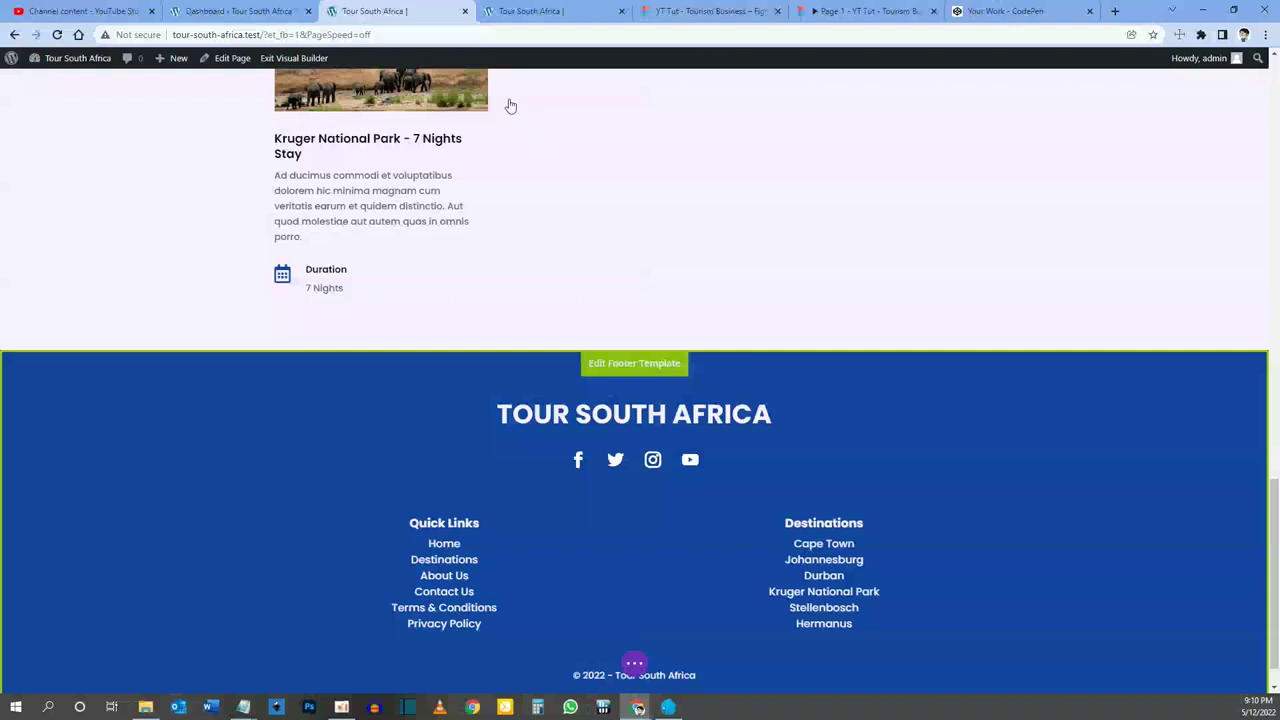
Step: Set the Duration blurb's module width to 50% and save its settings
scroll(474, 318, up, 2)
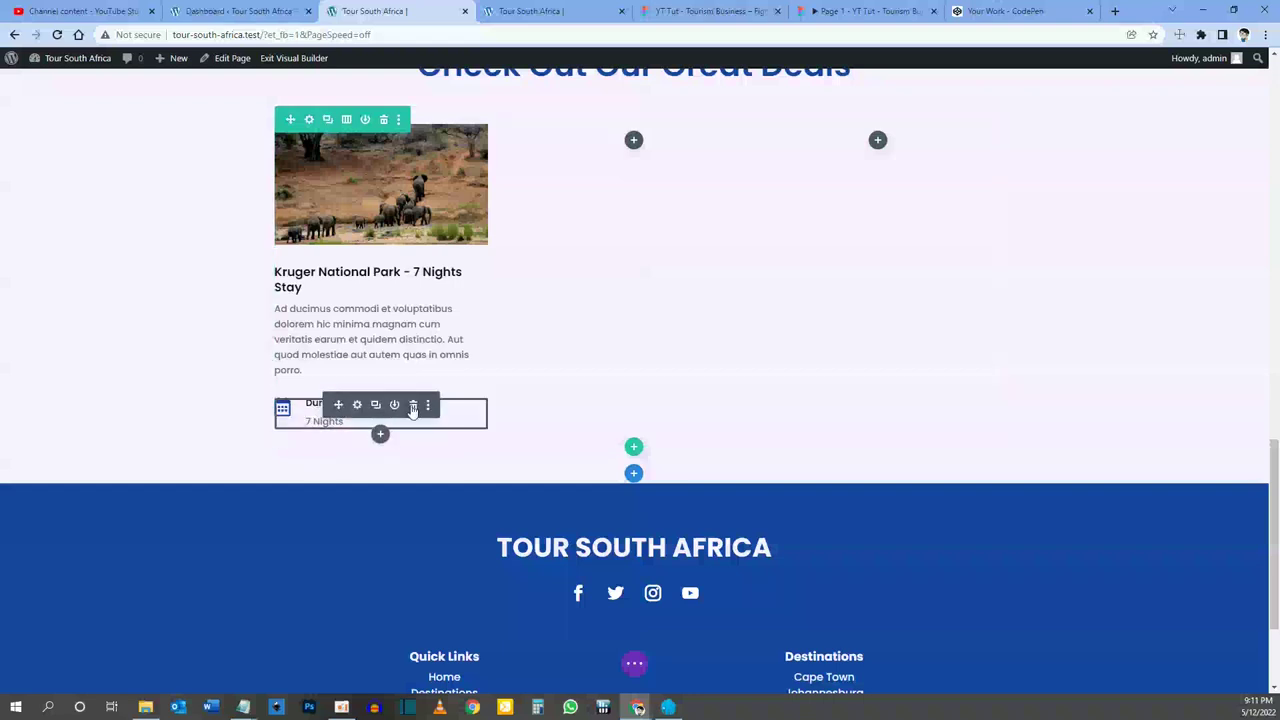
click(357, 405)
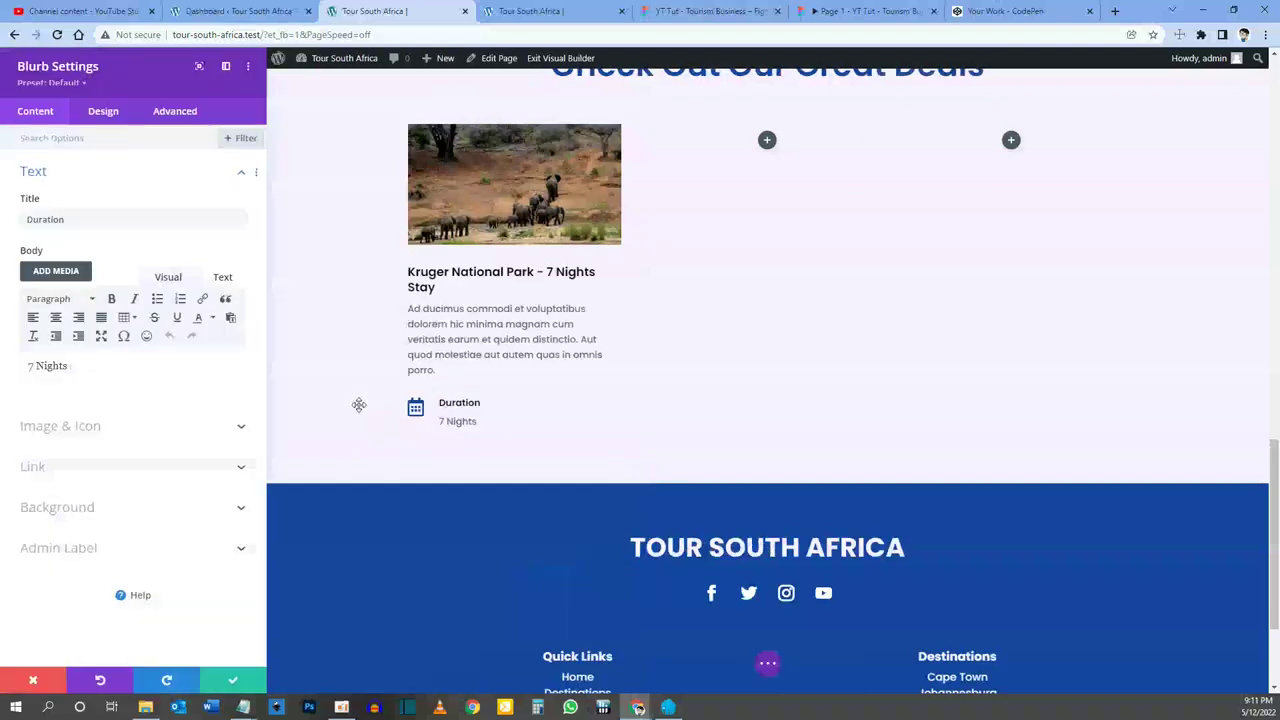
click(105, 112)
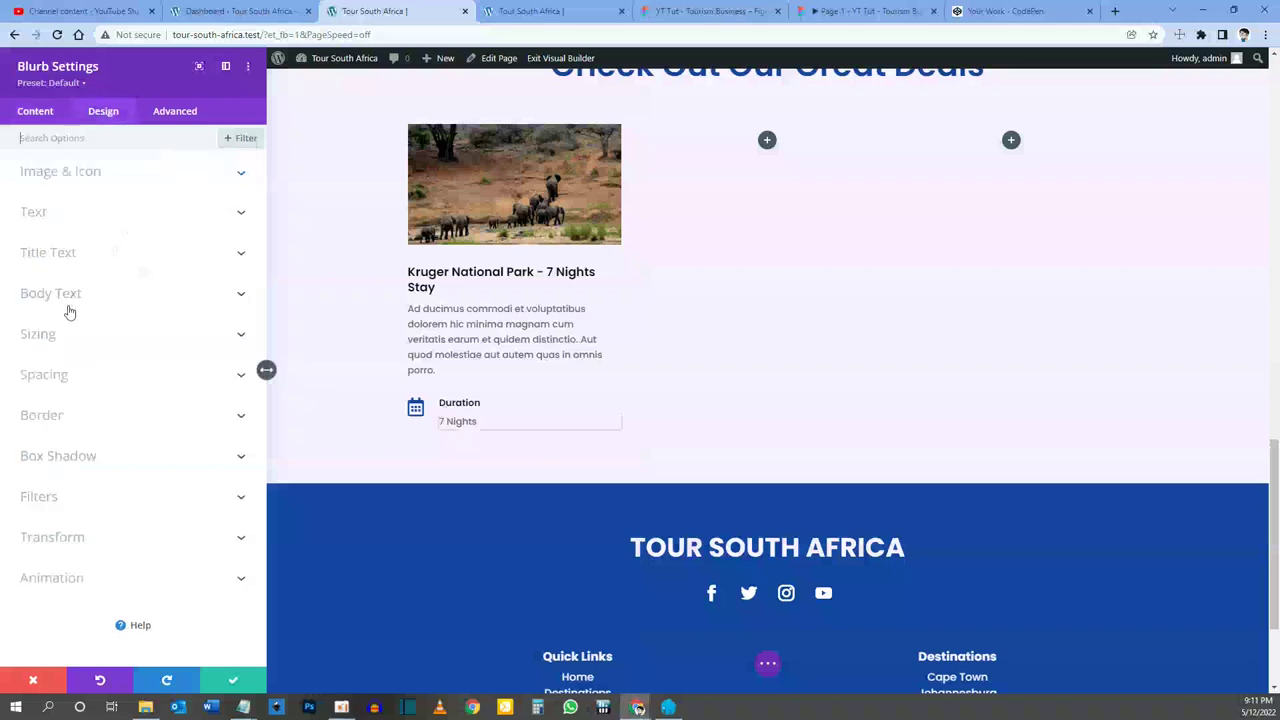
click(34, 336)
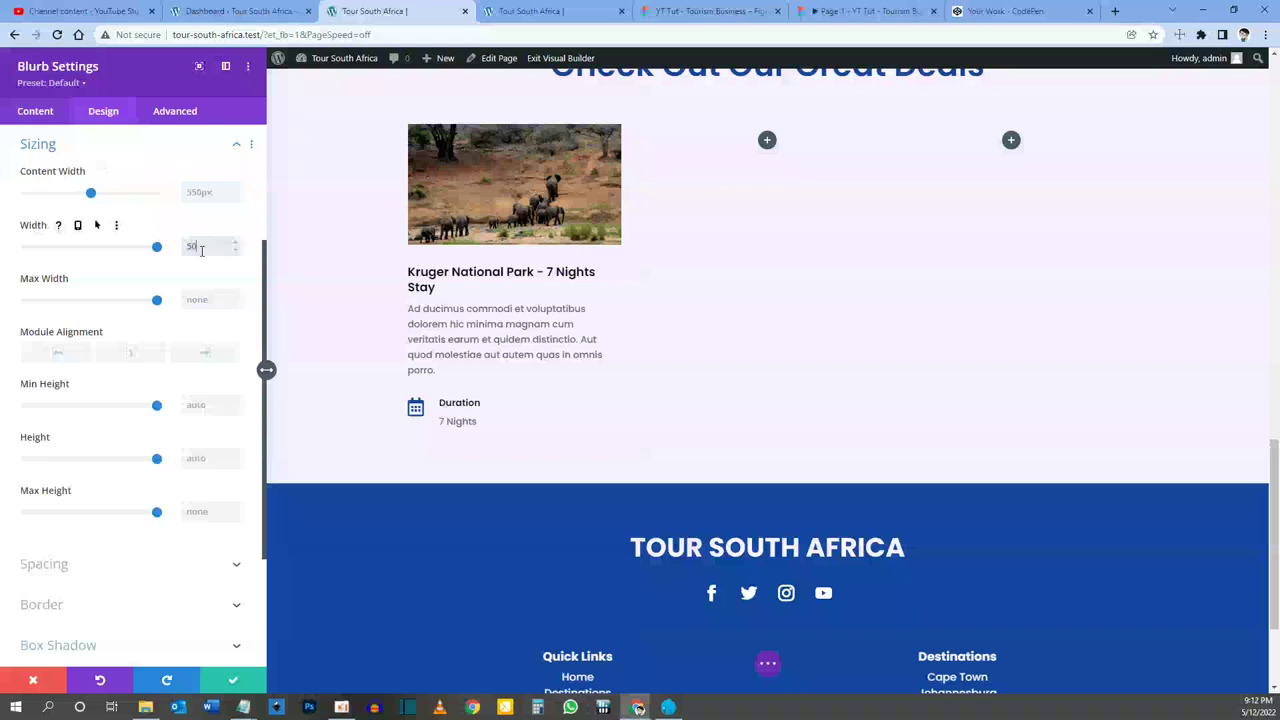
key(Return)
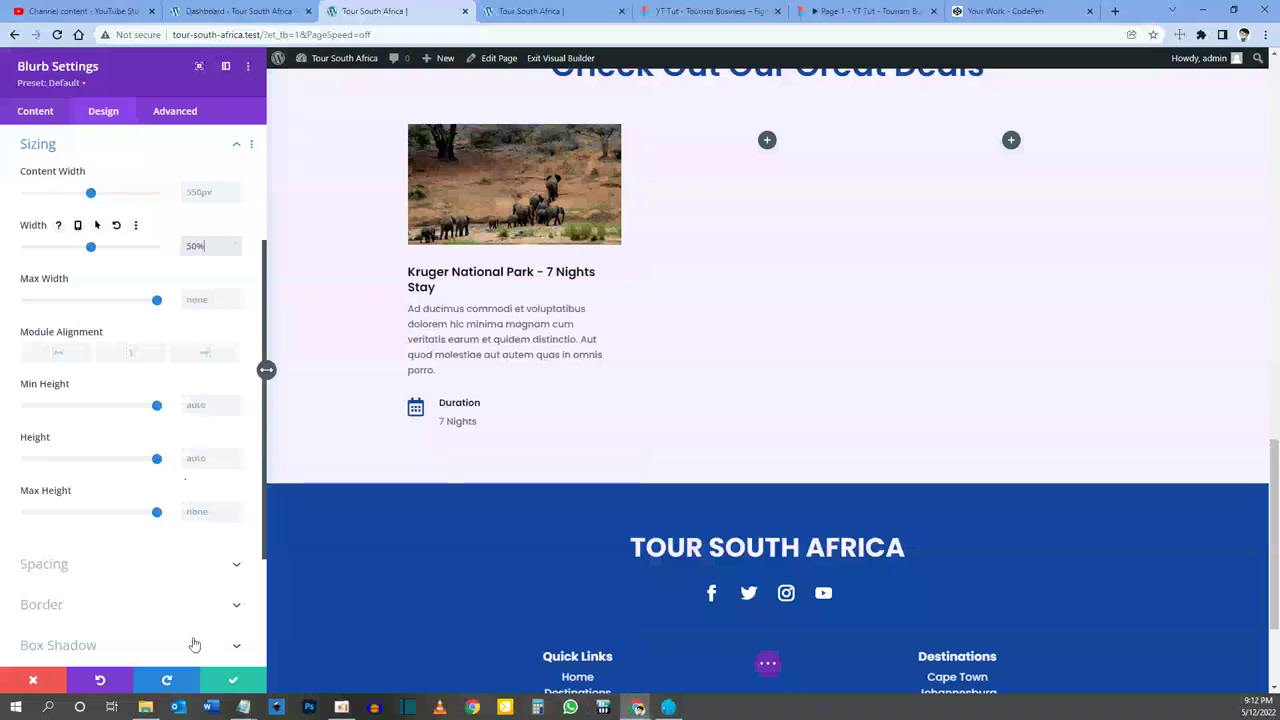
click(228, 681)
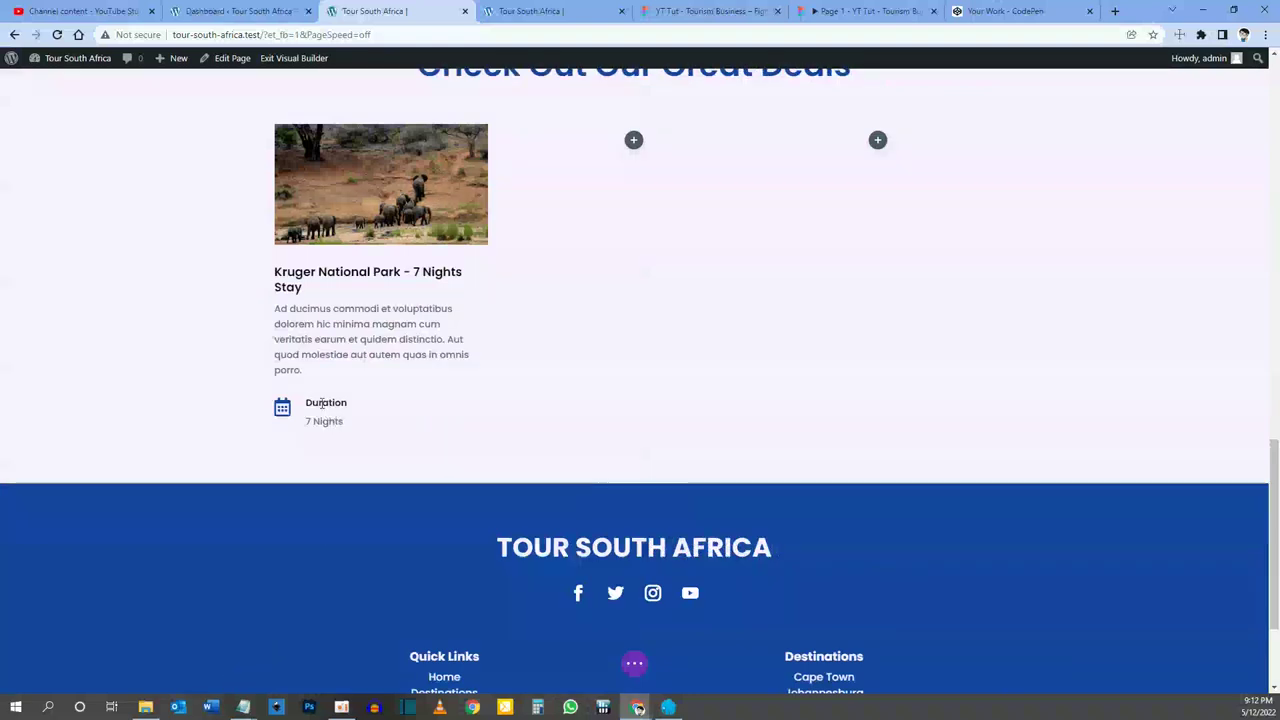
Step: Duplicate the Duration blurb in the Kruger National Park card
mouse_move(332, 410)
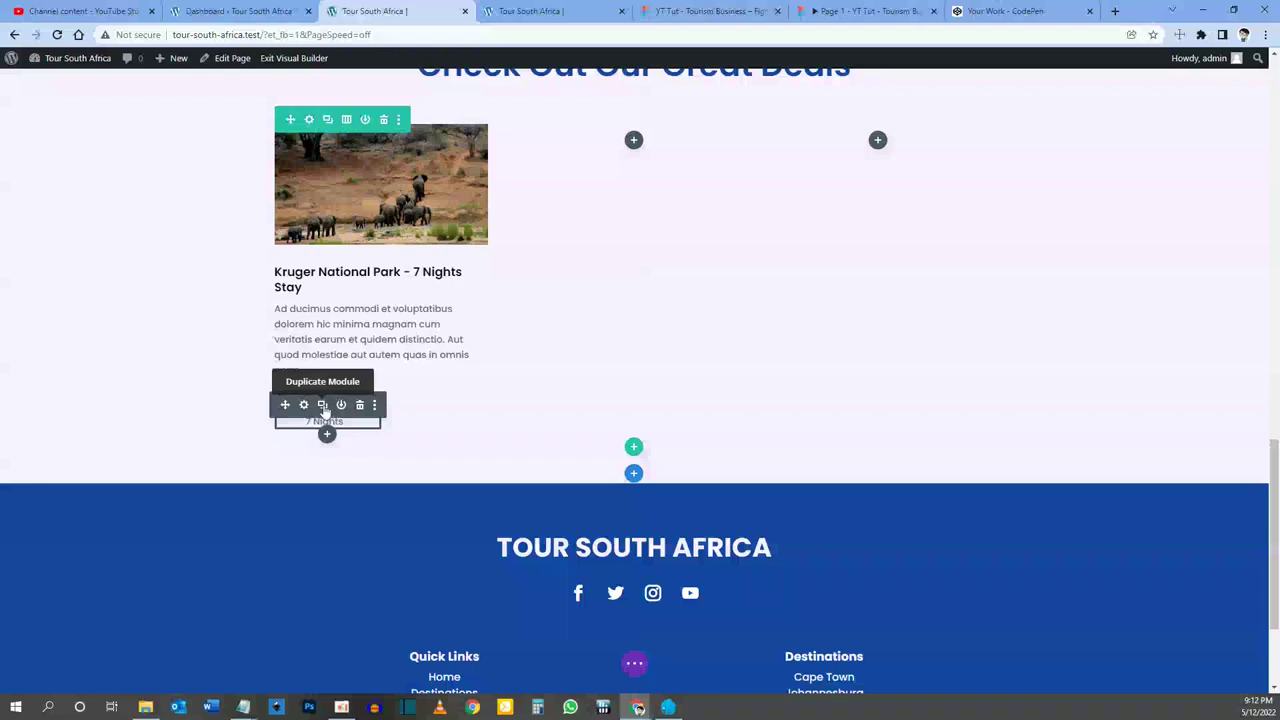
click(322, 405)
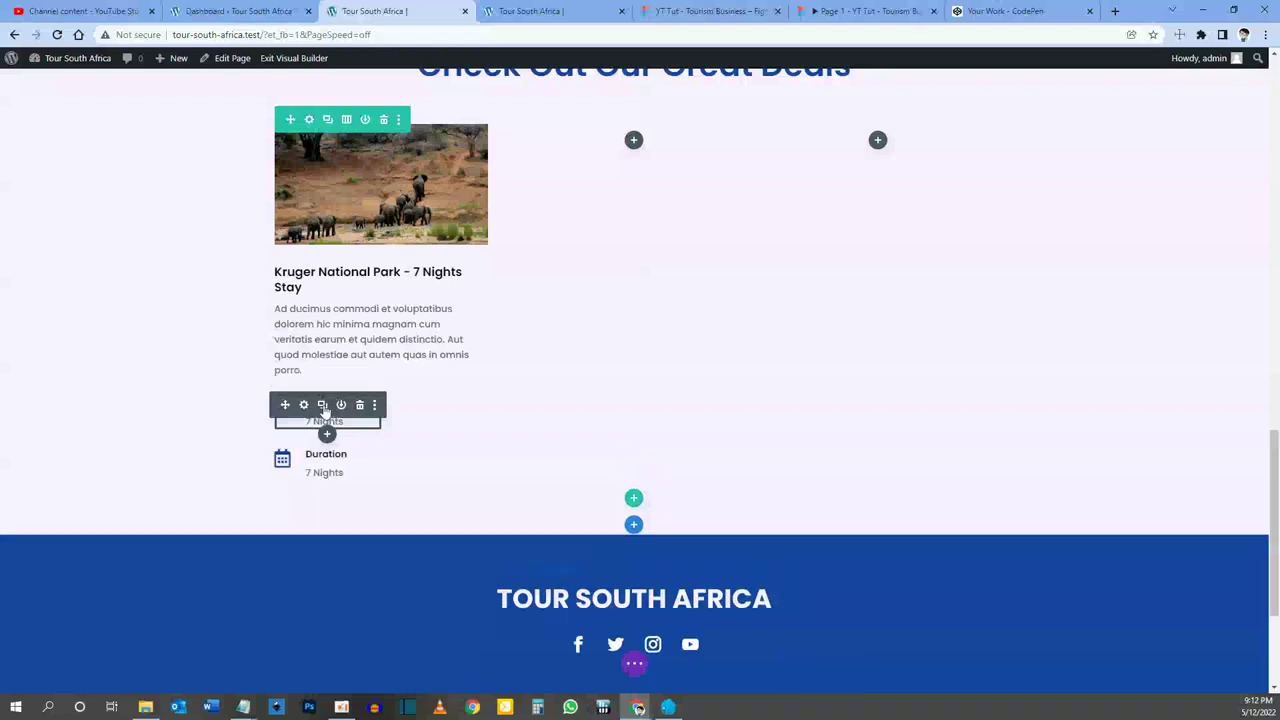
Step: Check the card in the Figma prototype, then set the duplicated blurb's title to "Group Size" and its body to "10 people"
click(855, 12)
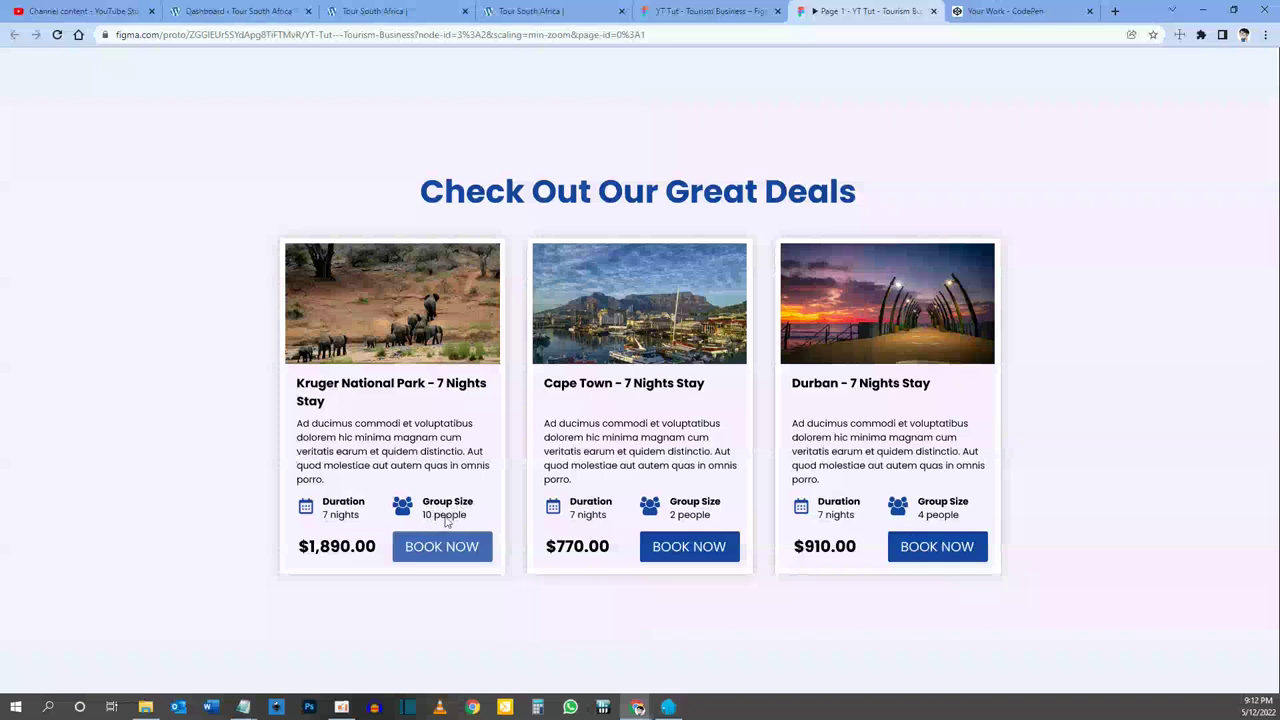
click(372, 11)
mouse_move(330, 466)
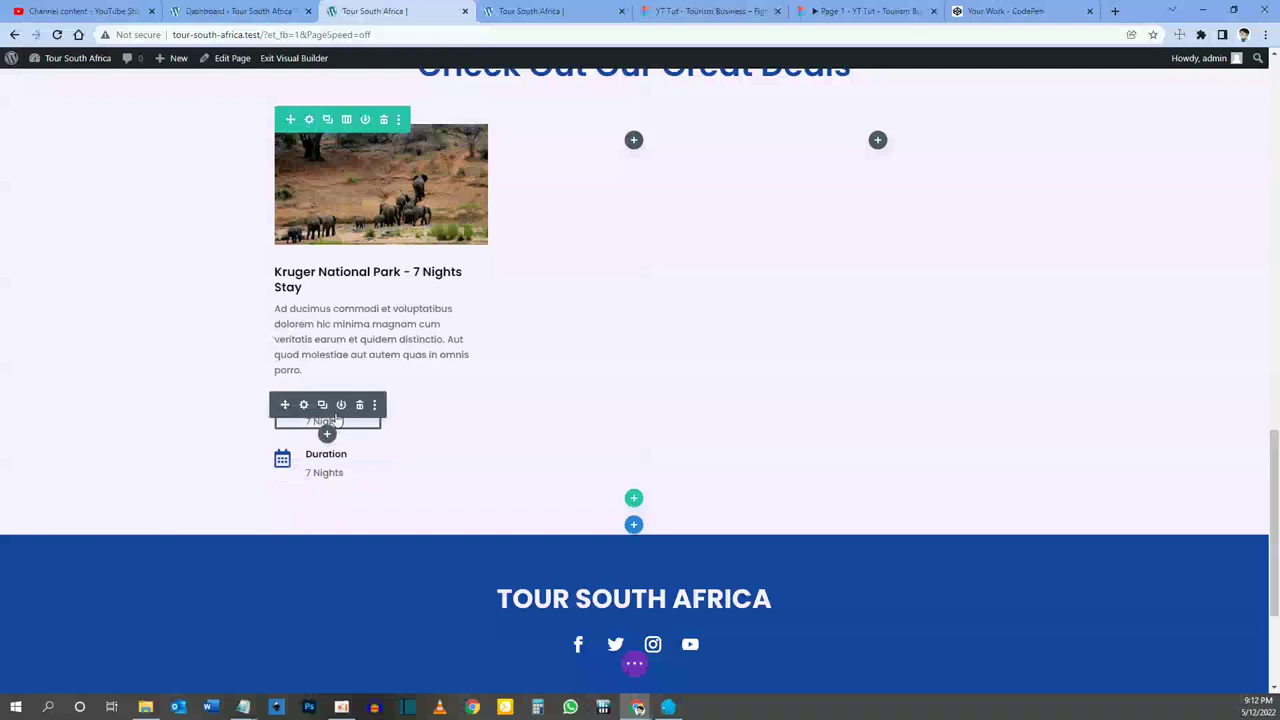
mouse_move(367, 455)
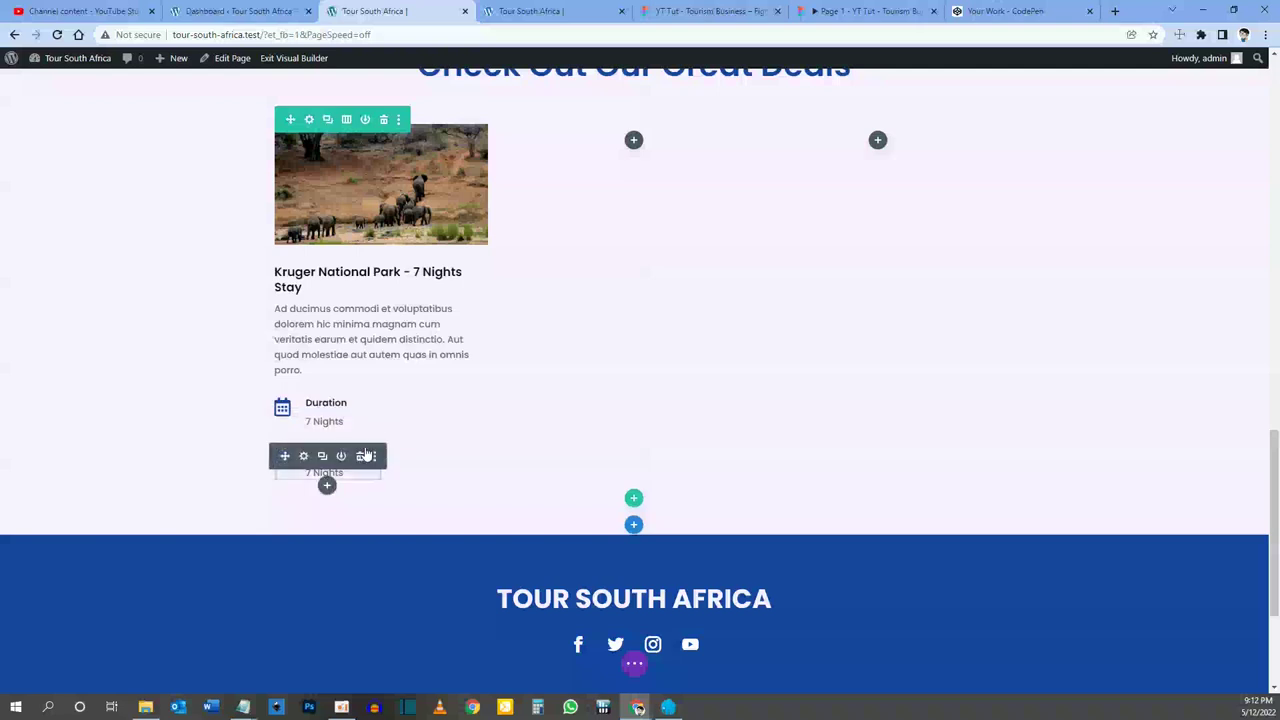
click(305, 456)
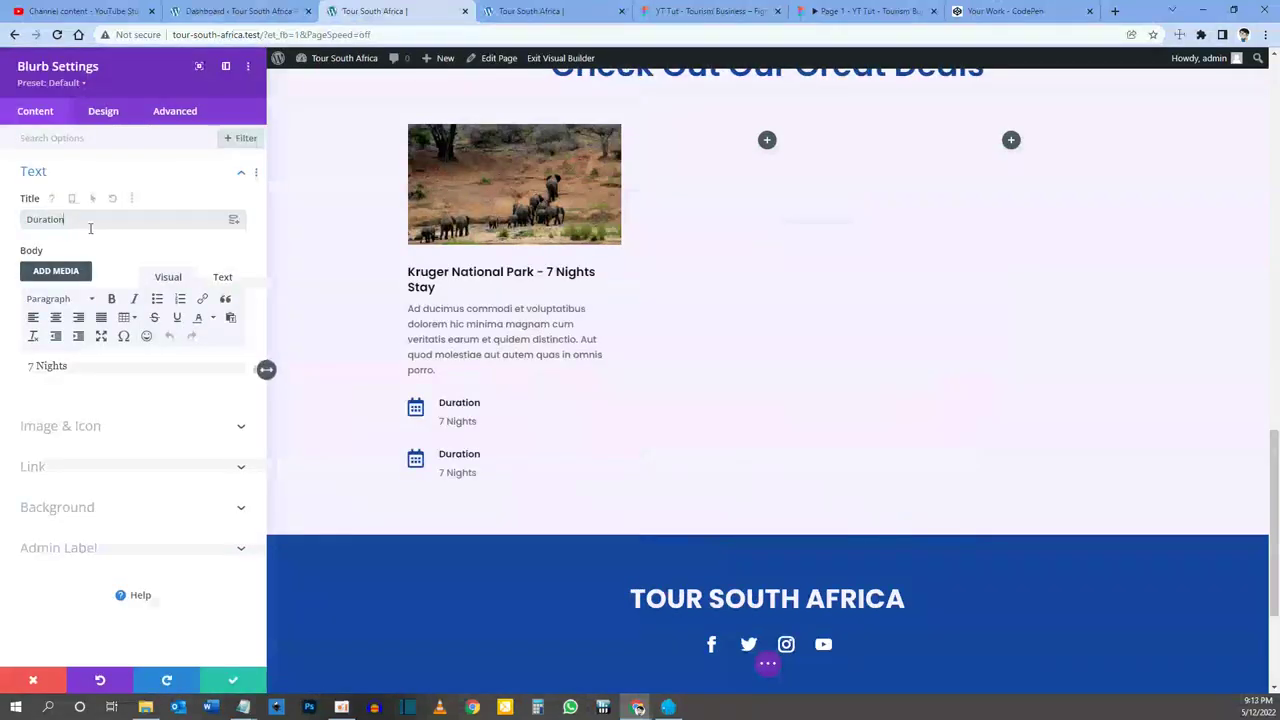
double_click(68, 221)
text(Group Size)
triple_click(68, 366)
text(10)
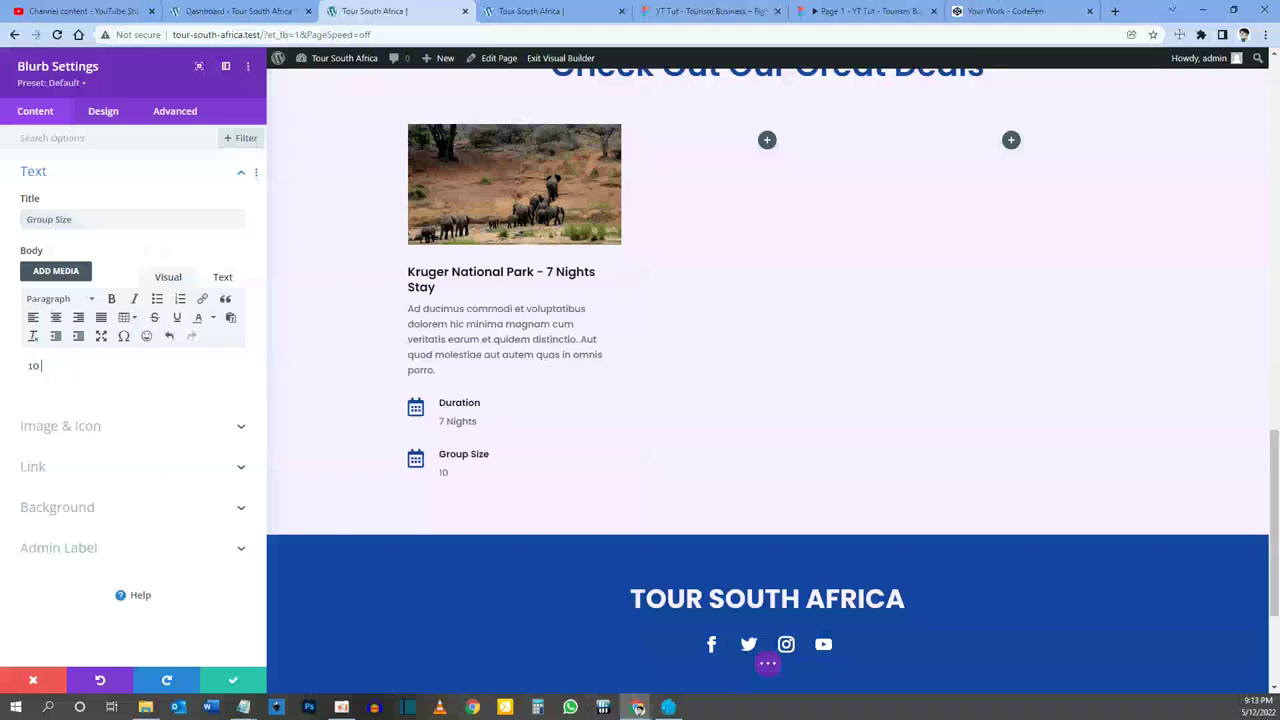
text( people)
Step: Change the Group Size blurb's icon to the three-person group icon found by searching for people, and save the blurb's settings
click(57, 428)
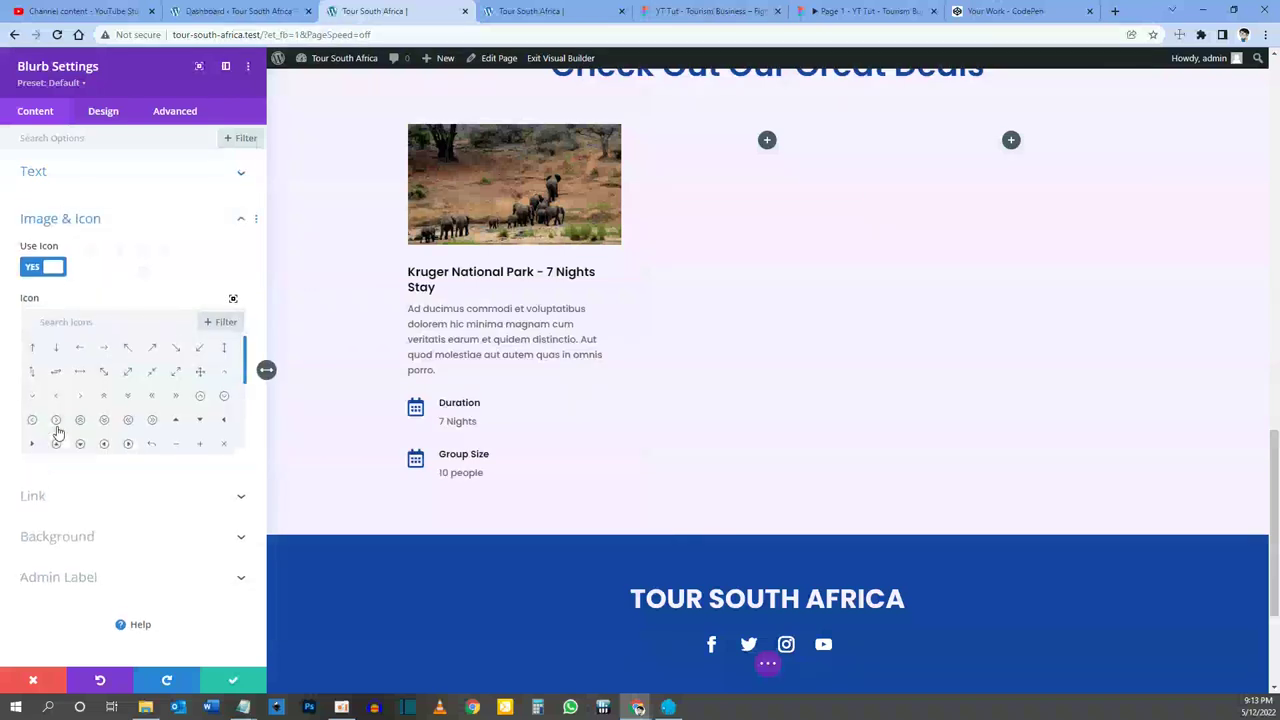
click(94, 321)
text(peo)
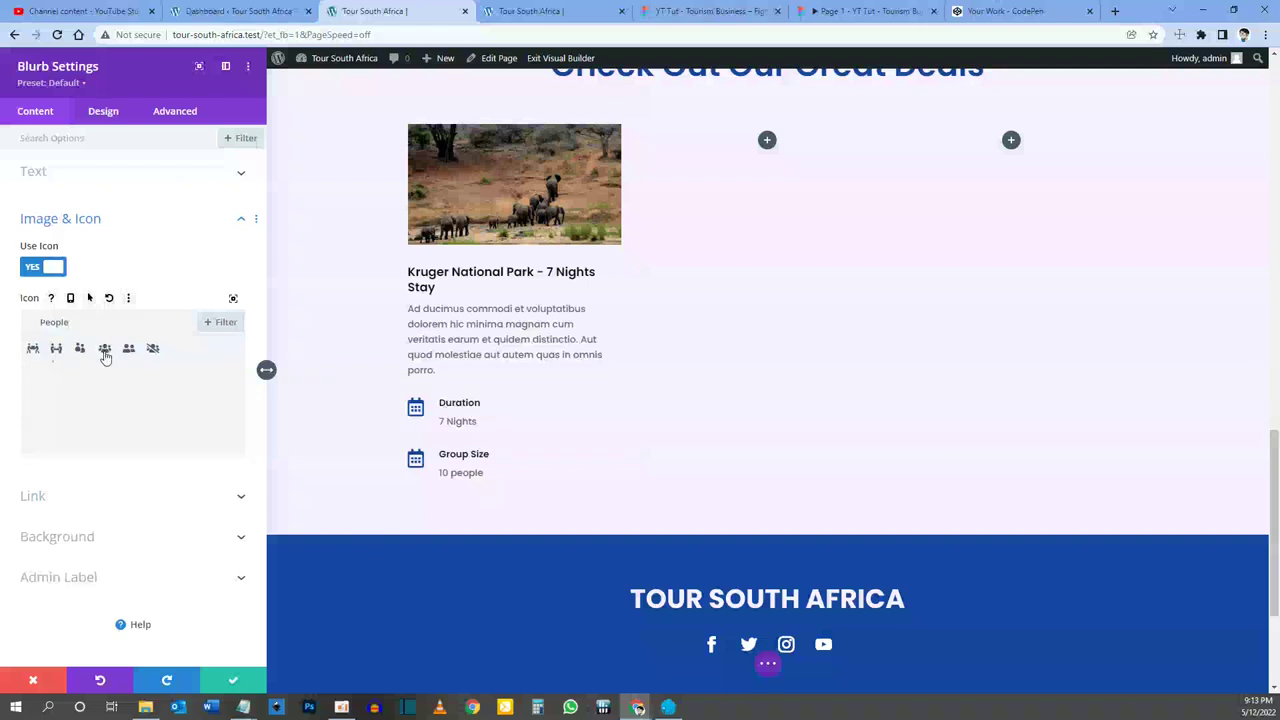
click(104, 350)
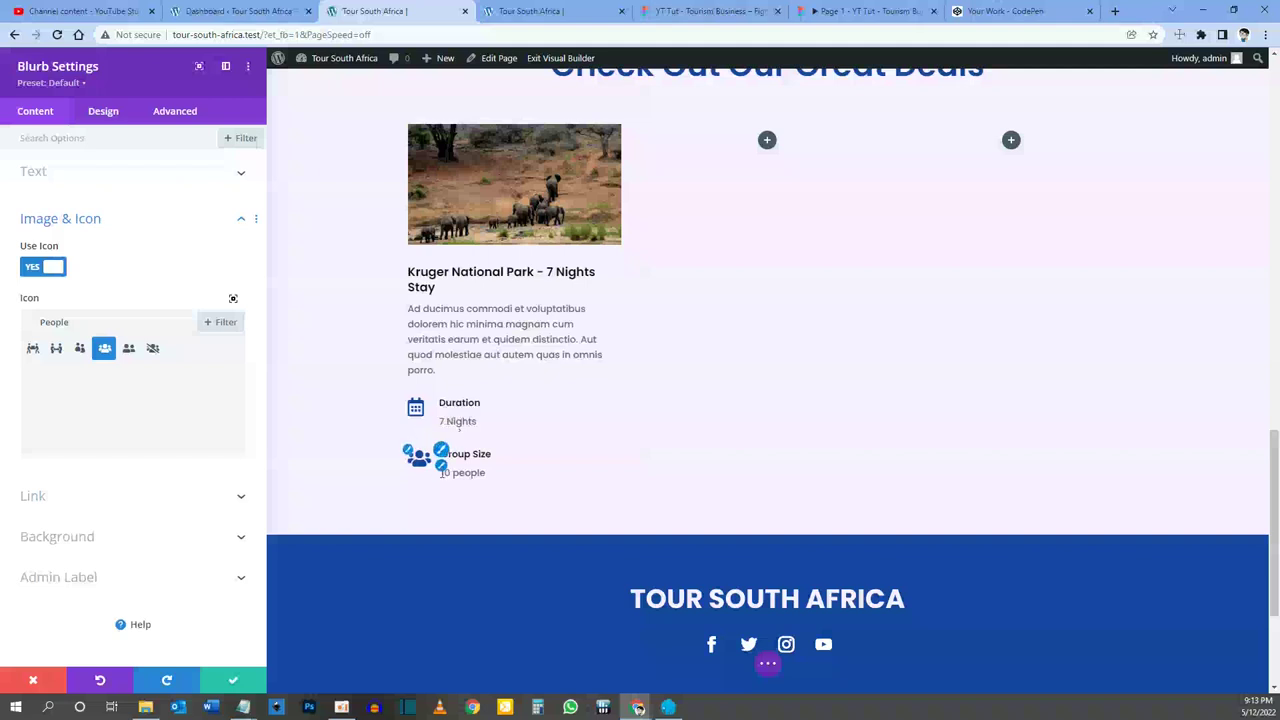
click(232, 681)
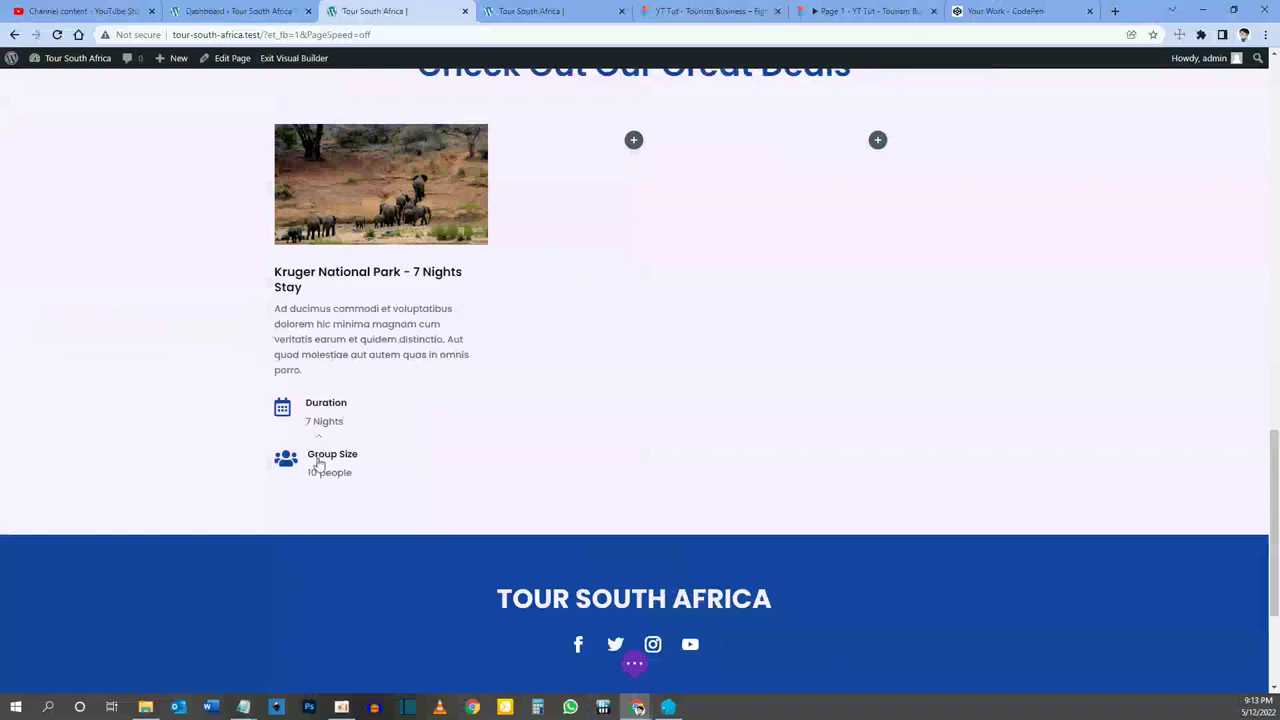
Step: Open the first column's custom CSS in the deals row and copy the three flex declarations from the CodePen pen
mouse_move(329, 467)
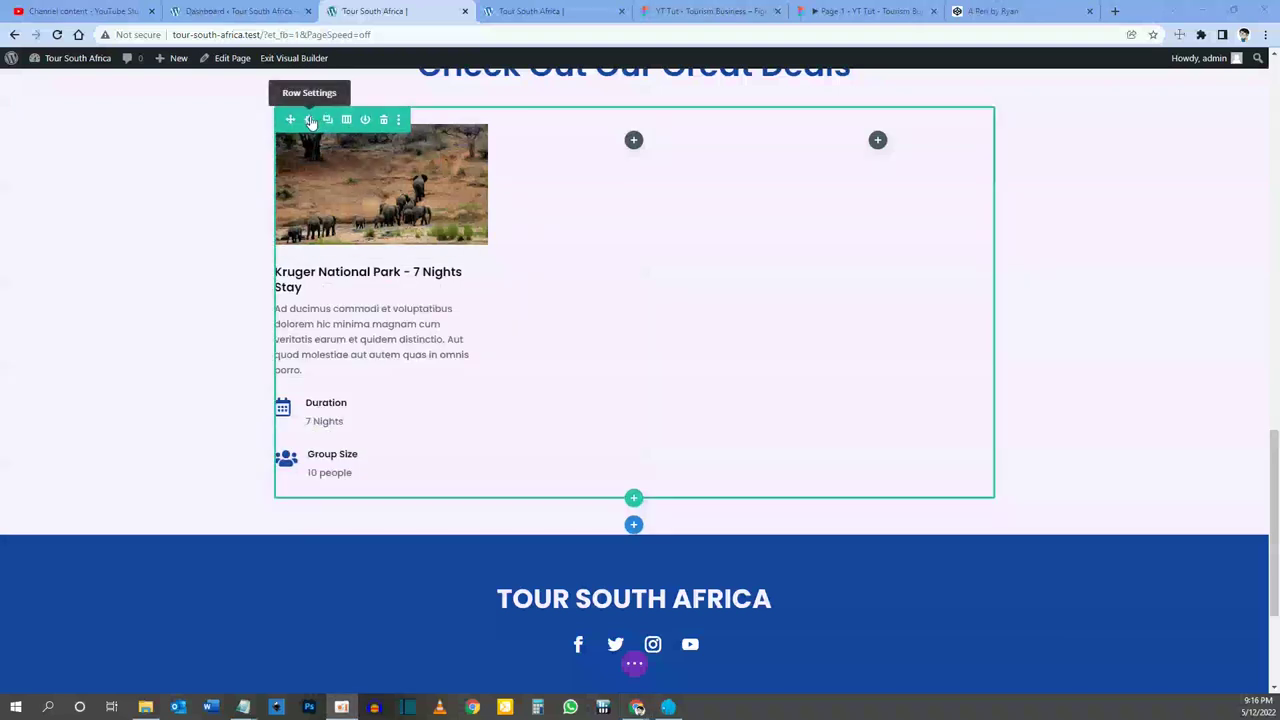
click(311, 121)
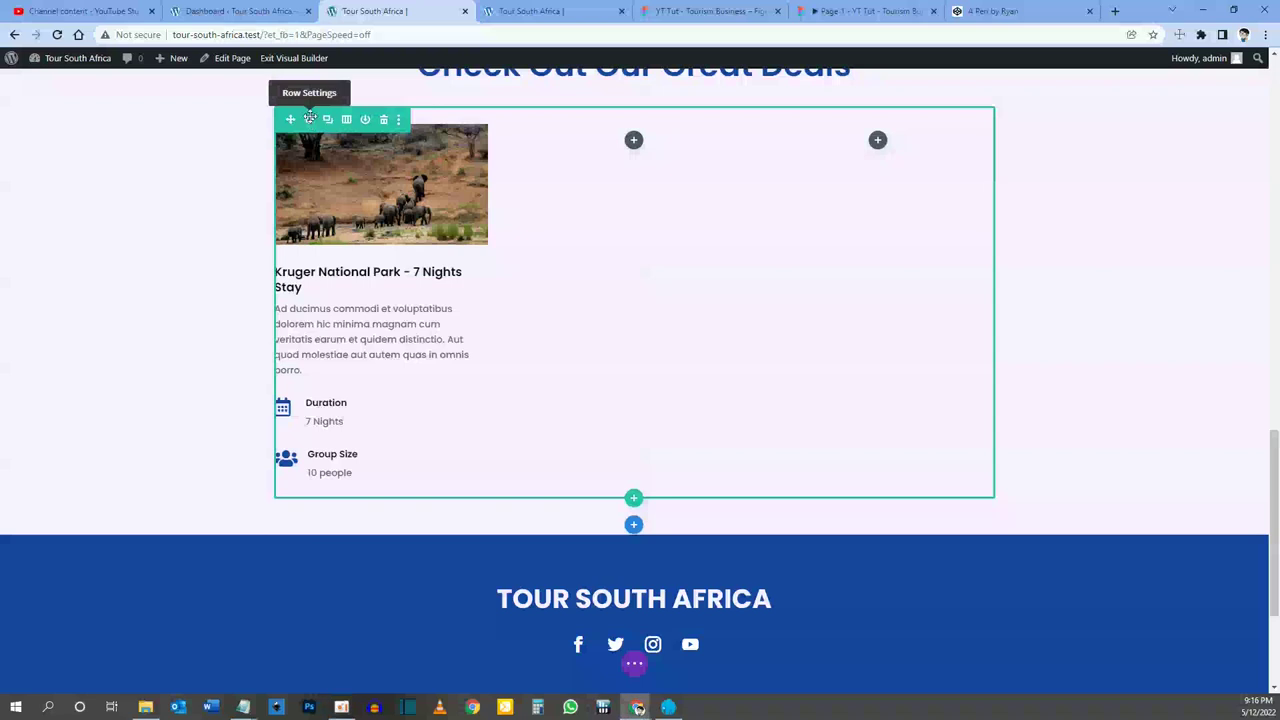
click(311, 121)
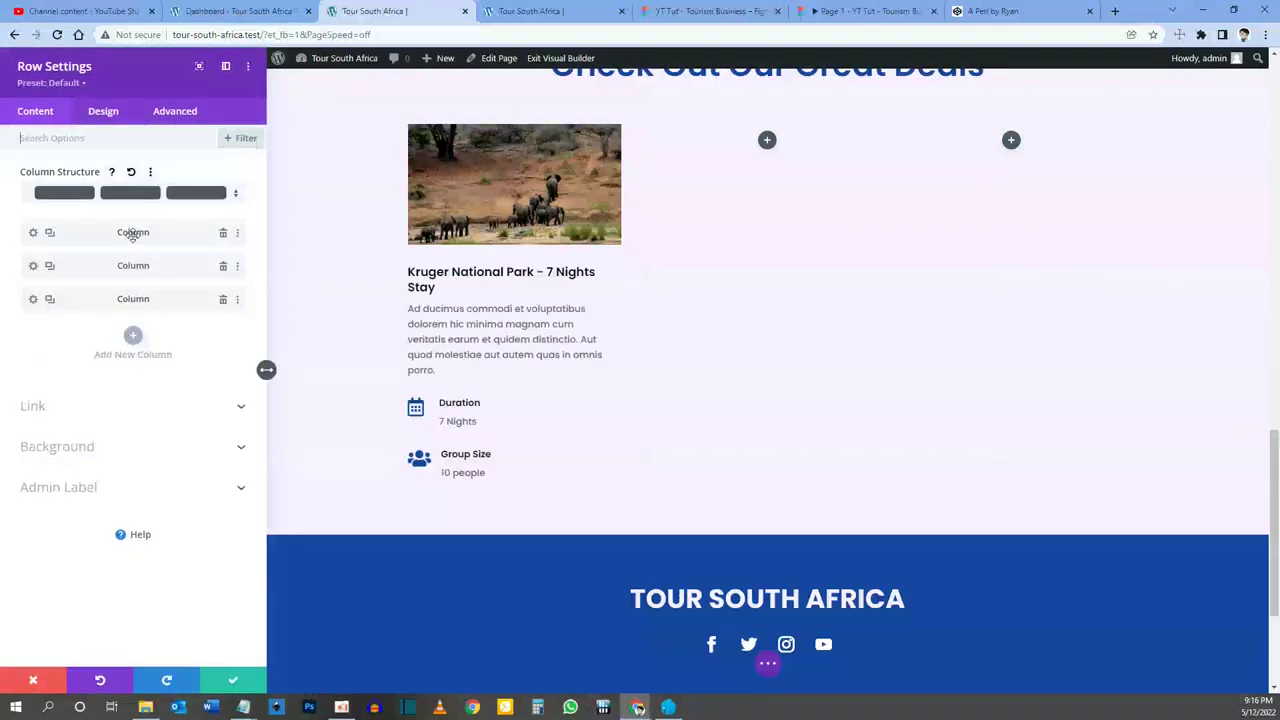
click(33, 232)
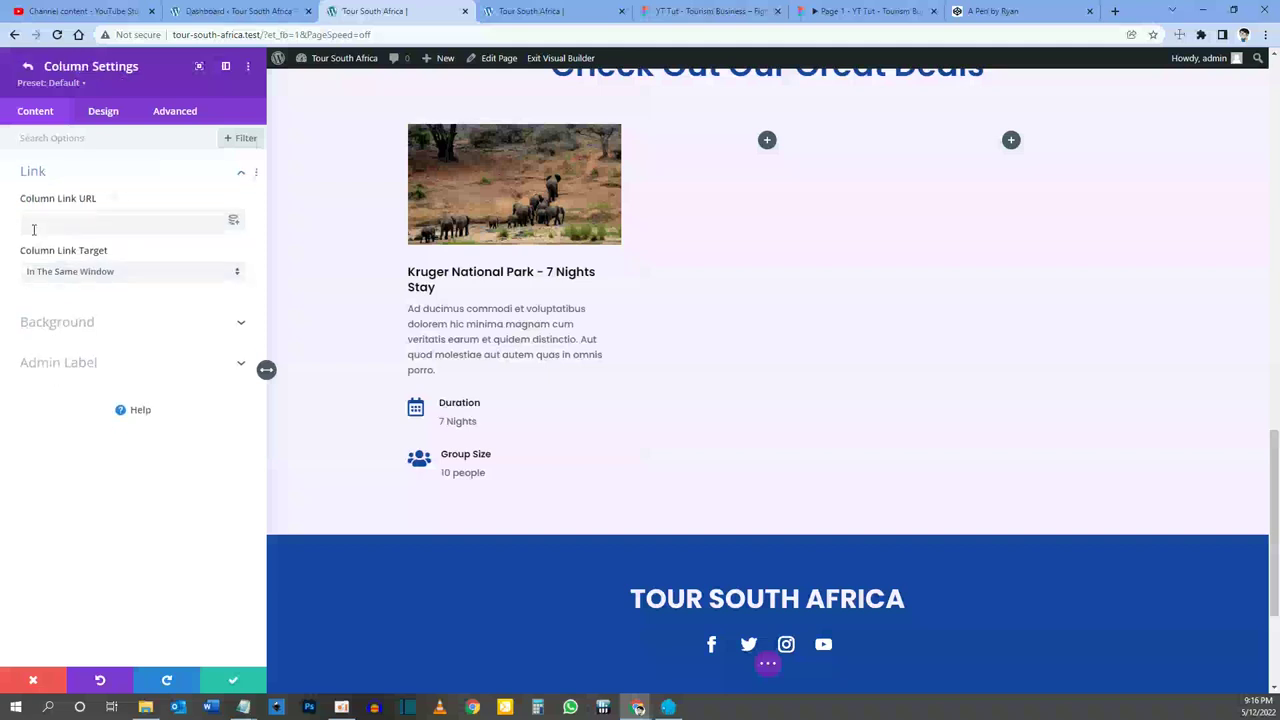
click(176, 112)
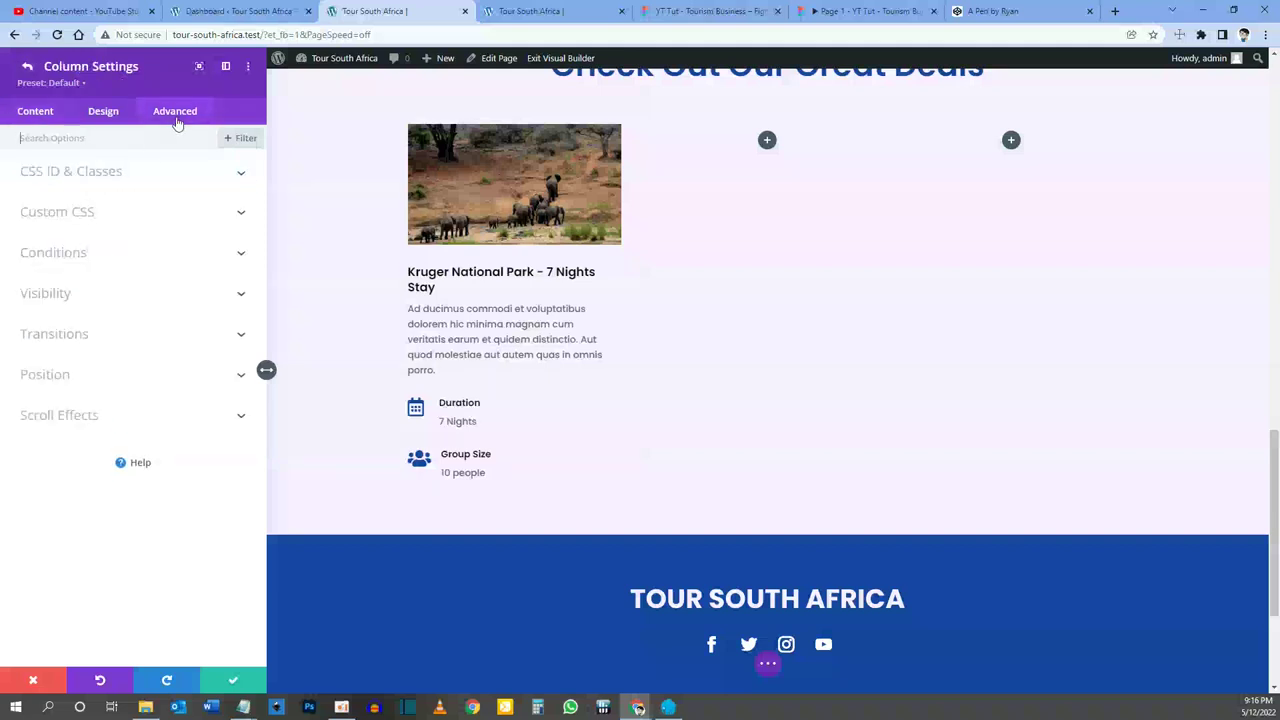
click(57, 214)
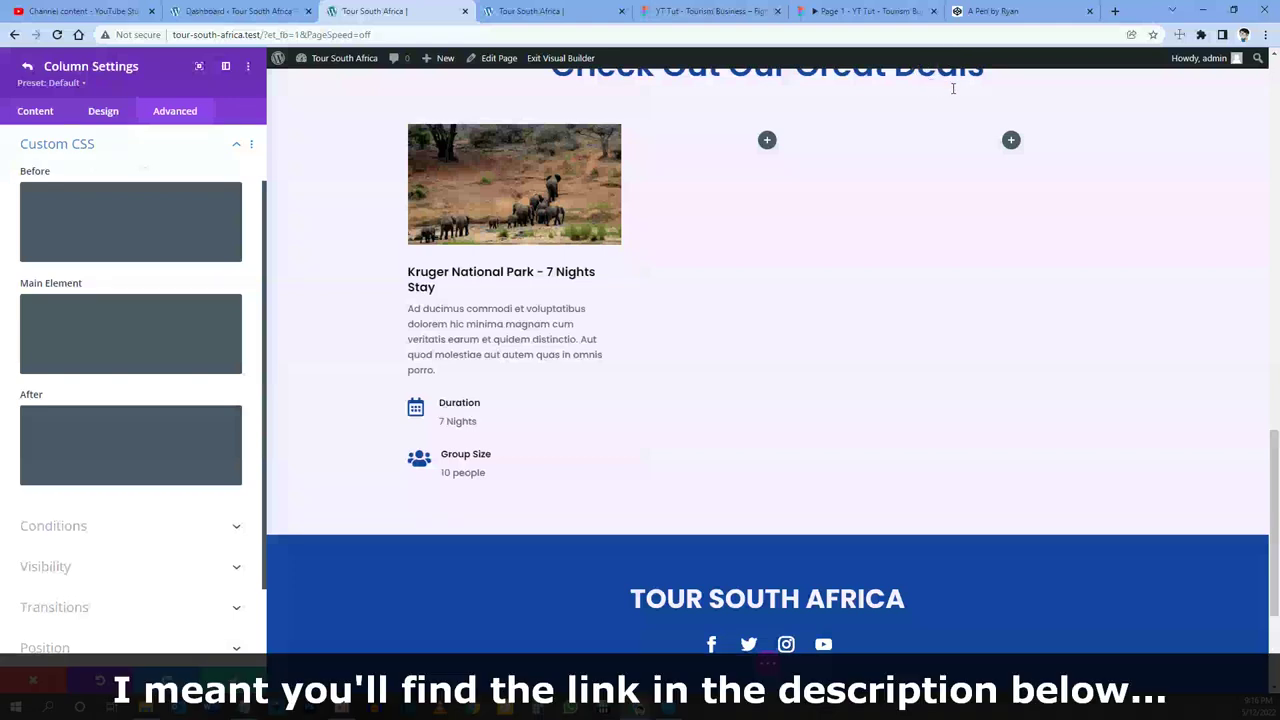
click(983, 20)
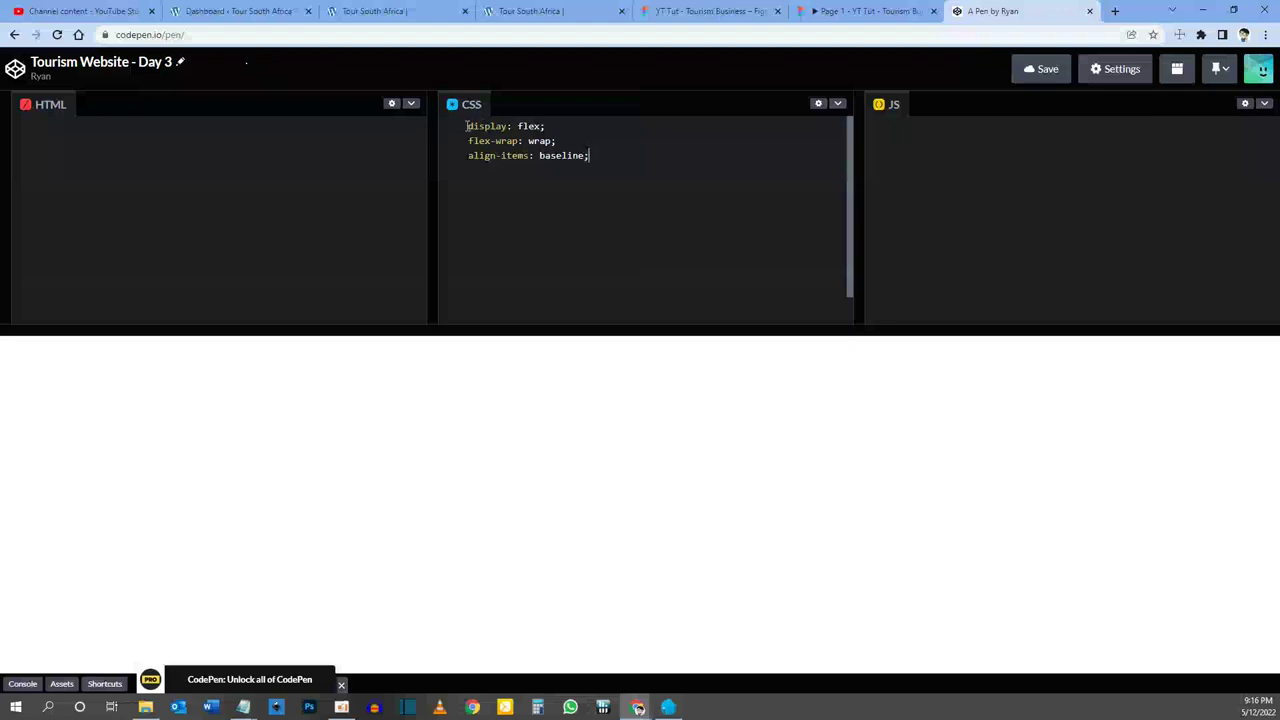
drag(468, 126, 592, 160)
key(ctrl+c)
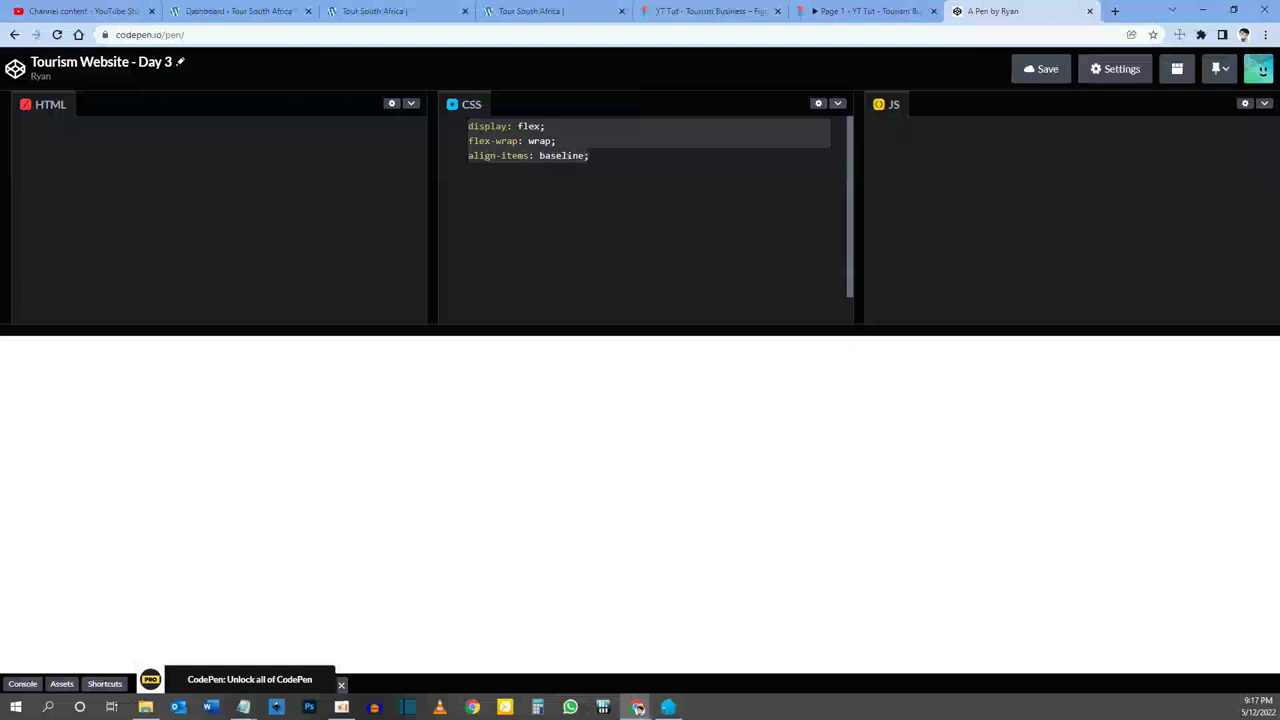
Step: Paste "display: flex; flex-wrap: wrap; align-items: baseline;" into the first column's main element CSS in Divi and return to the row settings
click(347, 8)
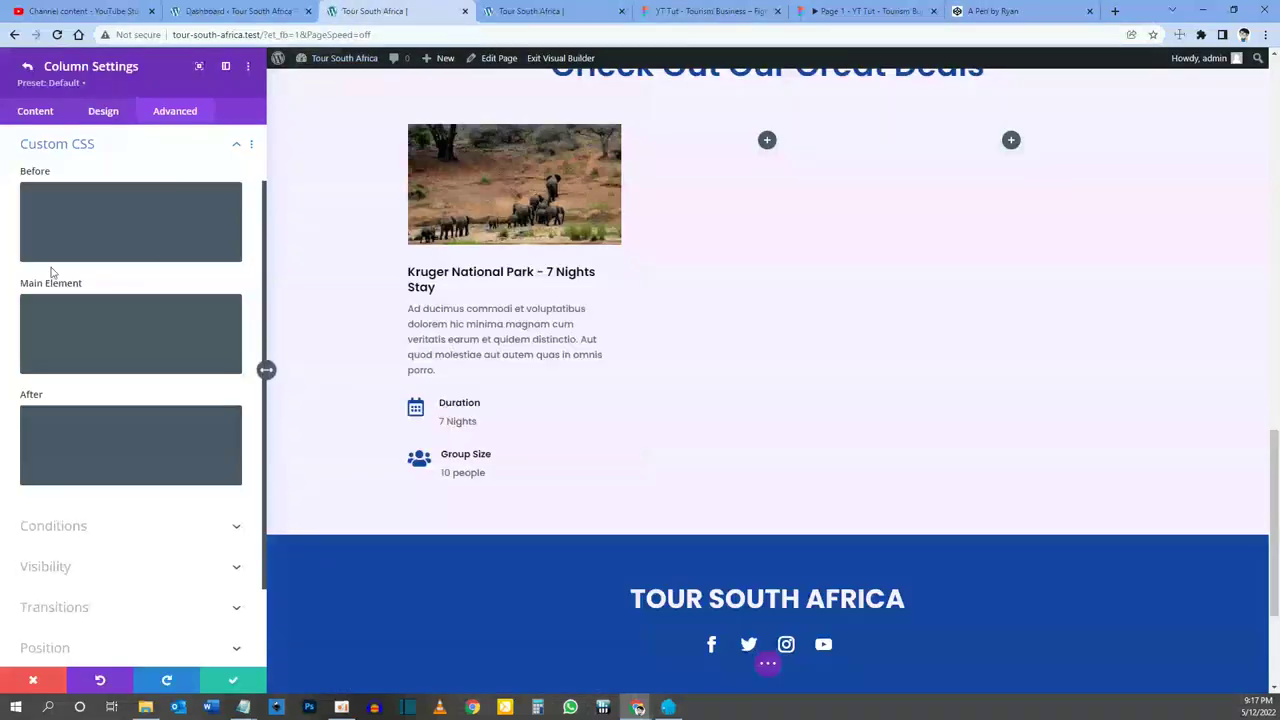
click(80, 312)
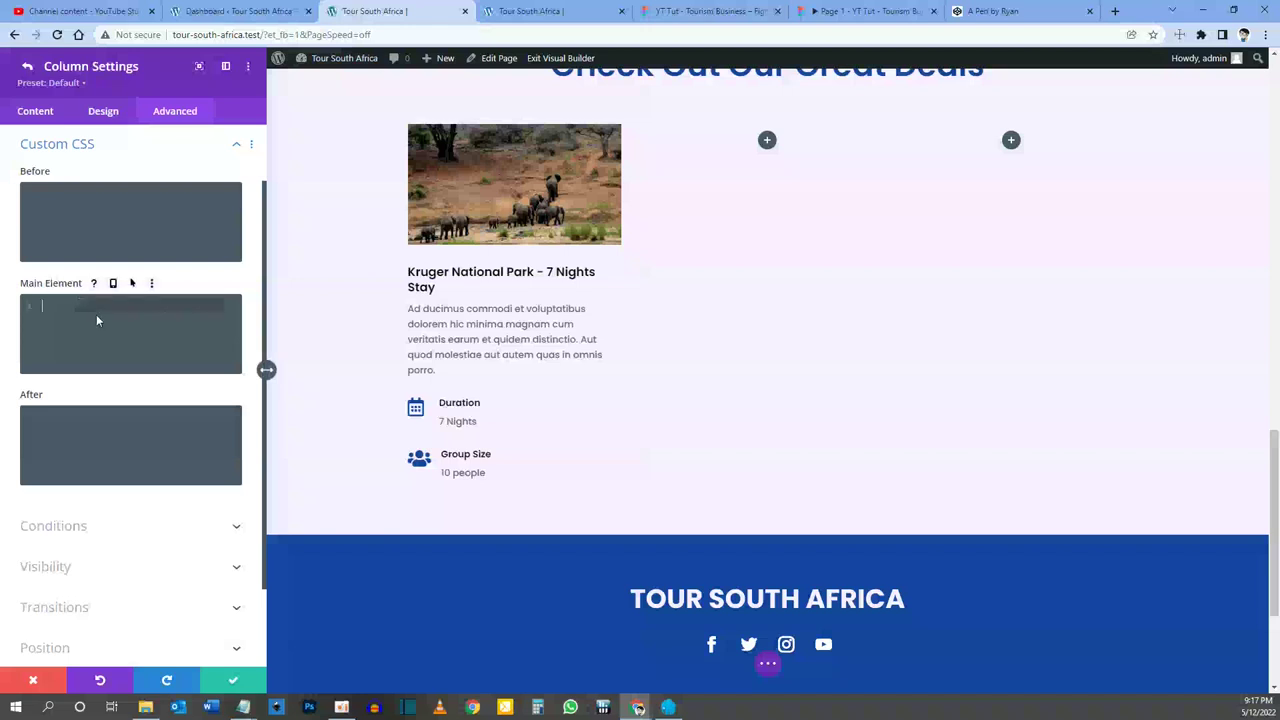
key(ctrl+v)
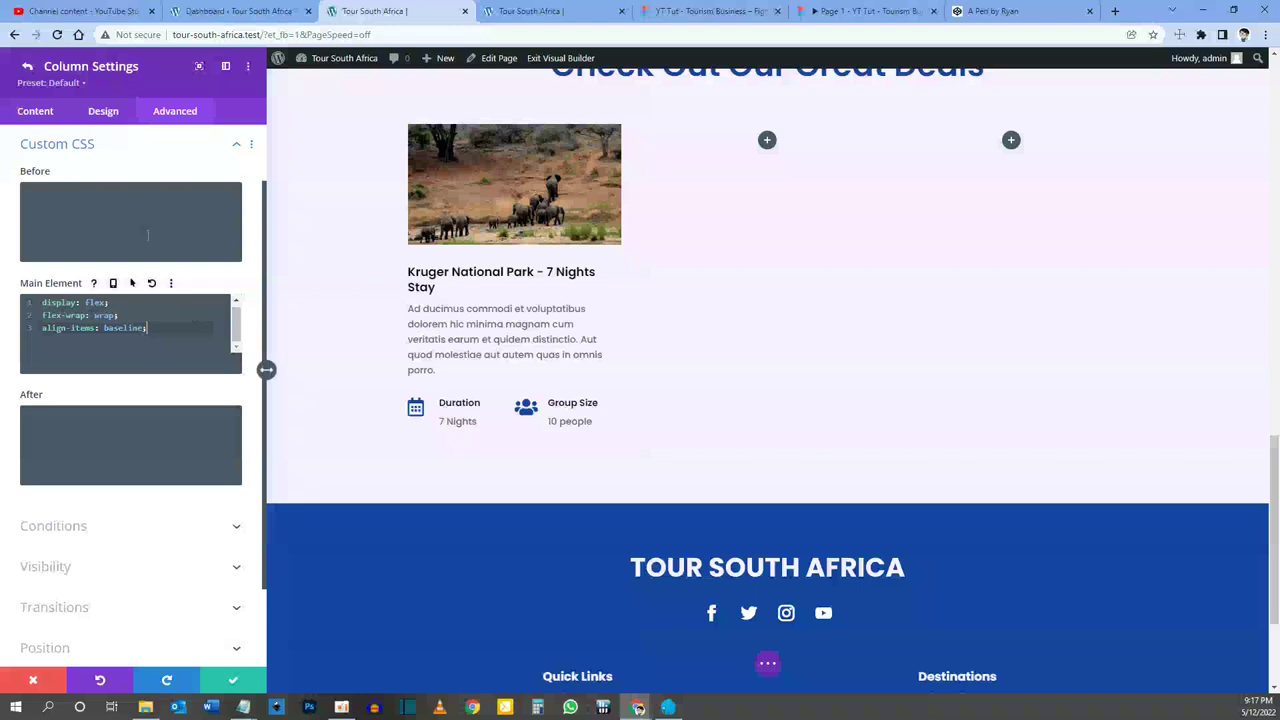
click(27, 66)
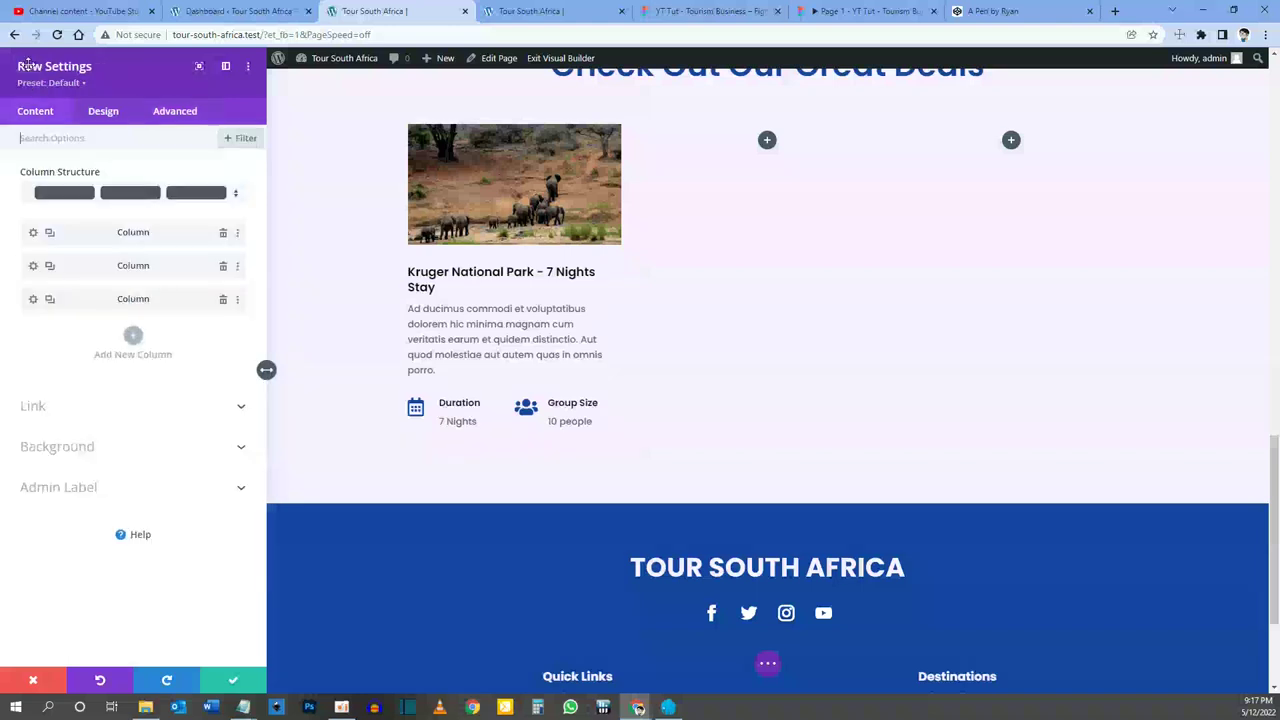
Step: Add the same flex, wrap and baseline-alignment CSS to the second column's main element and return to the row settings
click(34, 268)
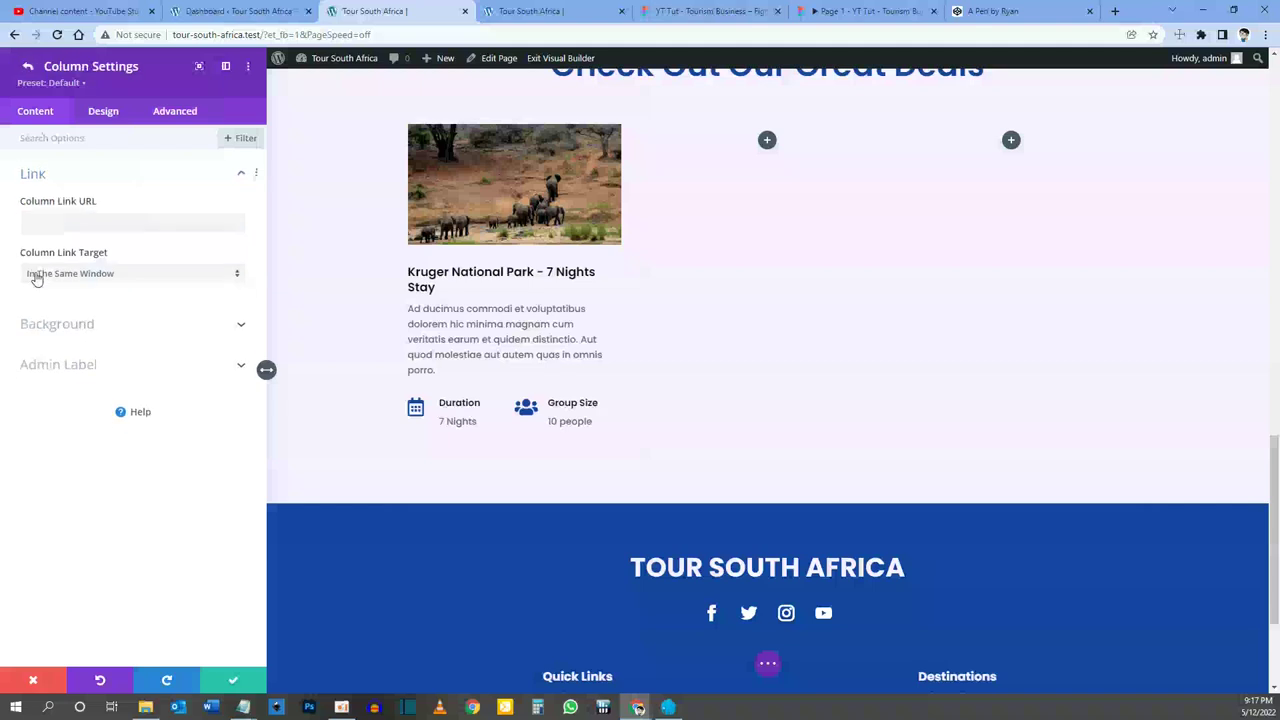
click(167, 119)
click(86, 211)
click(84, 326)
key(ctrl+v)
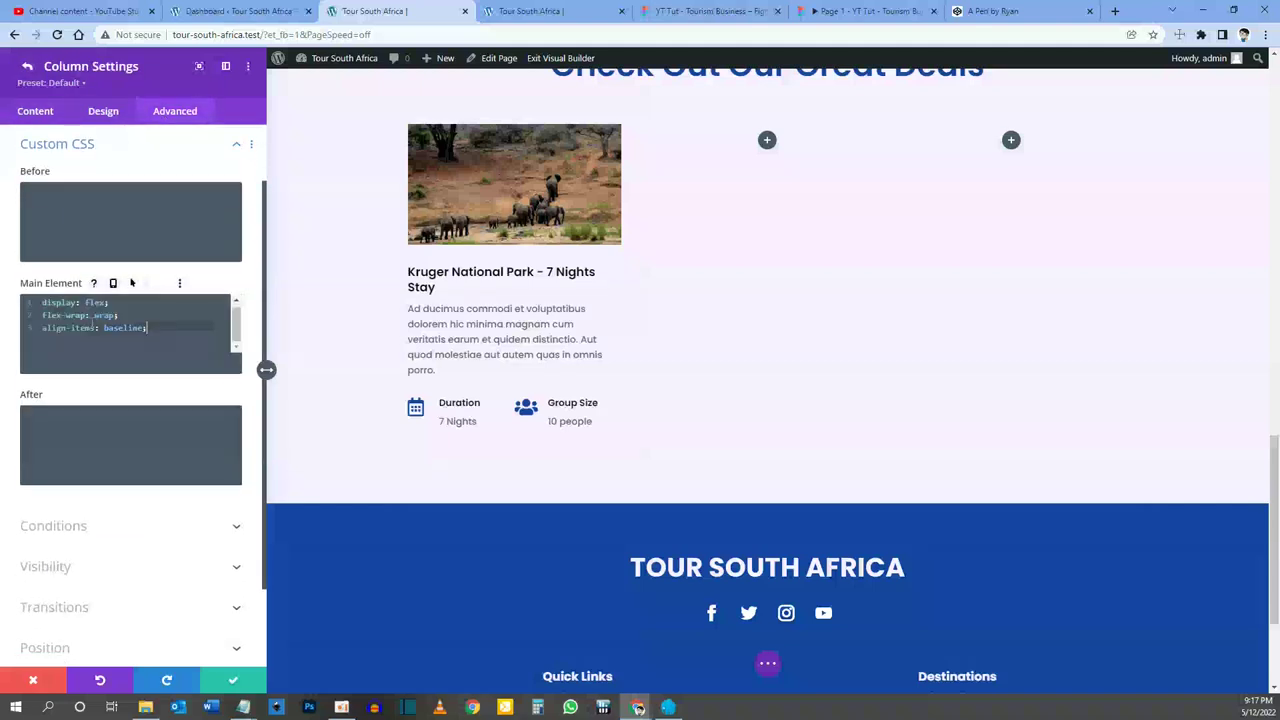
click(28, 70)
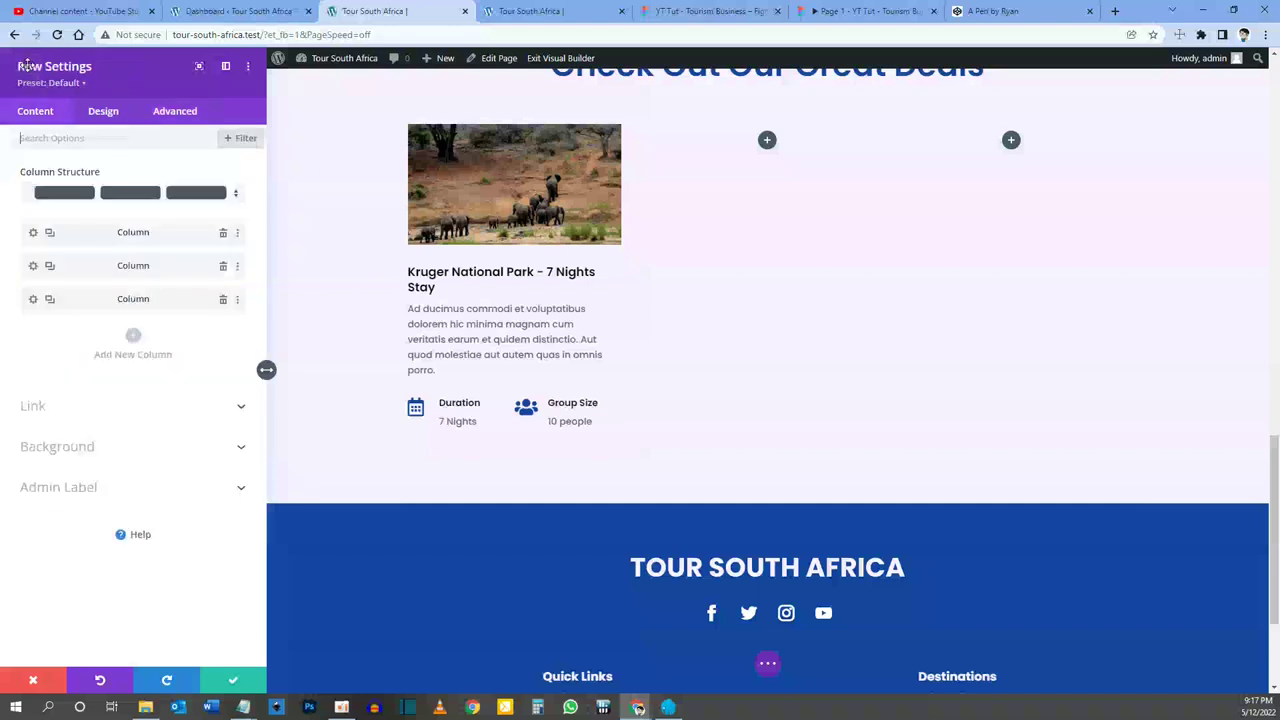
Step: Add the copied flex CSS to the third column's main element and save the column and row settings
click(31, 298)
click(175, 111)
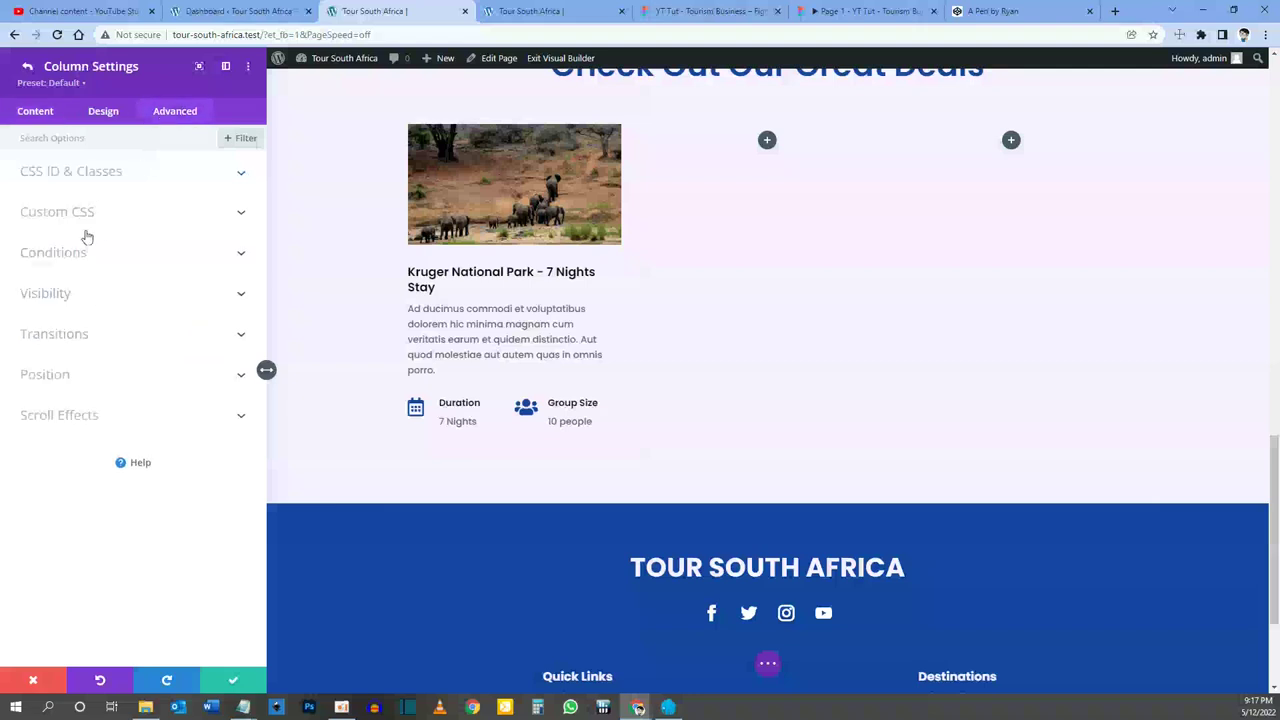
click(73, 216)
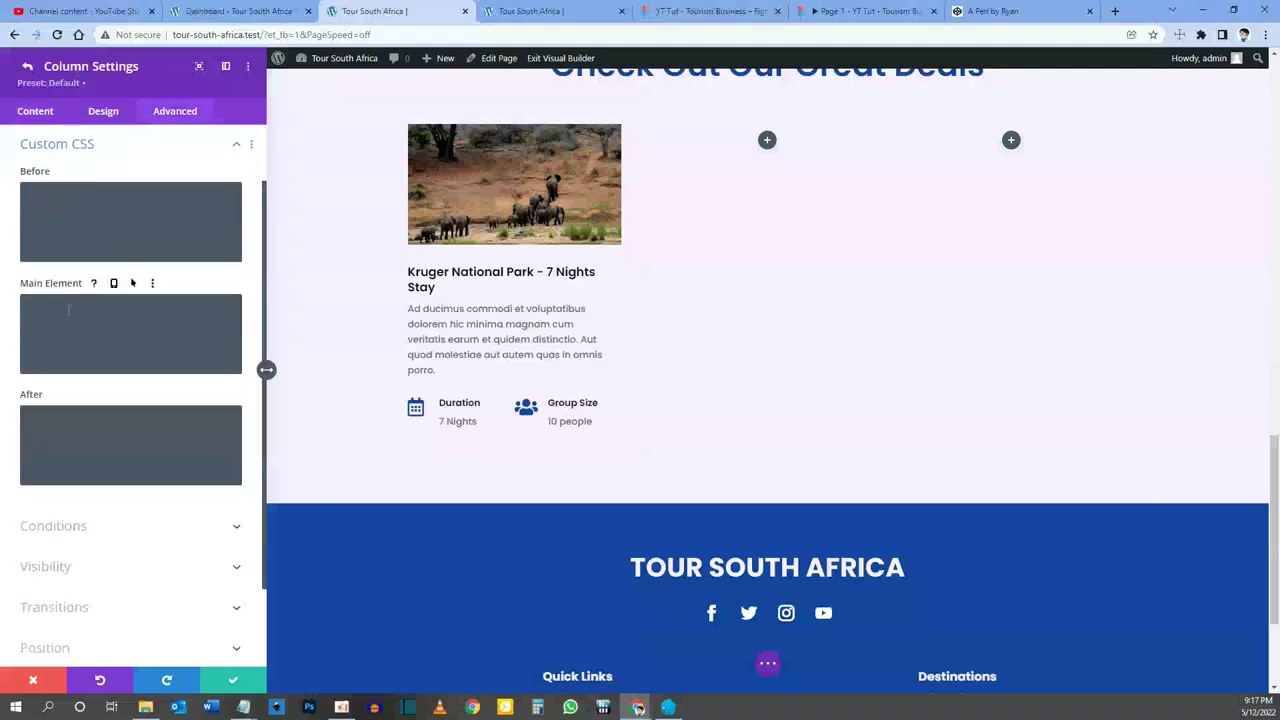
key(ctrl+v)
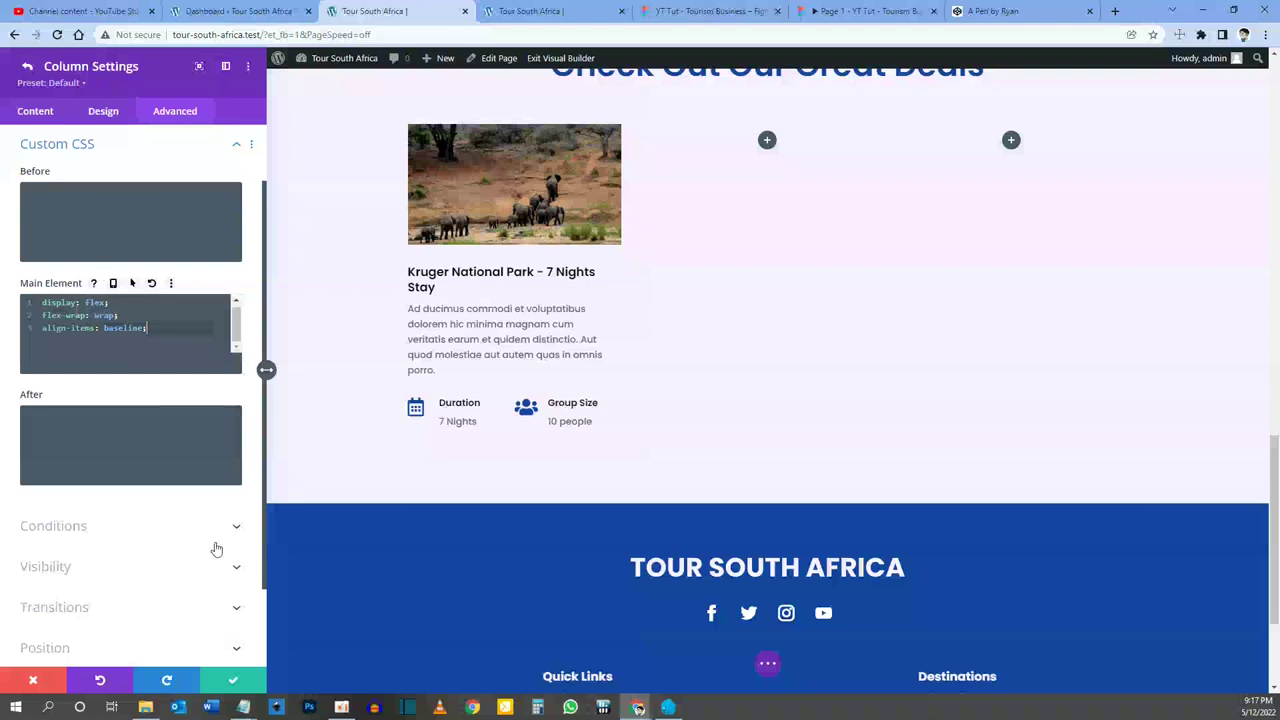
click(233, 680)
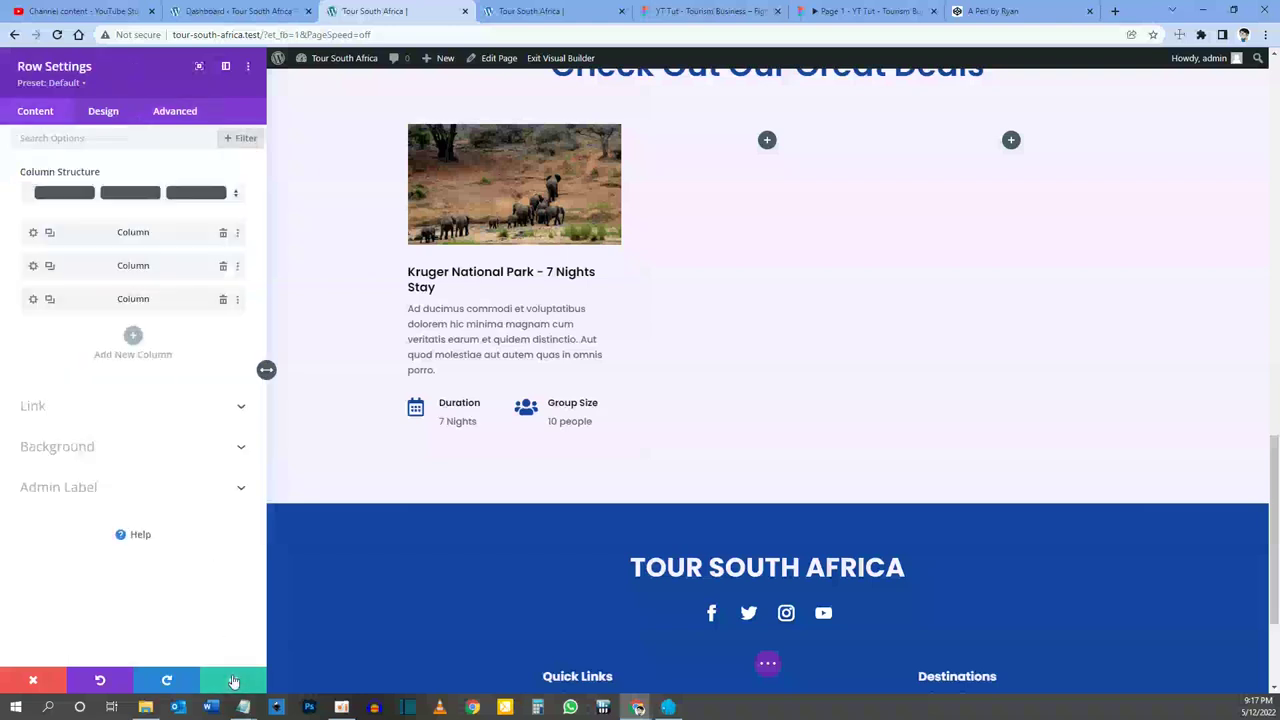
click(233, 680)
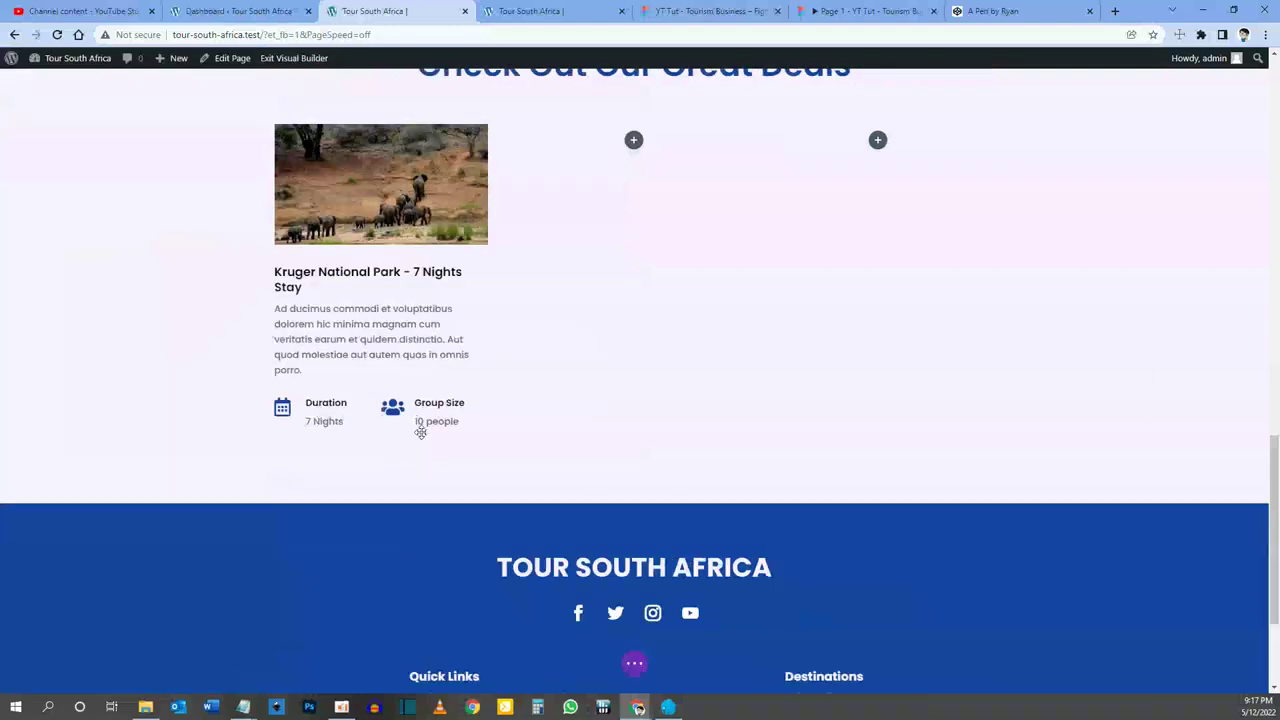
Step: Check the card layout in the Figma prototype and insert a Text module below the Group Size blurb in Divi
click(868, 11)
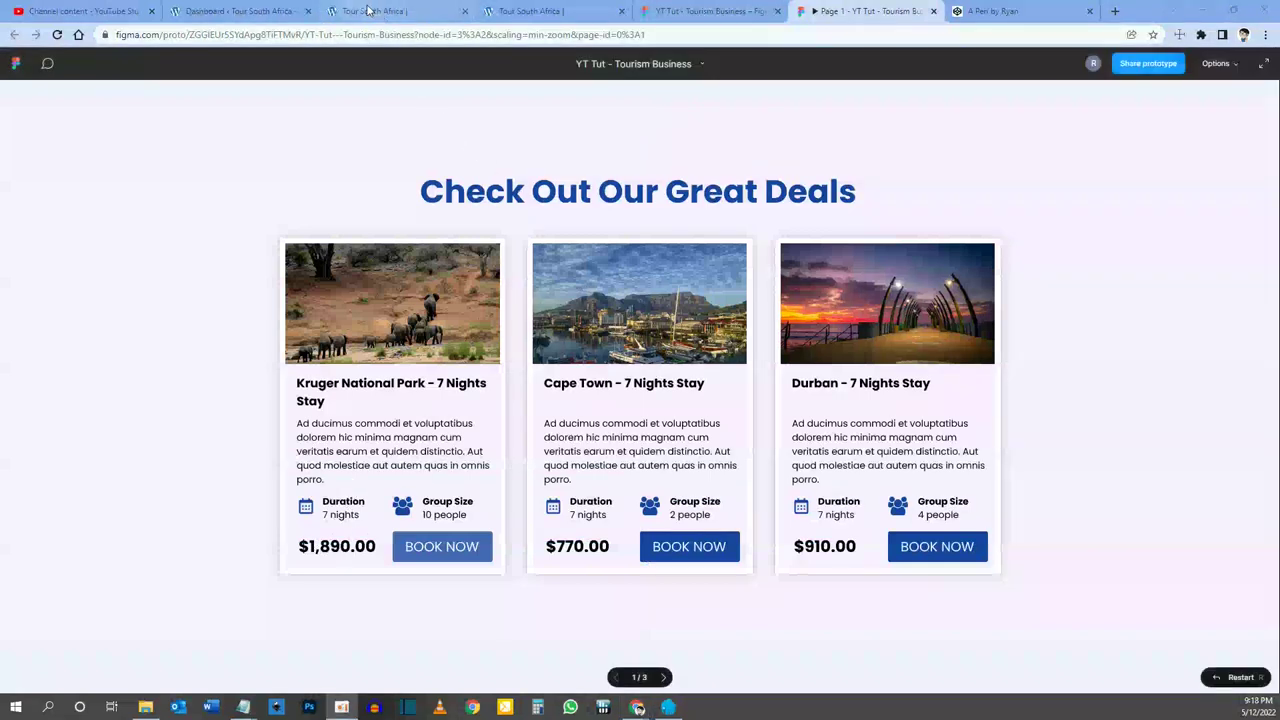
click(370, 11)
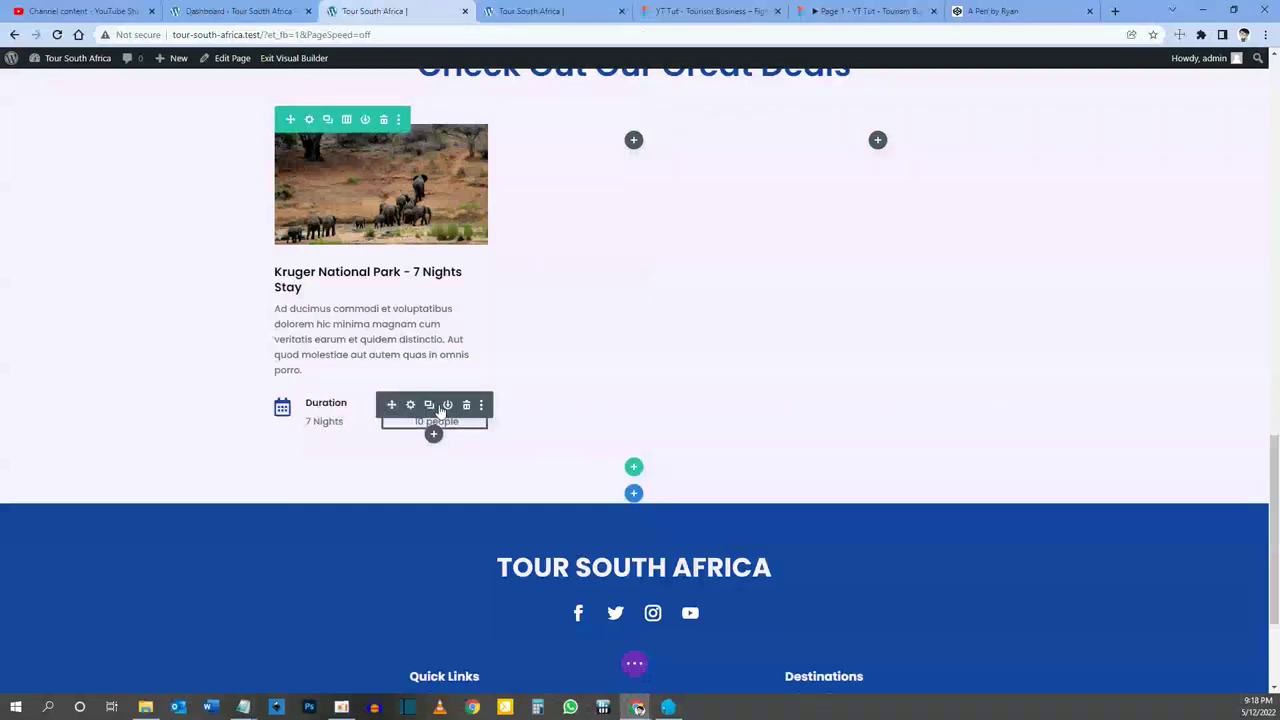
click(433, 437)
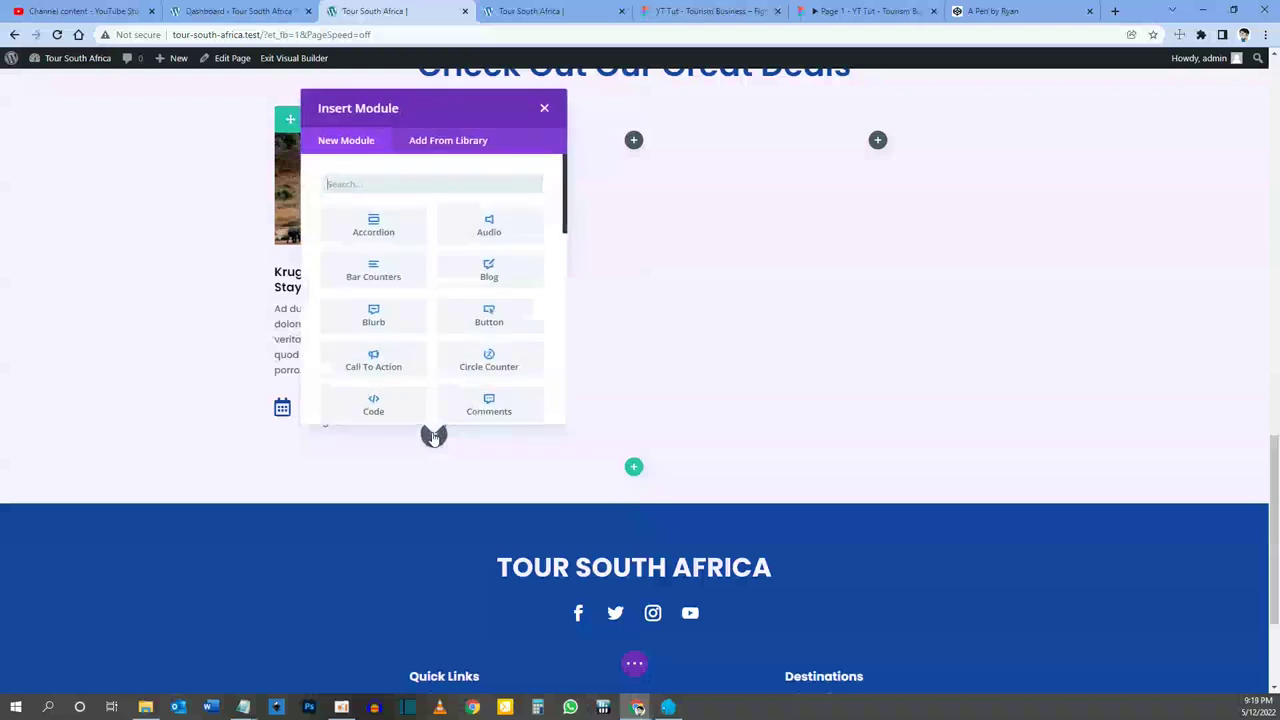
text(text)
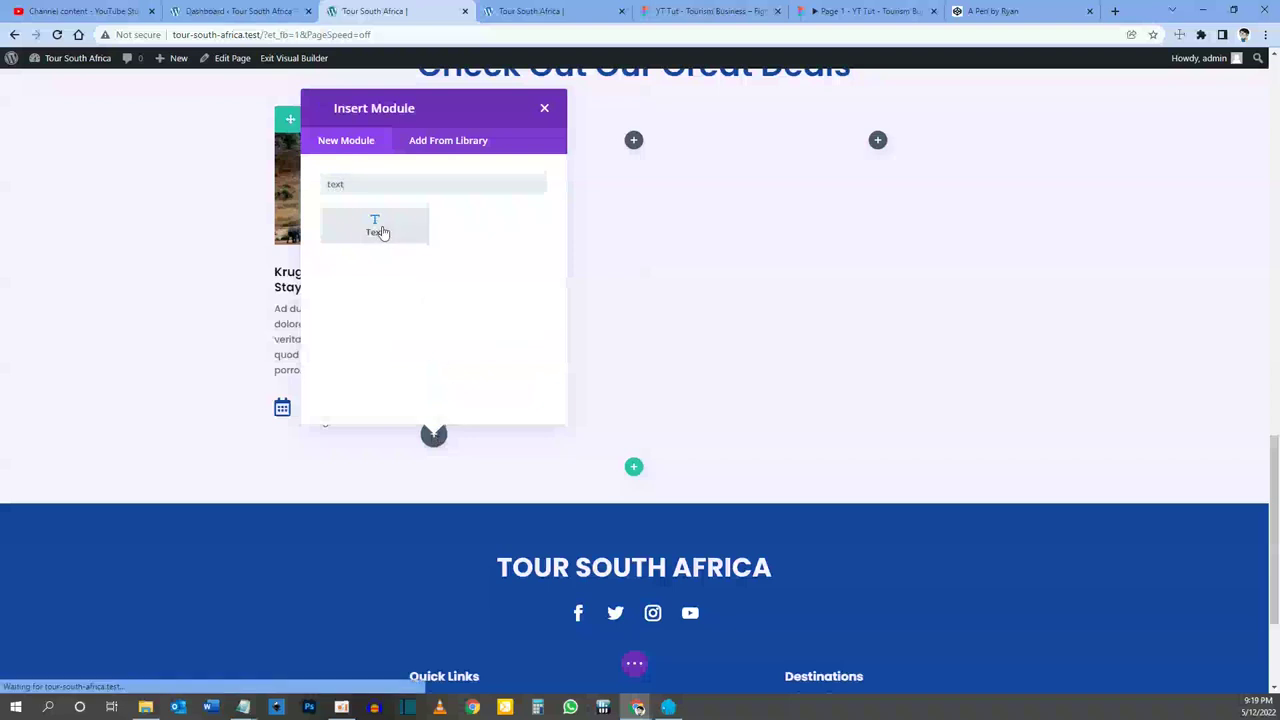
click(377, 227)
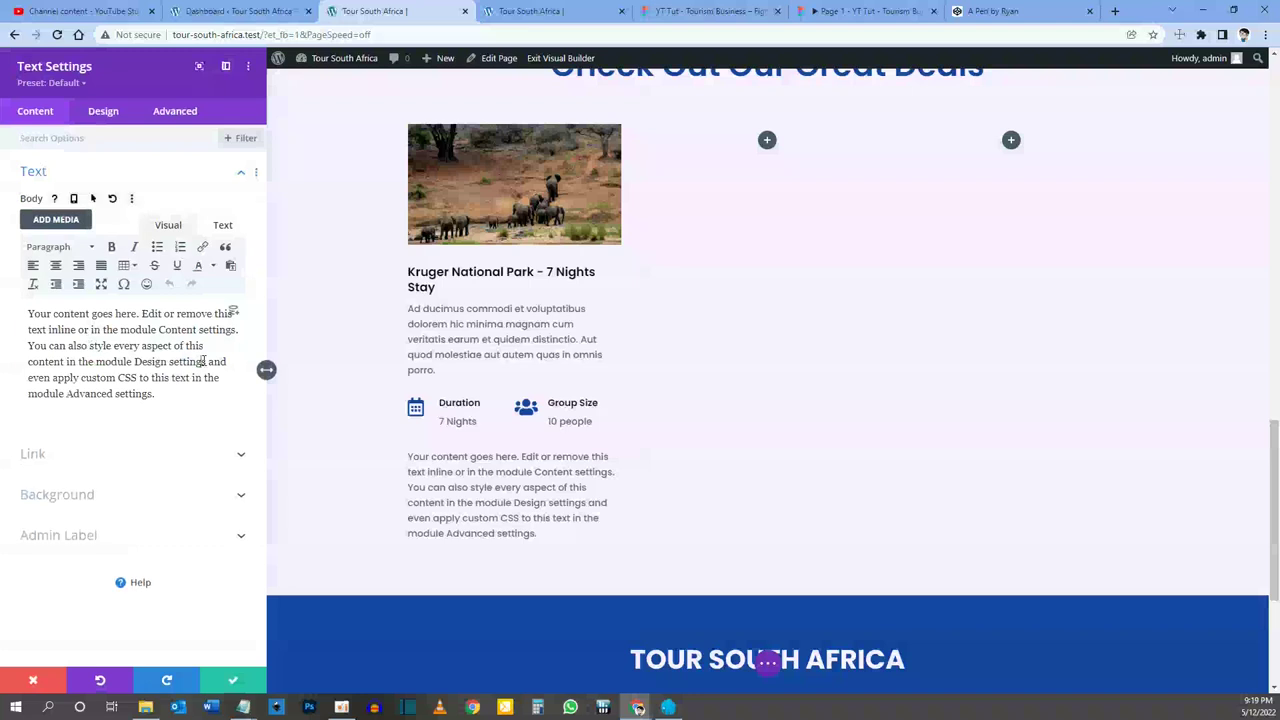
Step: Replace the text module's placeholder content with the Kruger price from the prototype, $1,890.00
triple_click(204, 361)
key(BackSpace)
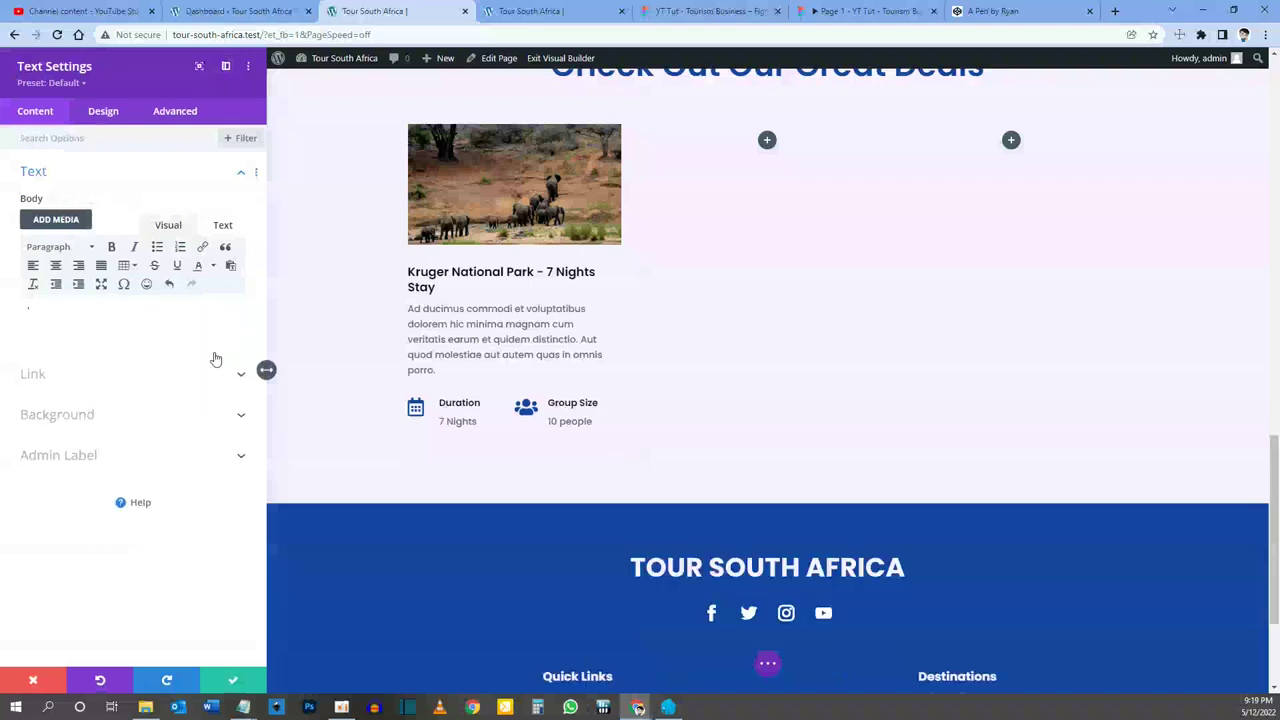
click(845, 10)
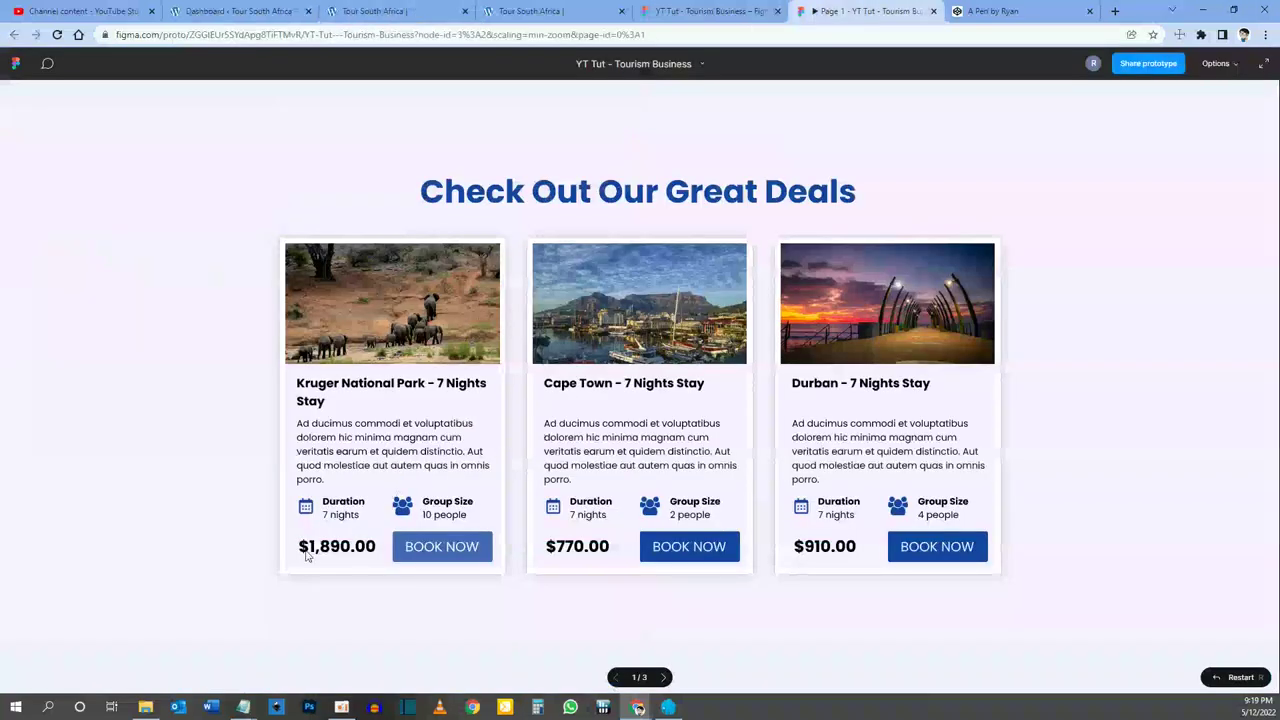
click(375, 11)
text(1,890.00)
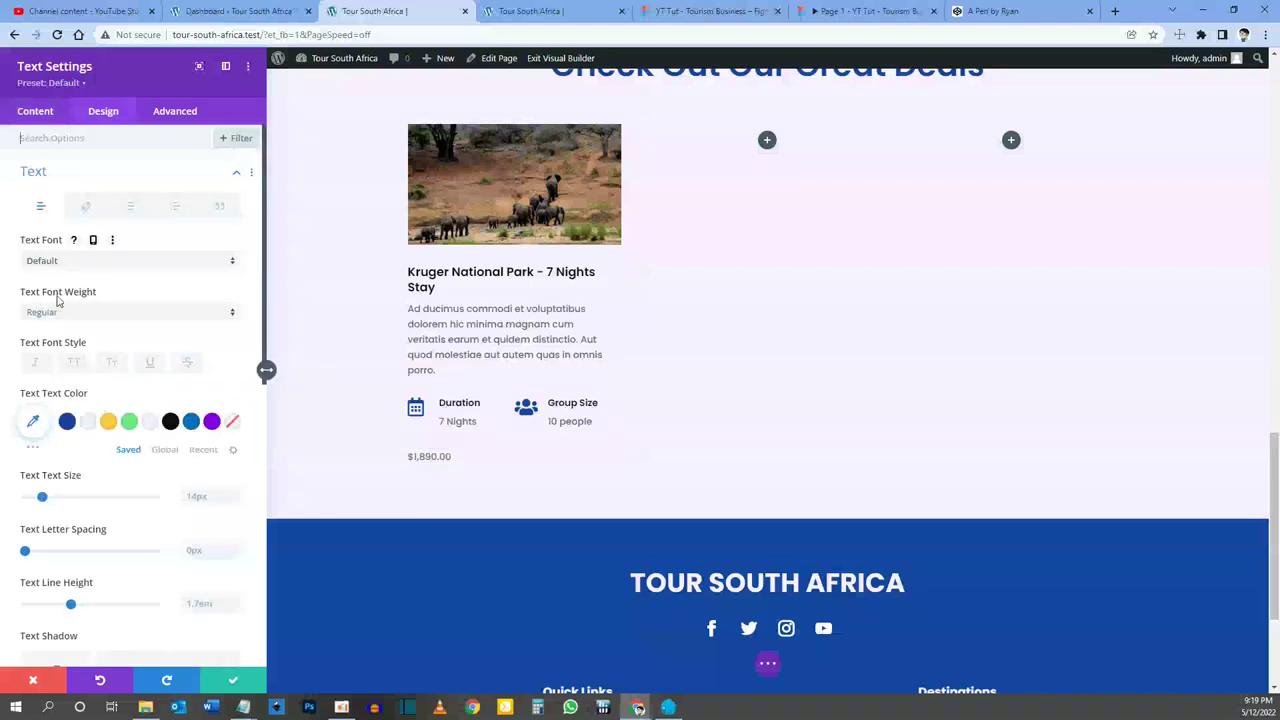
Step: Compare the price with the Figma prototype, then set its font weight to Bold and its text color to black
click(855, 12)
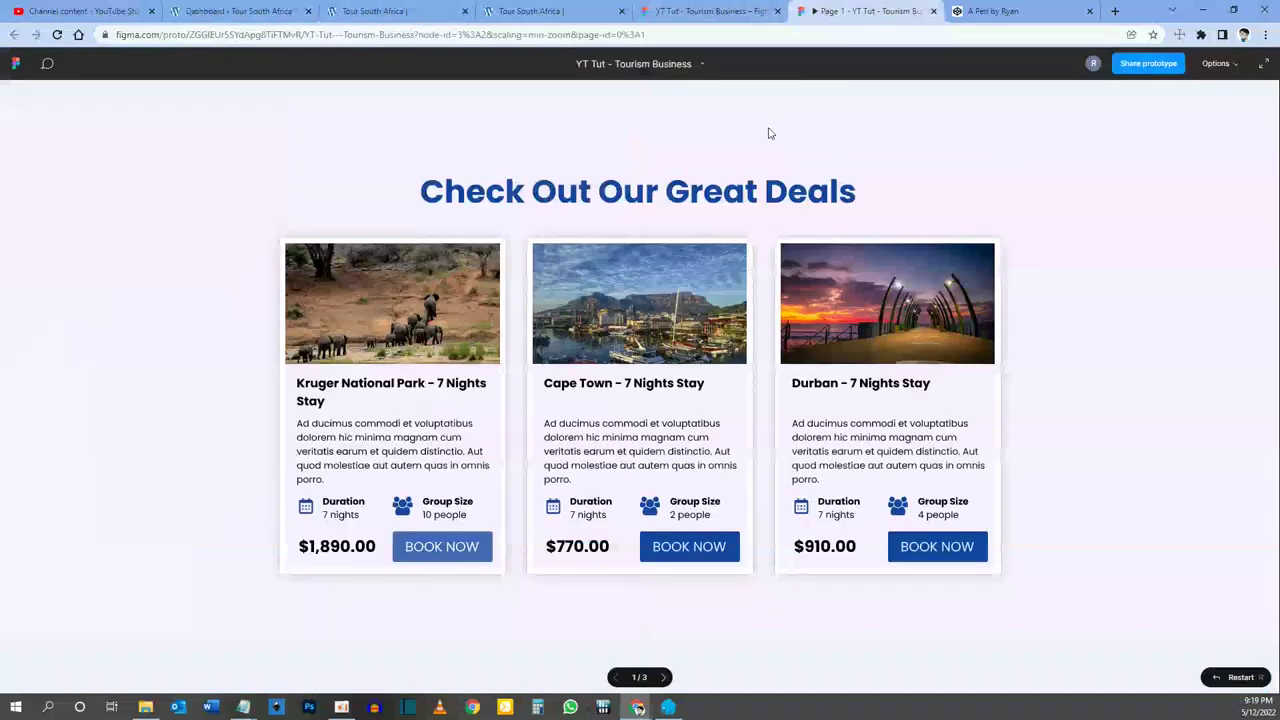
click(410, 11)
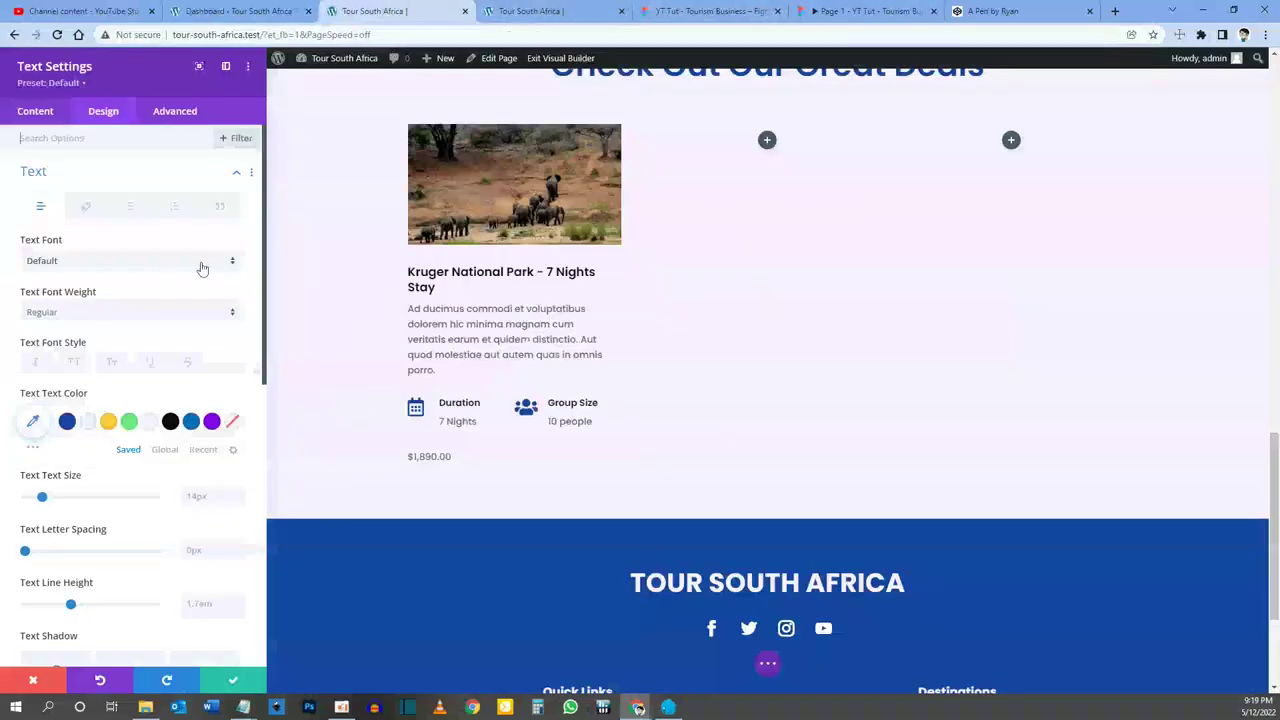
click(93, 318)
click(94, 320)
click(103, 322)
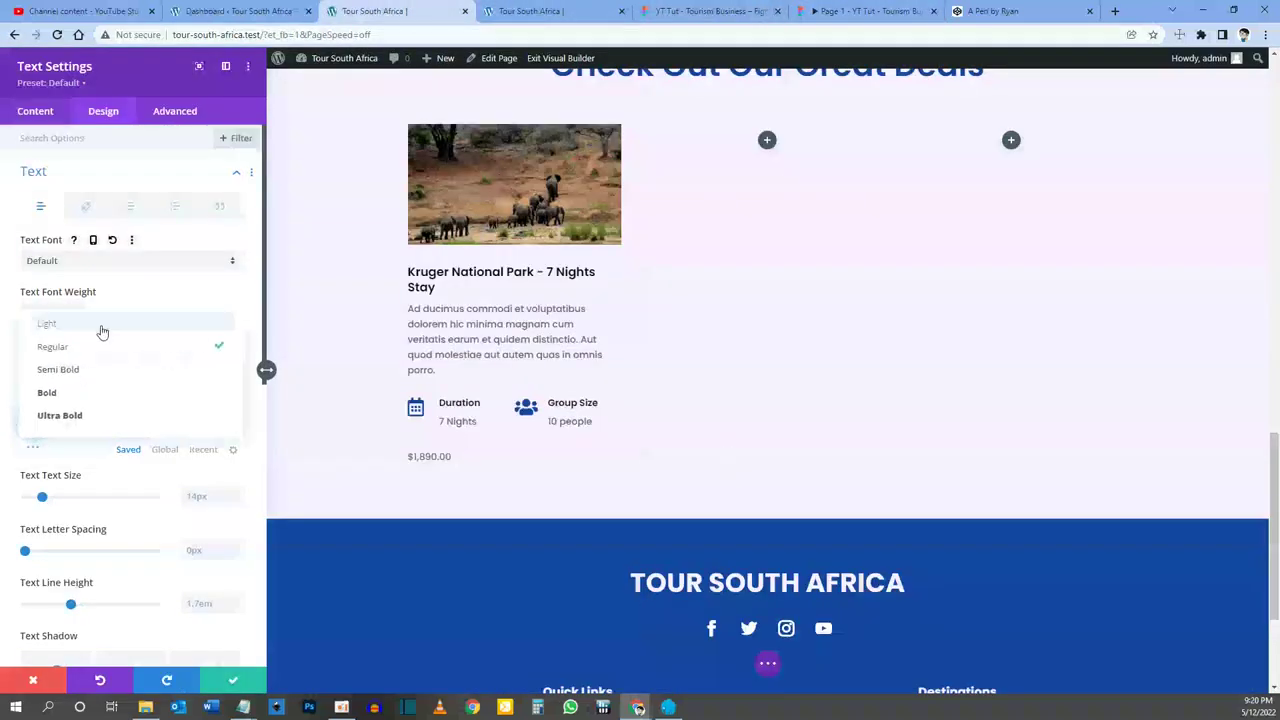
click(85, 392)
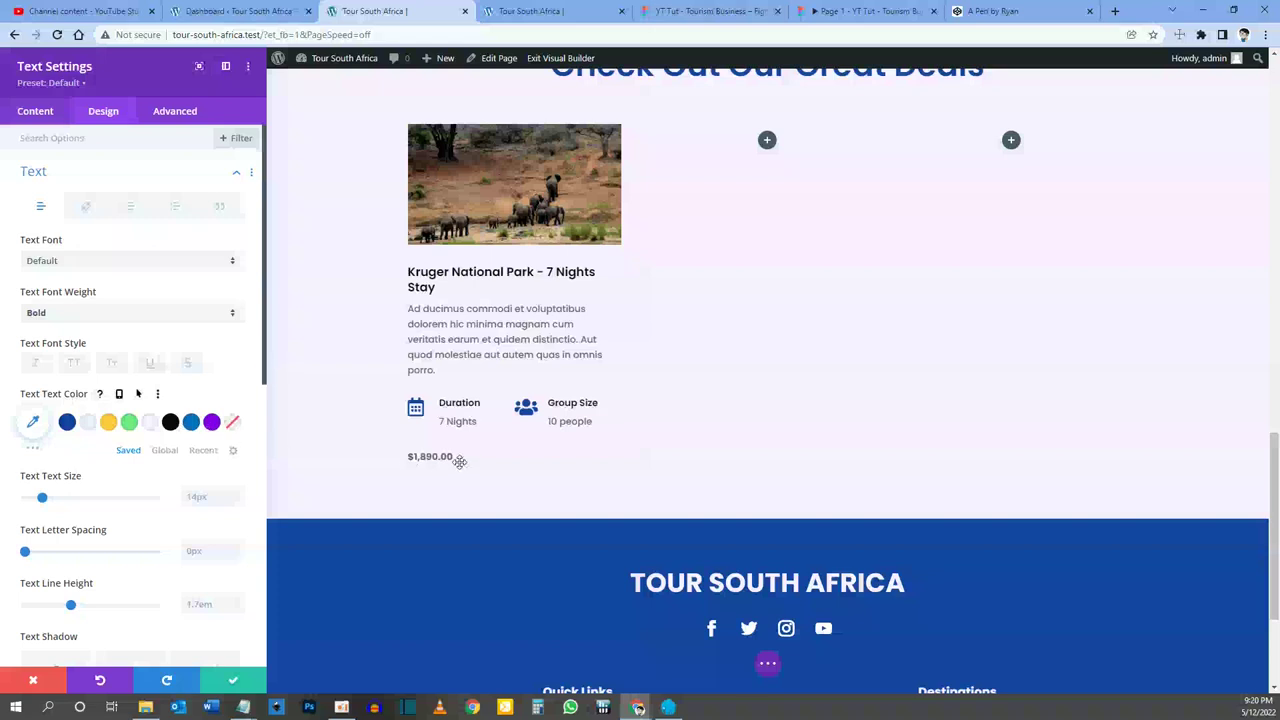
click(170, 422)
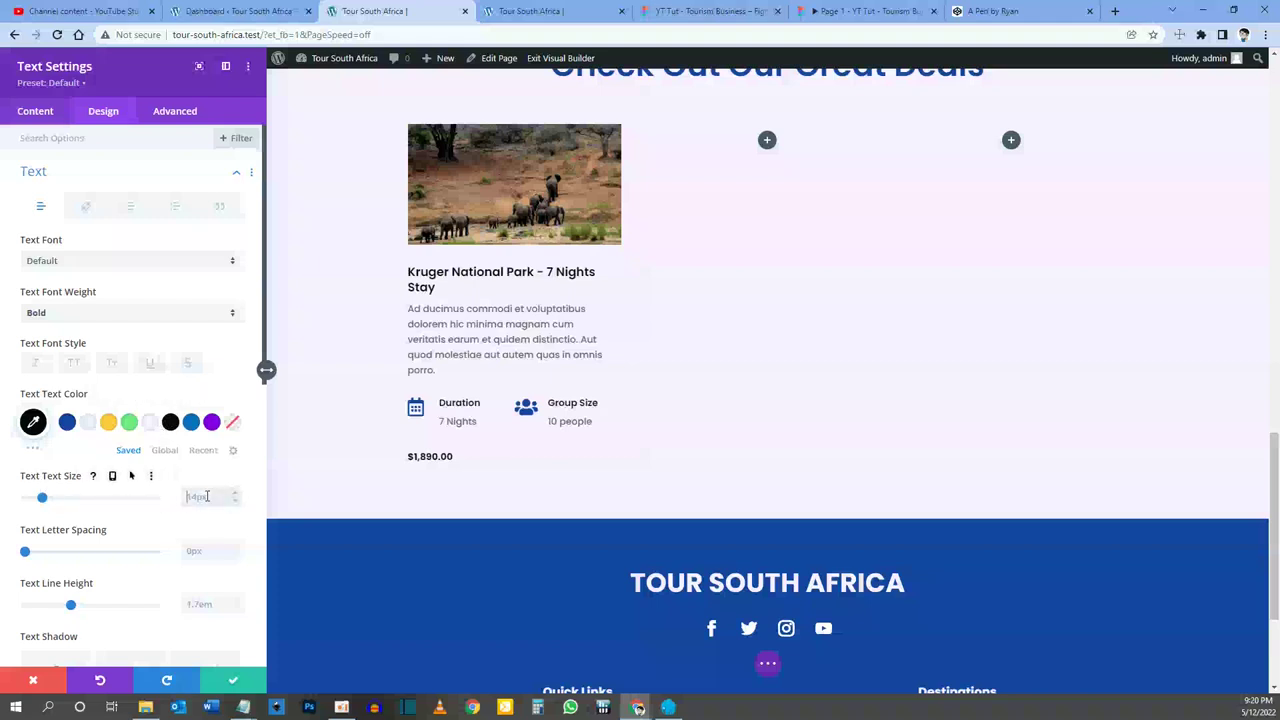
Step: Set the price text size to 24px on desktop and 20px on phone, check it against the prototype, and save the module
click(114, 478)
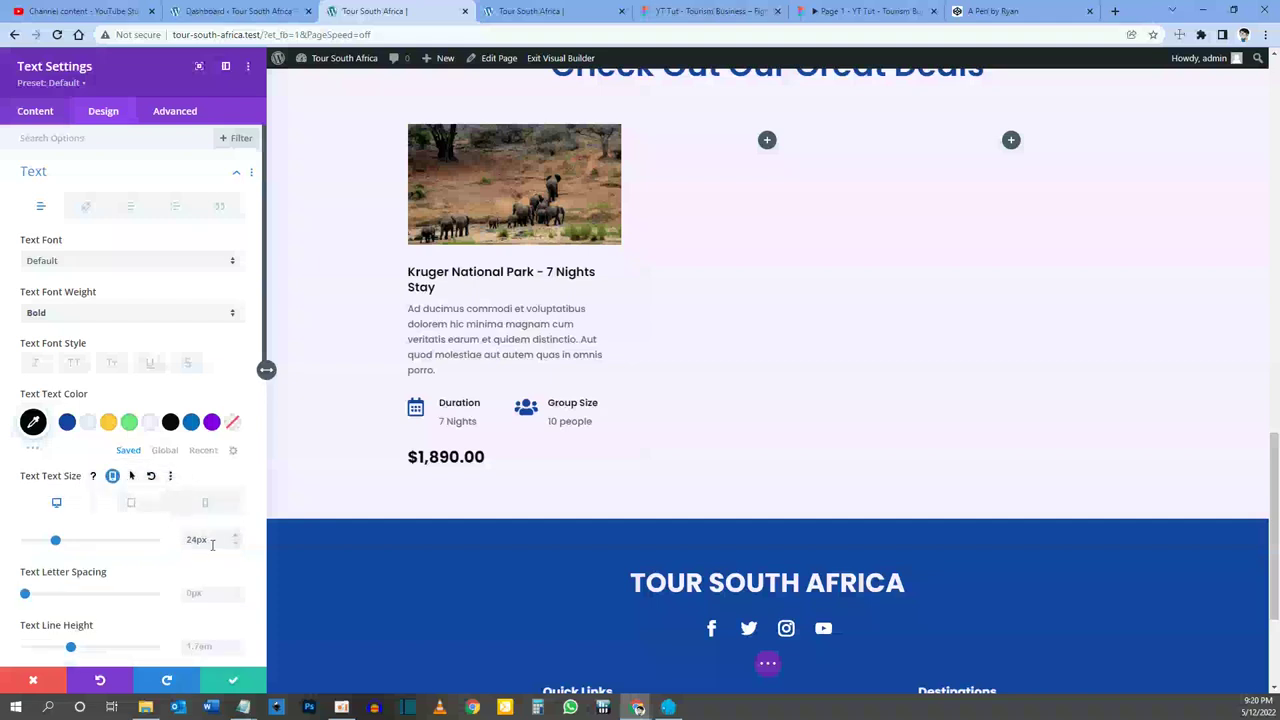
click(205, 502)
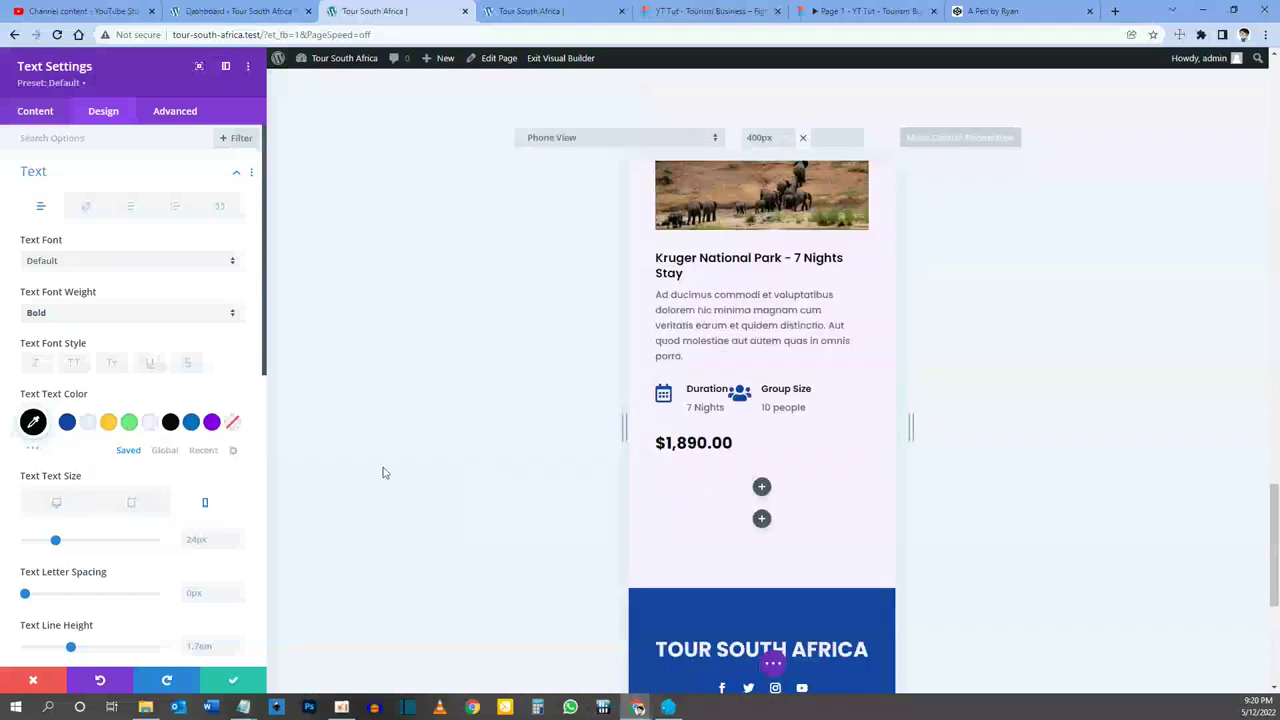
click(205, 539)
text(20px)
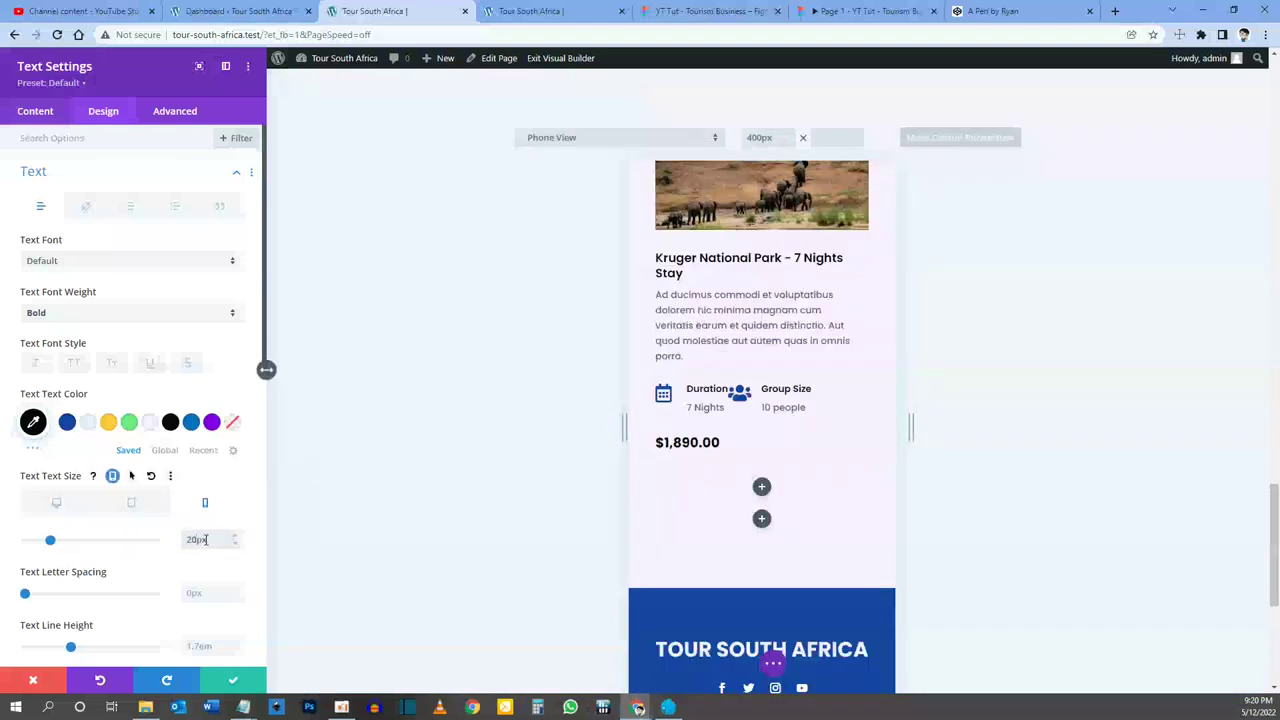
click(131, 502)
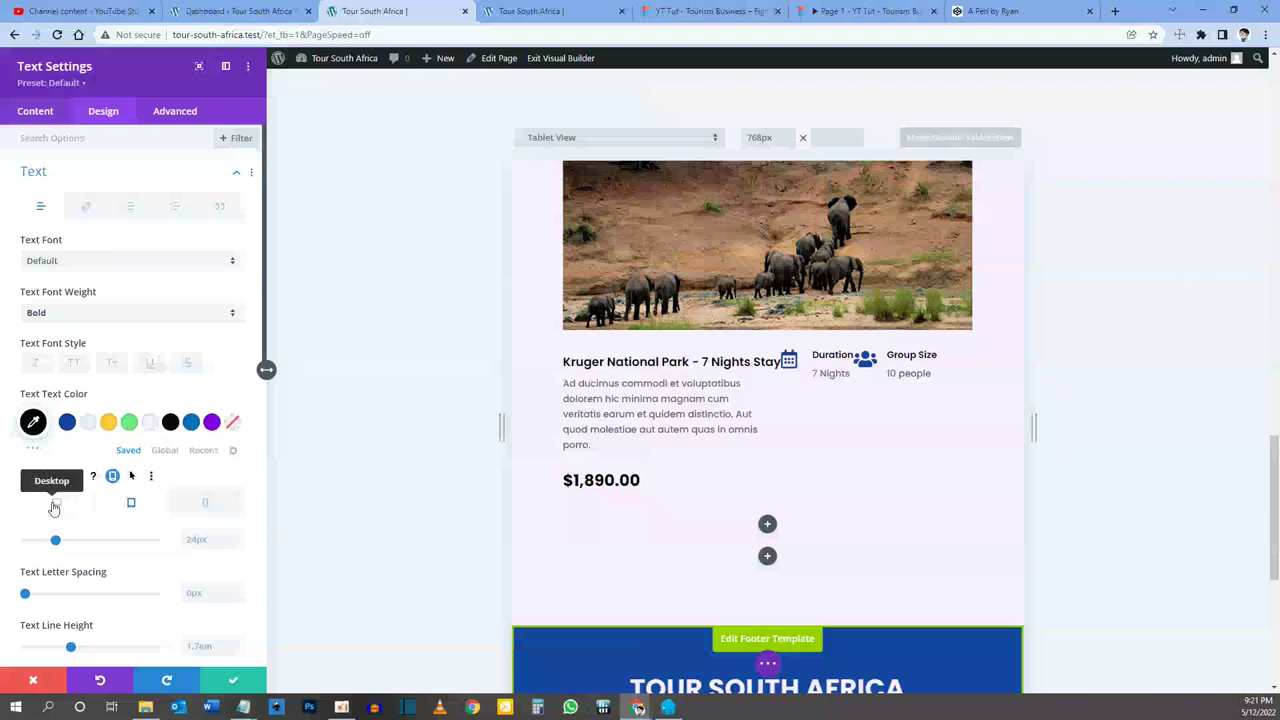
click(54, 506)
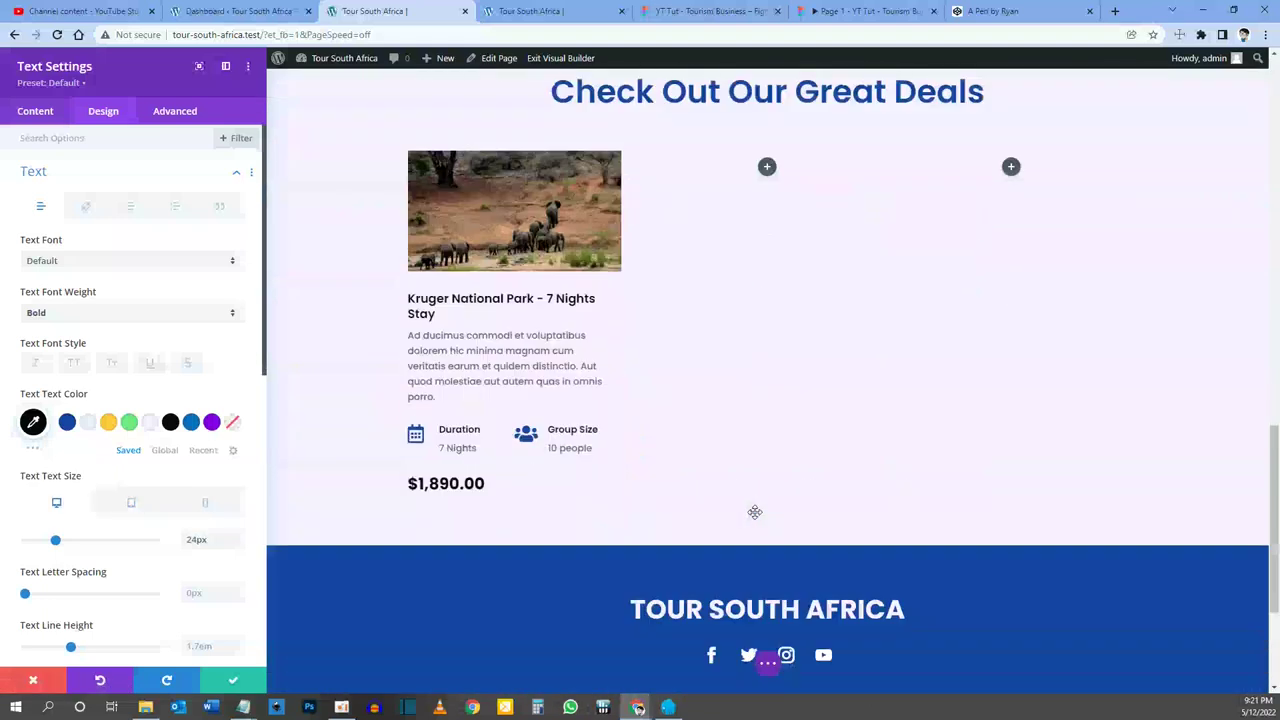
click(848, 13)
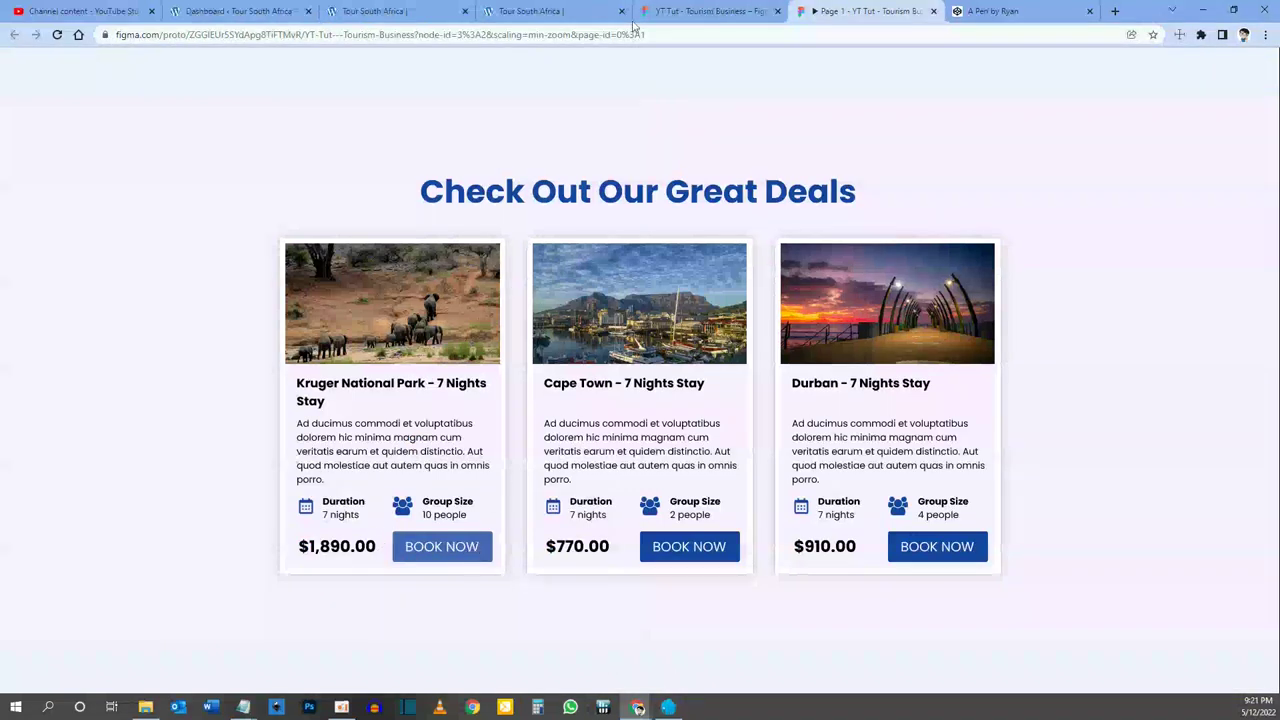
click(378, 11)
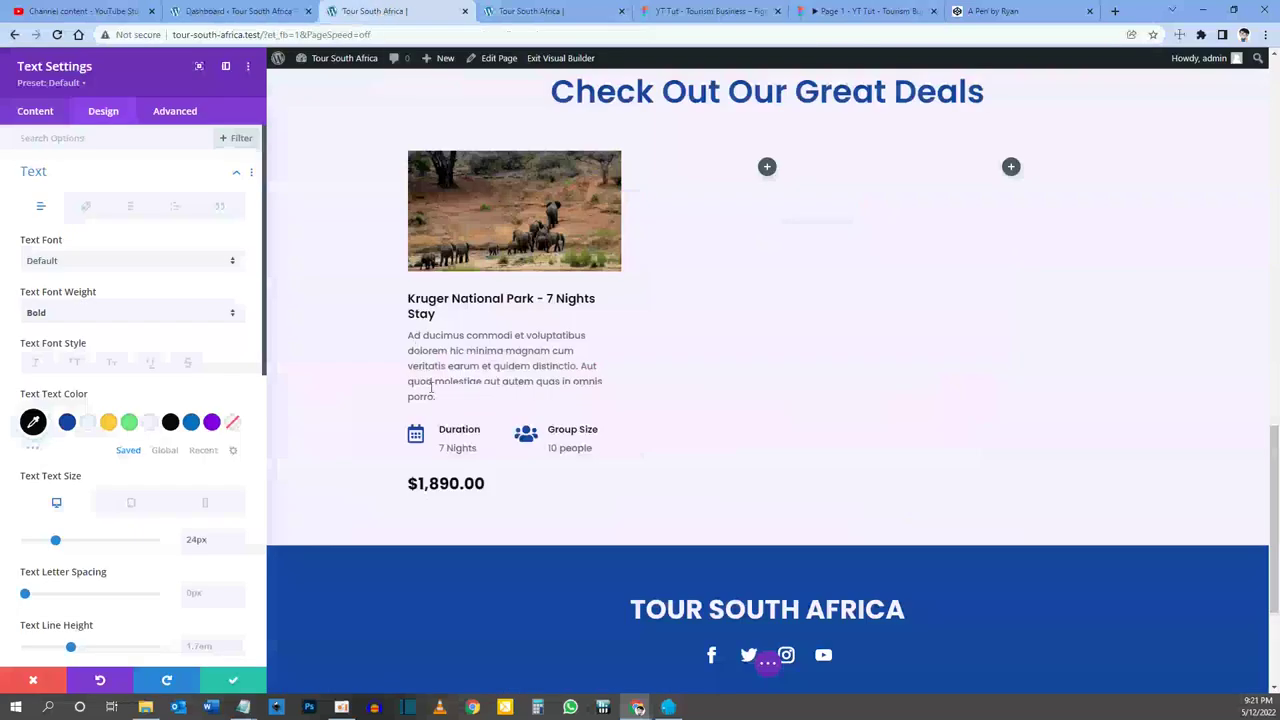
click(234, 684)
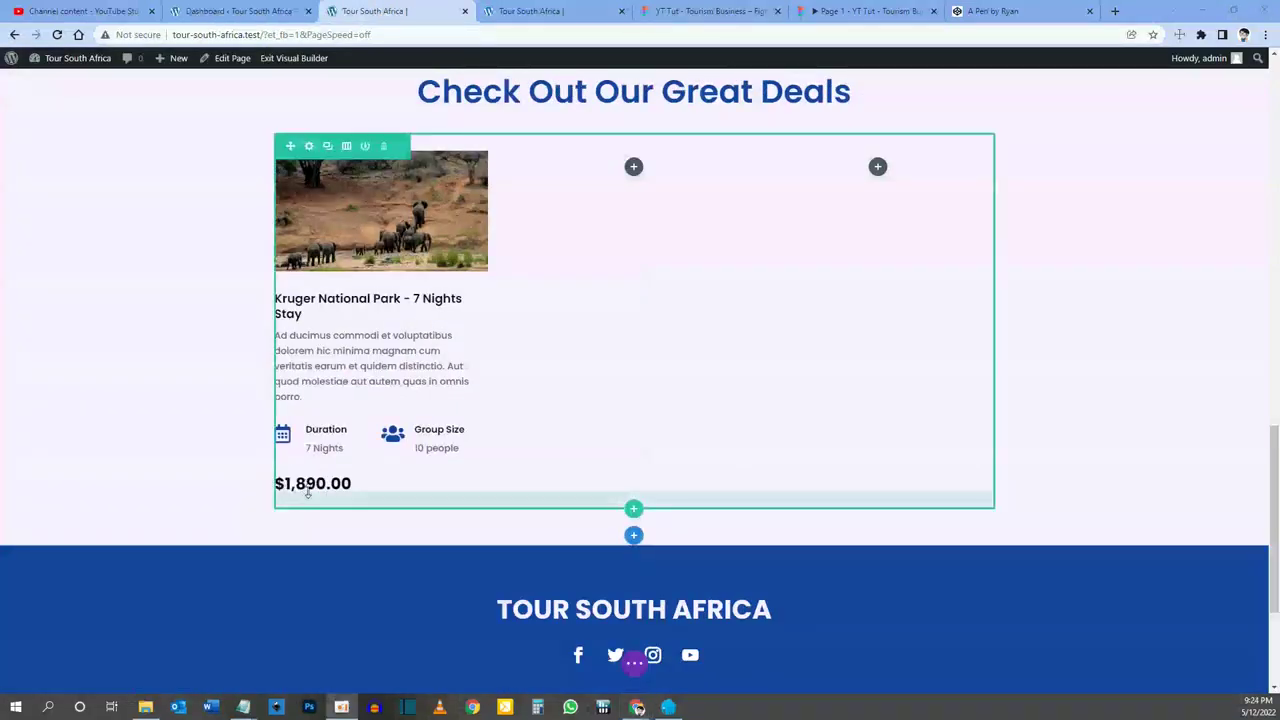
Step: Set the price text module's width to 50% and save its settings
mouse_move(308, 486)
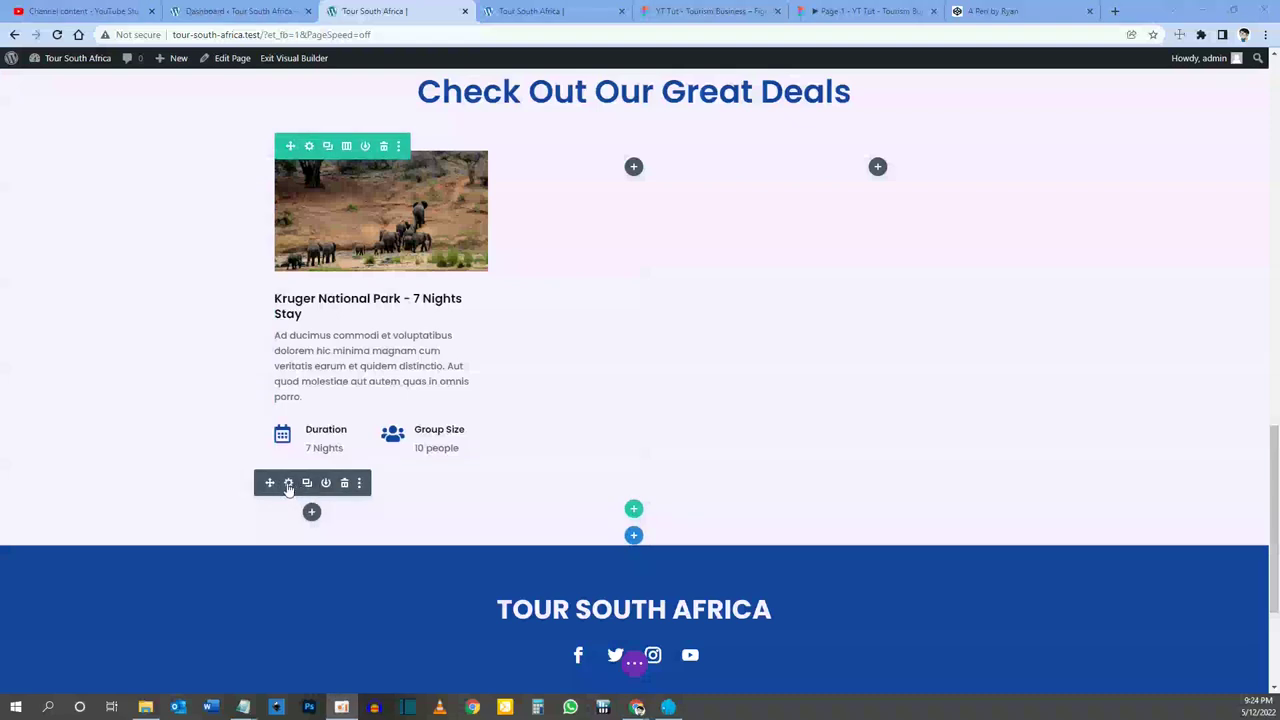
click(288, 483)
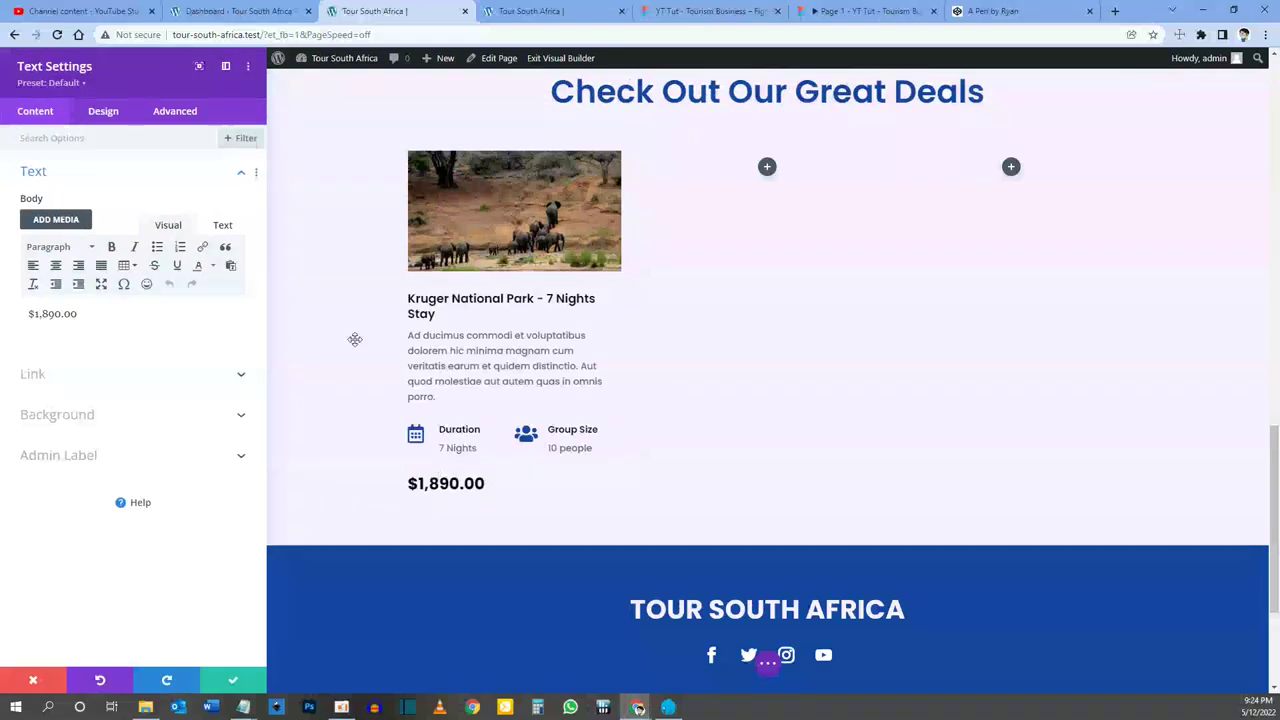
click(105, 113)
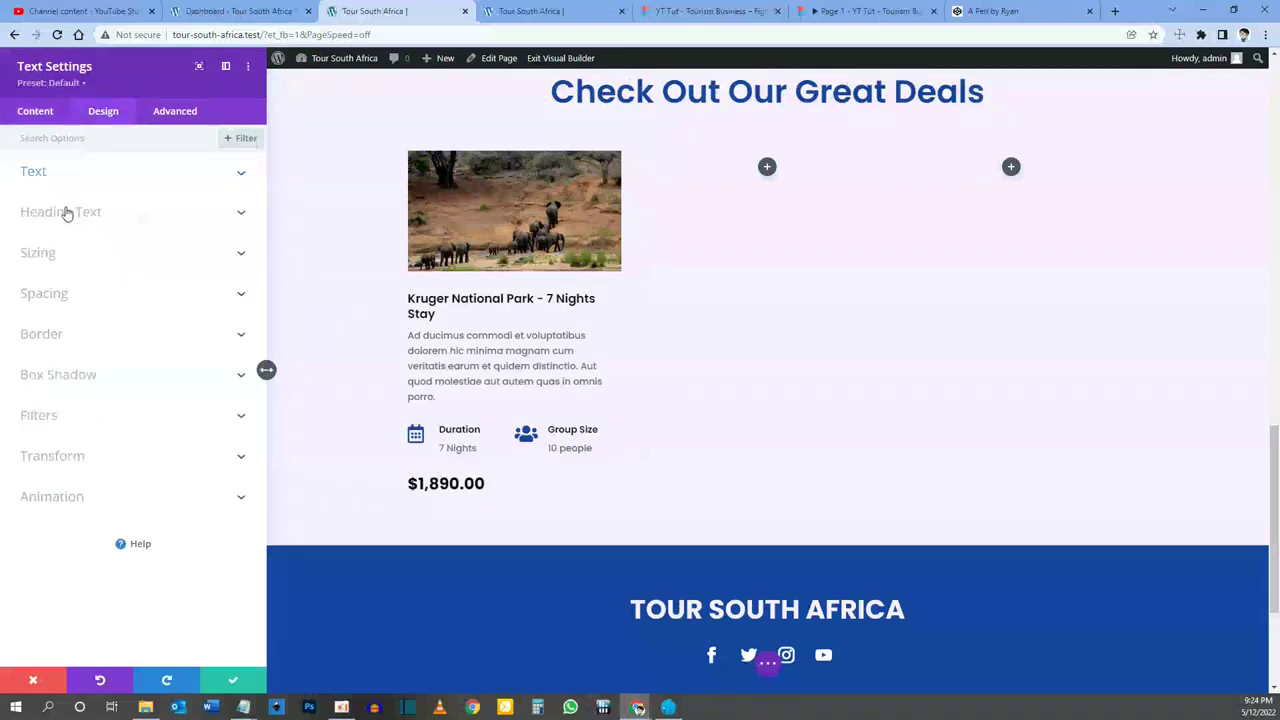
click(56, 253)
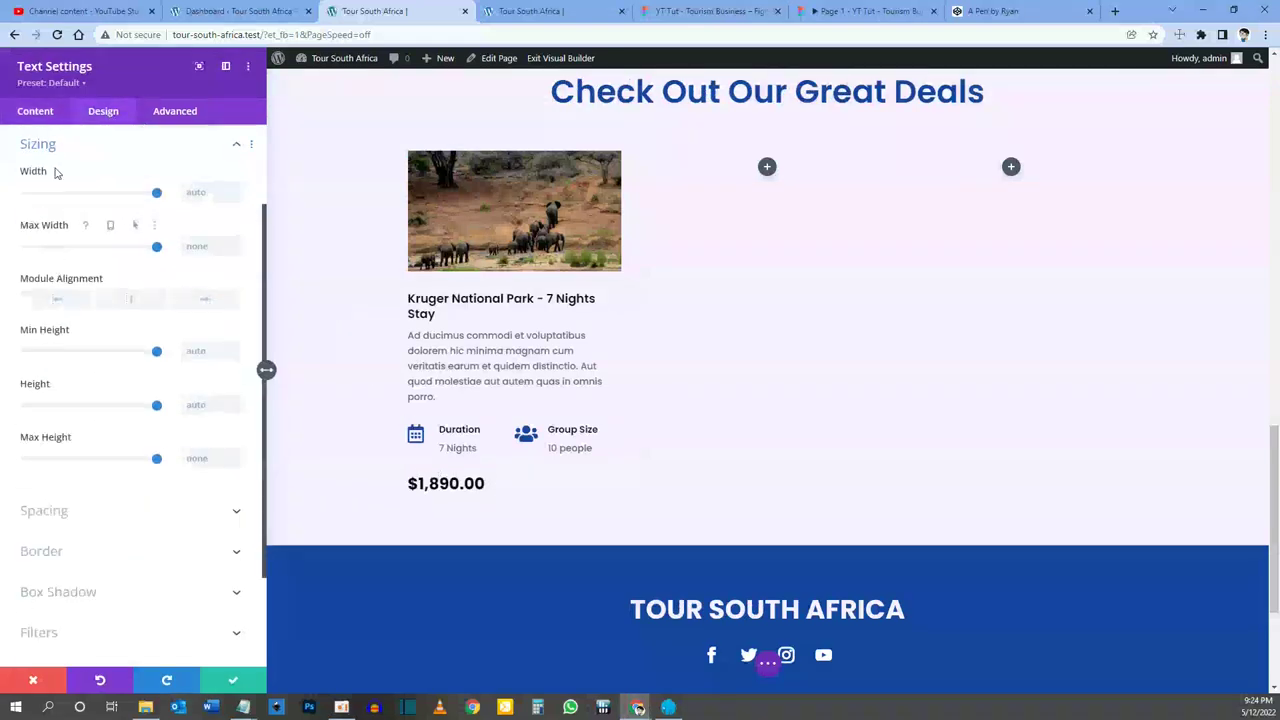
click(212, 196)
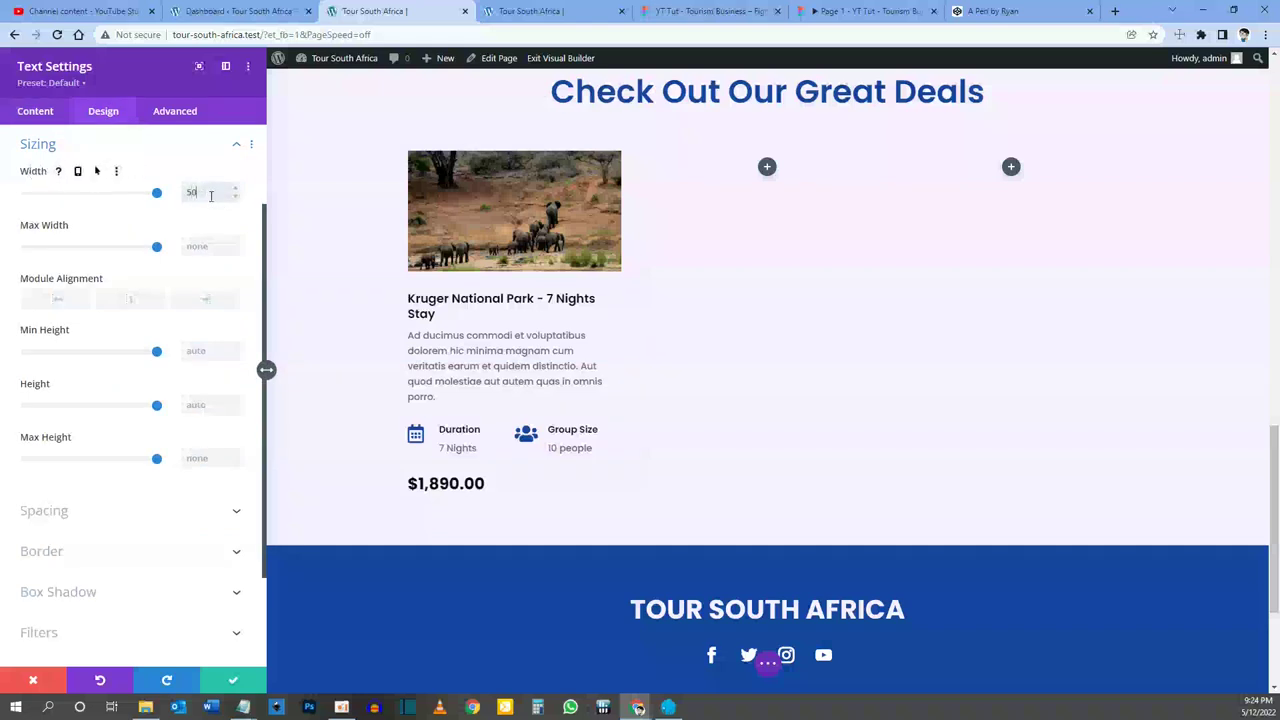
text(50%)
click(233, 681)
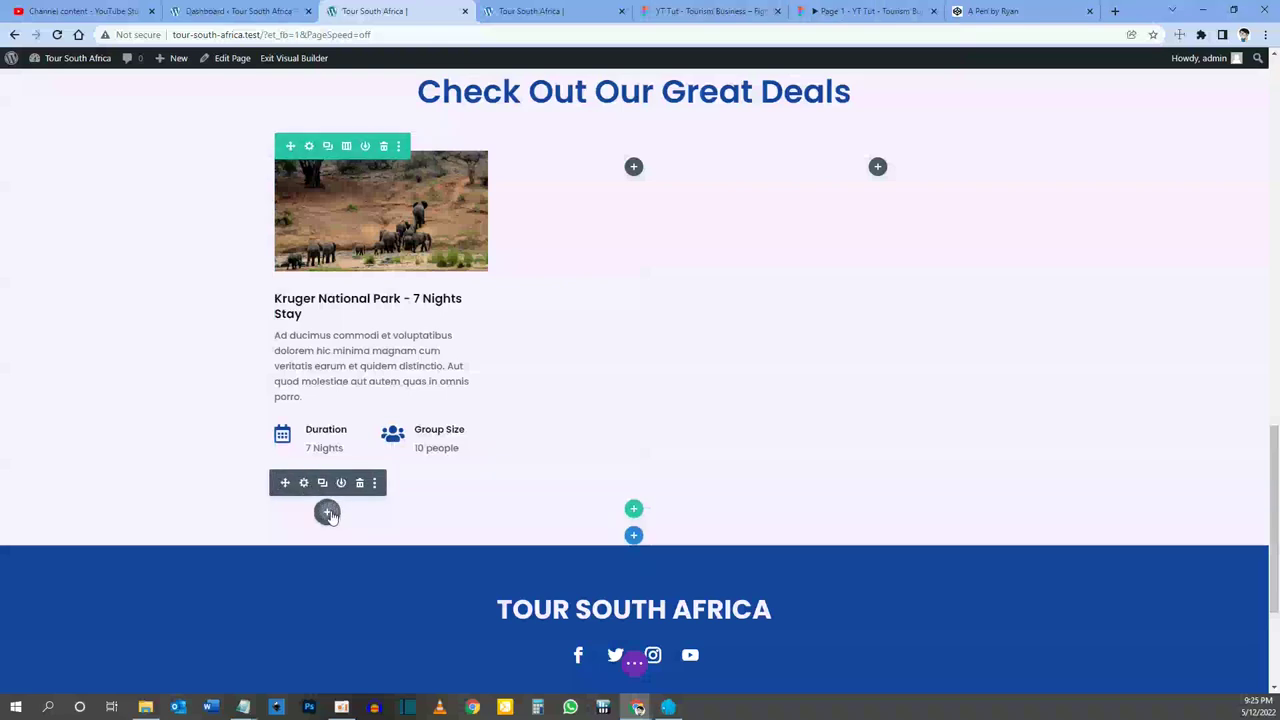
Step: Insert a Button module after the price in the Kruger card and set its text to "Book Now"
click(327, 513)
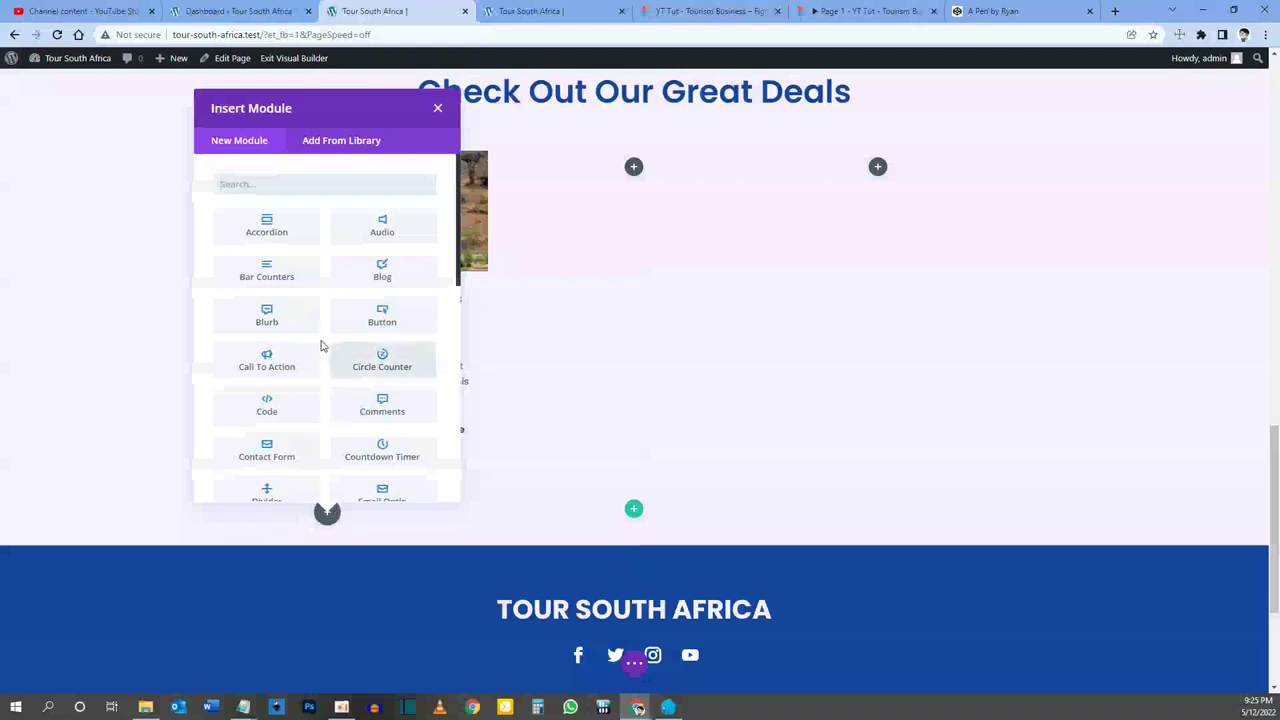
text(button)
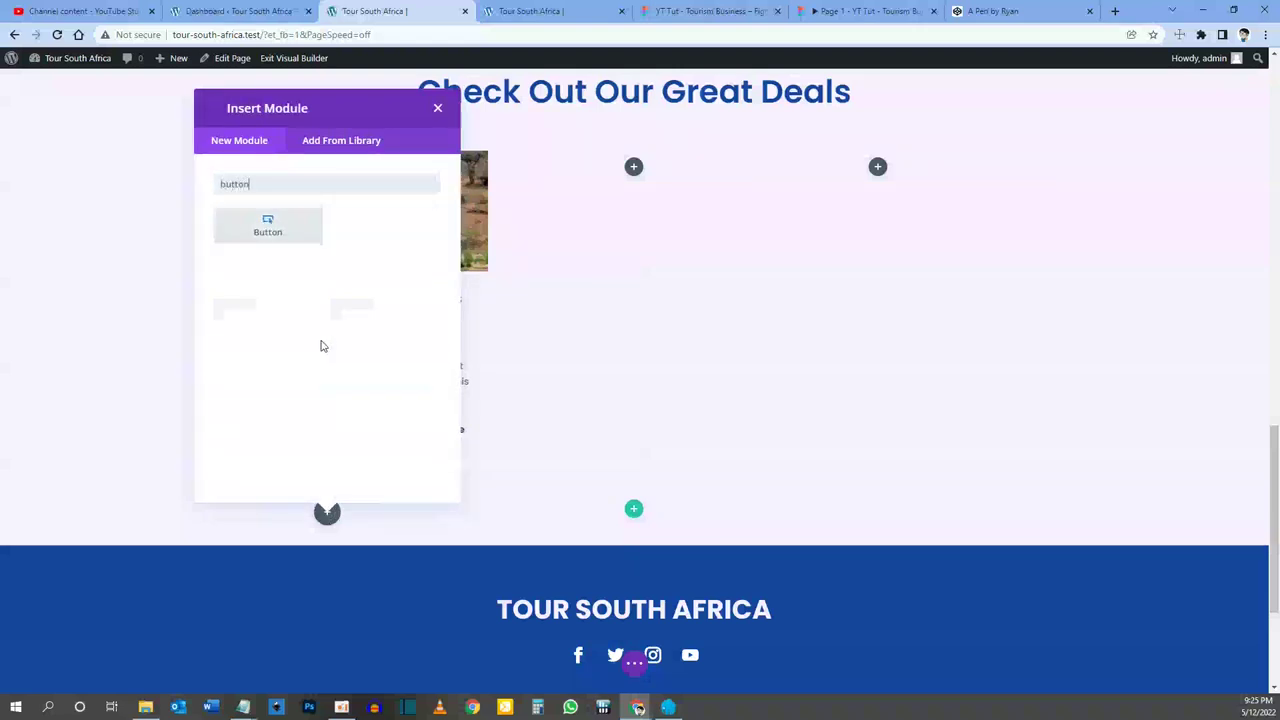
click(267, 229)
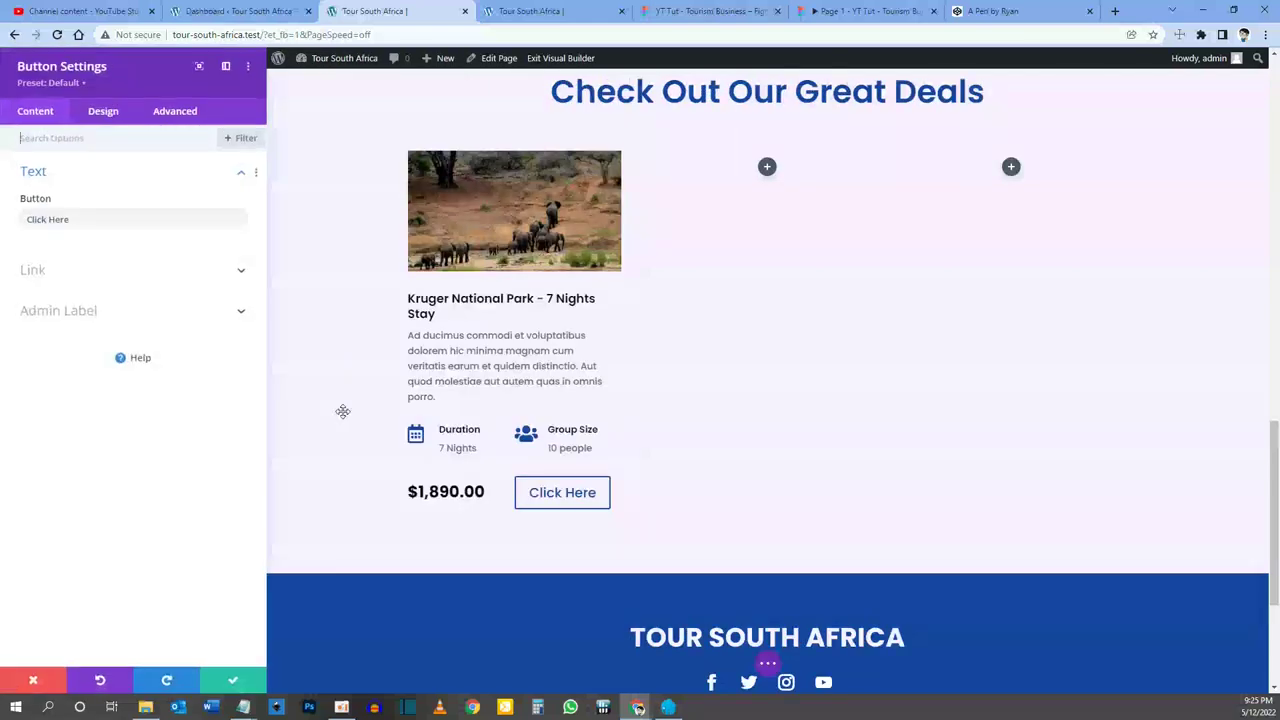
triple_click(45, 219)
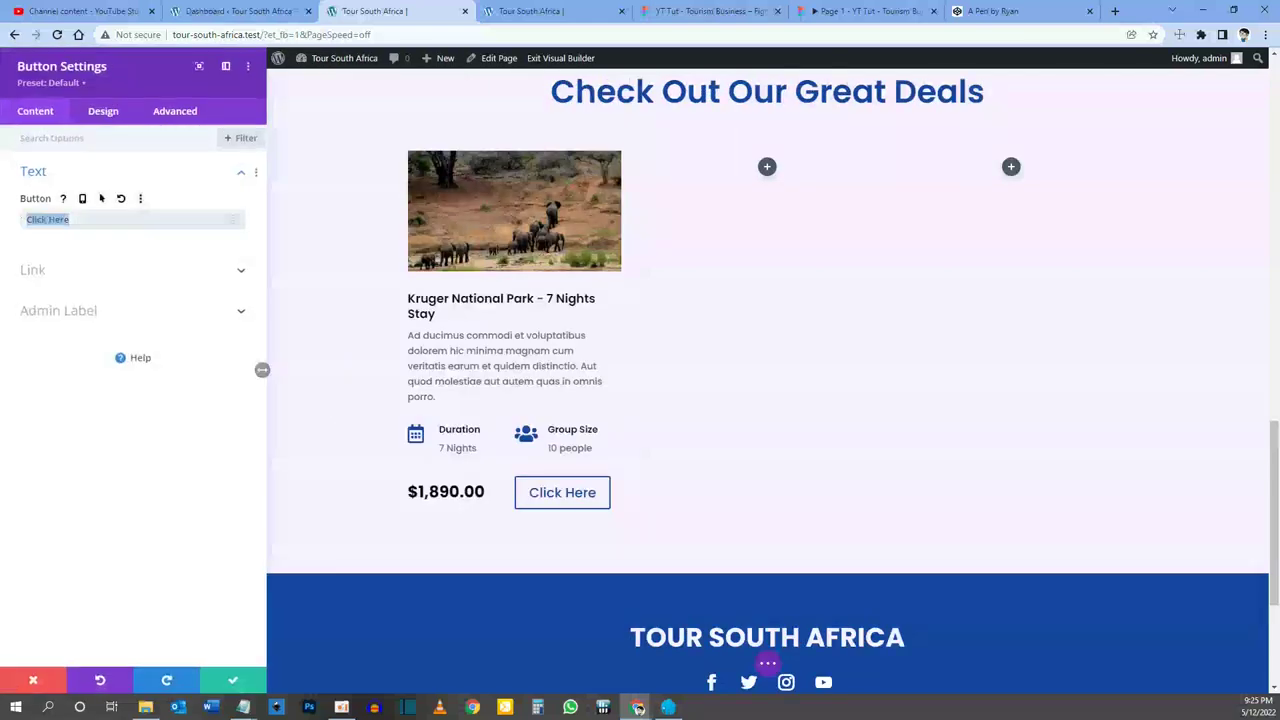
text(Book Now)
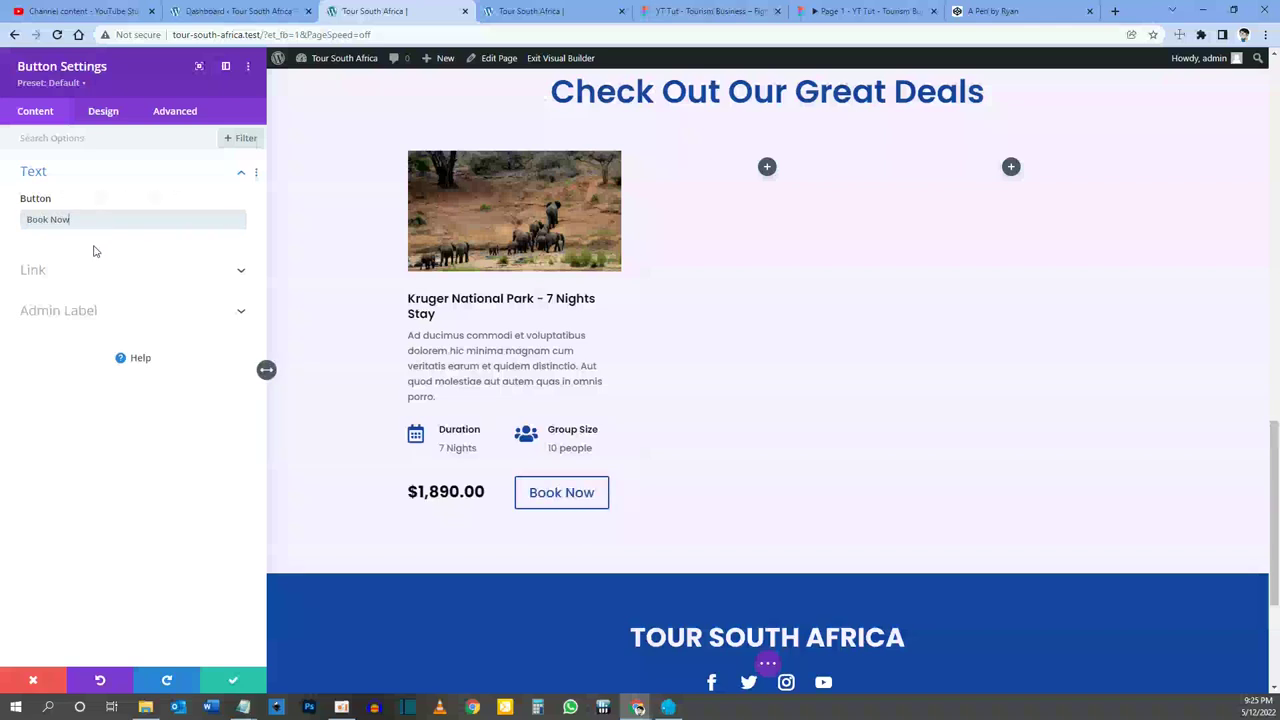
Step: Set the Book Now button's link URL to "#" and open its design settings
click(57, 270)
click(58, 267)
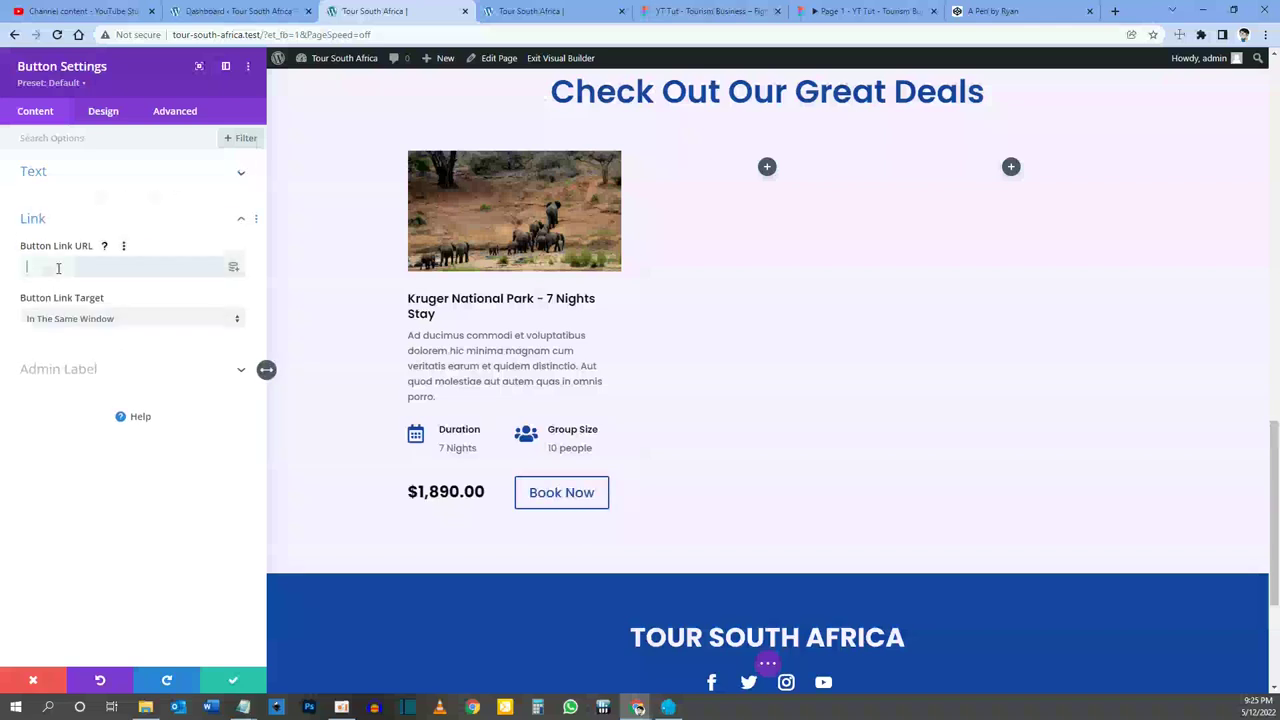
text(#)
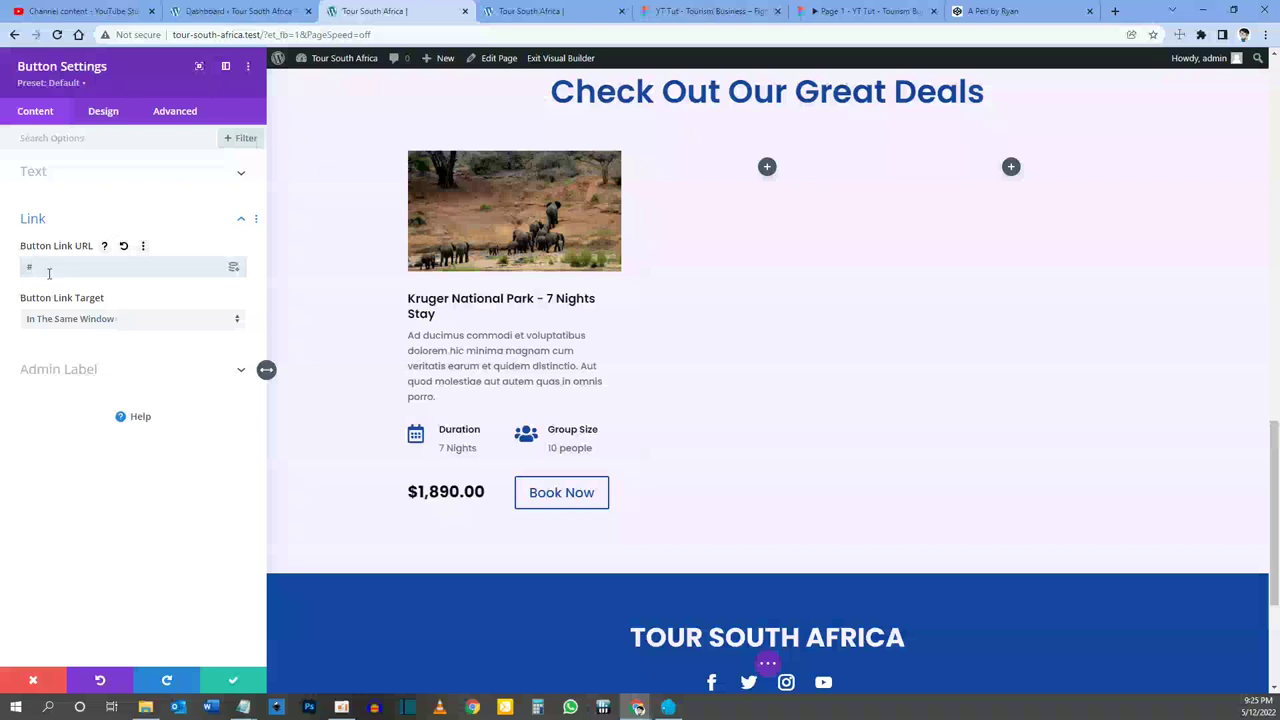
click(108, 110)
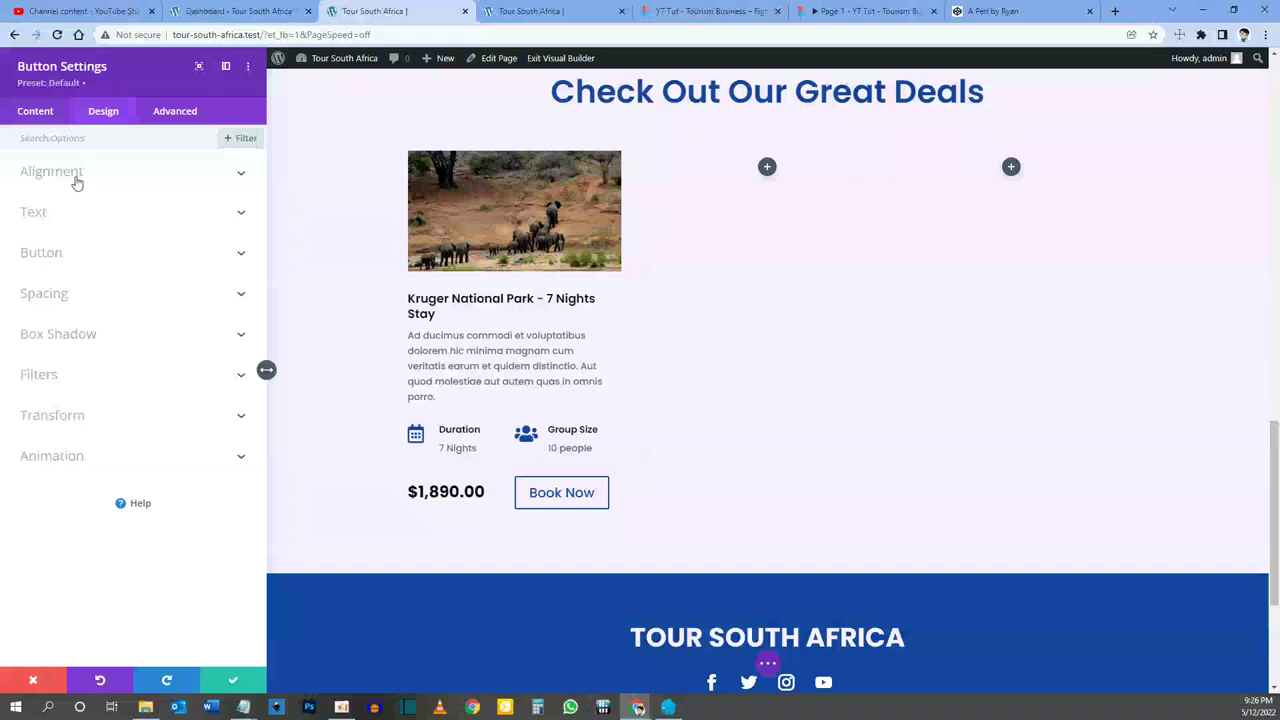
Step: Enable custom styles for the Book Now button and set its phone text size to 16px
click(55, 254)
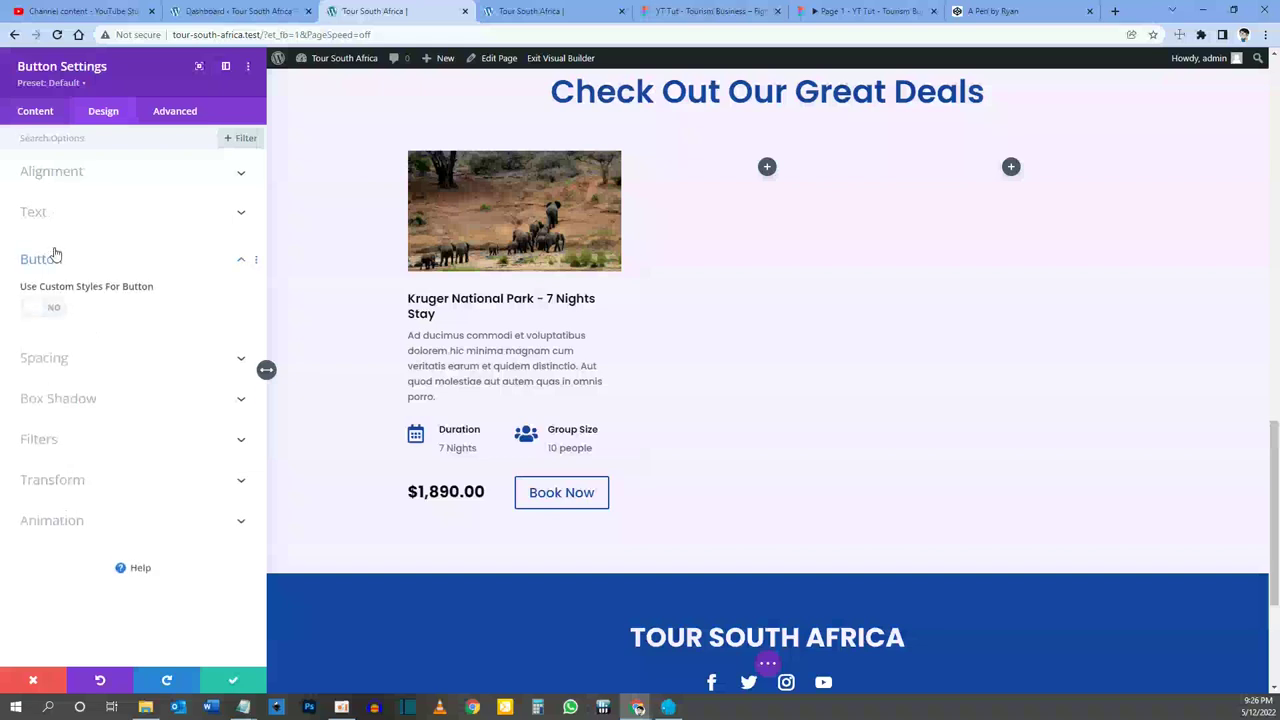
click(47, 310)
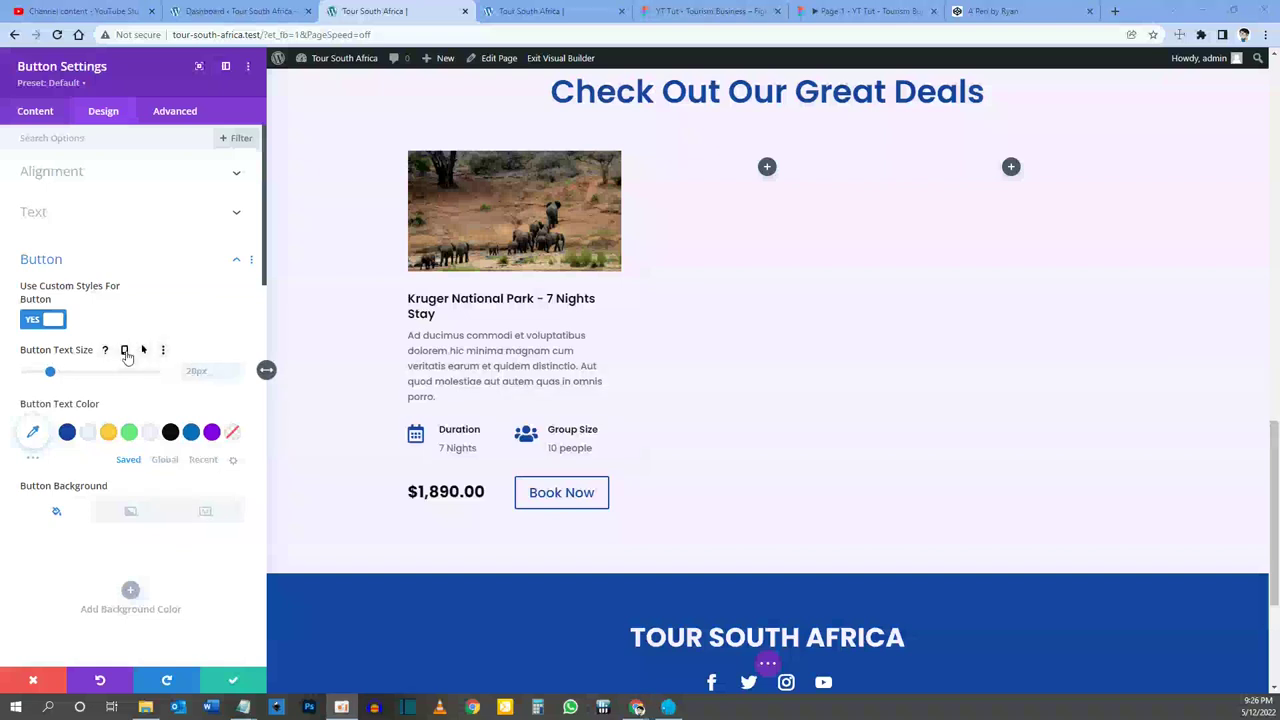
click(125, 352)
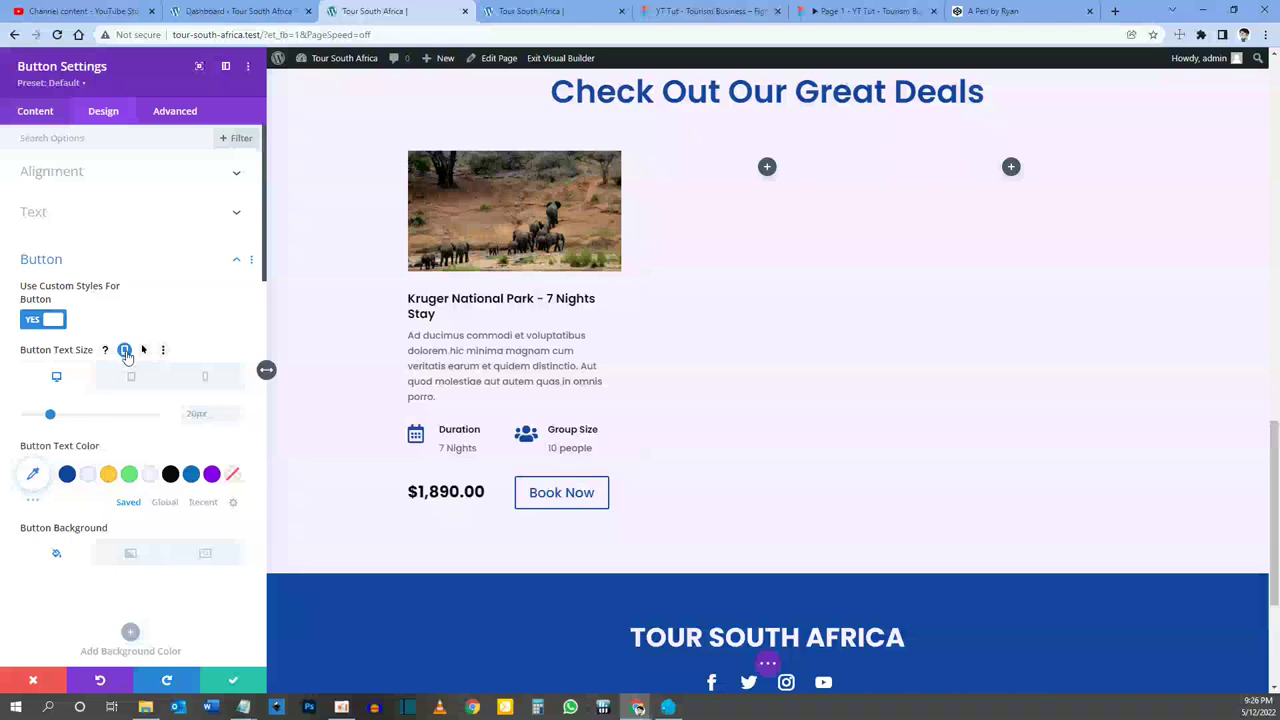
click(205, 378)
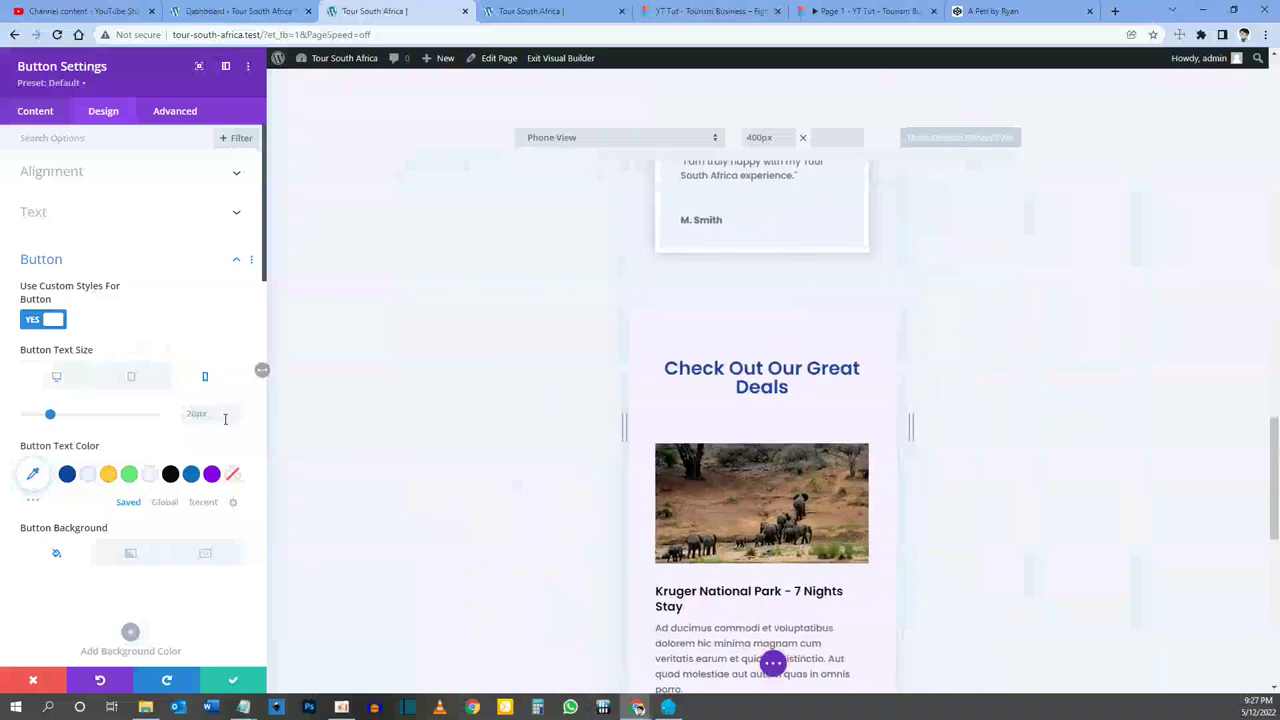
click(557, 463)
scroll(571, 466, down, 3)
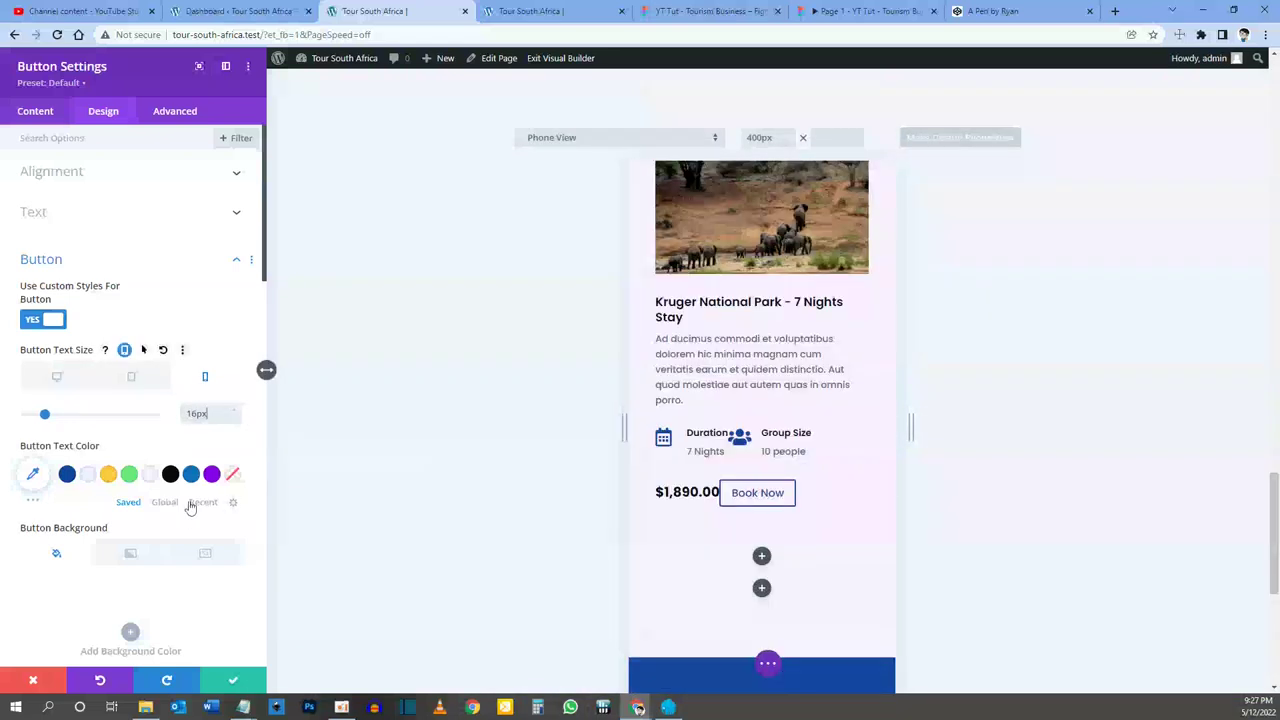
click(47, 383)
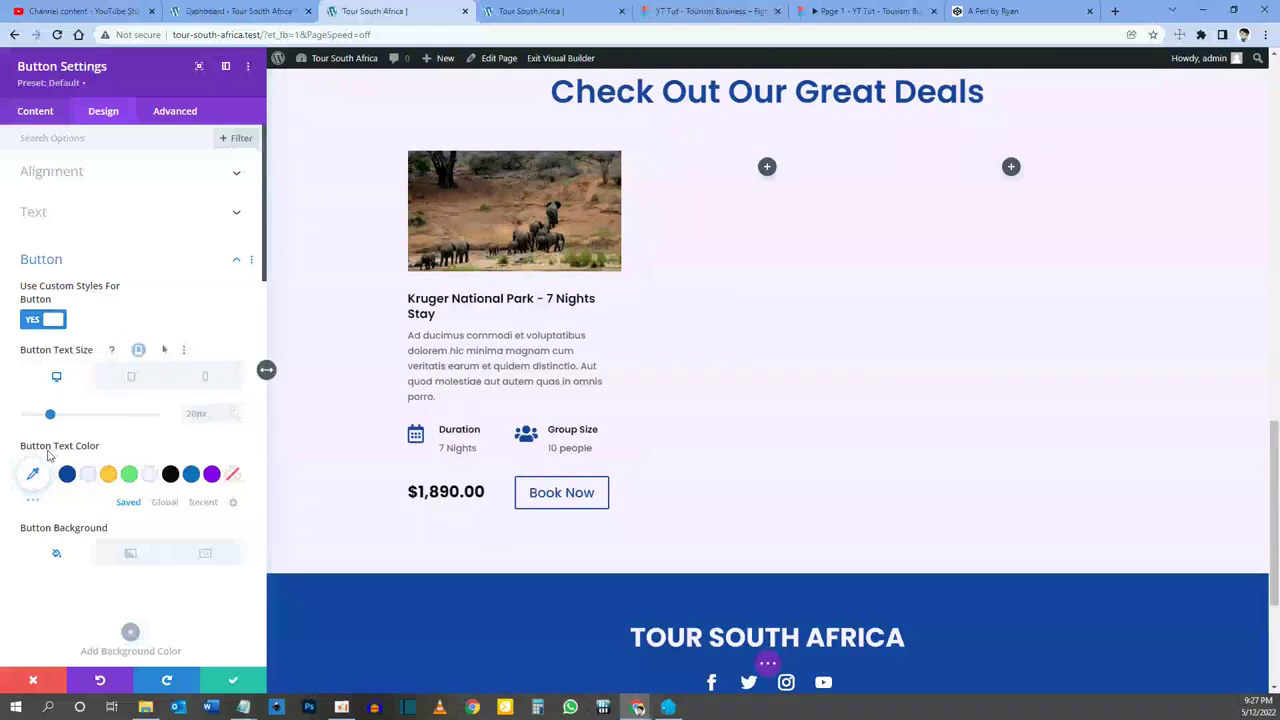
Step: Check the button in the Figma prototype and set the Book Now button's text color to #ffffff
click(826, 11)
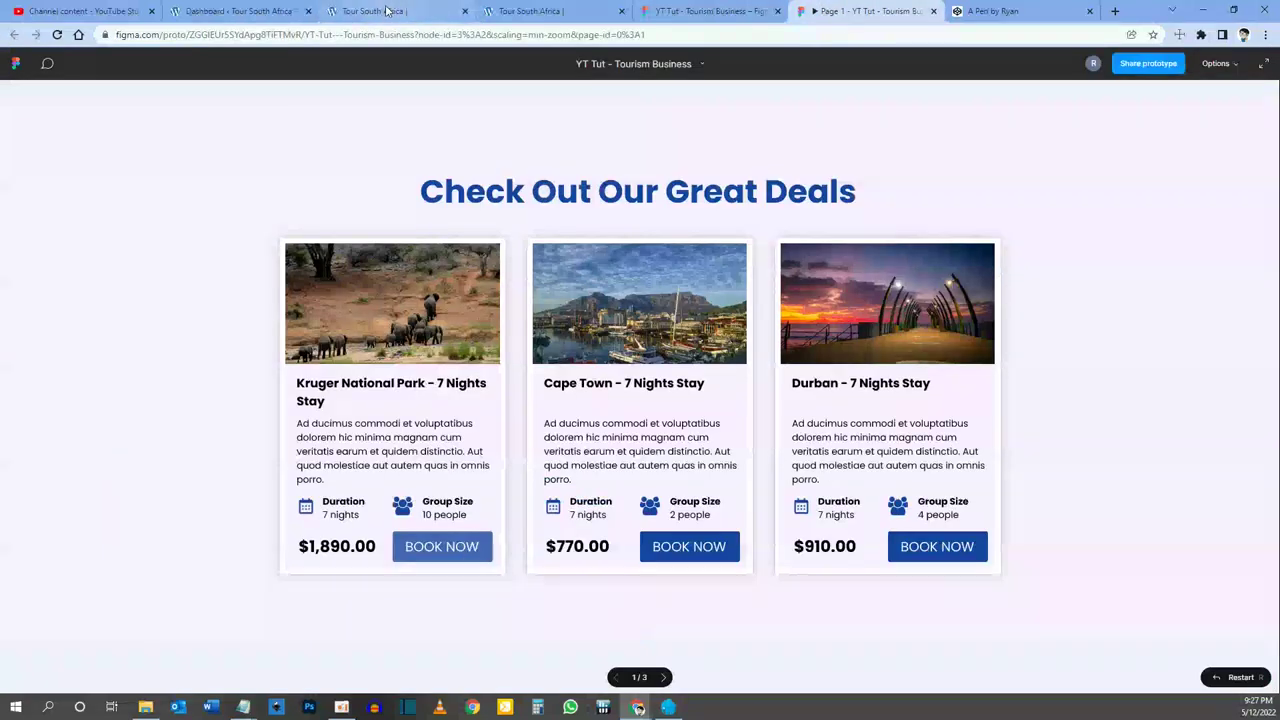
click(440, 11)
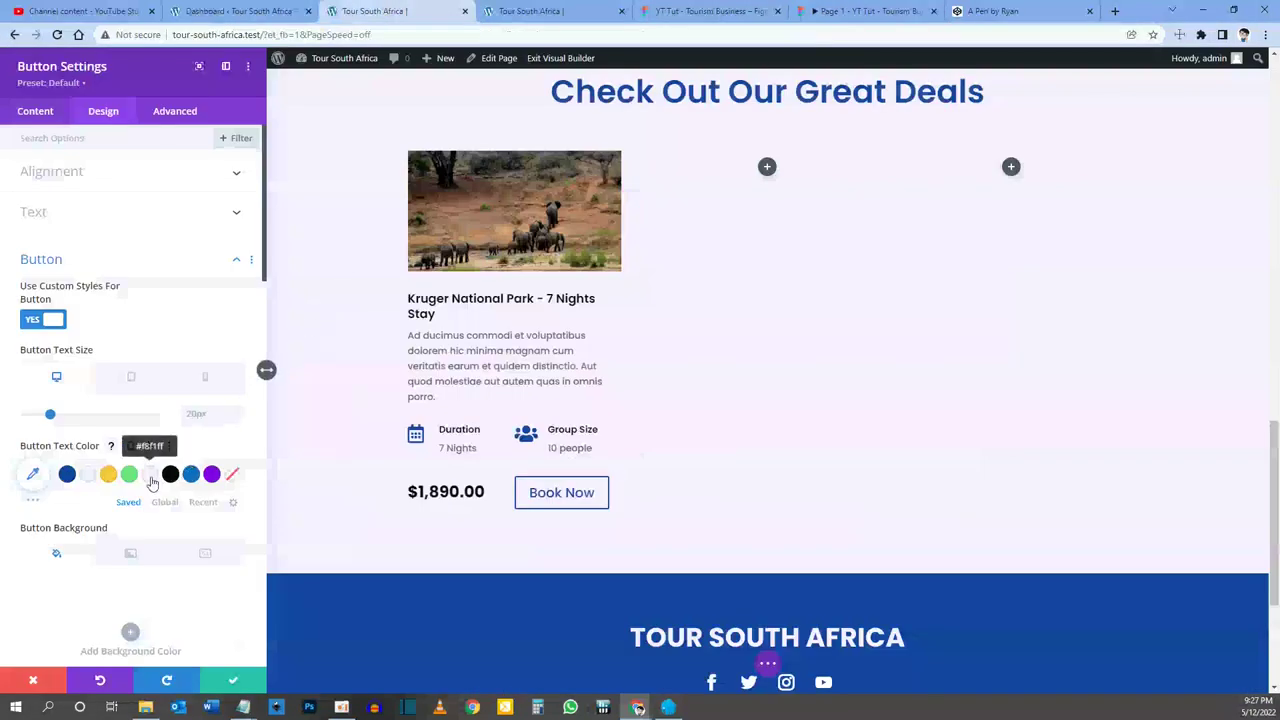
click(152, 474)
click(80, 474)
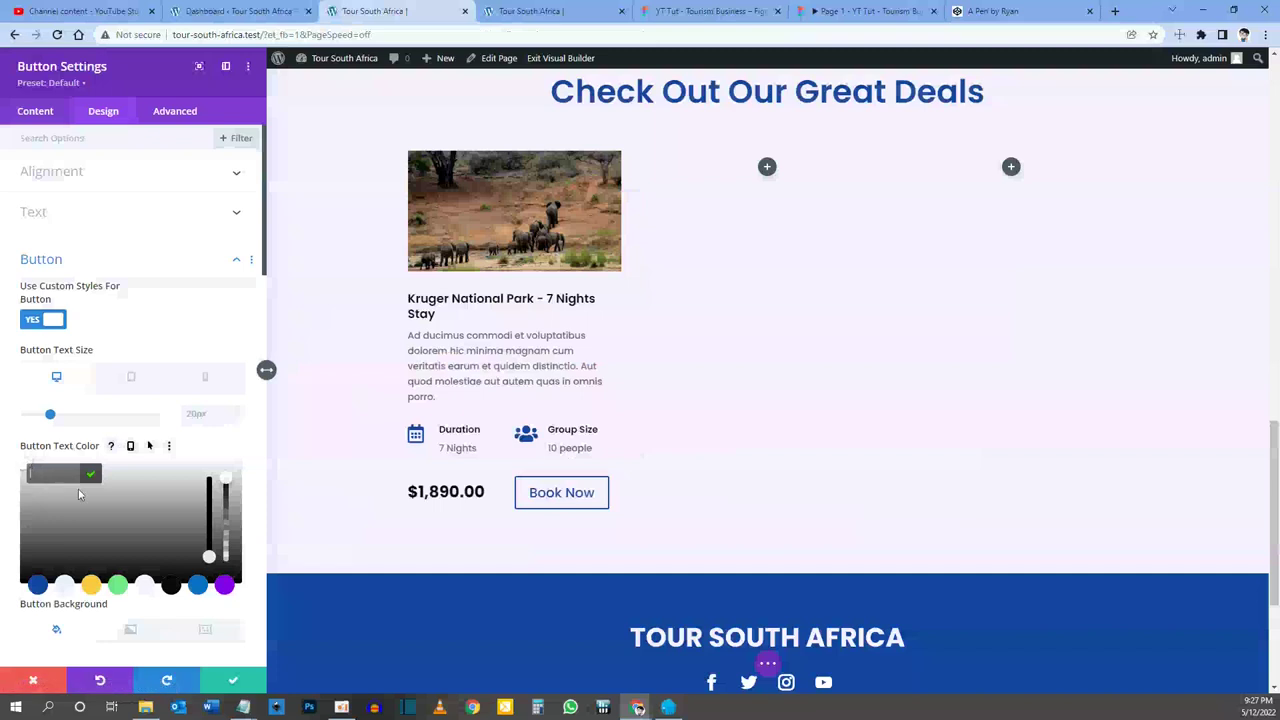
text(#)
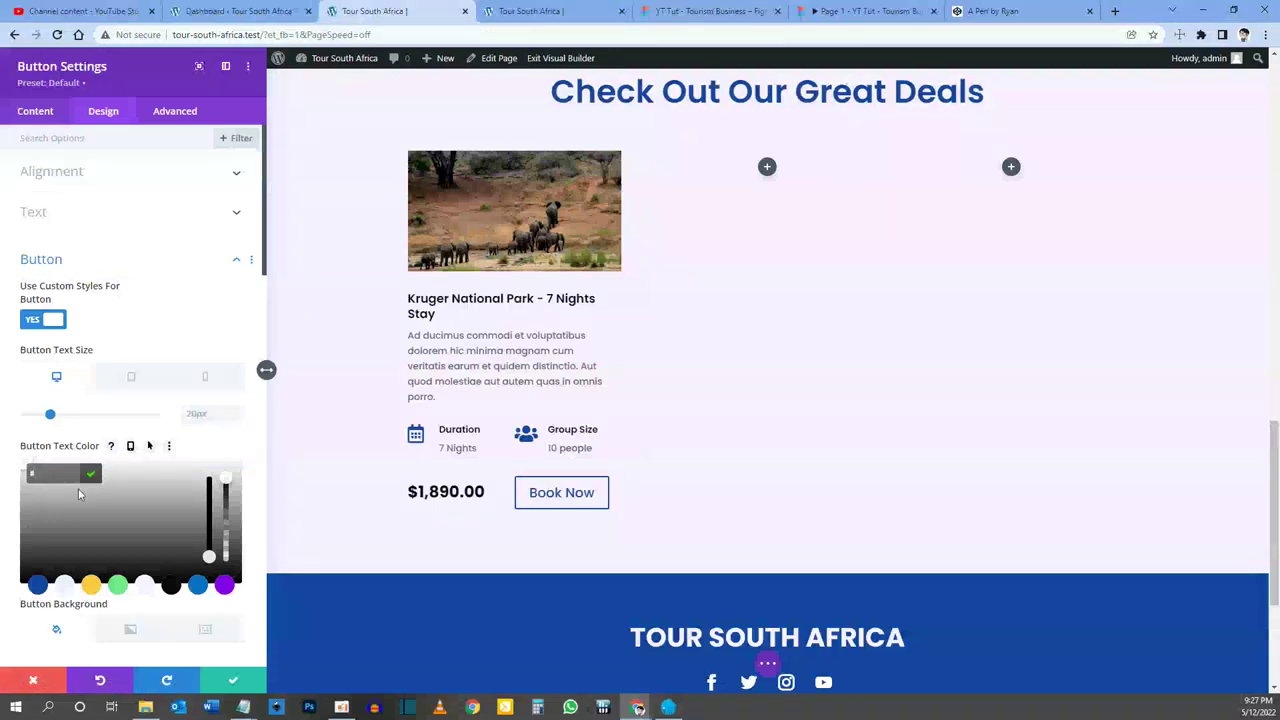
text(ffffff)
key(Return)
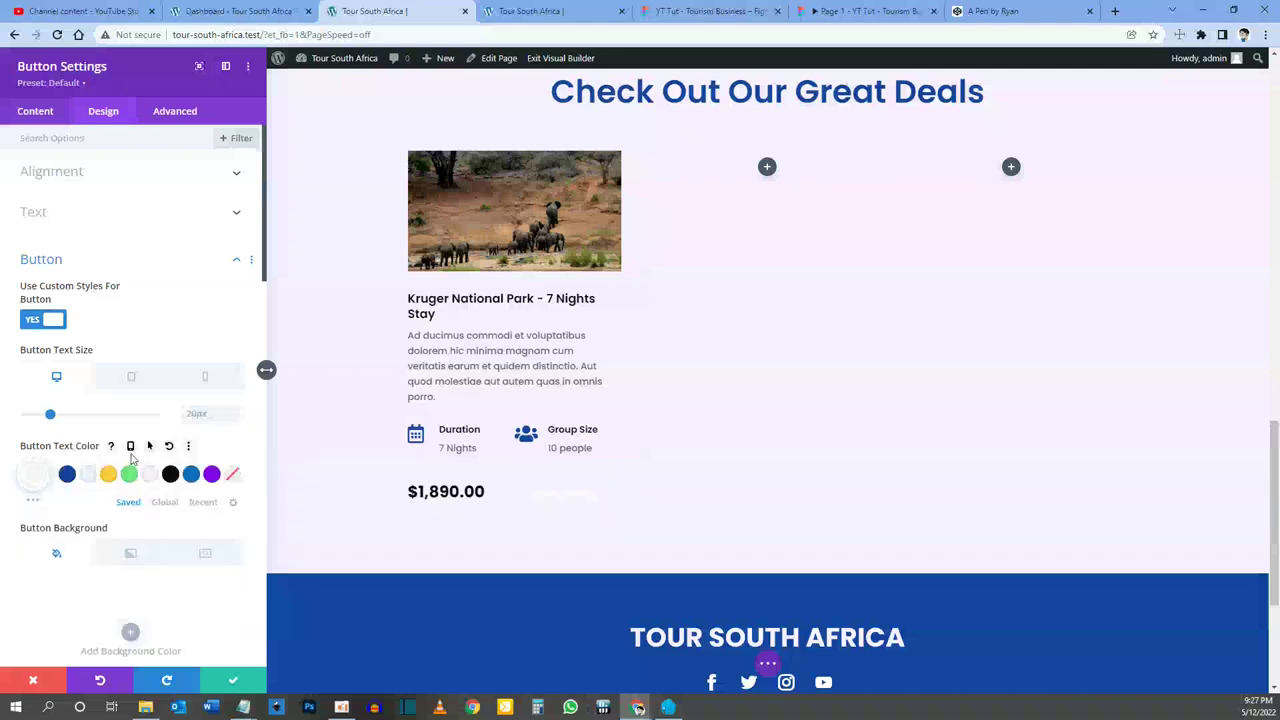
Step: Set the Book Now button's background to the saved dark blue #1446a0
scroll(127, 517, down, 1)
scroll(127, 517, down, 2)
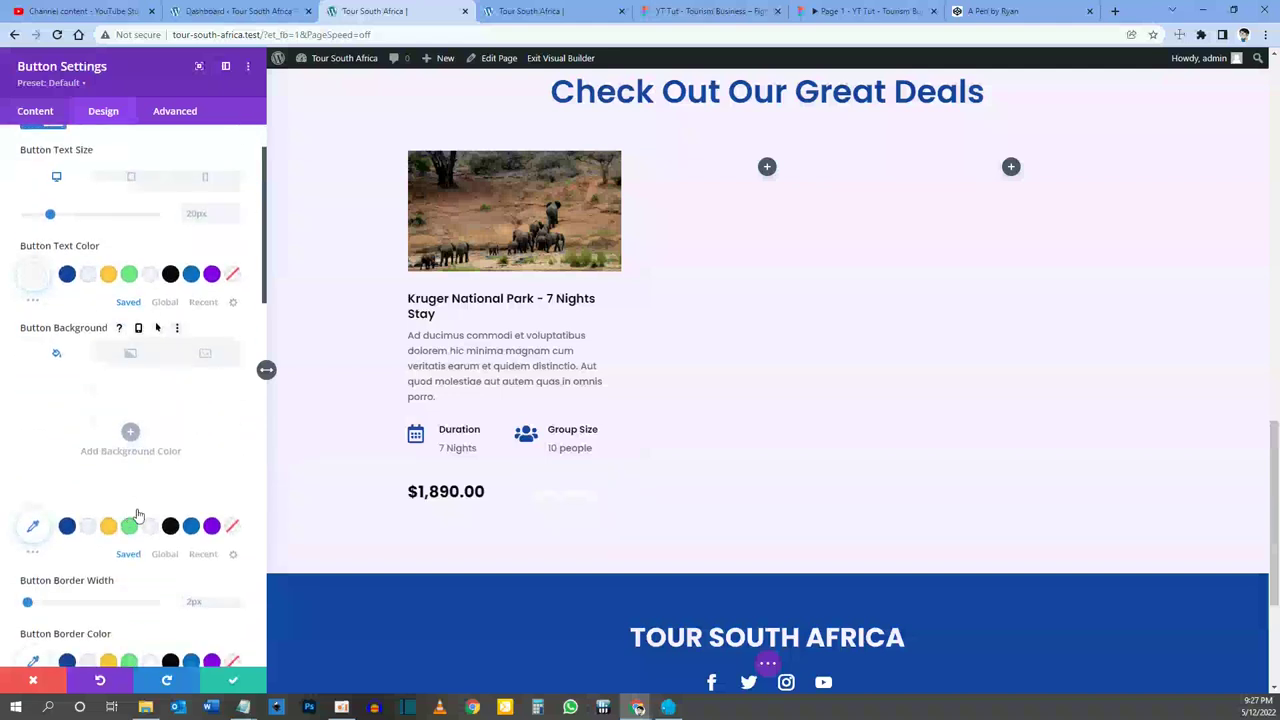
click(67, 527)
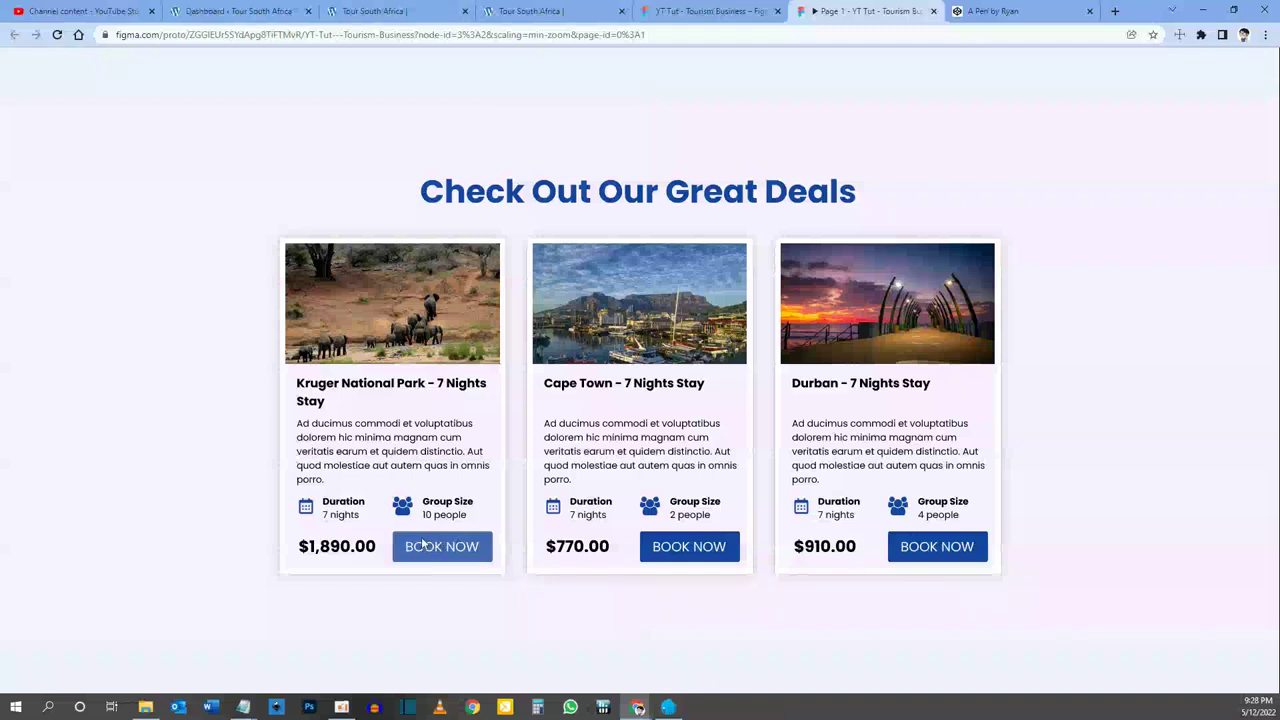
Step: Back in the Divi builder, set the Book Now button's hover background to rgba(20,70,160,0.8) and return to its desktop state
click(400, 11)
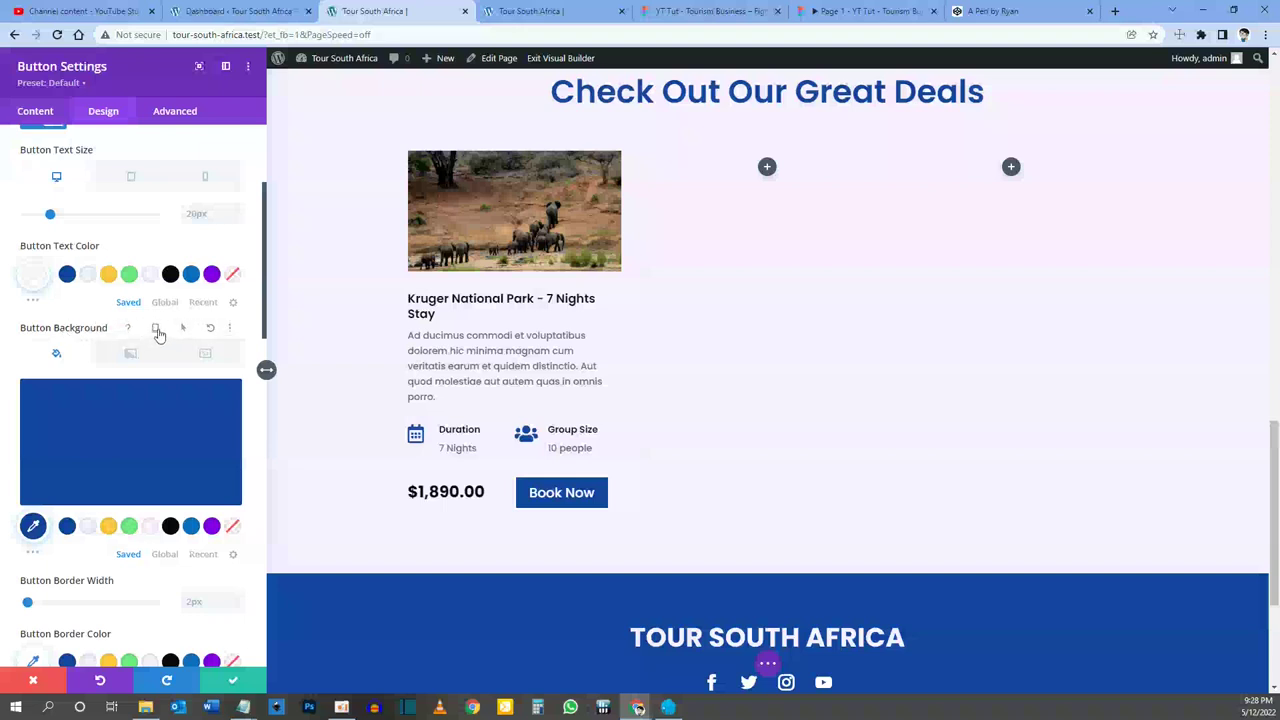
click(157, 331)
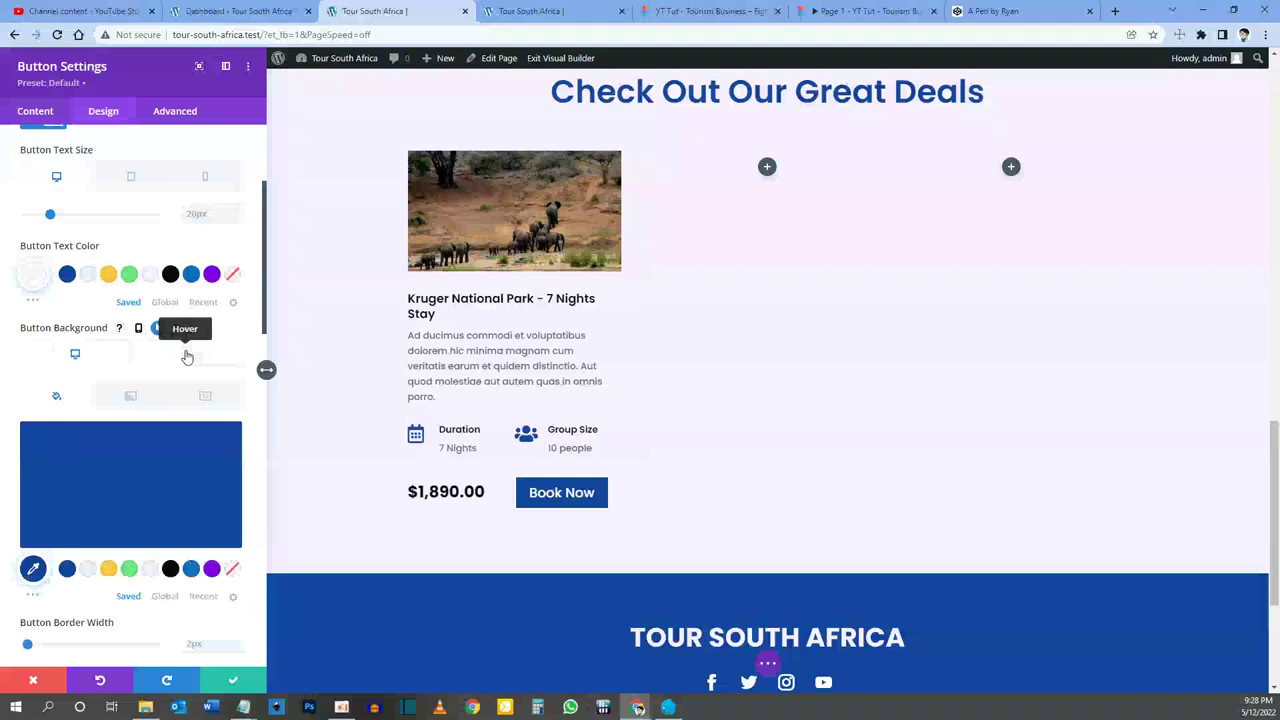
click(186, 355)
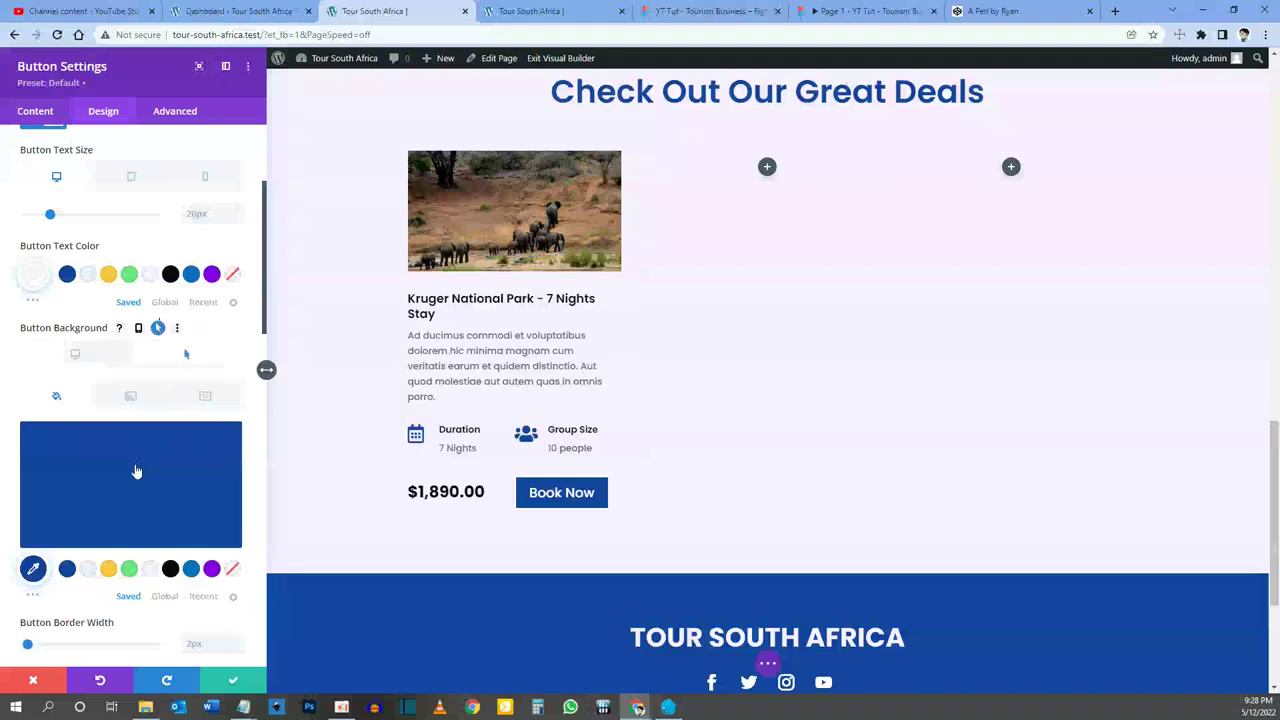
click(127, 473)
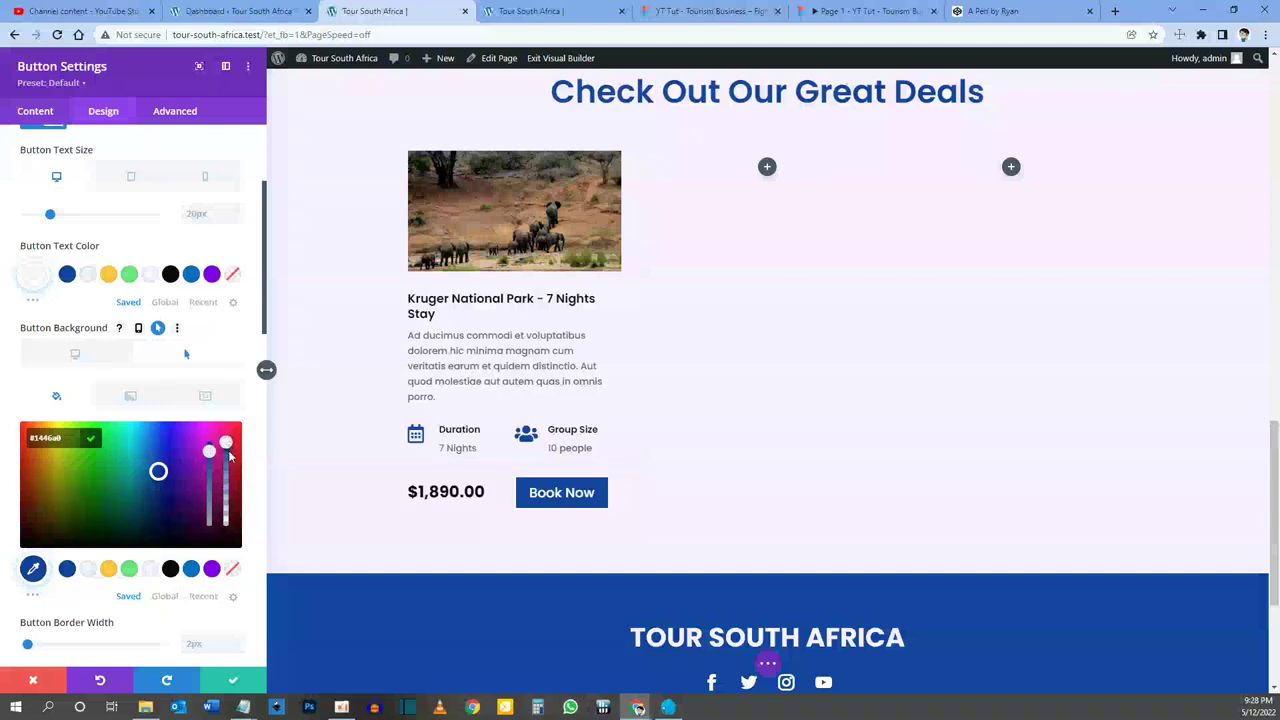
mouse_move(229, 457)
mouse_down()
mouse_move(229, 468)
mouse_move(228, 456)
mouse_up()
key(BackSpace)
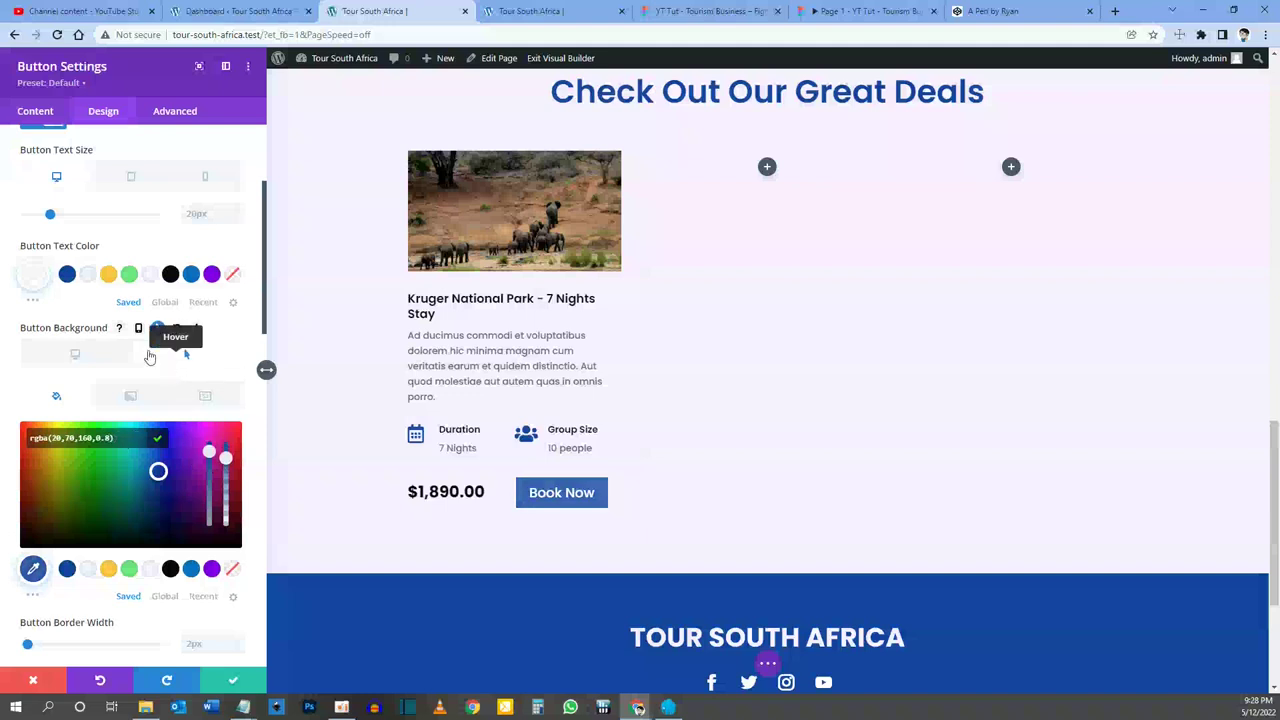
click(75, 354)
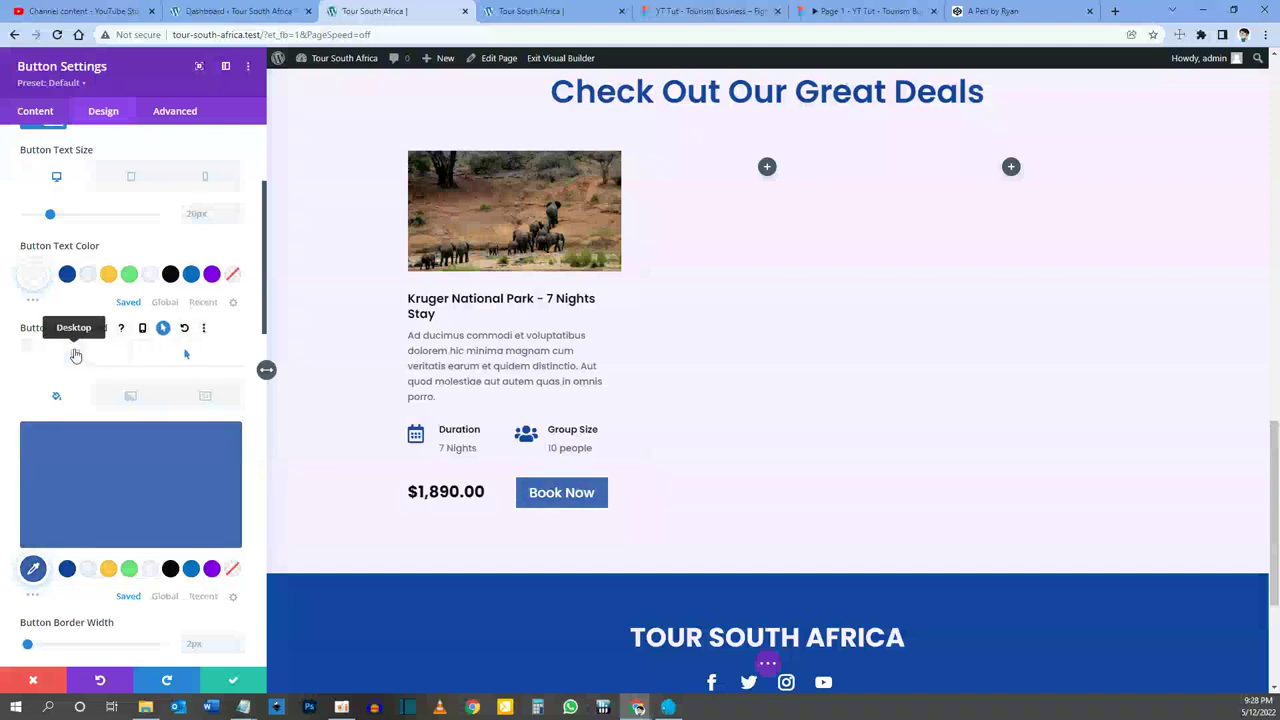
Step: Set the Book Now button's border width to 0px
scroll(75, 354, down, 2)
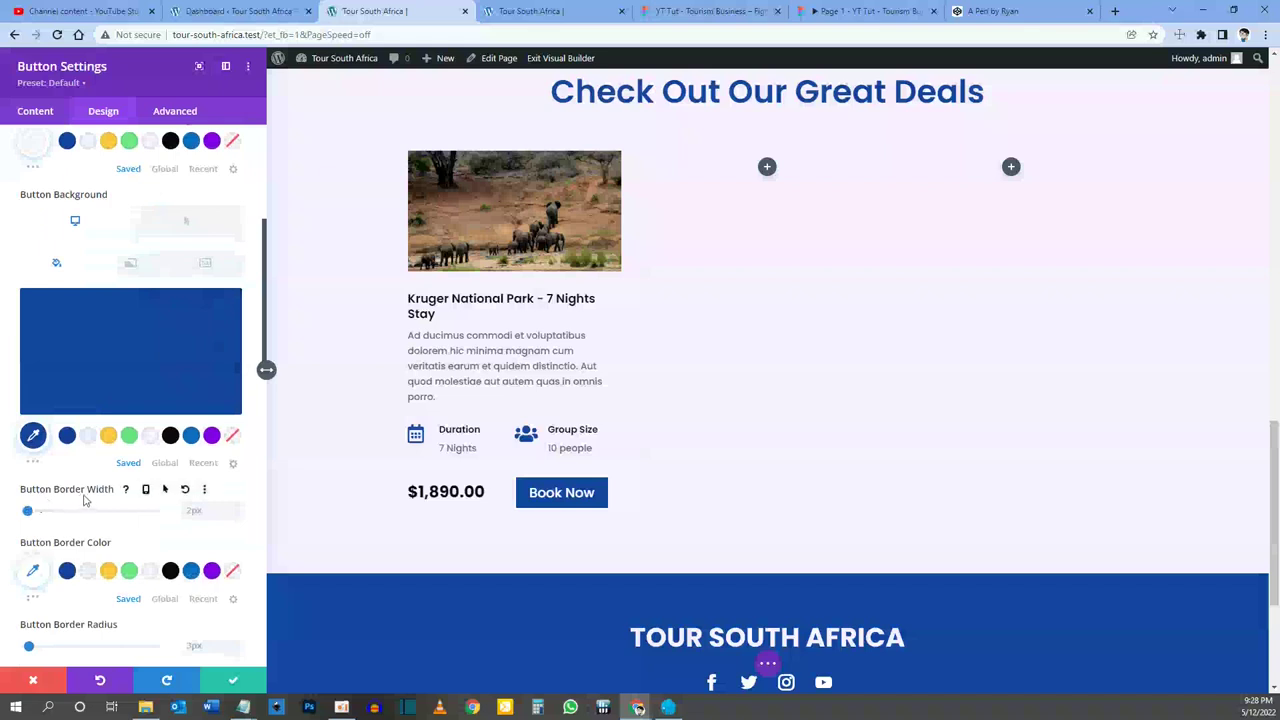
click(216, 511)
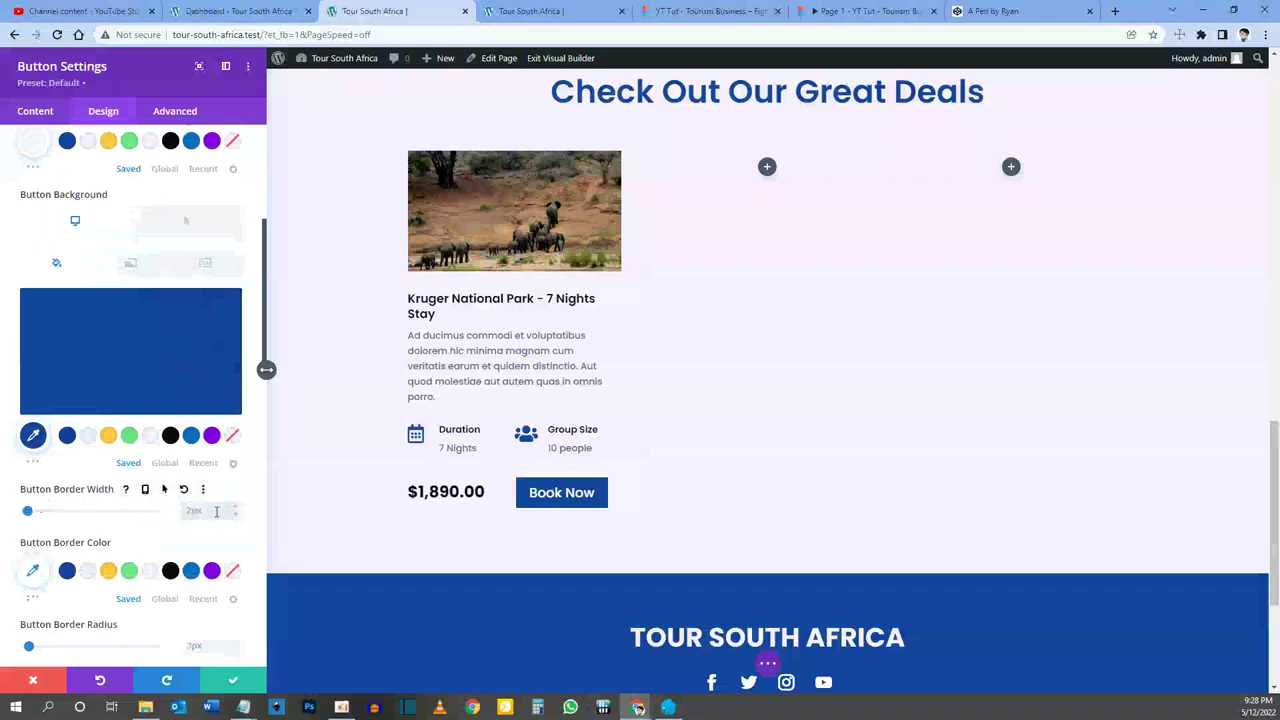
text(0px)
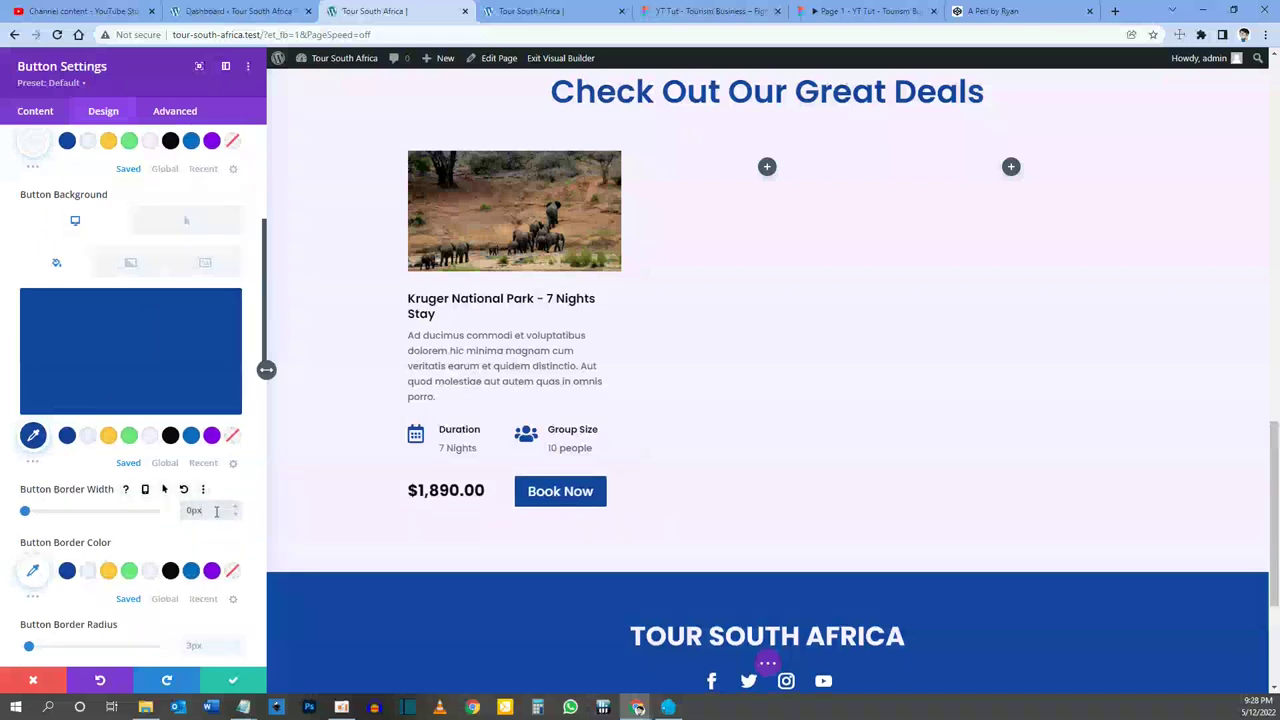
Step: Set the Book Now button's font style to uppercase
scroll(217, 513, down, 1)
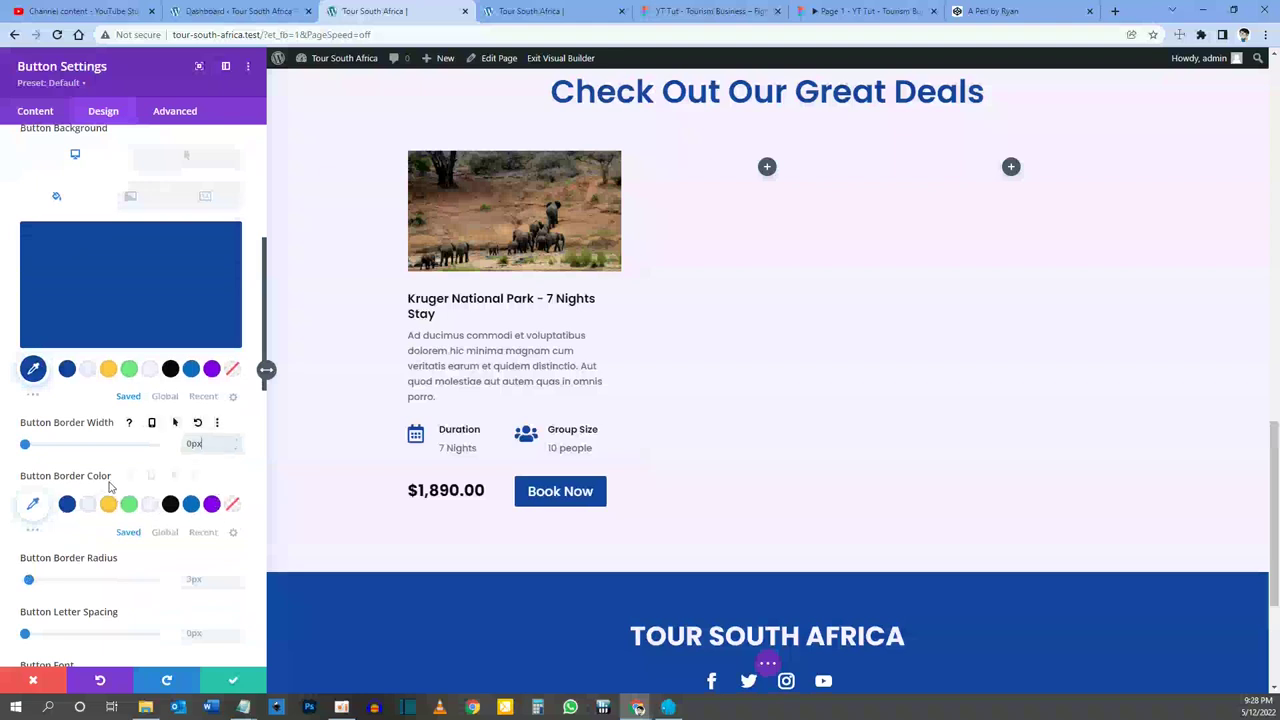
scroll(113, 520, down, 1)
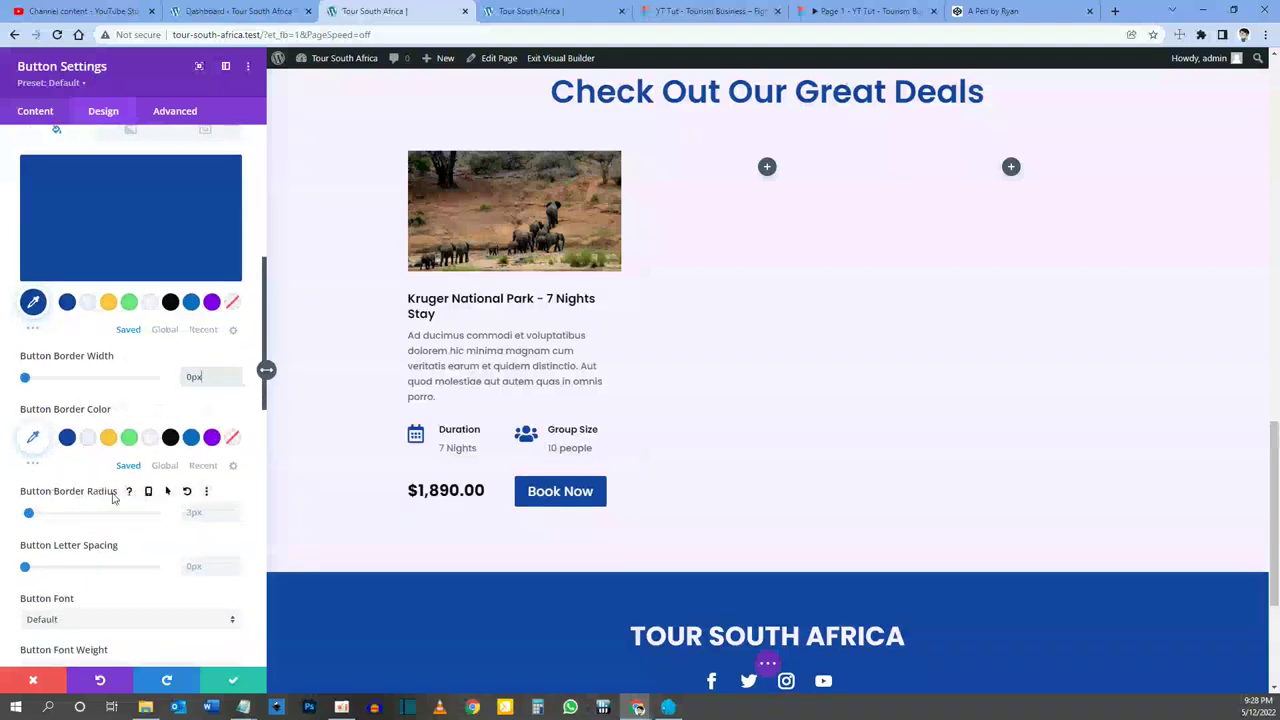
scroll(138, 485, down, 2)
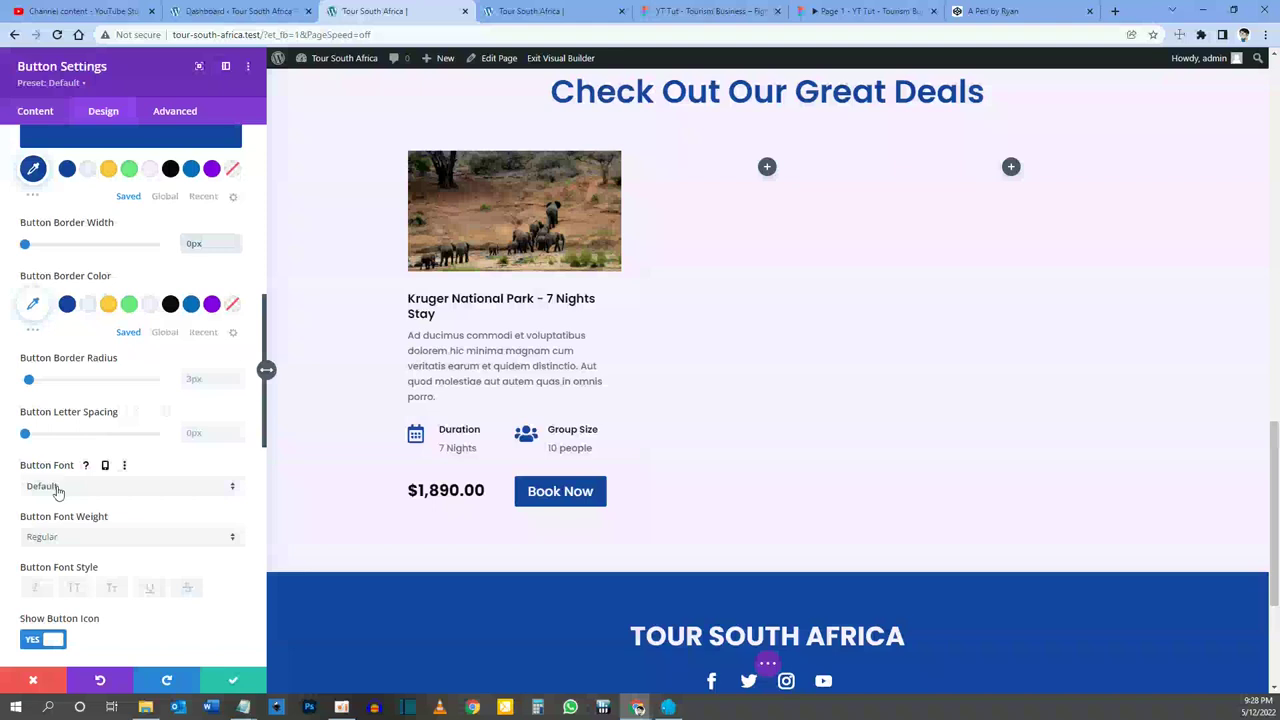
scroll(57, 488, down, 1)
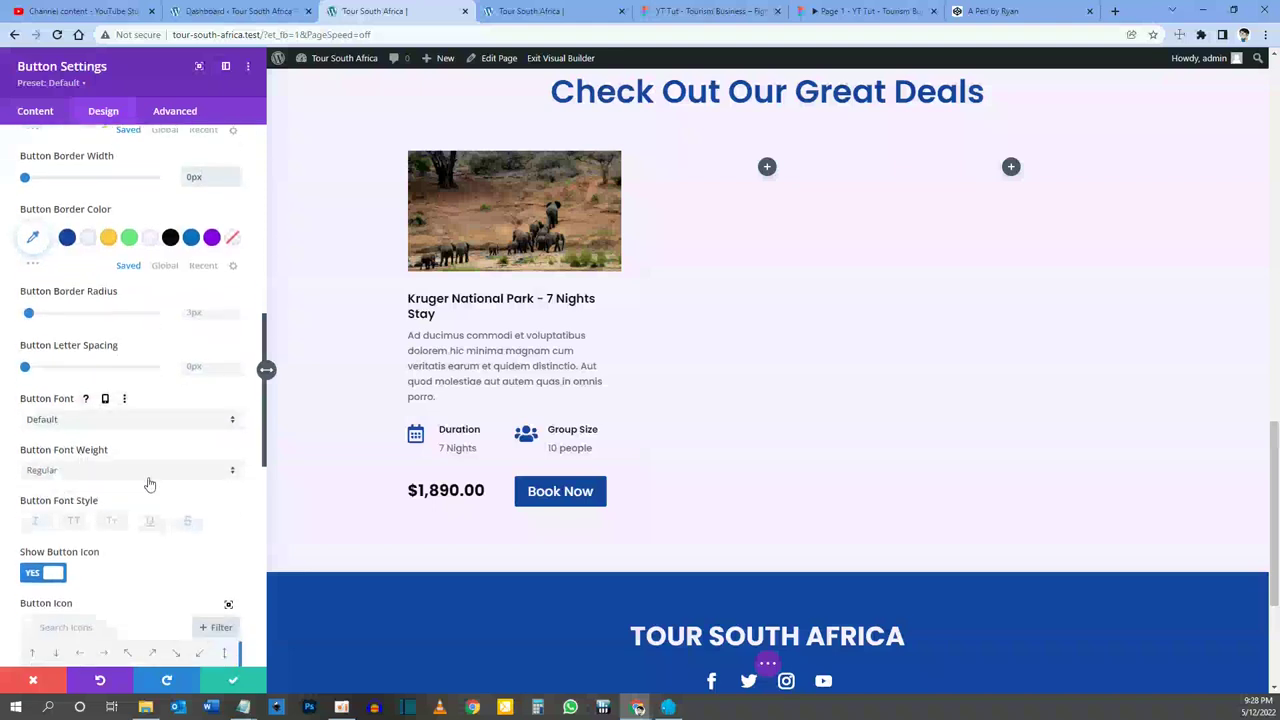
click(76, 522)
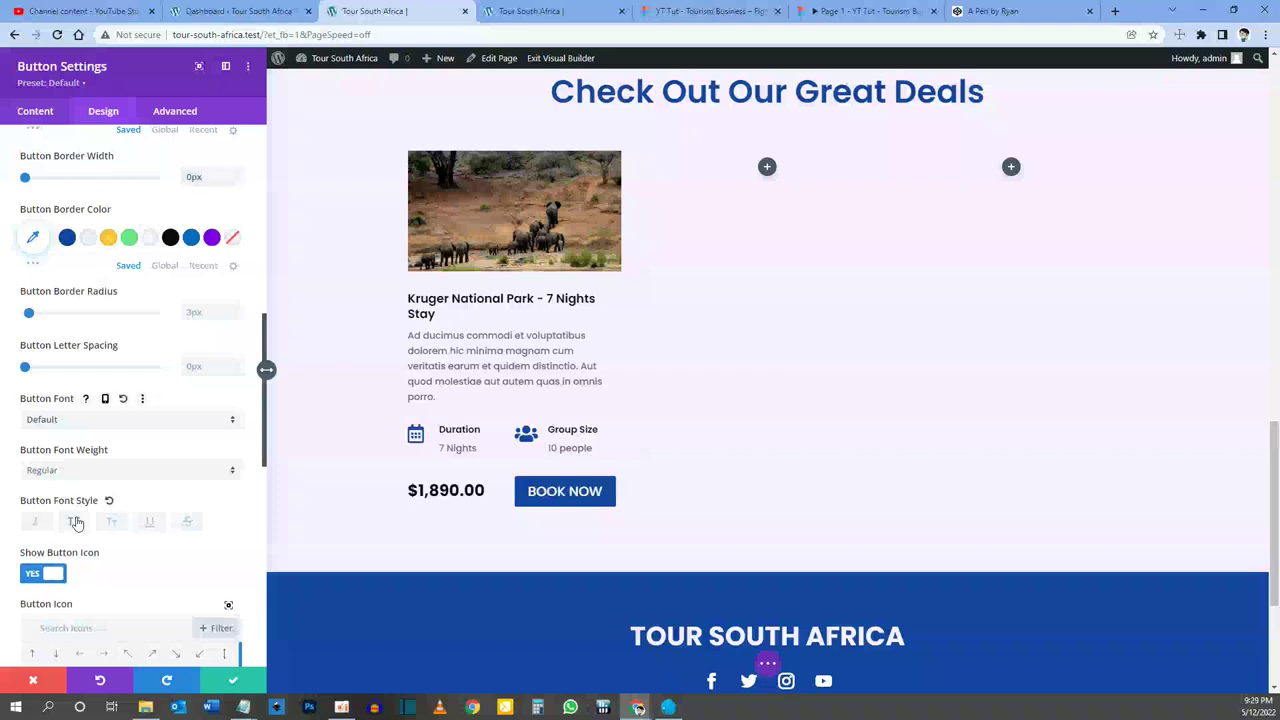
scroll(76, 522, down, 1)
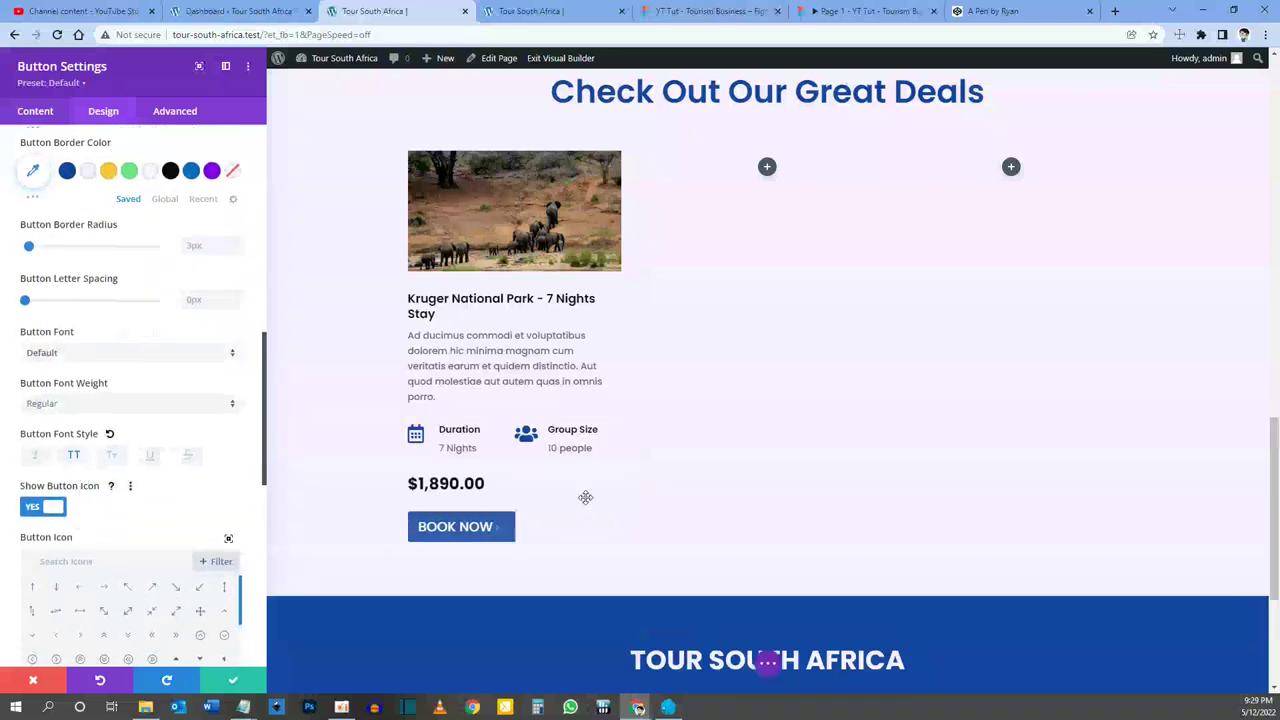
Step: Turn off the button icon for the BOOK NOW button and save its module settings
click(54, 507)
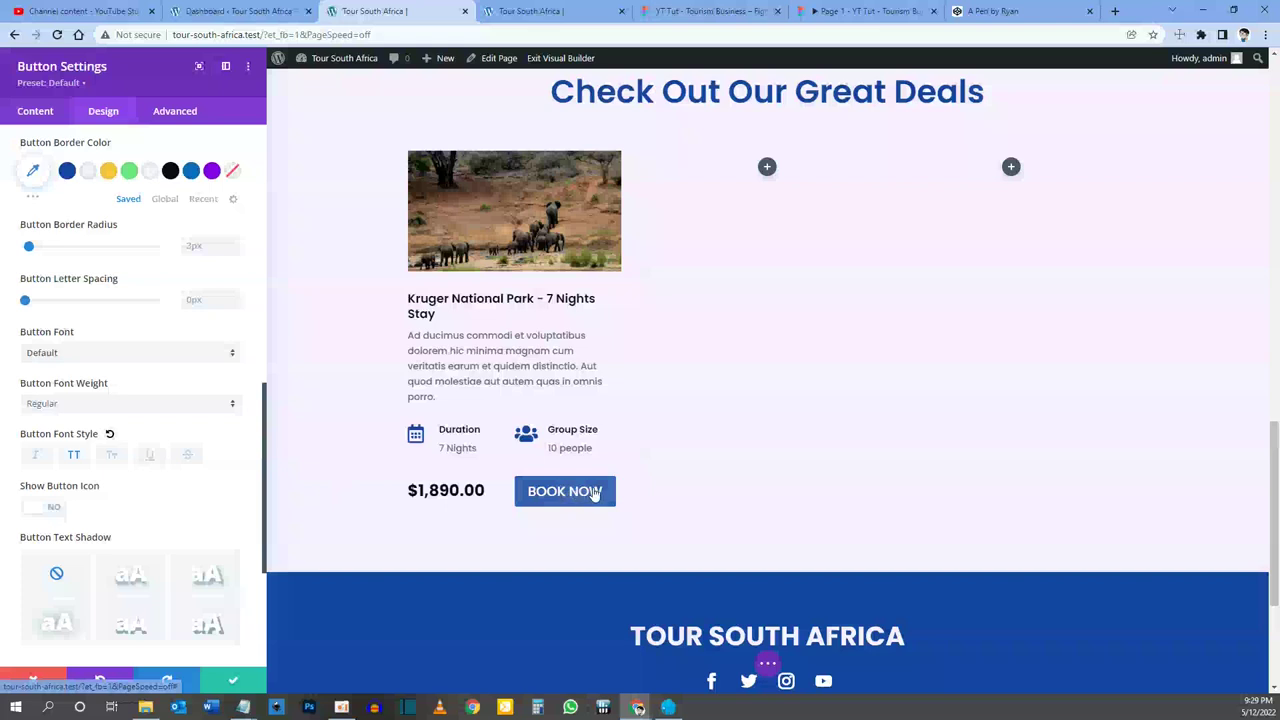
scroll(104, 518, down, 2)
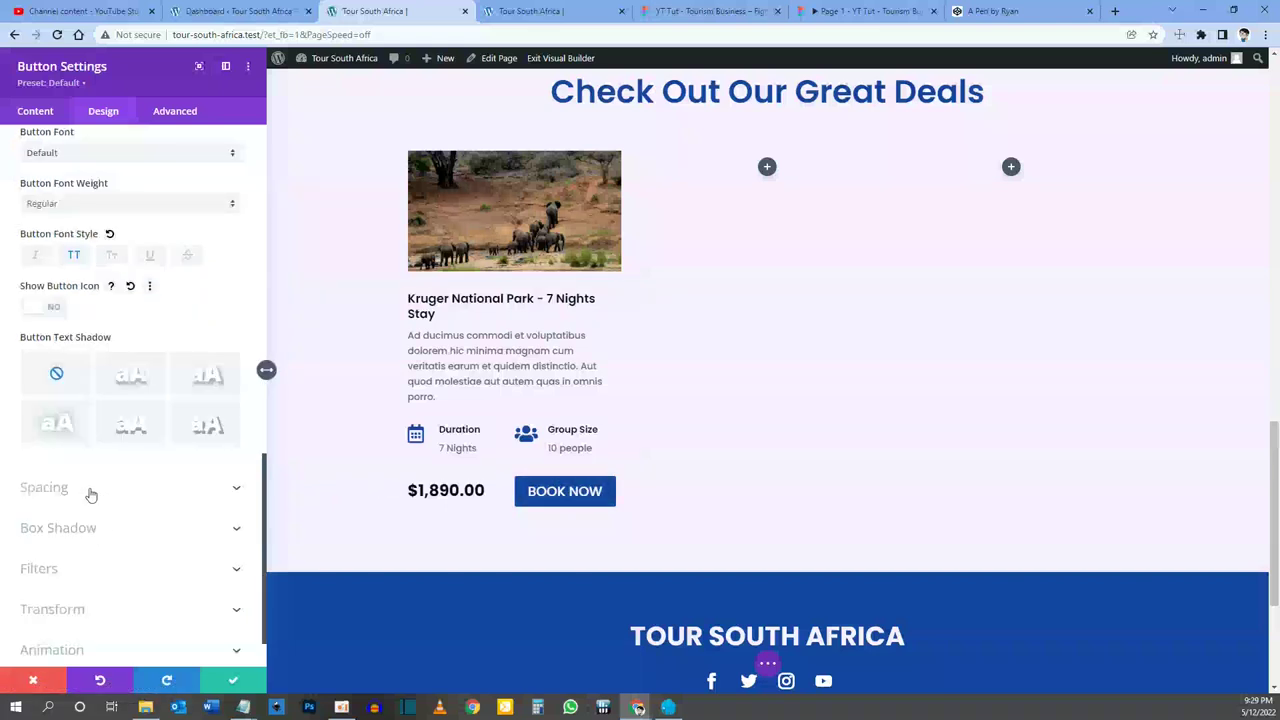
scroll(98, 505, down, 1)
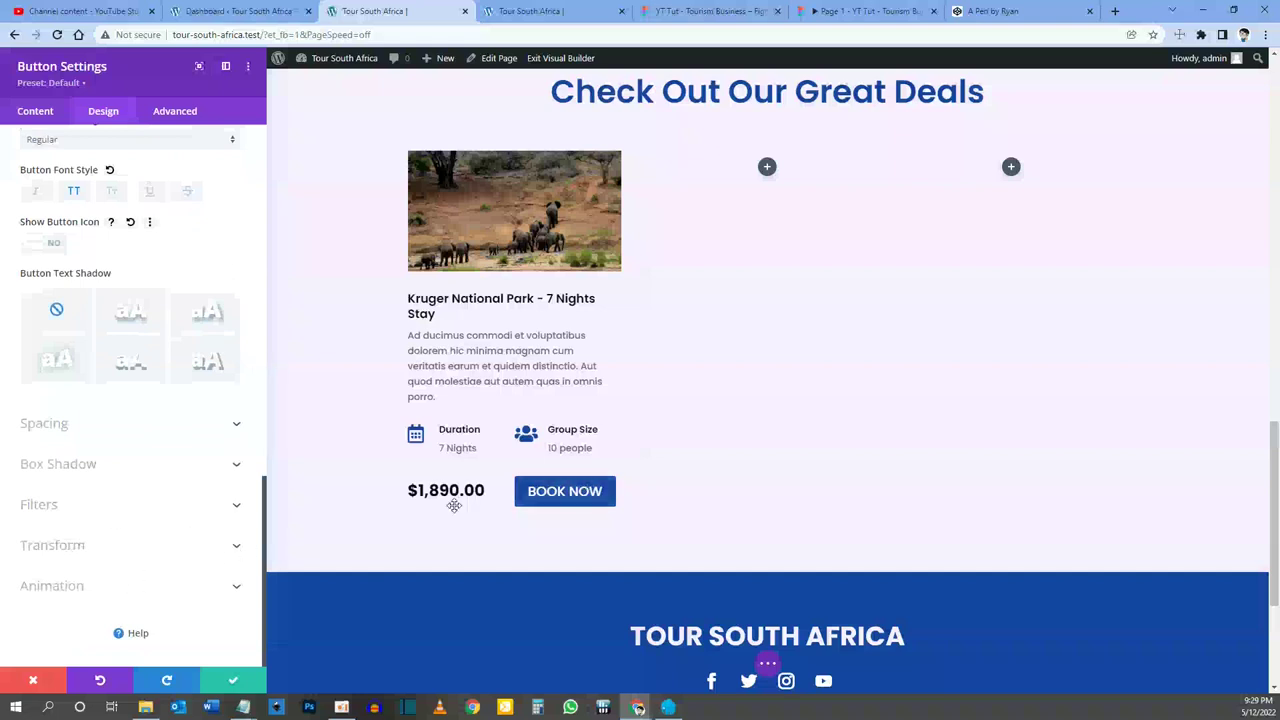
click(232, 682)
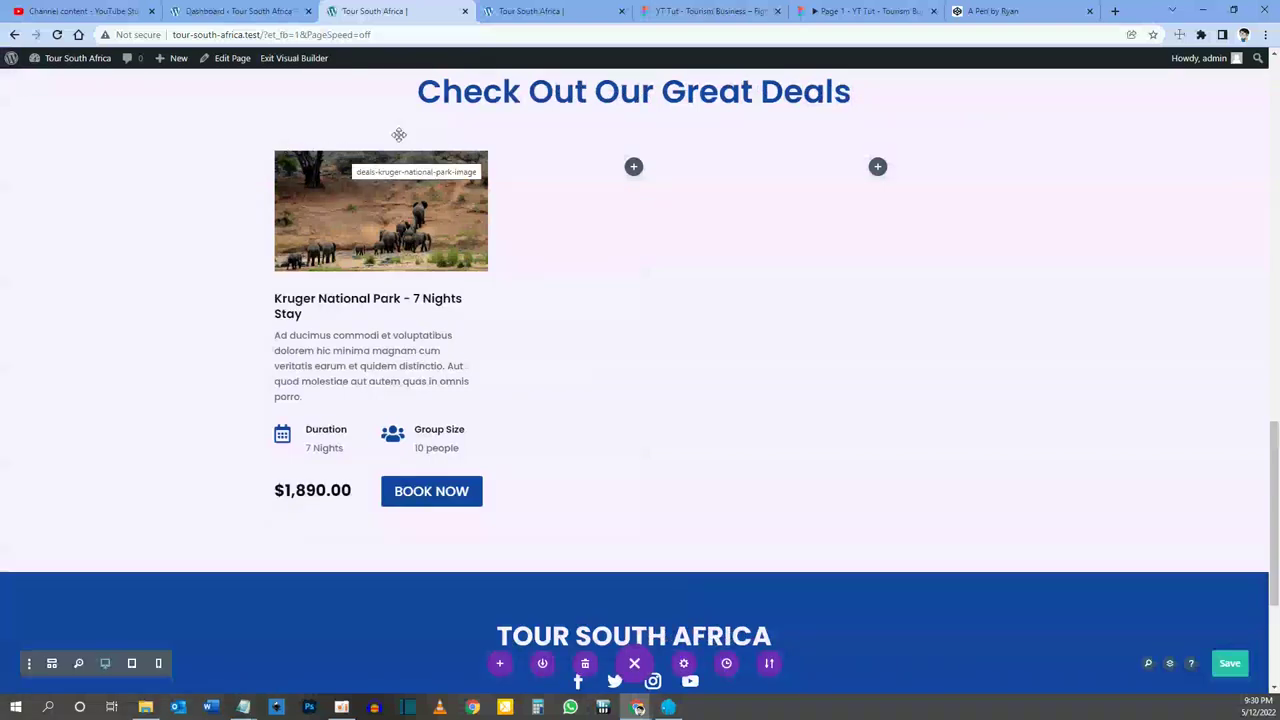
Step: Give the row's first column a white border with a width of 8px on all sides
mouse_move(311, 150)
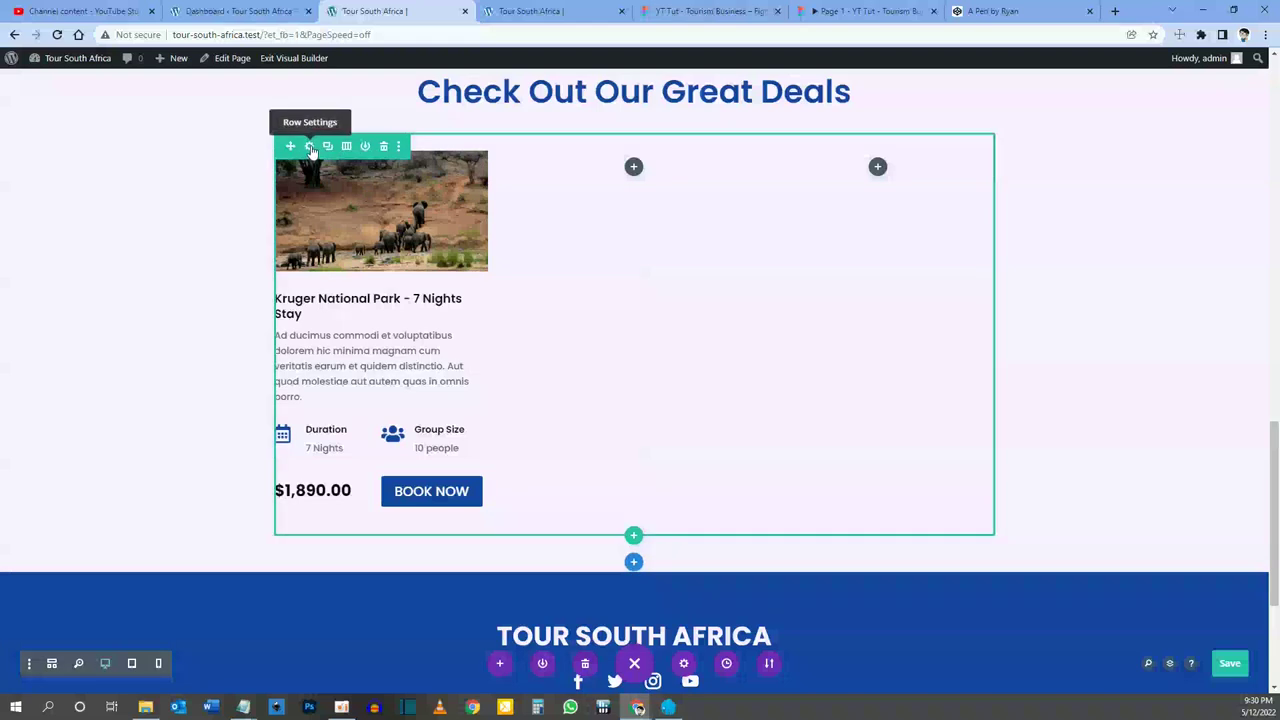
click(311, 147)
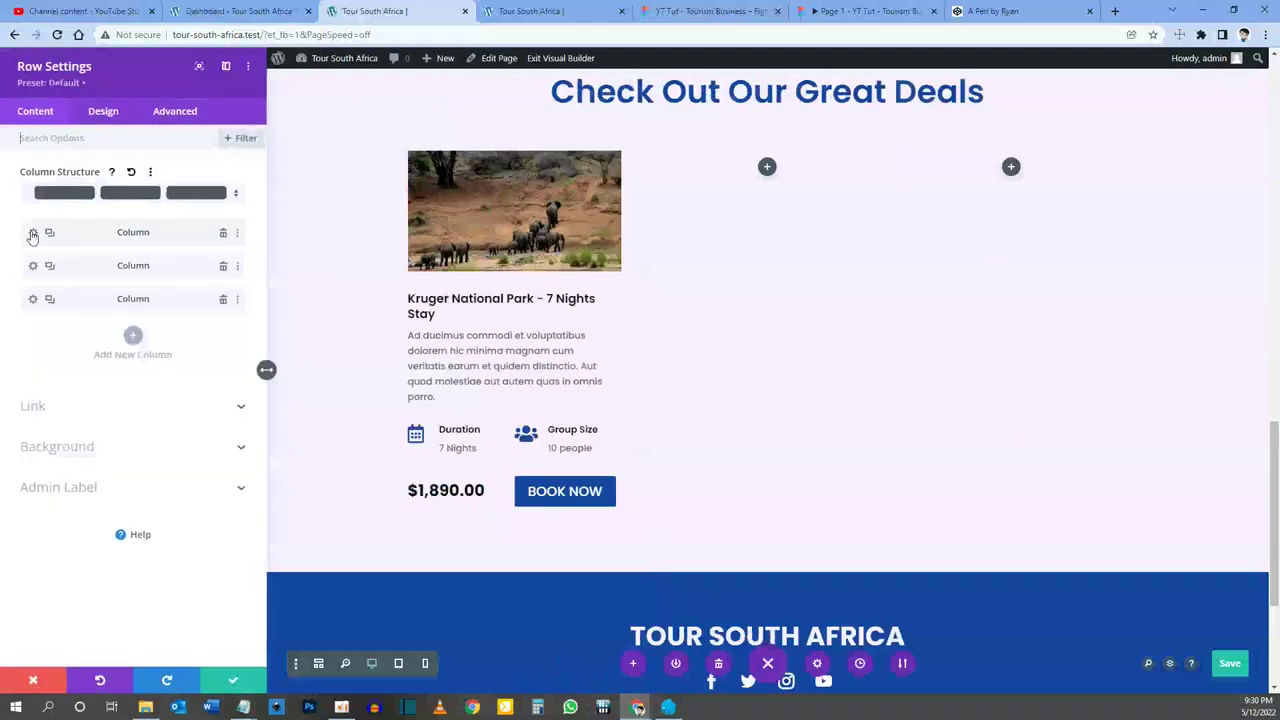
click(32, 234)
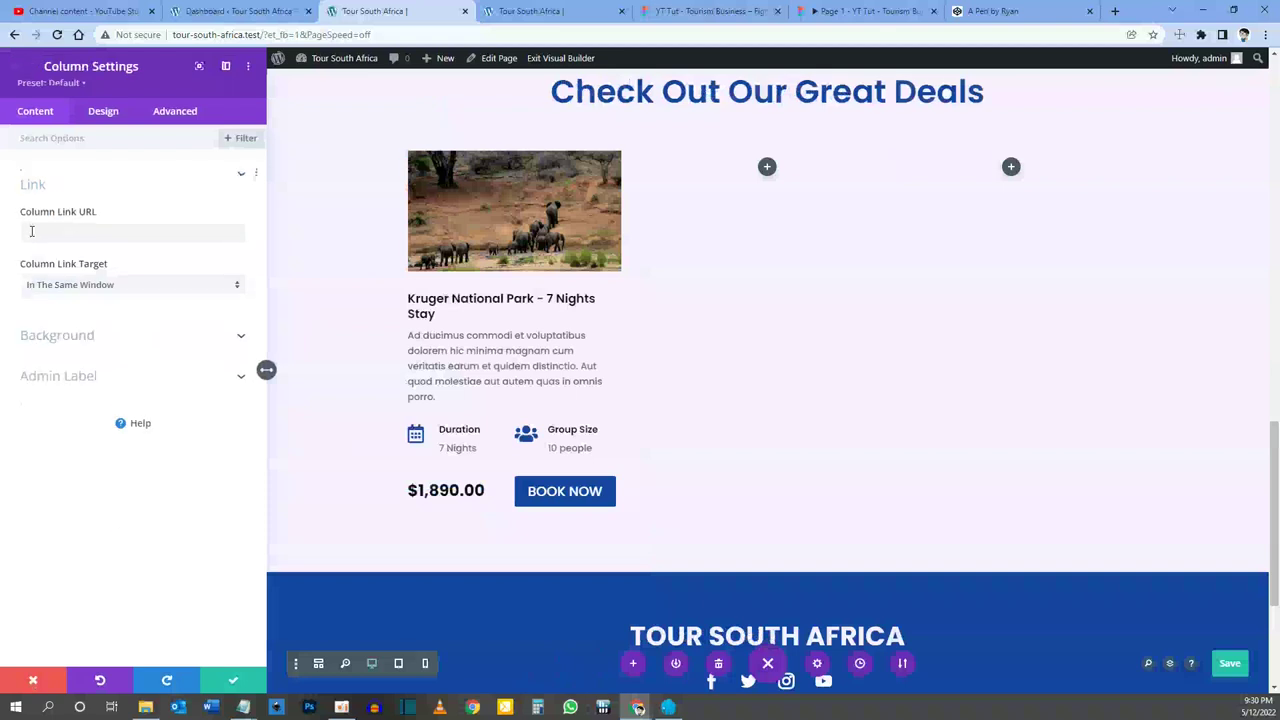
click(100, 114)
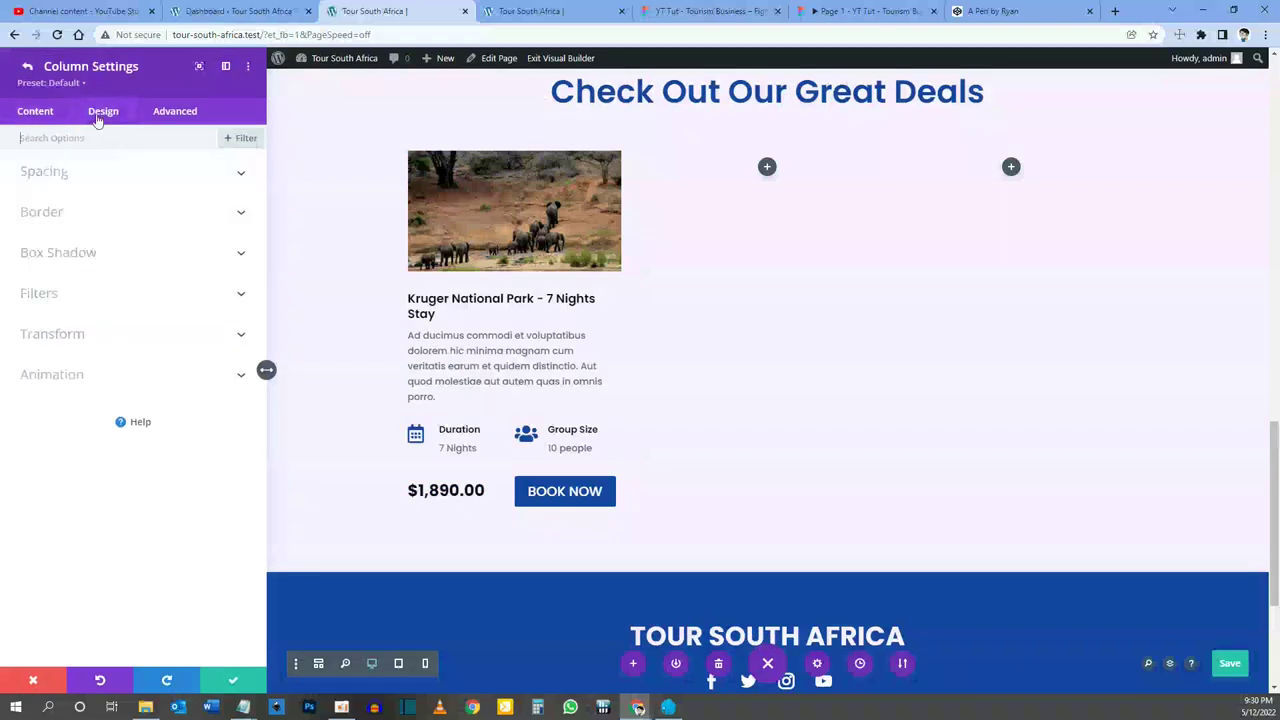
click(57, 213)
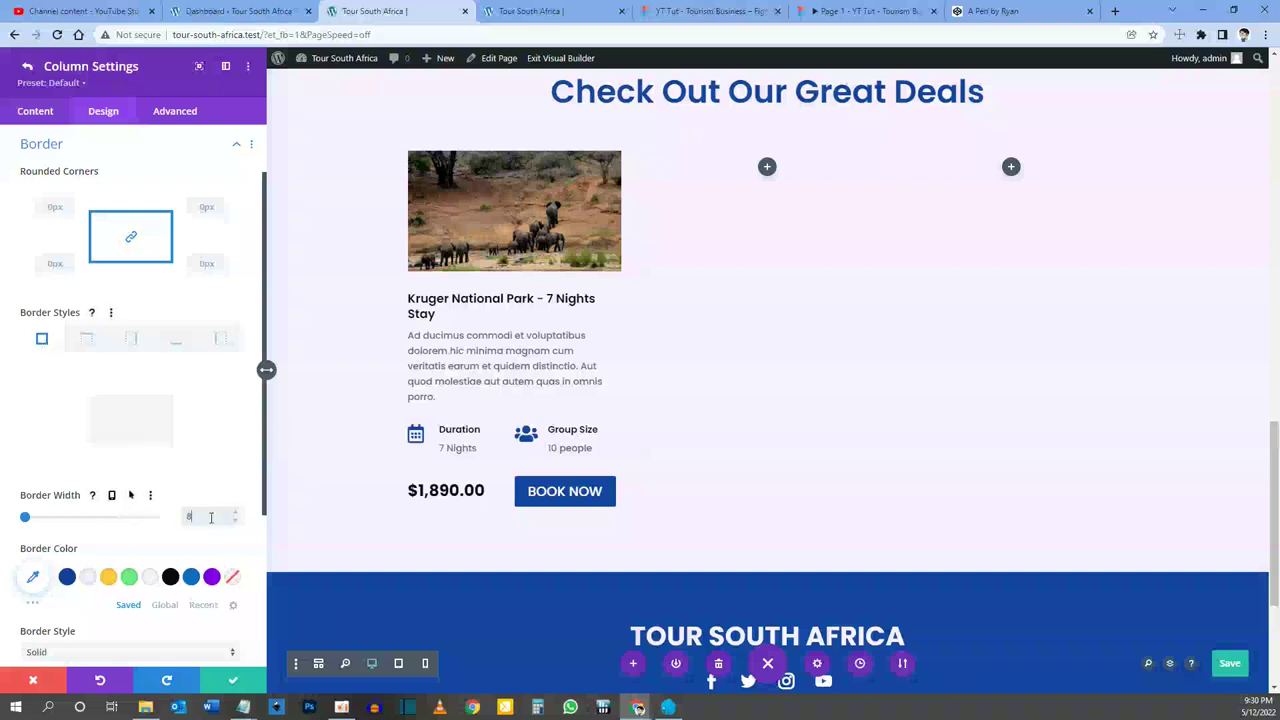
key(Return)
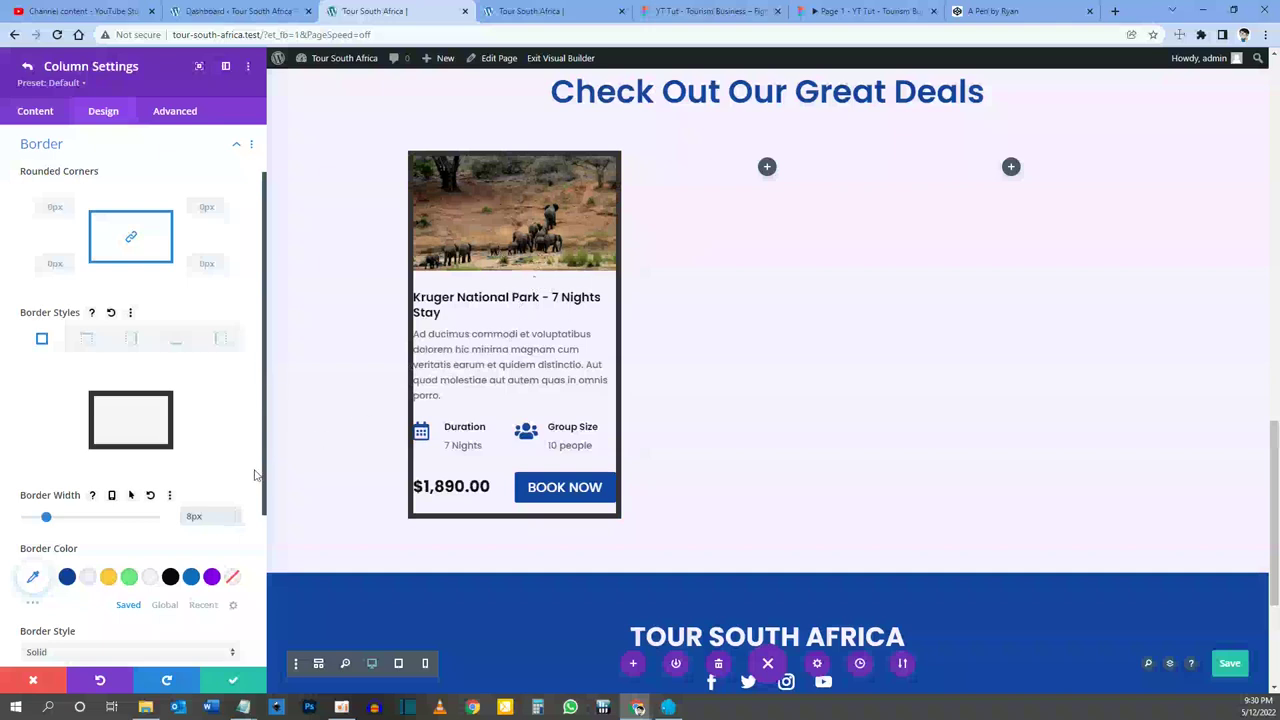
click(34, 578)
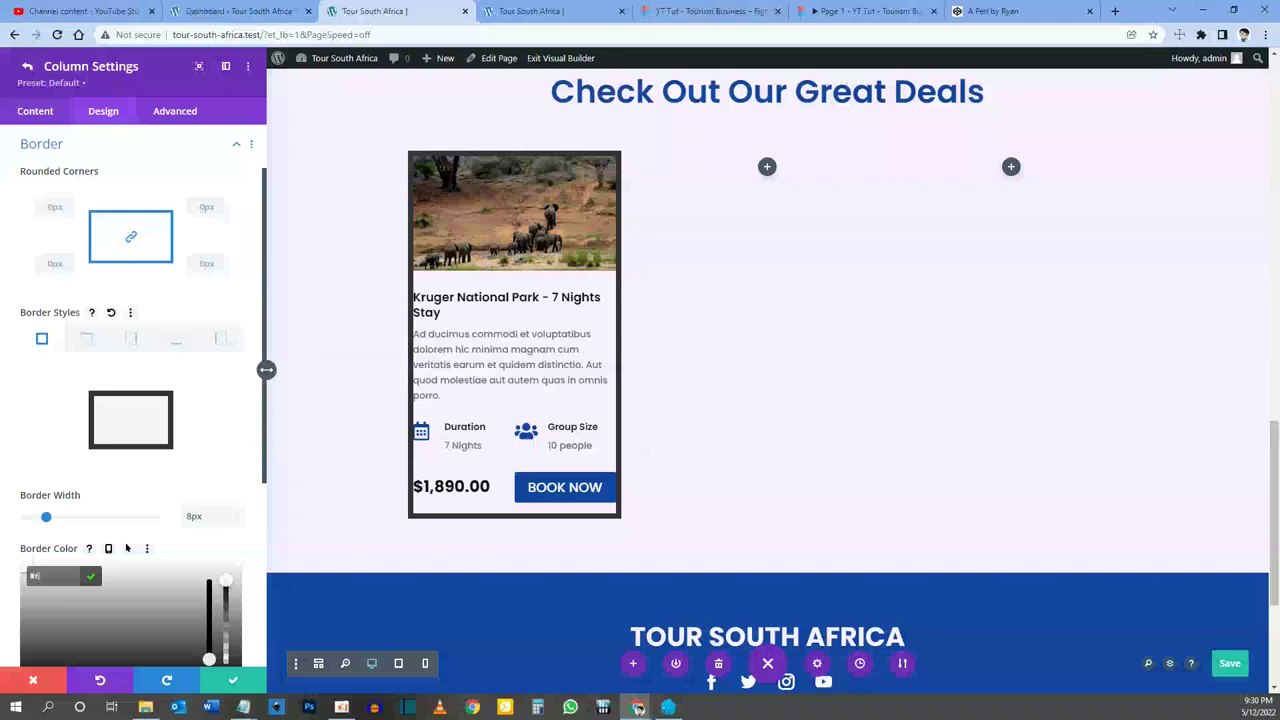
click(90, 576)
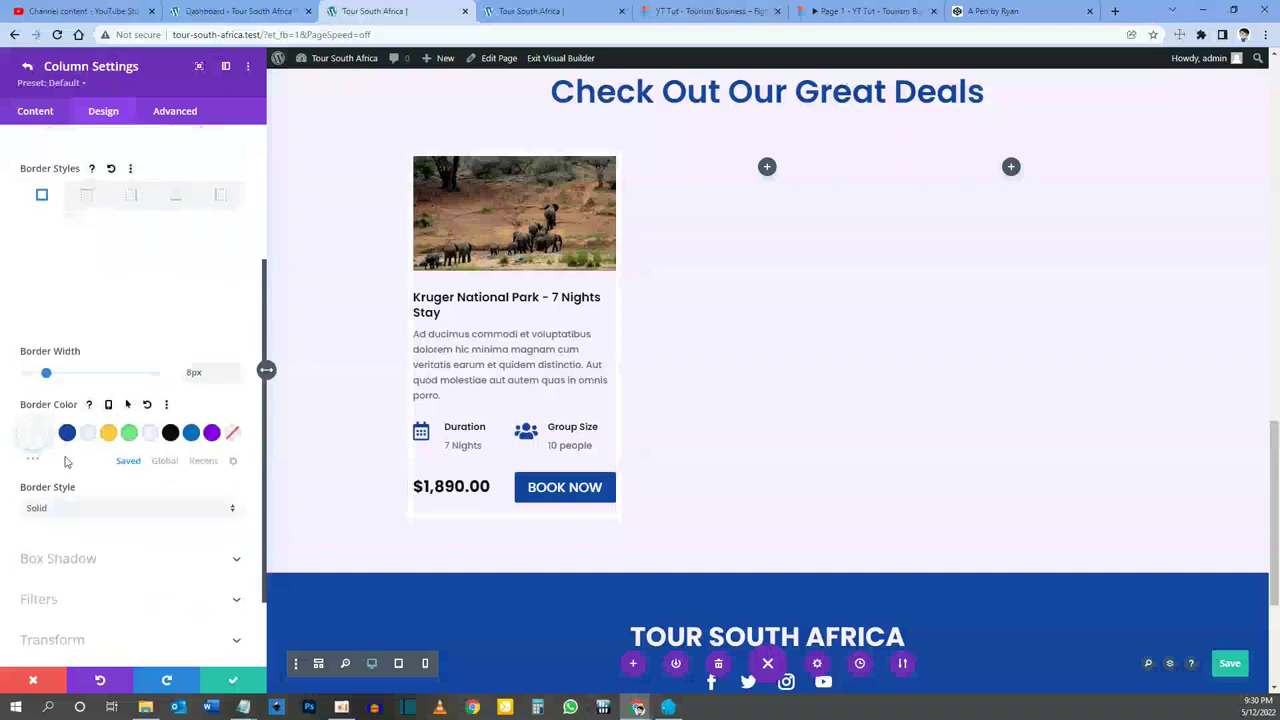
Step: Add the first box shadow preset to the column with 0px vertical position, 20px blur strength and shadow color rgba(0,0,0,0.2)
click(84, 468)
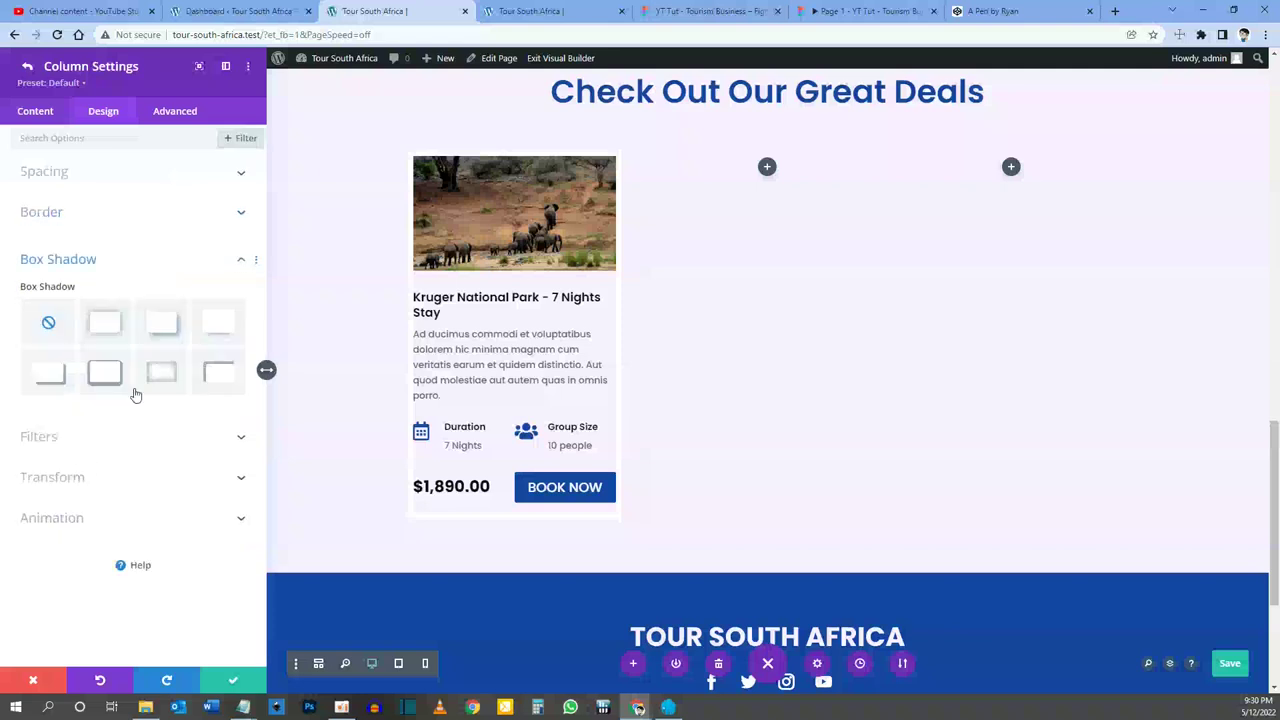
click(105, 323)
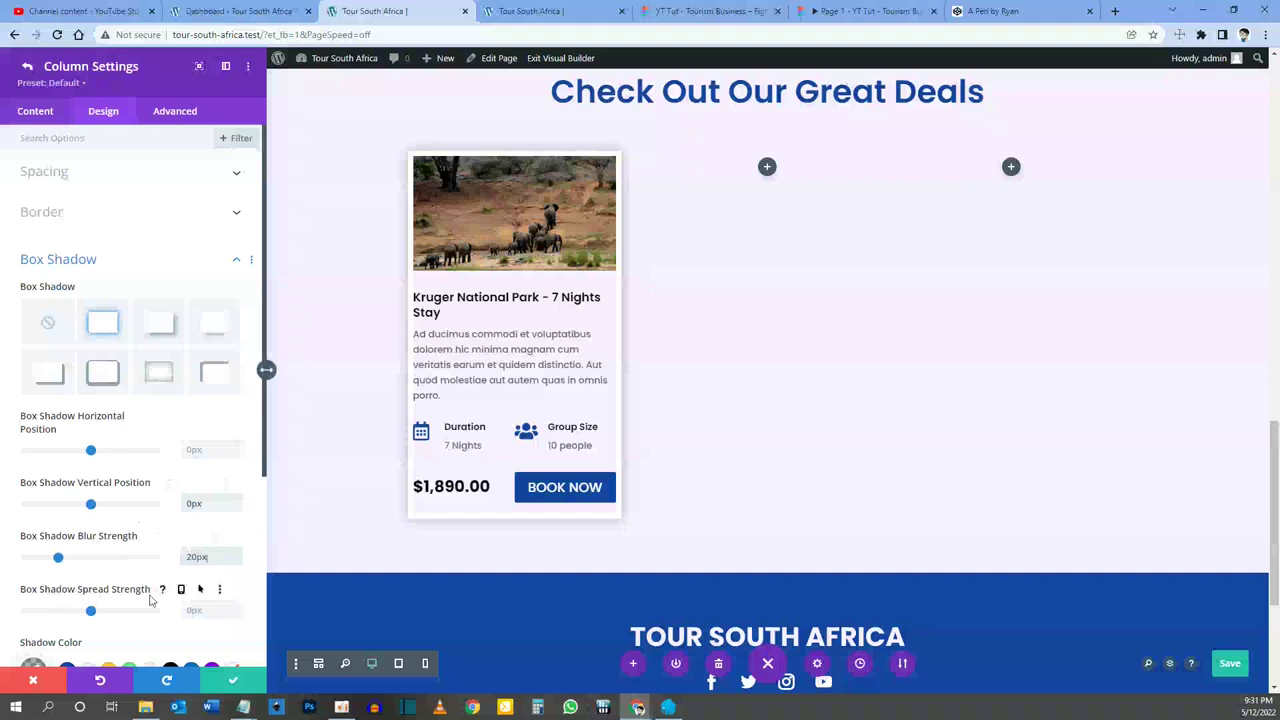
scroll(185, 578, down, 3)
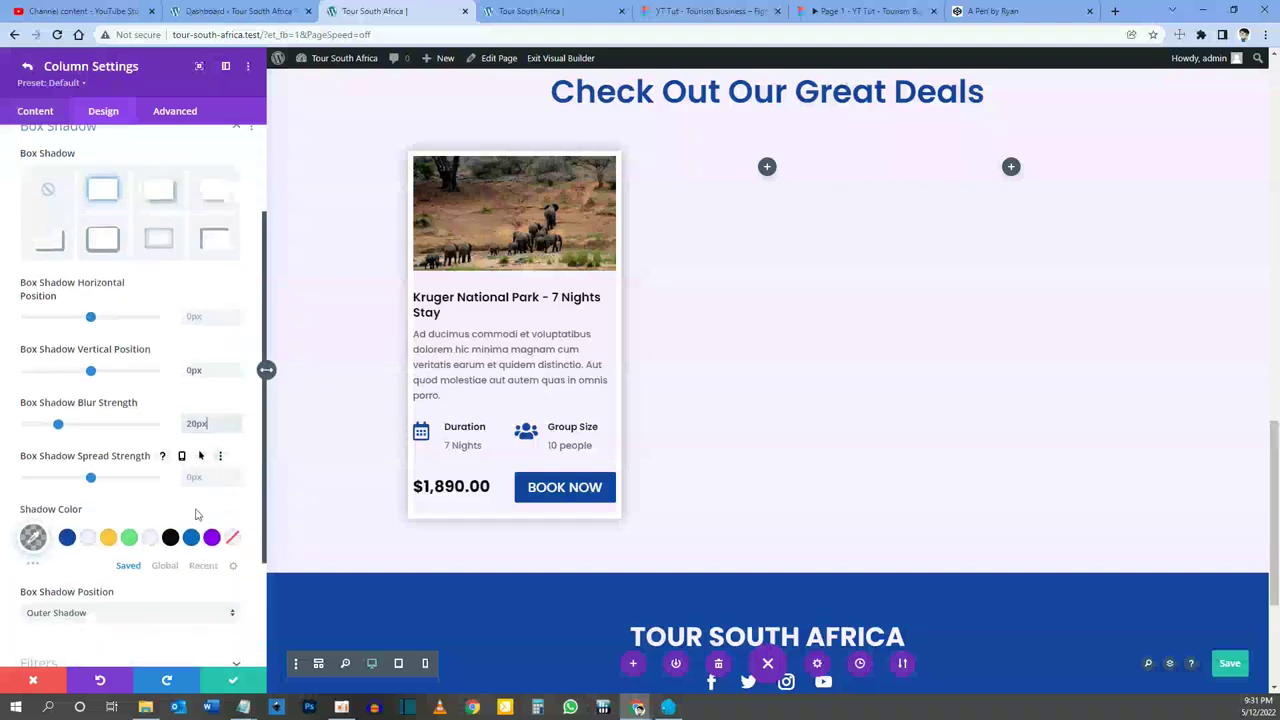
click(33, 532)
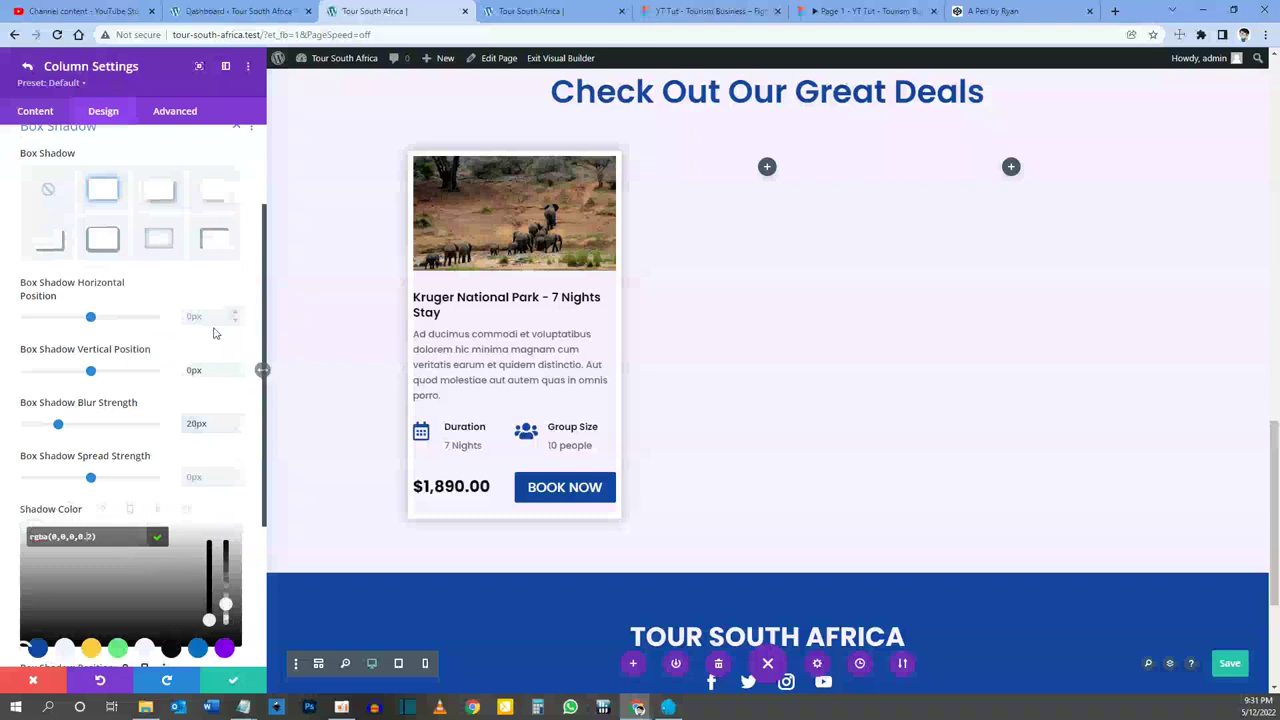
scroll(201, 337, up, 3)
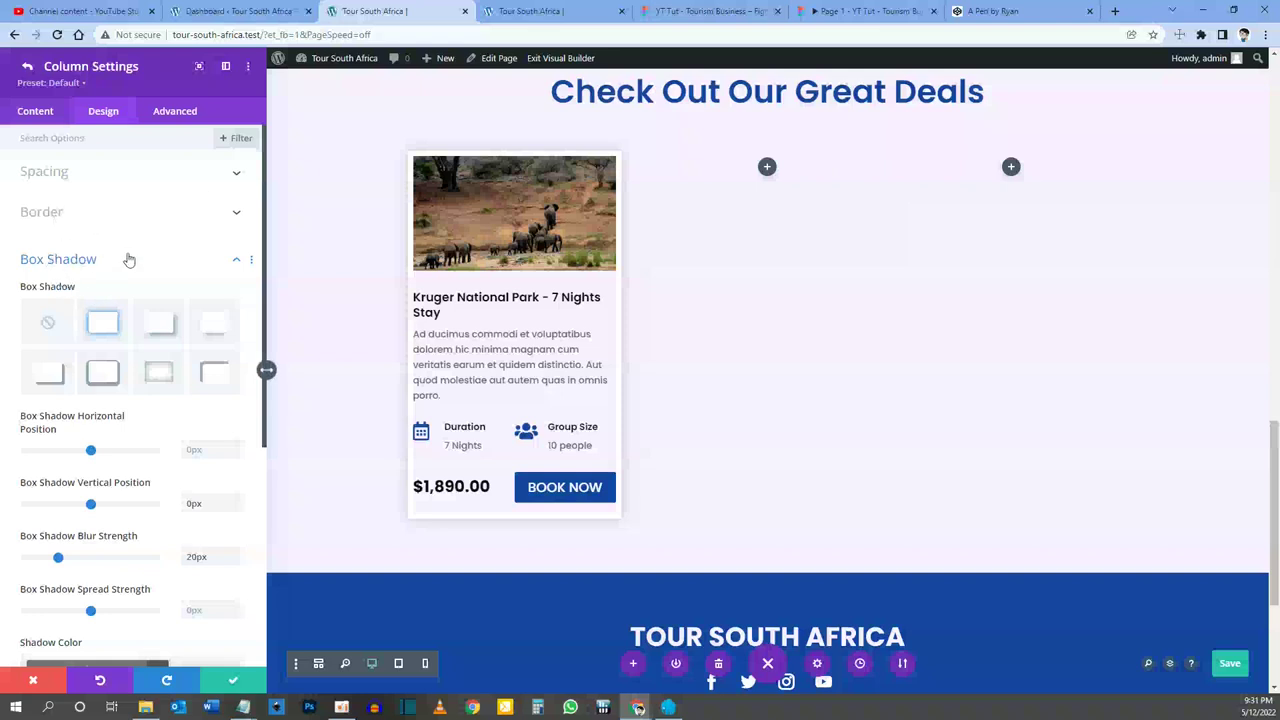
Step: Extend the column's box shadow to All Columns throughout This Row
right_click(57, 290)
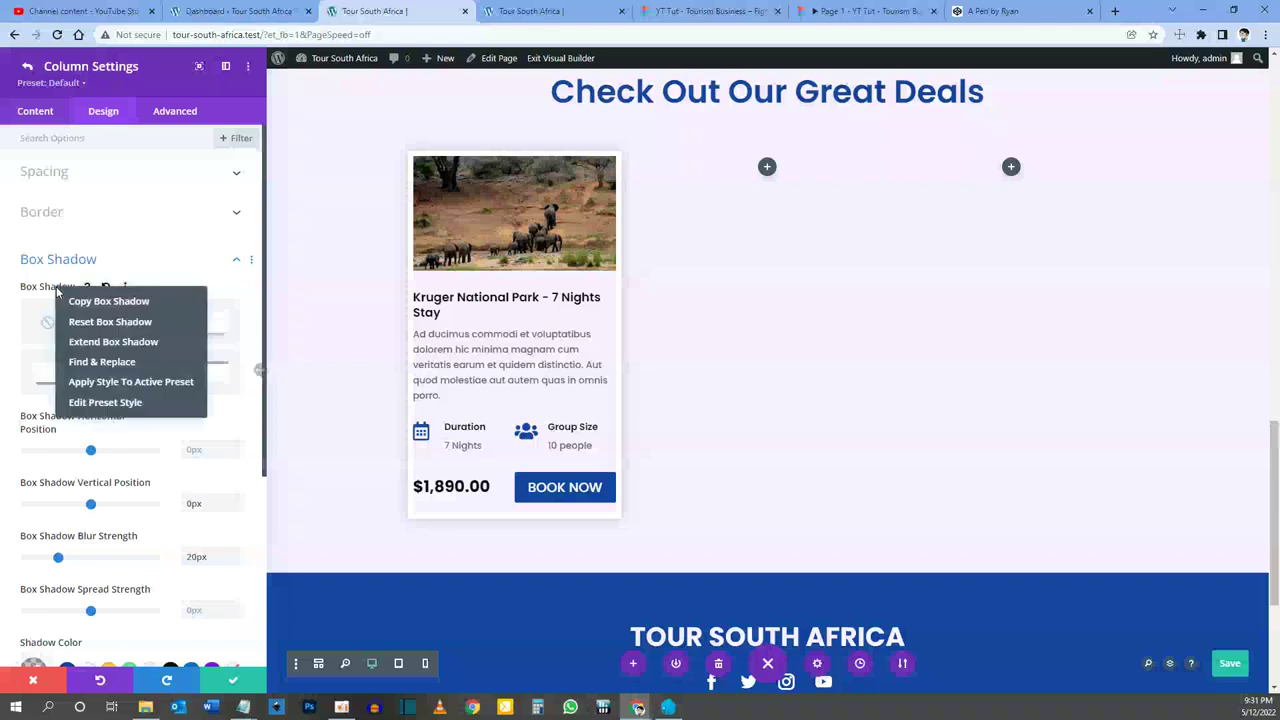
click(112, 342)
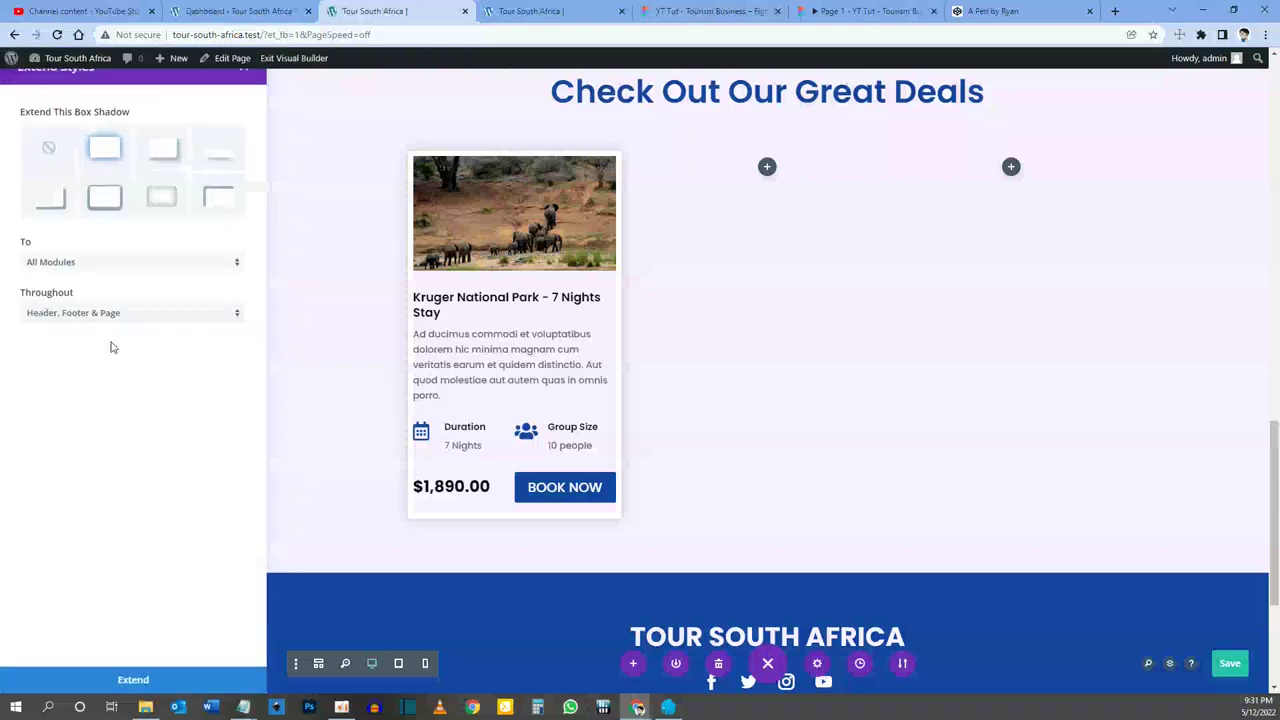
click(53, 265)
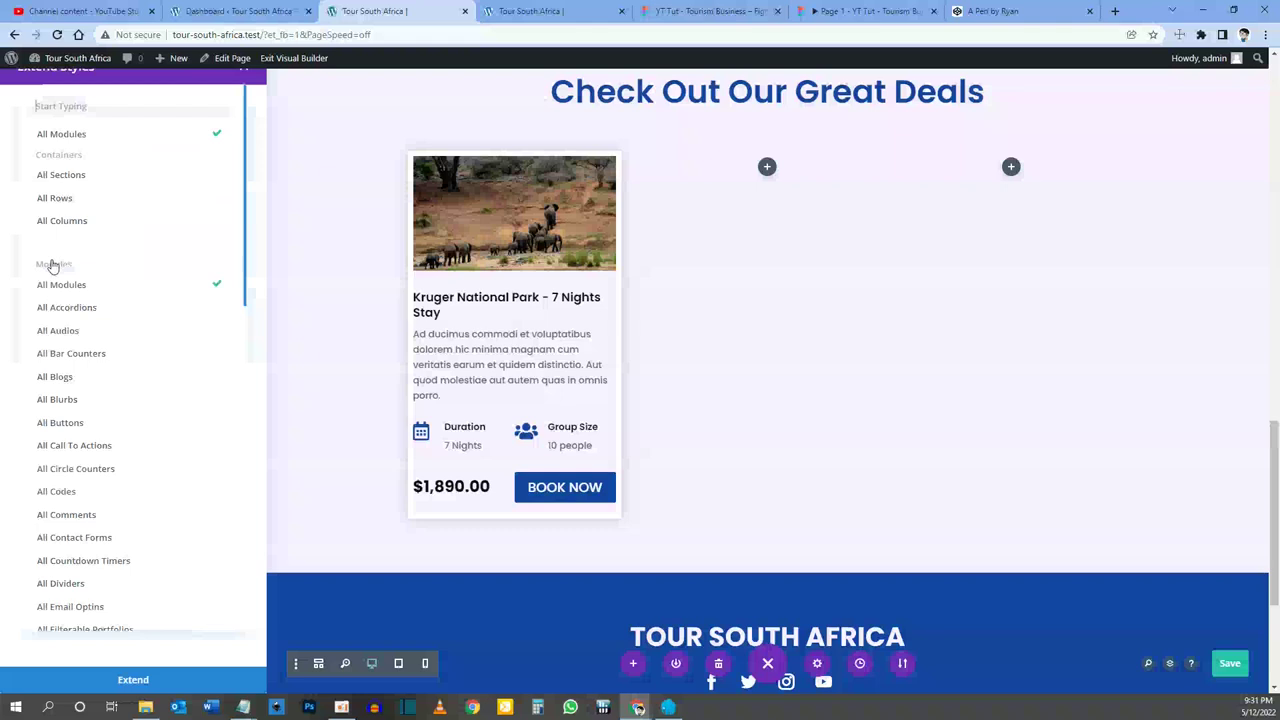
click(74, 220)
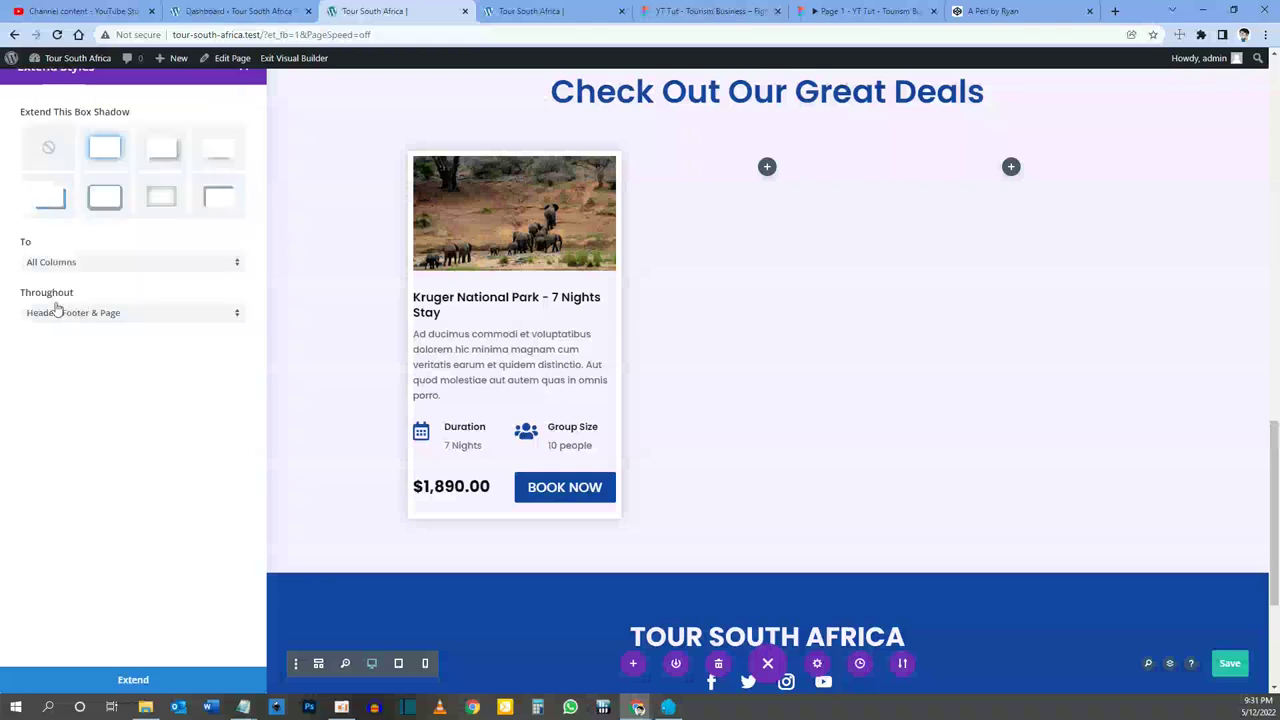
click(73, 313)
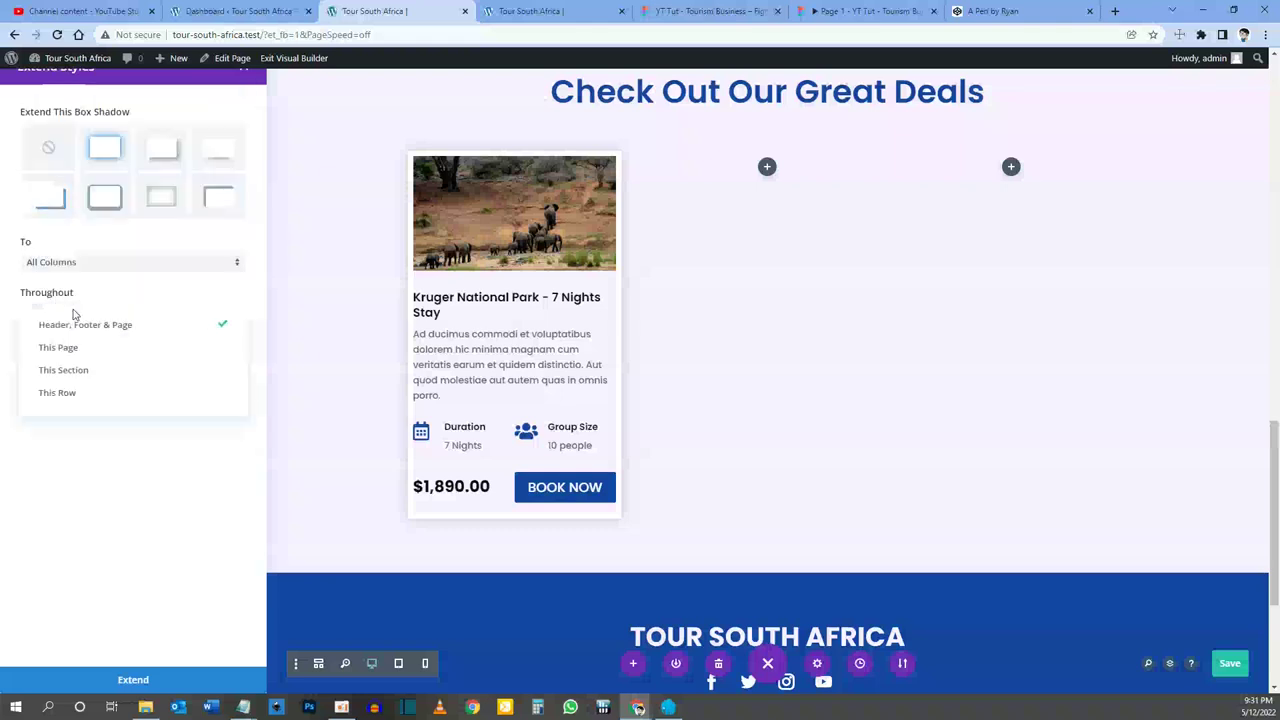
click(63, 395)
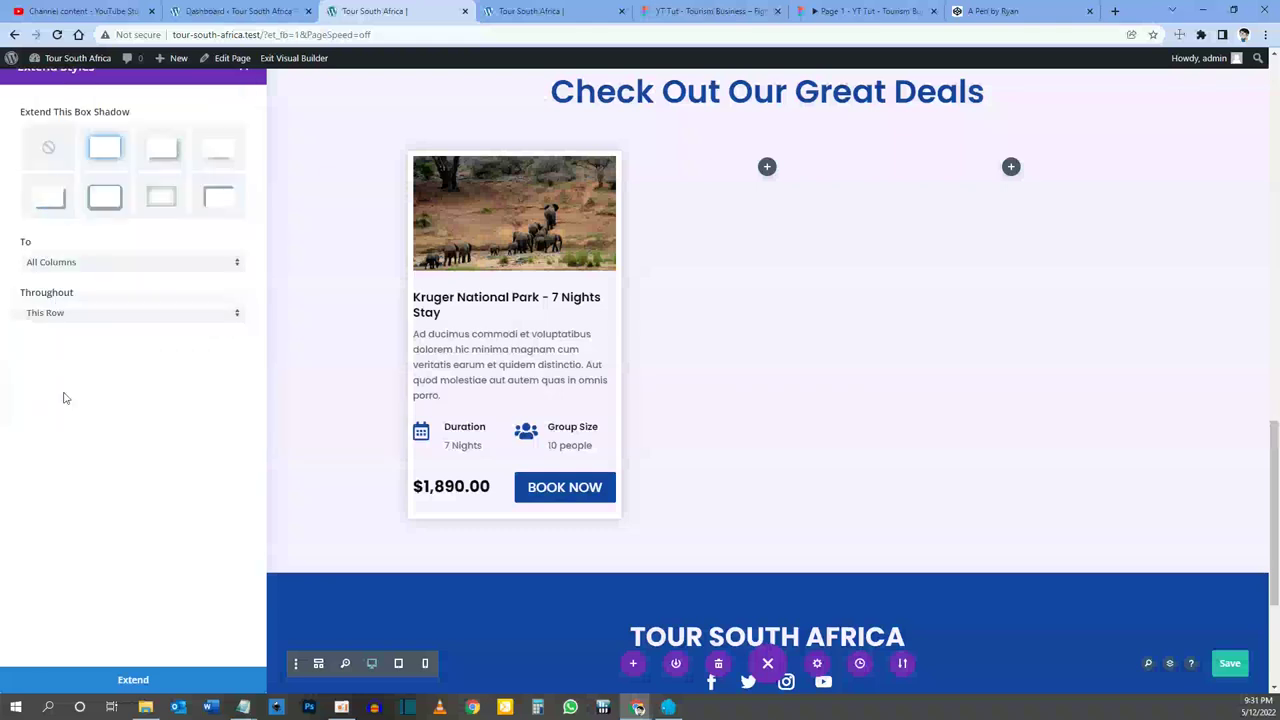
click(130, 683)
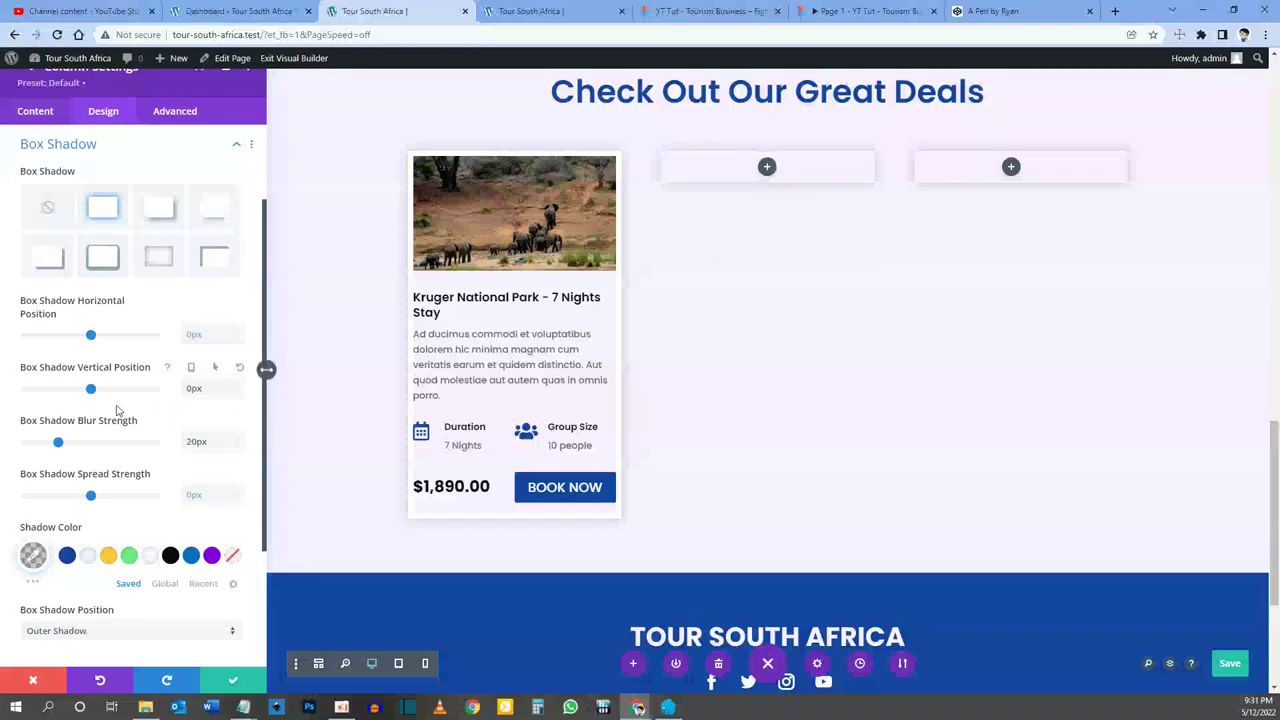
Step: Extend the column's border styles to All Columns throughout This Row and save the page
scroll(113, 411, up, 2)
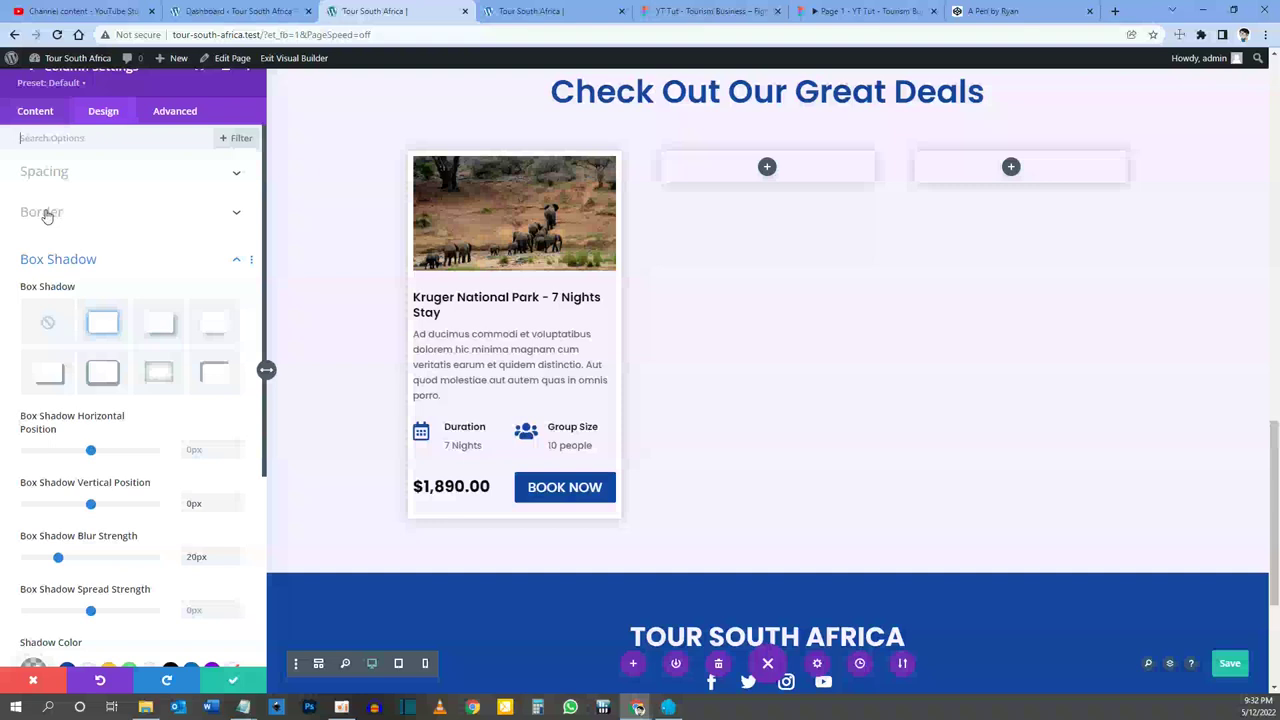
click(46, 211)
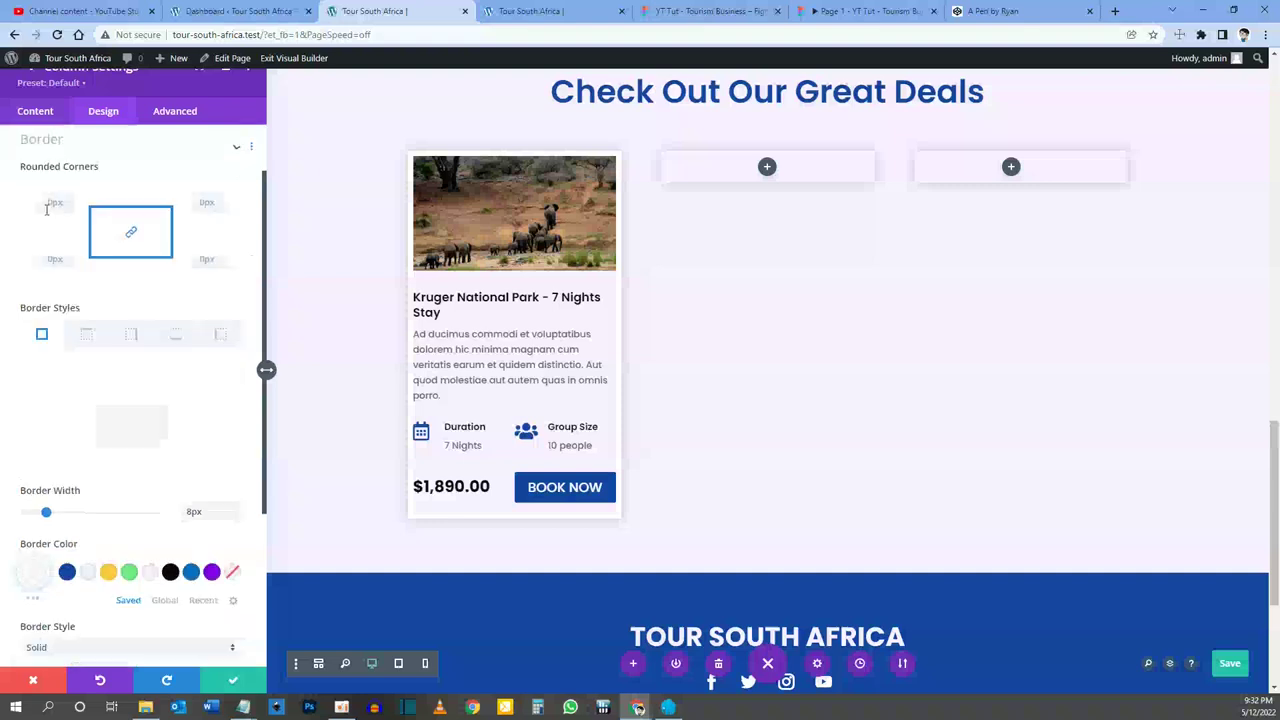
right_click(46, 314)
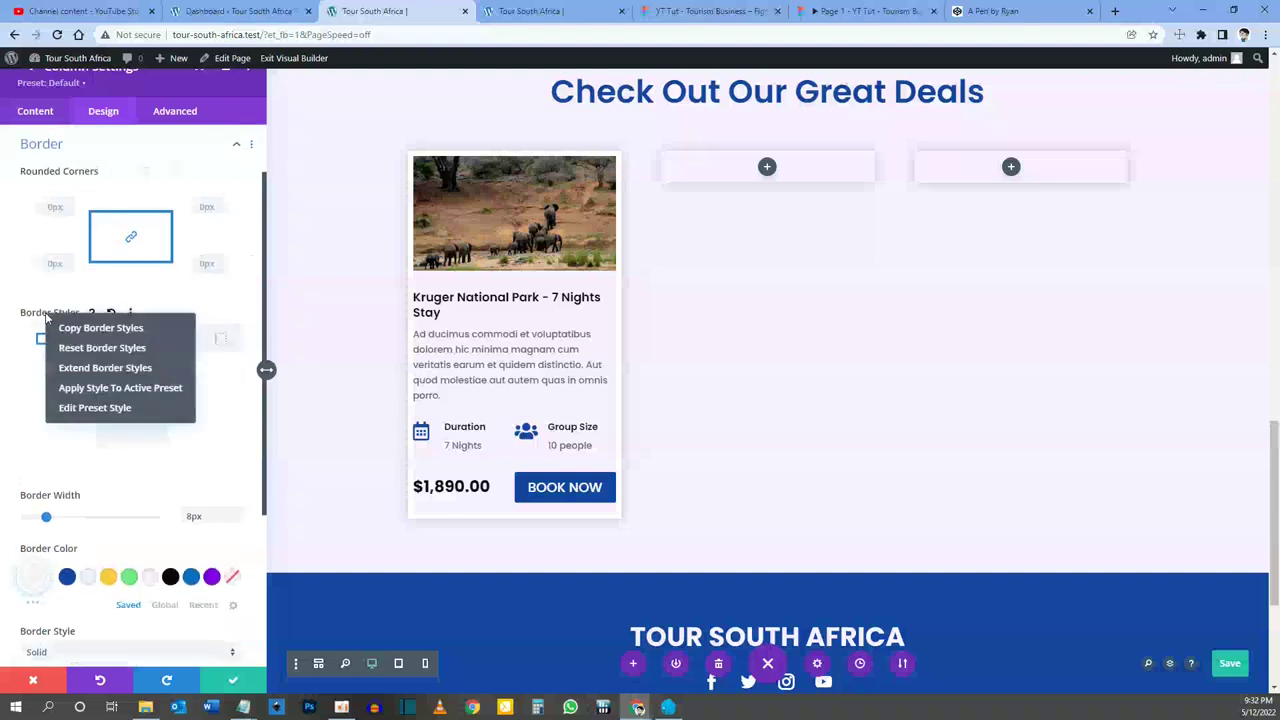
click(86, 368)
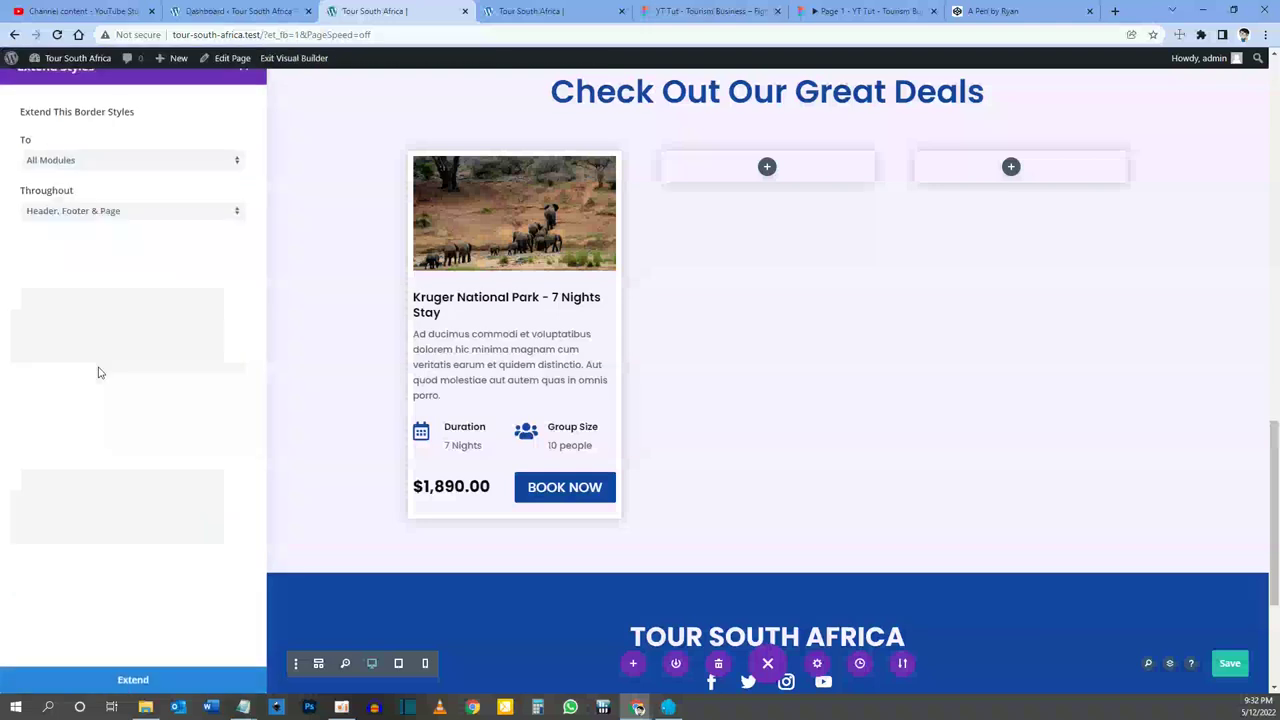
click(54, 163)
click(88, 221)
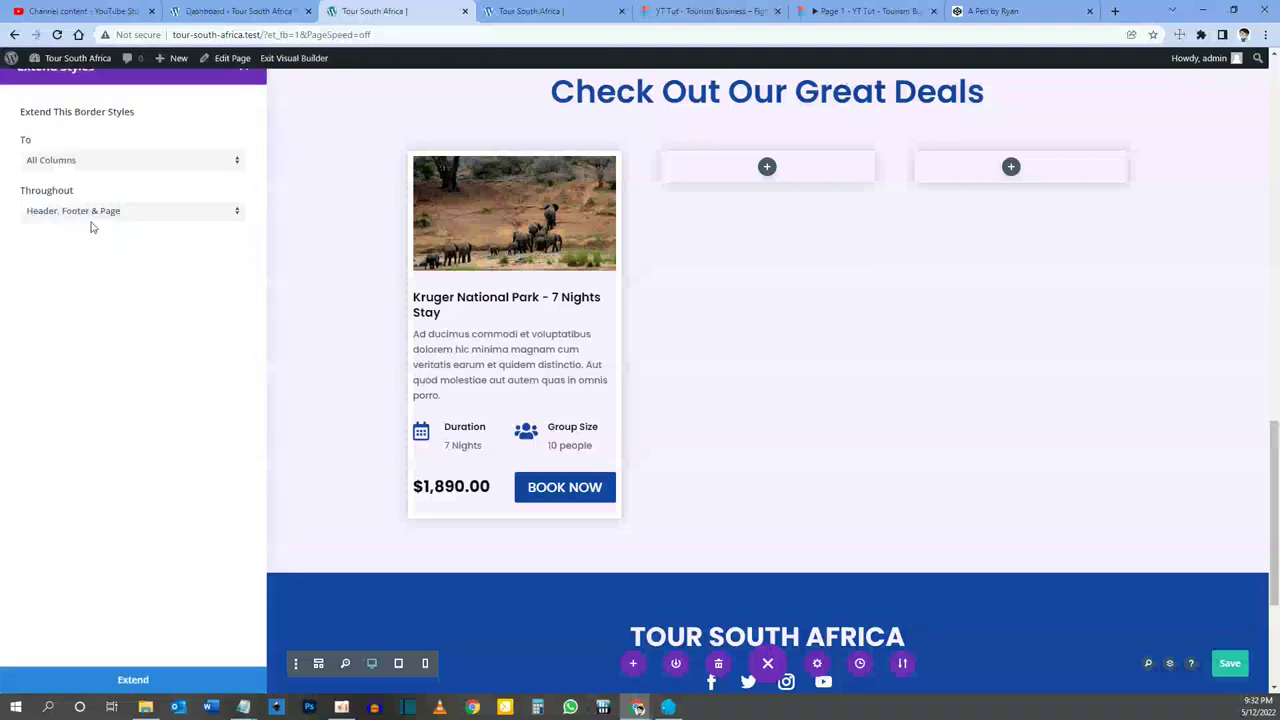
click(51, 218)
click(63, 291)
click(134, 683)
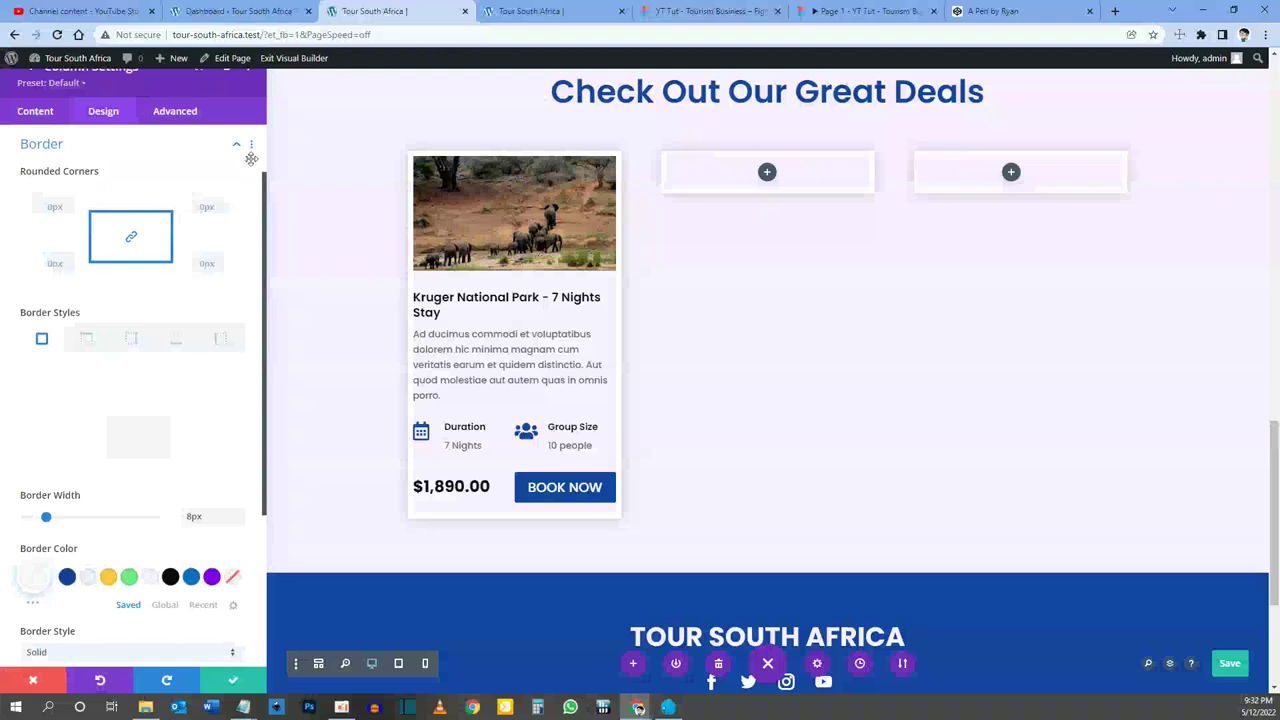
scroll(97, 211, up, 1)
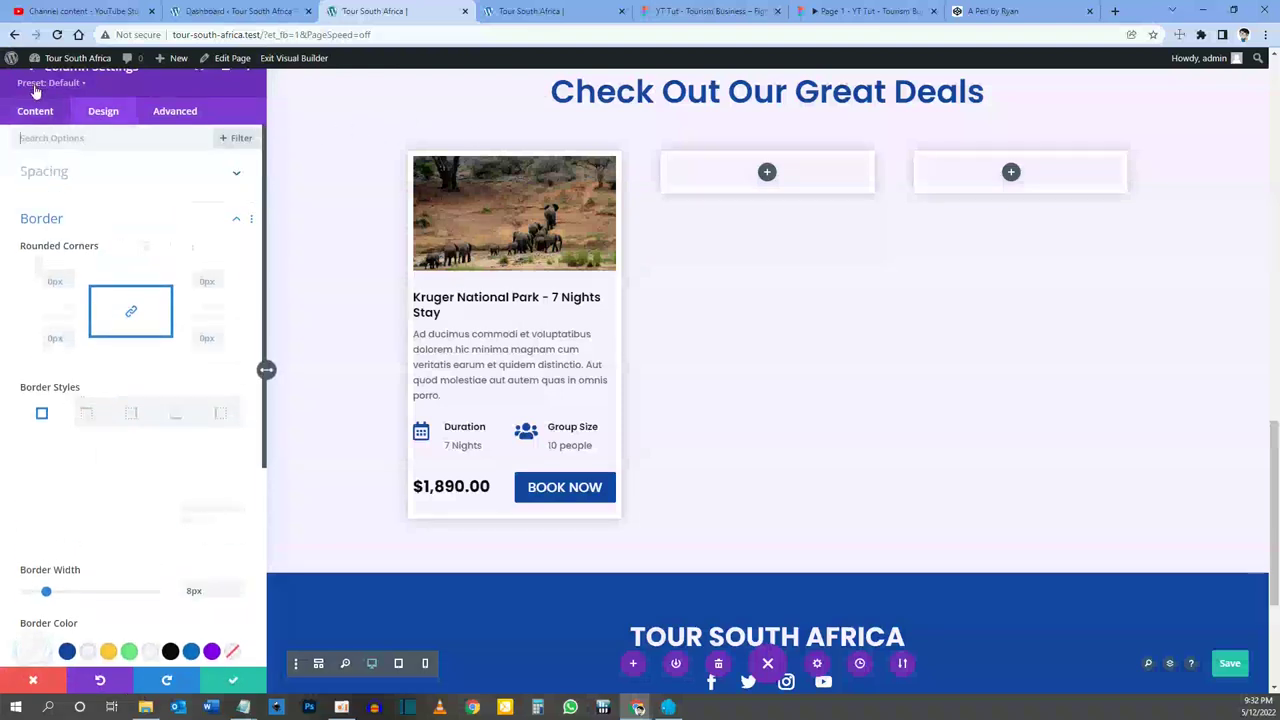
key(ctrl+s)
Step: Return to the row's settings, enable Equalize Column Heights, confirm the row settings and save the page
click(33, 76)
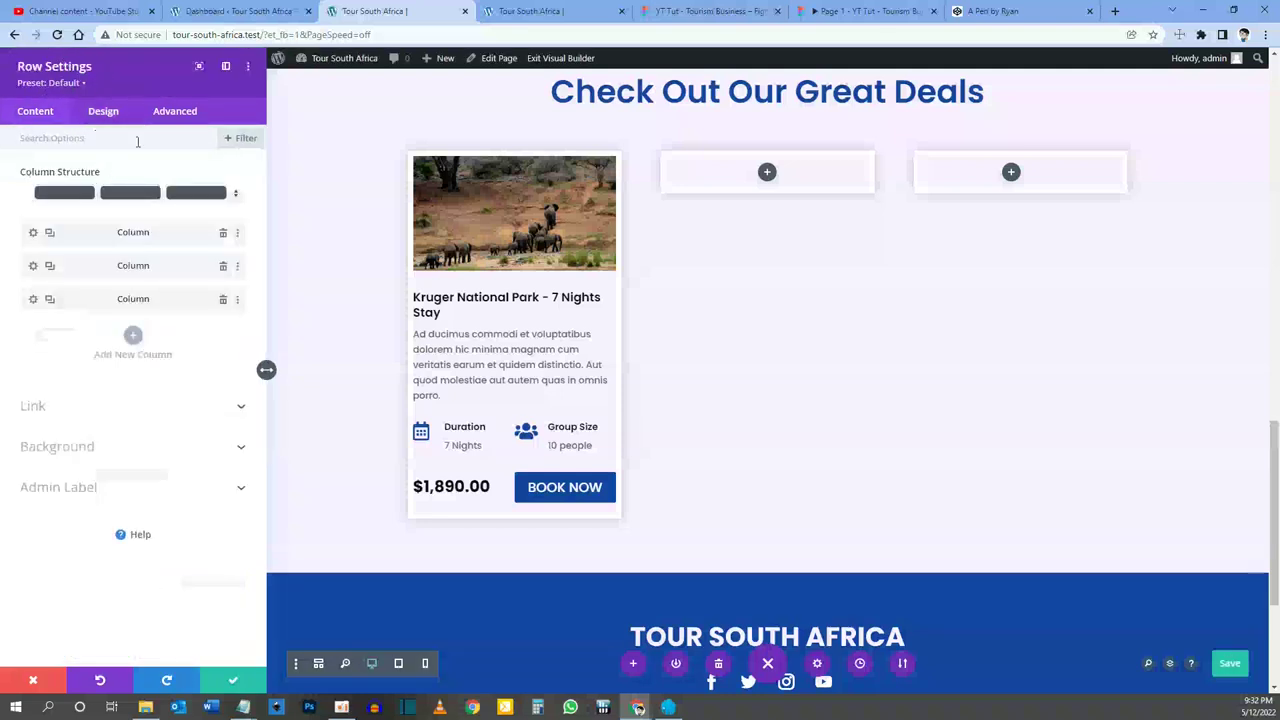
click(103, 111)
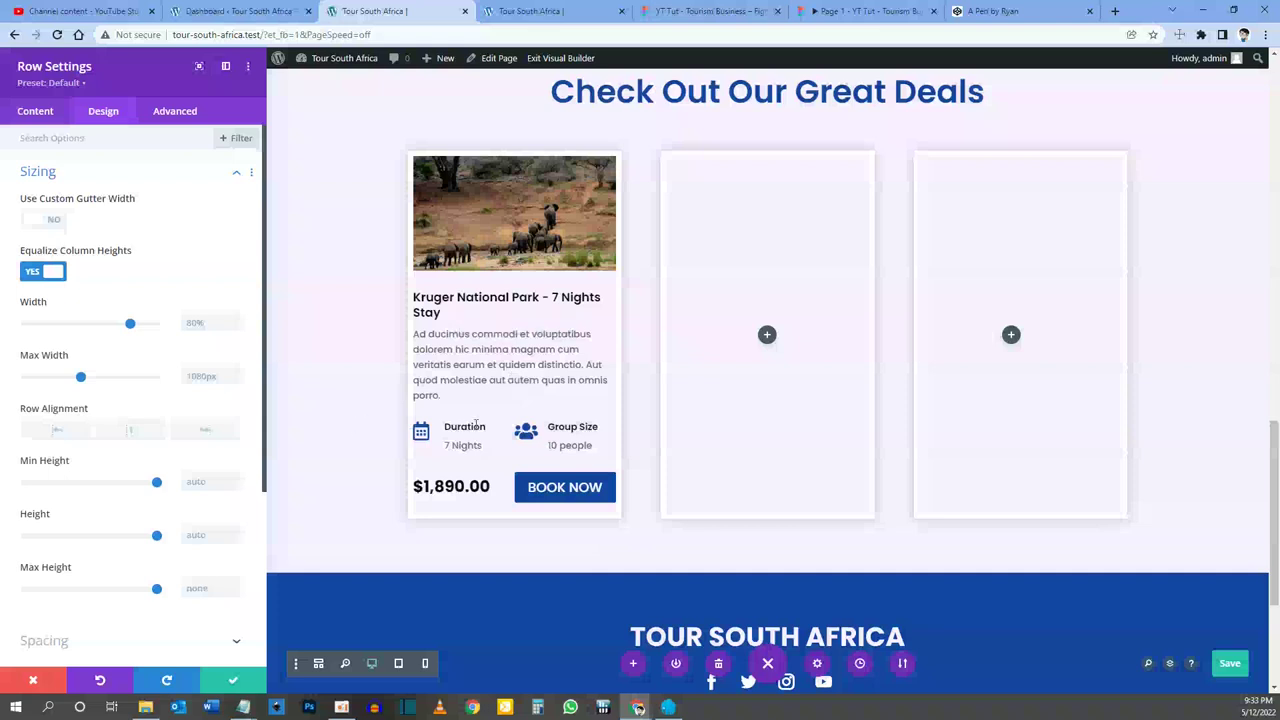
click(228, 682)
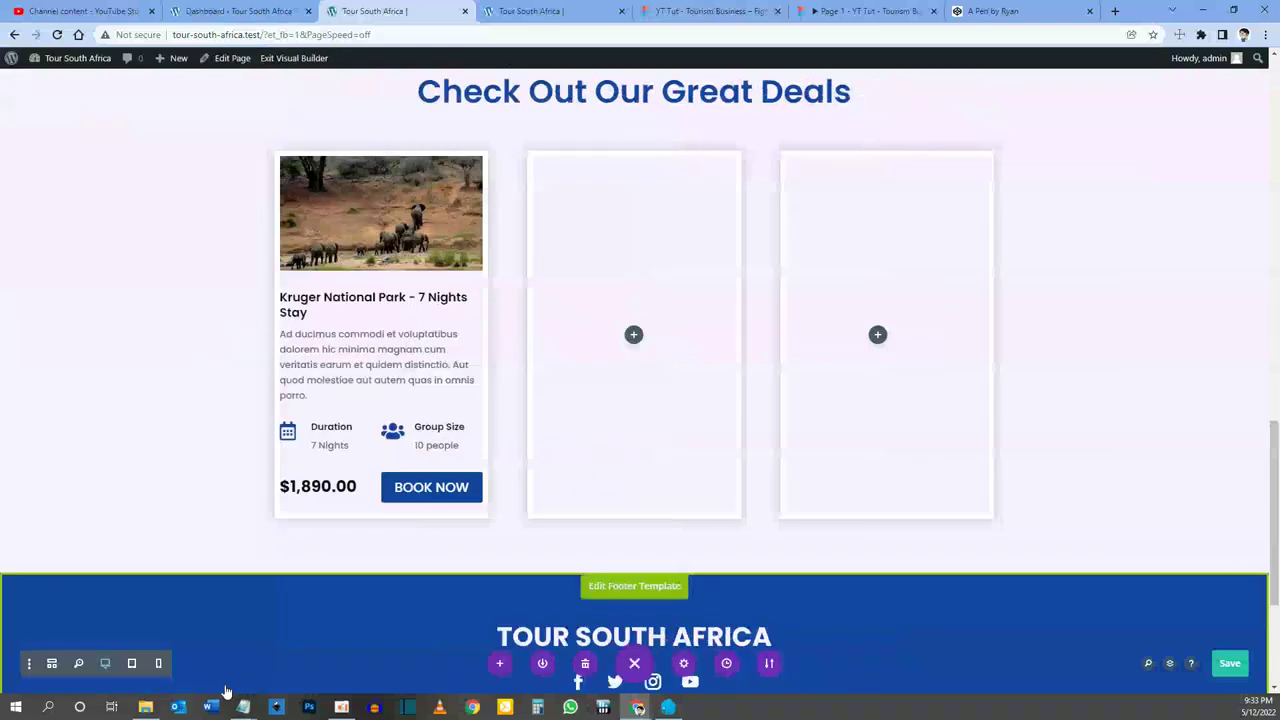
click(1230, 664)
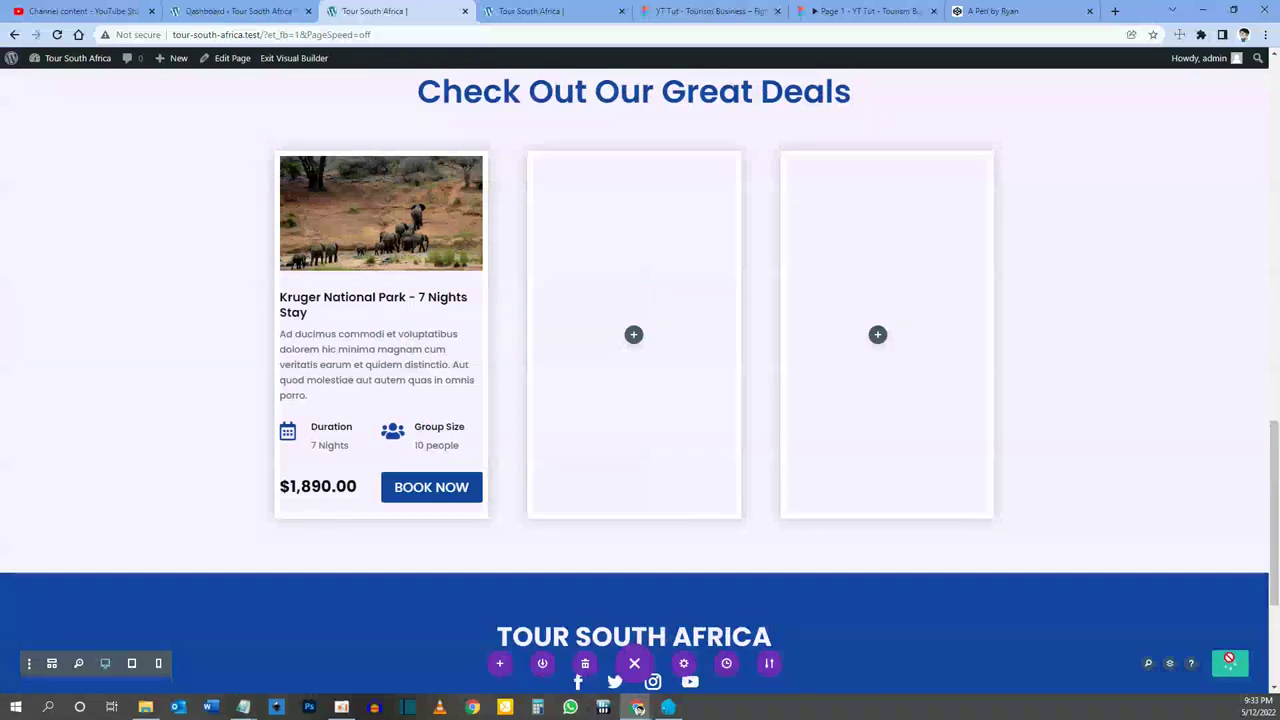
Step: Reload the published Tour South Africa page and examine the three cards in the Check Out Our Great Deals section
click(537, 11)
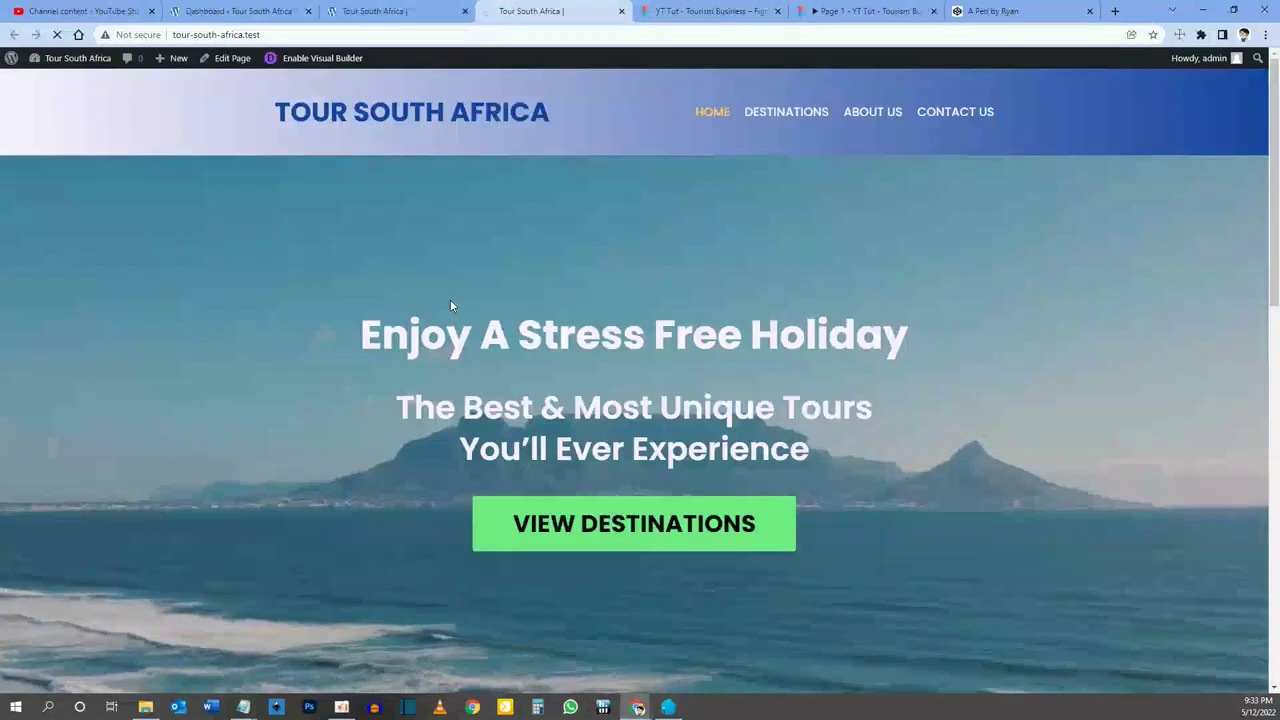
key(F5)
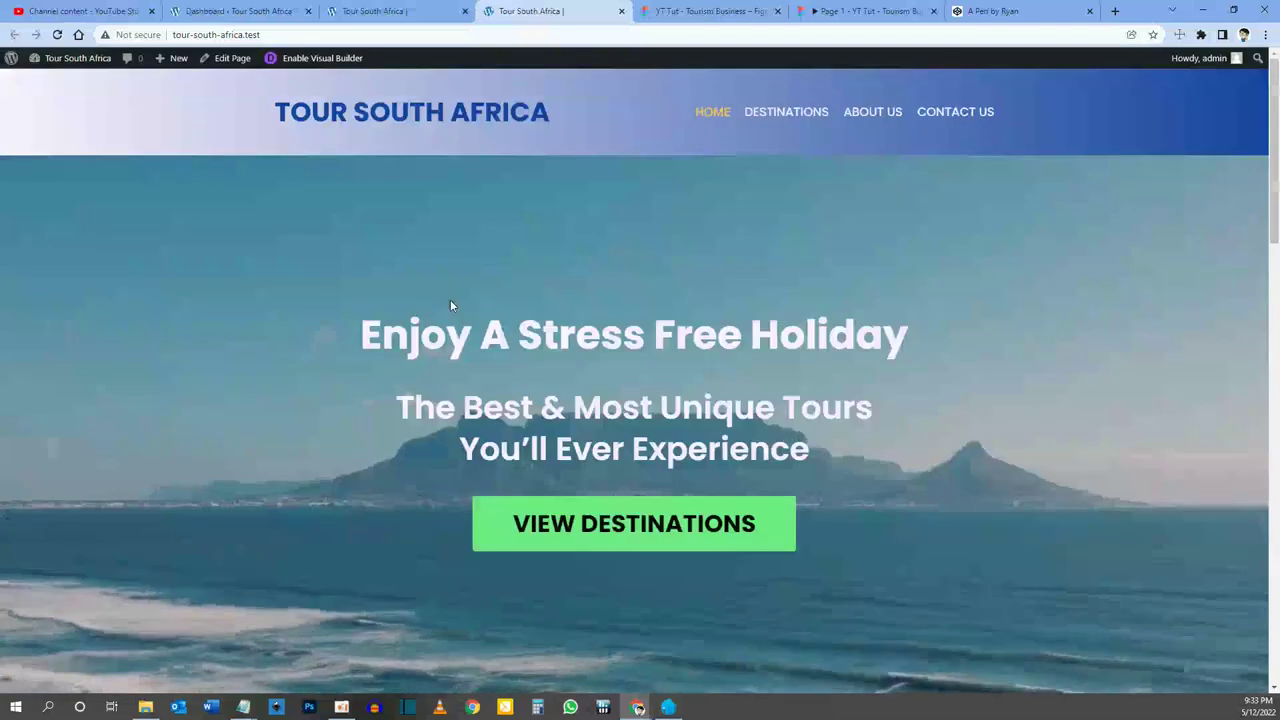
scroll(767, 437, down, 10)
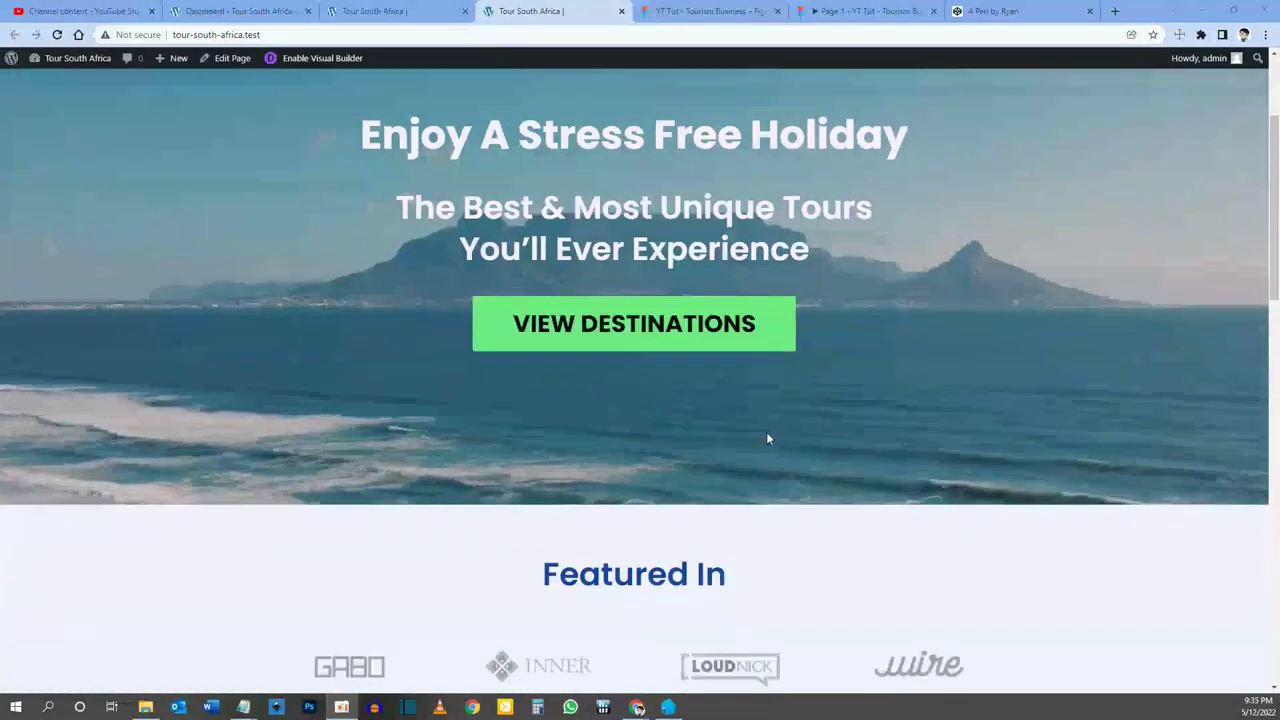
scroll(767, 437, down, 2)
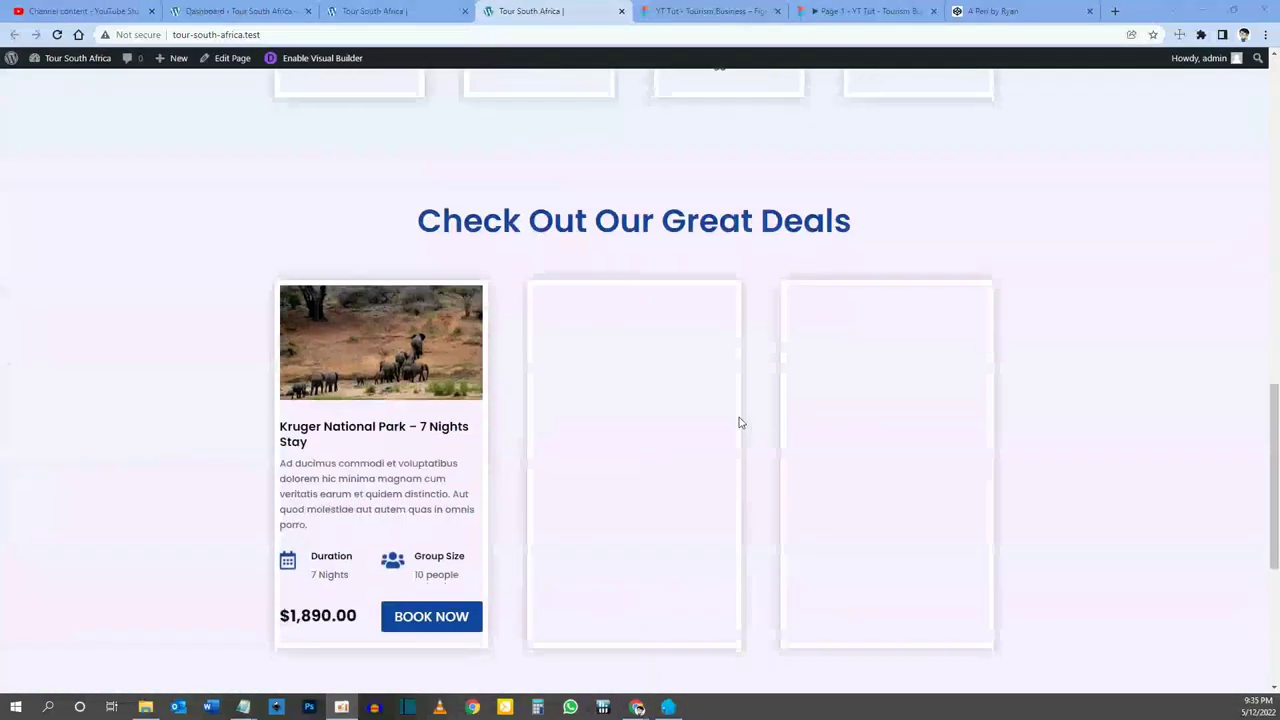
scroll(600, 400, down, 1)
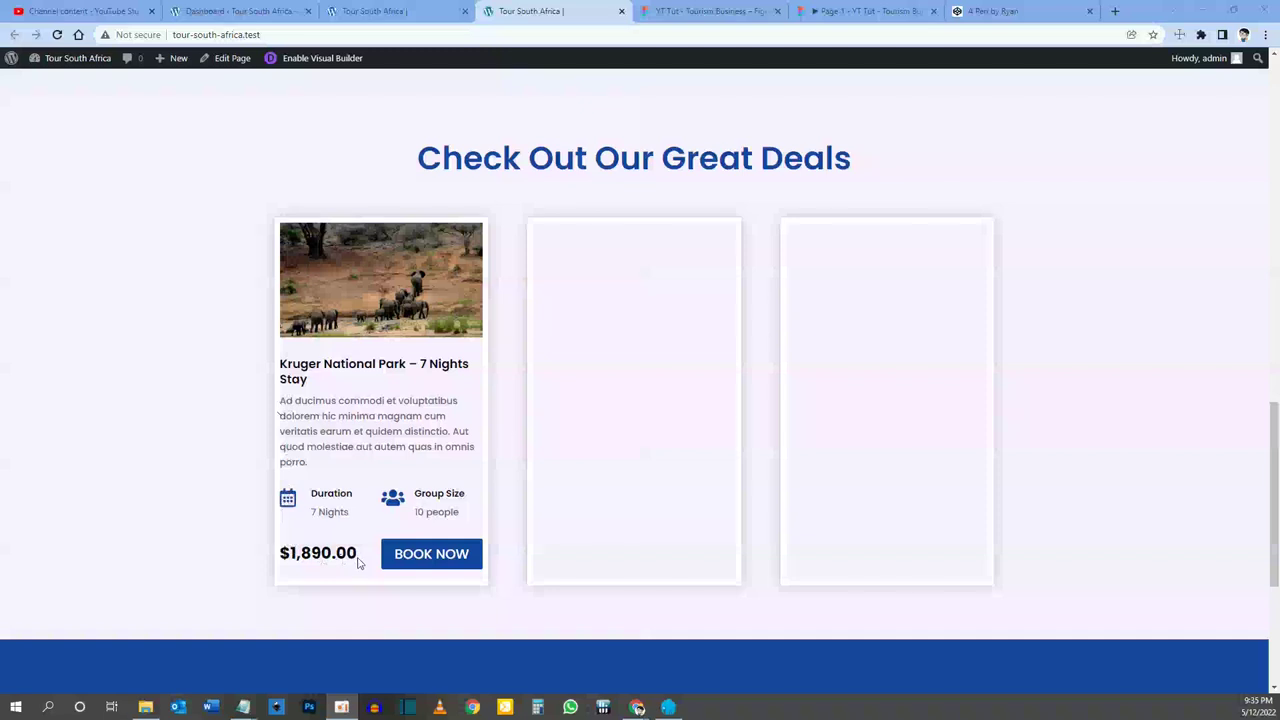
Step: Return to the visual builder, review the first deal column's padding settings and close the row settings
click(388, 11)
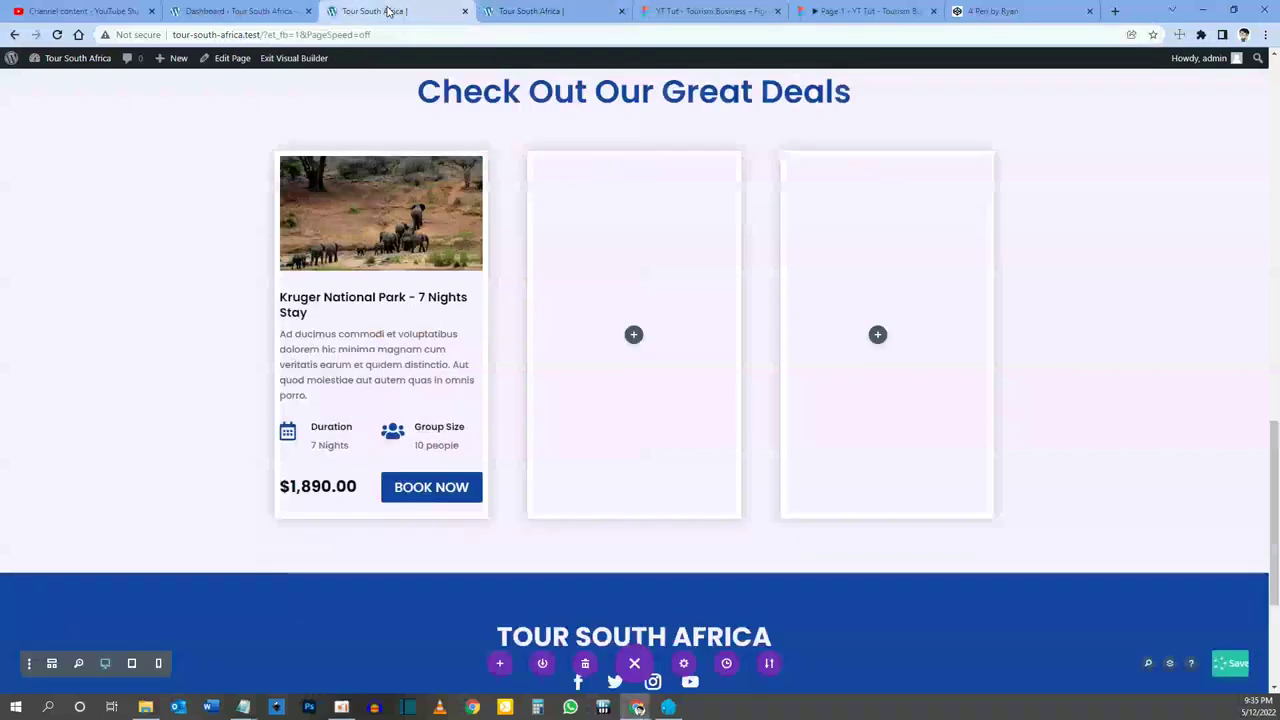
mouse_move(310, 150)
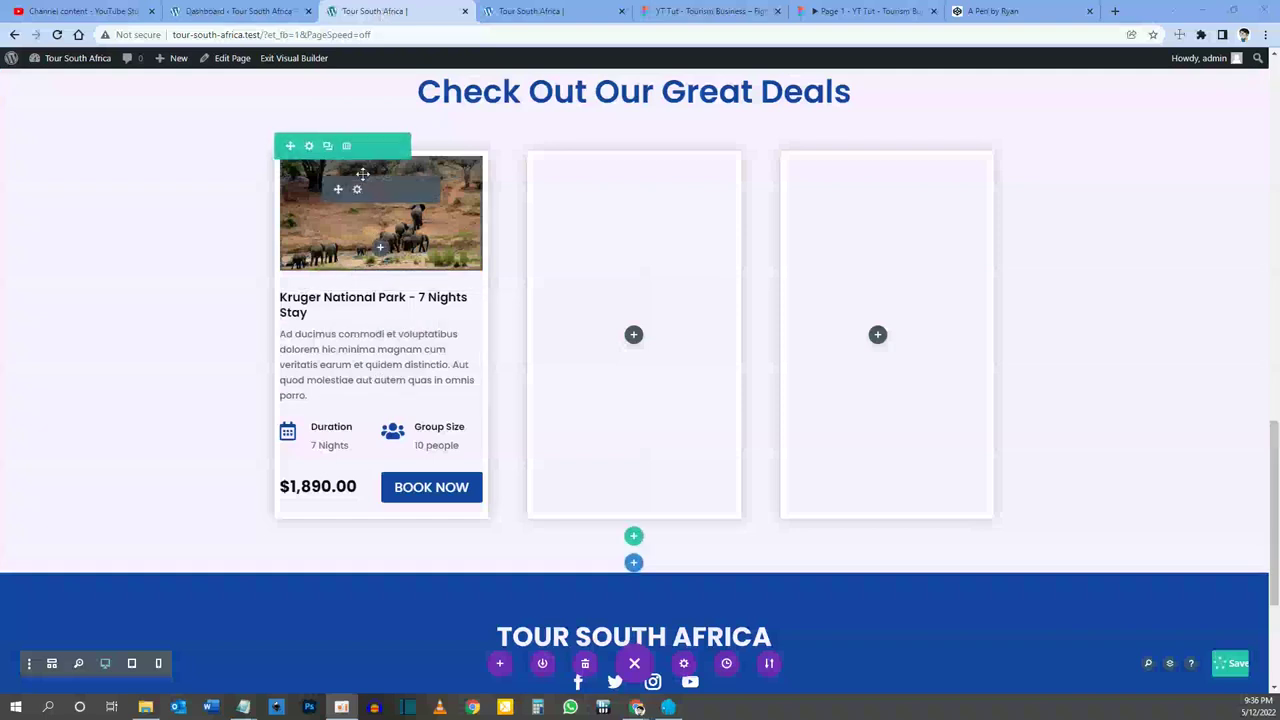
click(310, 147)
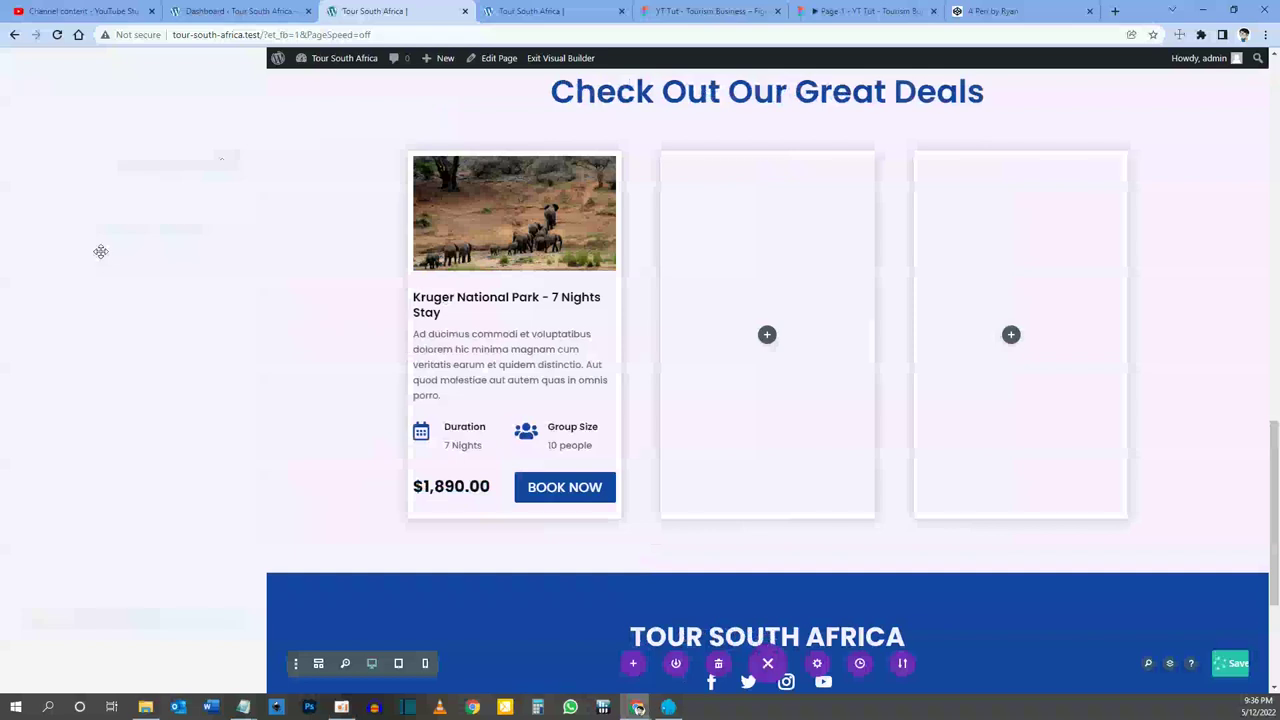
click(33, 232)
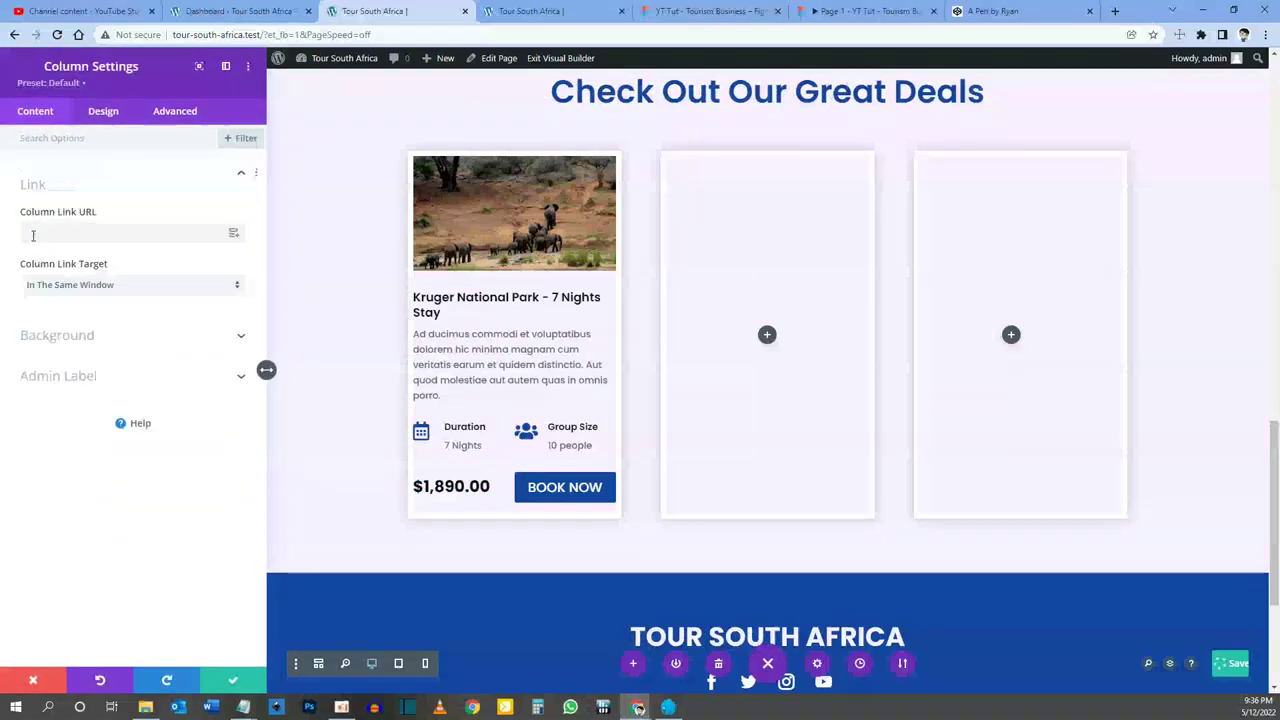
click(103, 111)
click(73, 172)
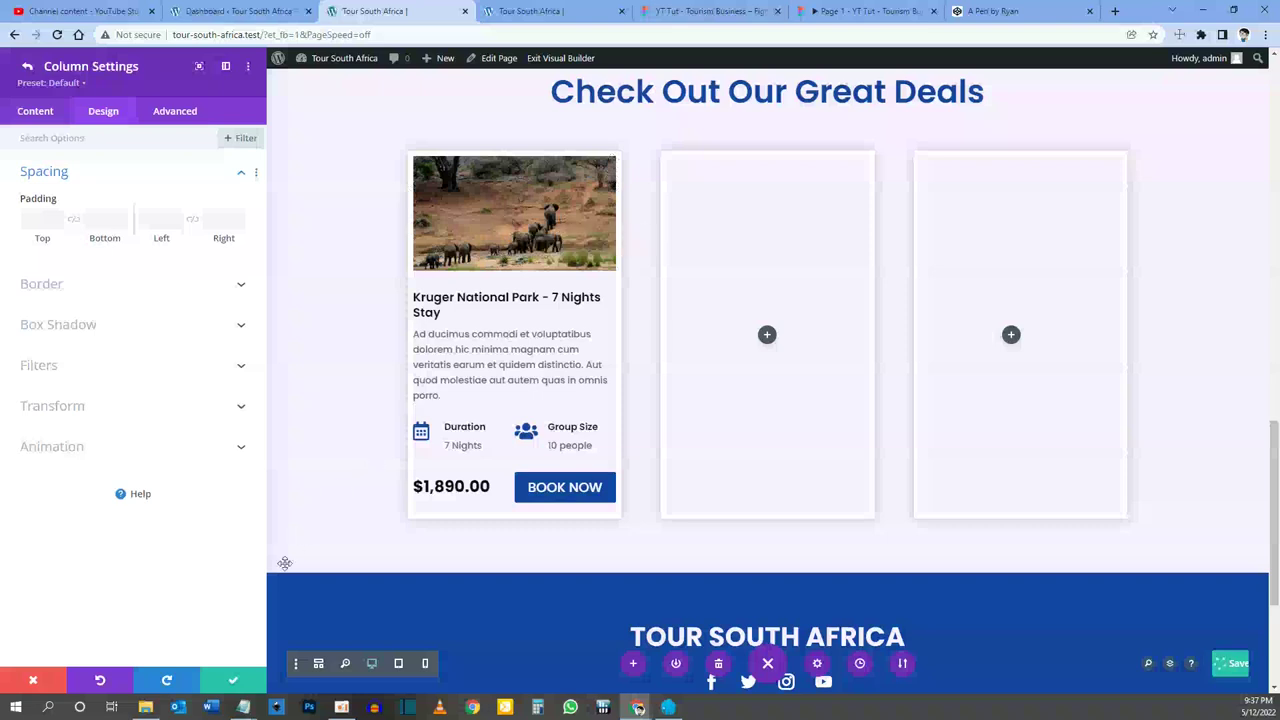
click(239, 678)
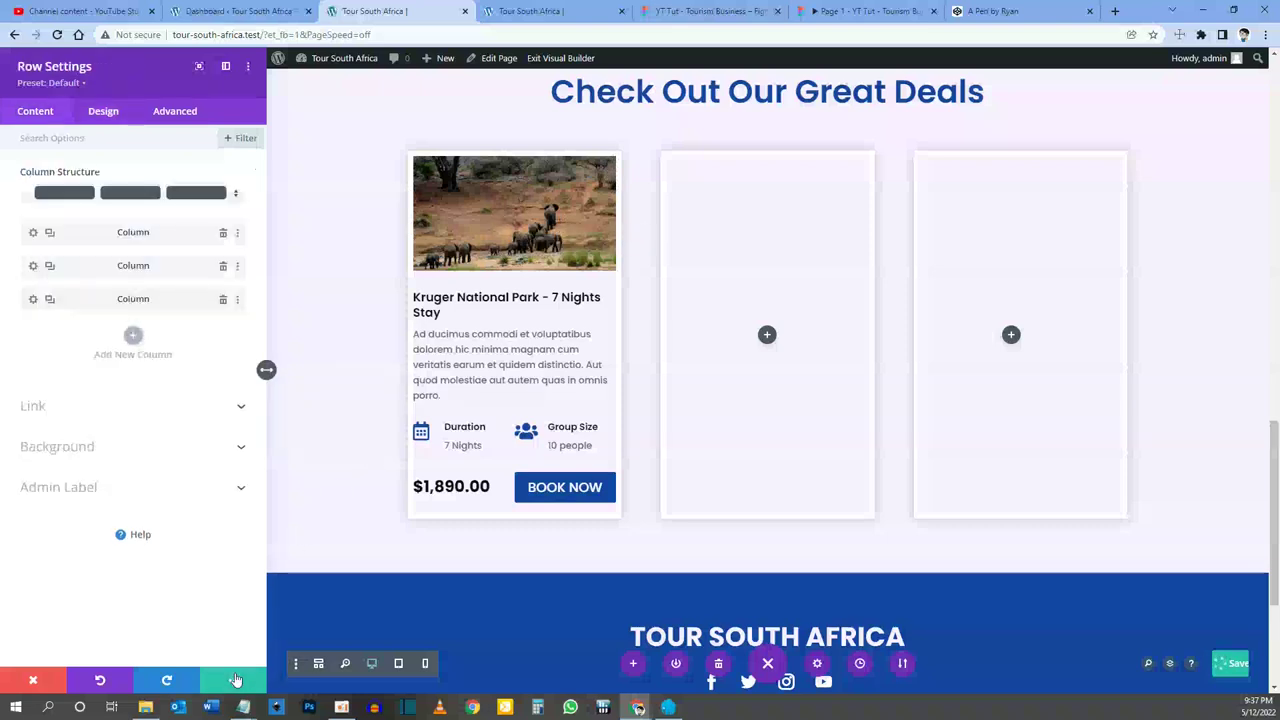
click(236, 680)
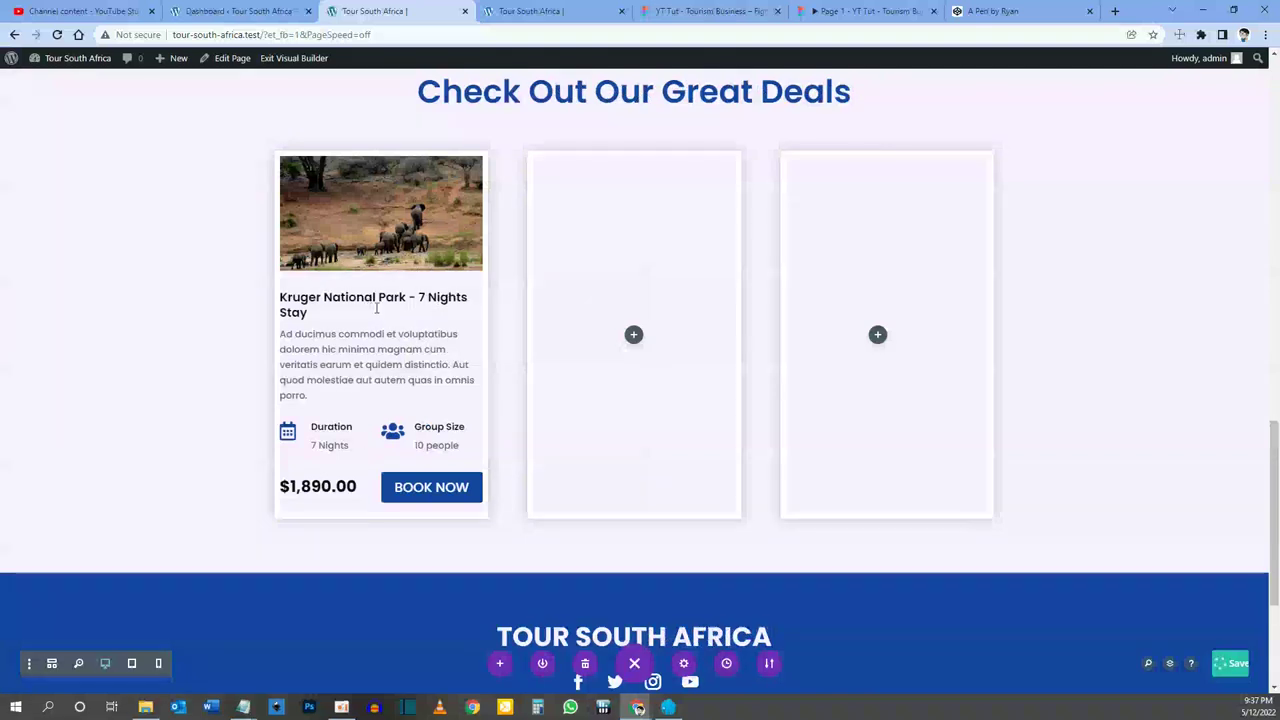
Step: Give the Kruger National Park text module linked left and right padding of 8px and confirm its settings
mouse_move(360, 322)
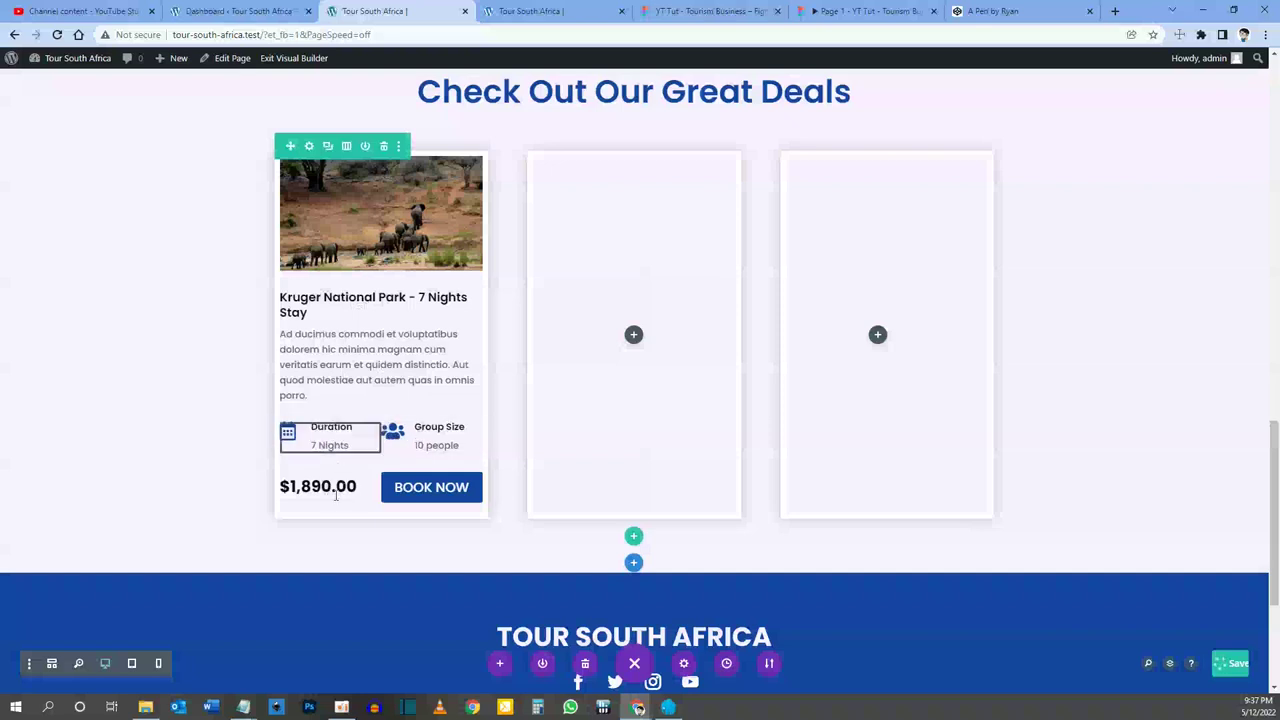
mouse_move(426, 498)
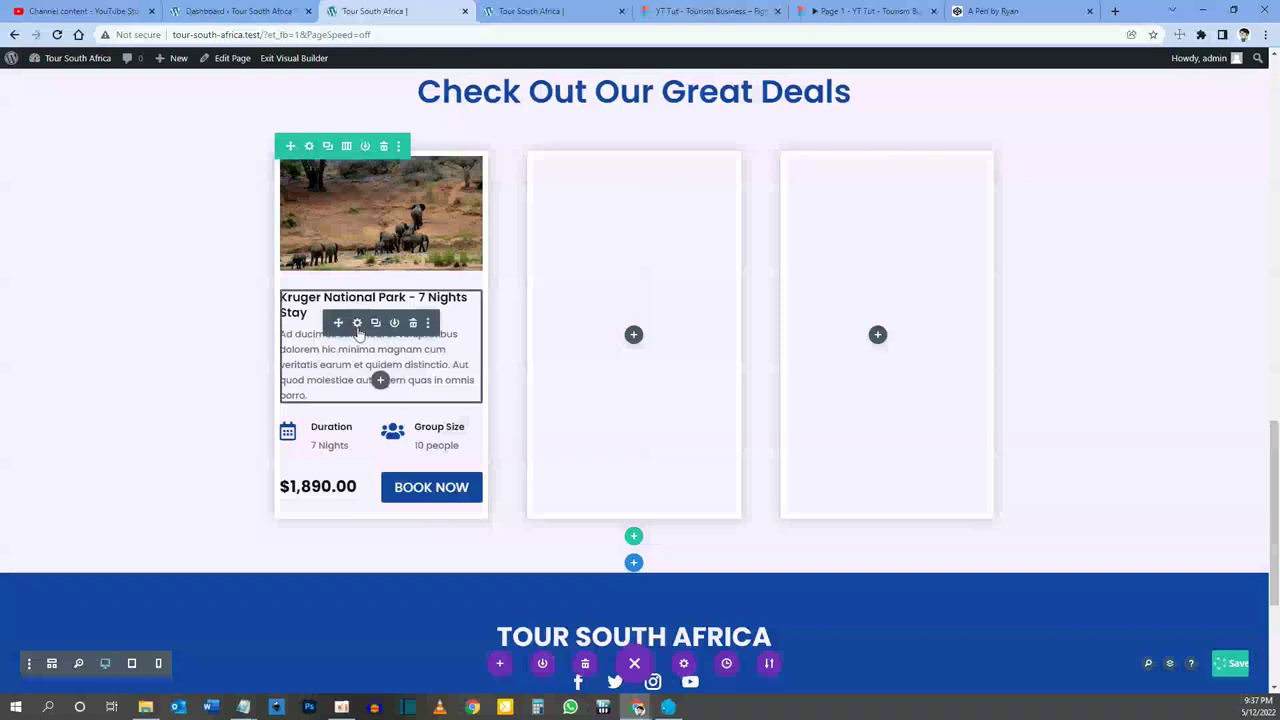
click(357, 325)
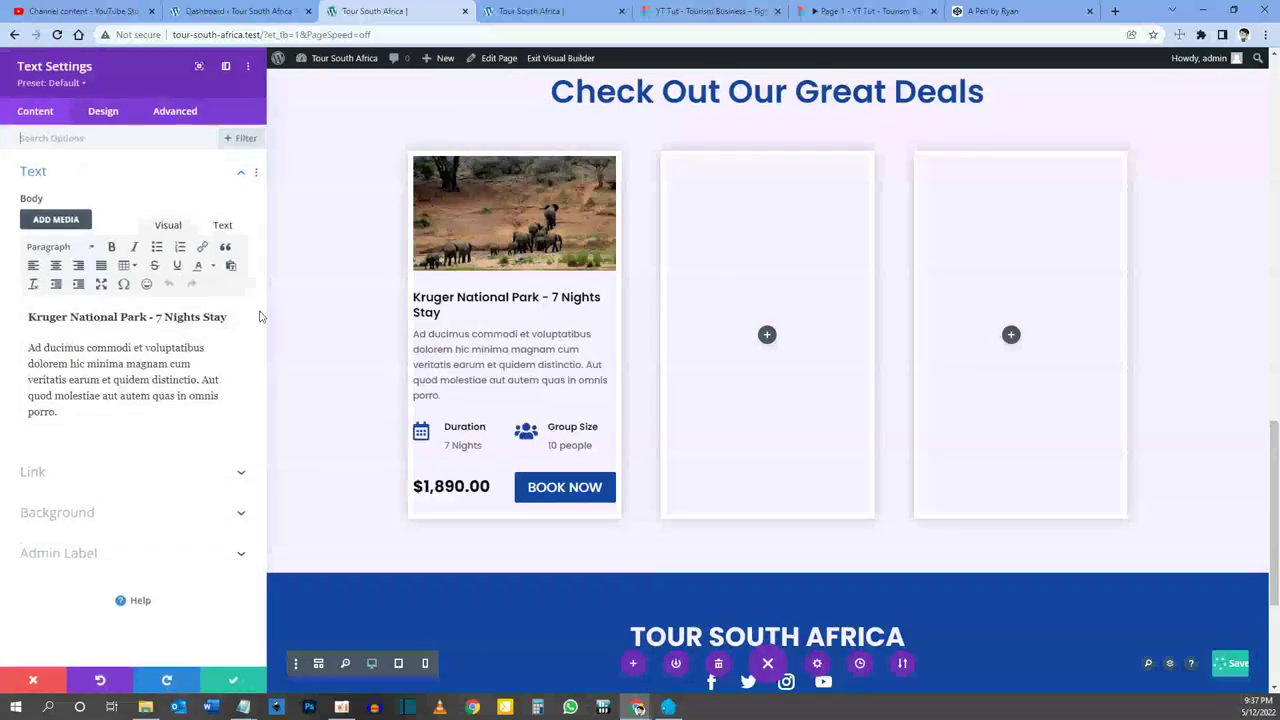
click(105, 112)
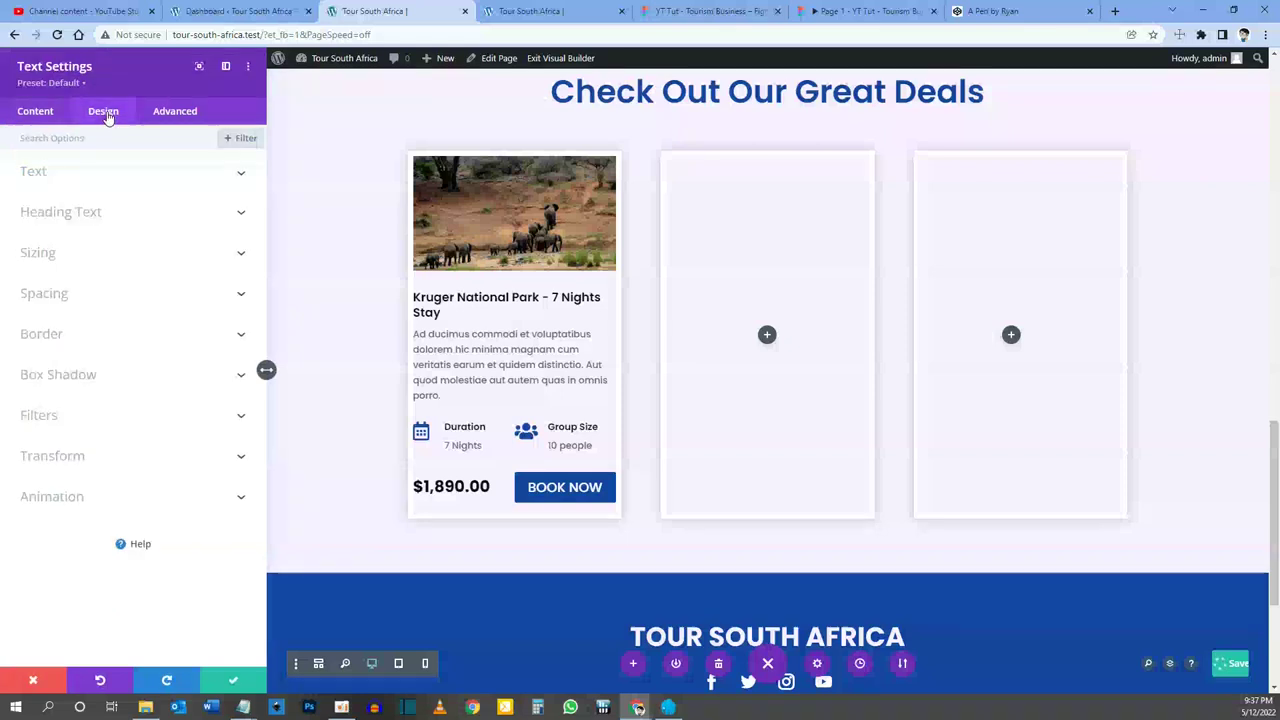
click(57, 295)
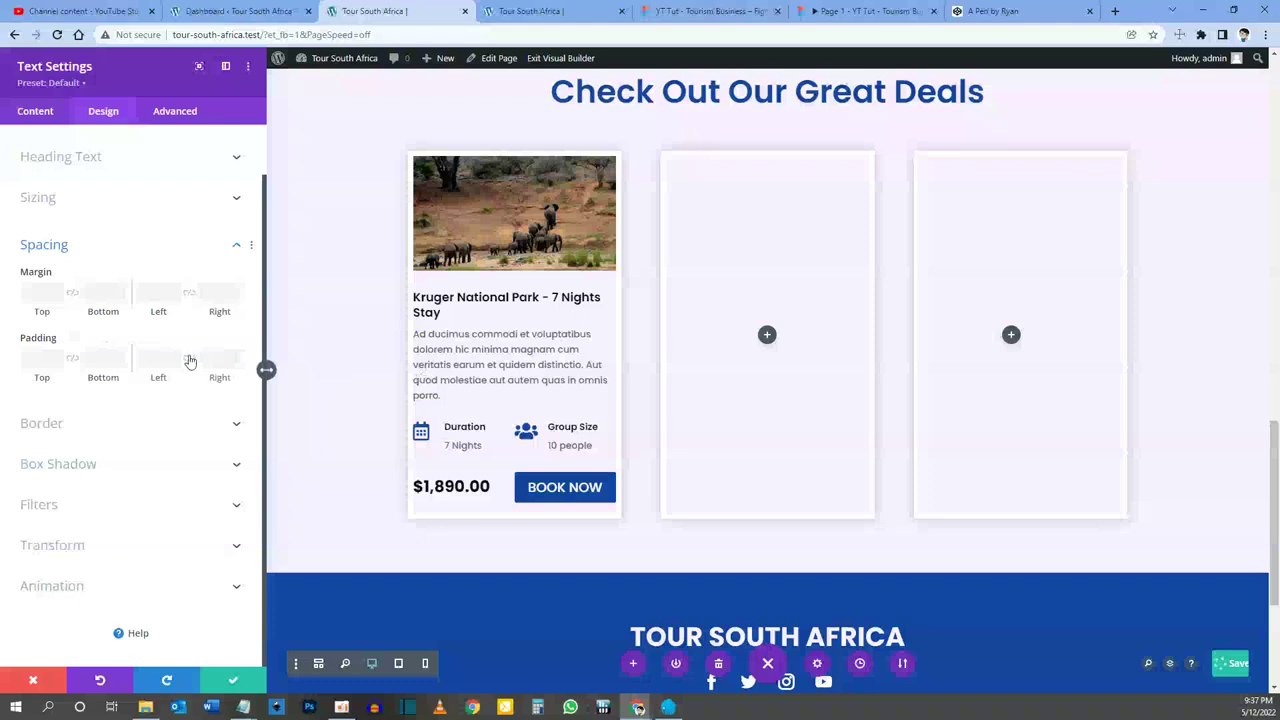
click(158, 358)
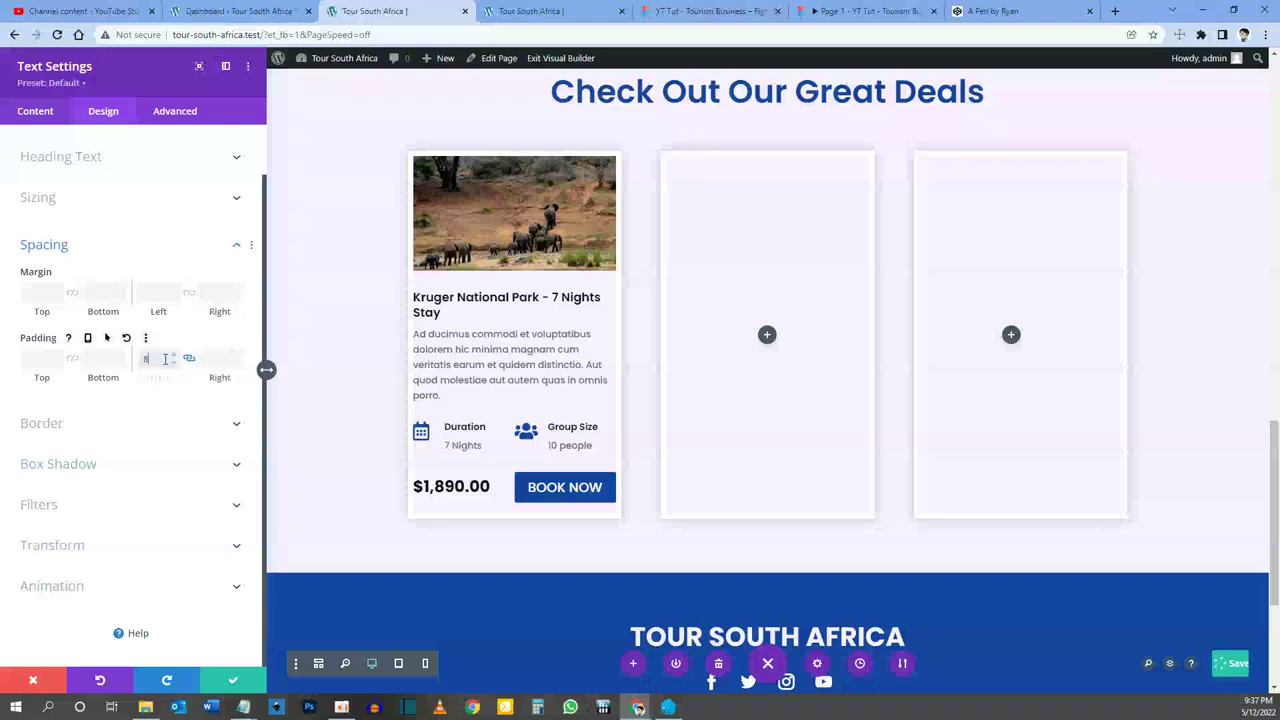
text(8)
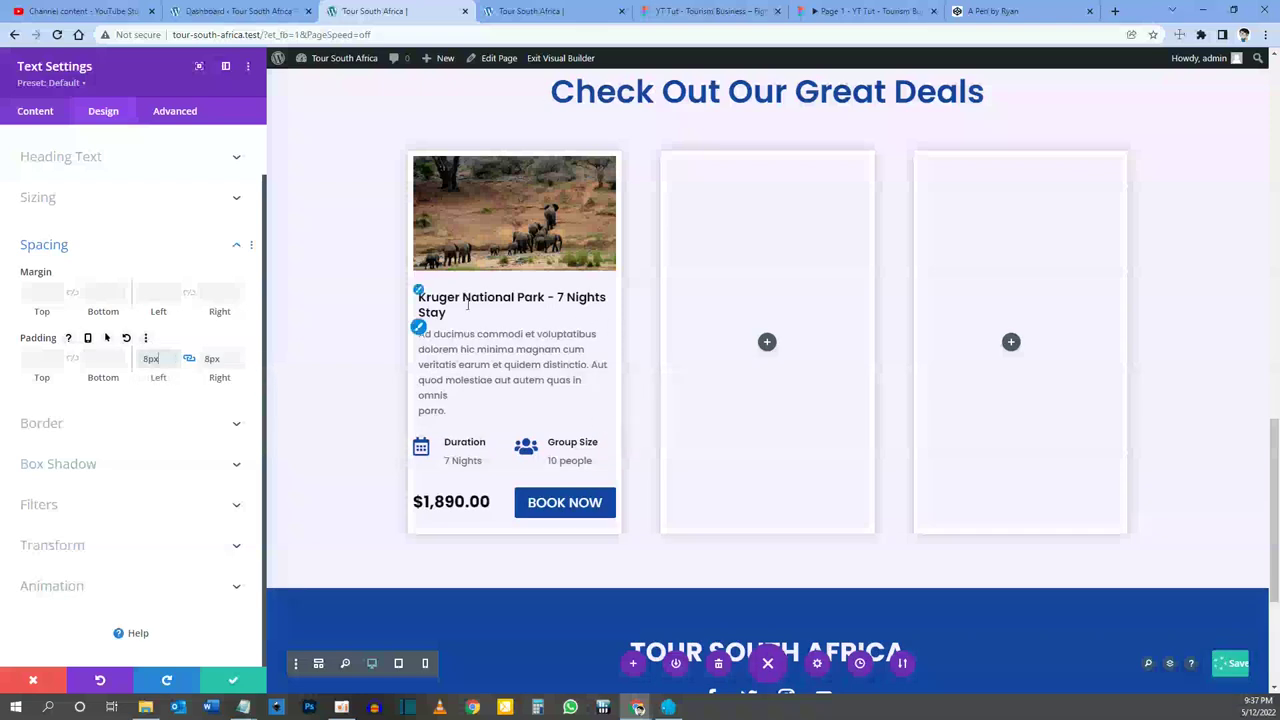
click(233, 680)
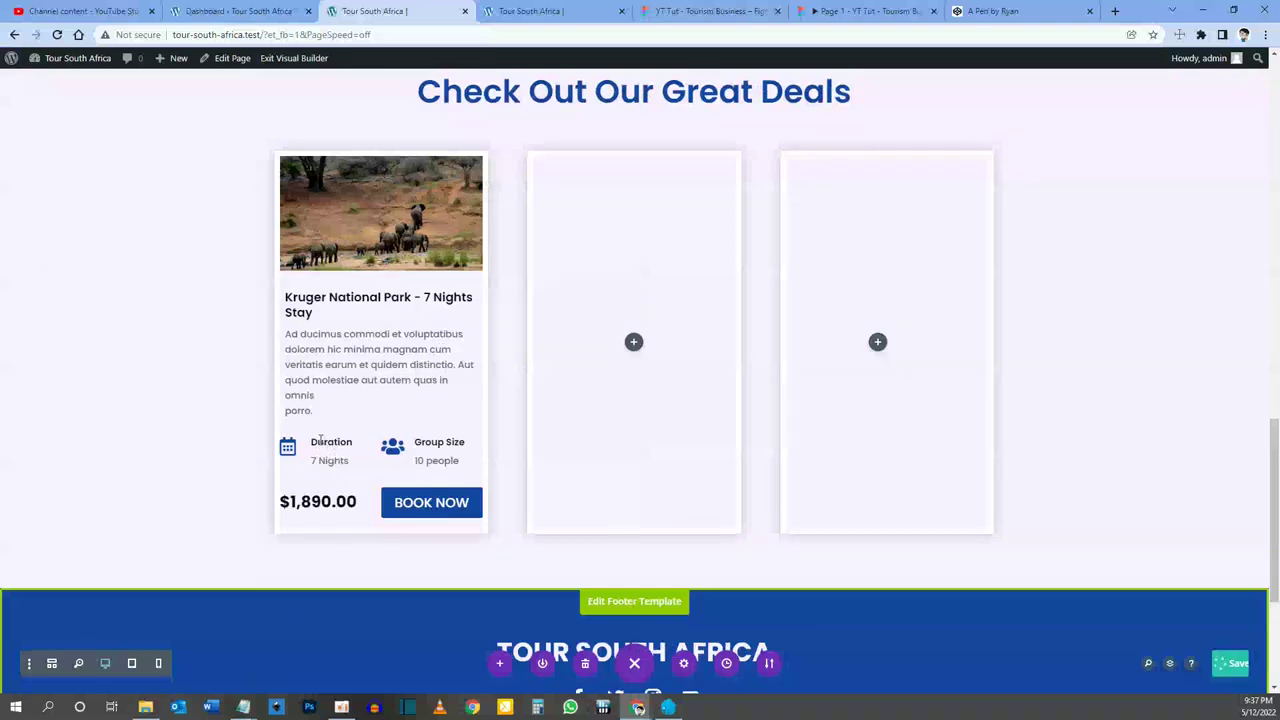
Step: Set the Duration blurb's left padding to 8px and confirm its settings
mouse_move(315, 448)
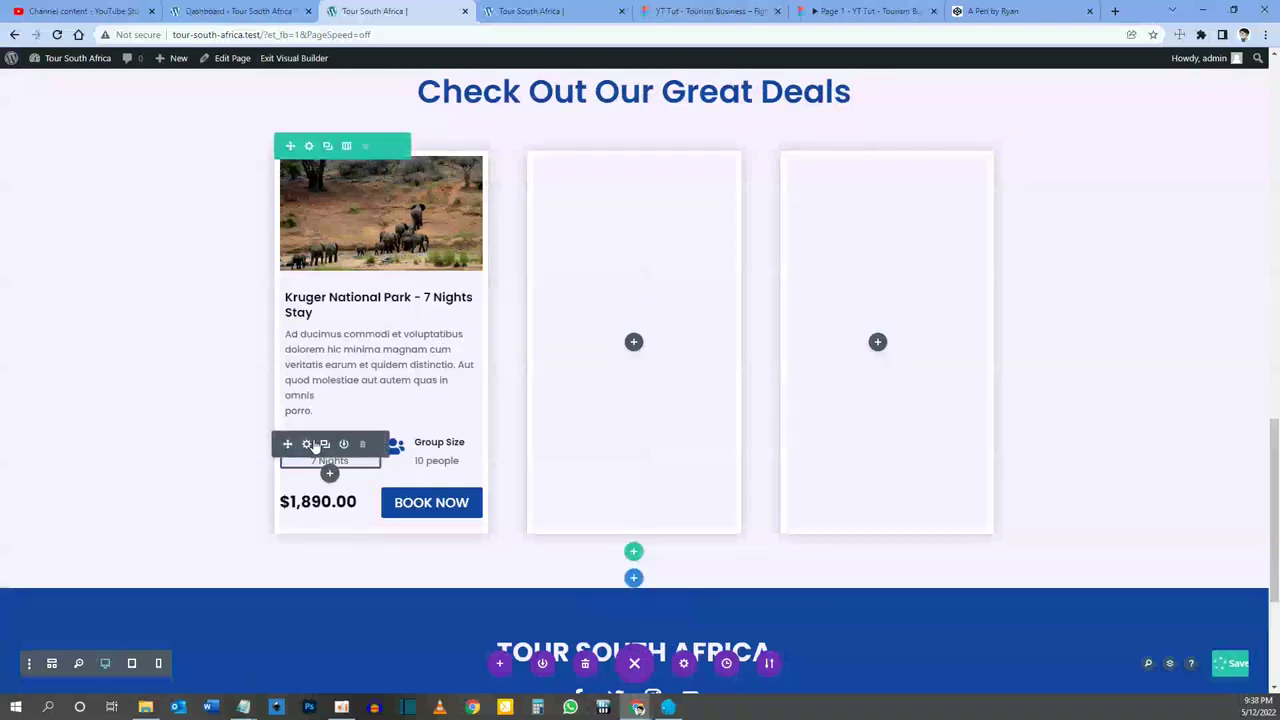
click(307, 444)
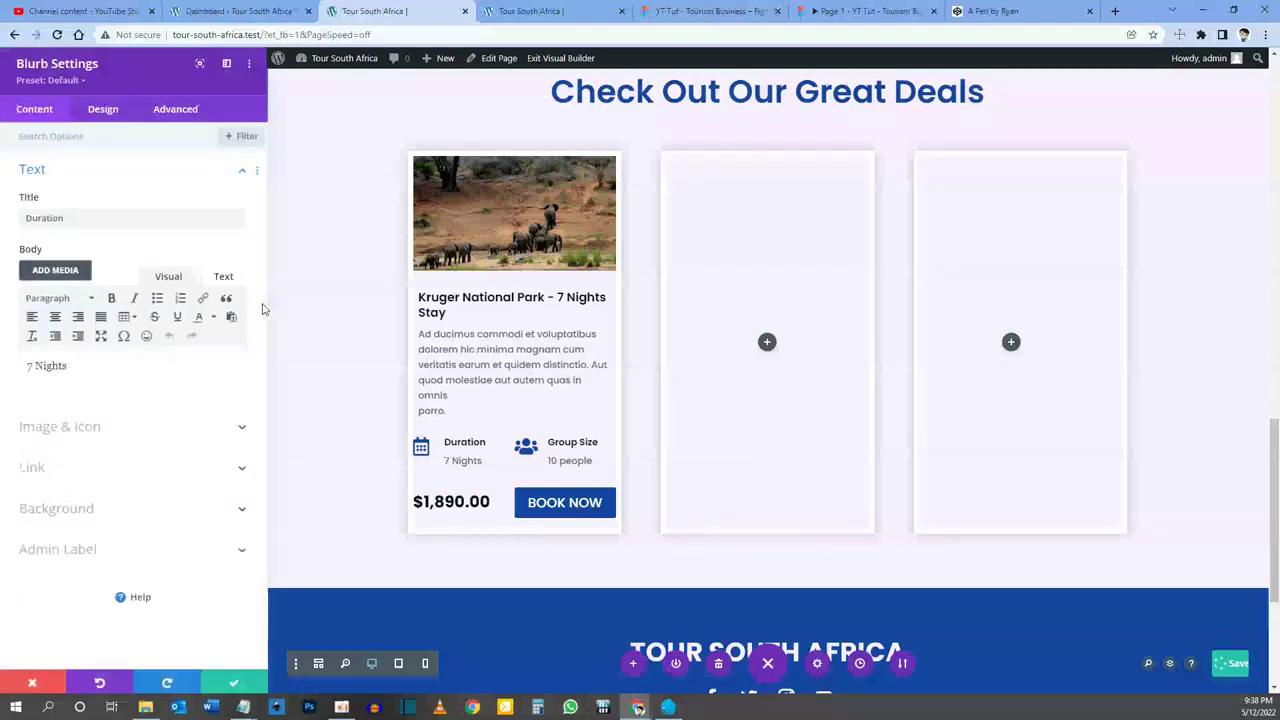
click(103, 113)
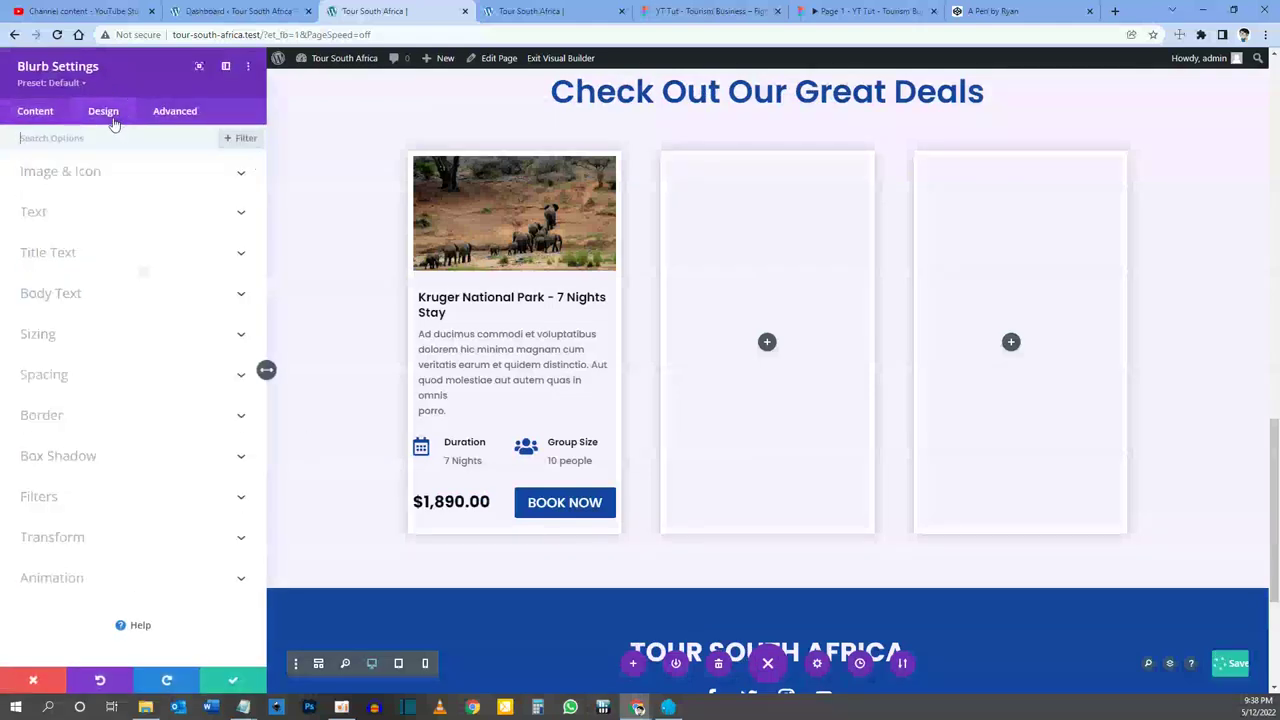
click(45, 376)
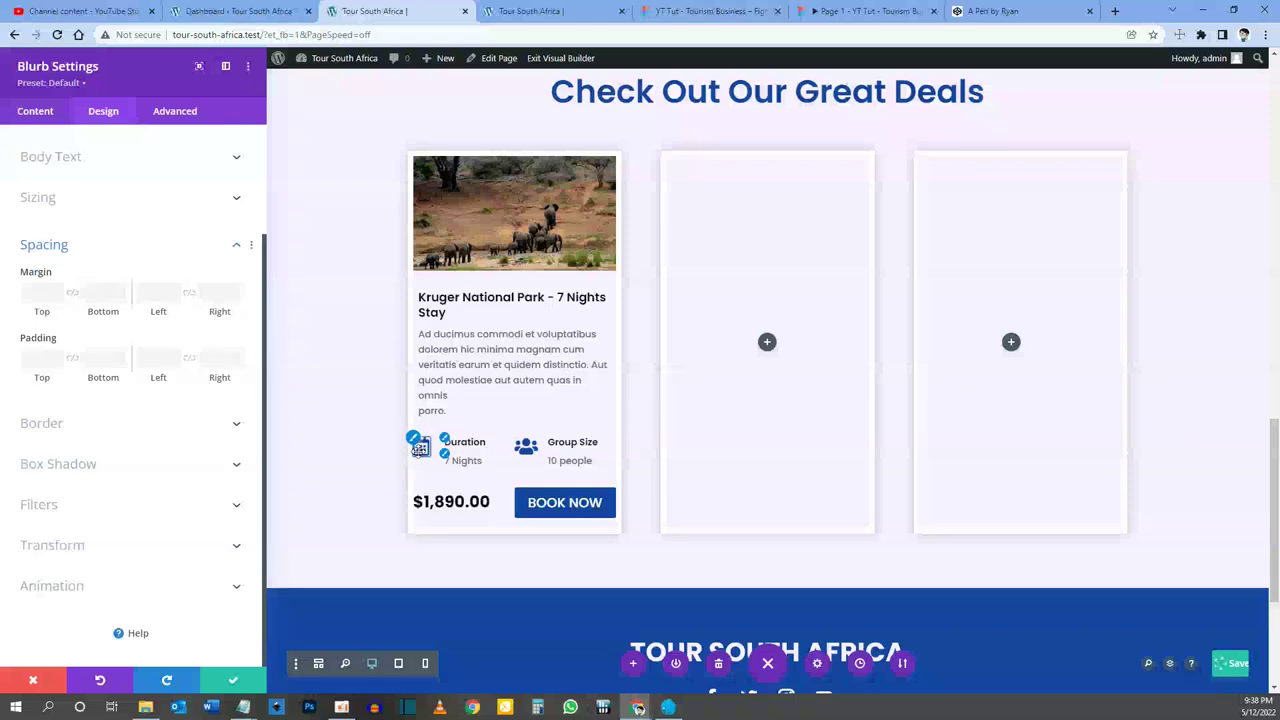
click(151, 358)
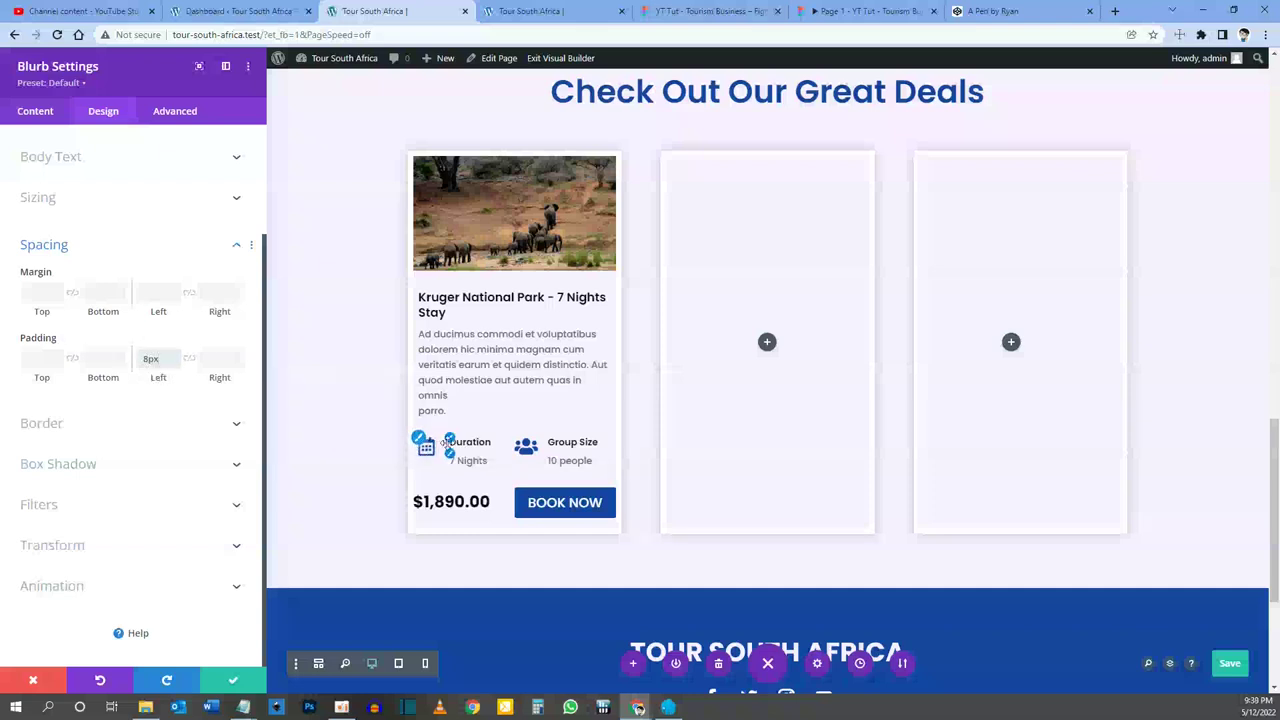
click(229, 683)
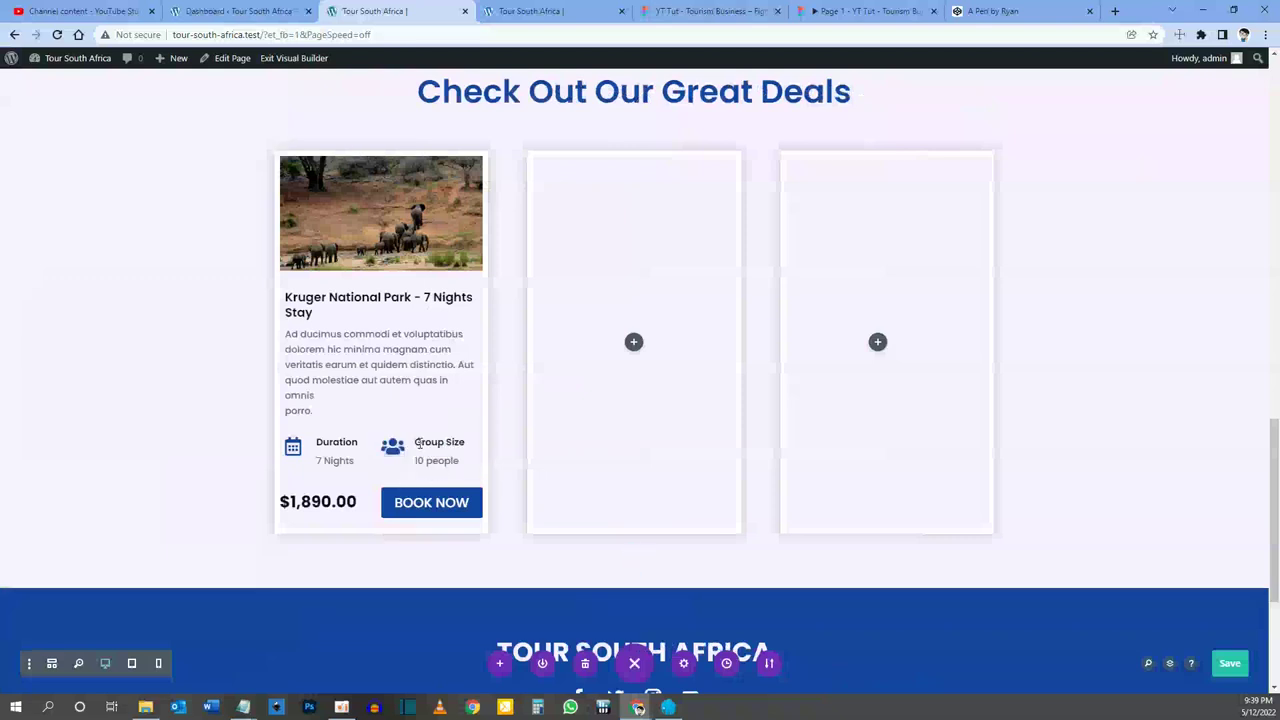
Step: Set the Group Size blurb's right padding to 8px and confirm its settings
mouse_move(415, 450)
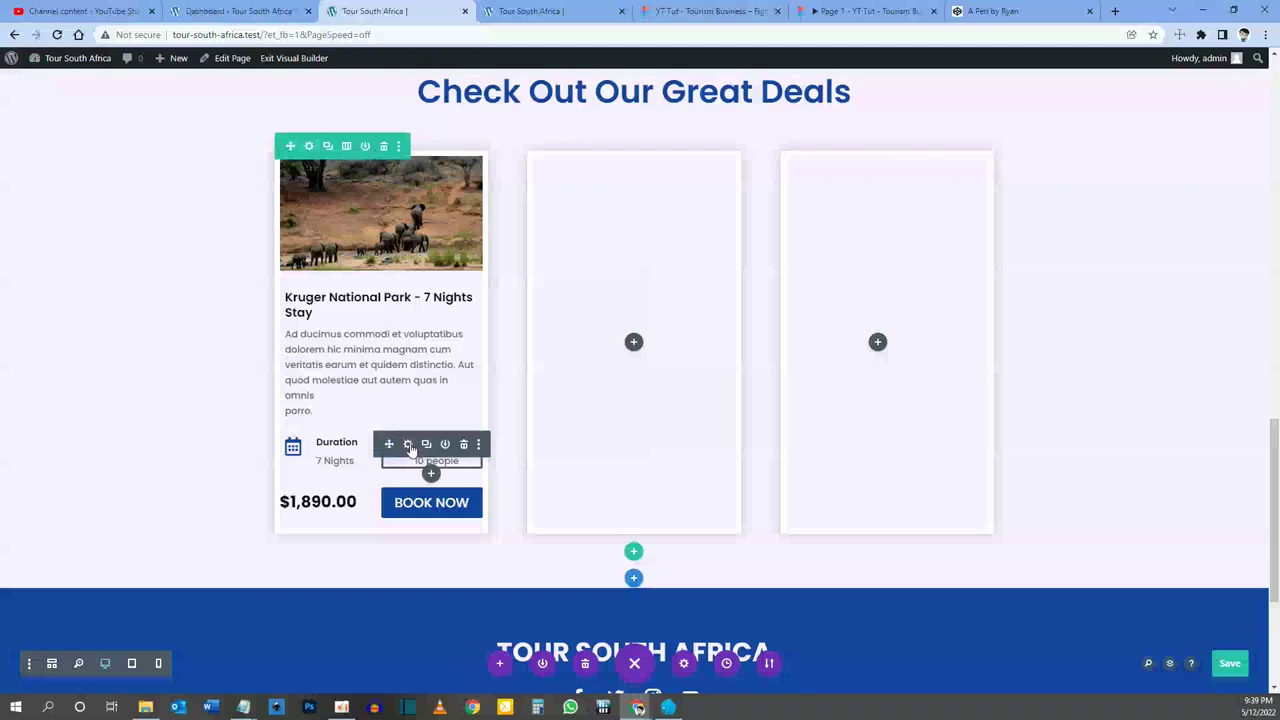
click(408, 445)
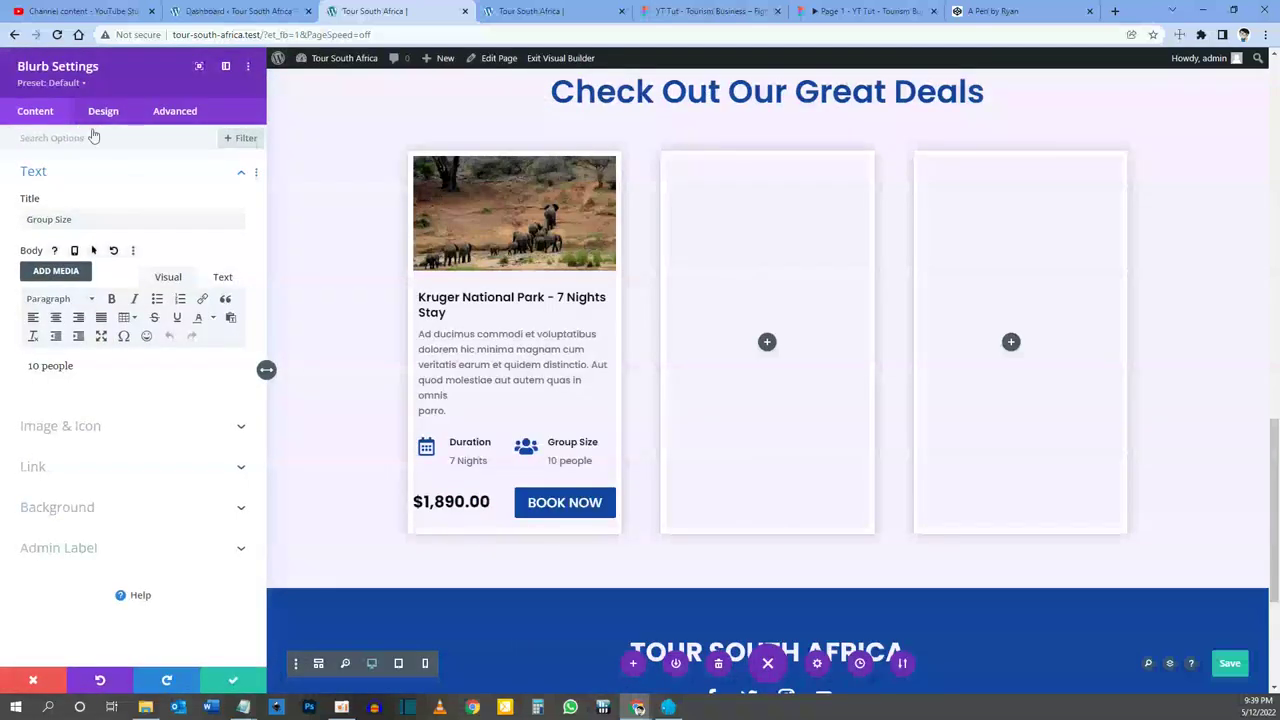
click(102, 118)
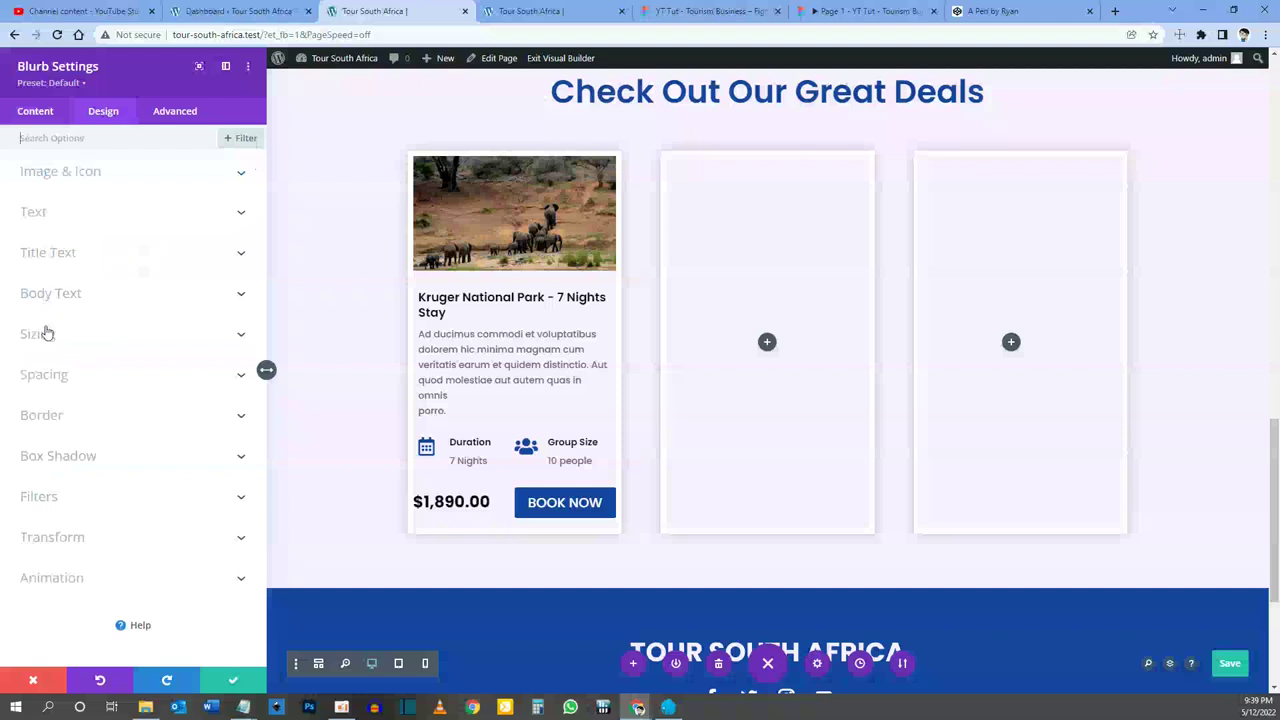
click(56, 373)
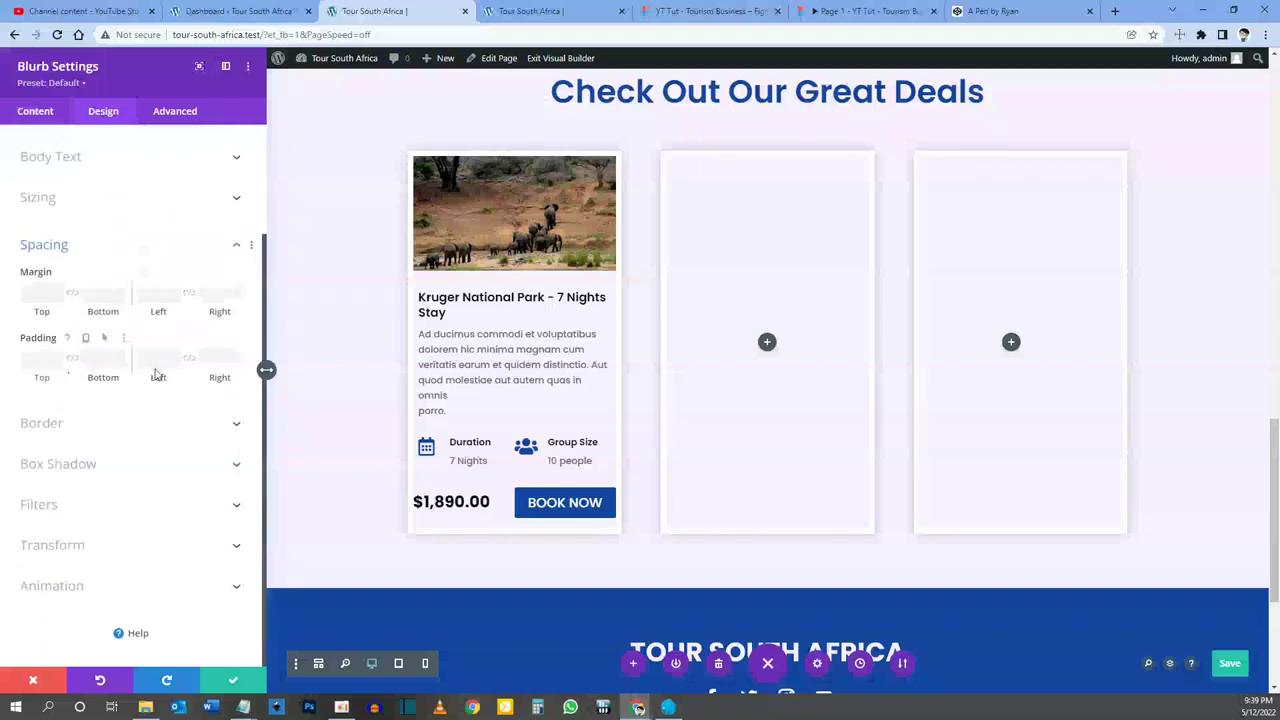
click(573, 442)
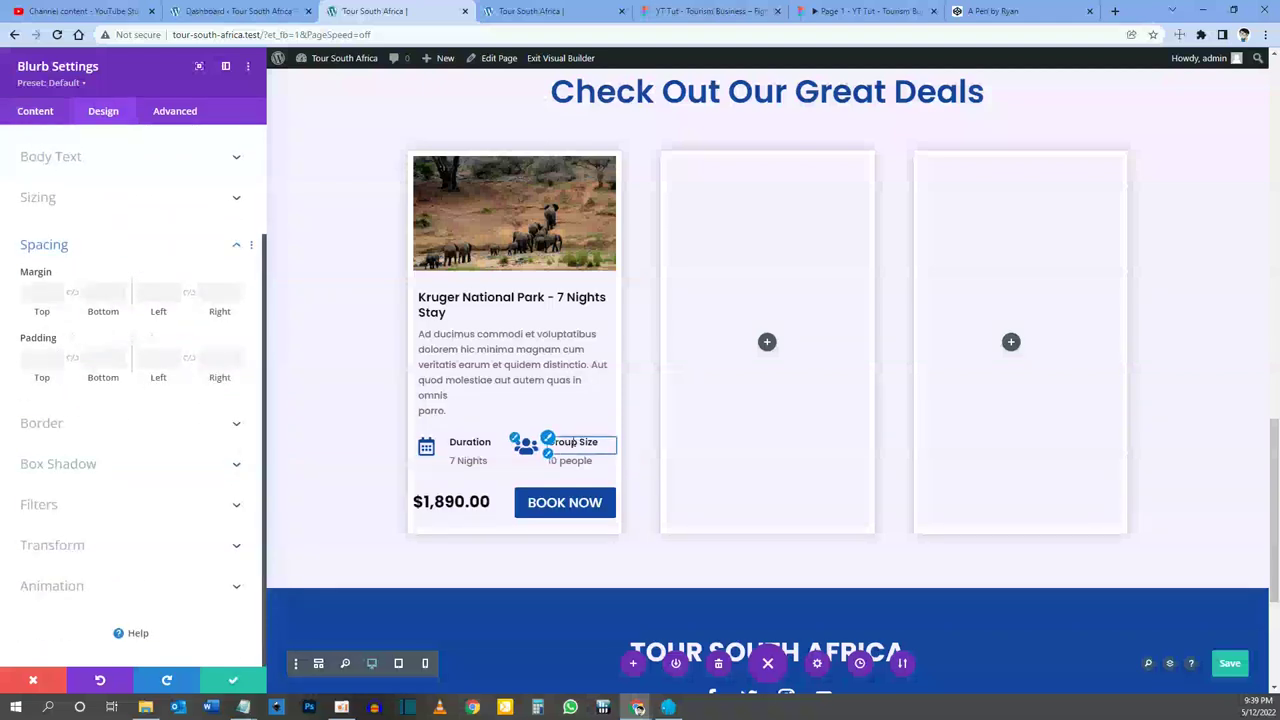
click(213, 356)
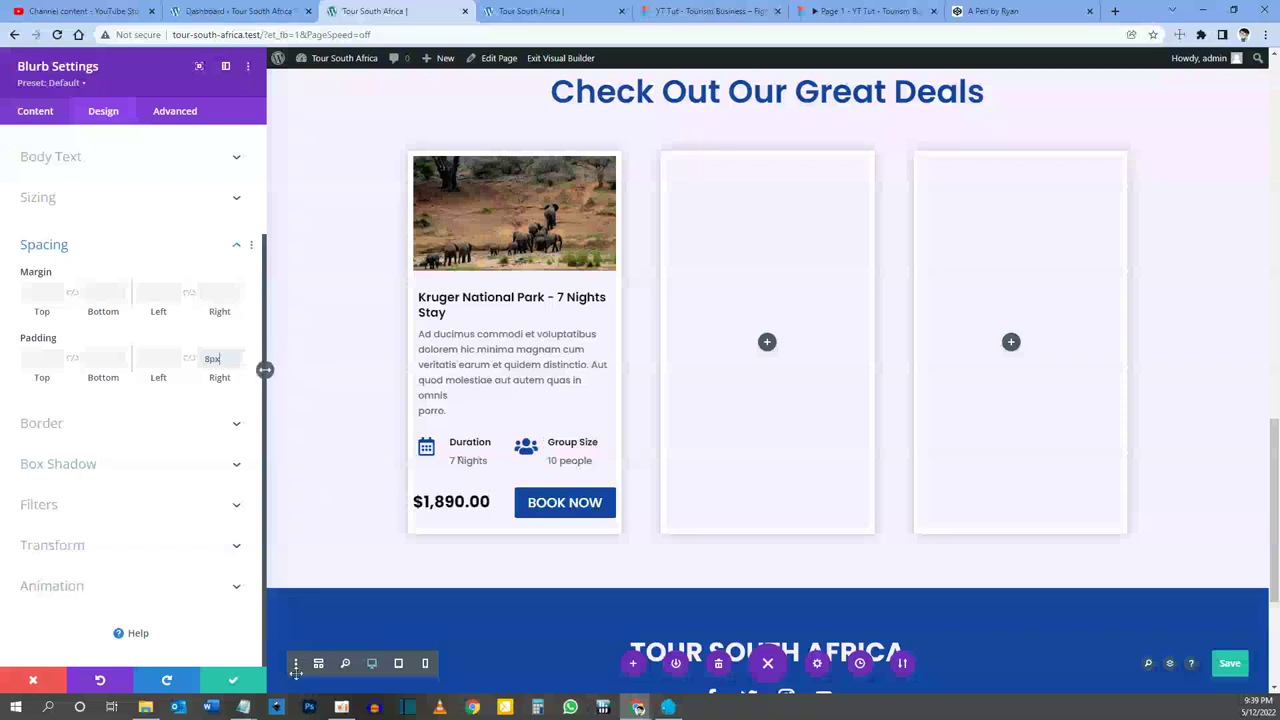
click(228, 680)
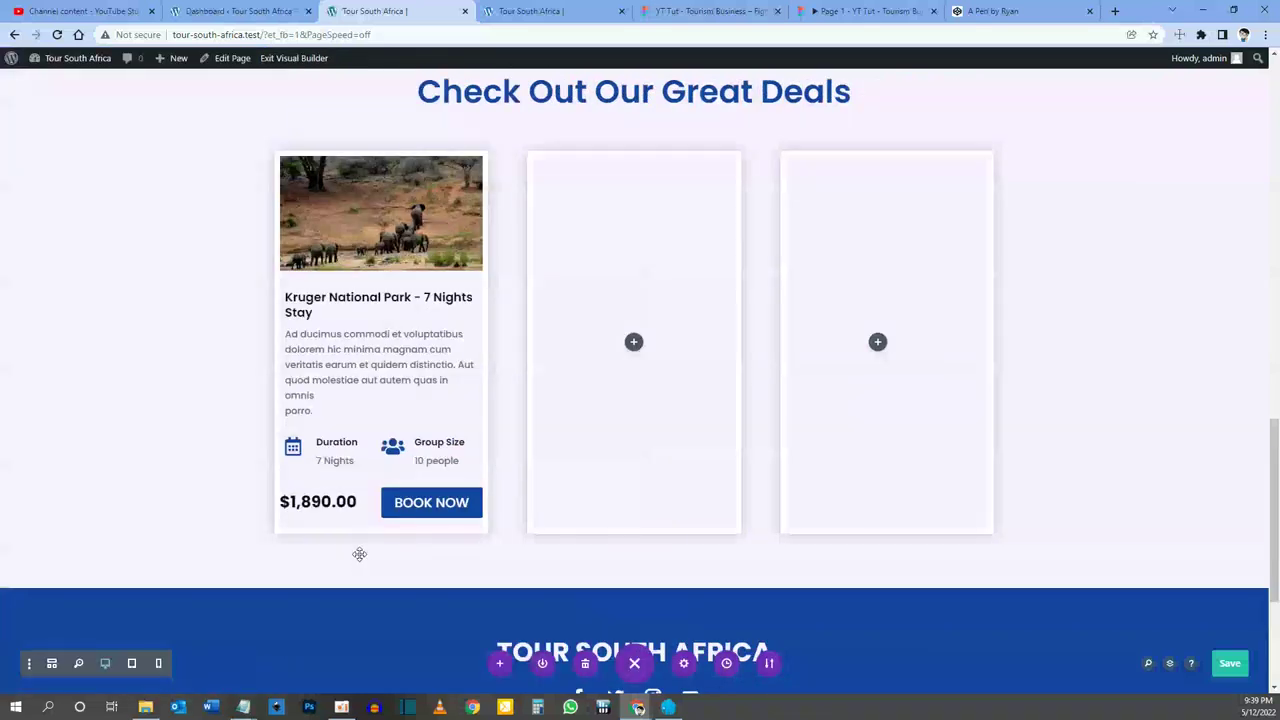
Step: Add left padding to the $1,890.00 price text module to align it with the text above and confirm its settings
mouse_move(315, 502)
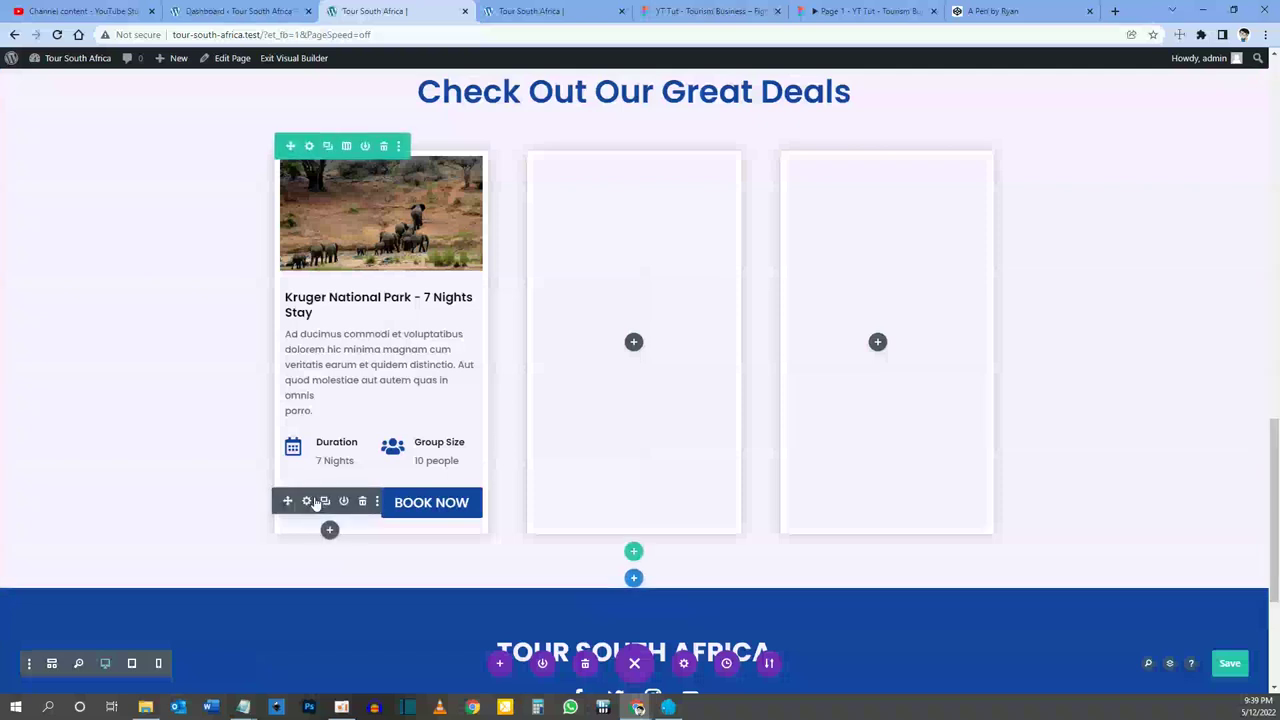
click(306, 502)
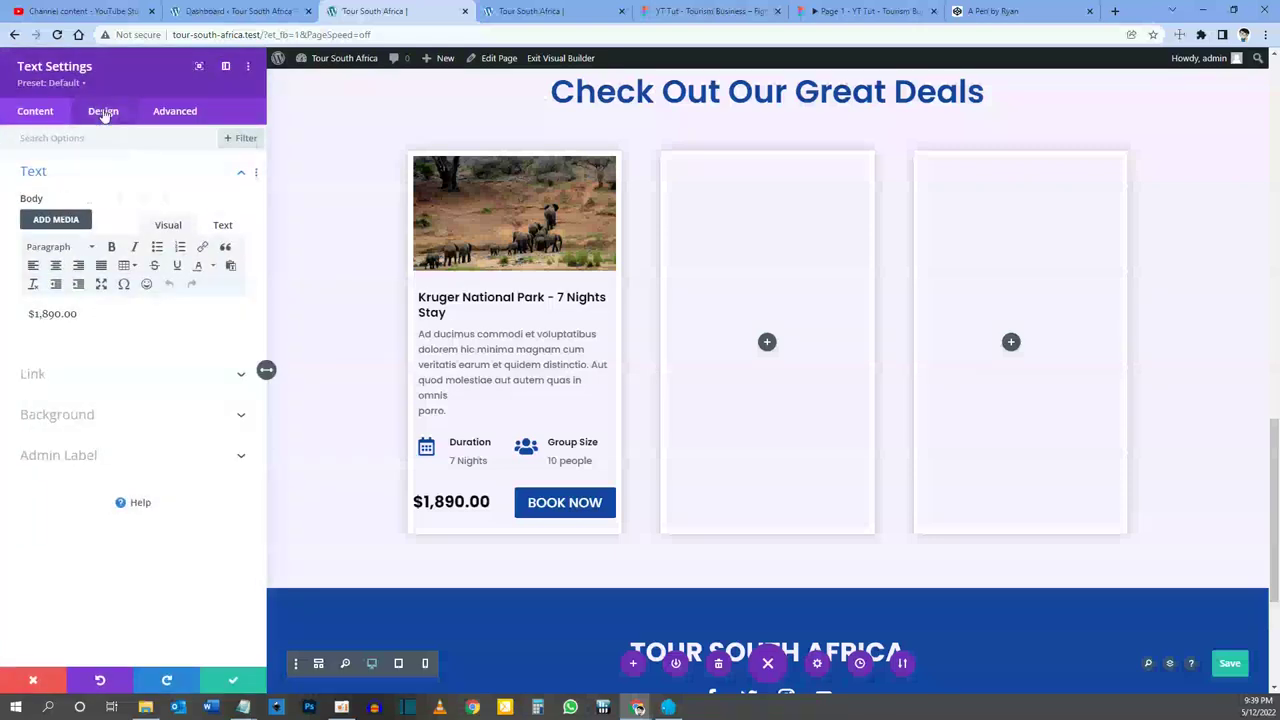
click(103, 113)
click(55, 293)
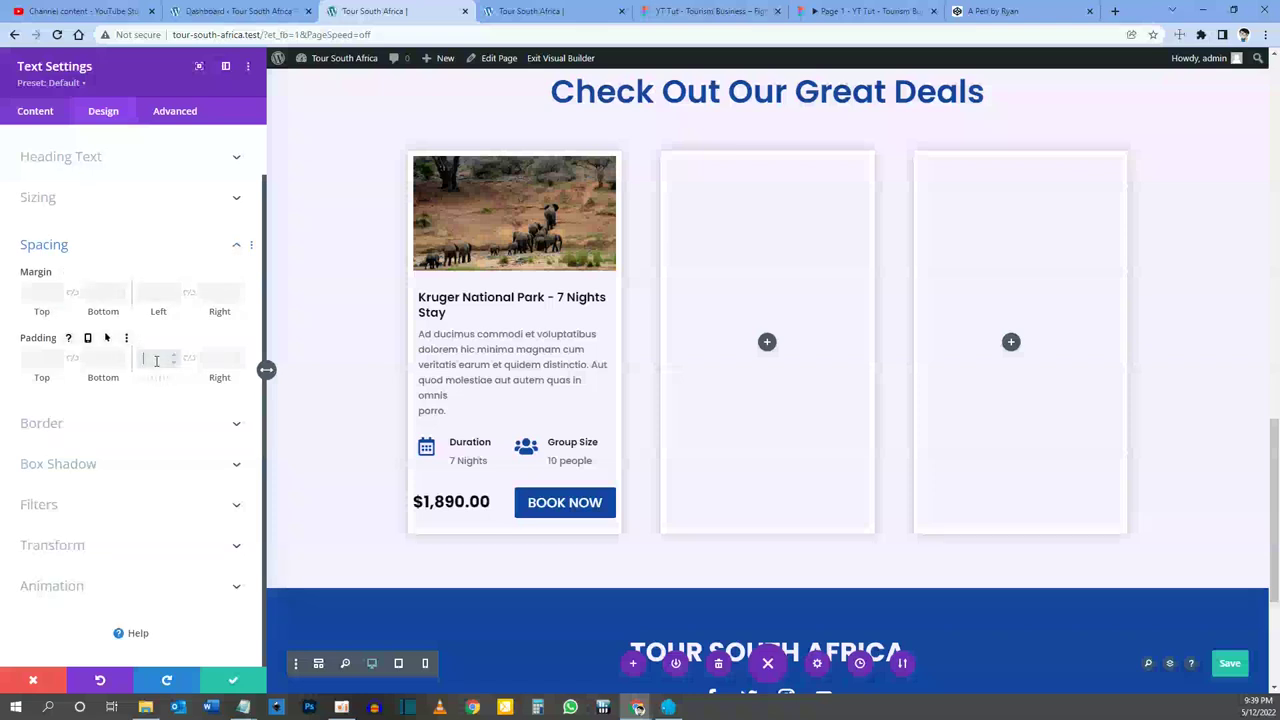
key(Return)
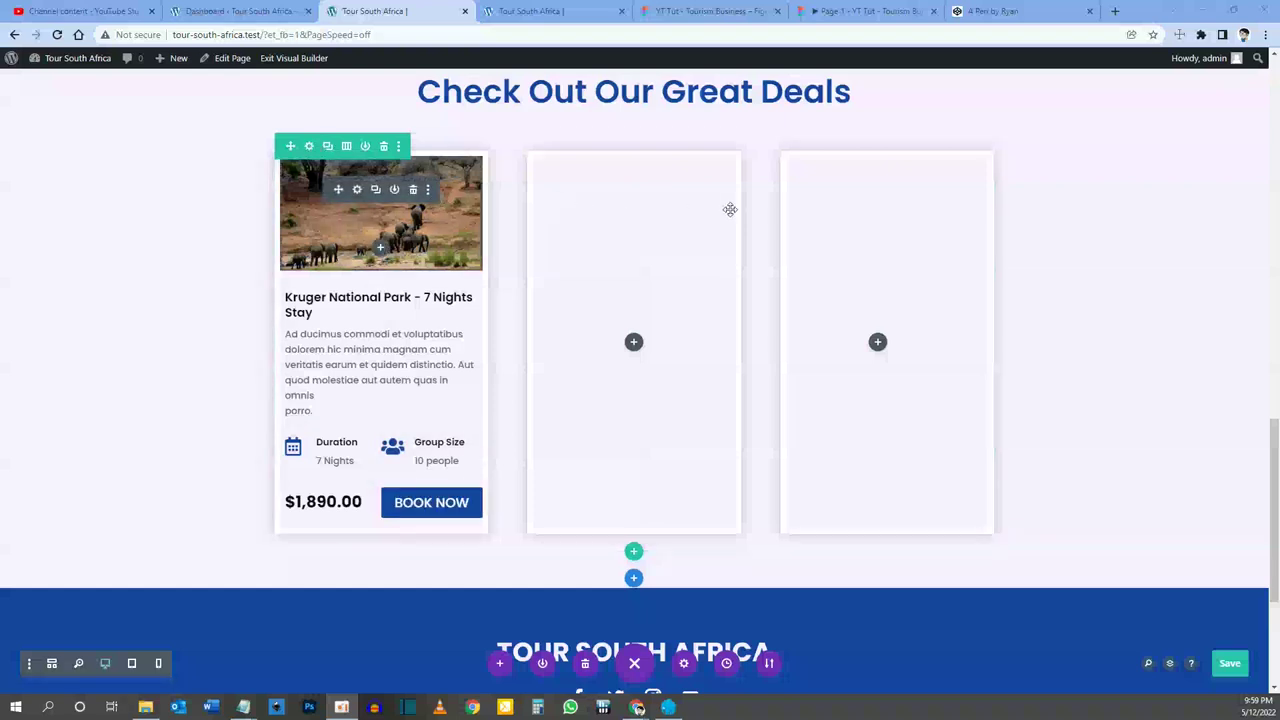
Step: Enable a custom gutter width for the deals row and set it to 2
click(309, 146)
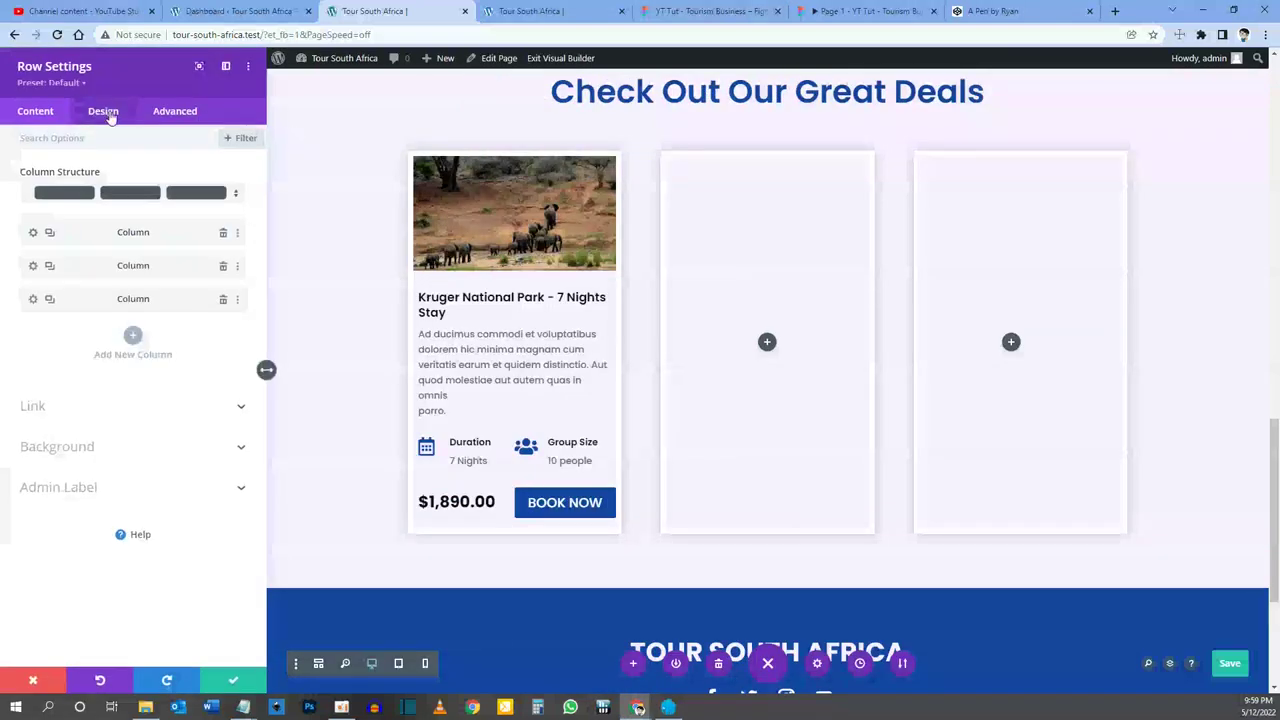
click(108, 113)
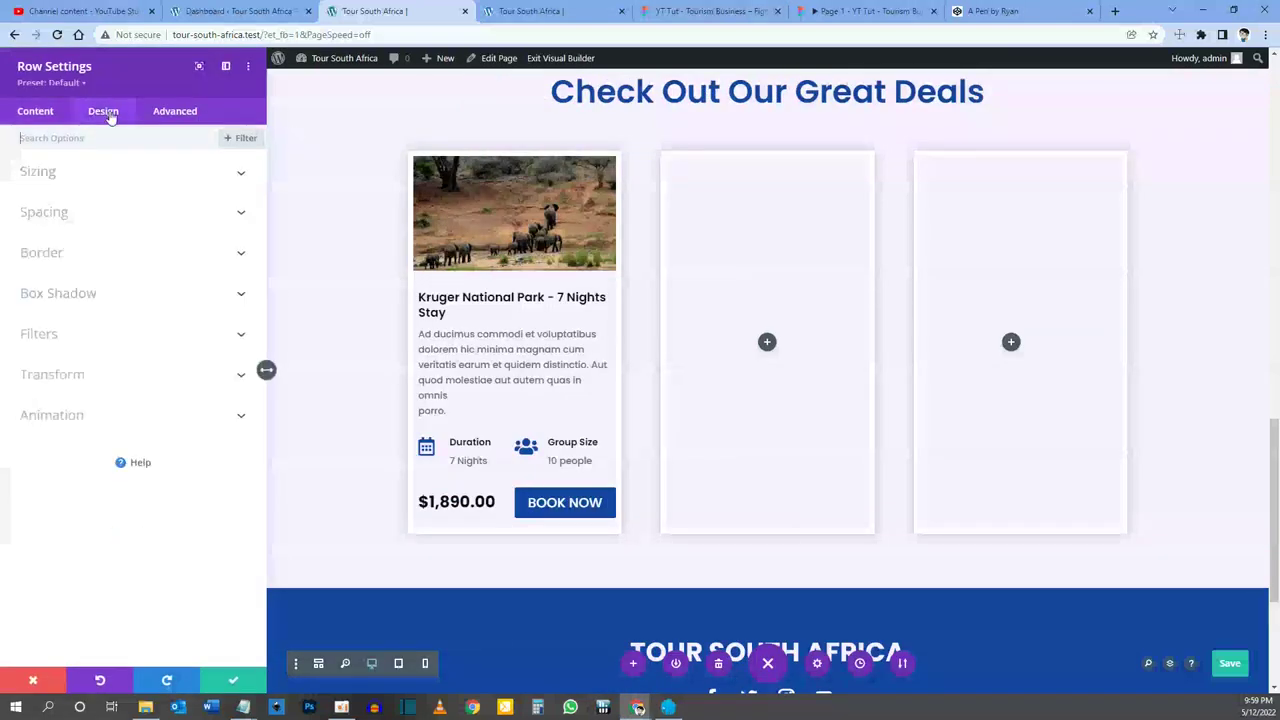
click(46, 173)
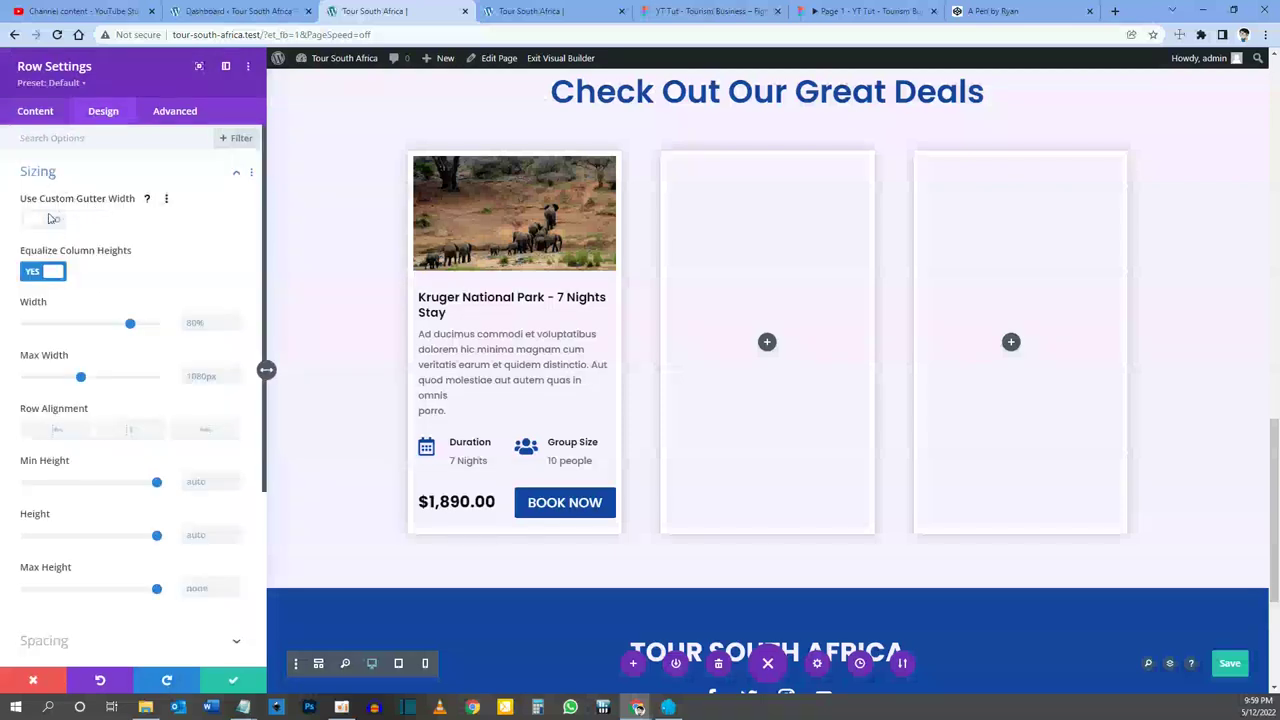
click(46, 220)
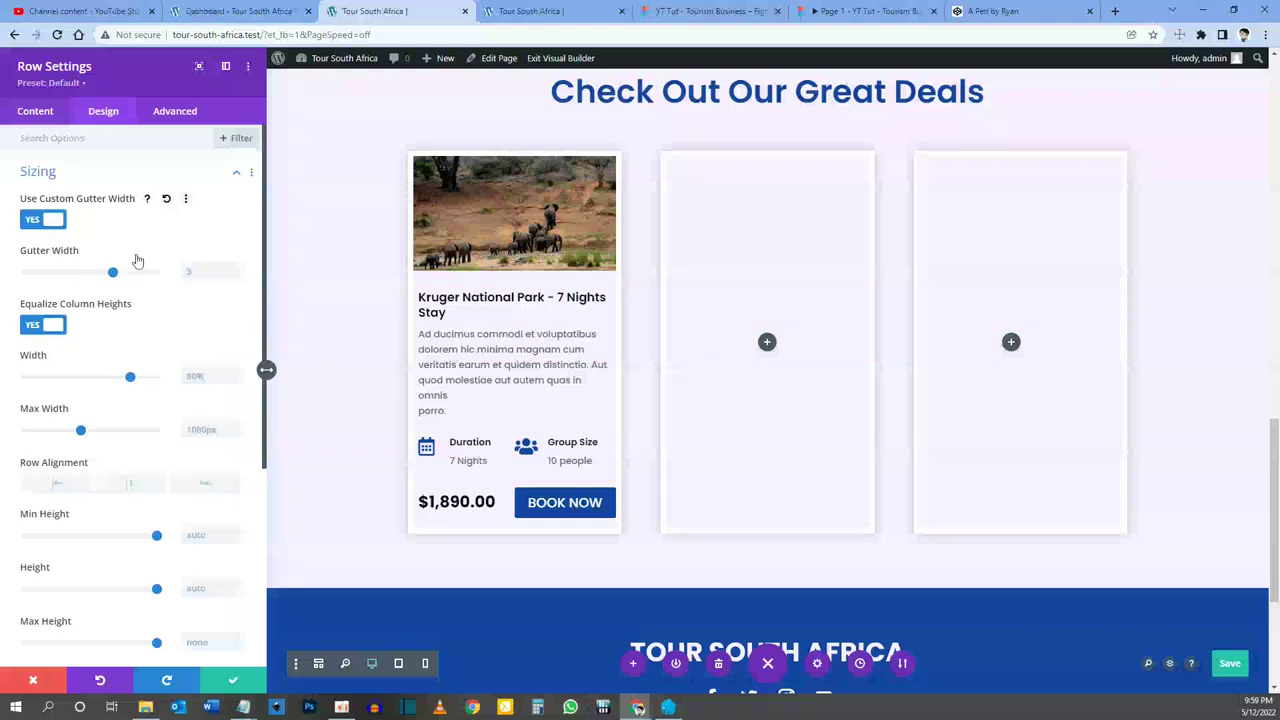
click(237, 278)
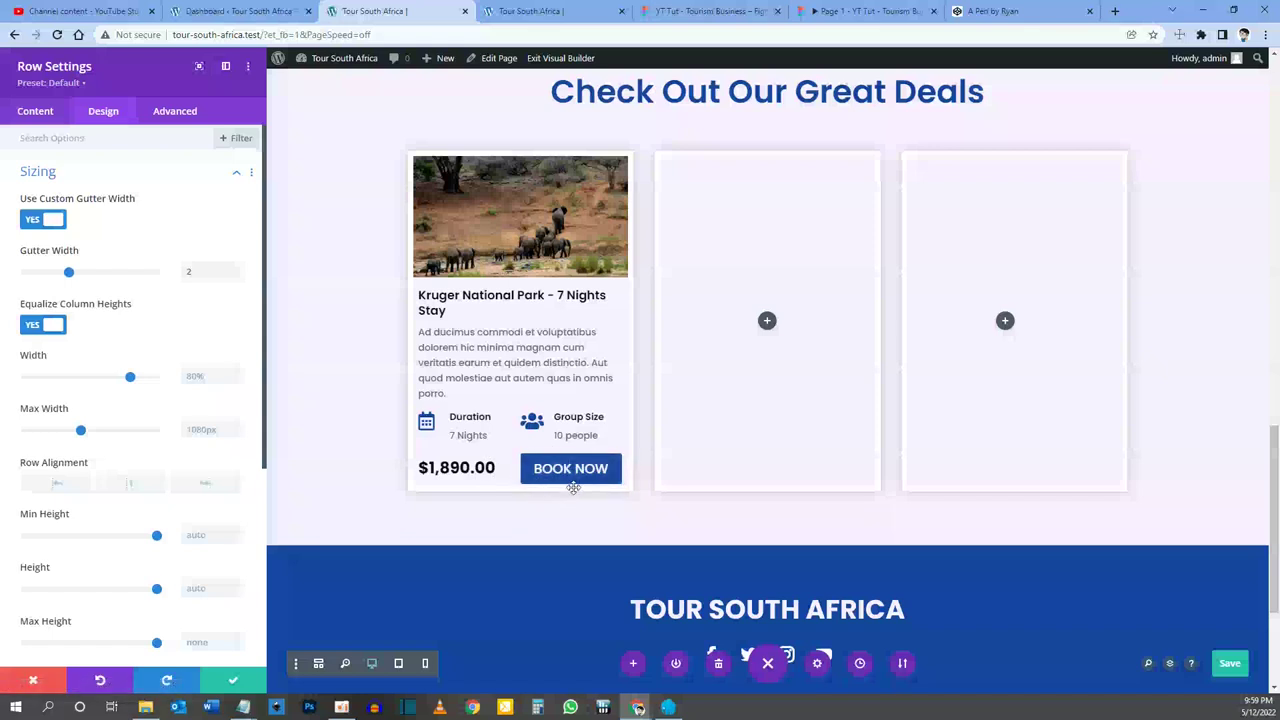
Step: Set the bottom padding of the row's first column to 8px
click(26, 116)
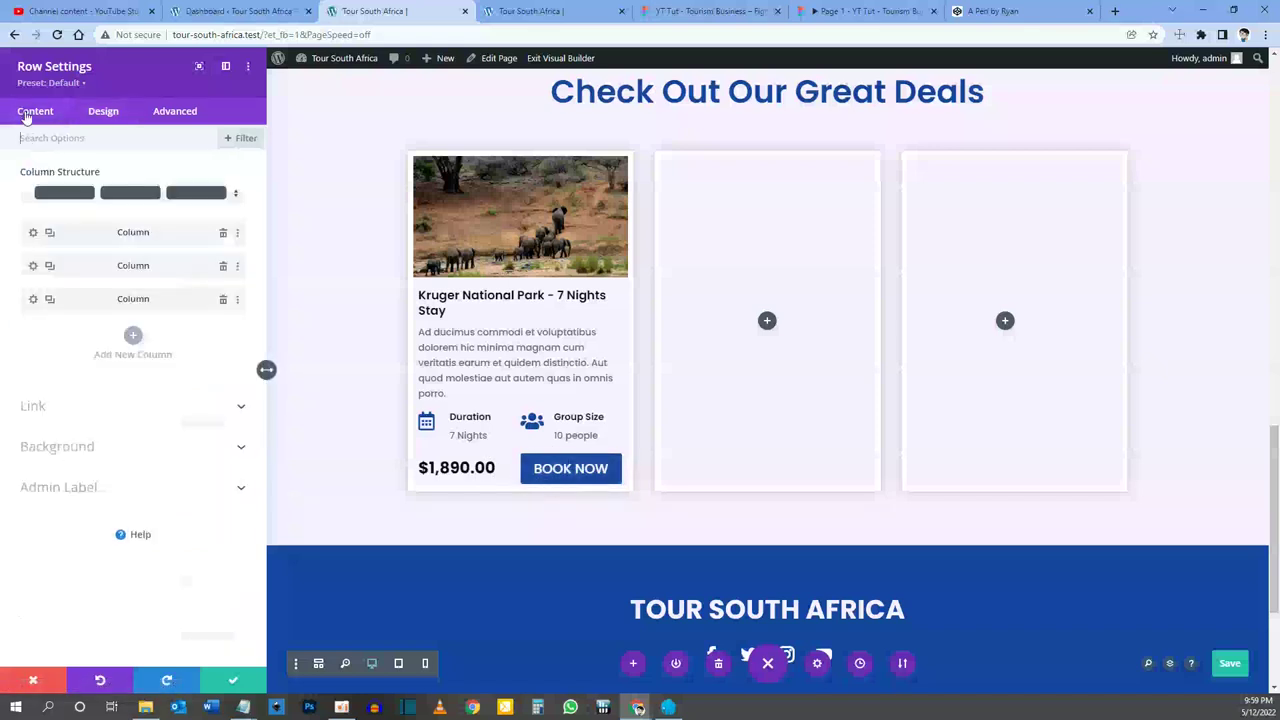
click(33, 234)
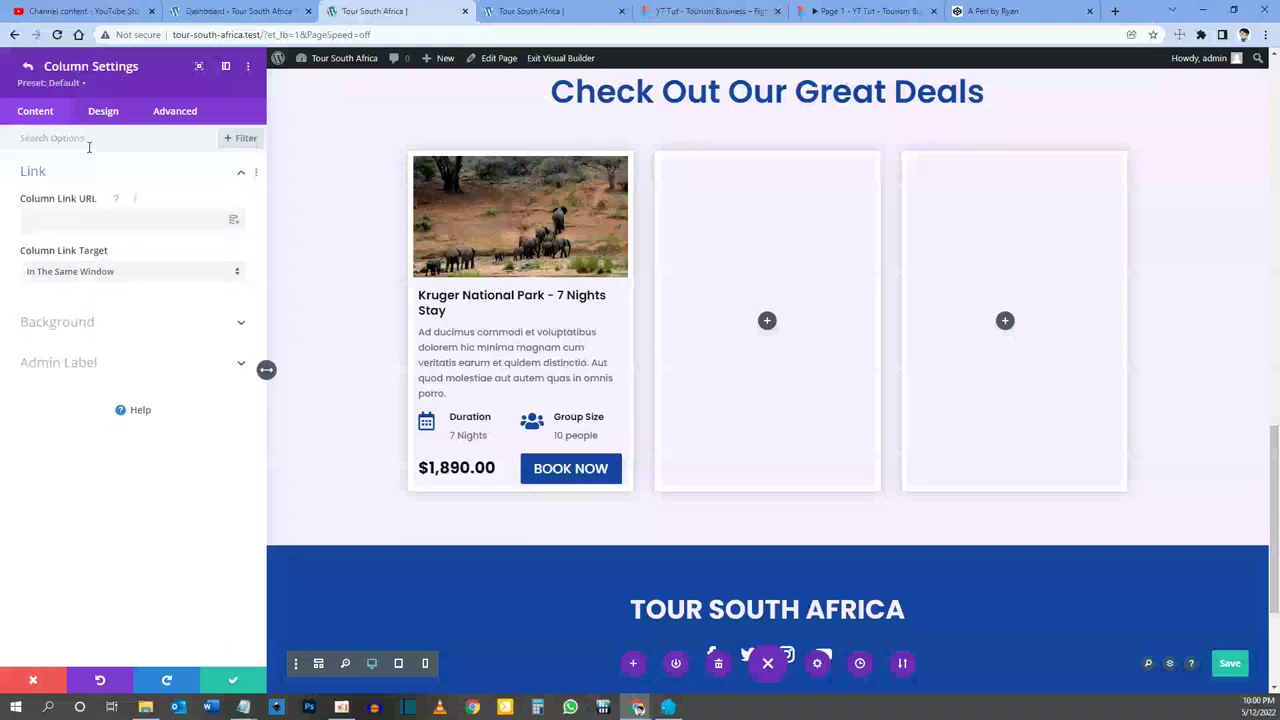
click(103, 113)
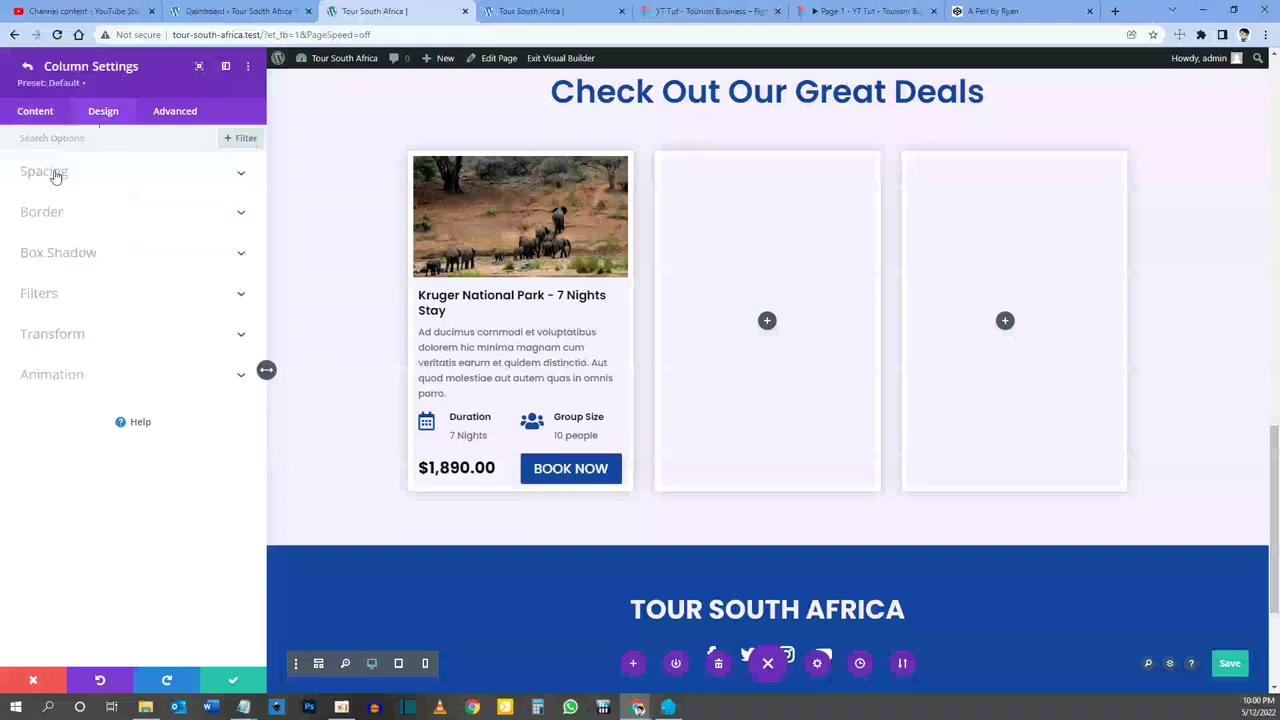
click(45, 172)
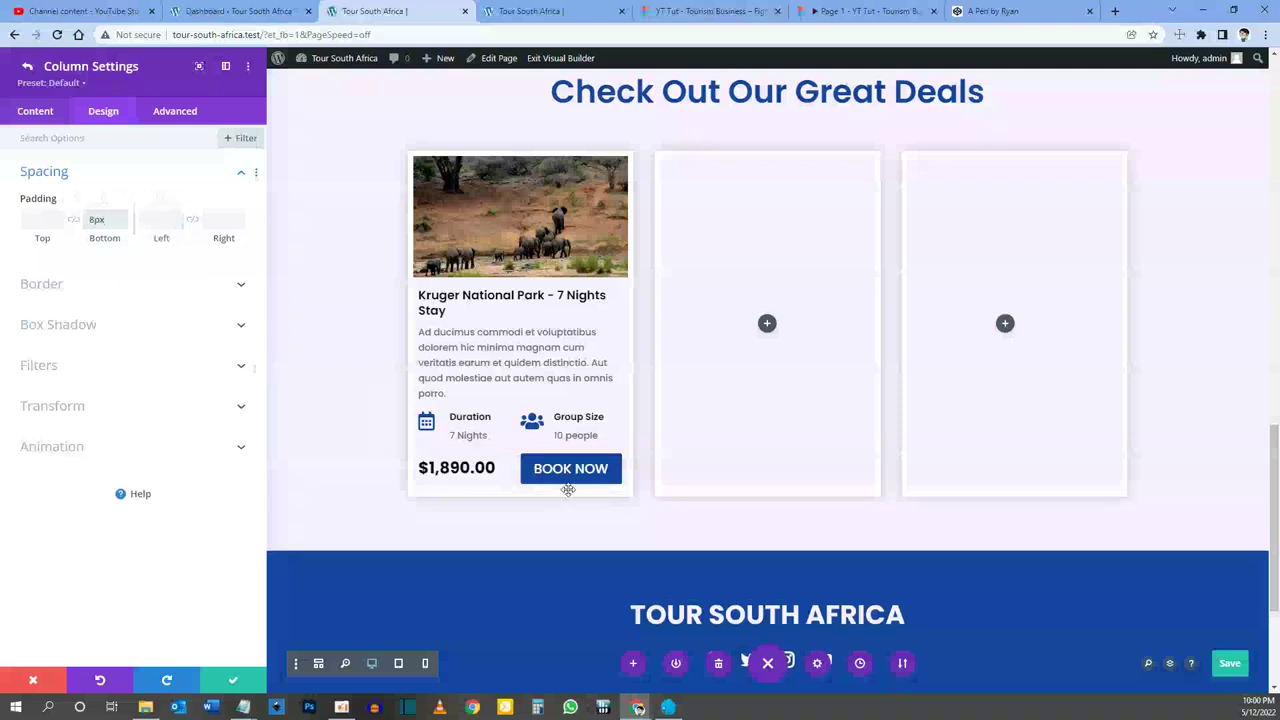
Step: Extend the first column's bottom padding to the other deal columns and confirm the column and row settings
right_click(38, 200)
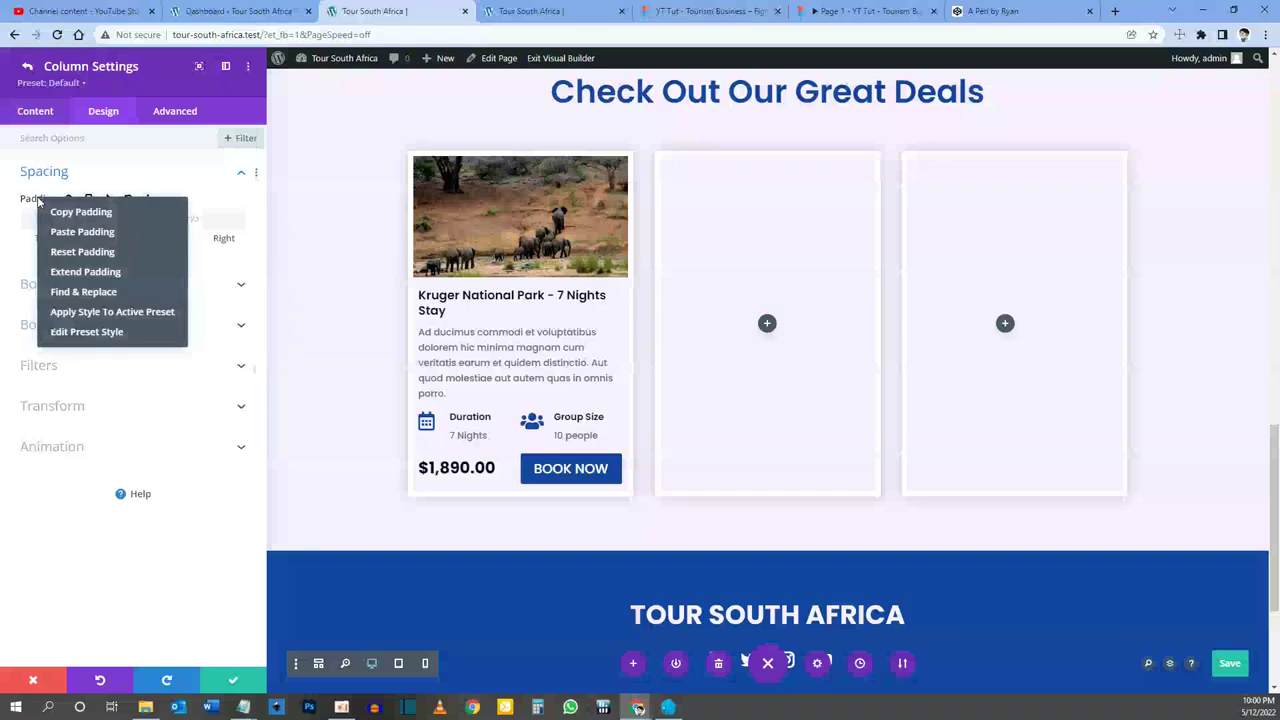
click(75, 273)
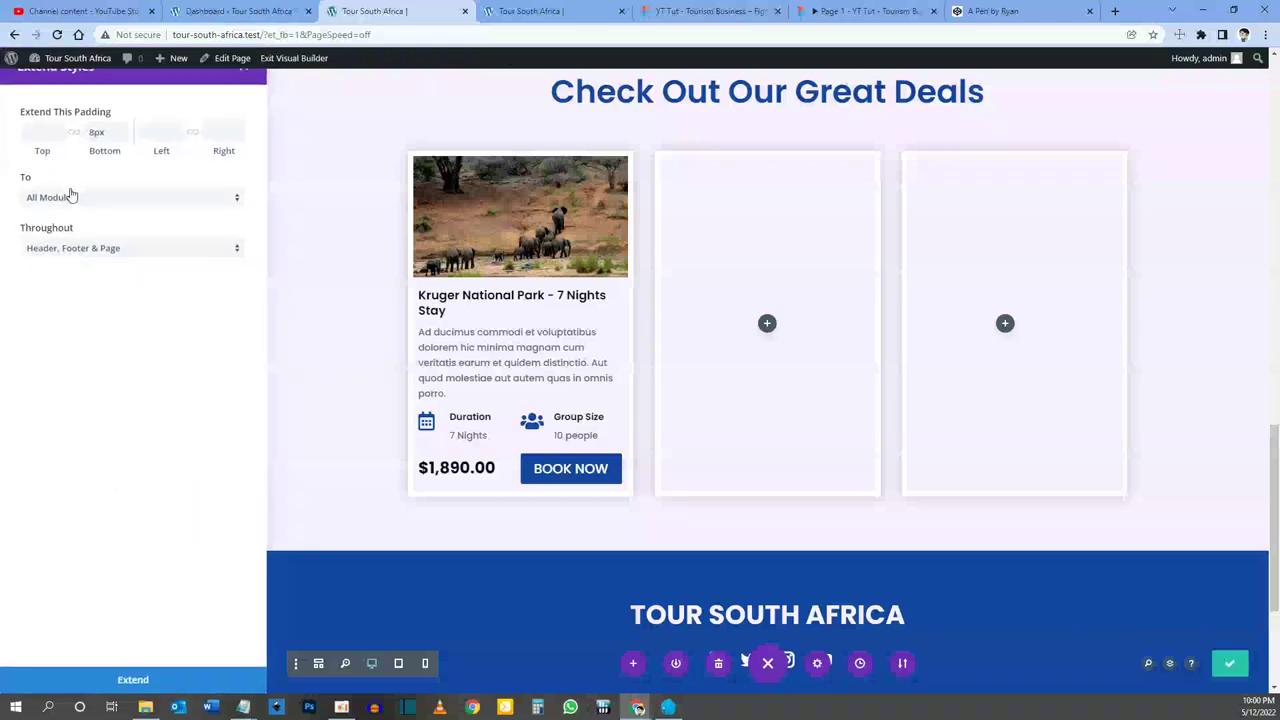
click(72, 198)
click(73, 225)
click(68, 247)
click(77, 330)
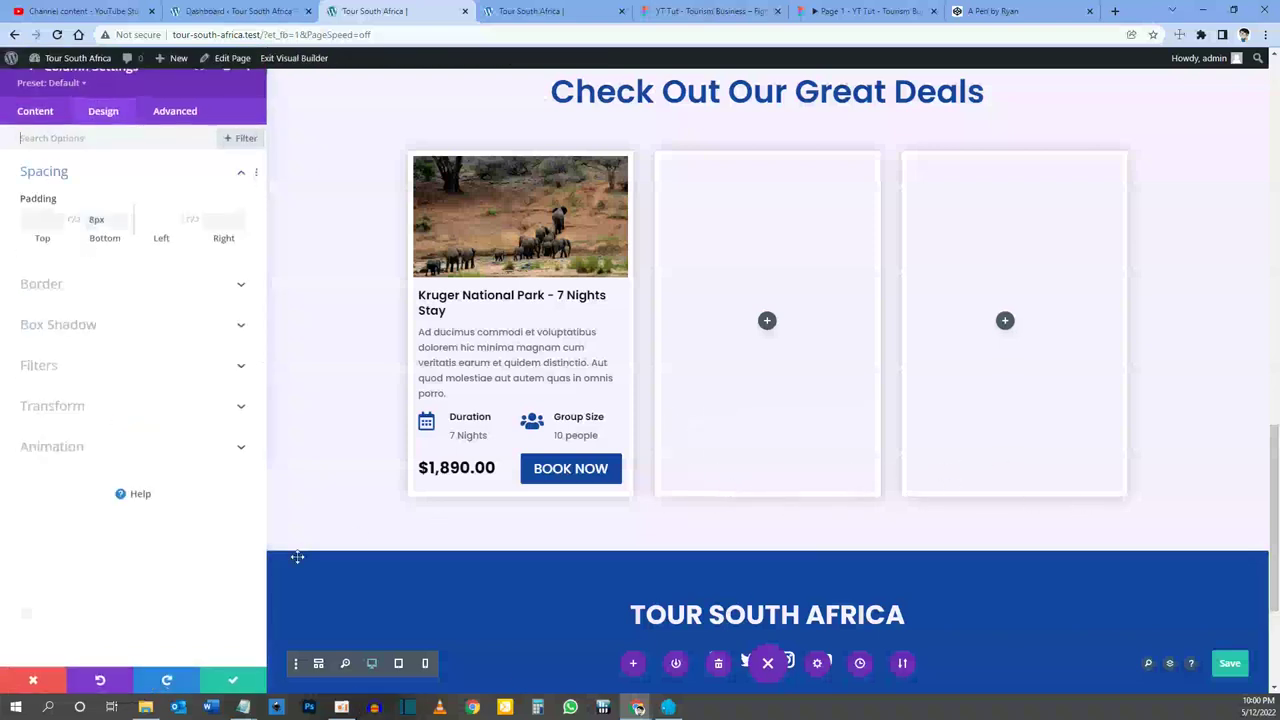
click(232, 683)
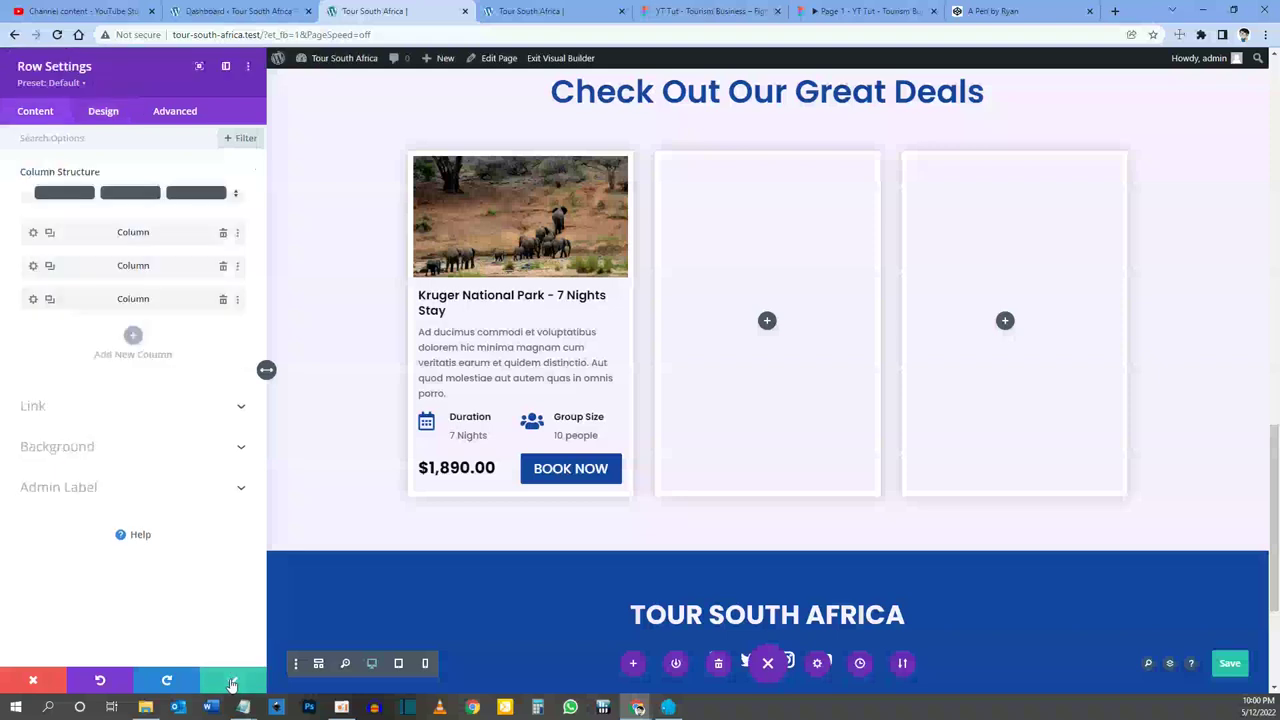
click(232, 683)
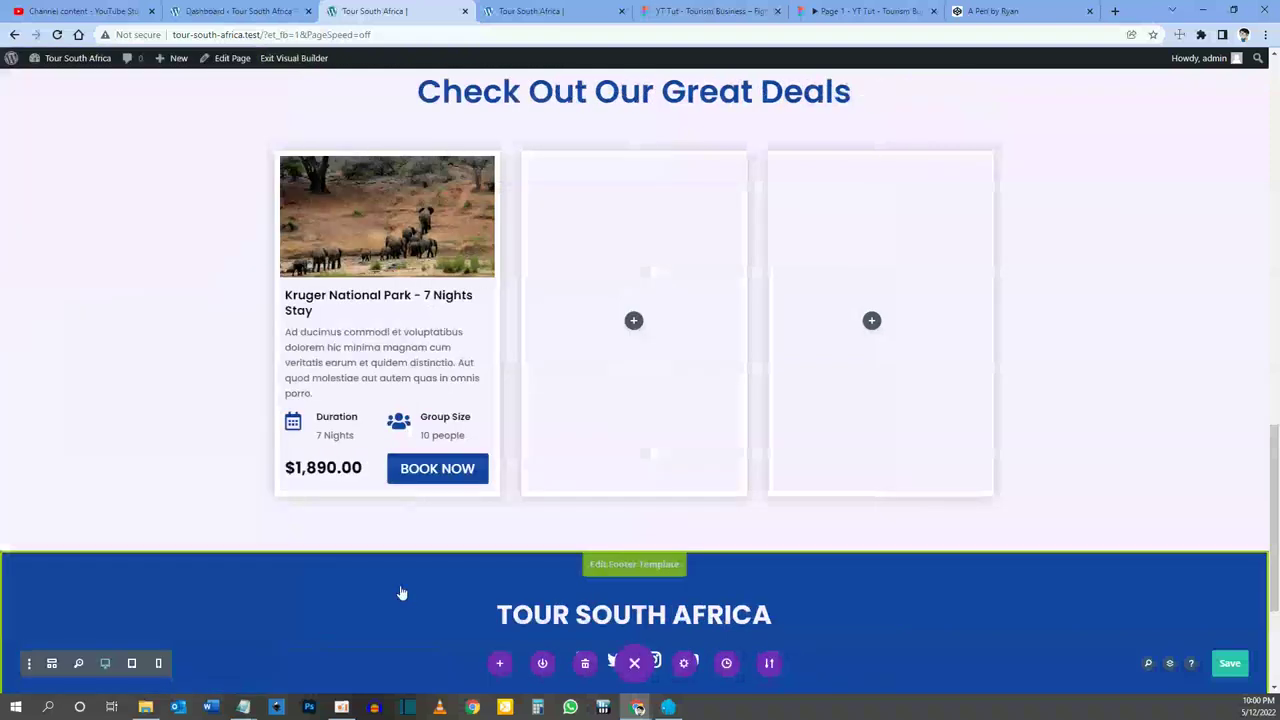
Step: Save the page and reload the live page to check the deals row
click(1238, 665)
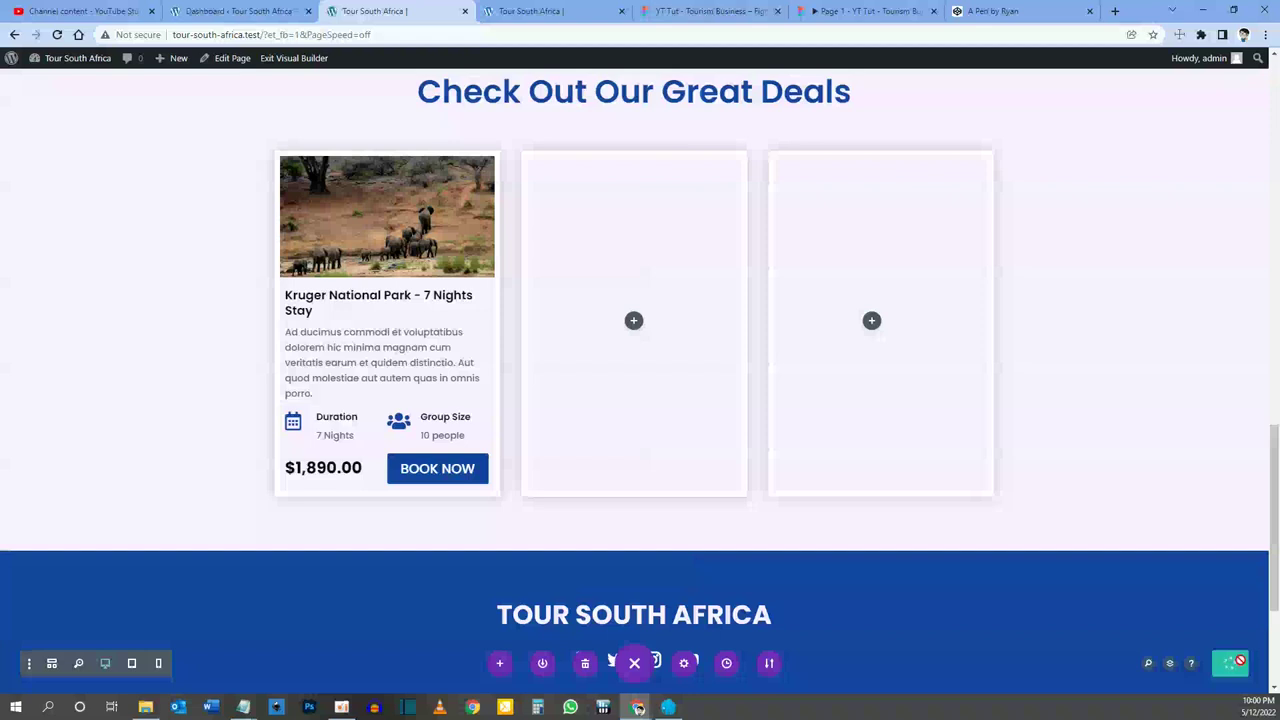
click(531, 14)
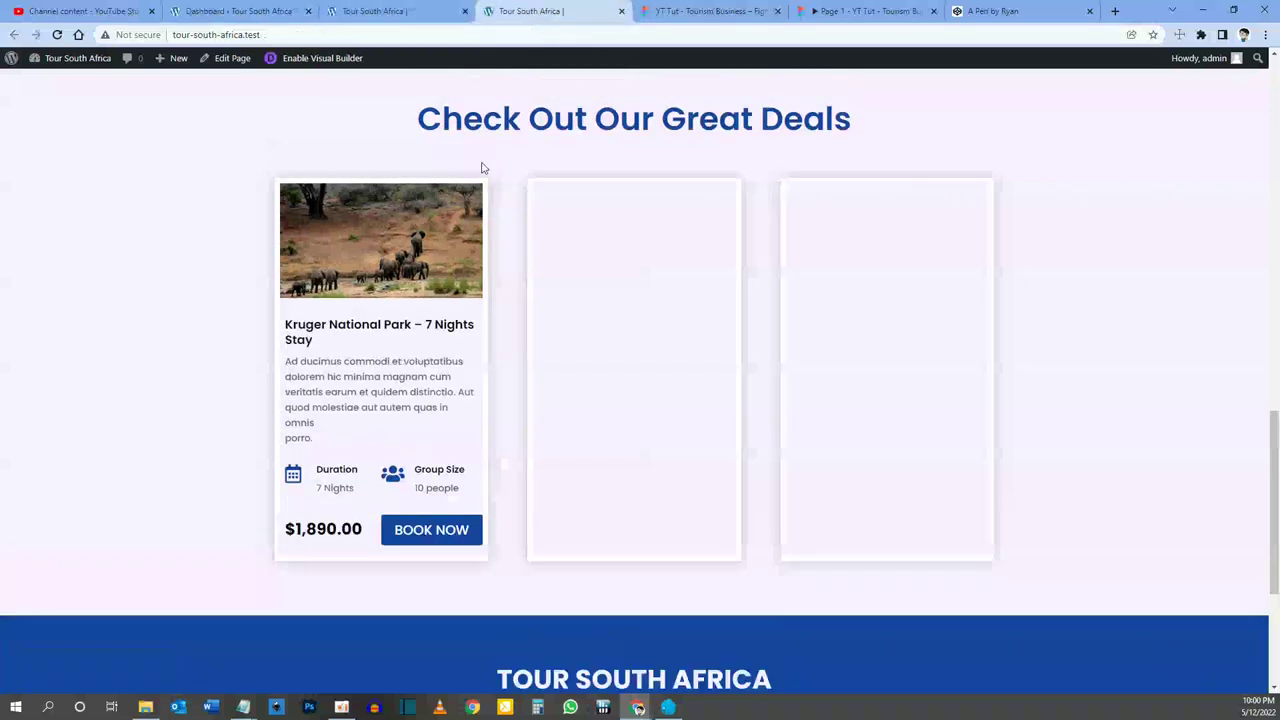
key(F5)
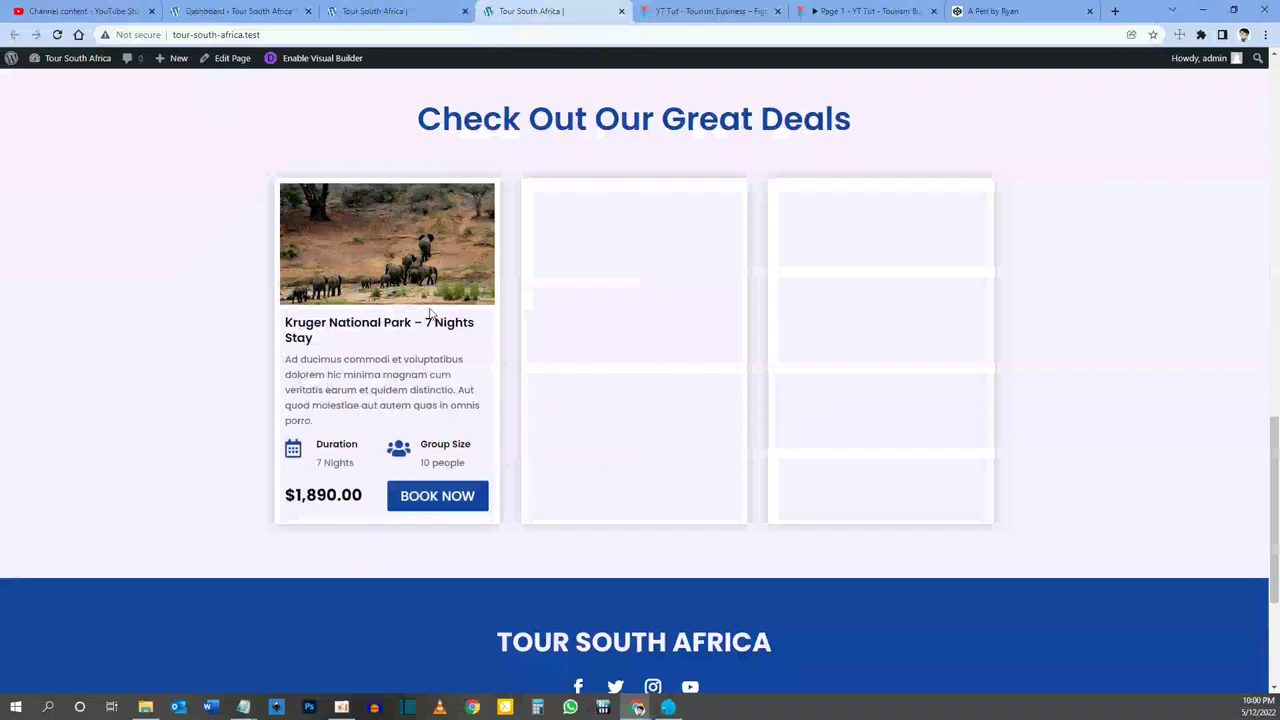
Step: Return to the visual builder and examine the deals row in the tablet and phone views
click(376, 9)
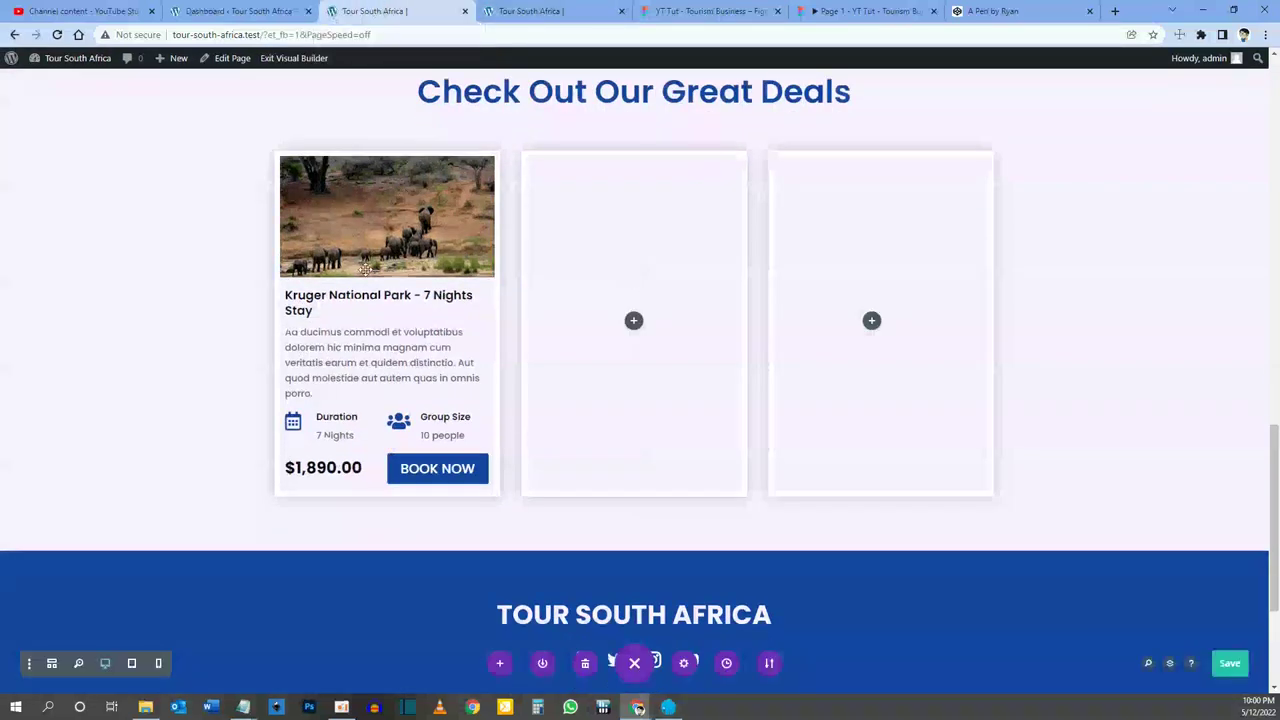
click(132, 664)
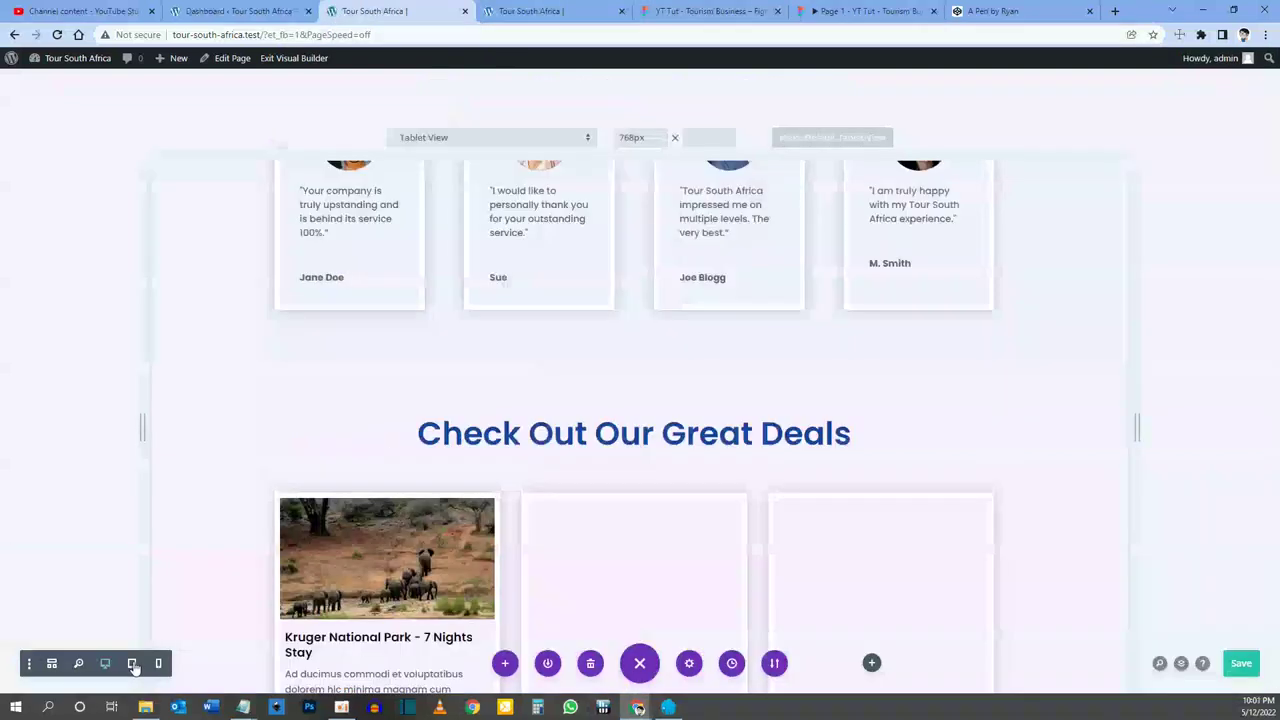
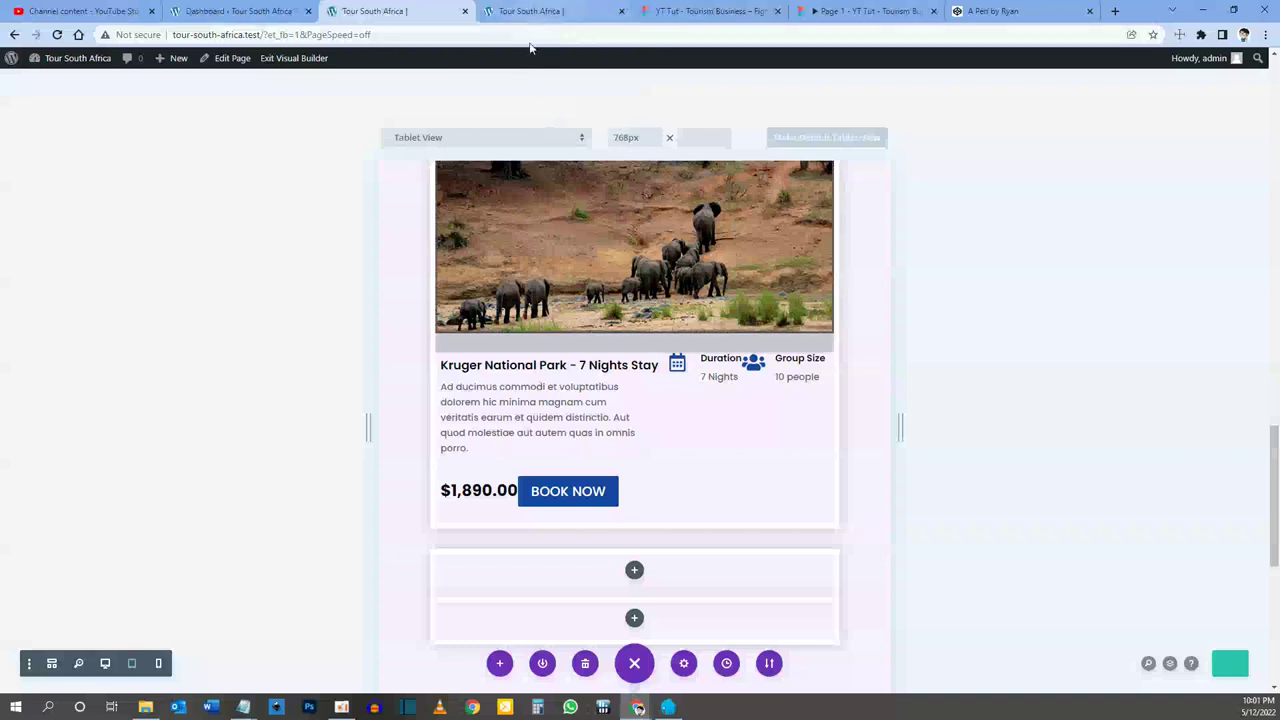
click(159, 664)
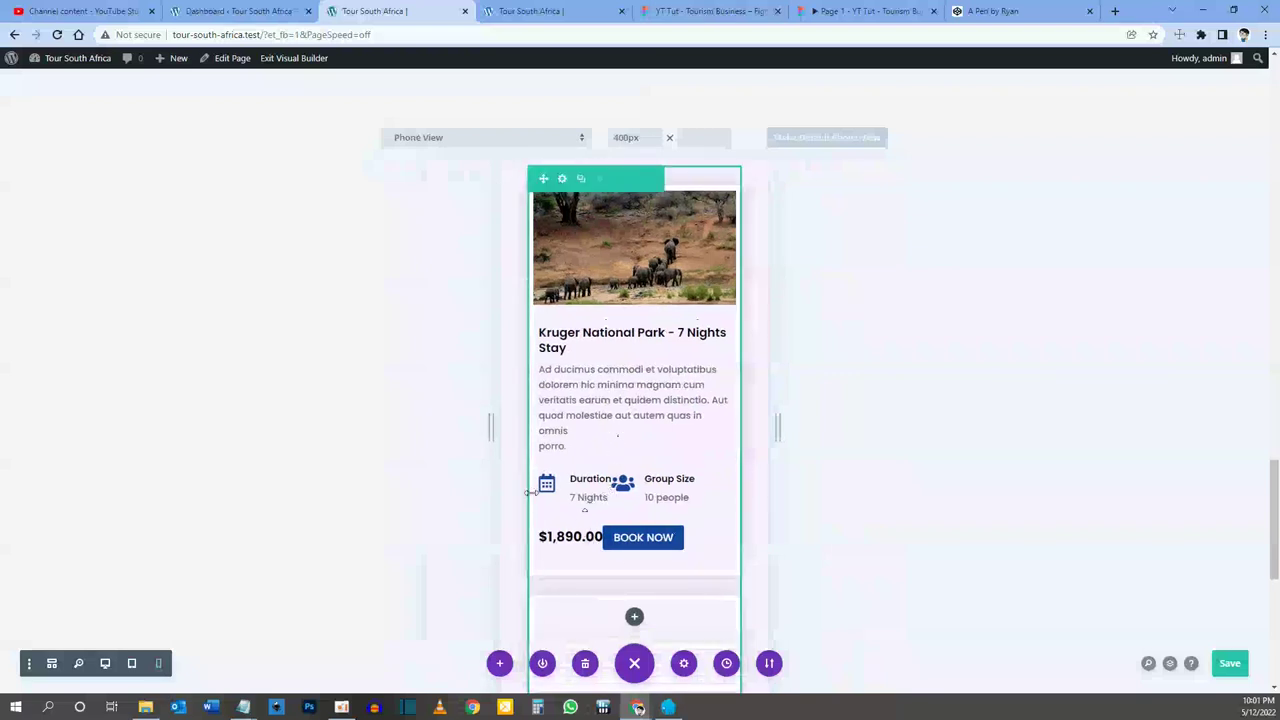
Step: Inspect the live page with the browser's developer tools and turn on device emulation
click(540, 10)
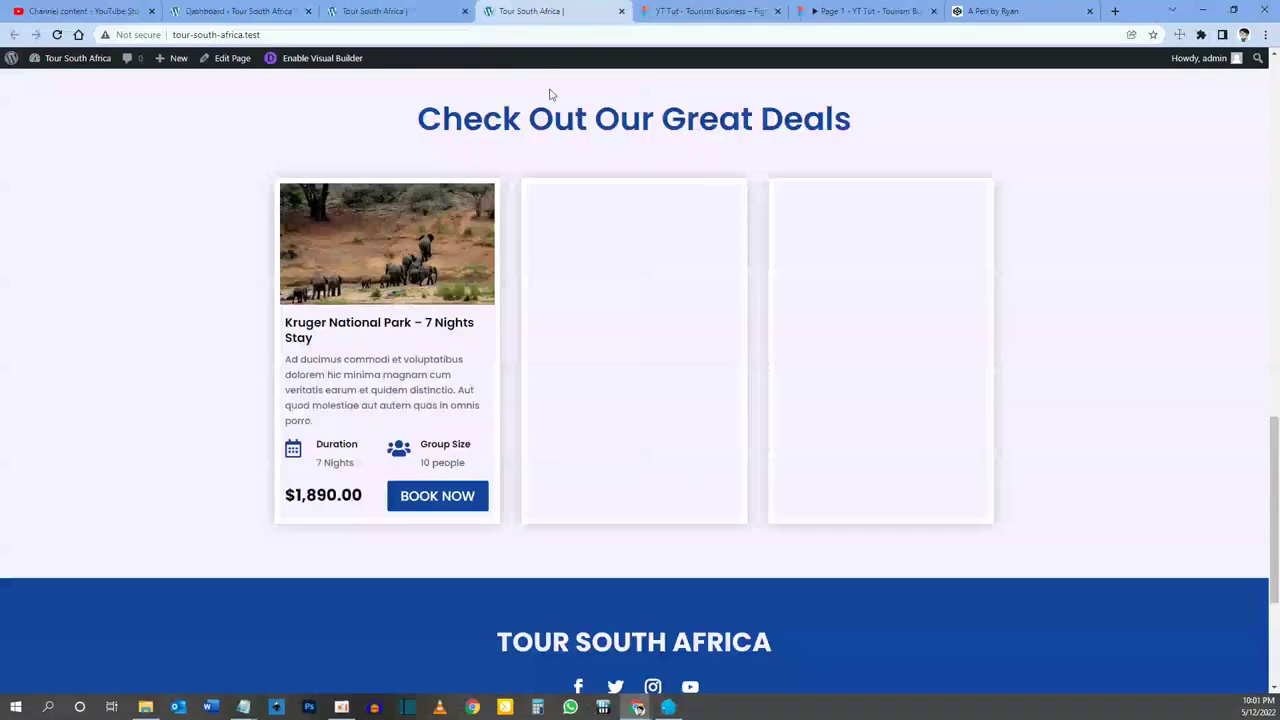
scroll(483, 202, up, 1)
right_click(491, 198)
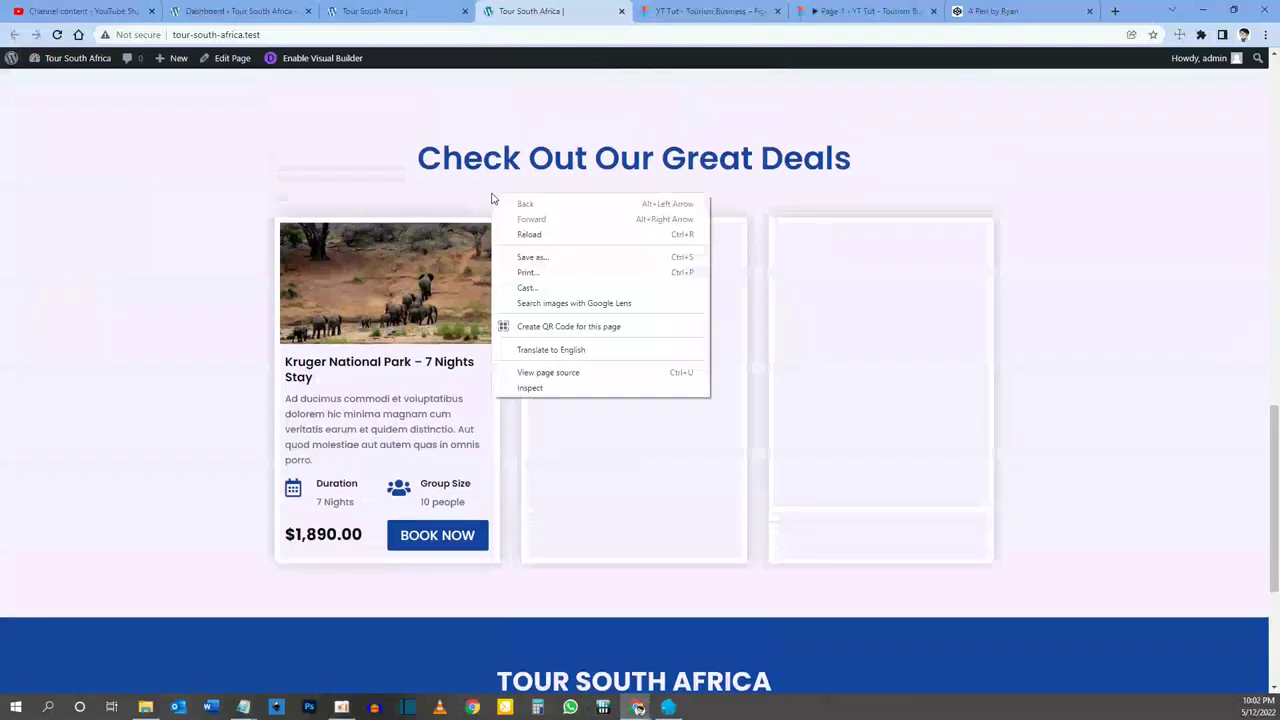
click(531, 389)
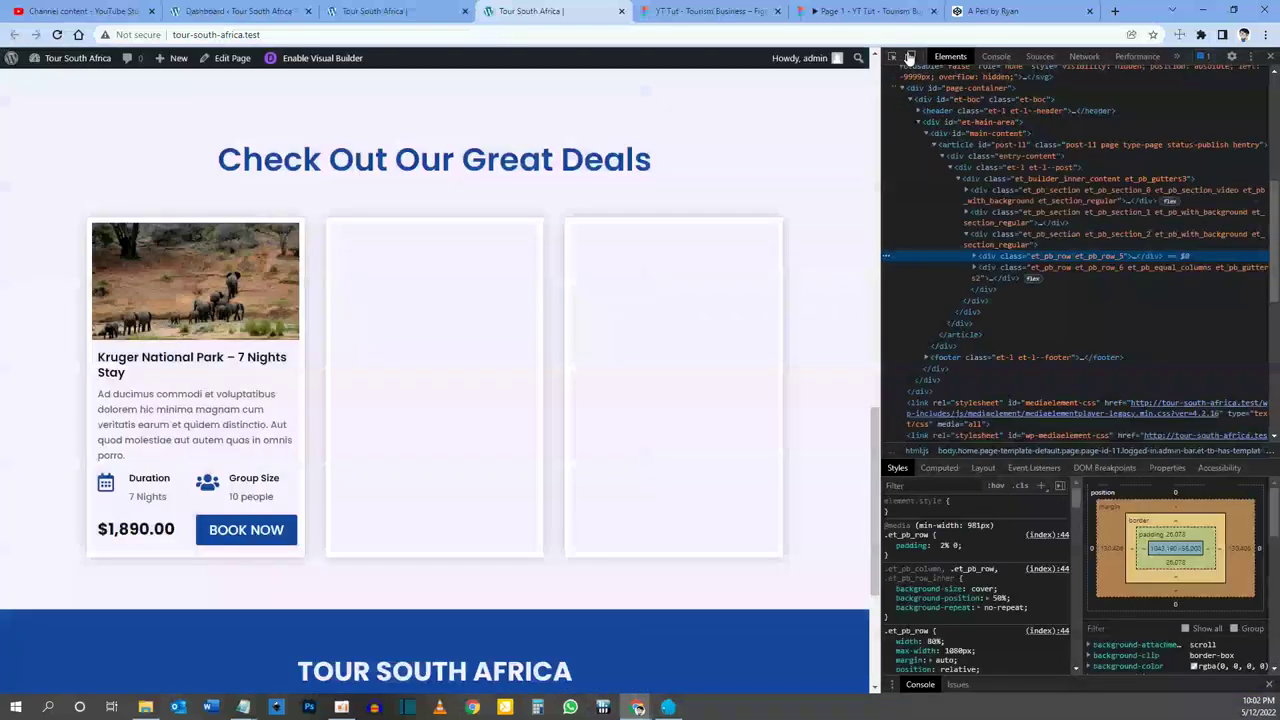
click(911, 60)
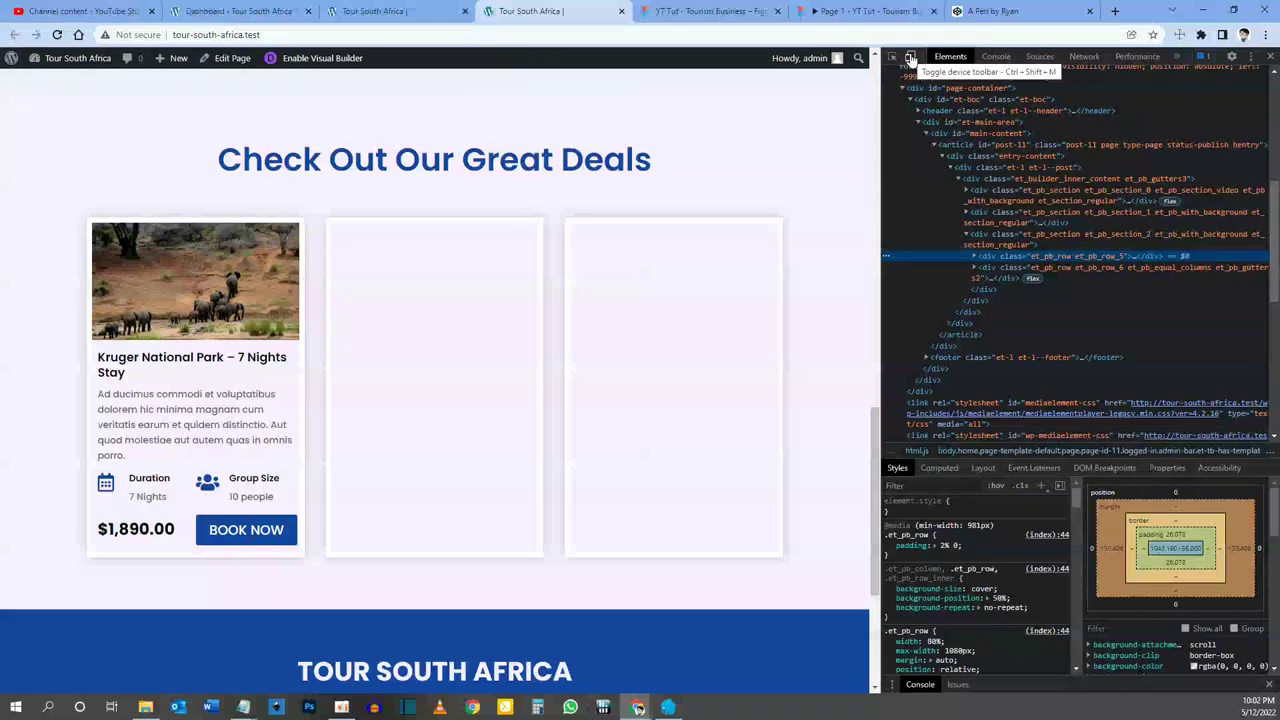
click(911, 60)
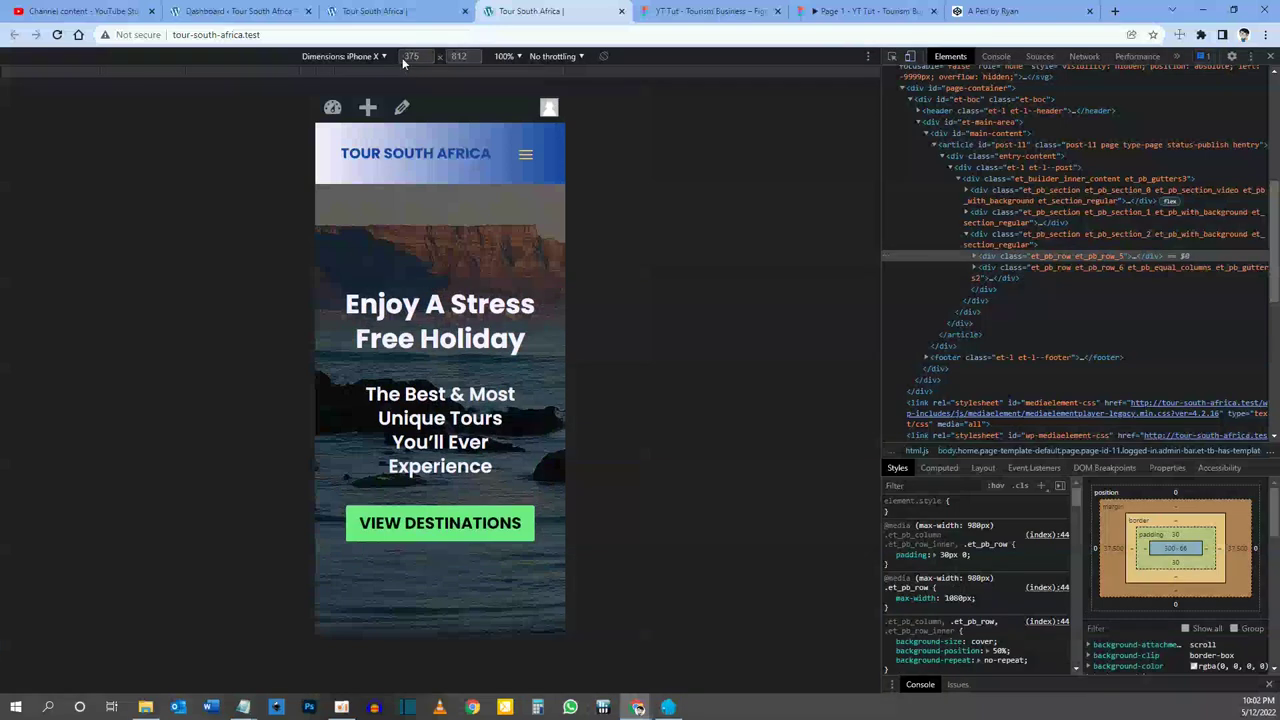
Step: Emulate an iPad and examine the first card's layout in the Check Out Our Great Deals section
click(370, 56)
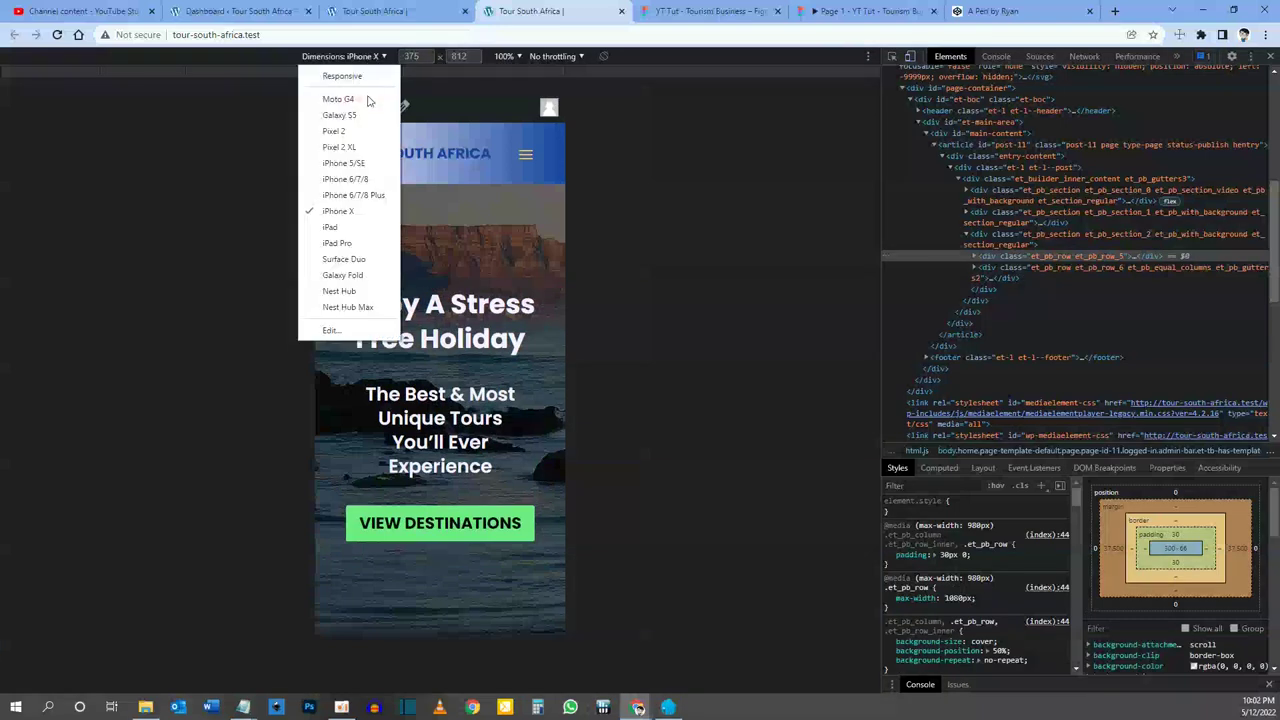
click(345, 227)
scroll(513, 230, down, 3)
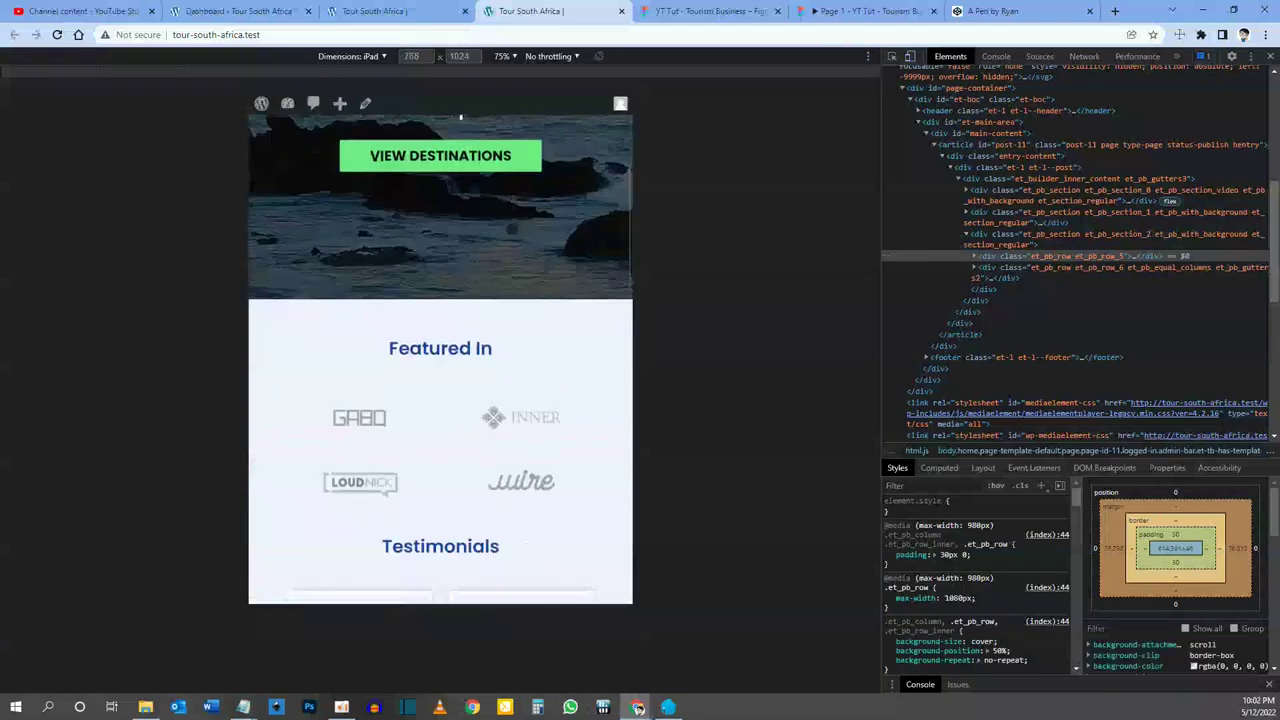
scroll(512, 230, down, 10)
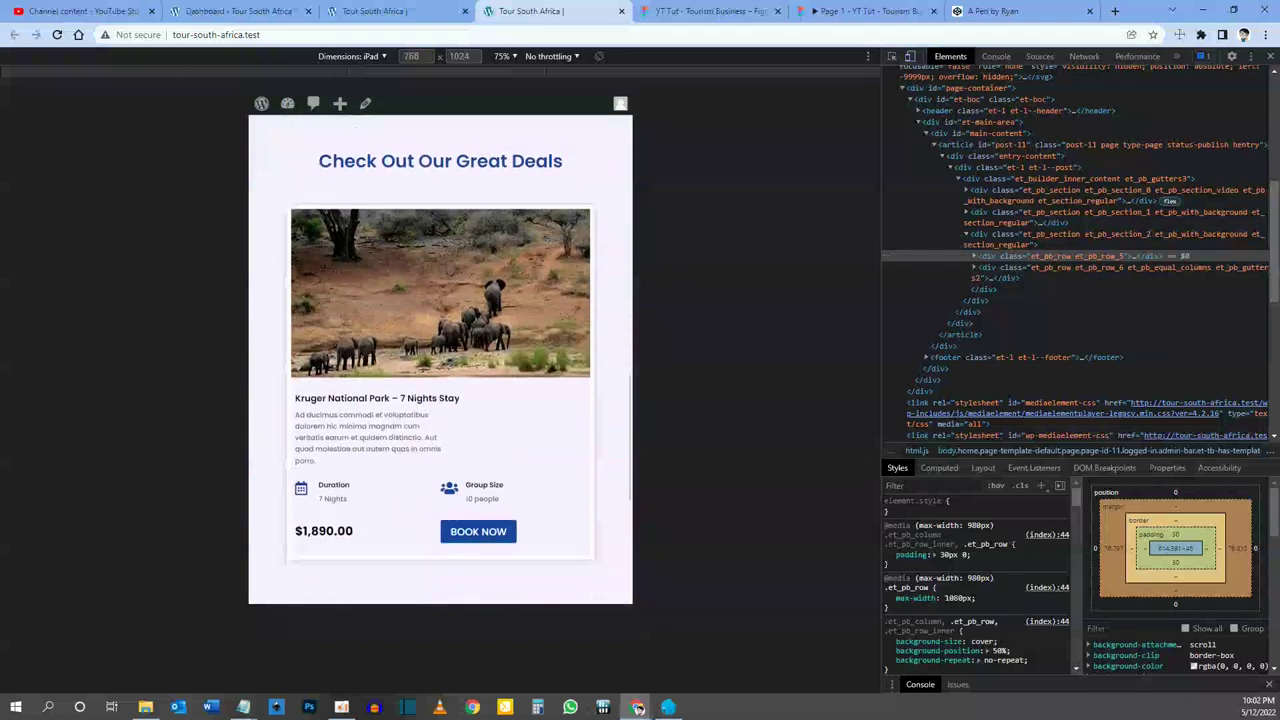
scroll(440, 360, down, 2)
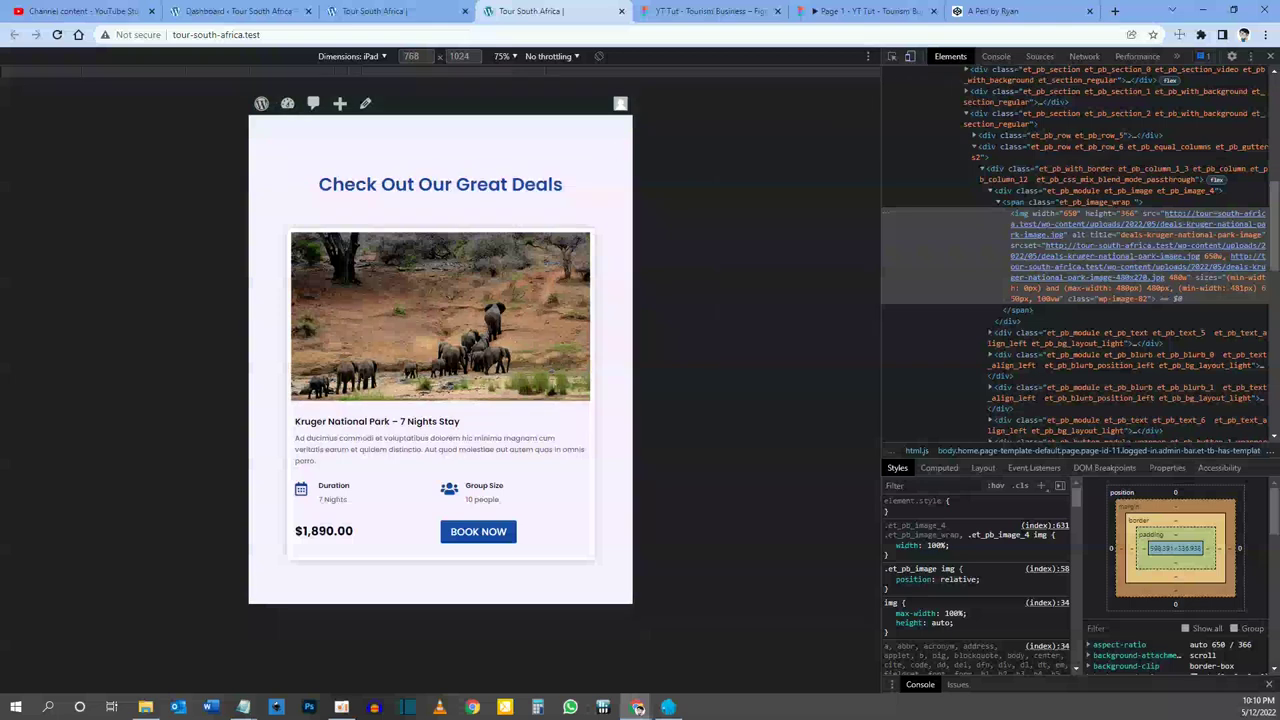
Step: Emulate an iPhone X and examine how the Kruger National Park card and the testimonial cards stack on the live page
click(378, 58)
click(357, 213)
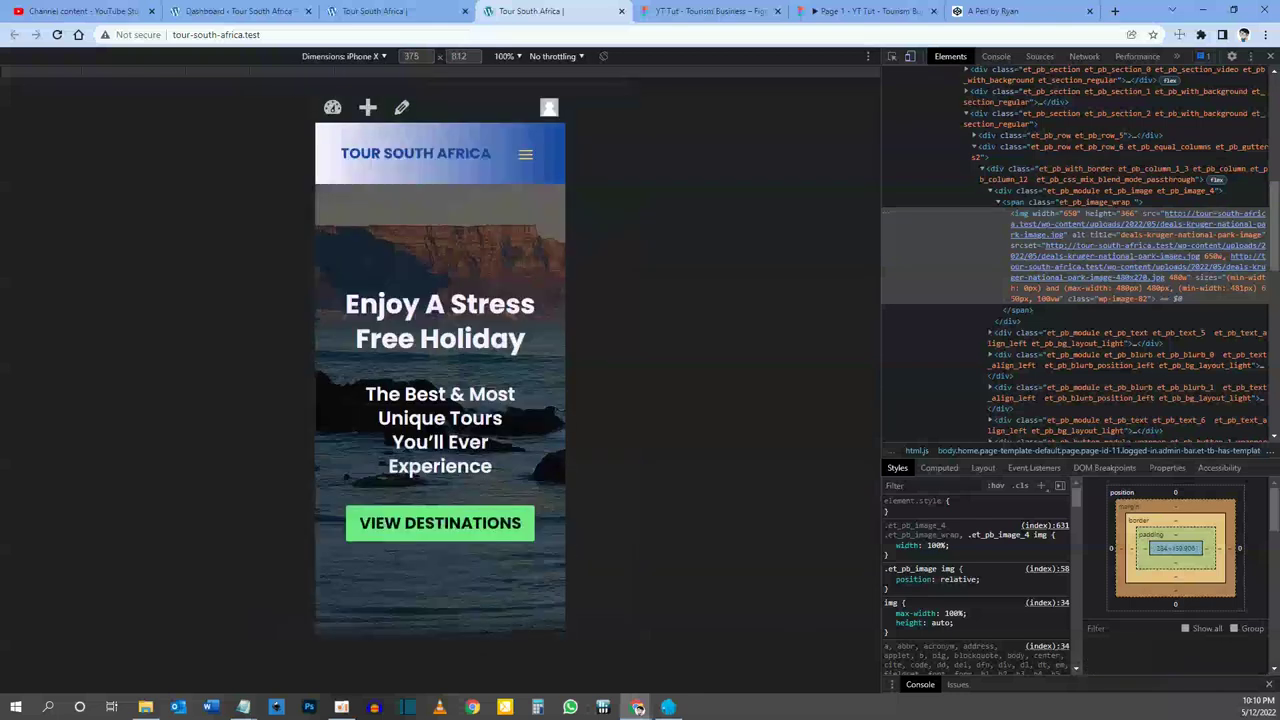
scroll(478, 241, down, 15)
scroll(478, 241, down, 10)
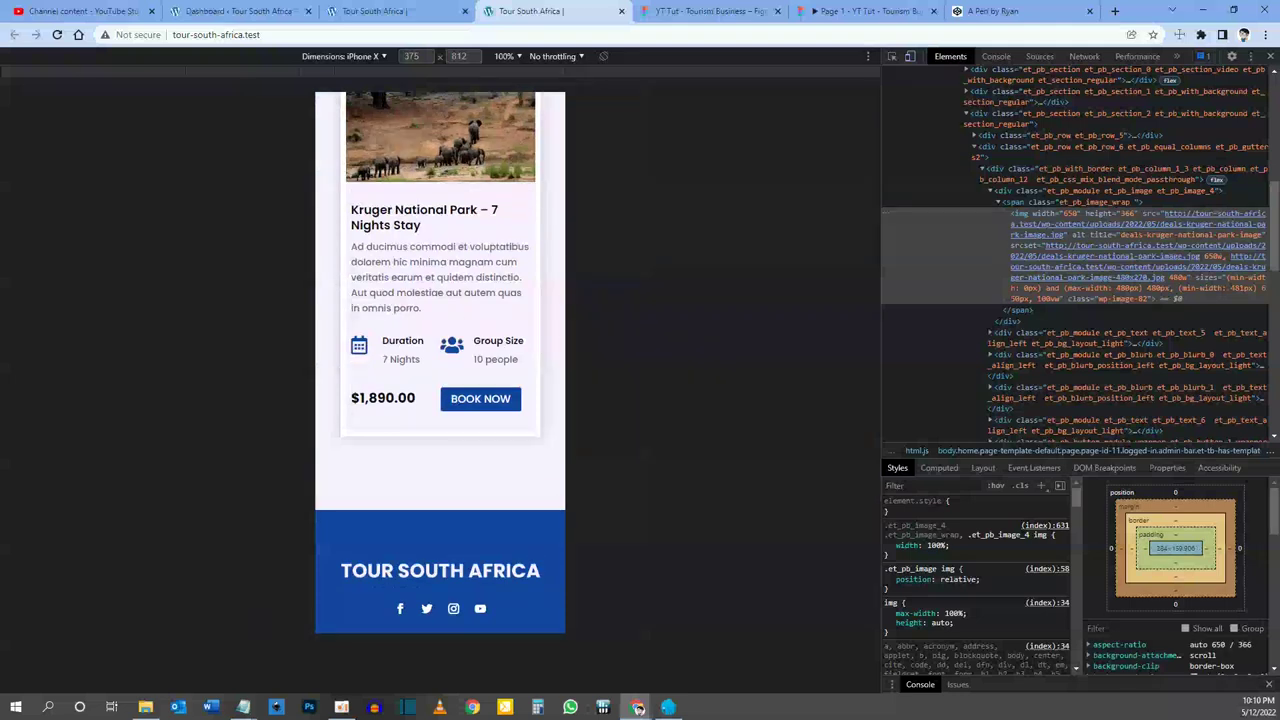
scroll(461, 418, up, 8)
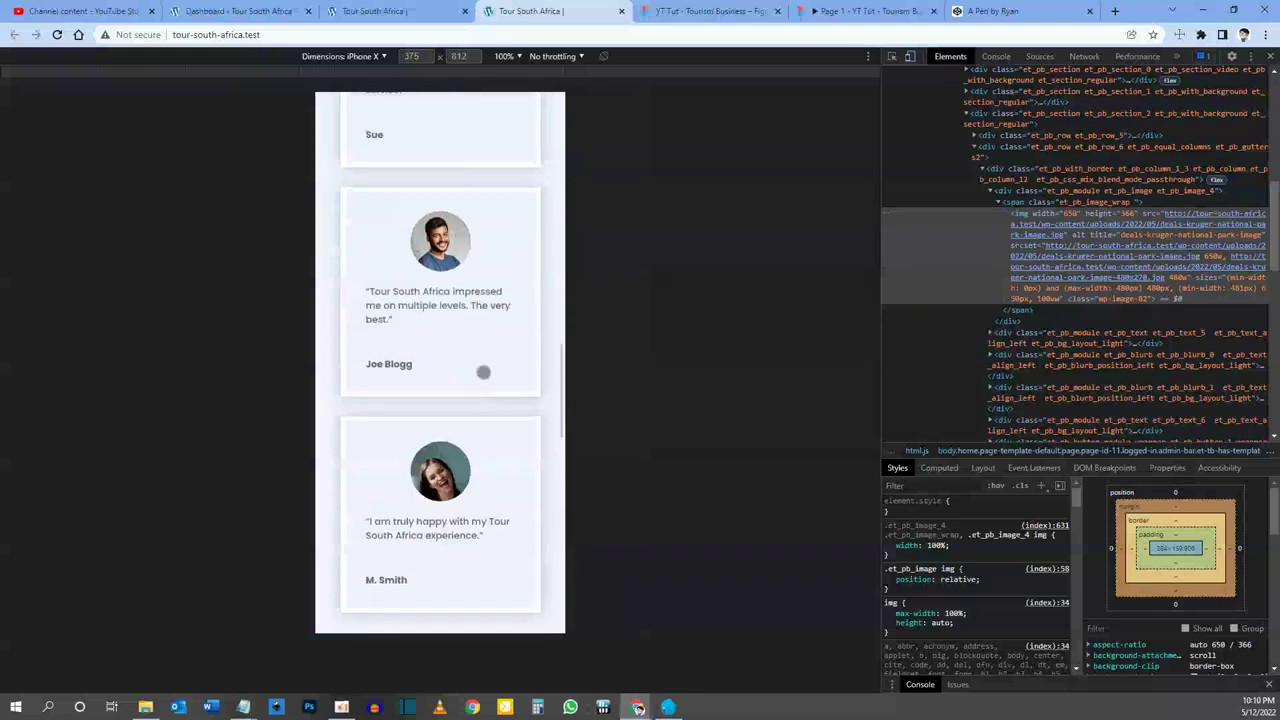
scroll(483, 372, up, 3)
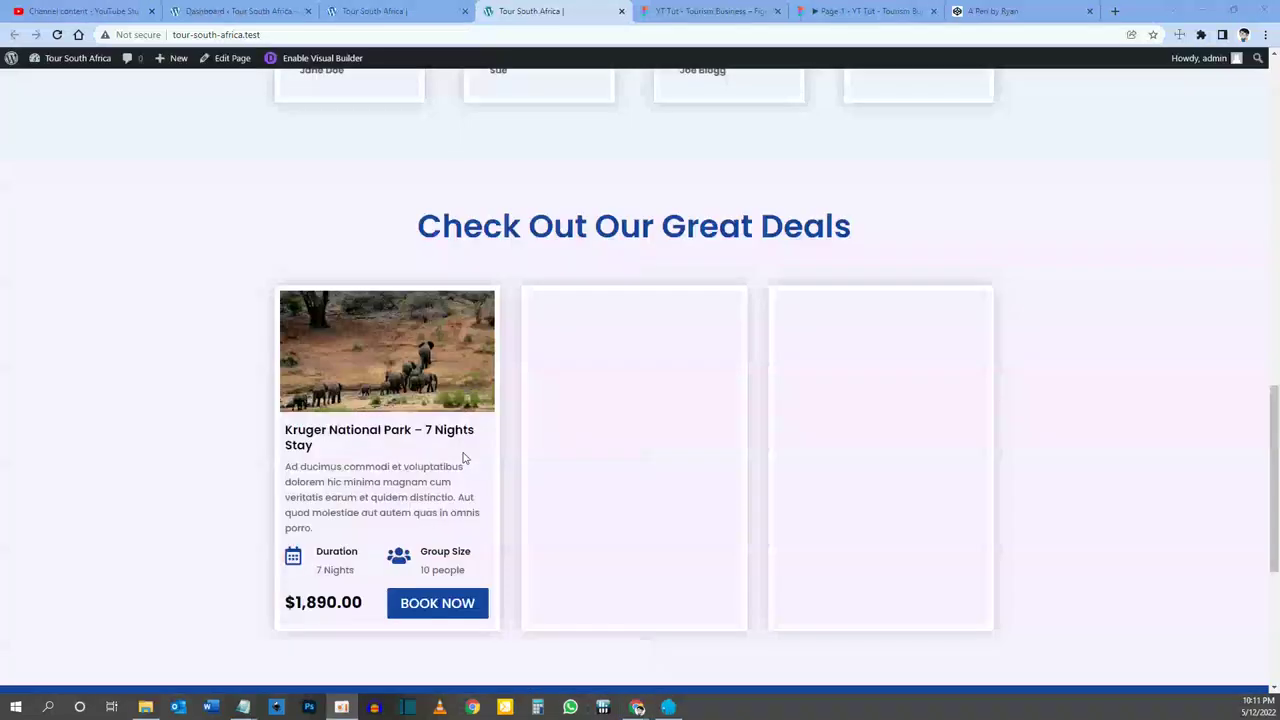
Step: In the visual builder's desktop view, delete the deals row's two empty columns and duplicate the Kruger National Park column twice
click(364, 10)
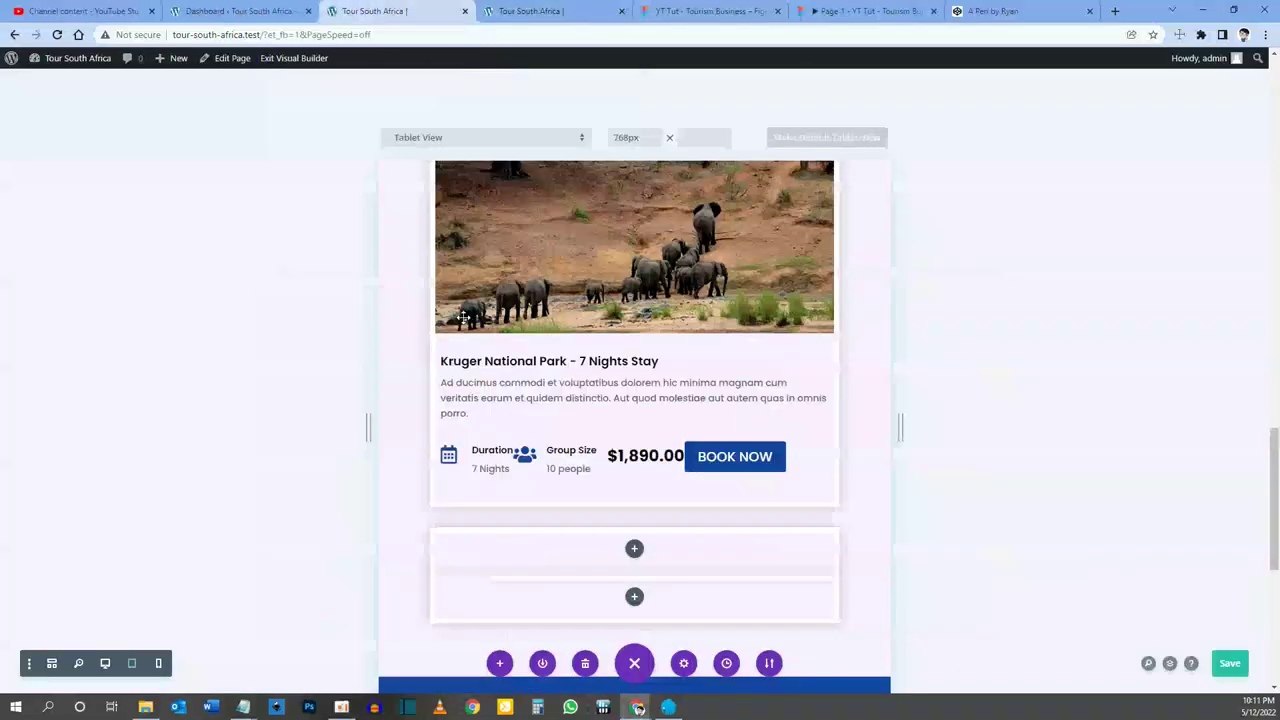
click(105, 663)
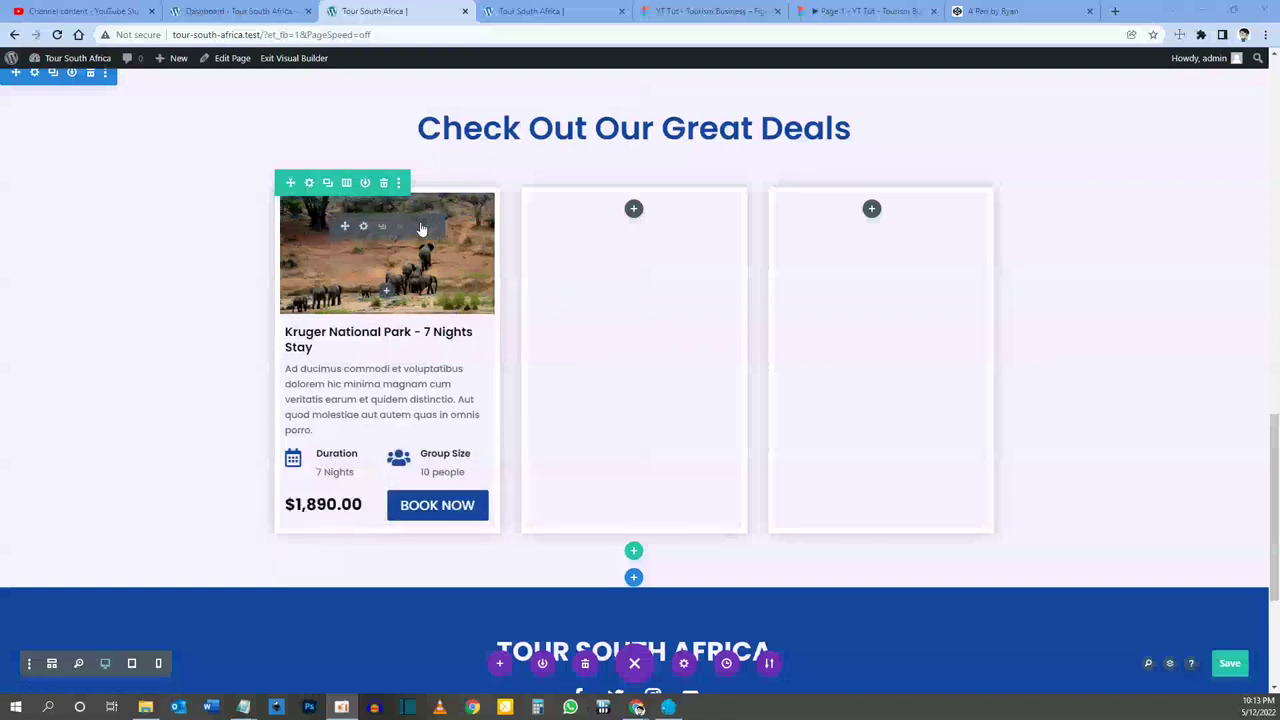
click(310, 182)
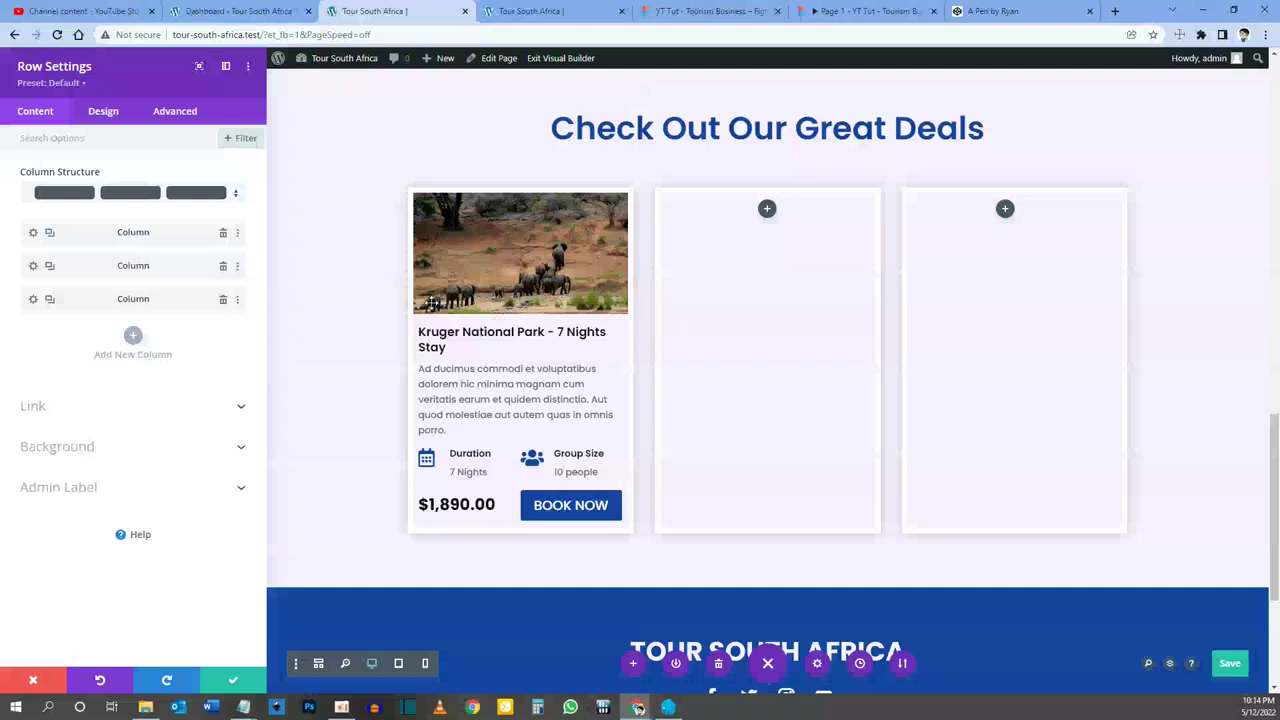
click(222, 268)
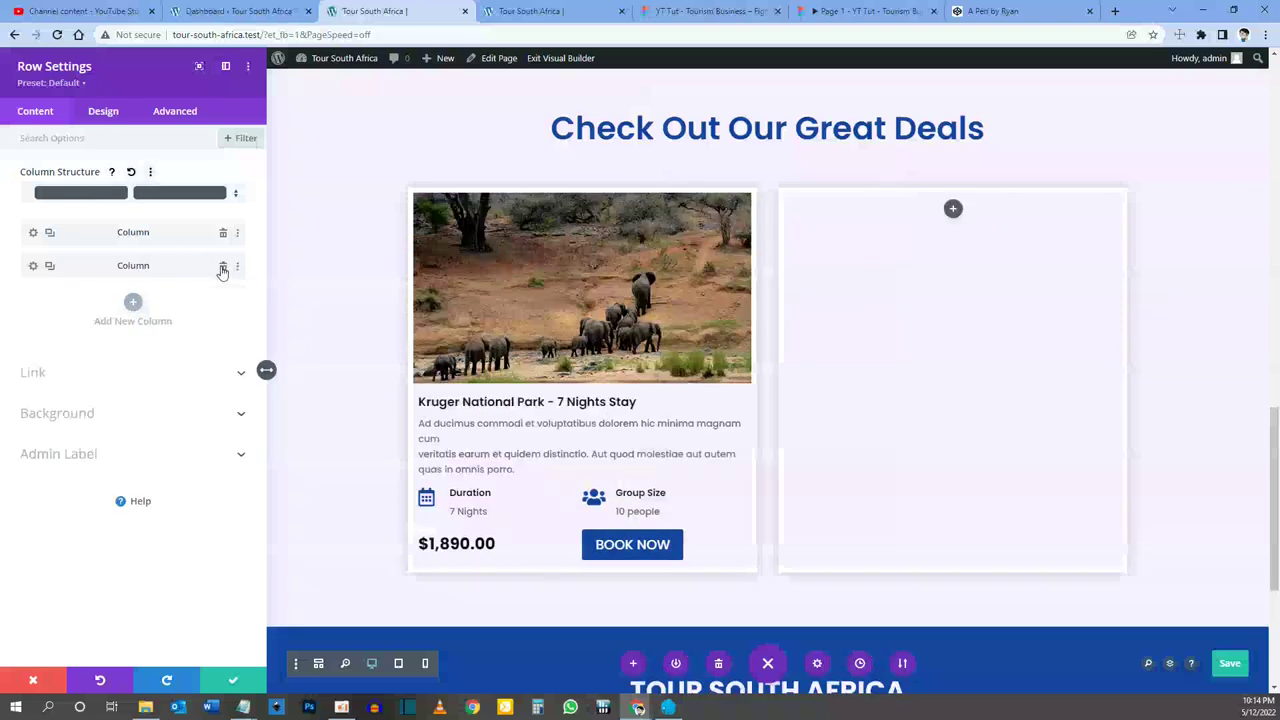
click(222, 268)
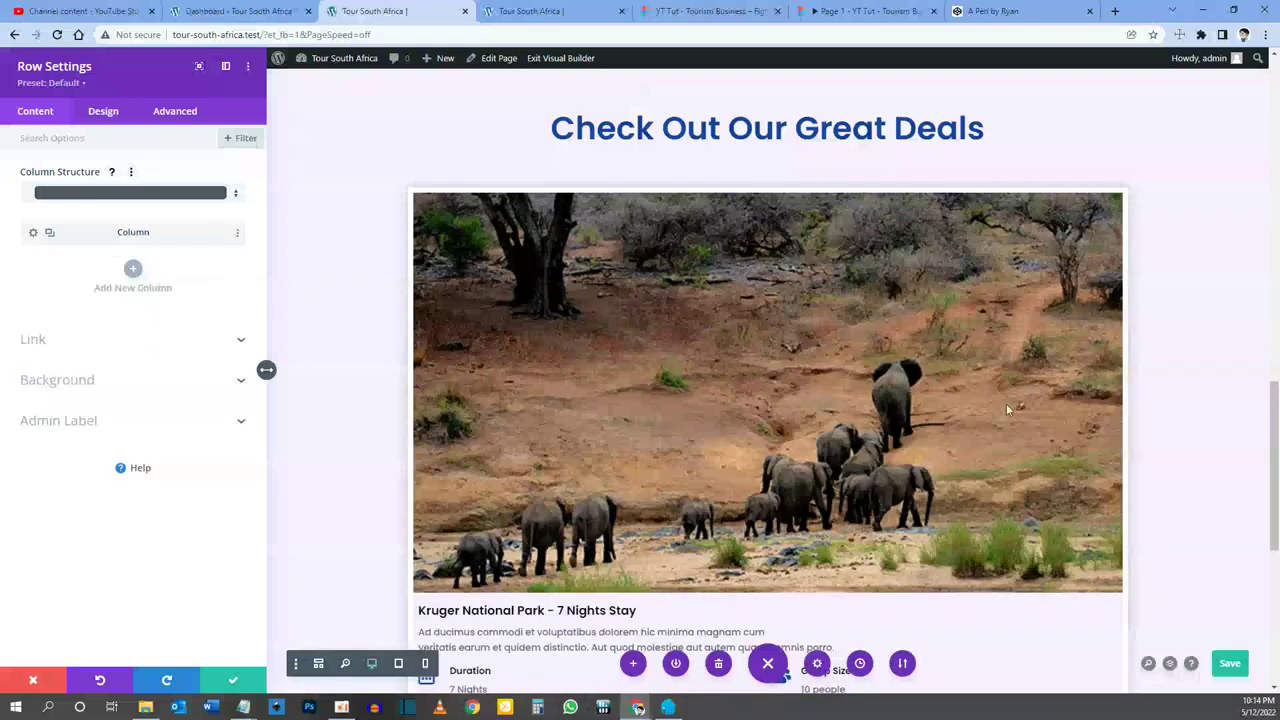
scroll(782, 408, down, 1)
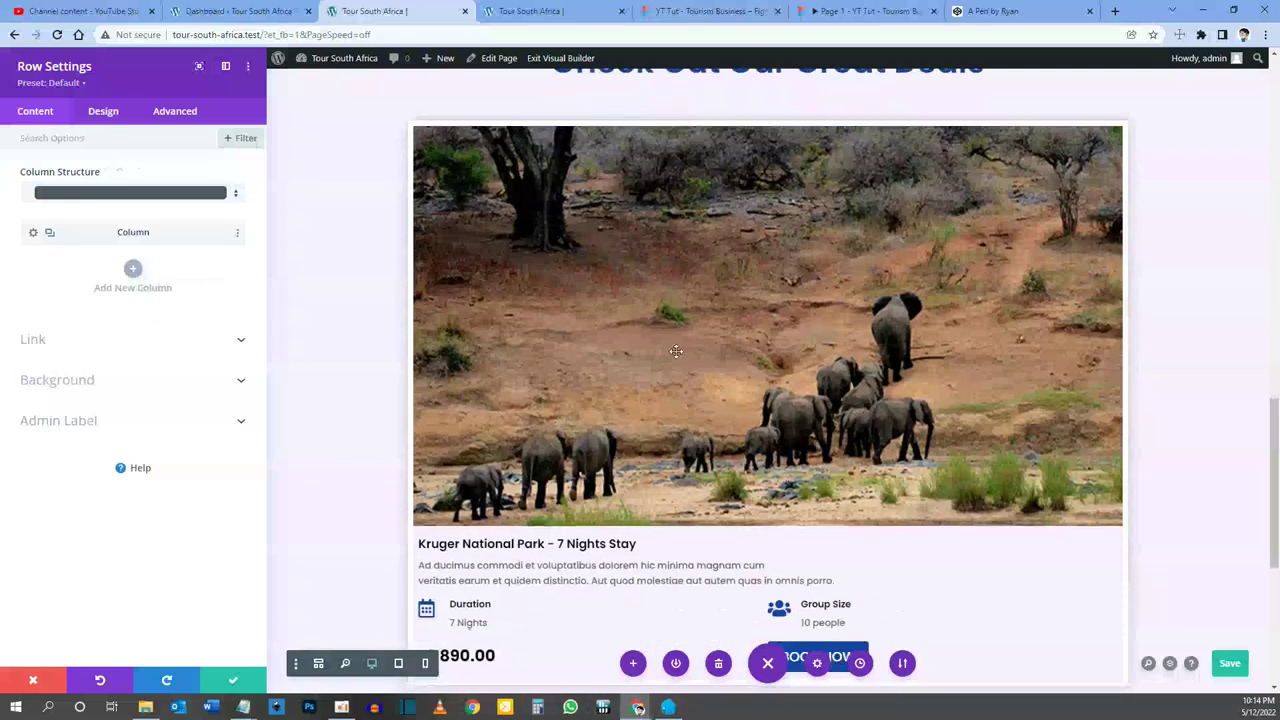
click(50, 234)
click(50, 234)
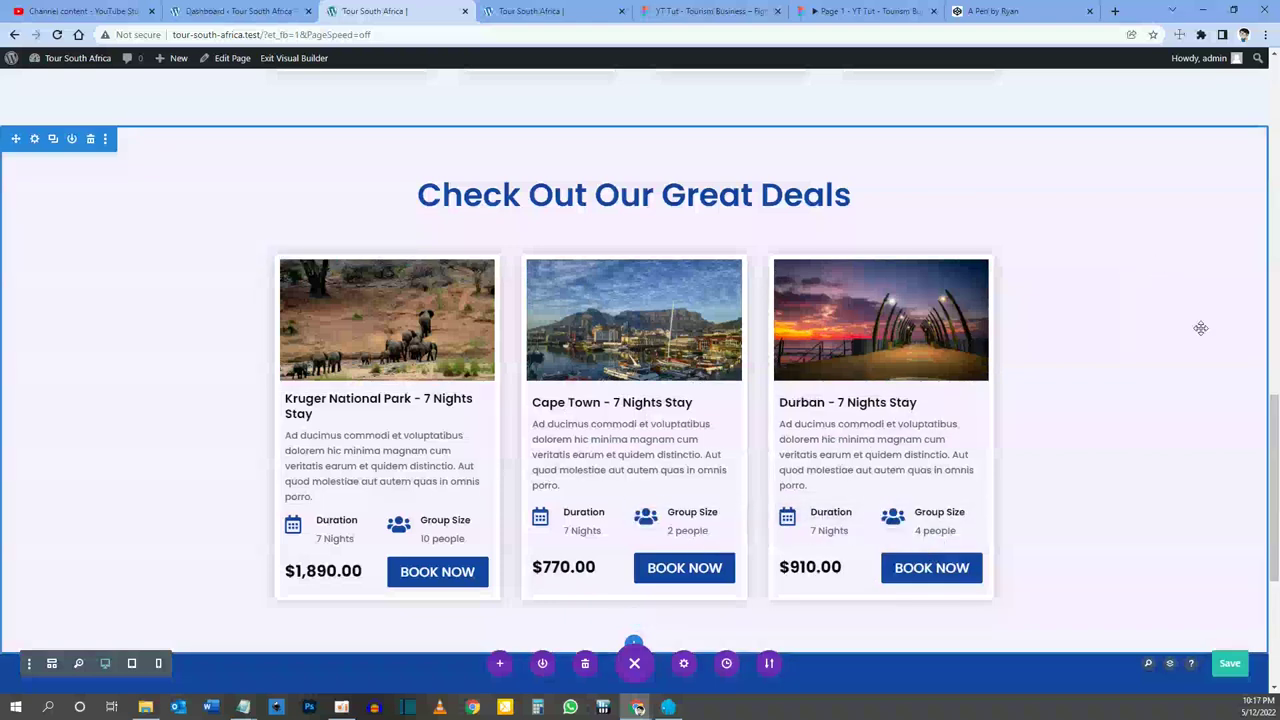
Step: Save the page and reload the live page to show the three deal cards
click(1231, 663)
click(594, 9)
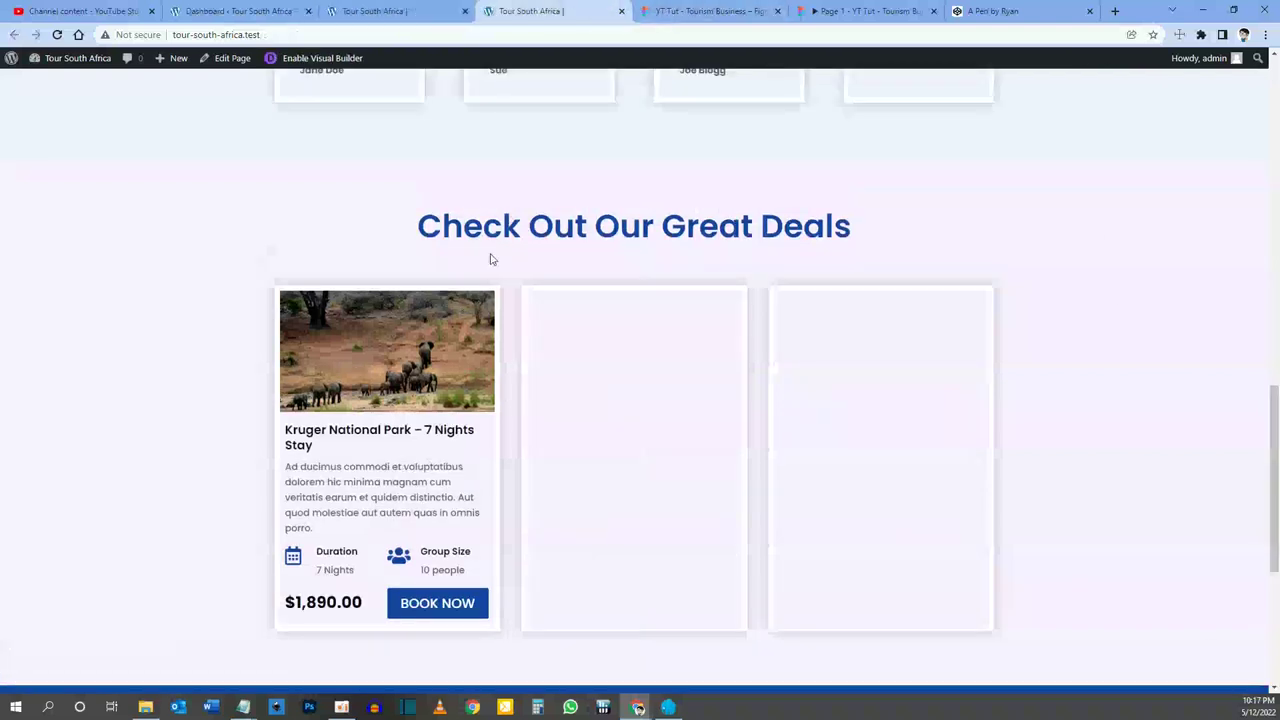
key(F5)
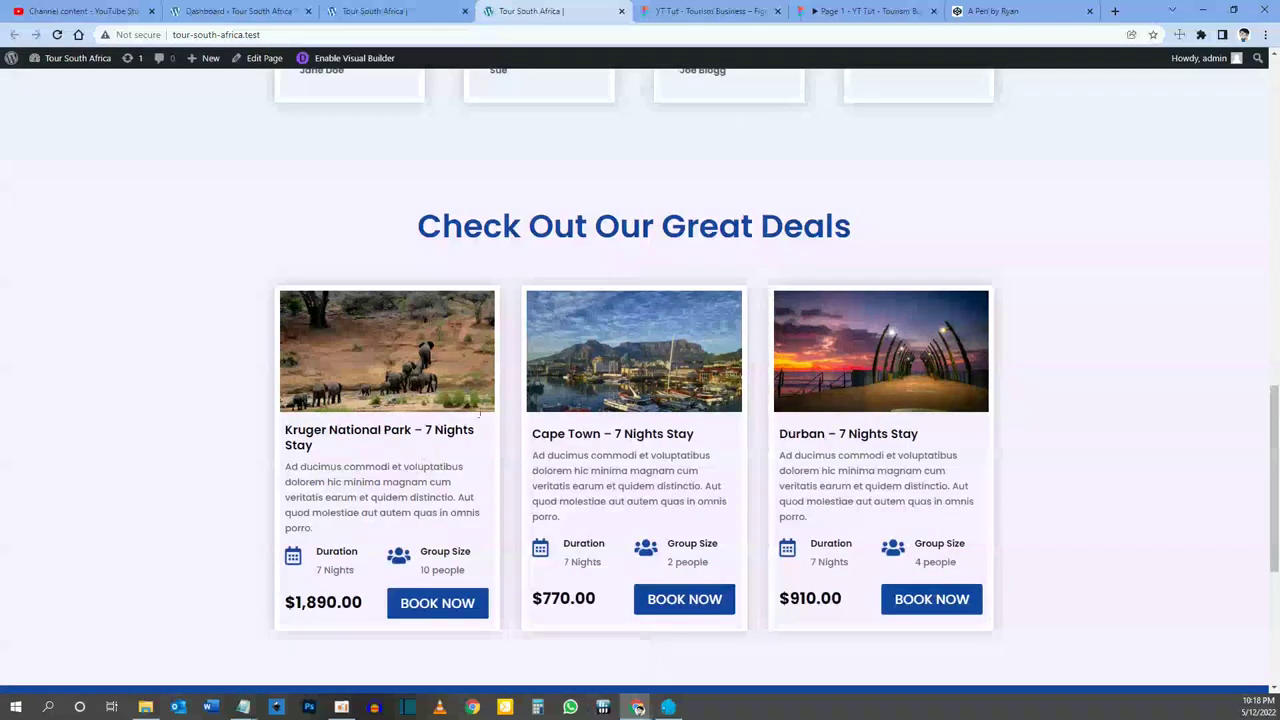
Step: Compare the live deals cards with the Figma prototype and examine the prototype's Why Choose Us section
click(858, 11)
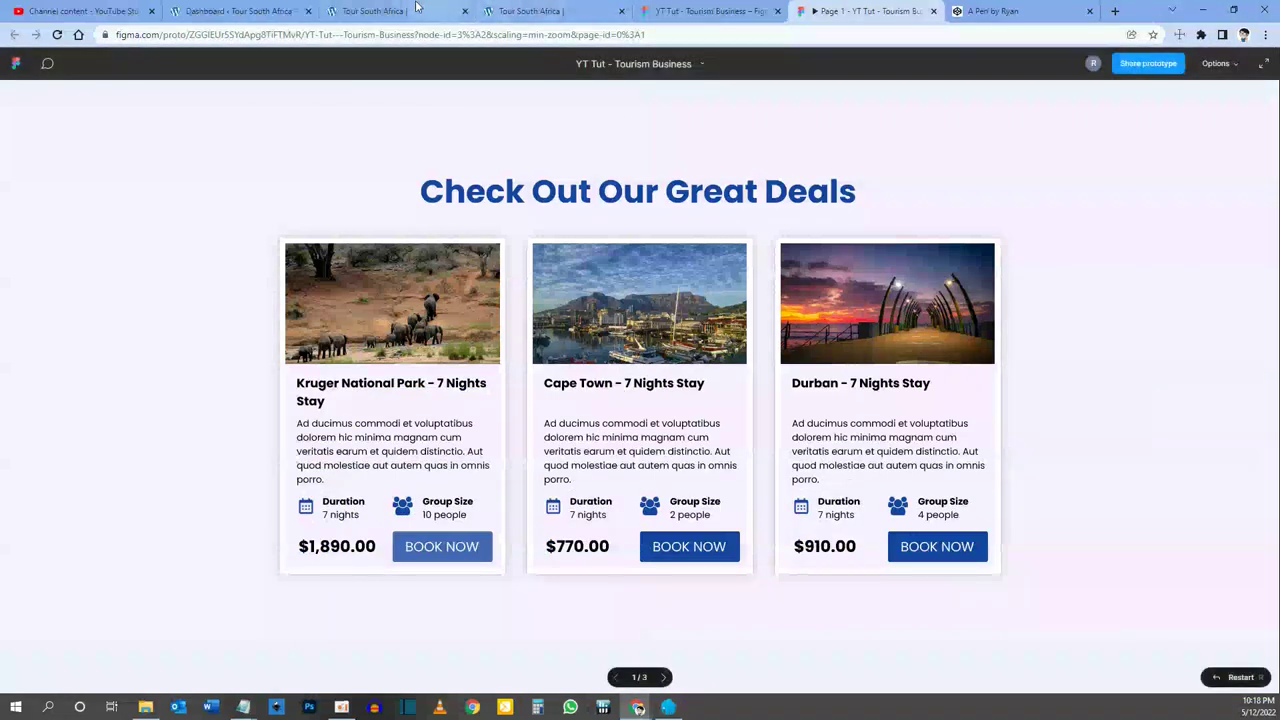
click(520, 11)
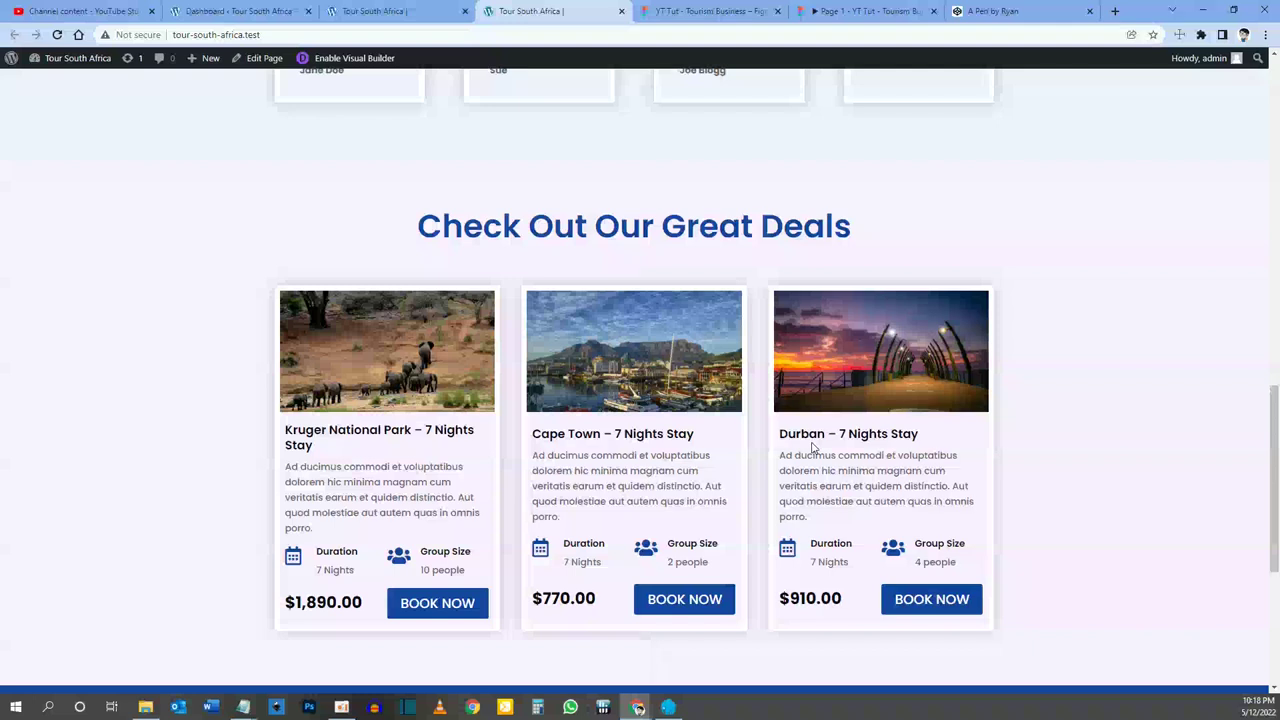
click(868, 11)
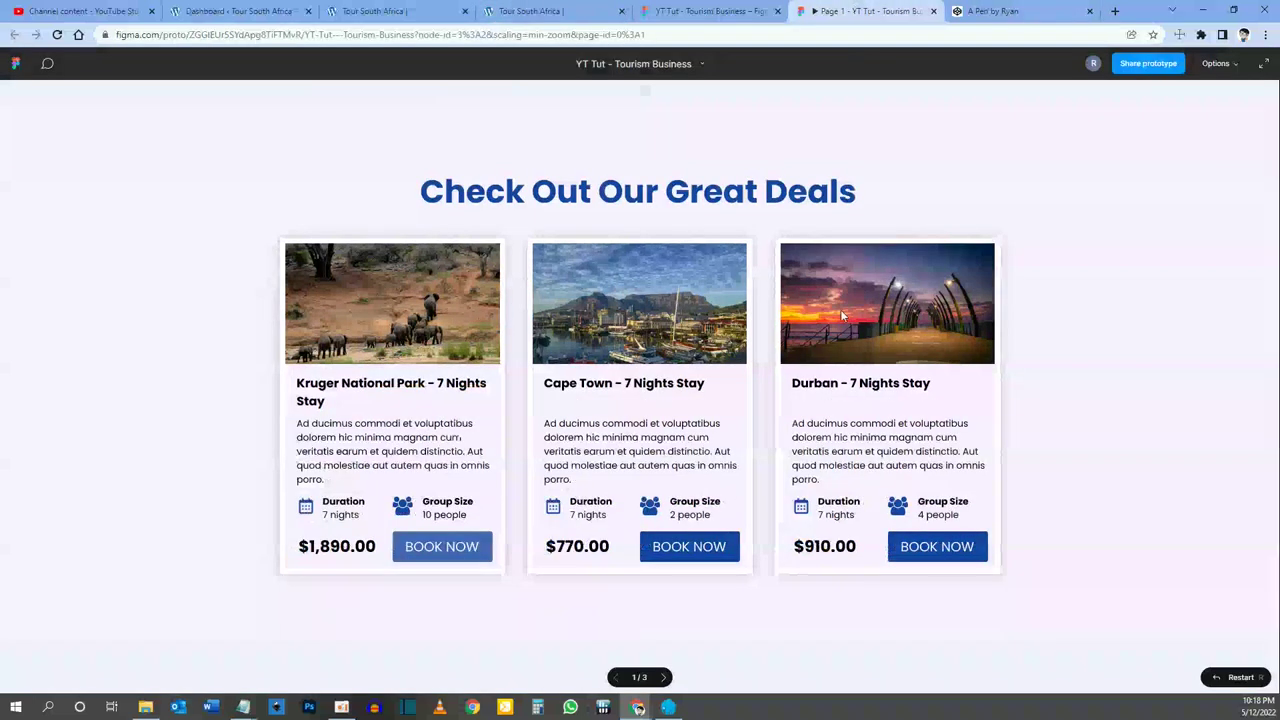
scroll(684, 359, down, 5)
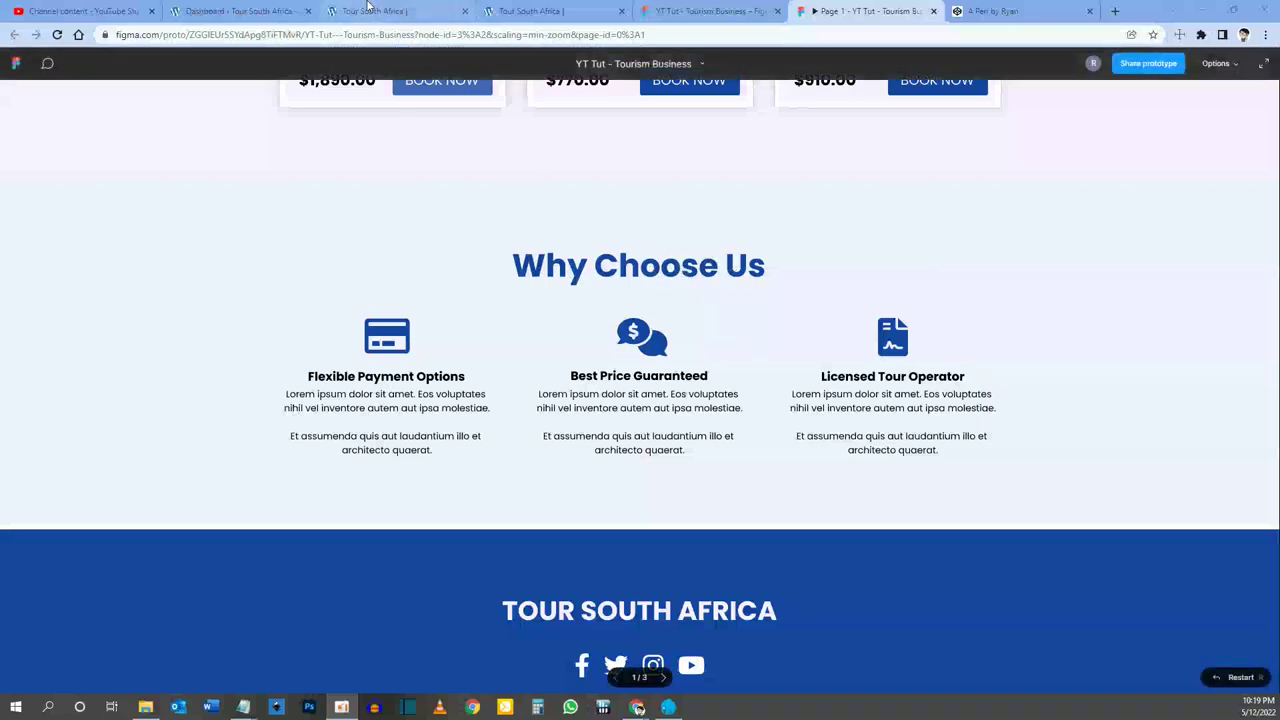
Step: In the visual builder, insert a regular section between the deals section and the footer, without choosing a row layout
click(376, 12)
scroll(519, 343, down, 3)
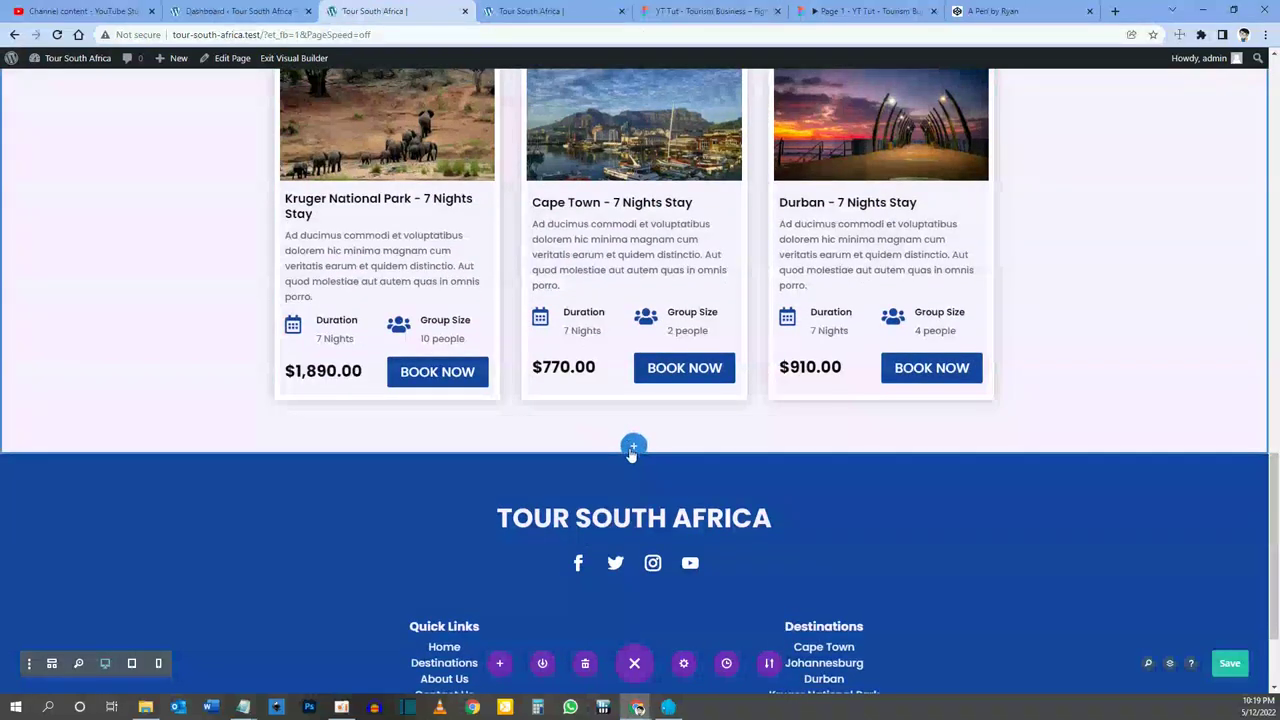
click(635, 445)
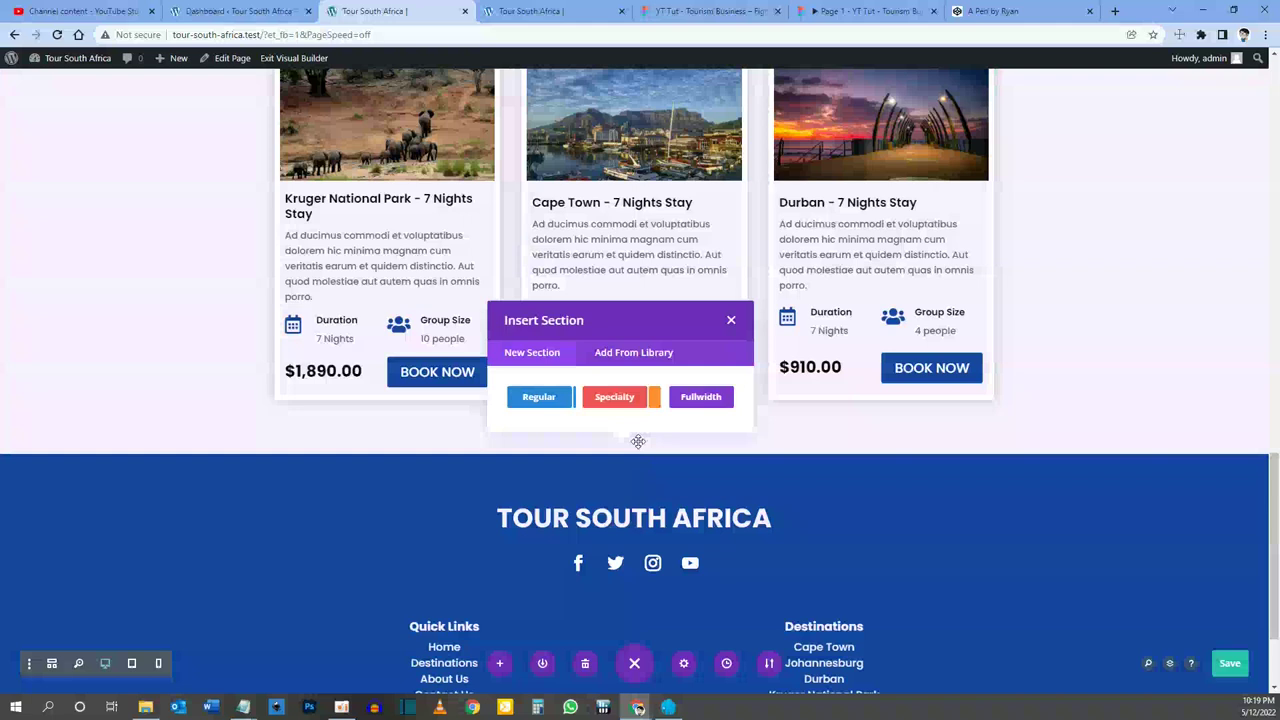
click(540, 397)
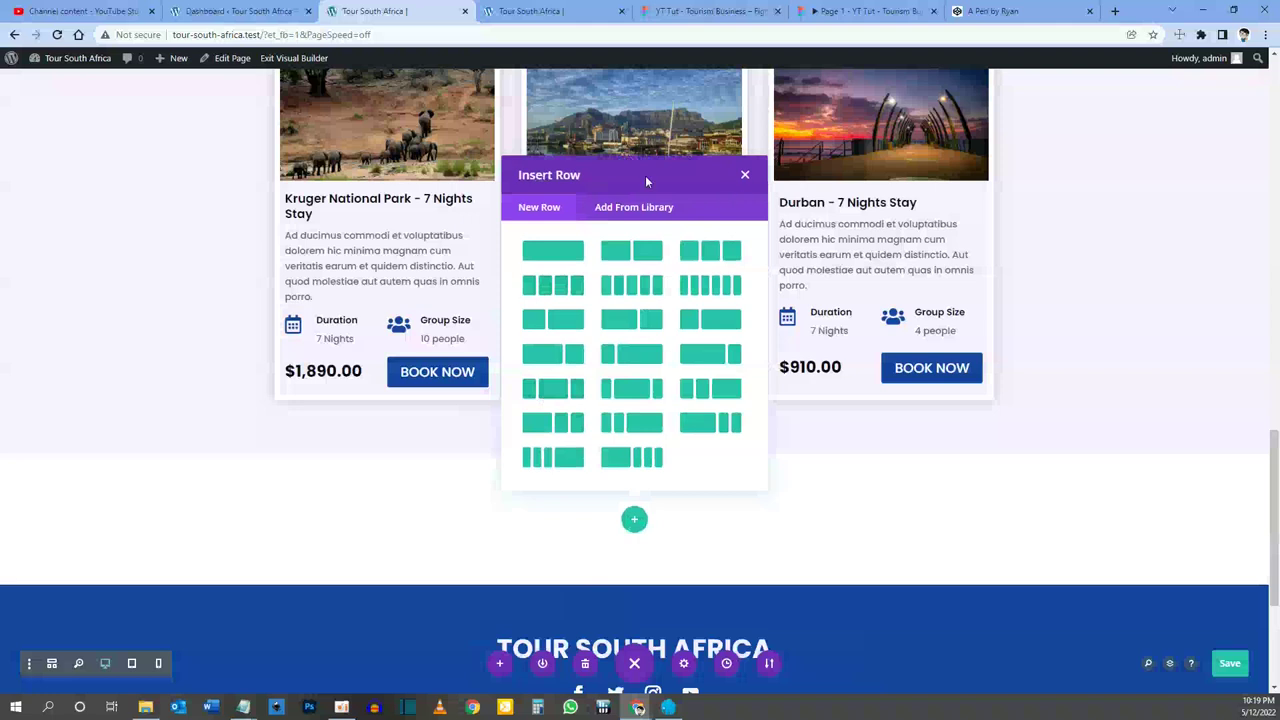
click(744, 175)
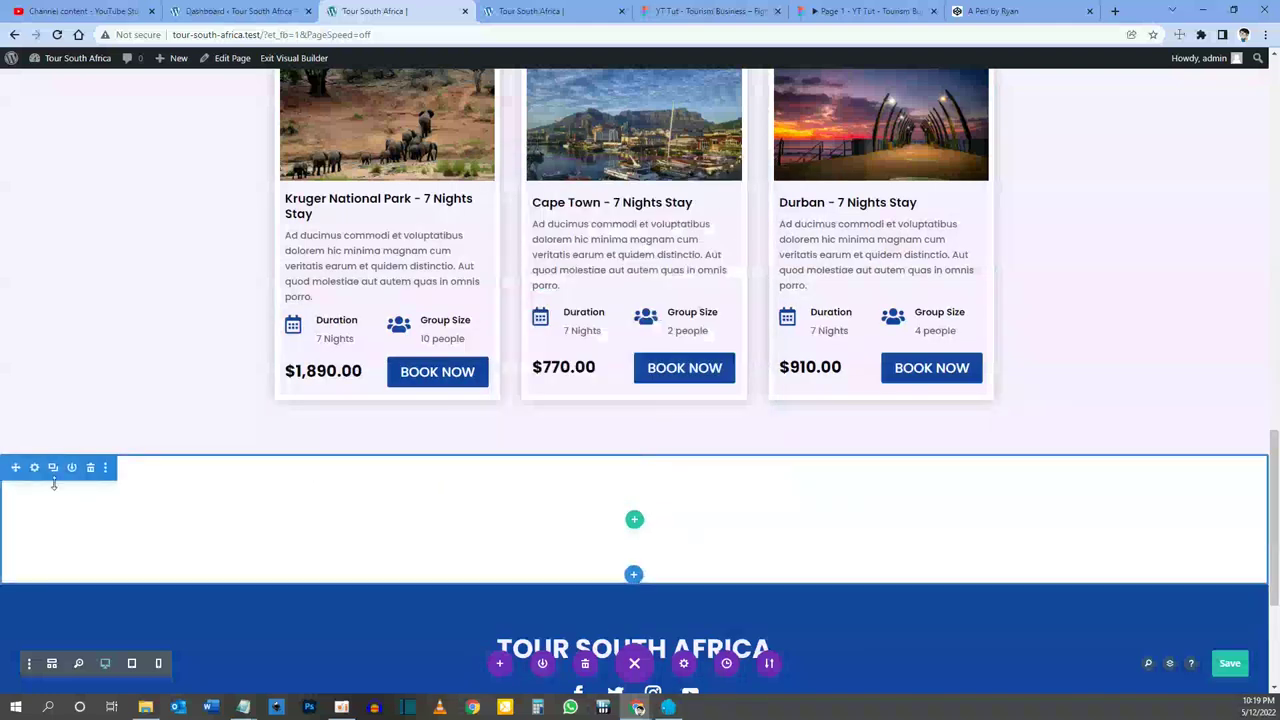
Step: Set the new section's background to the saved light blue colour #edf2fd and save the section settings
click(35, 468)
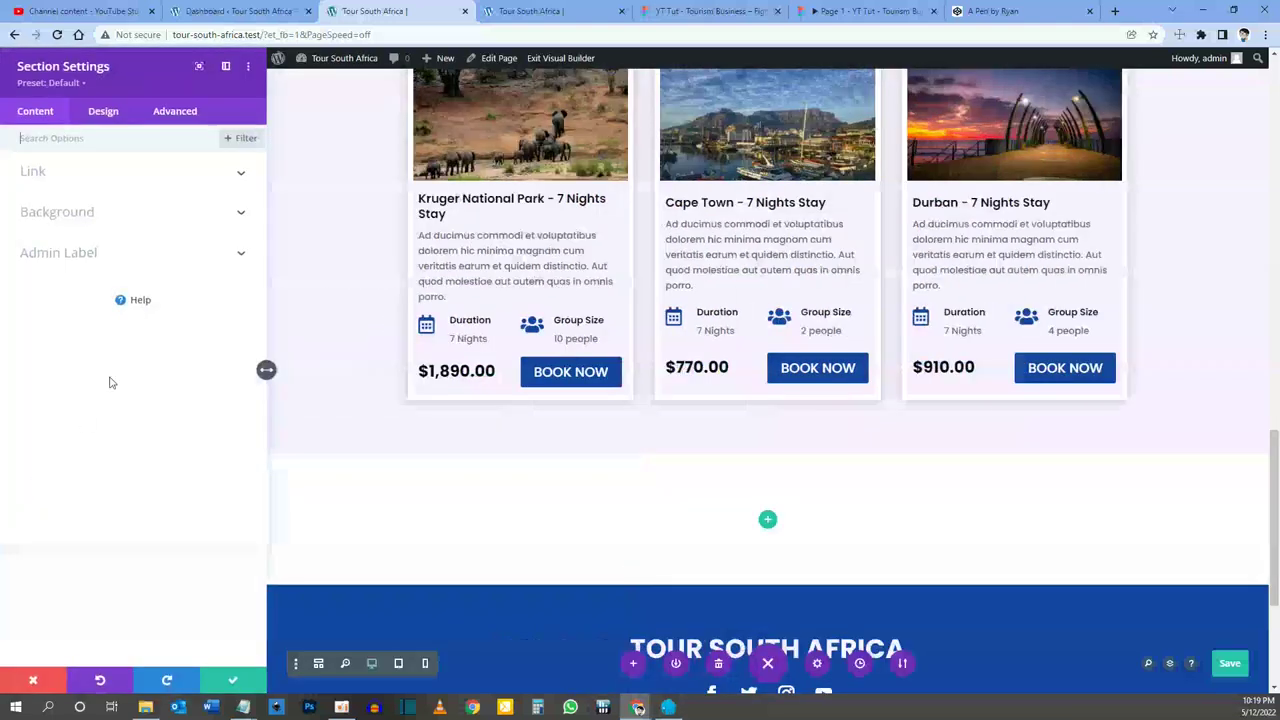
click(86, 222)
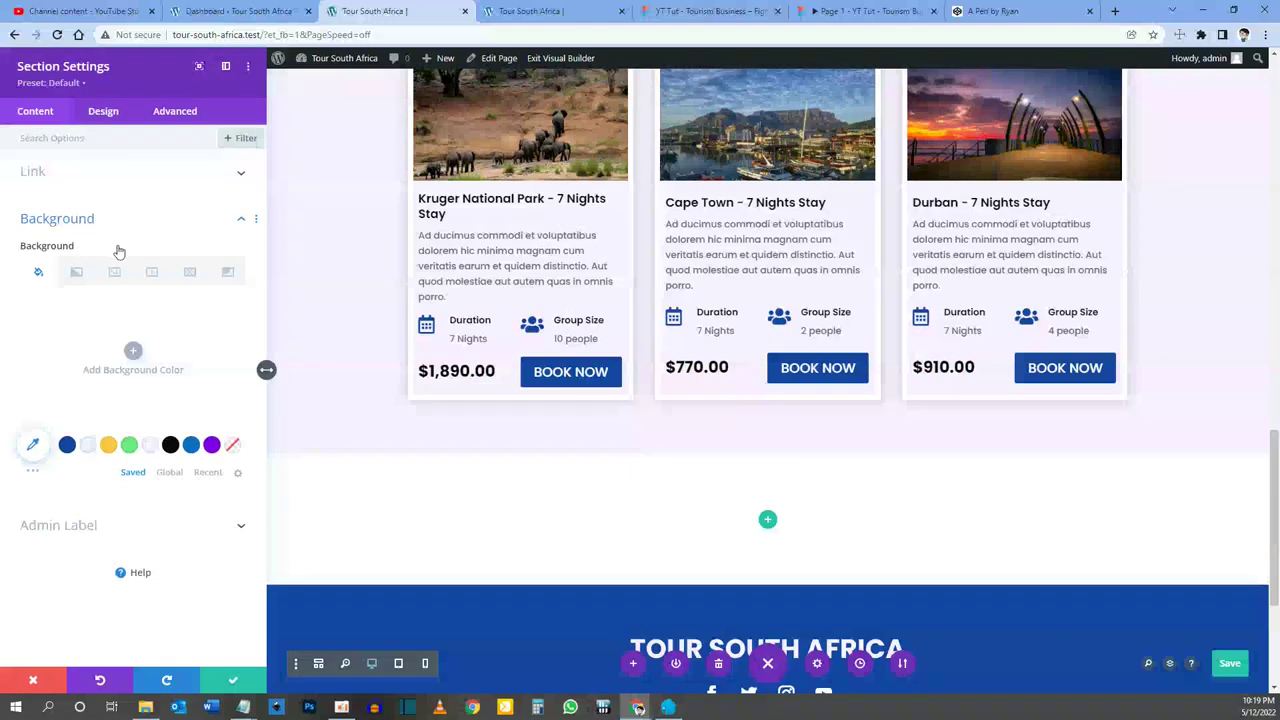
click(88, 446)
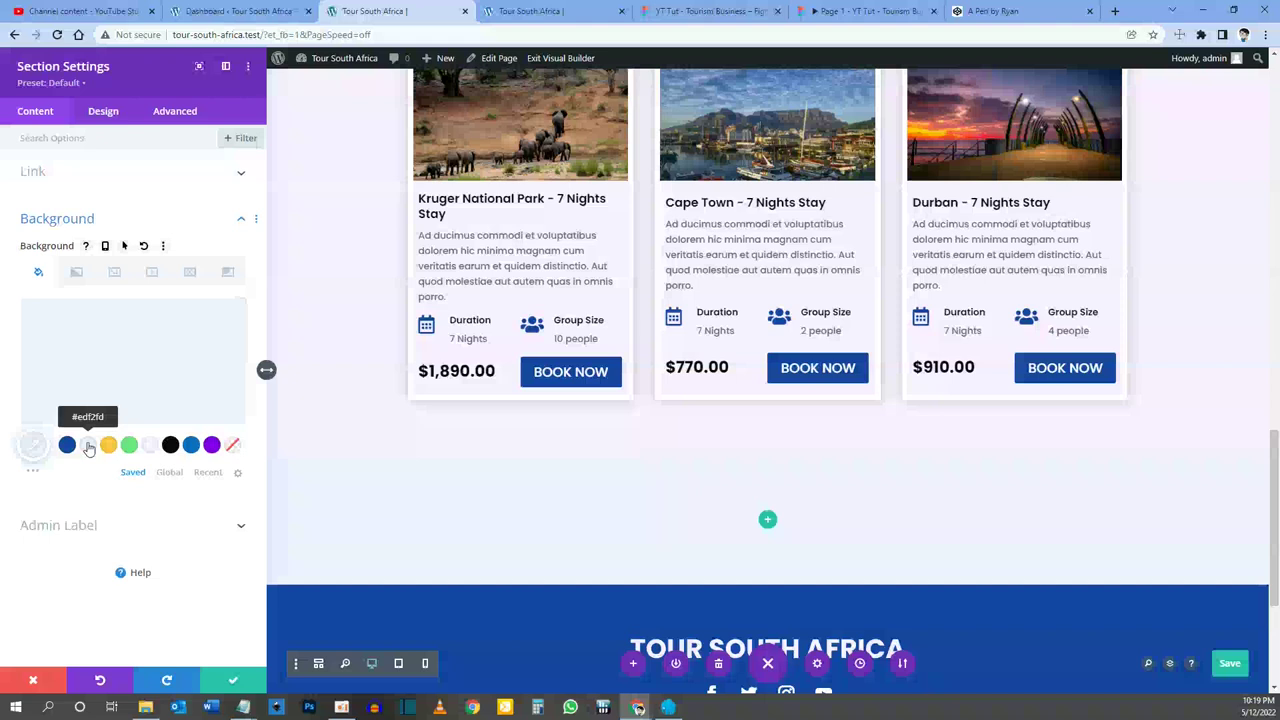
click(233, 683)
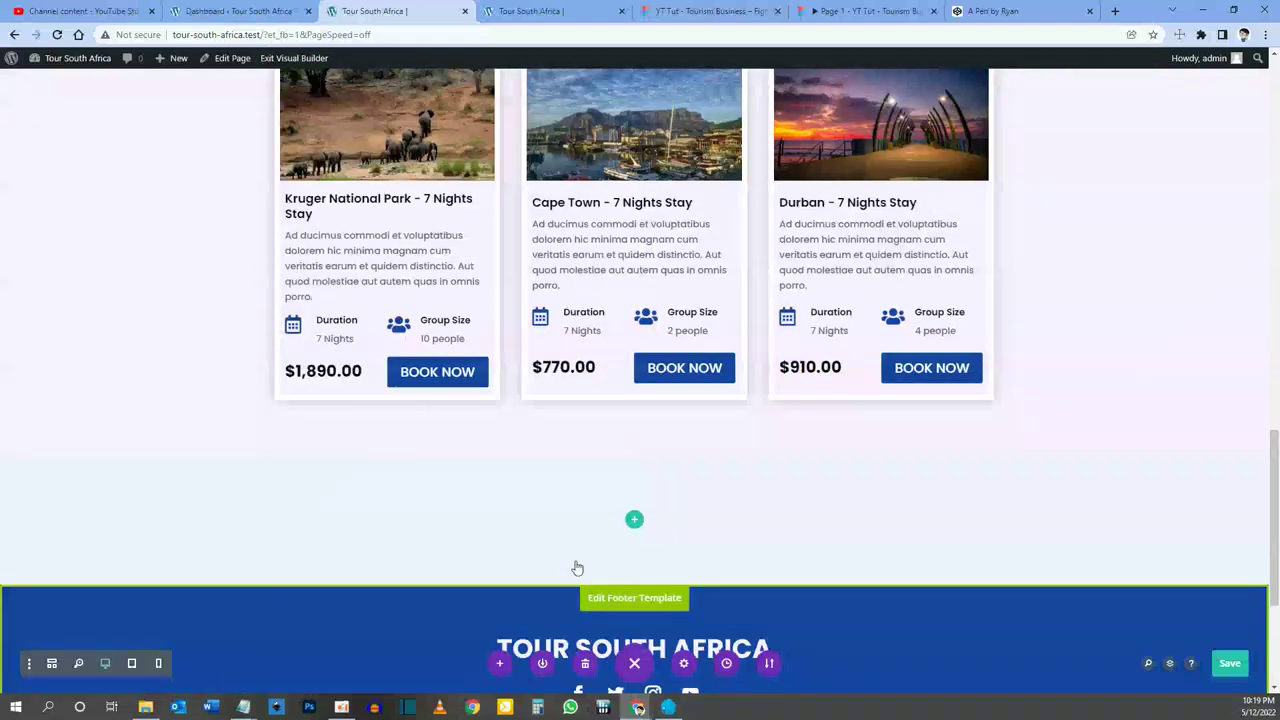
Step: Duplicate the Check Out Our Great Deals heading row and move the copy into the new light blue section
scroll(577, 568, up, 3)
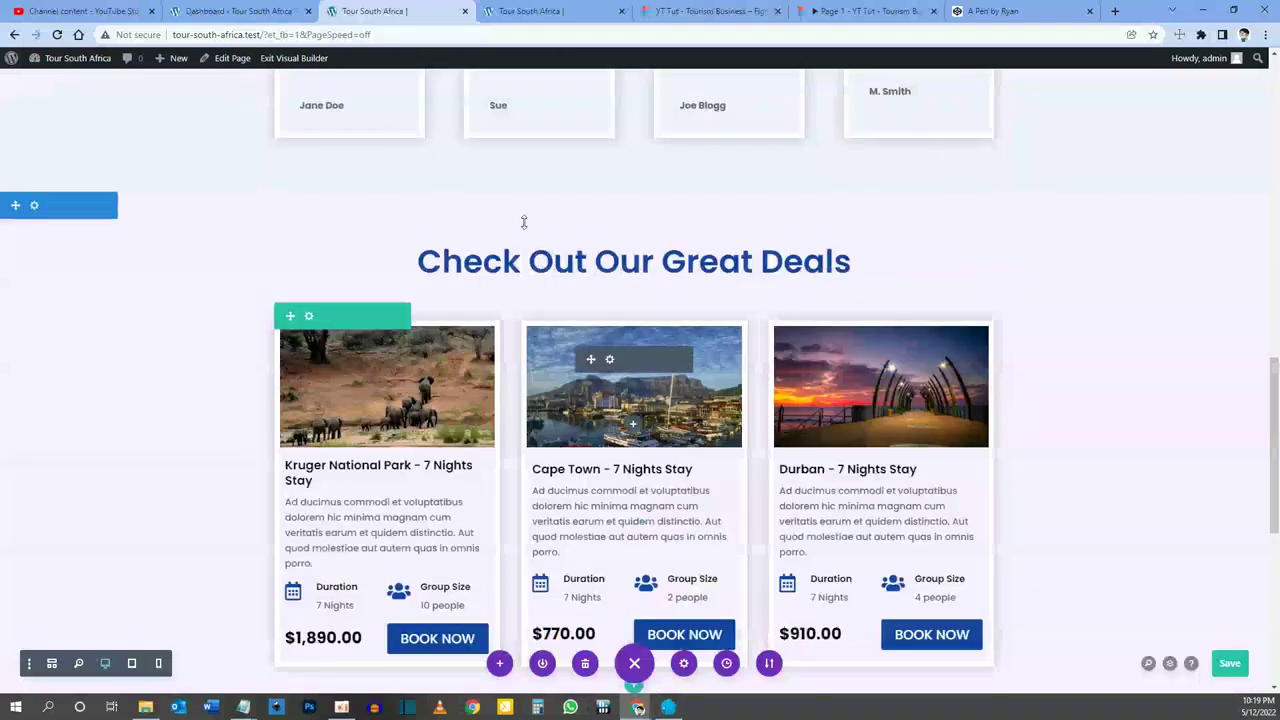
mouse_move(391, 251)
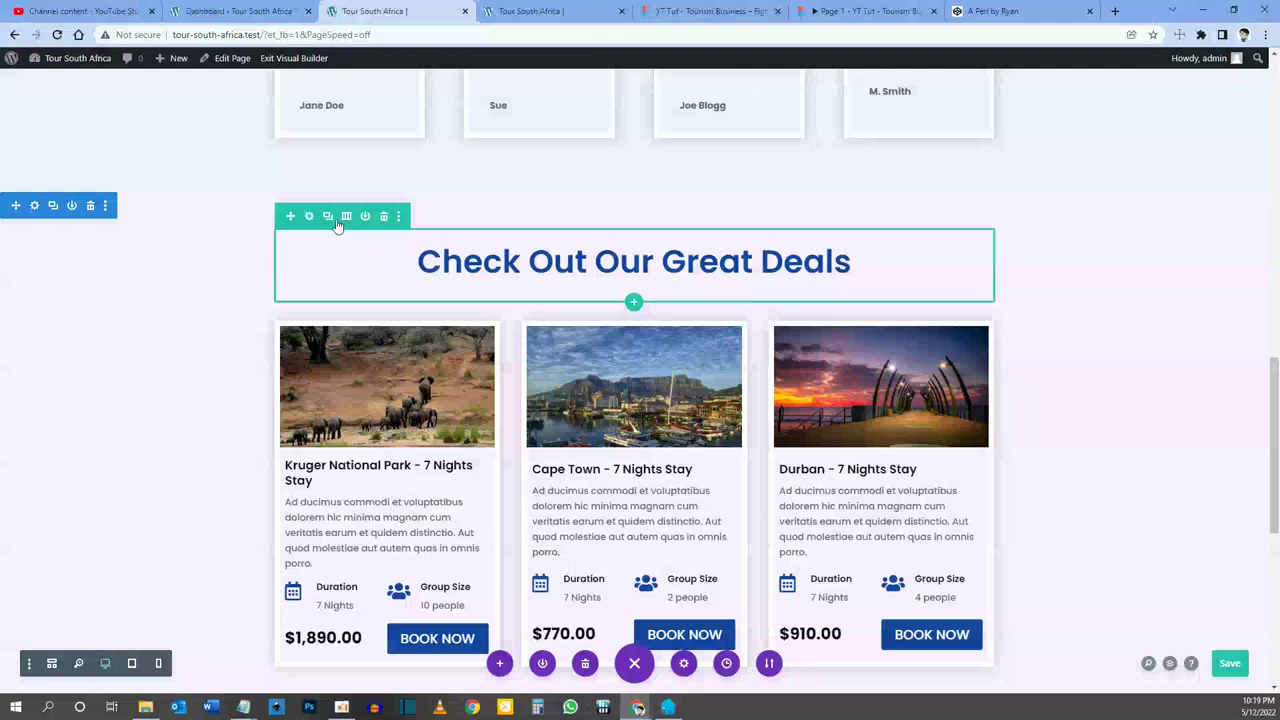
click(345, 216)
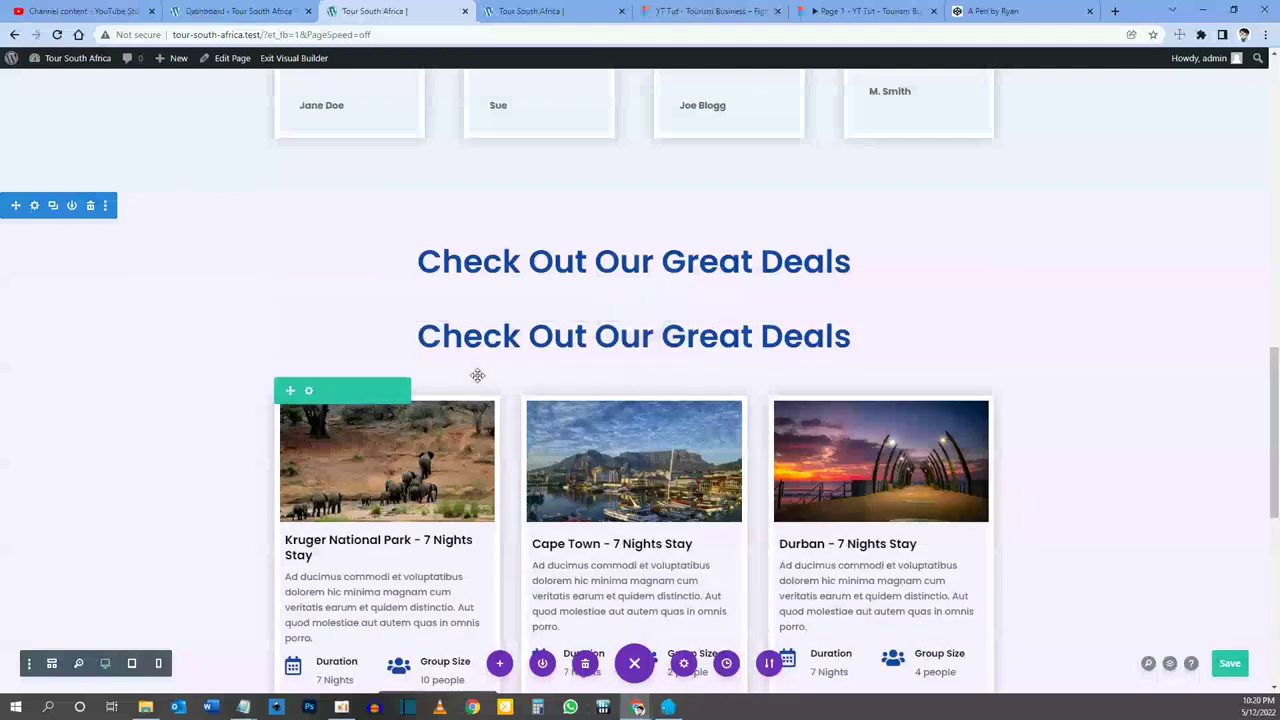
mouse_move(292, 291)
drag(292, 291, 634, 605)
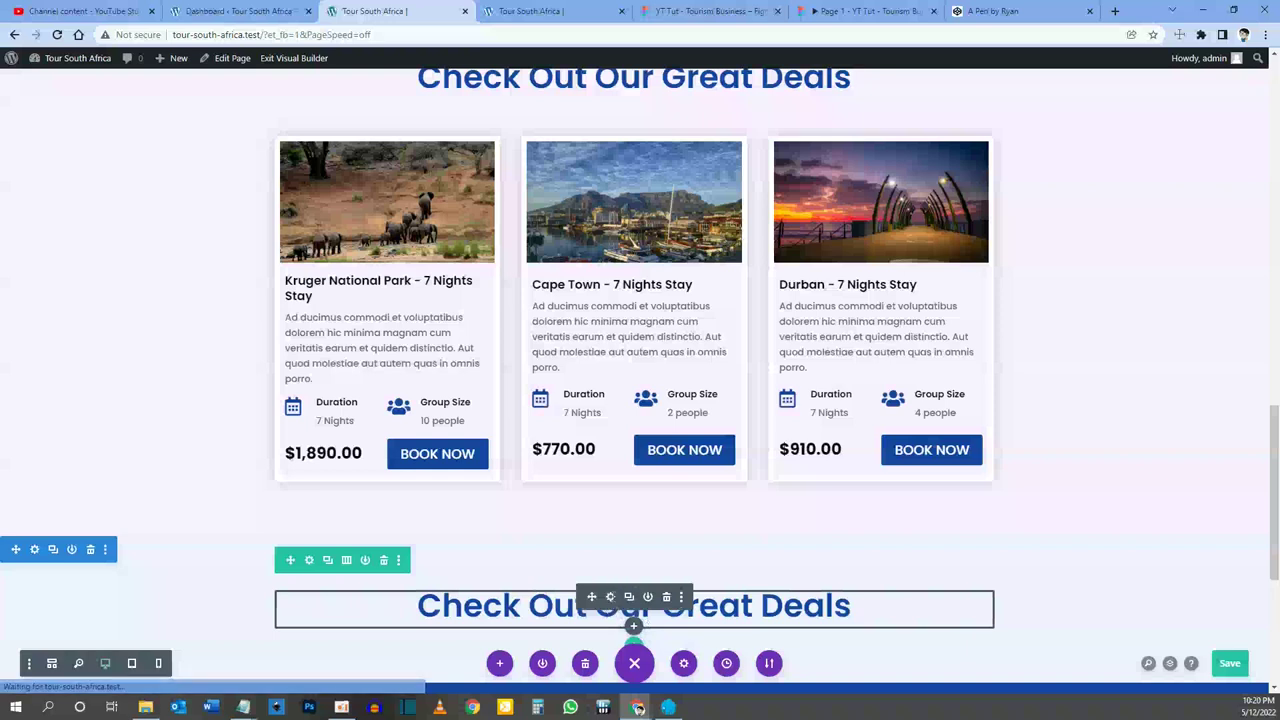
Step: Change the copied heading's text to "Why Choose Us" and save the text settings
click(611, 598)
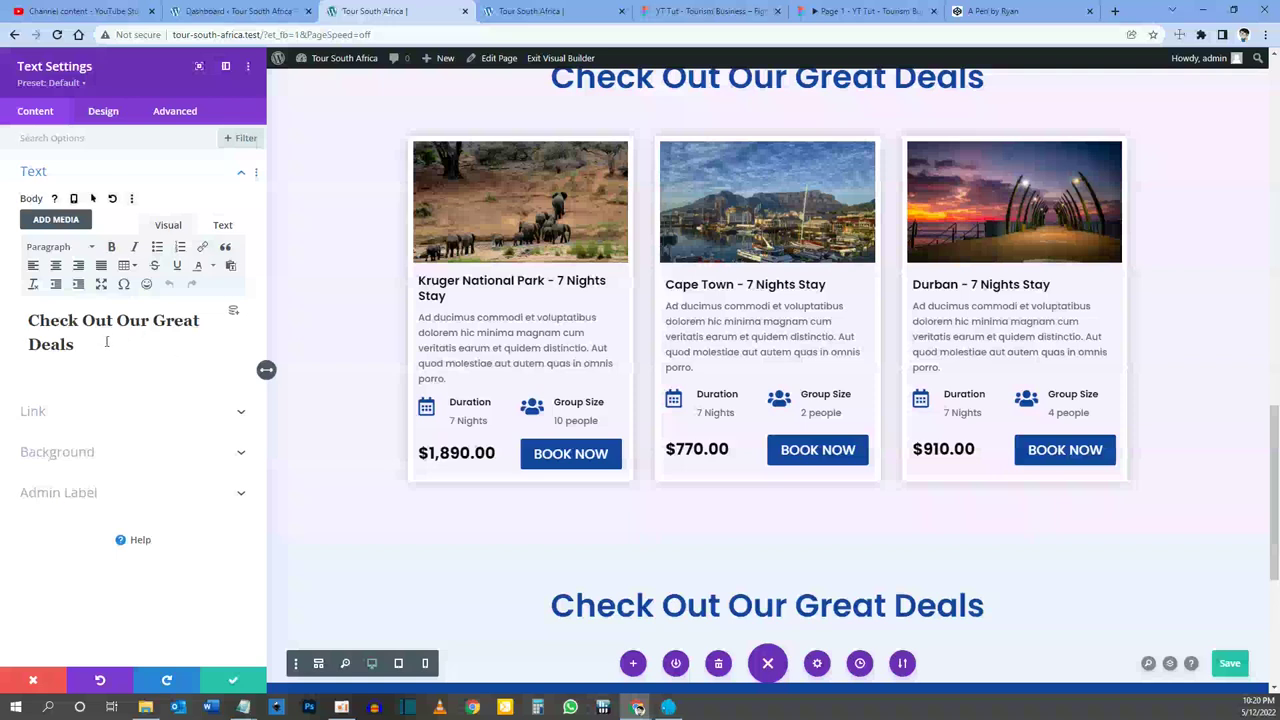
drag(107, 343, 19, 317)
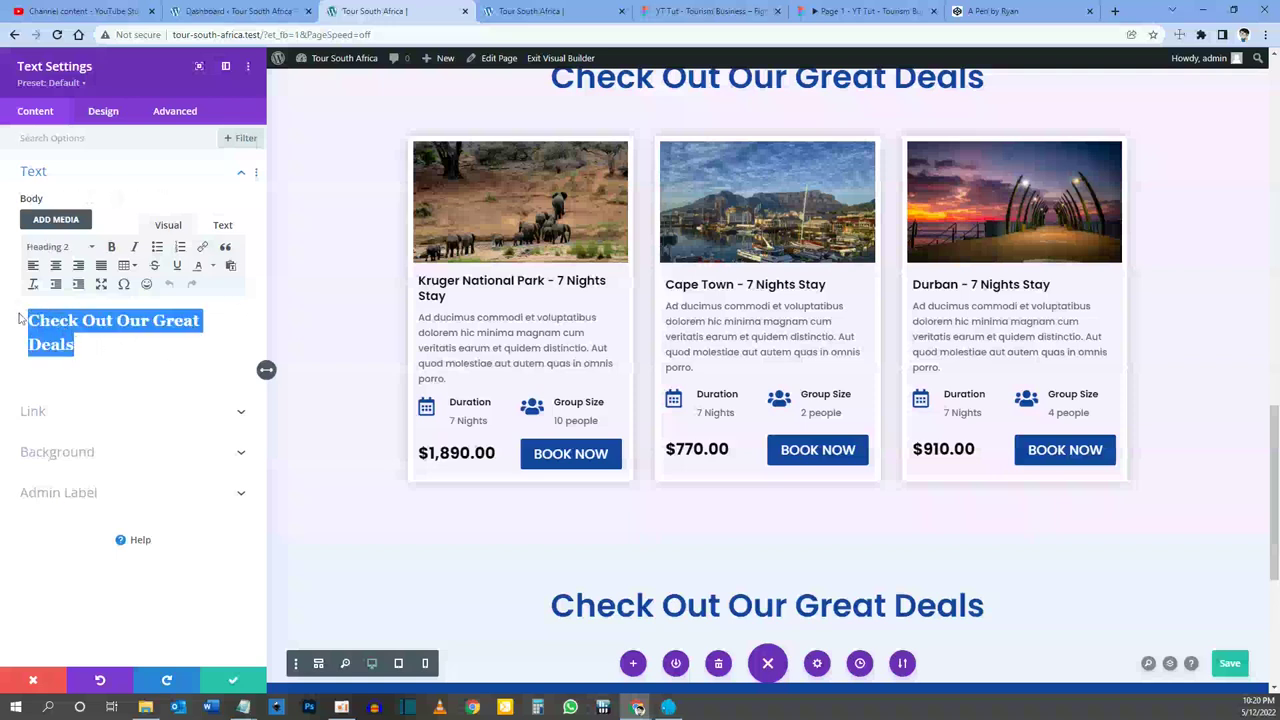
text(Why Choose Us)
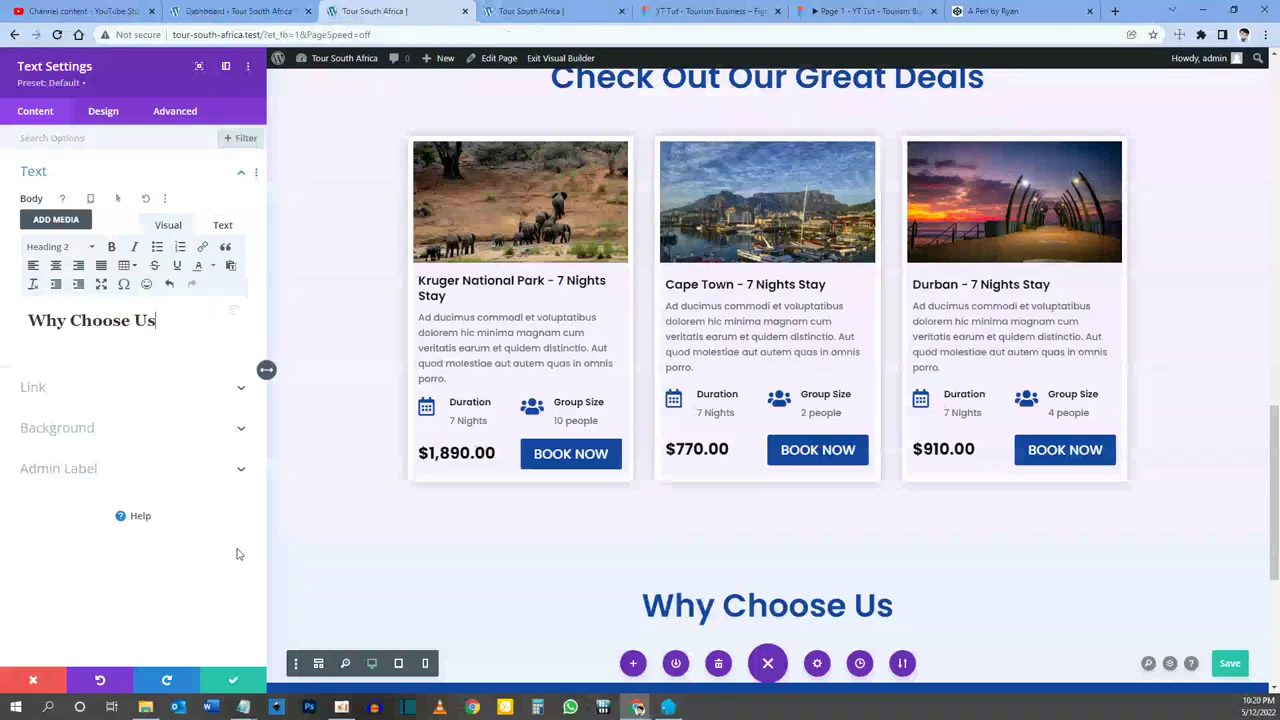
click(237, 681)
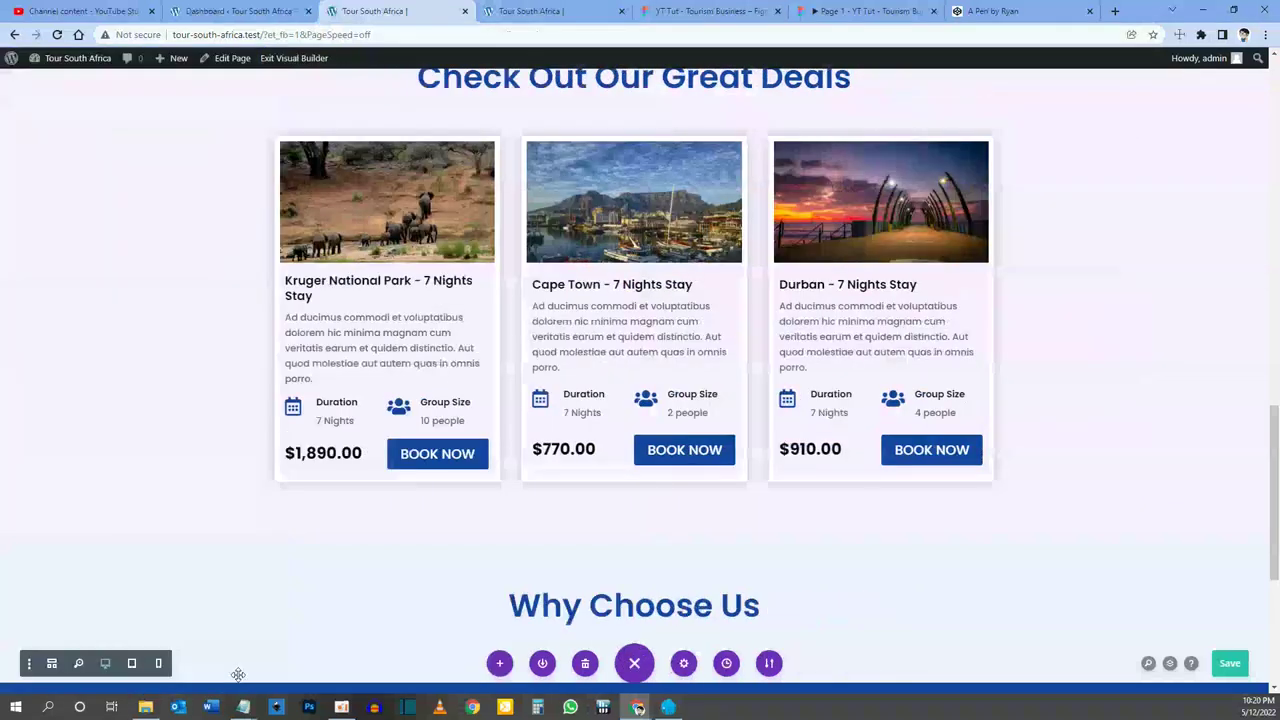
Step: Check the three-column layout of the Why Choose Us section in the Figma prototype and return to the visual builder
click(850, 11)
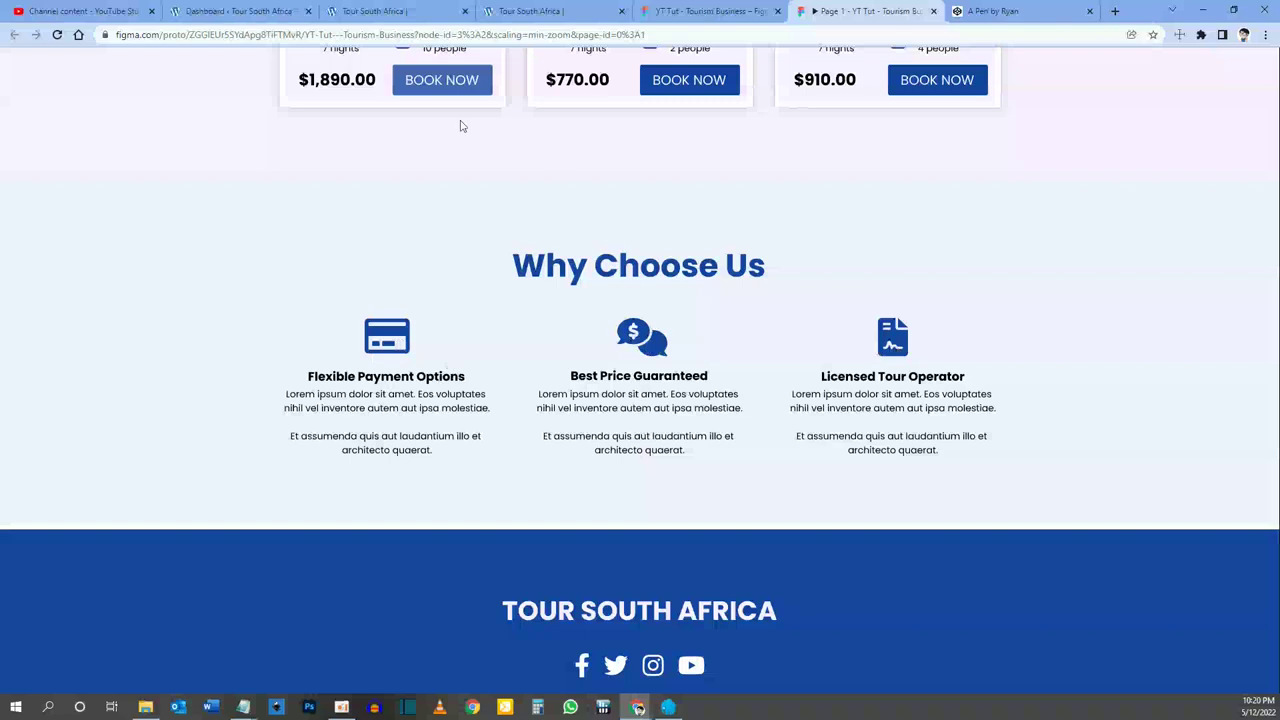
click(375, 11)
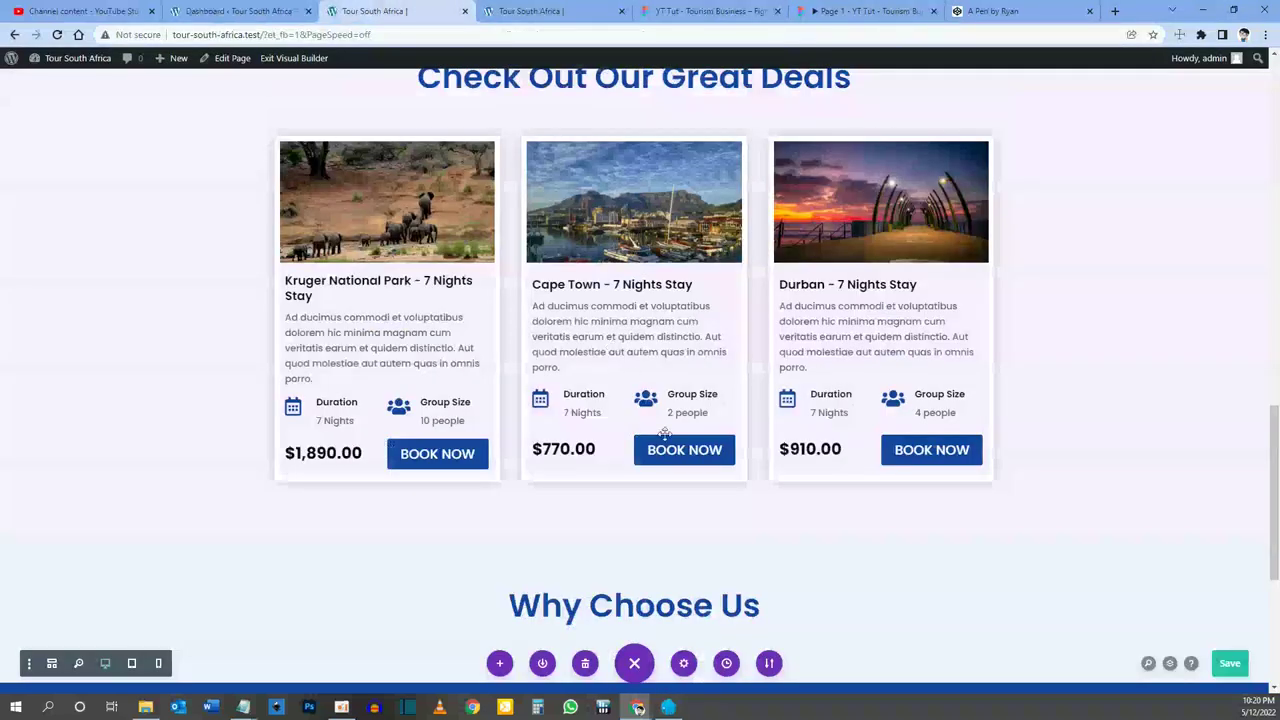
Step: Add a three-column row below the Why Choose Us heading and insert a Blurb module in its first column
scroll(606, 529, down, 4)
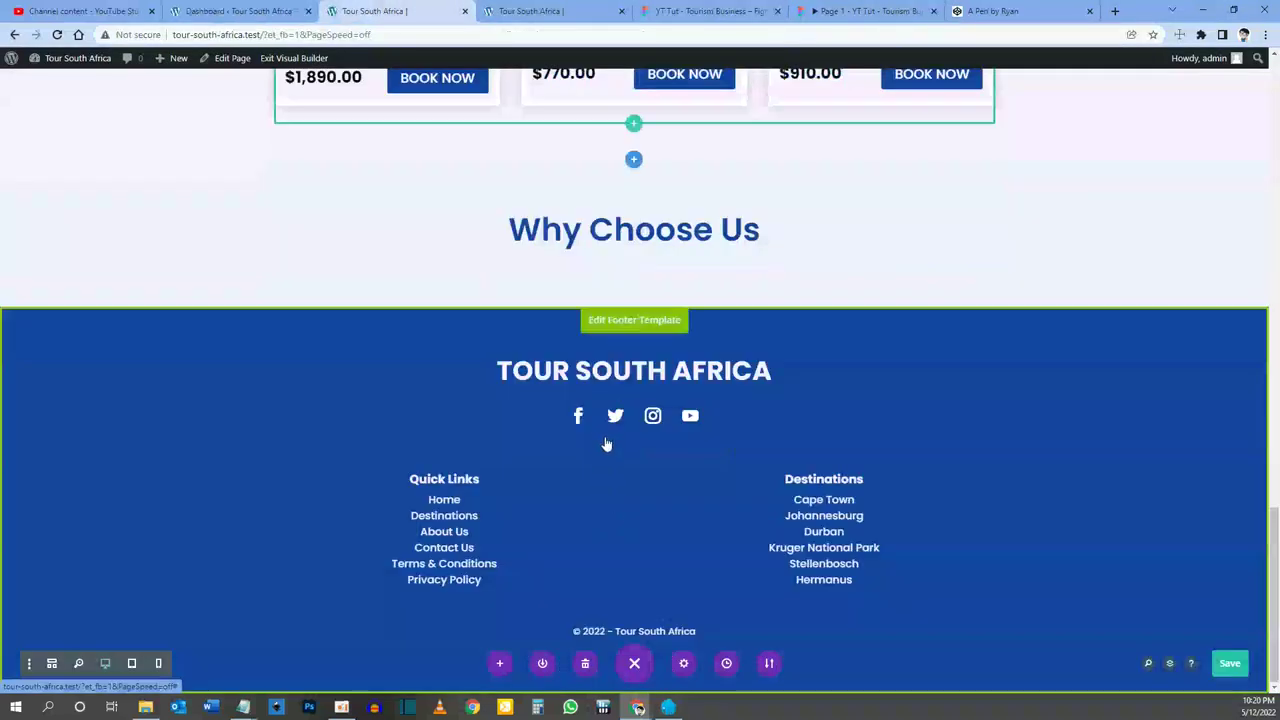
mouse_move(618, 230)
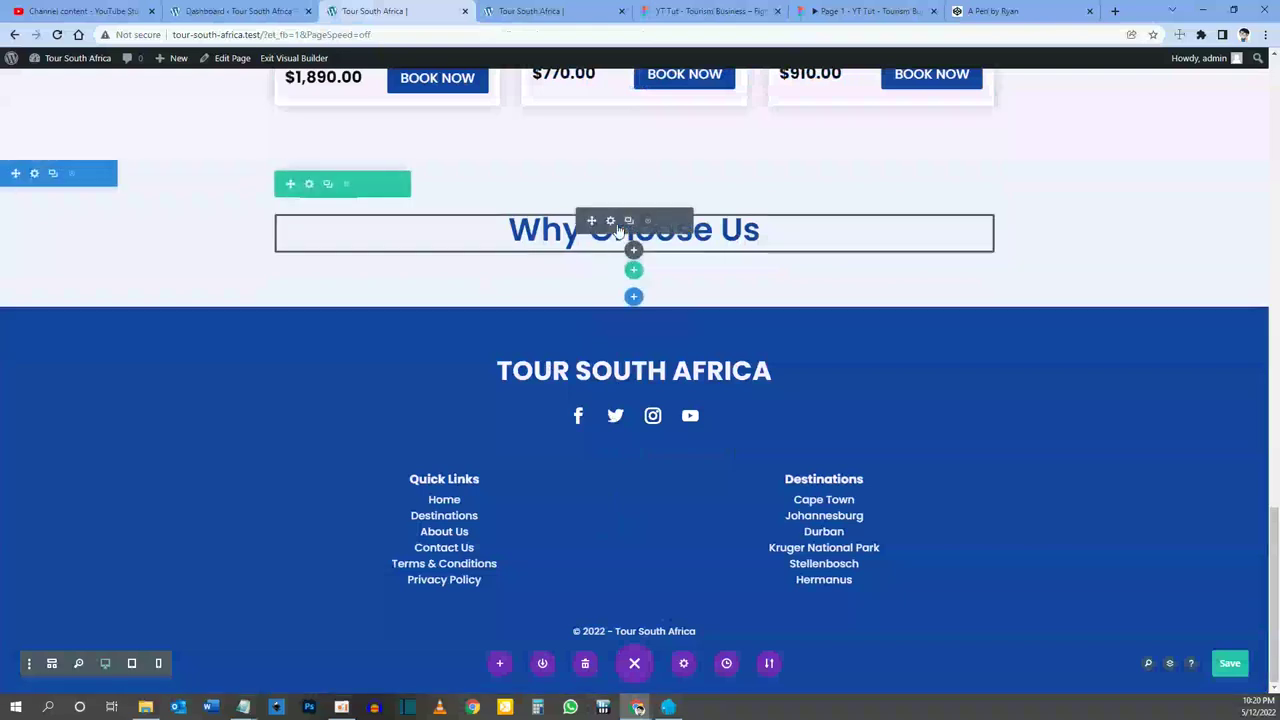
click(632, 272)
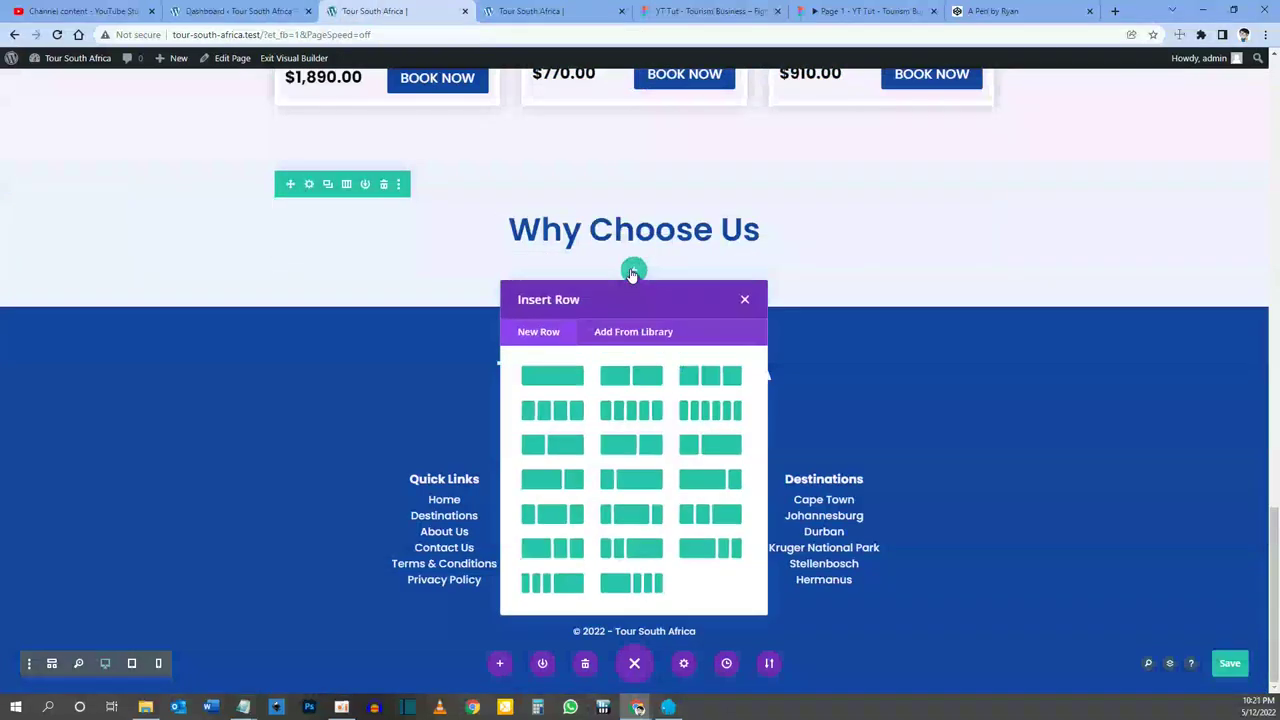
click(714, 385)
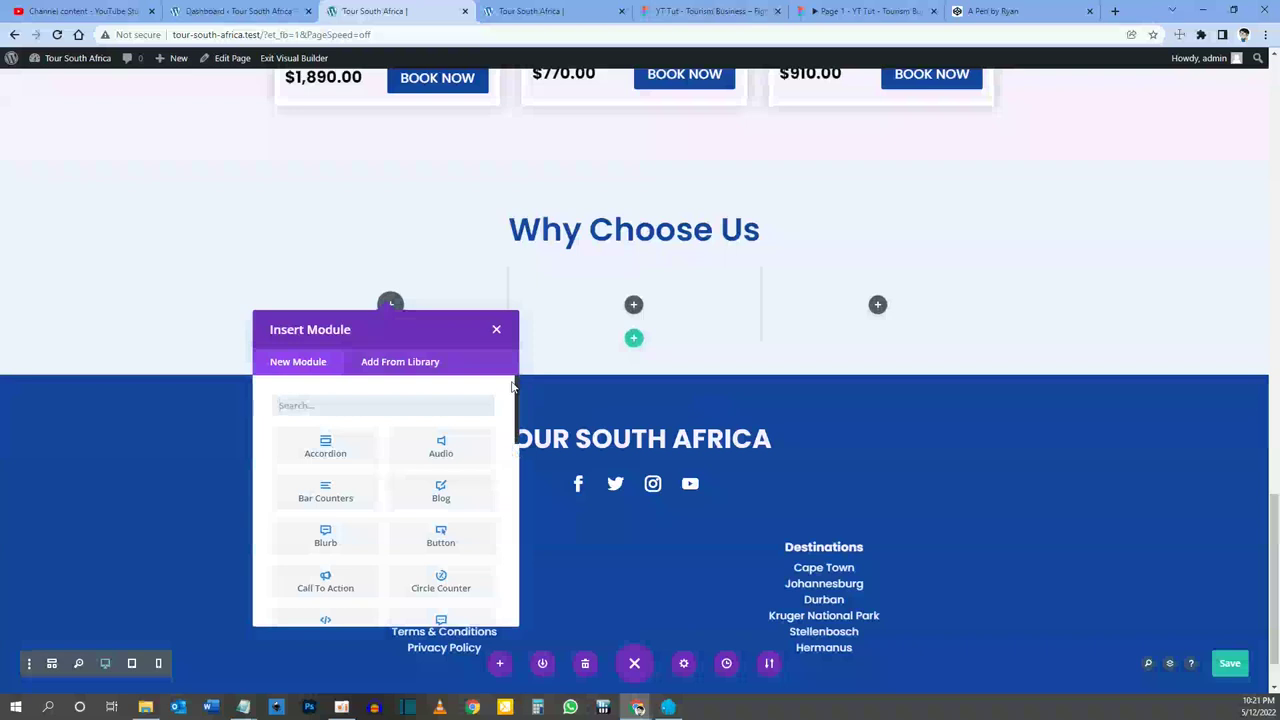
text(blurb)
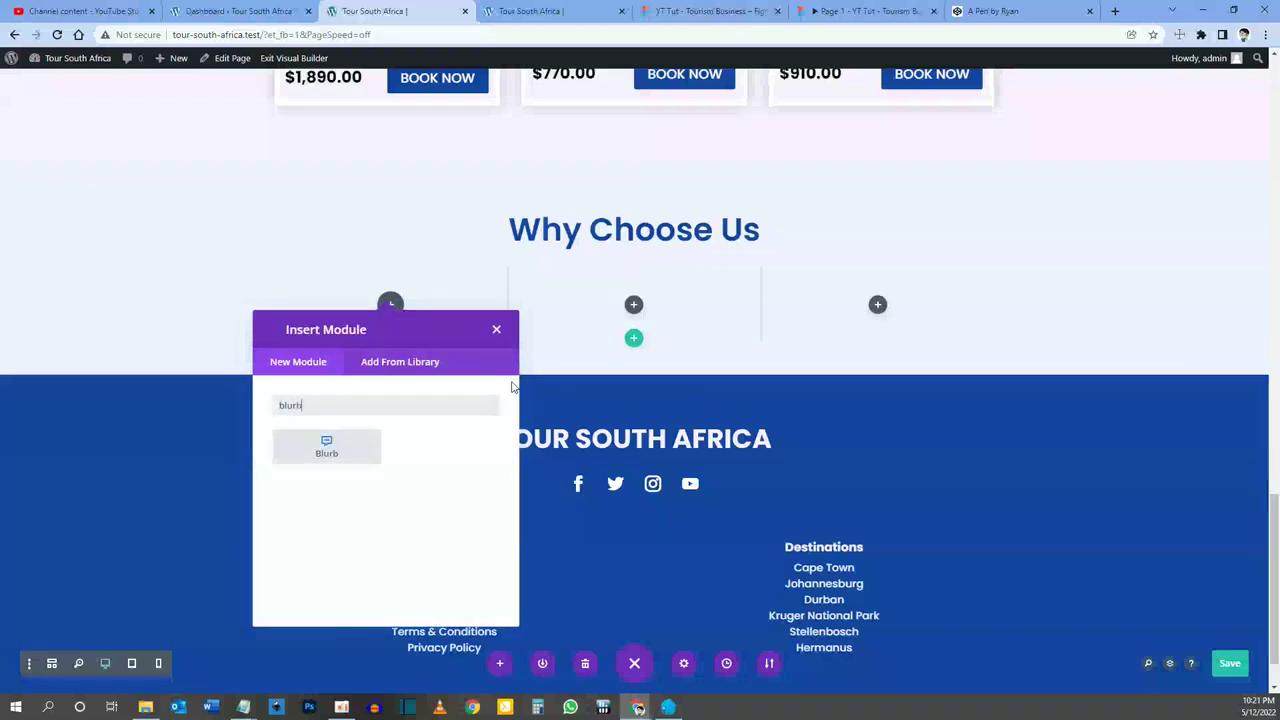
click(326, 447)
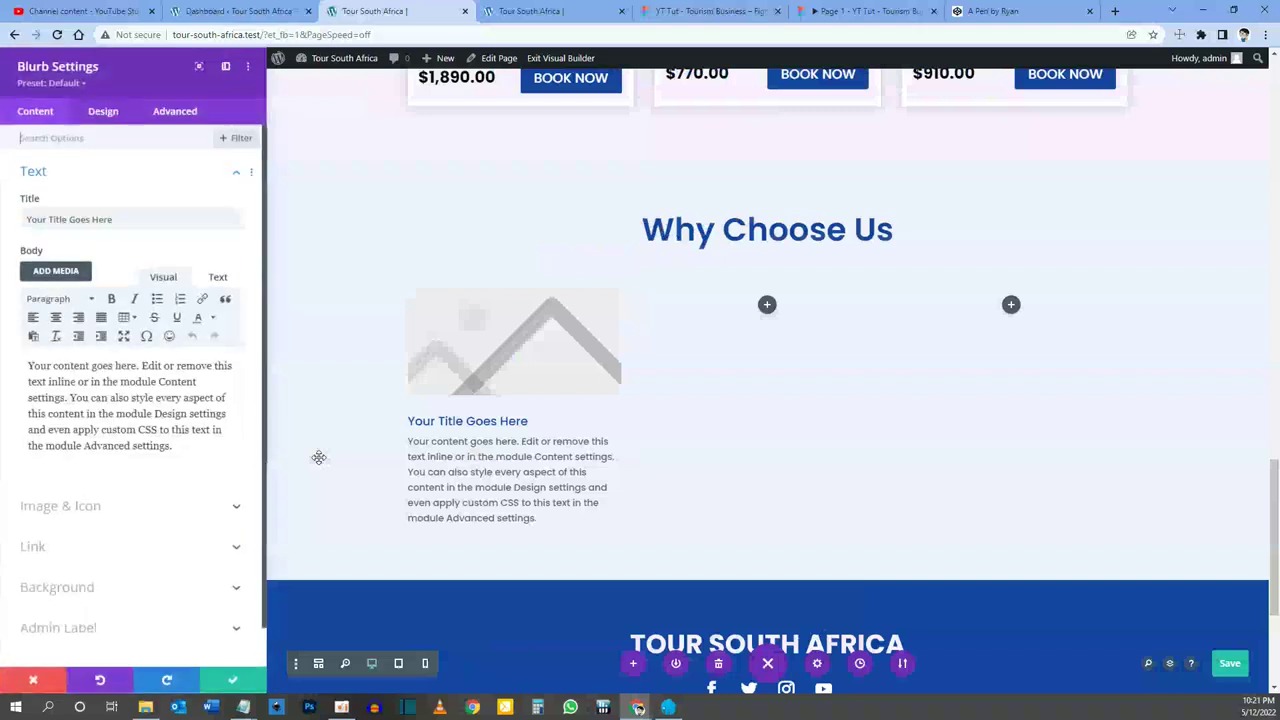
Step: Set the new blurb's title to "Flexible Payment Options" as in the Figma prototype
click(827, 13)
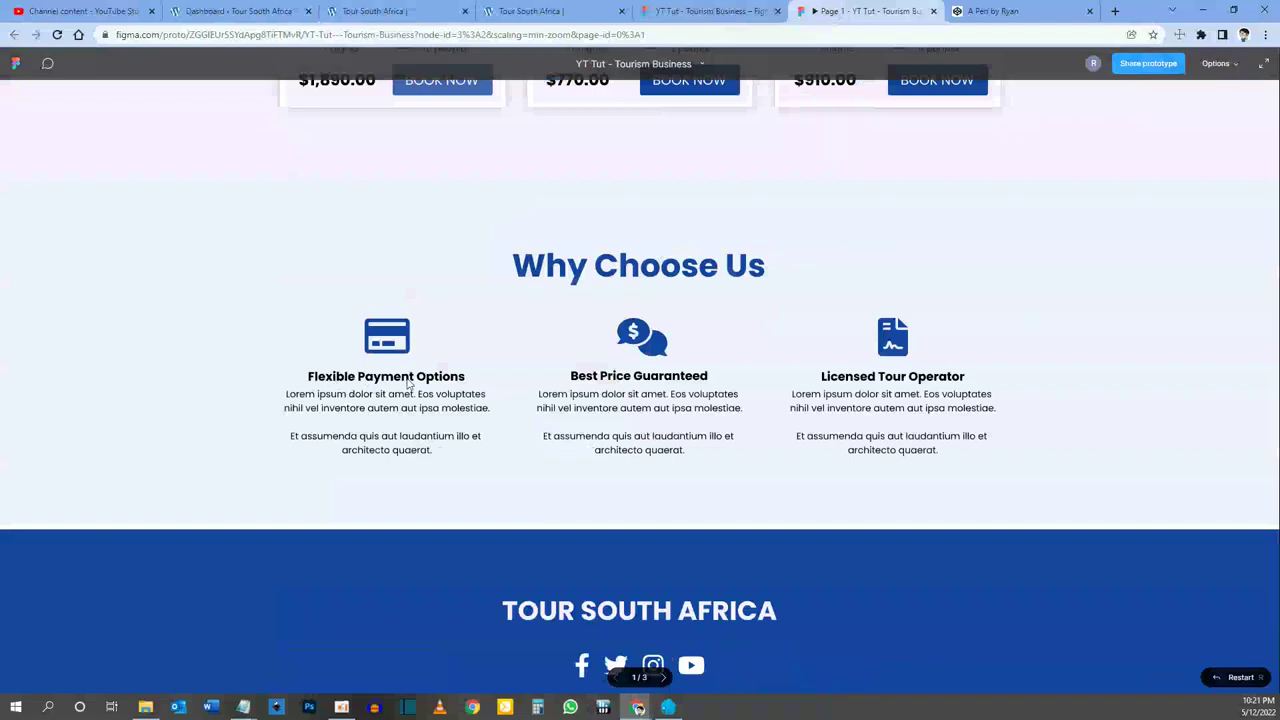
click(375, 11)
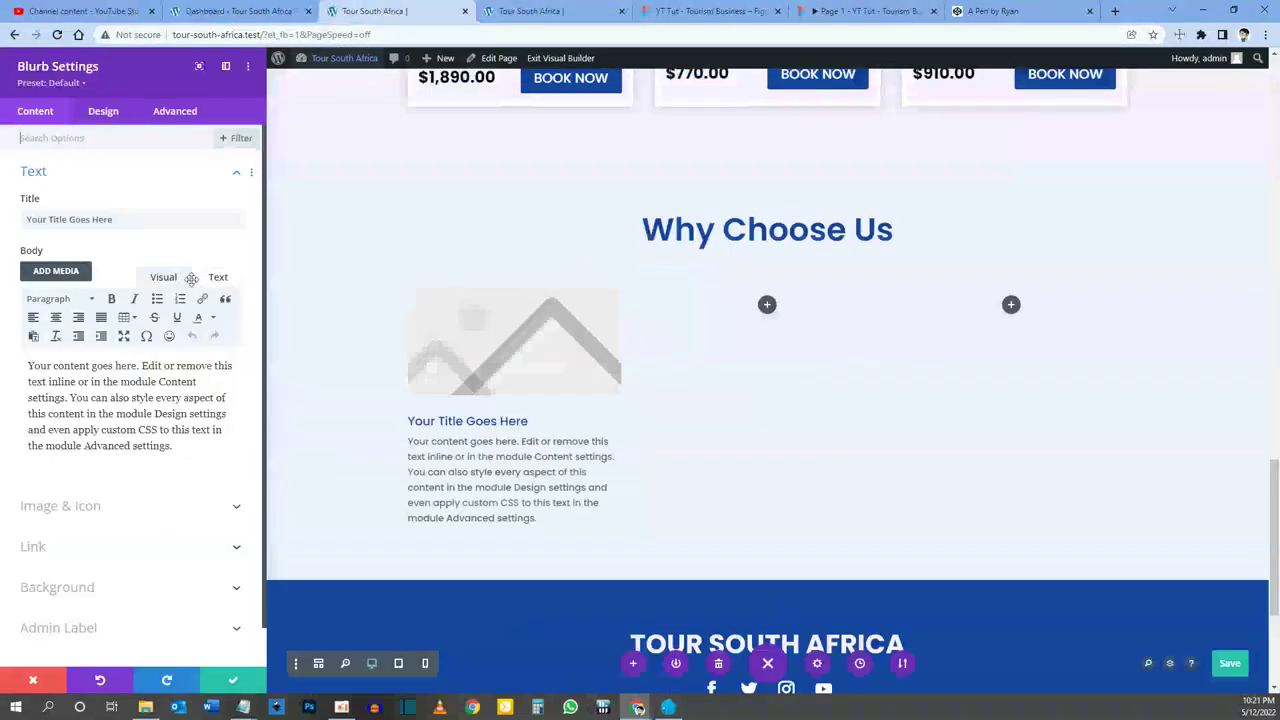
drag(113, 220, 73, 222)
key(ctrl+a)
text(Flexible Payment Options)
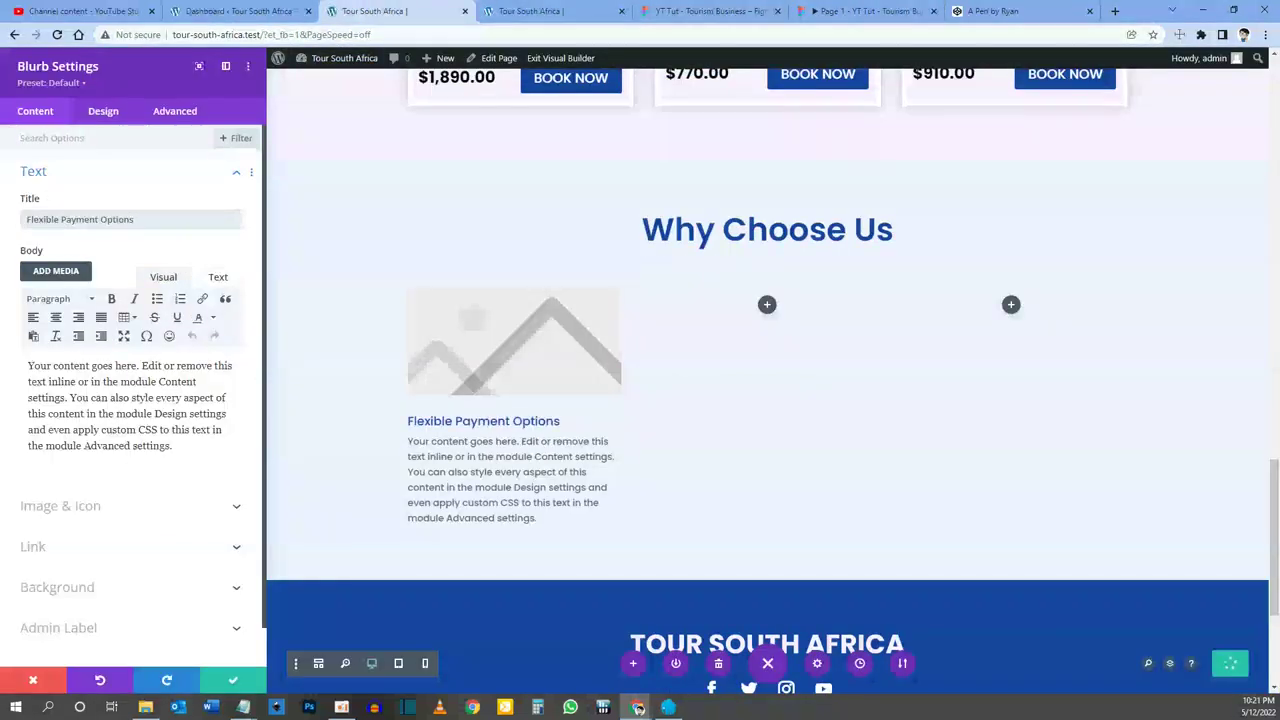
Step: Replace the blurb's placeholder body with the two-paragraph "Lorem ipsum dolor sit amet" text from the Flexible Payment Options column in the Figma design
click(865, 11)
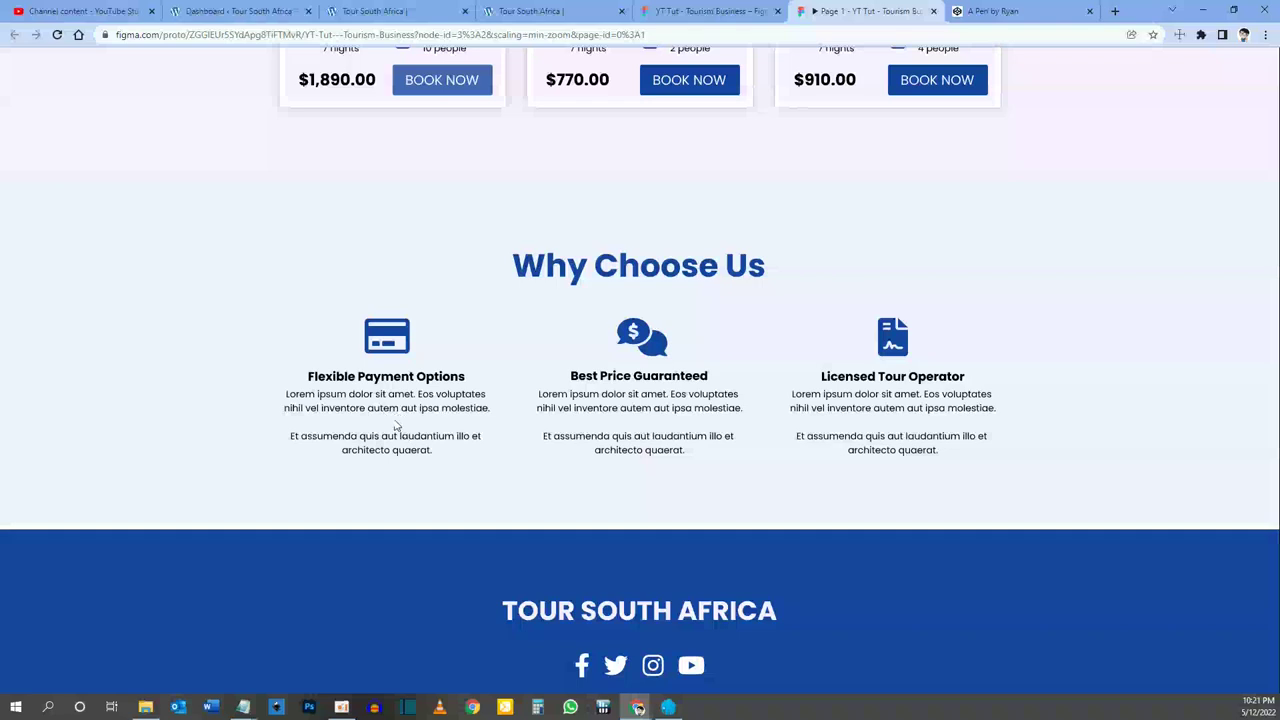
click(703, 12)
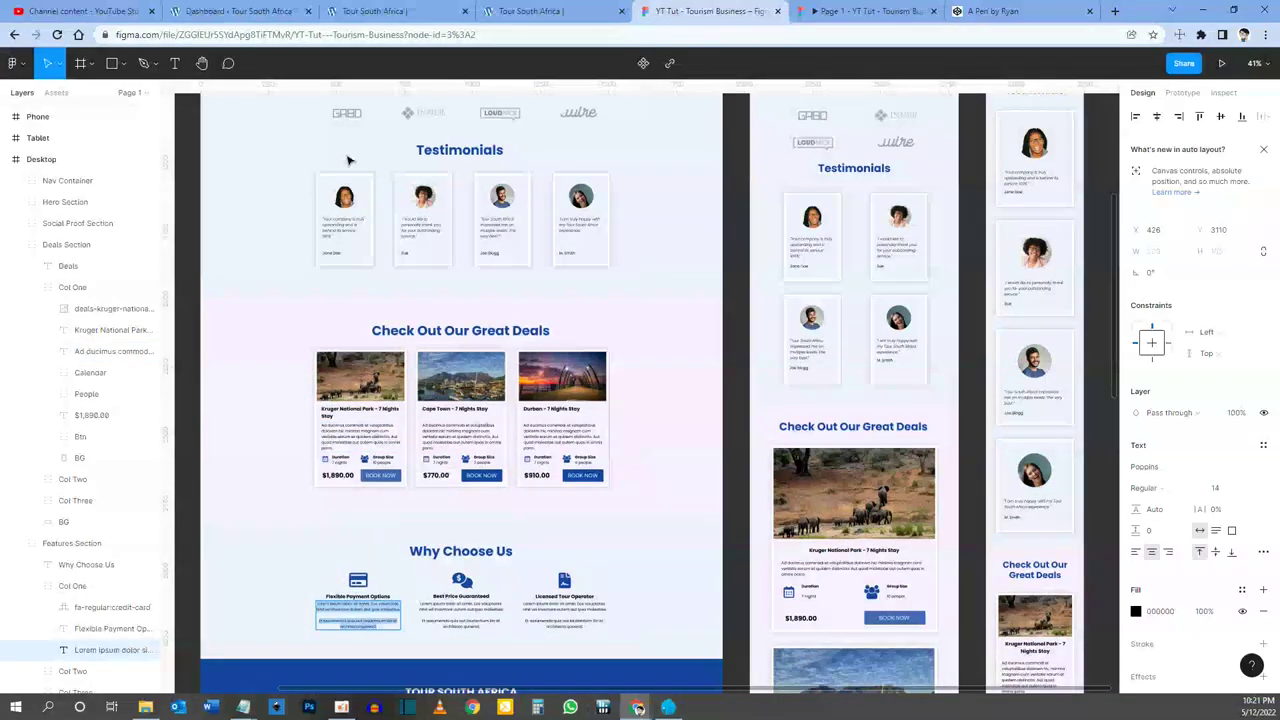
click(370, 12)
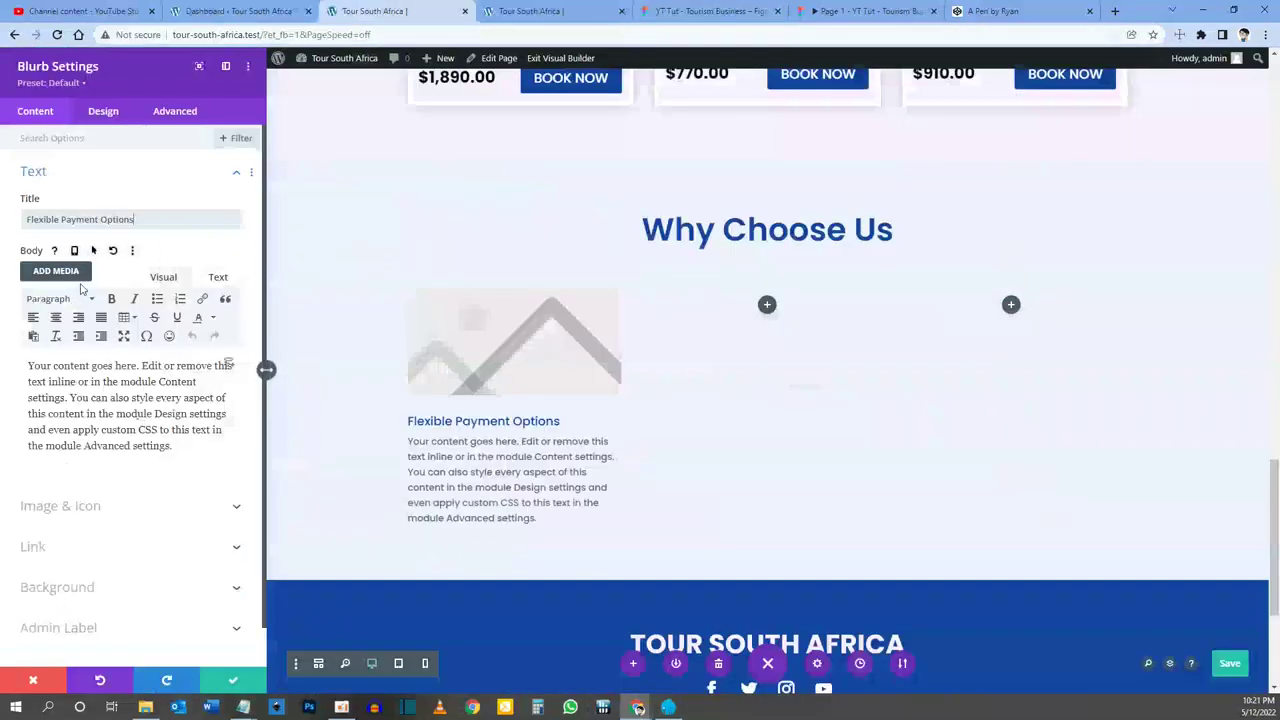
drag(174, 447, 14, 353)
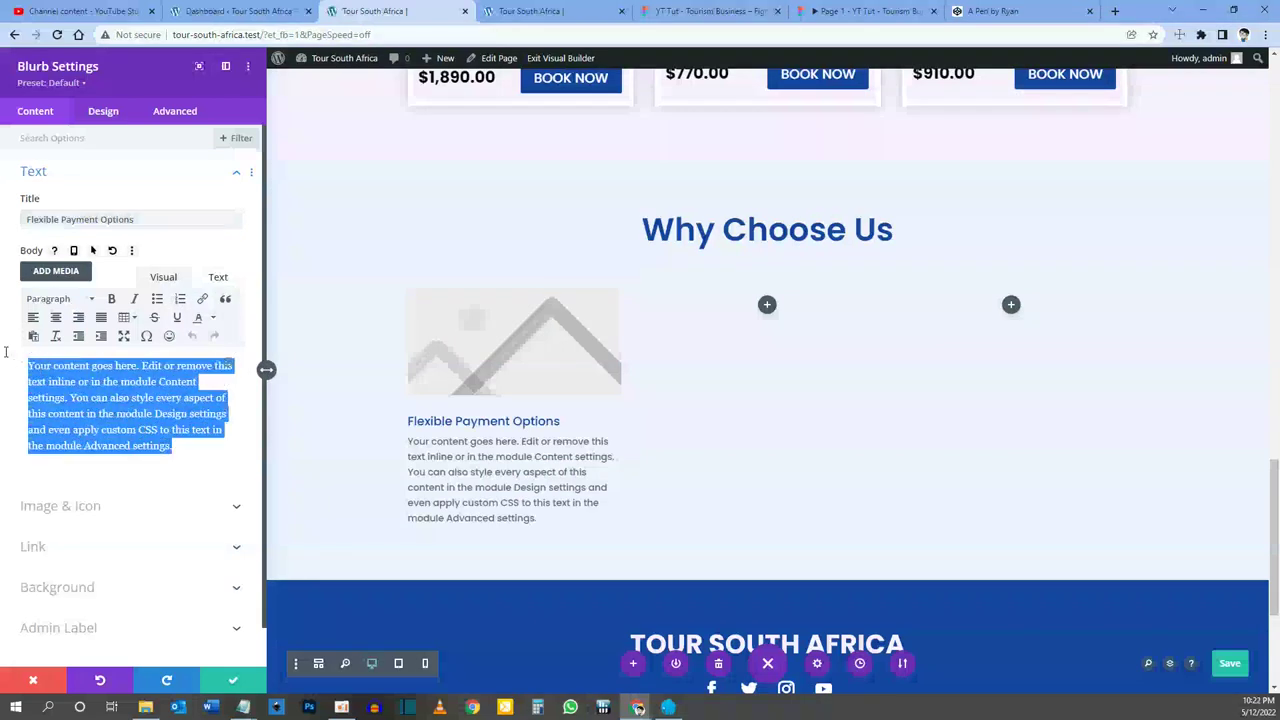
key(BackSpace)
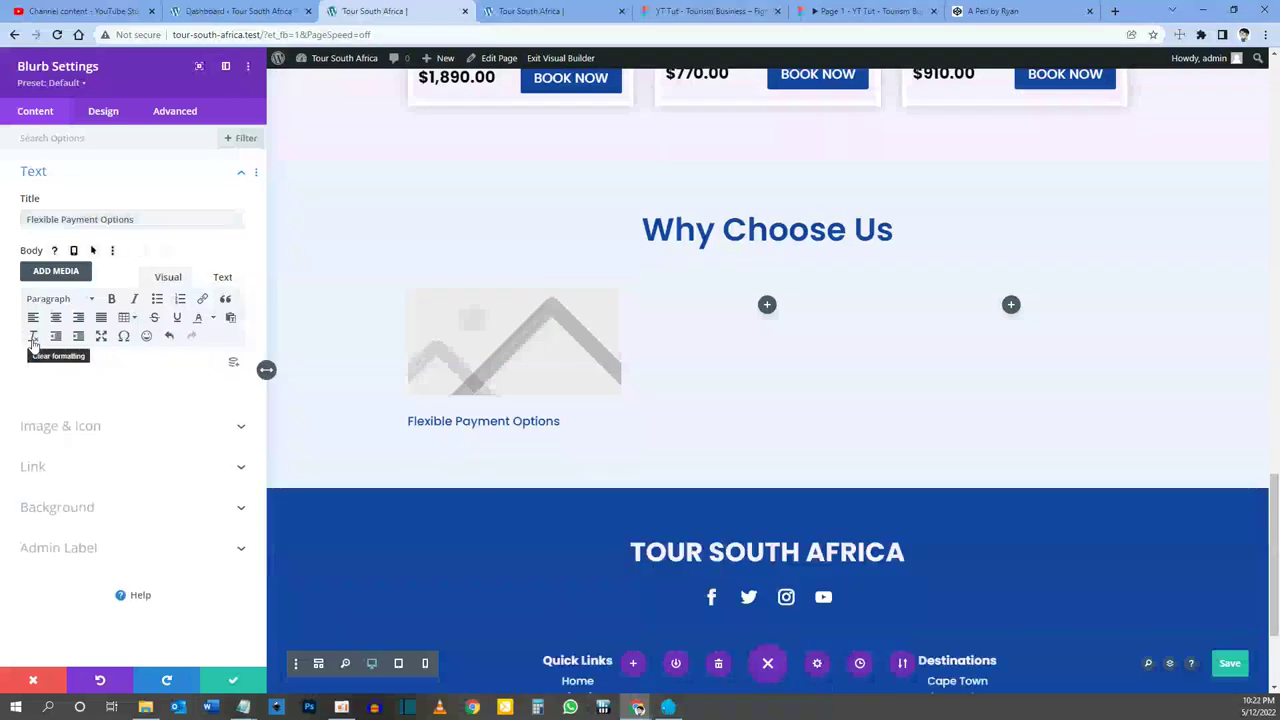
text(Lorem ipsum dolor sit amet. Eos voluptates nihil vel inventore autem aut ipsa molestiae.  Et assumenda quis aut laudantium illo et architecto quaerat.)
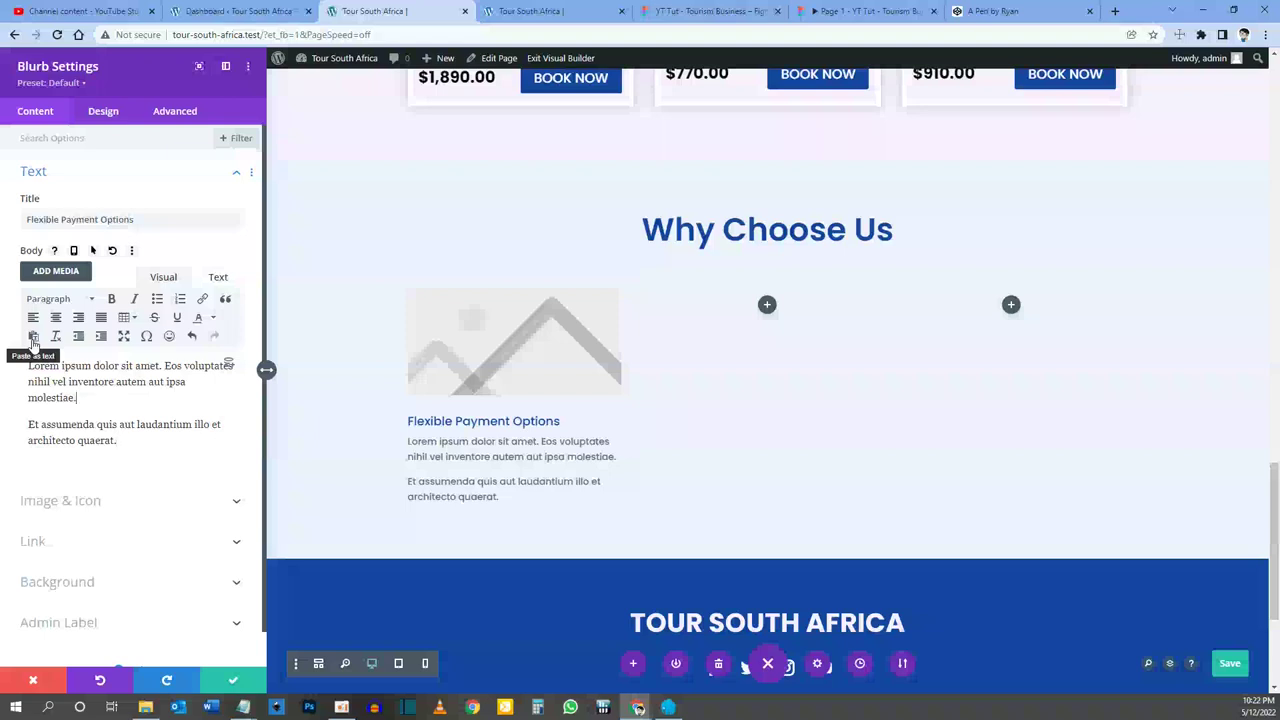
Step: Switch the blurb from an image to an icon and choose the solid Credit Card icon shown in the Figma prototype
click(60, 486)
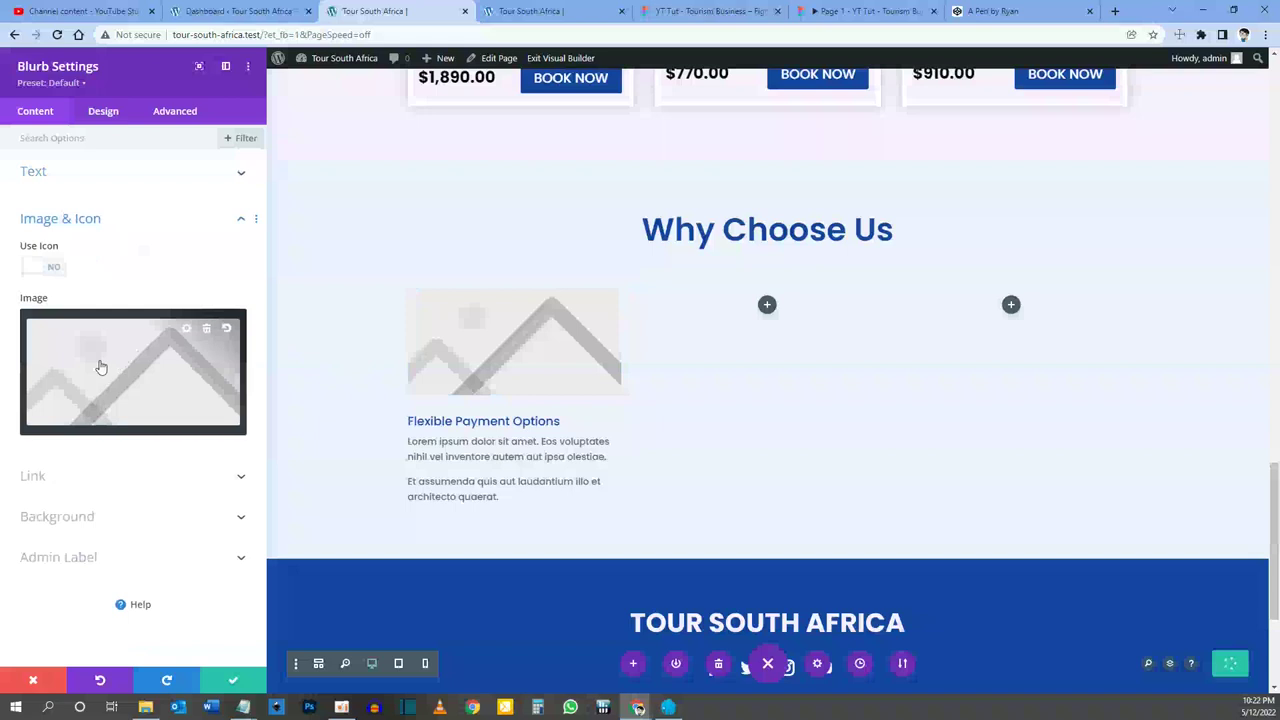
click(43, 270)
click(860, 11)
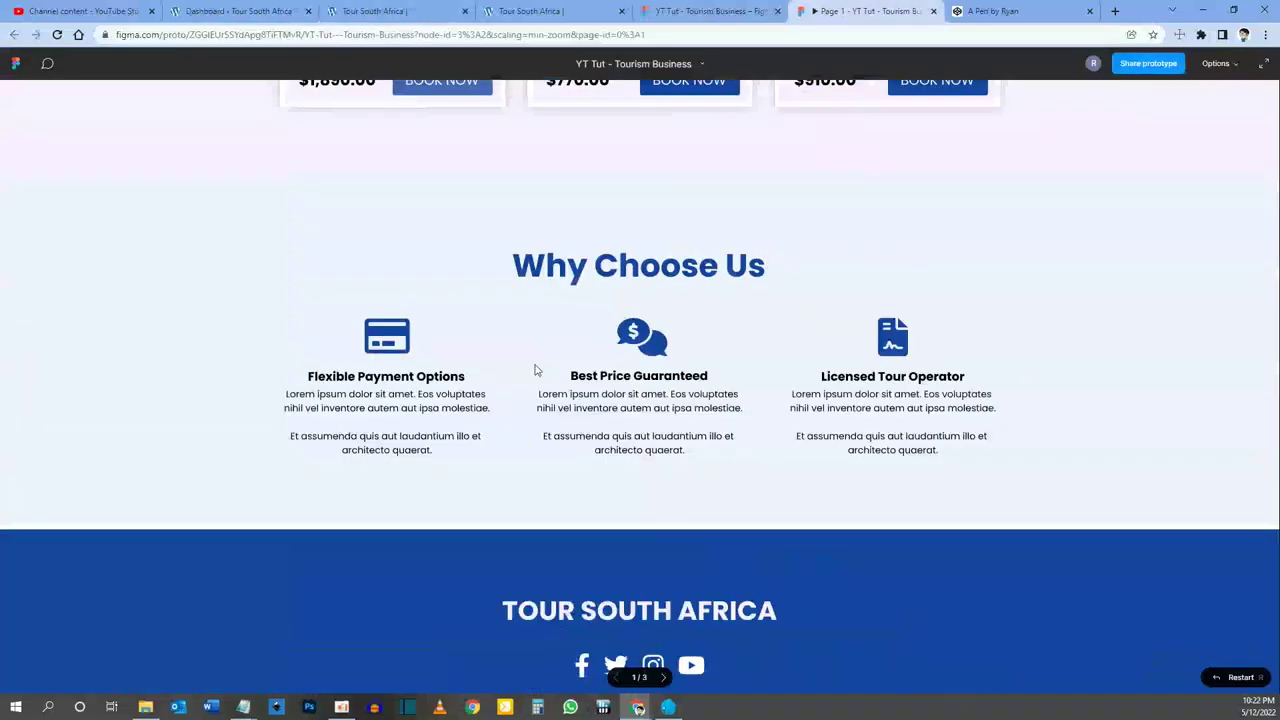
click(410, 12)
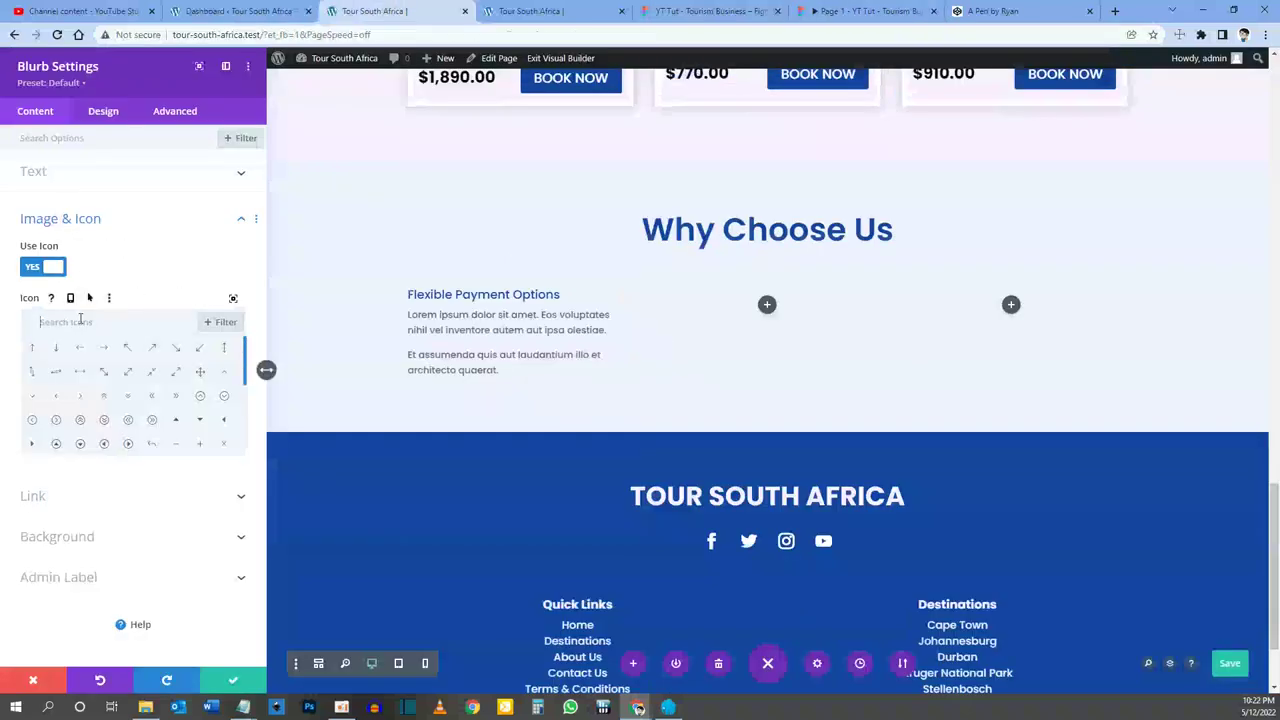
text(credit card)
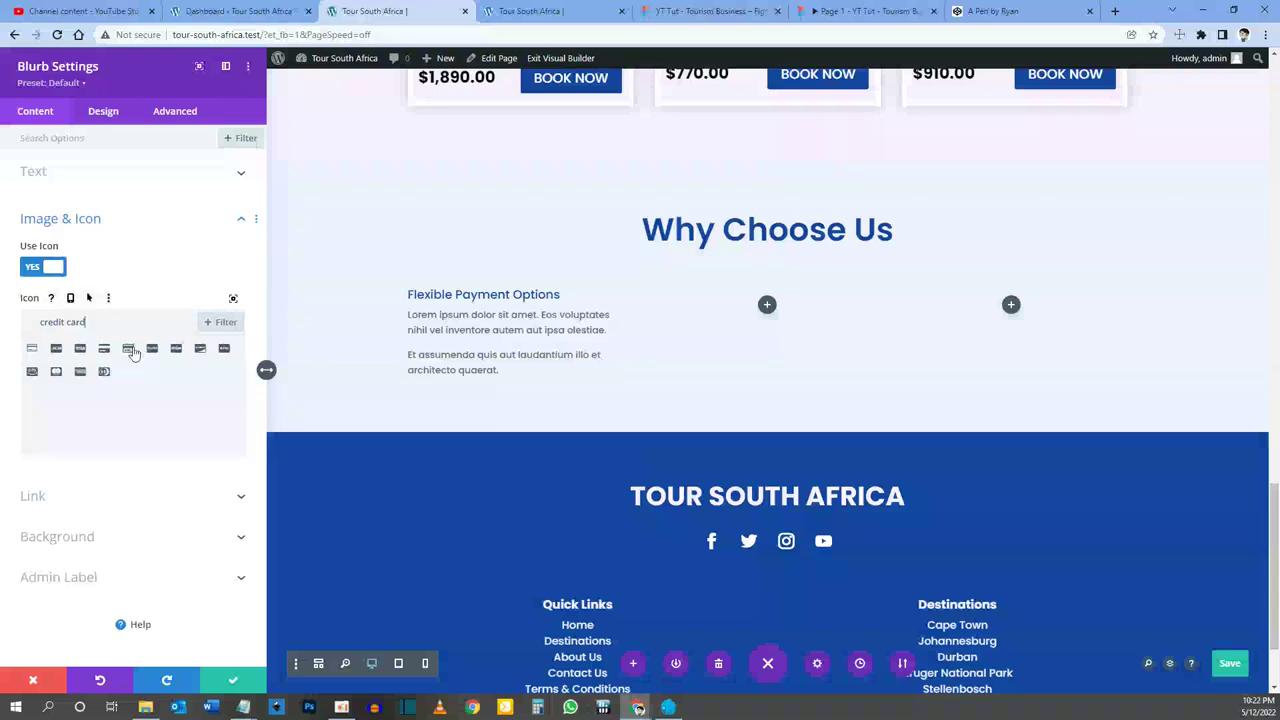
click(128, 349)
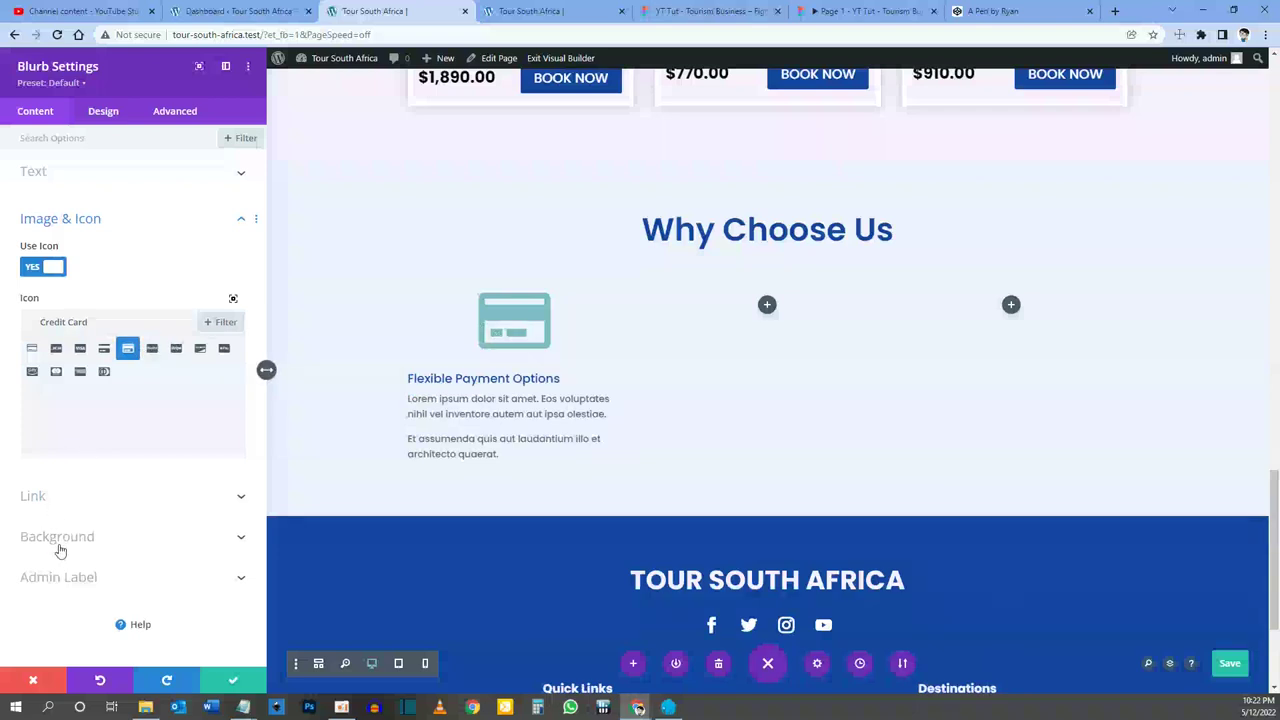
Step: Colour the blurb's credit card icon with the saved dark blue and set its width to 60px
click(479, 292)
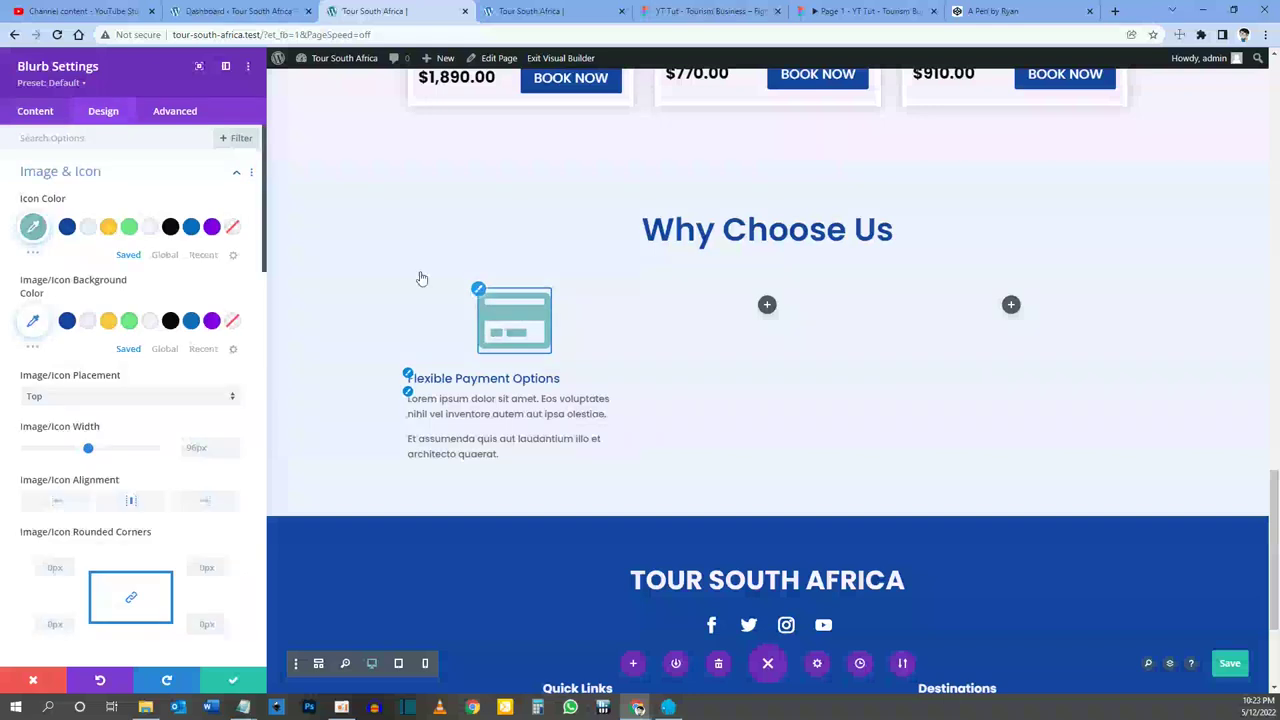
click(66, 228)
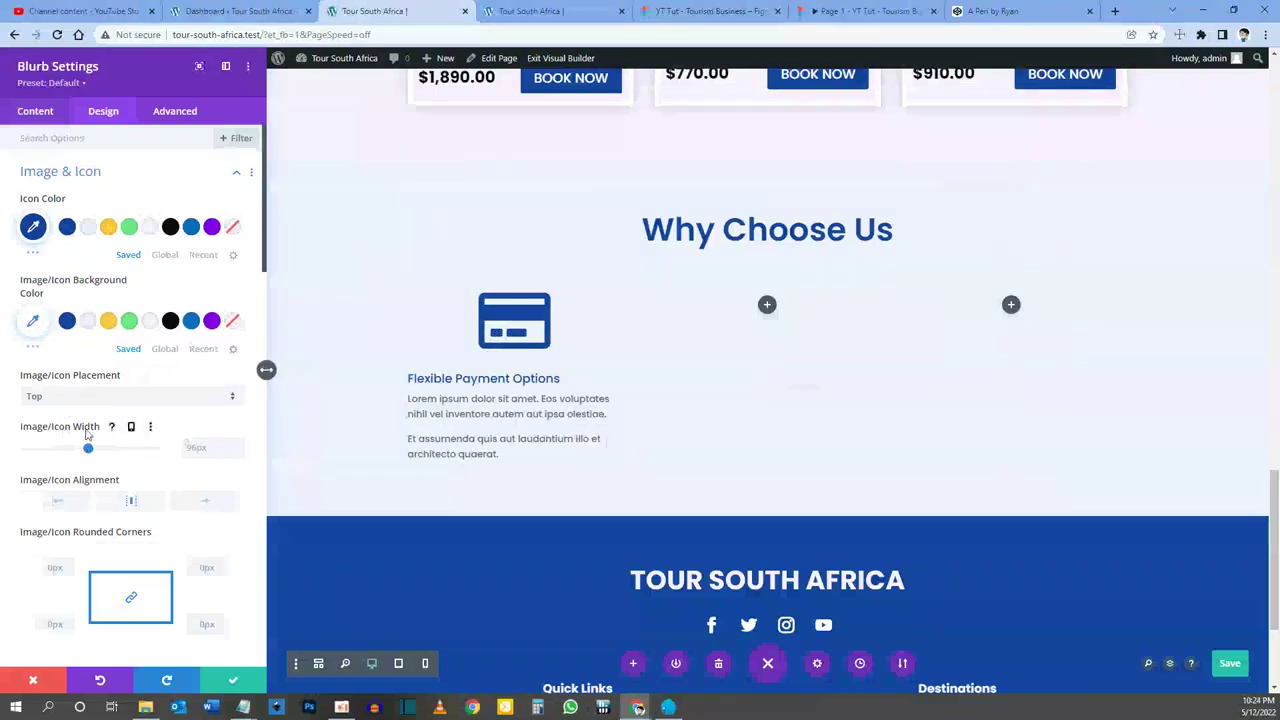
double_click(199, 452)
text(60)
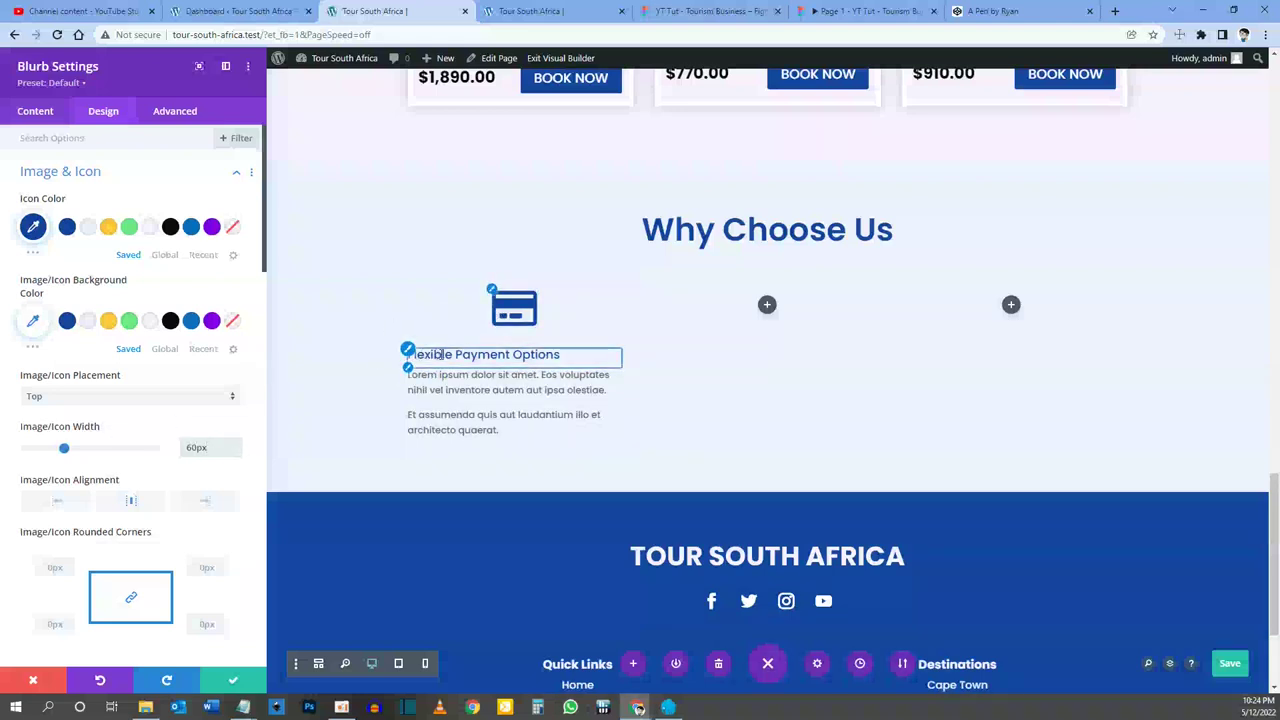
Step: Style the blurb's title text as Semi Bold, centre-aligned and in the saved black #08090a, following the Figma prototype
click(409, 352)
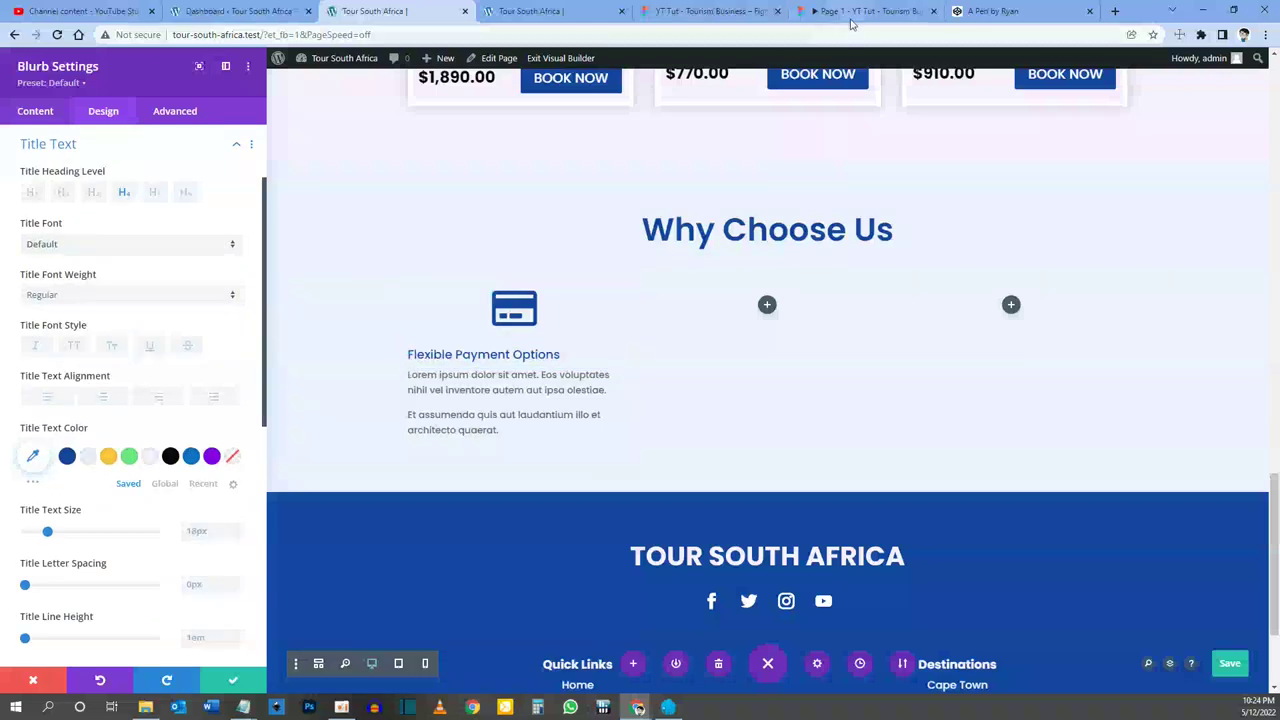
key(ctrl+6)
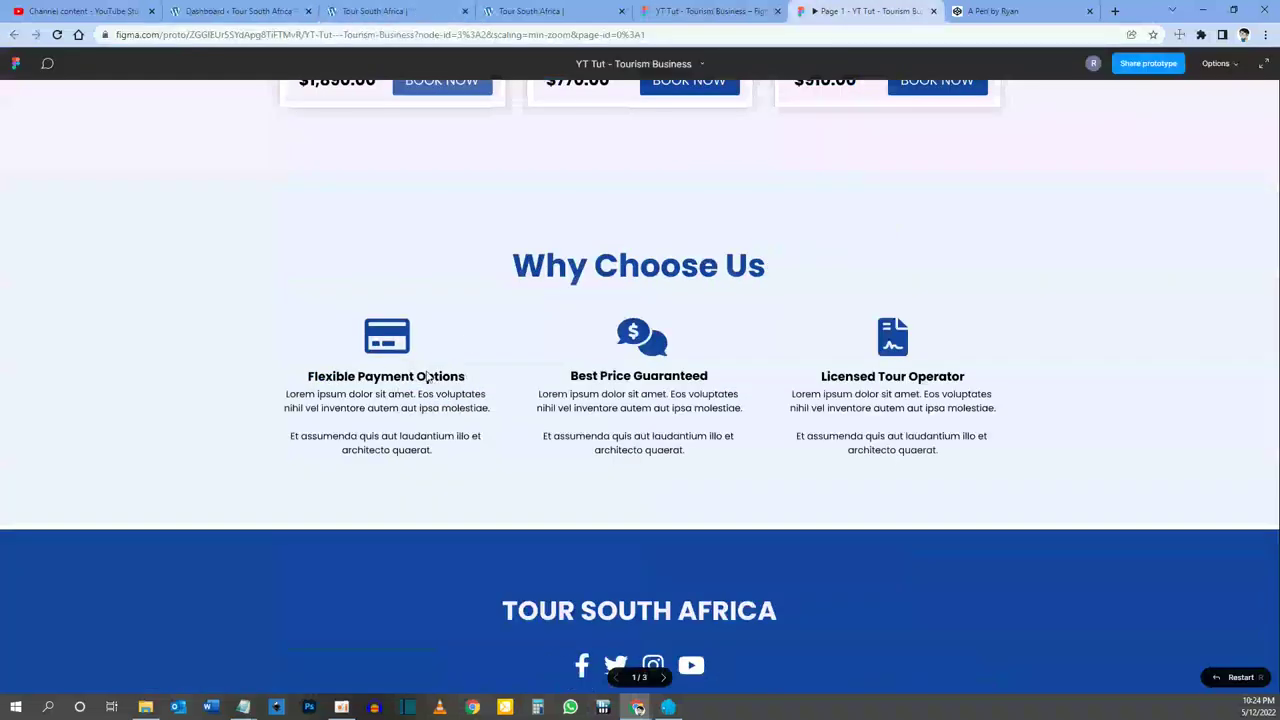
click(378, 11)
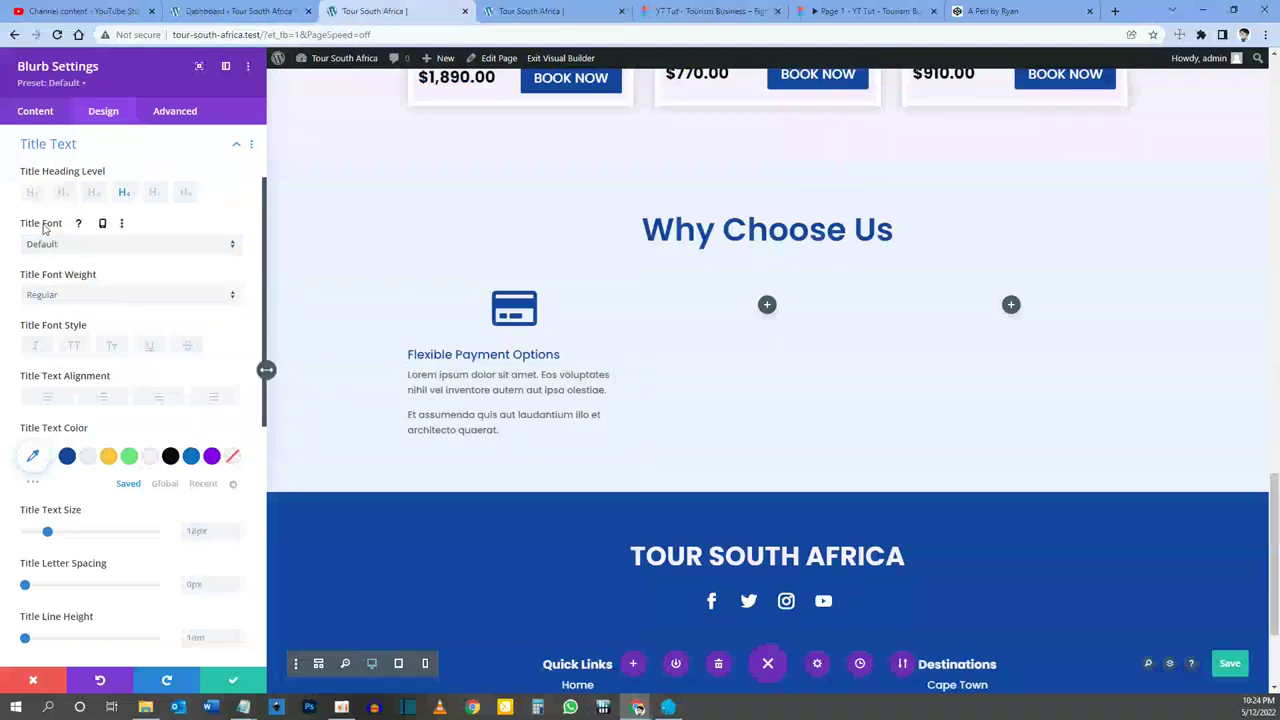
click(52, 295)
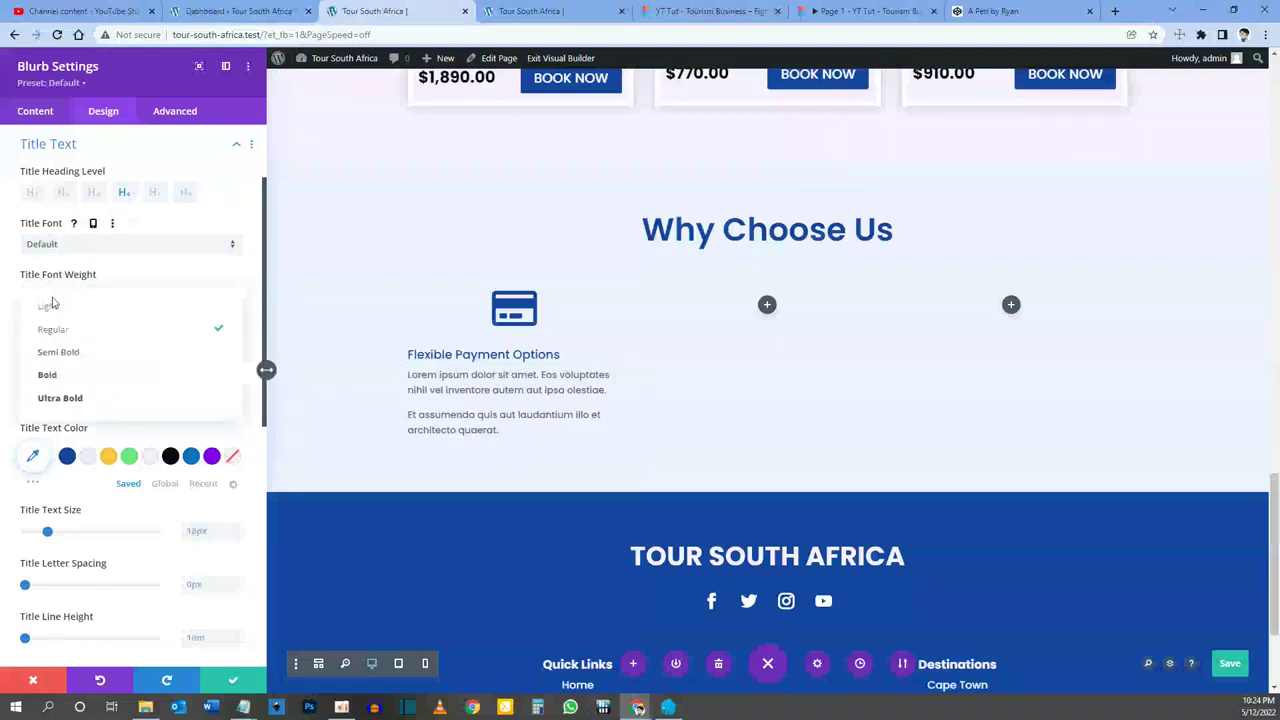
click(60, 352)
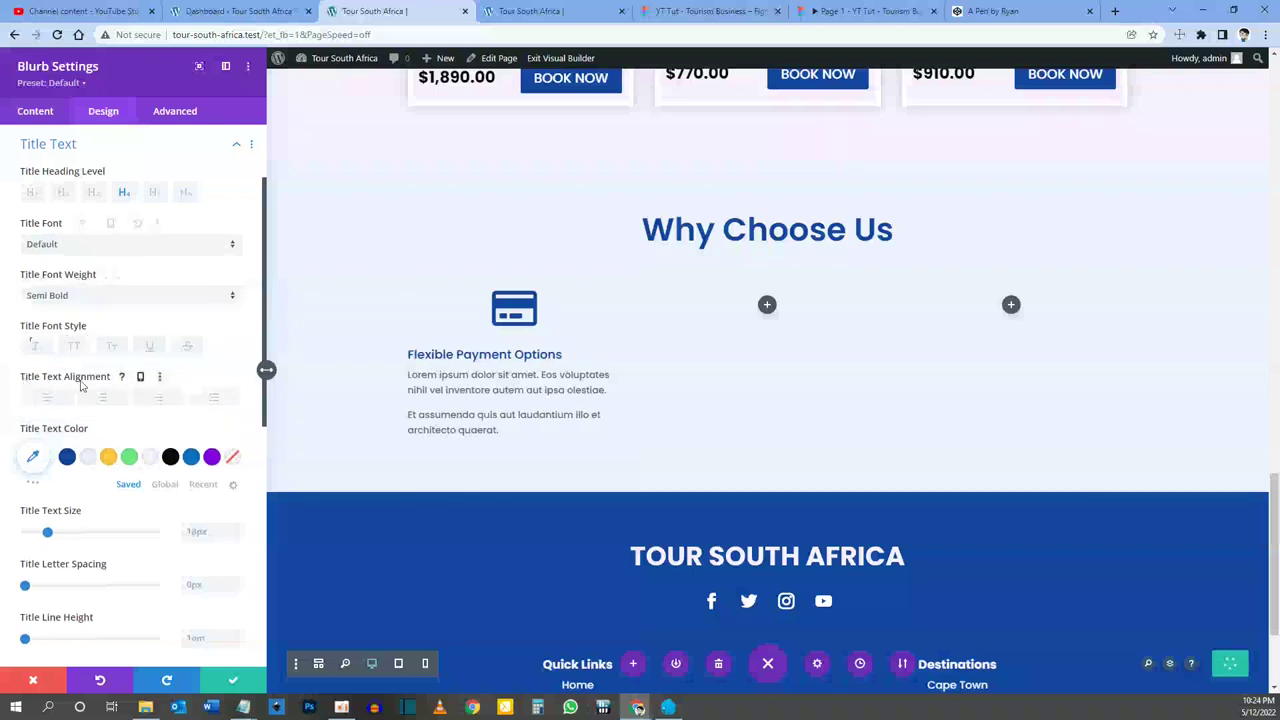
click(106, 400)
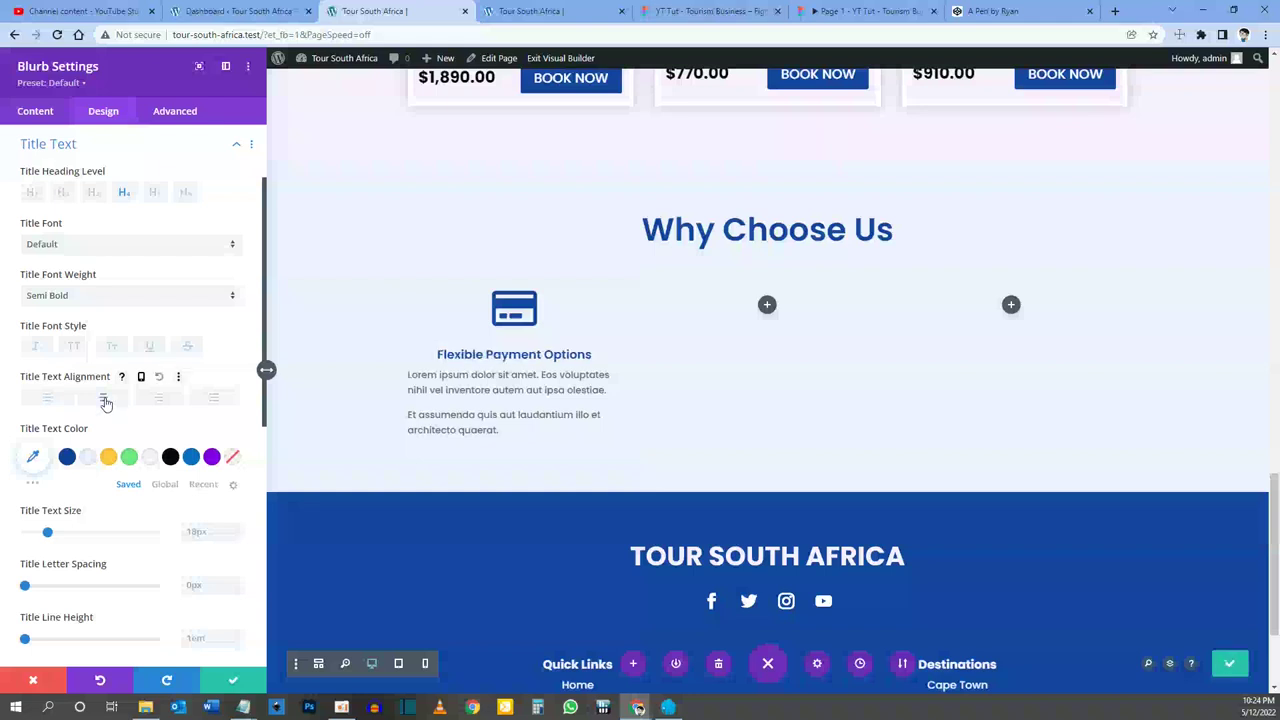
click(170, 458)
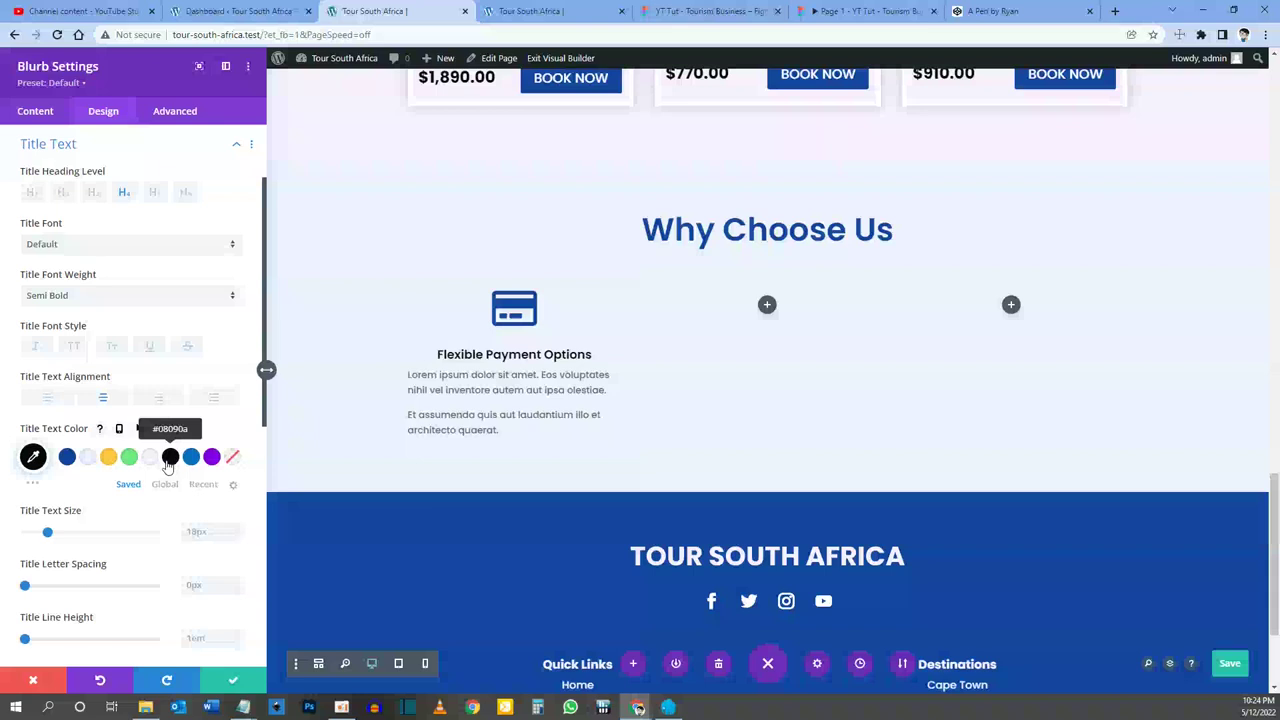
Step: Centre-align the body text of the Flexible Payment Options blurb
scroll(100, 410, down, 1)
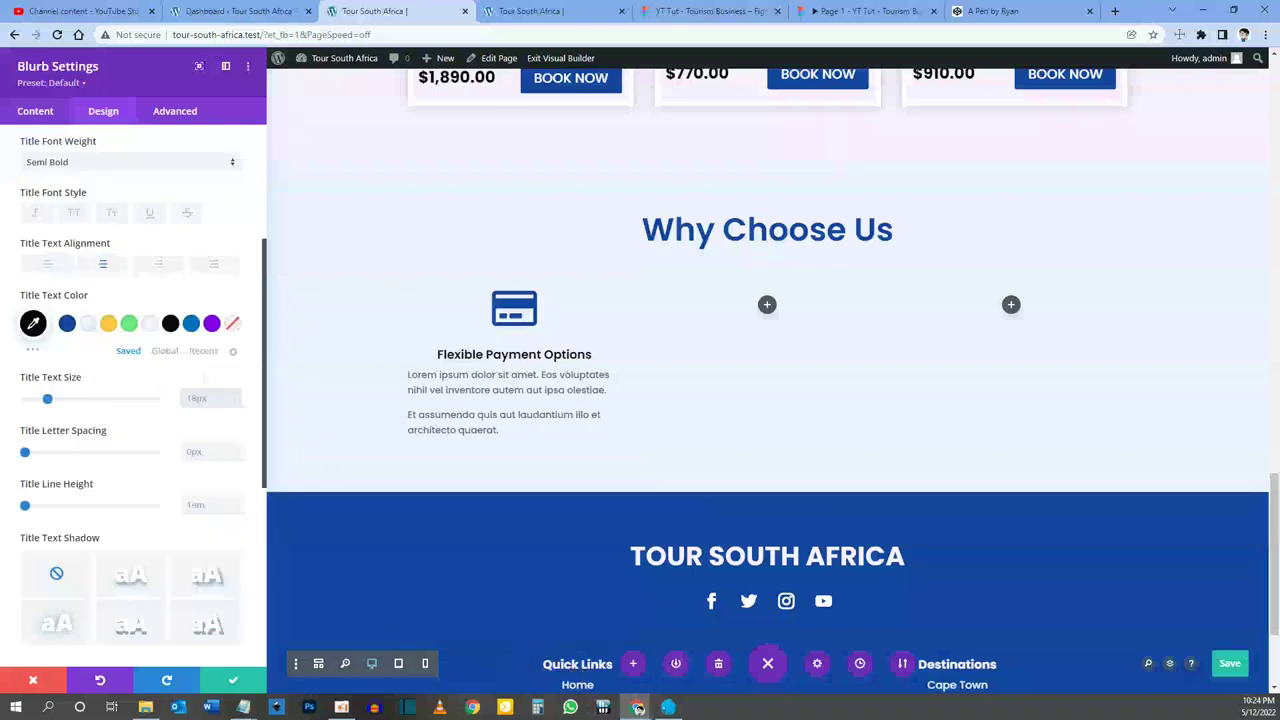
scroll(52, 488, down, 1)
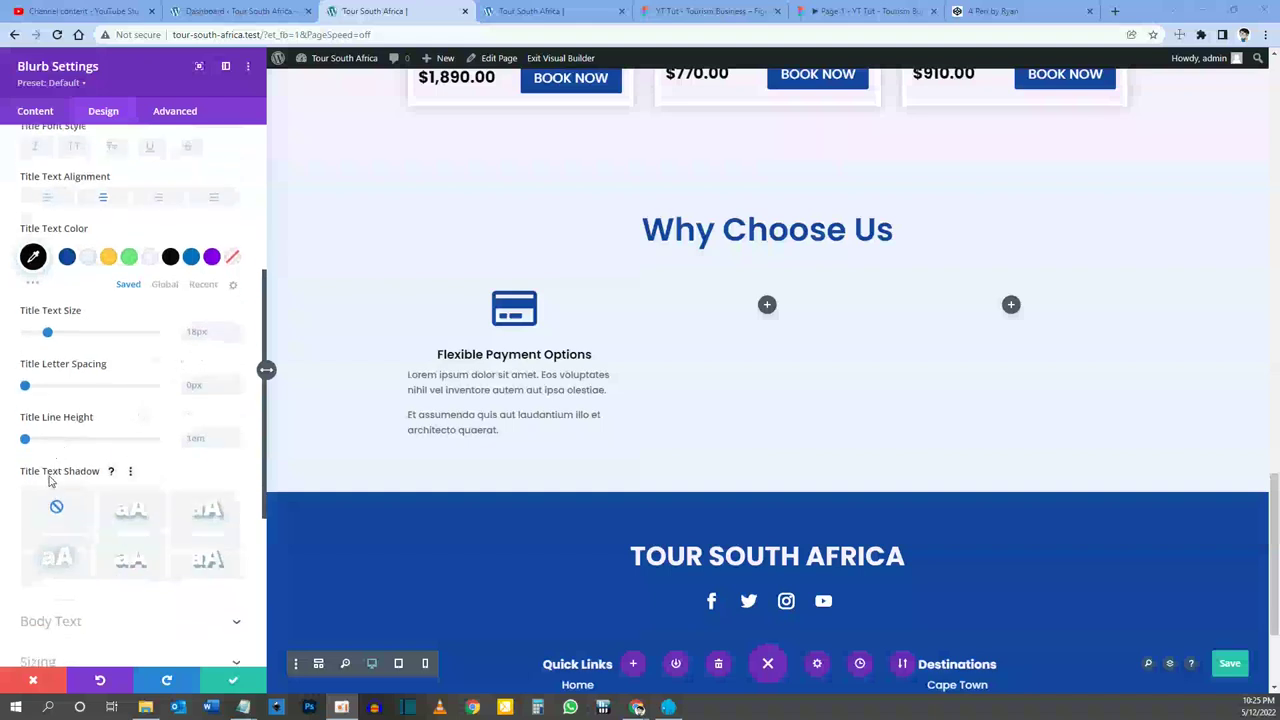
scroll(84, 390, down, 2)
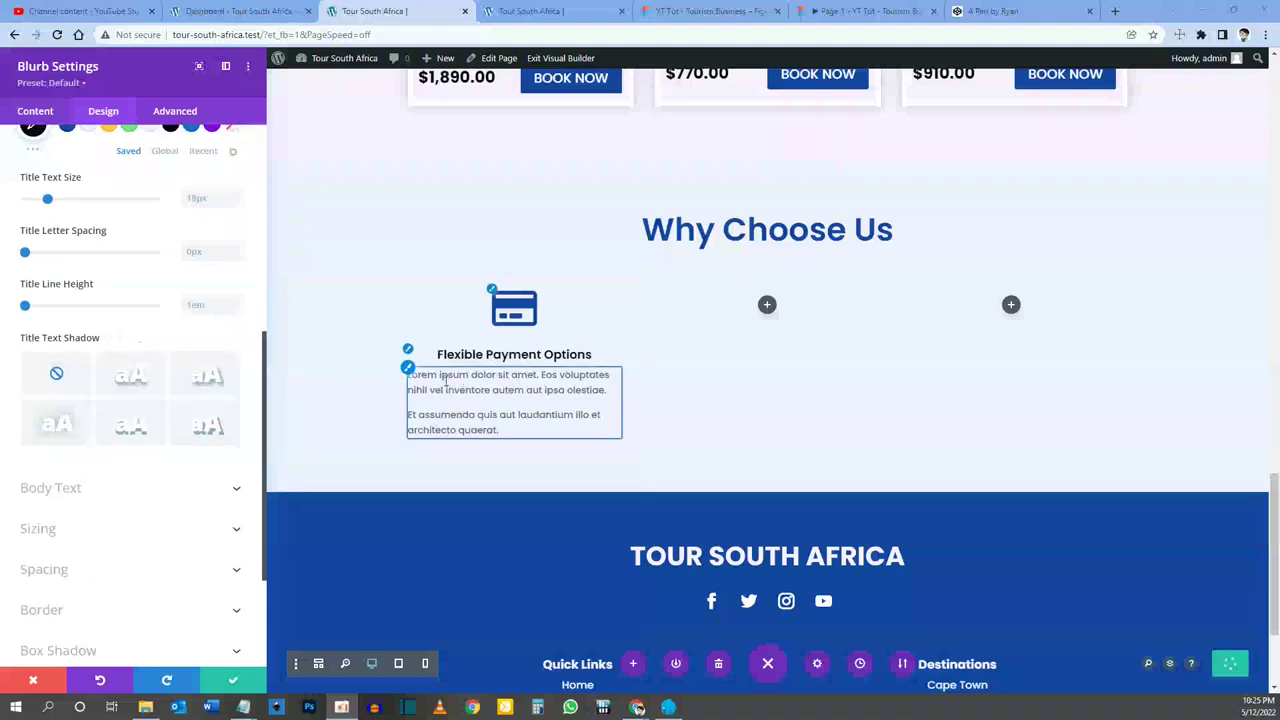
click(60, 487)
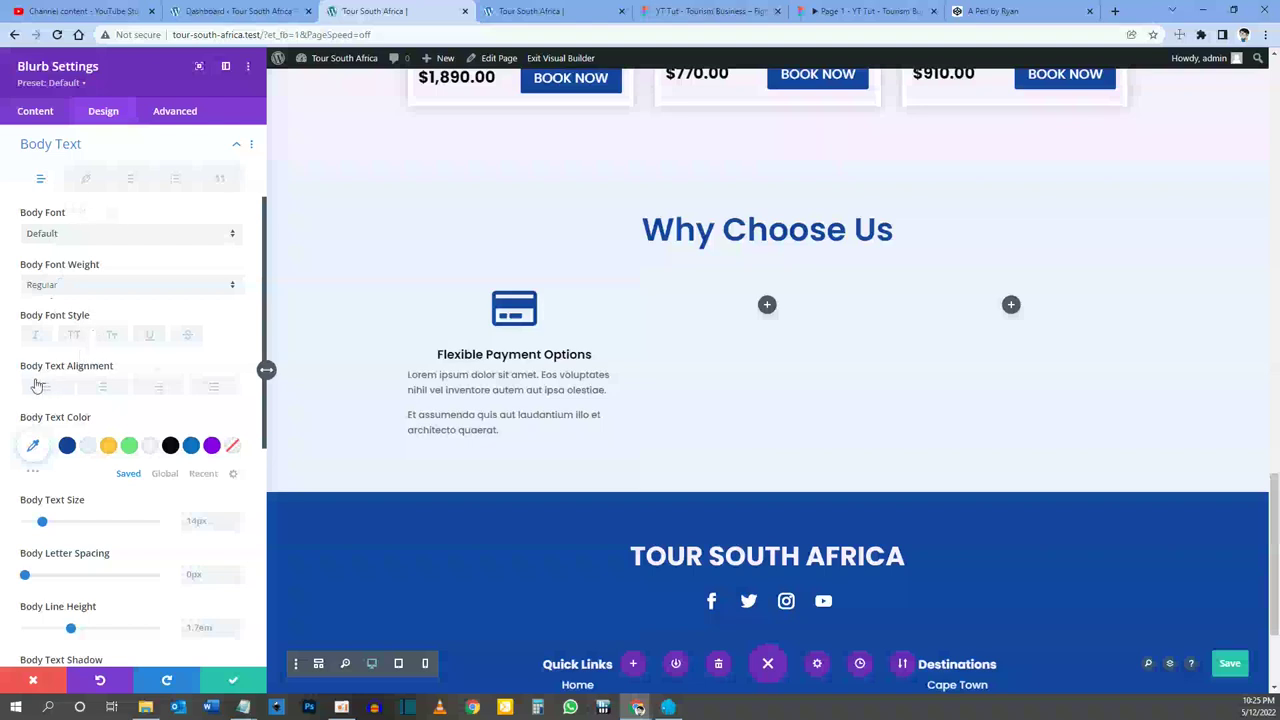
click(103, 387)
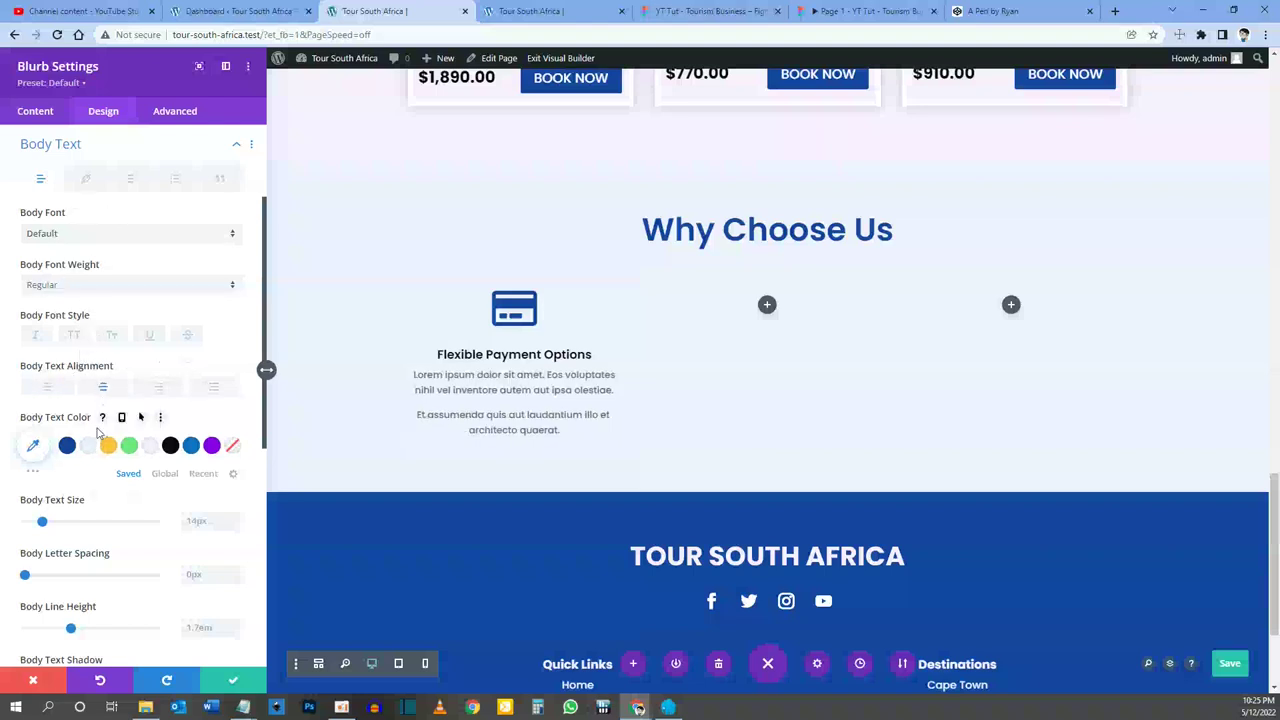
Step: Preview the Flexible Payment Options blurb in tablet and phone views, return to desktop view and save the blurb's settings
scroll(160, 455, down, 1)
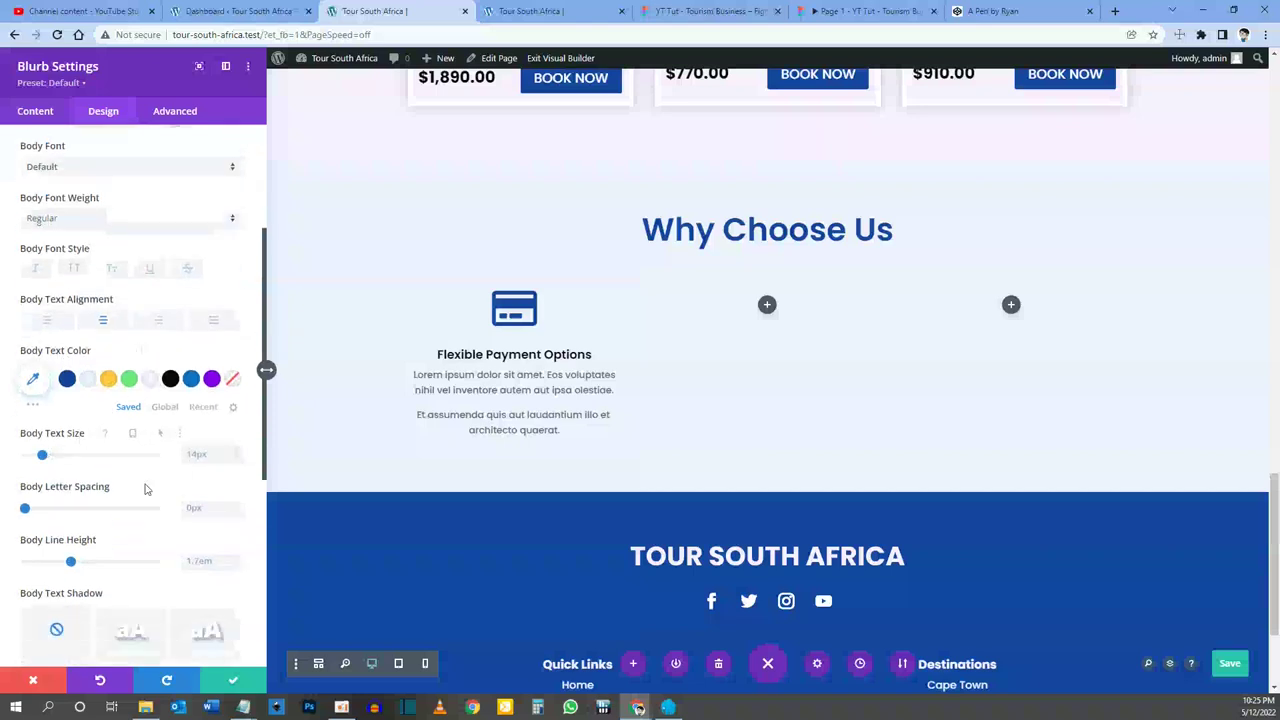
scroll(117, 394, down, 5)
scroll(95, 494, down, 1)
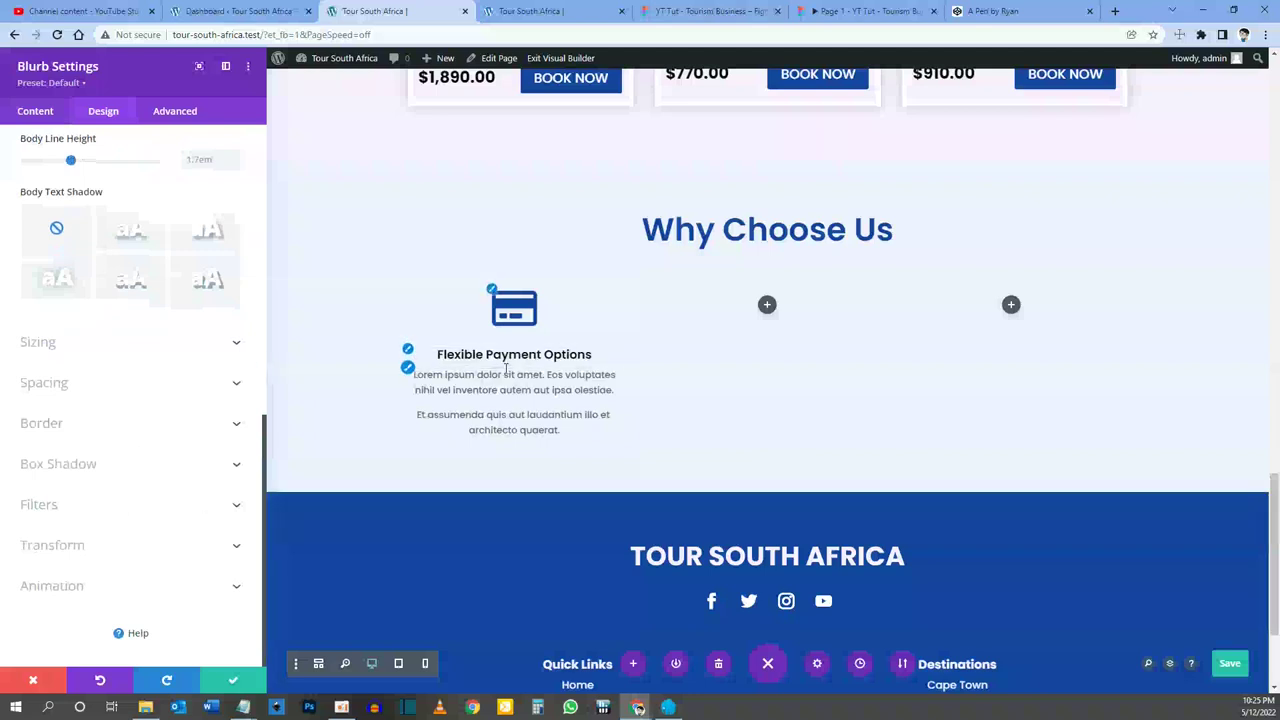
click(398, 664)
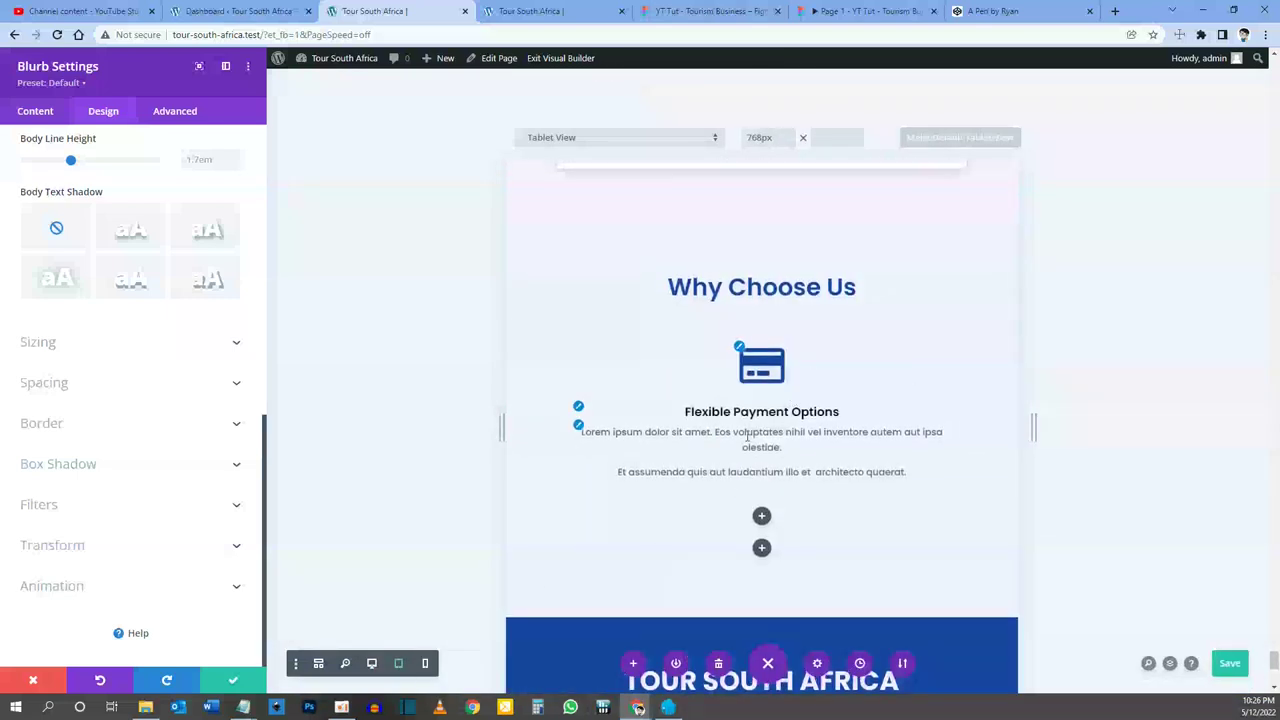
click(425, 664)
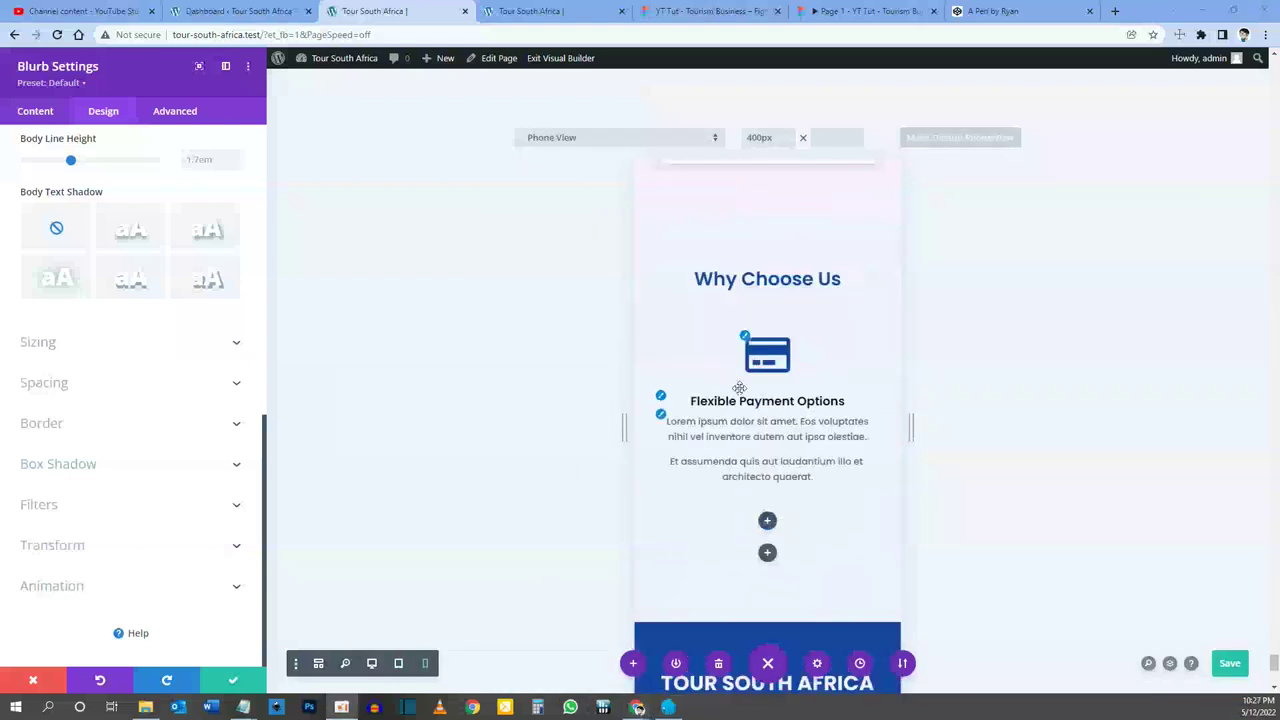
click(797, 400)
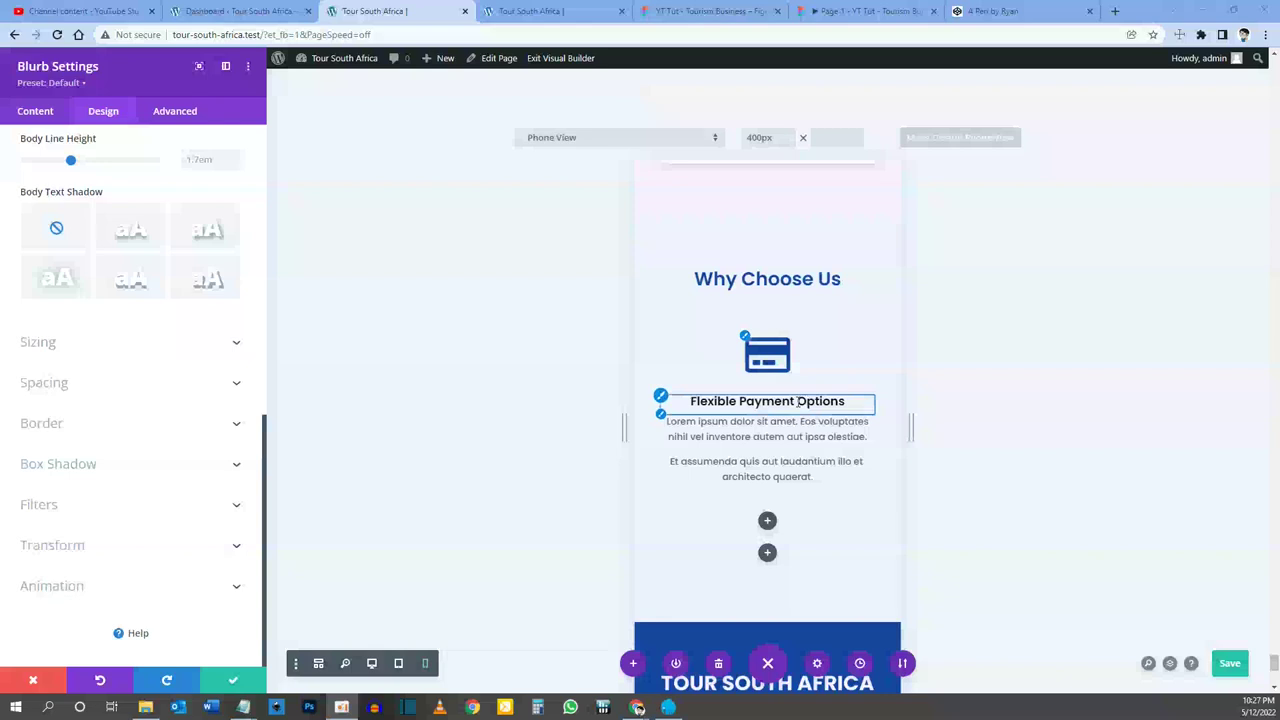
click(371, 668)
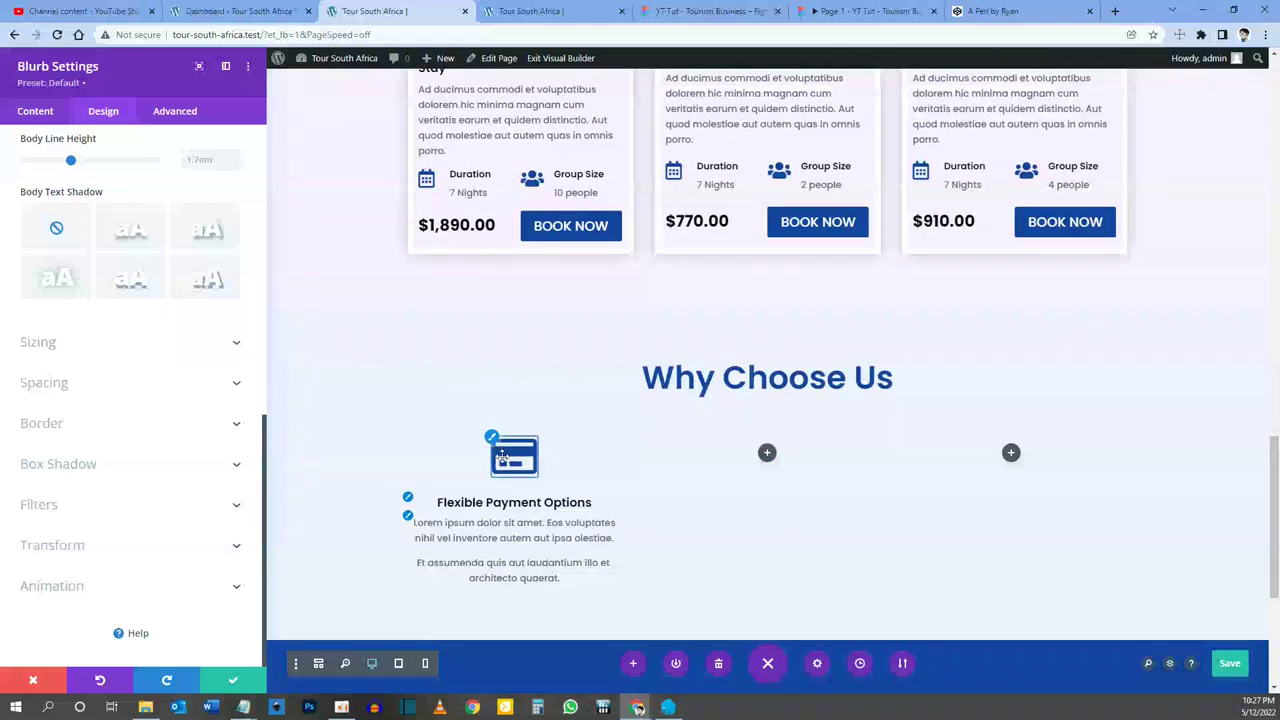
click(230, 681)
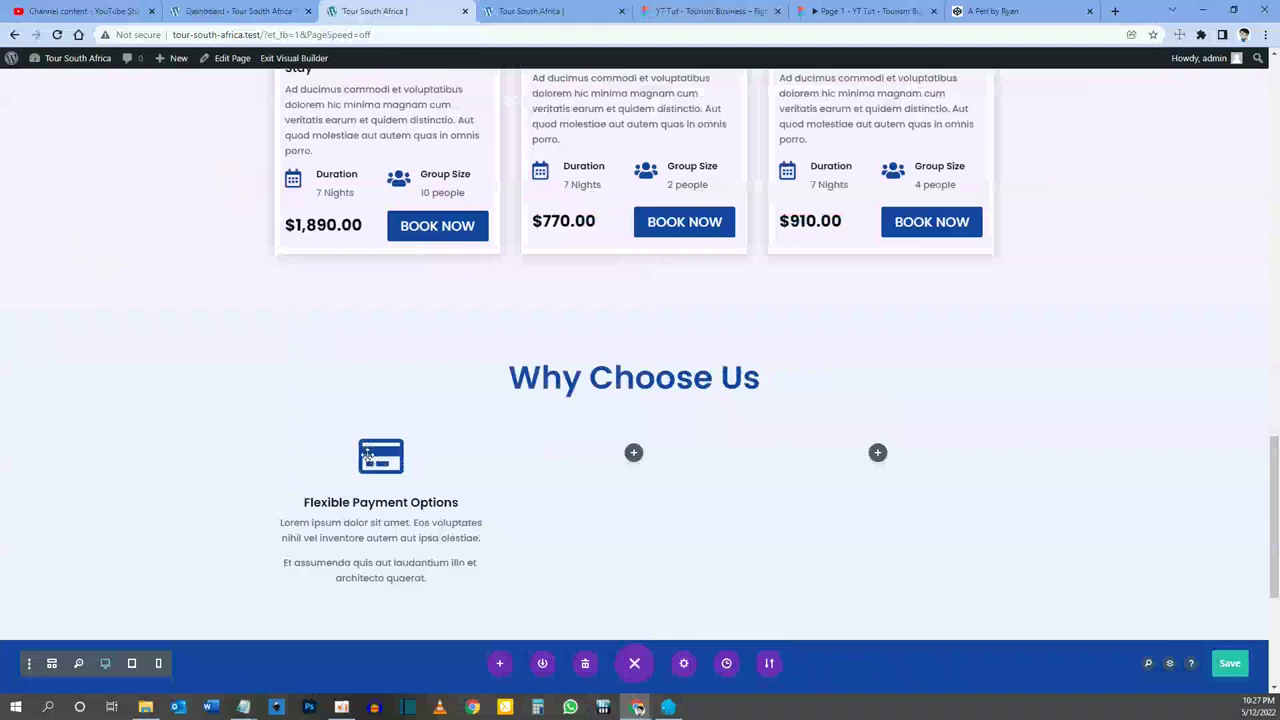
Step: Copy the Flexible Payment Options blurb into the two empty columns so each column of the row holds one blurb
mouse_move(370, 462)
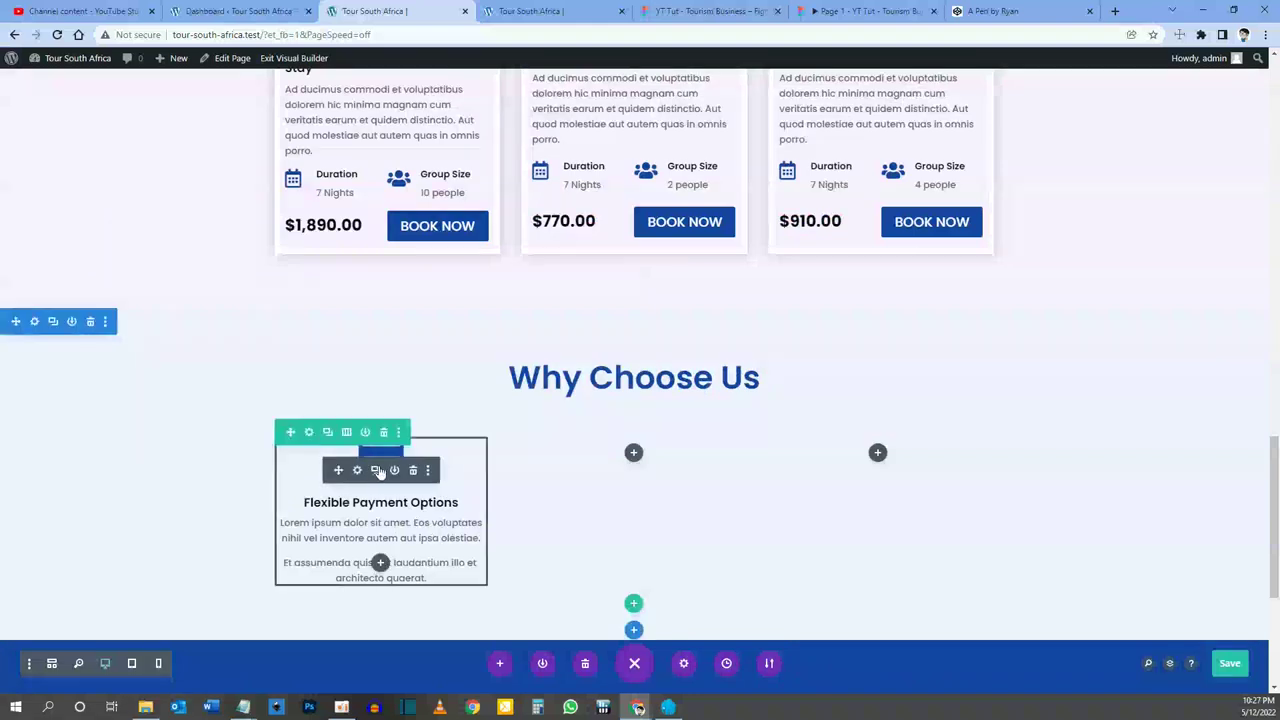
click(376, 470)
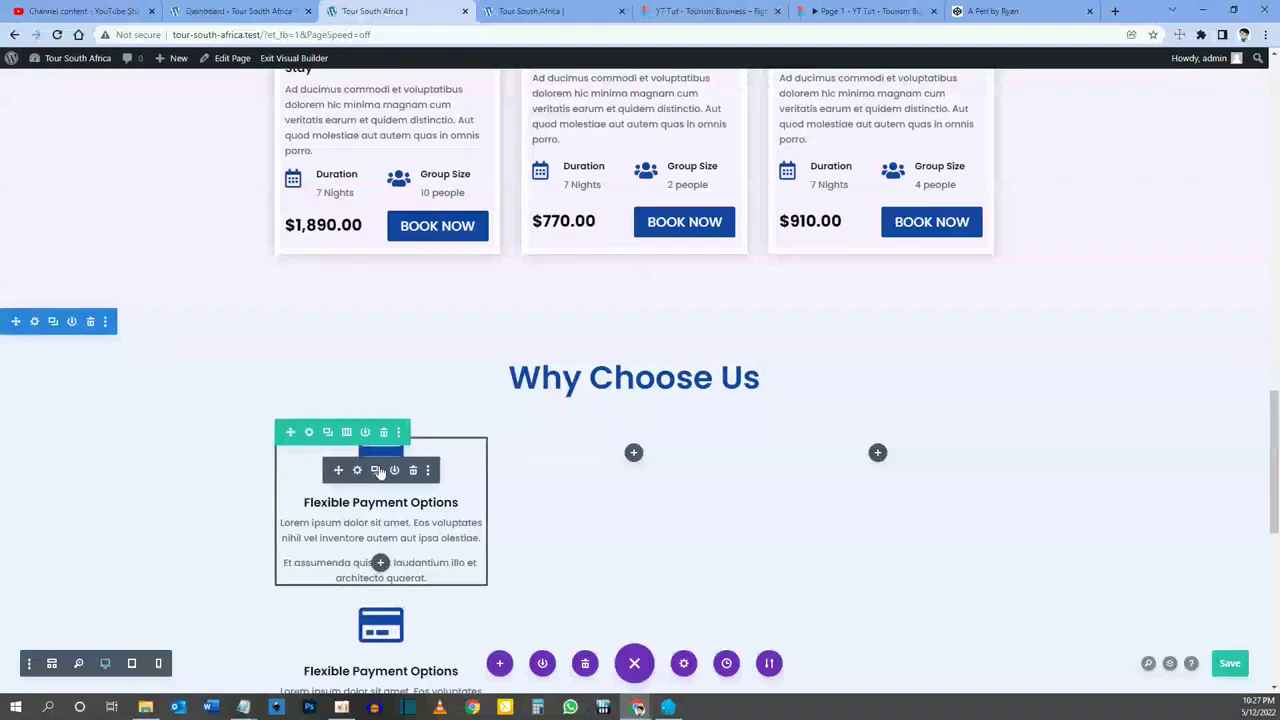
click(376, 470)
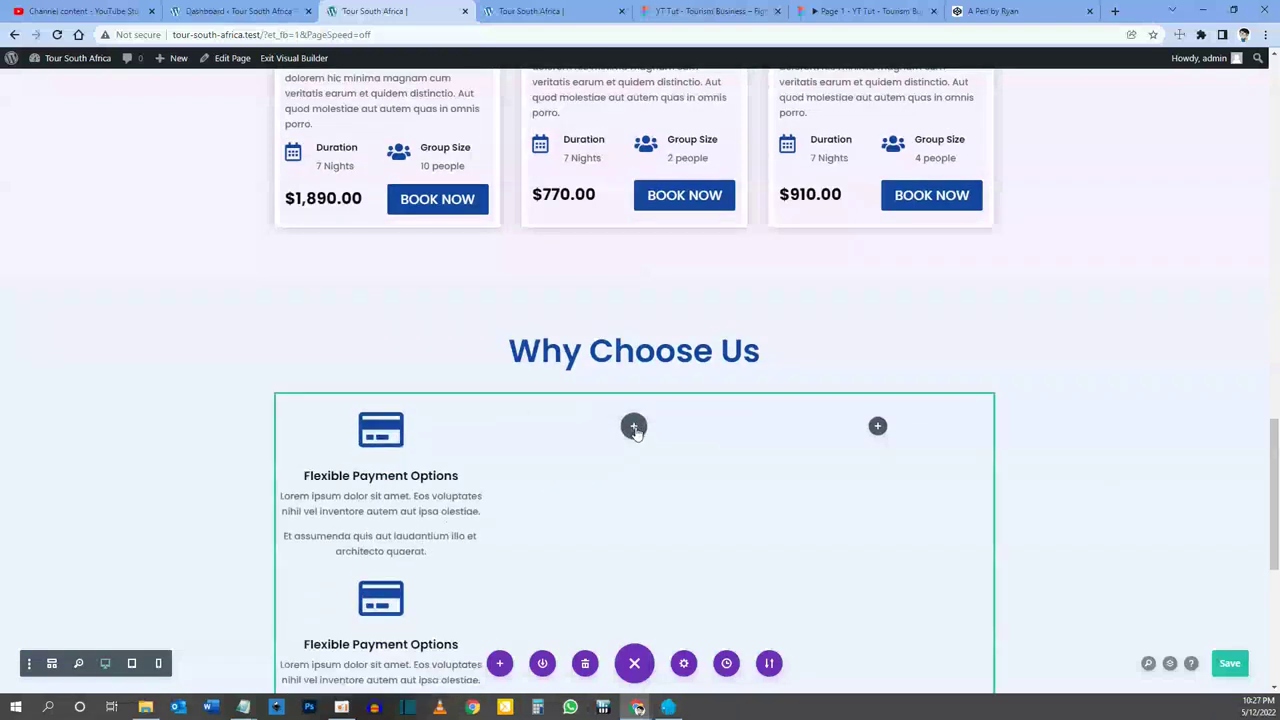
key(ctrl+v)
scroll(355, 538, up, 1)
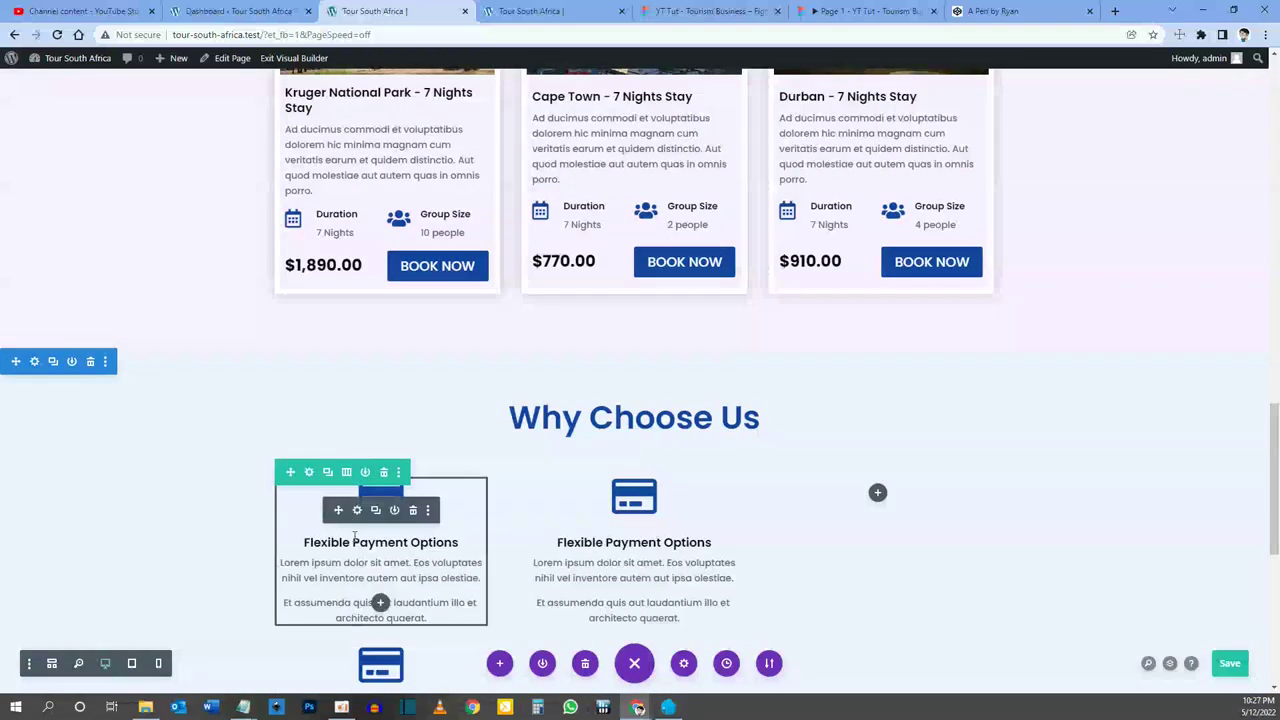
scroll(355, 538, down, 1)
key(ctrl+v)
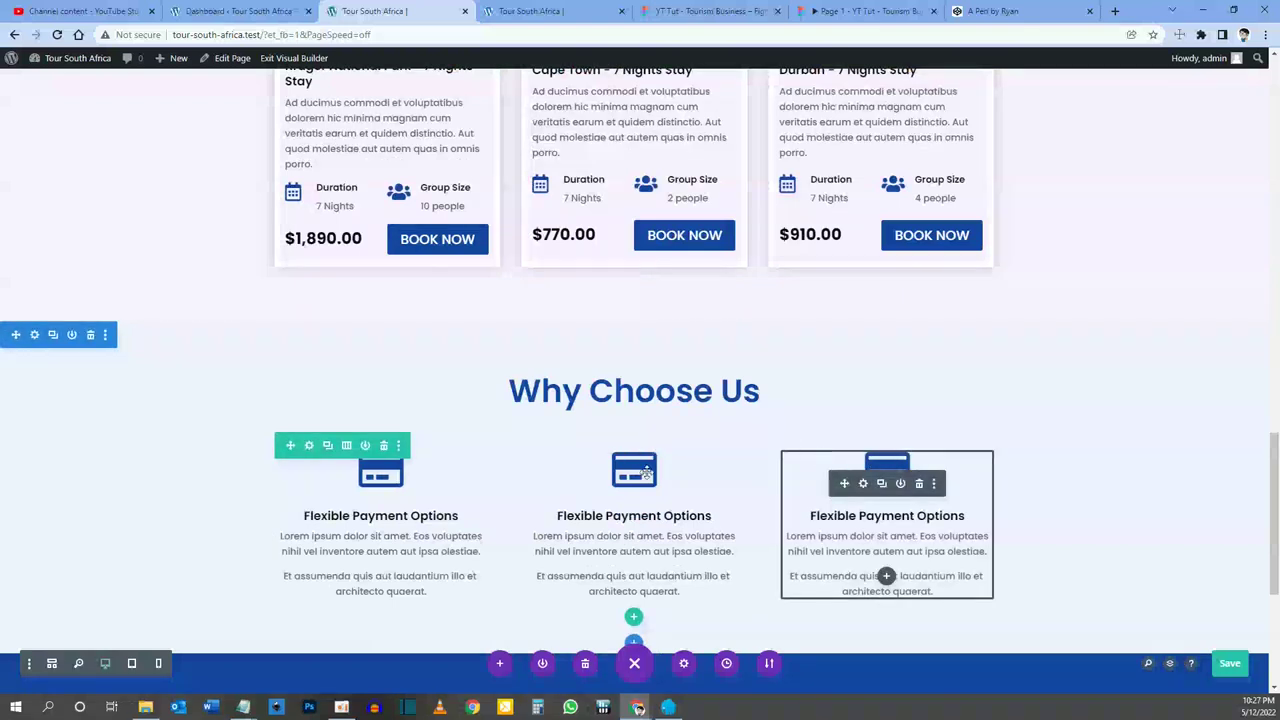
scroll(645, 472, down, 1)
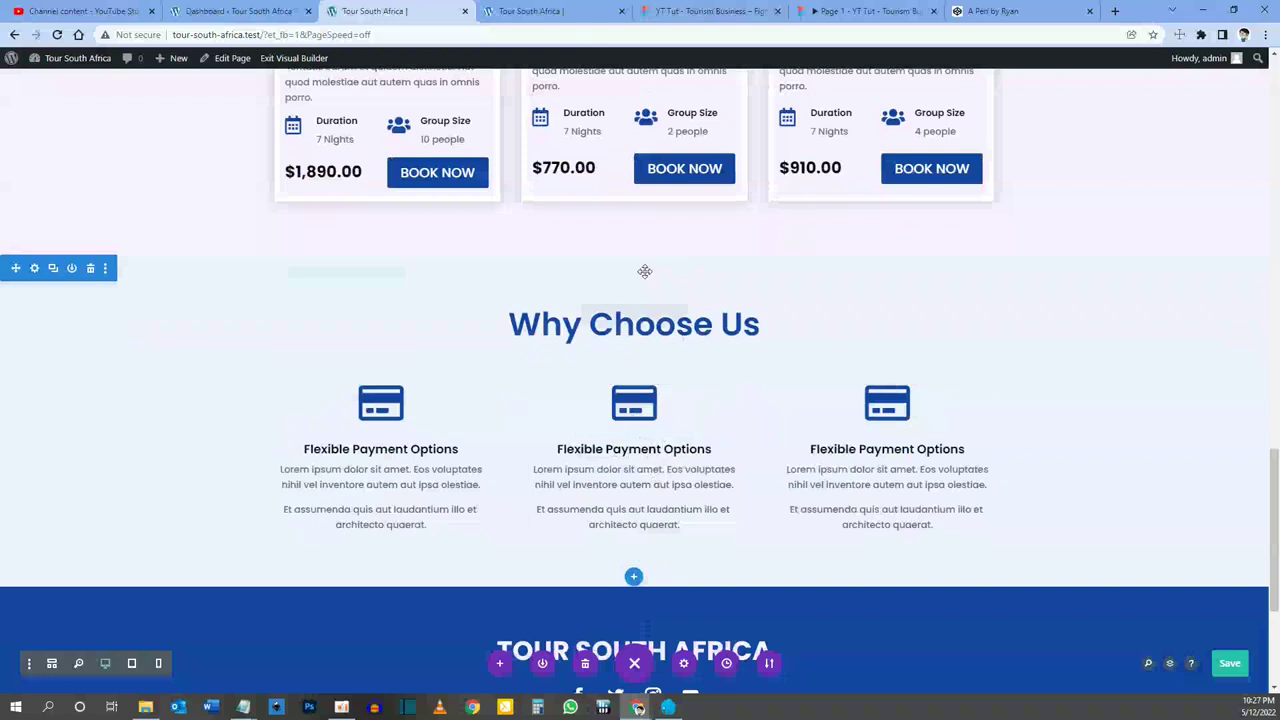
Step: Change the middle blurb's title to Best Price Guaranteed, following the Figma prototype
click(824, 14)
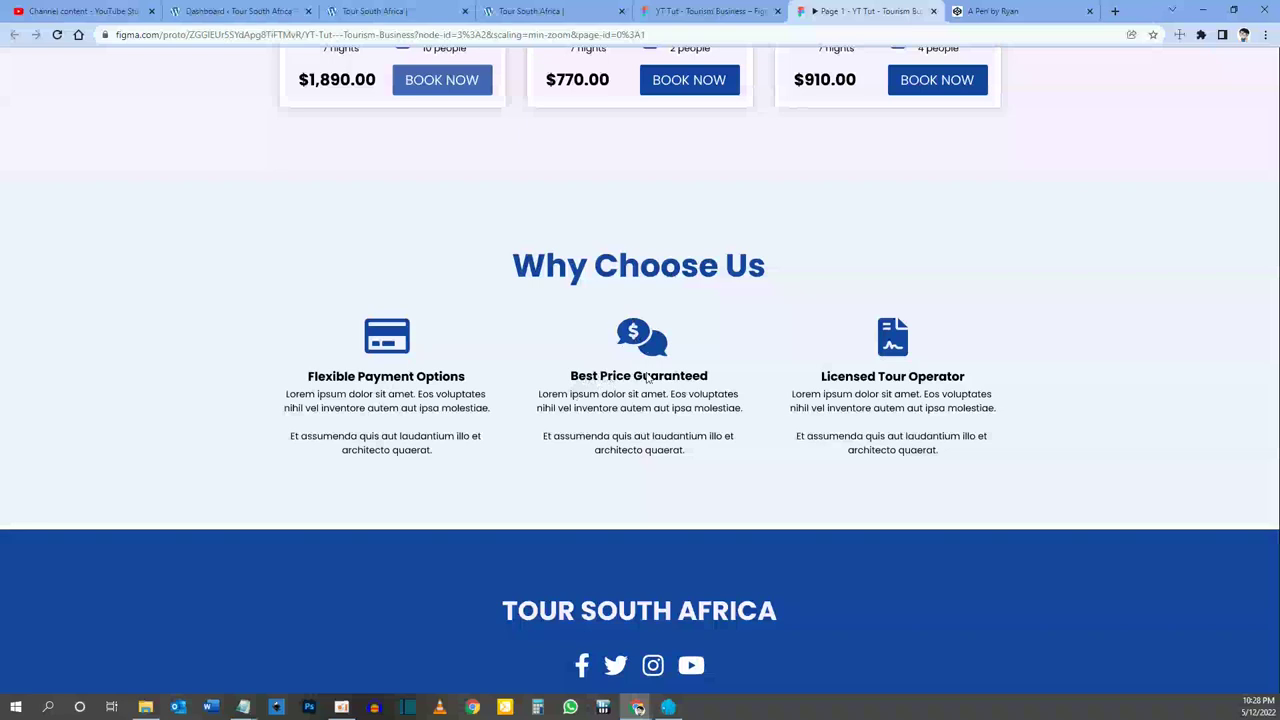
click(390, 10)
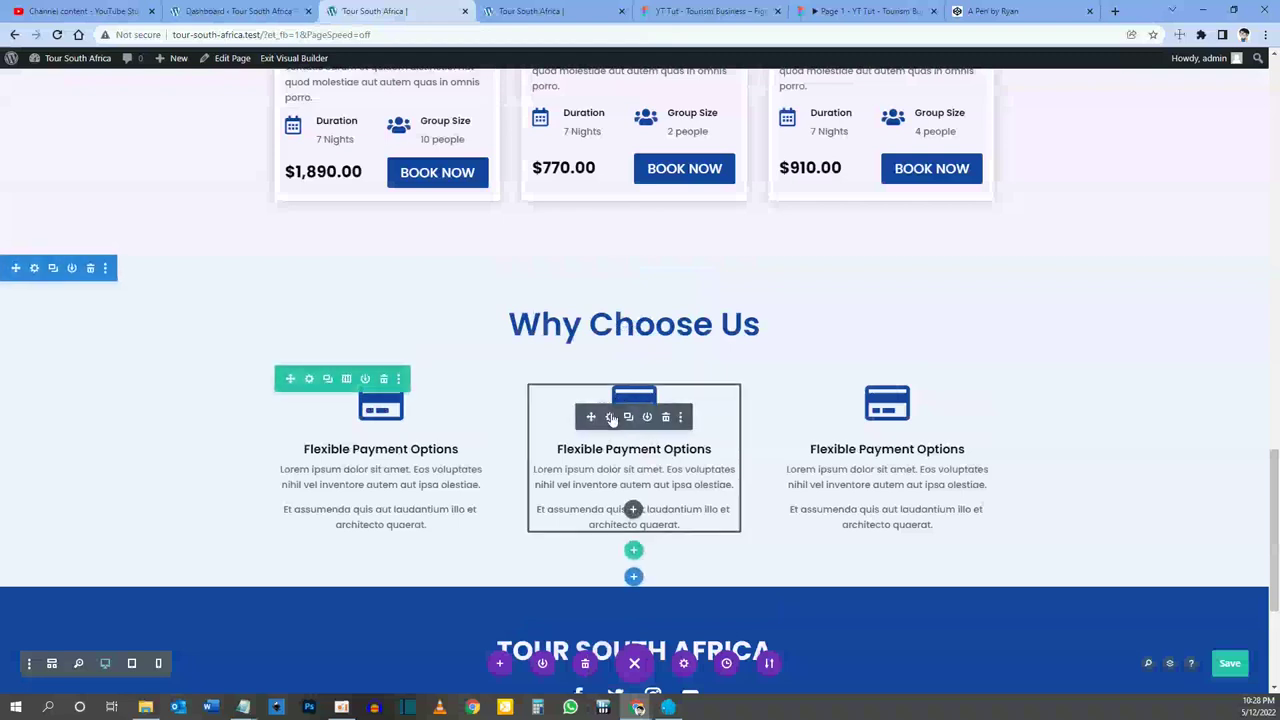
click(610, 417)
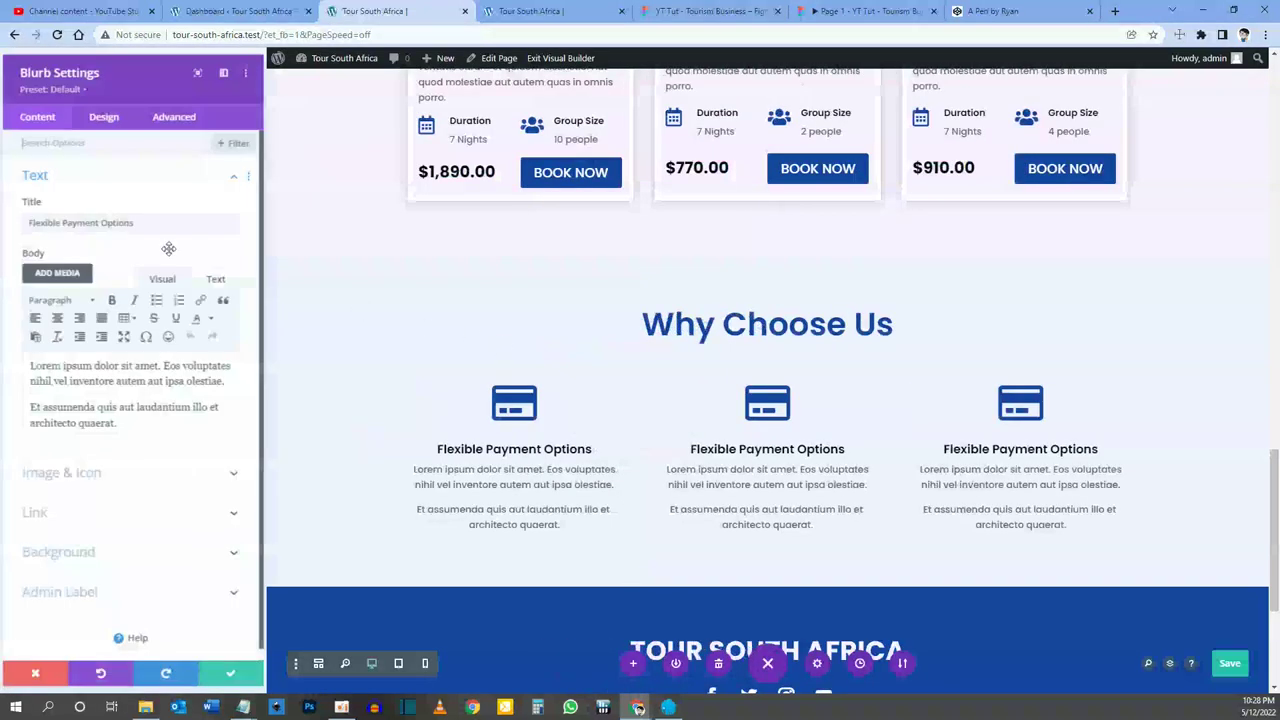
drag(230, 220, 22, 220)
text(Best Price Guaranteed)
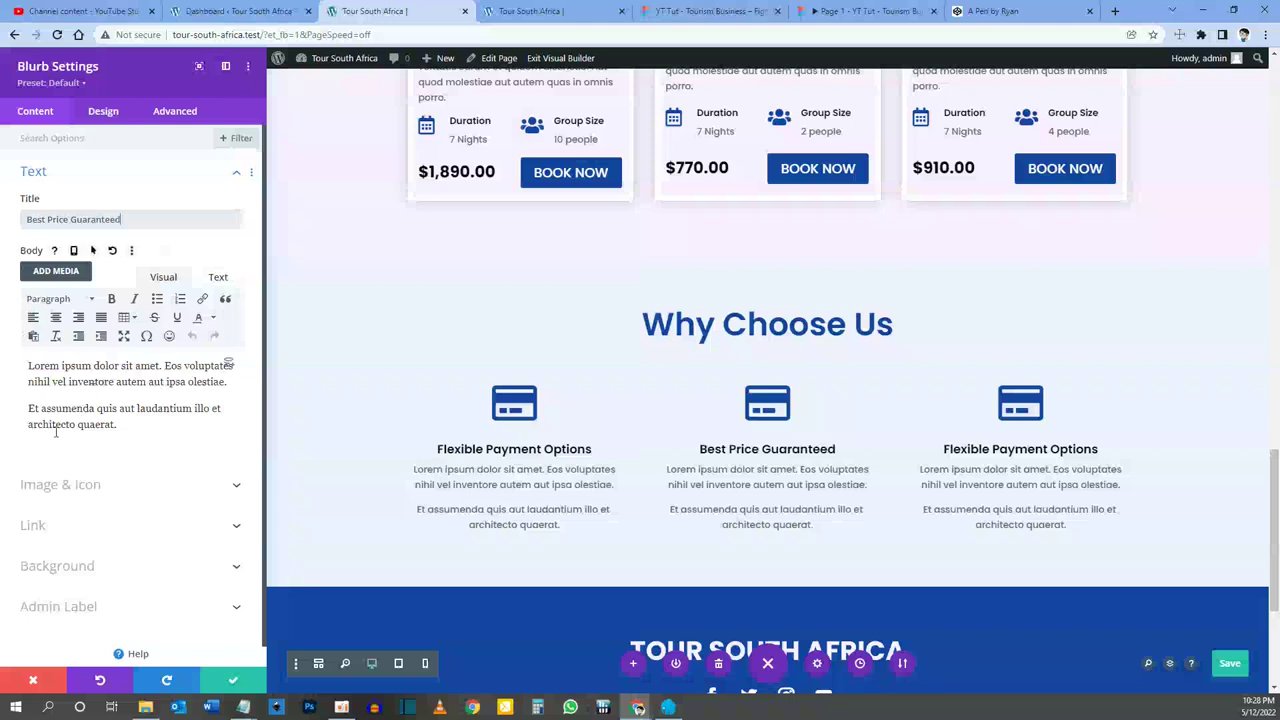
Step: Search the icons for chat, give the middle blurb the speech-bubbles icon with the dollar sign and save its settings
scroll(56, 432, down, 1)
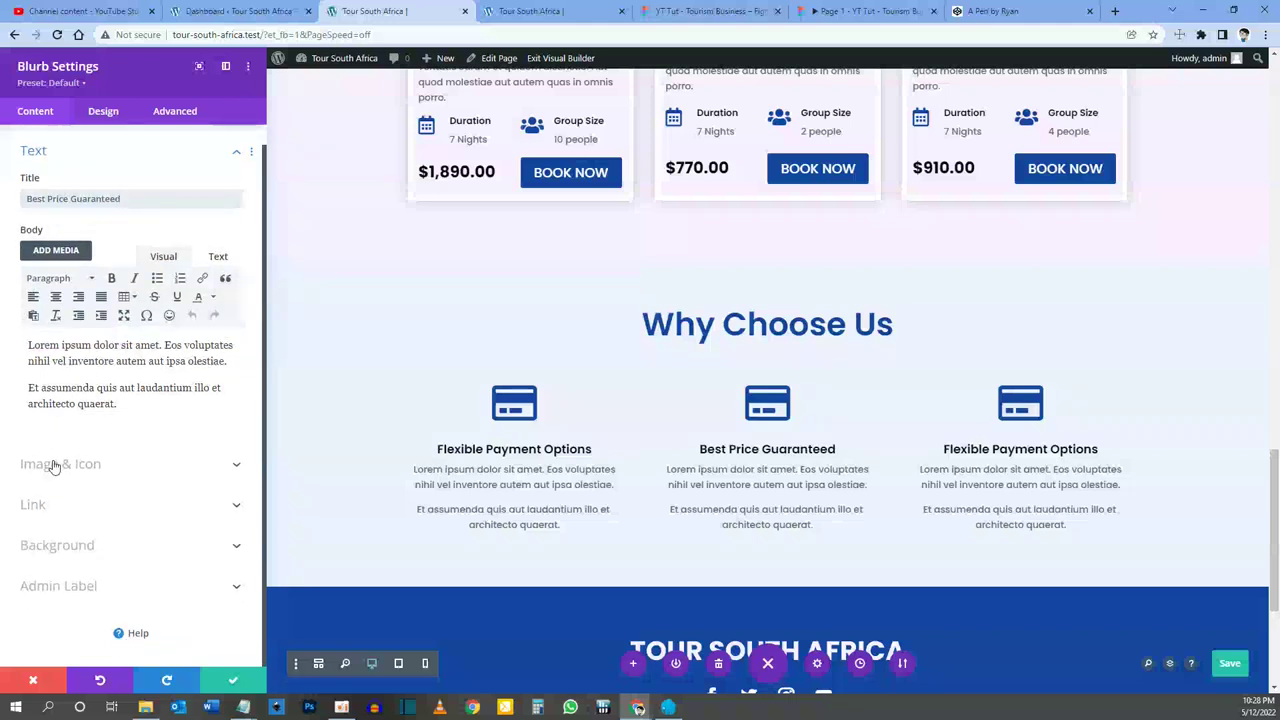
click(56, 466)
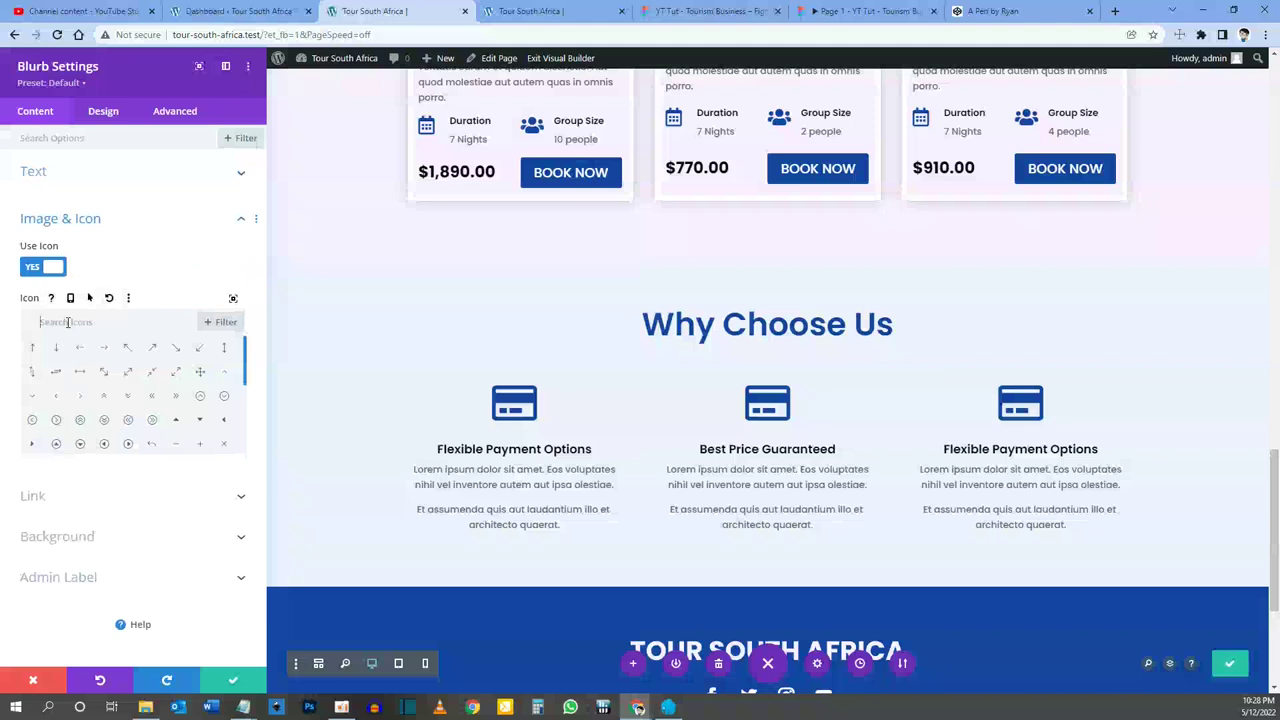
text(chat)
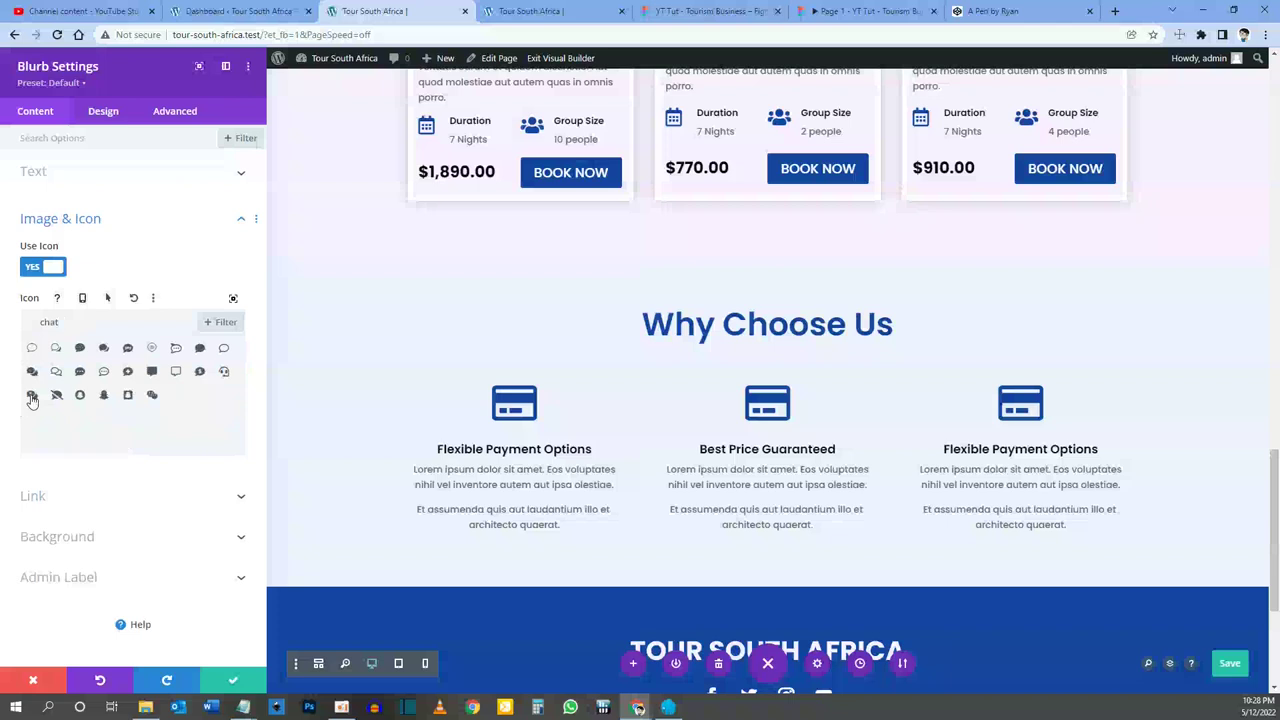
click(32, 396)
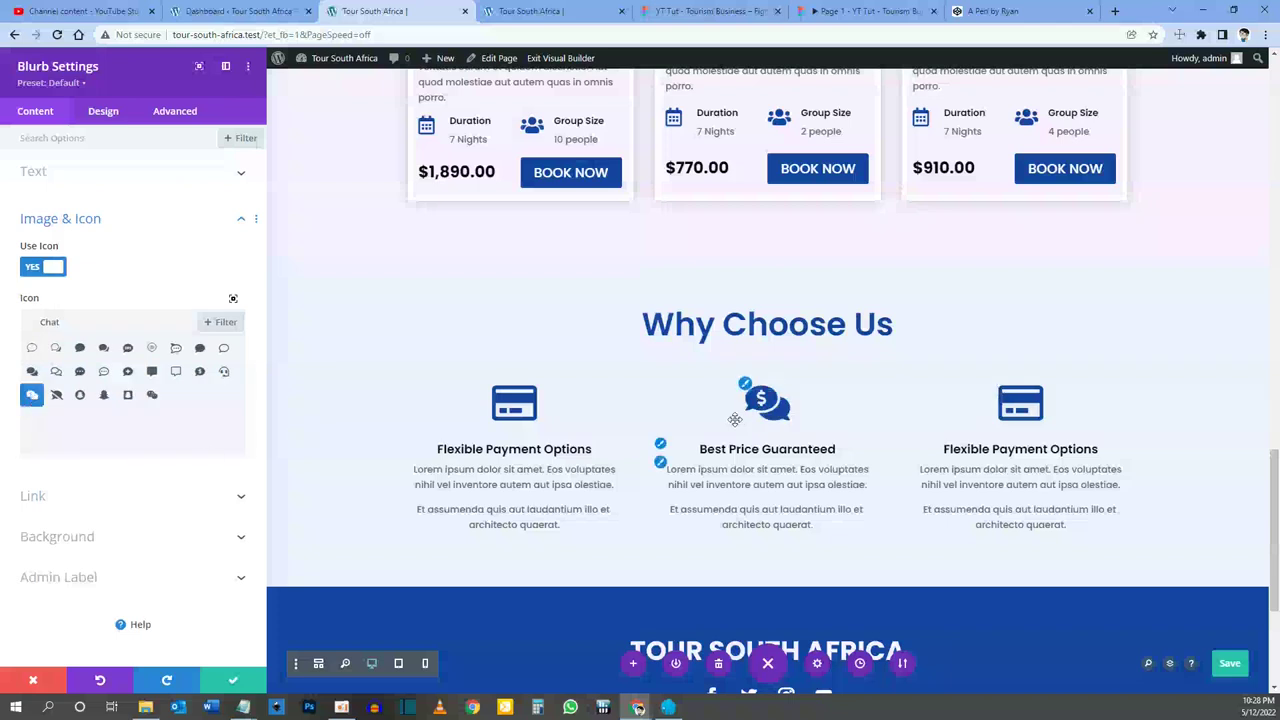
click(236, 680)
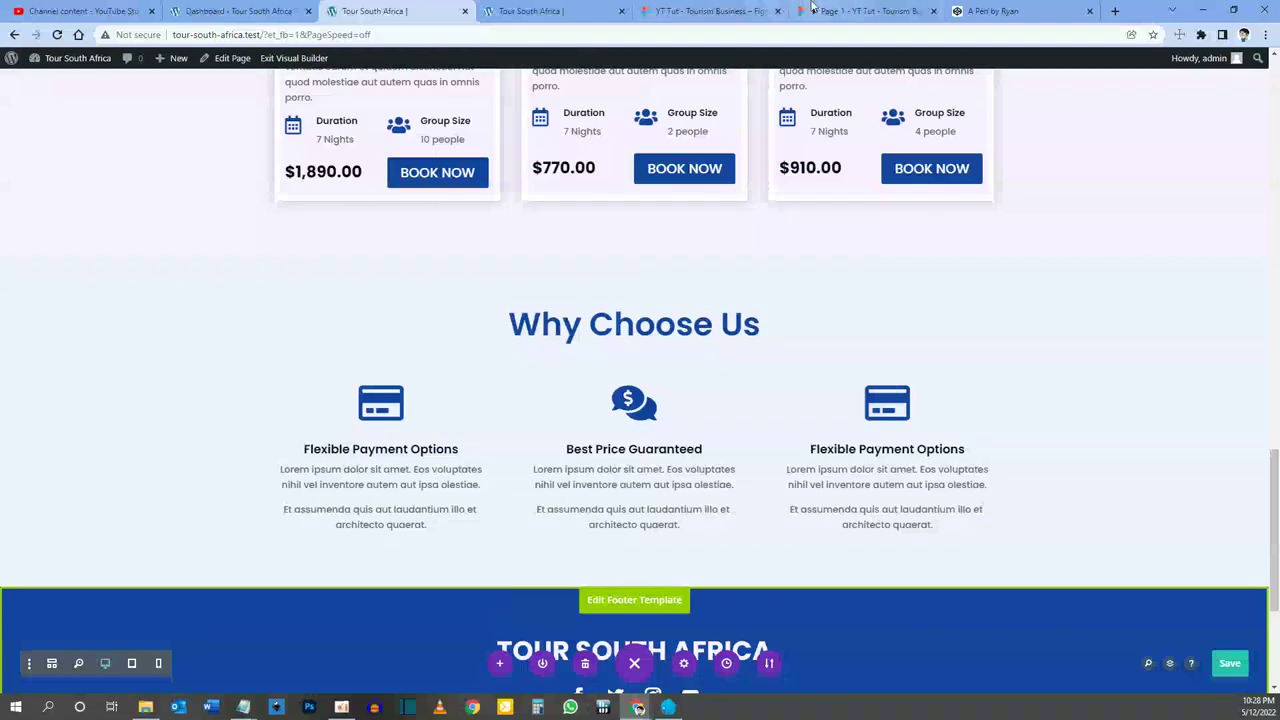
Step: Change the third blurb's title to Licensed Tour Operator, following the Figma prototype
click(825, 11)
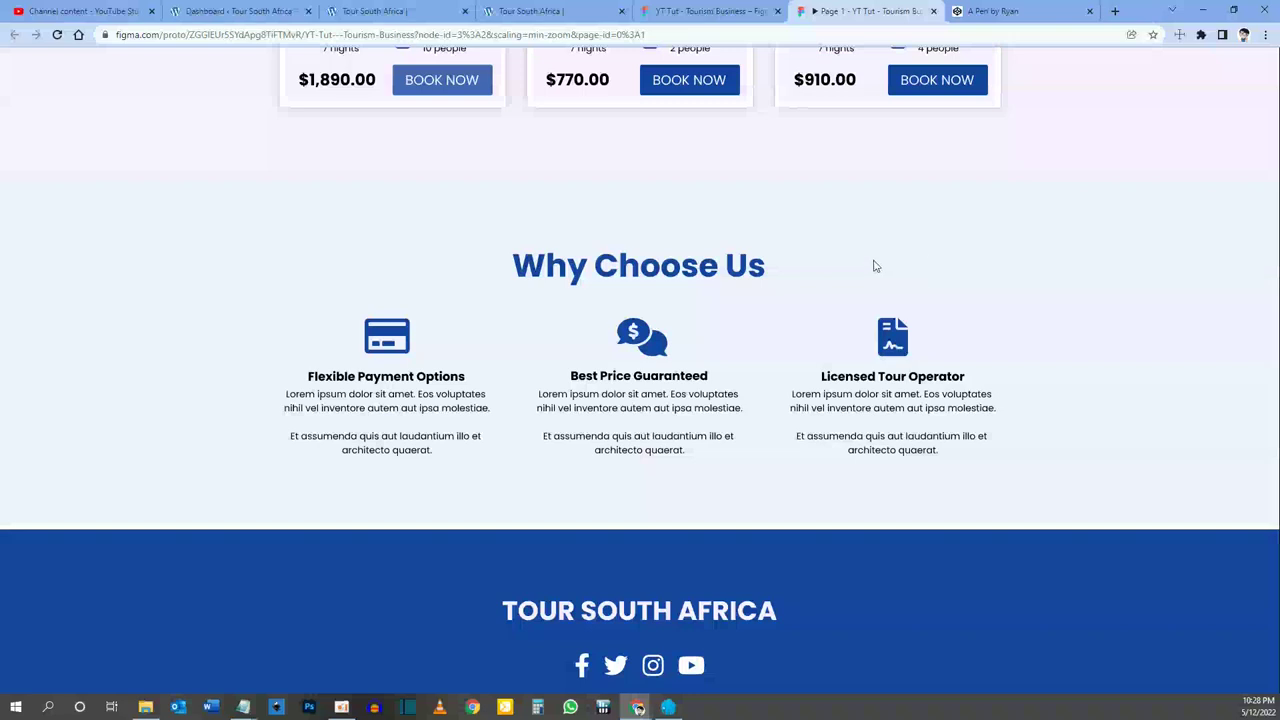
click(372, 12)
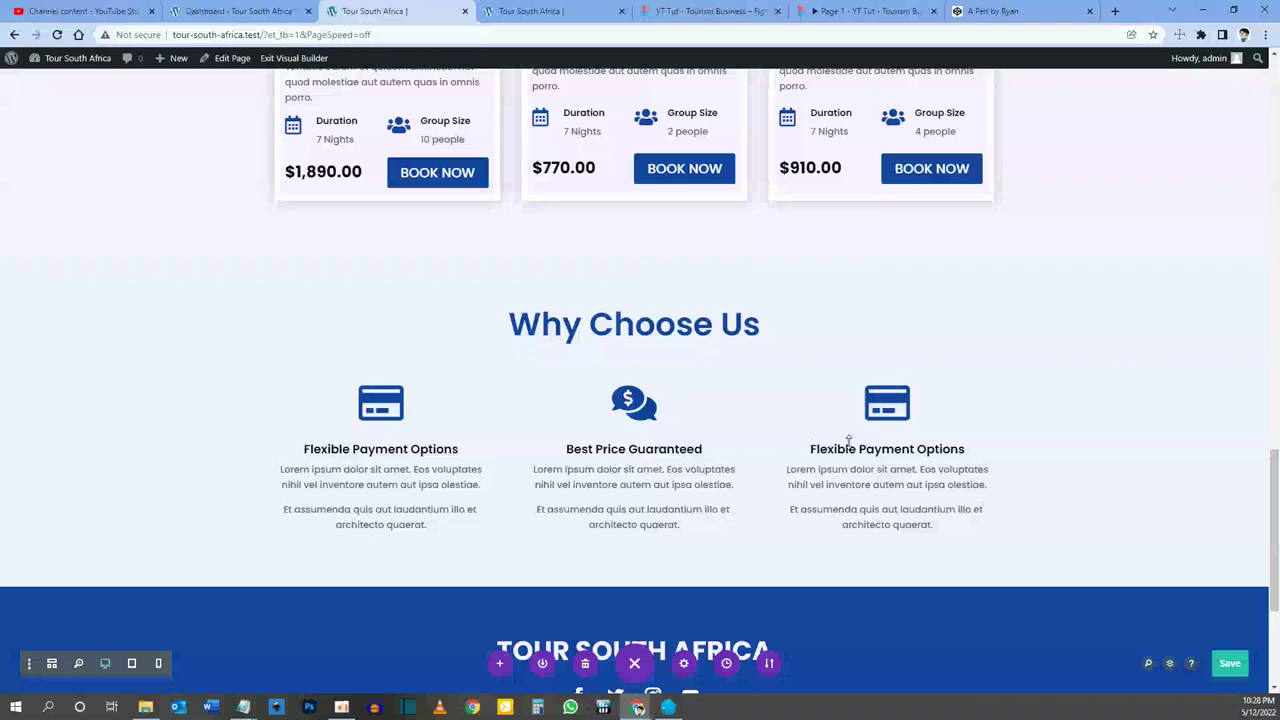
mouse_move(900, 416)
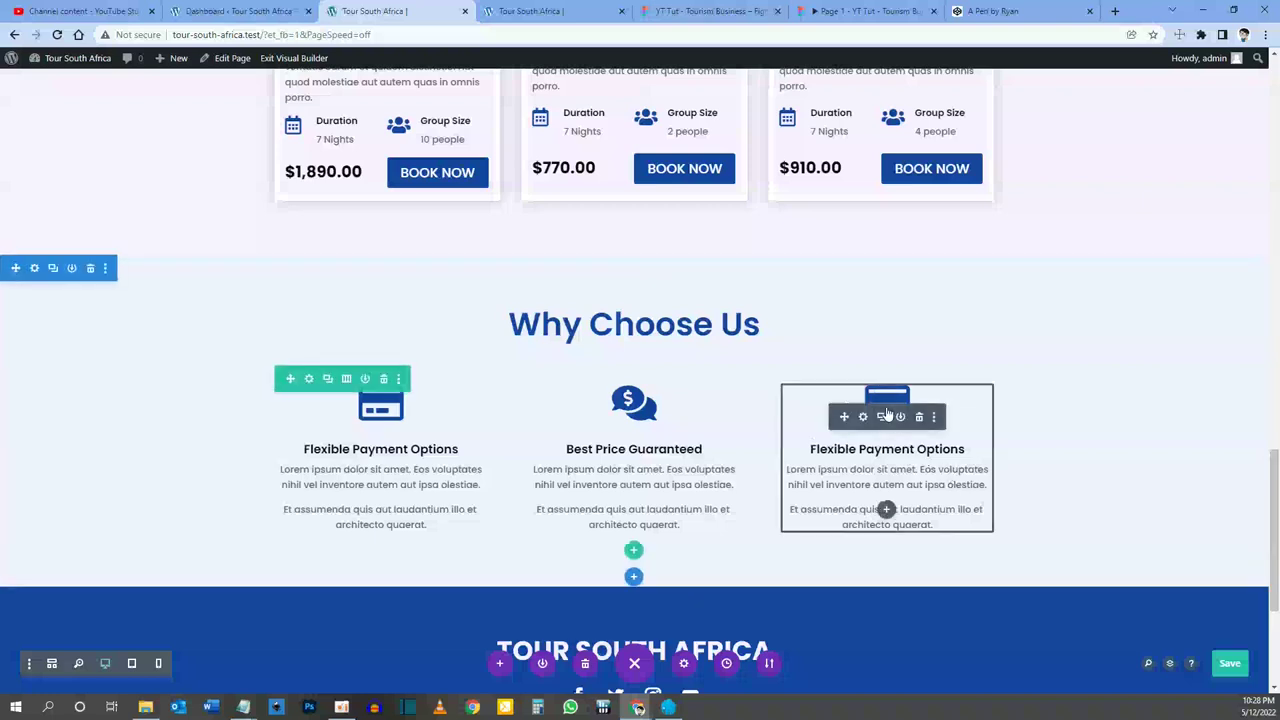
click(864, 417)
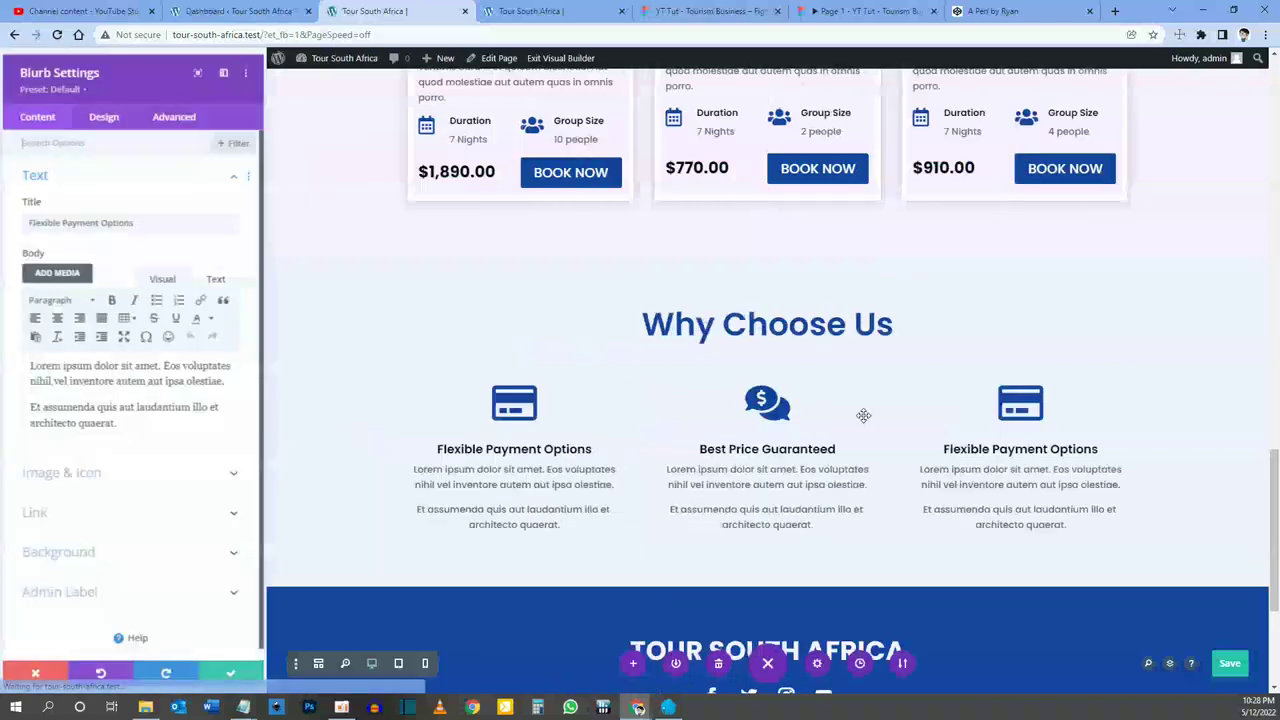
drag(139, 222, 26, 219)
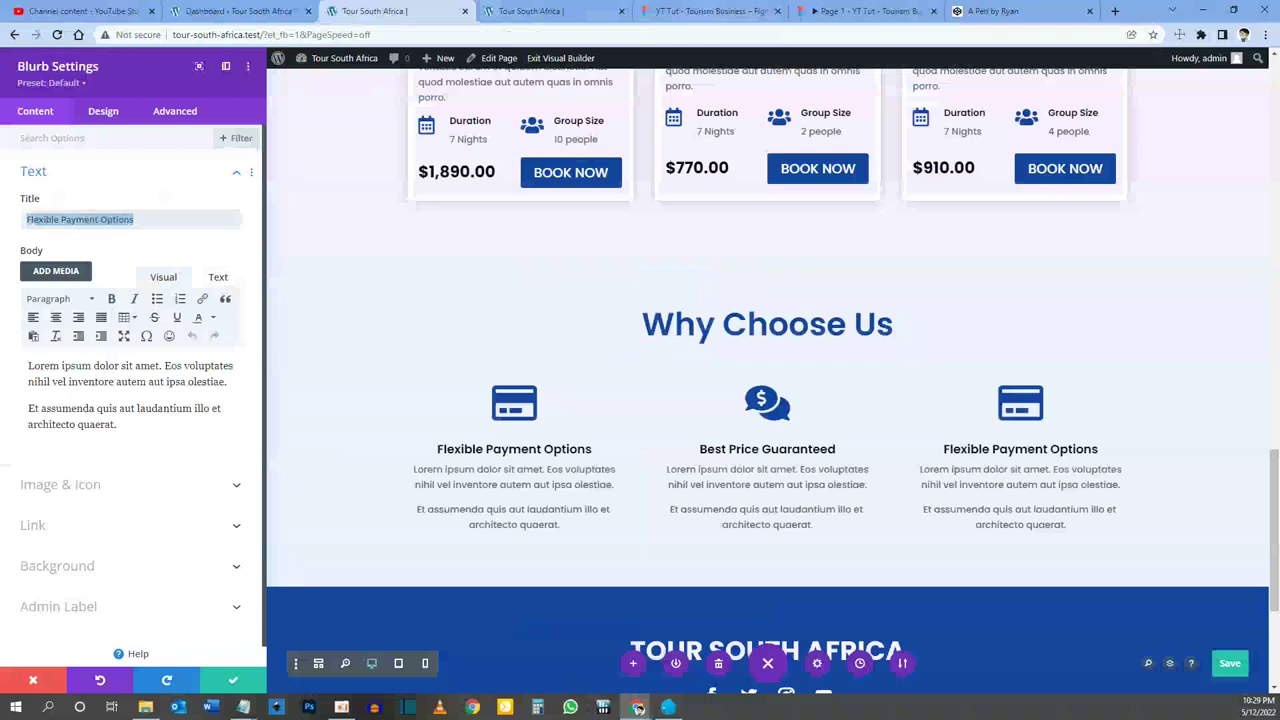
text(Licensed Tour Operator)
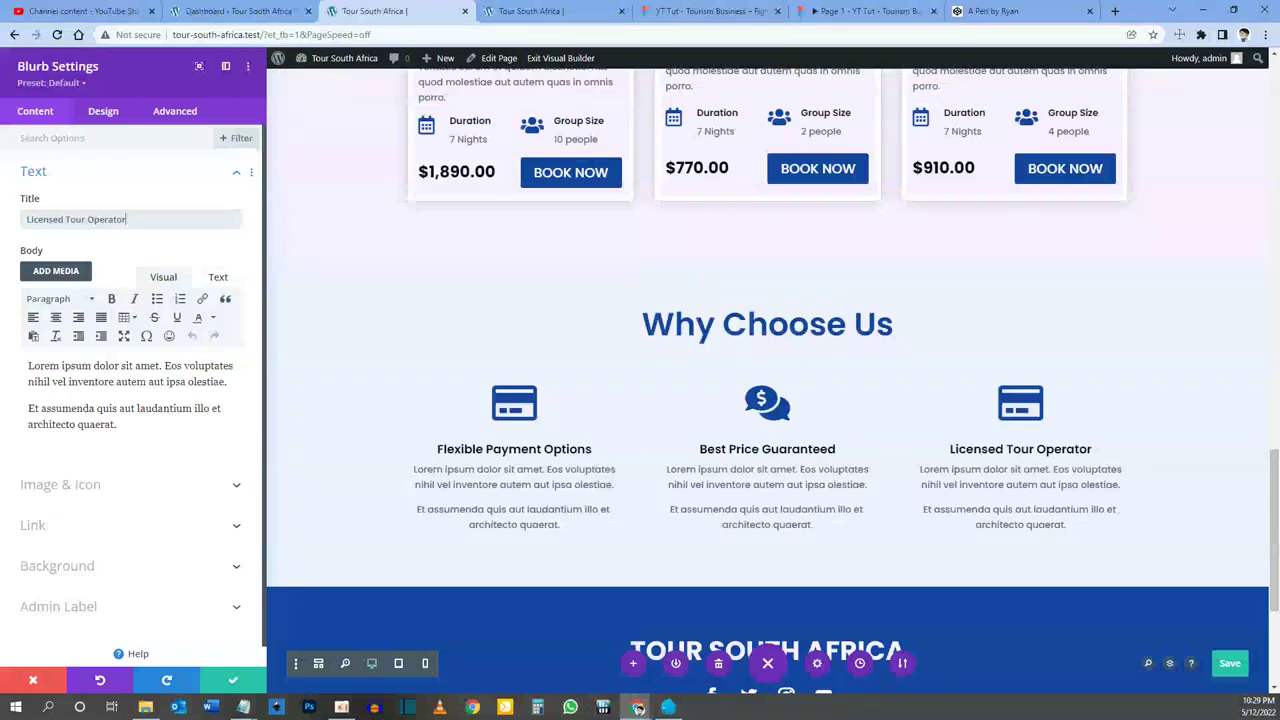
Step: Search the icons for legal, give the third blurb the signed document icon, and save the blurb and the page
scroll(113, 400, down, 1)
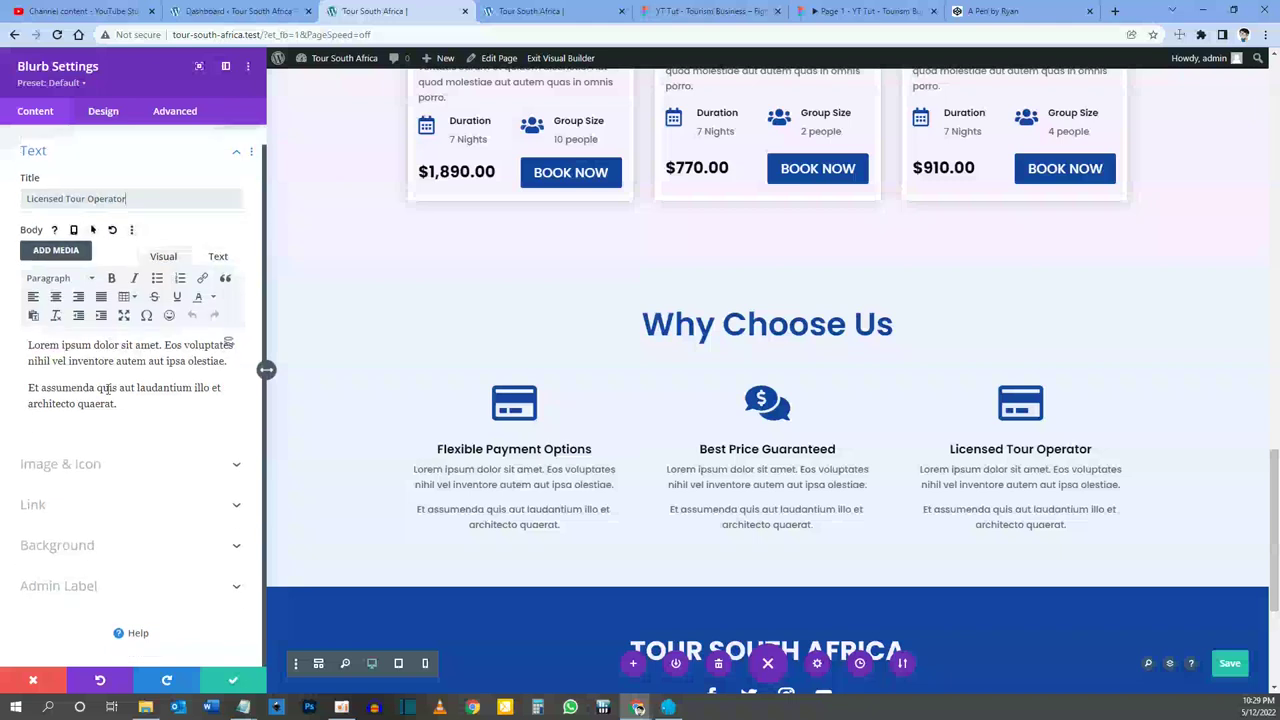
click(60, 464)
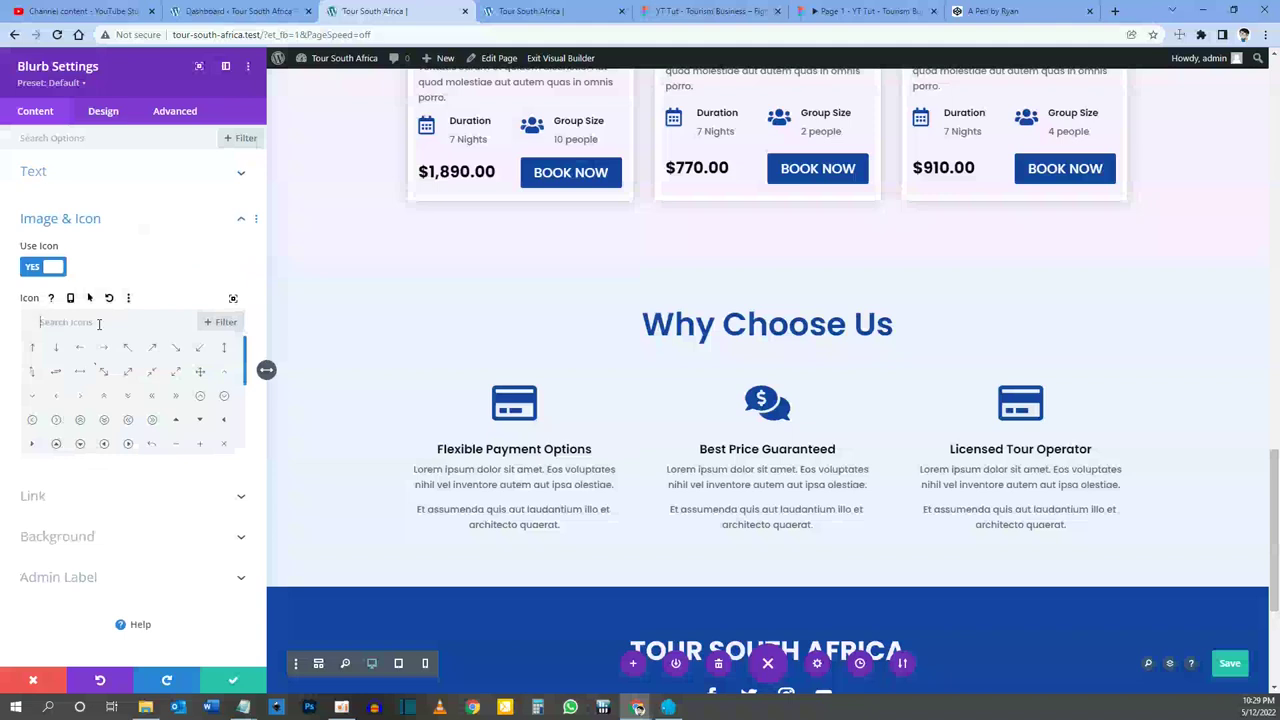
text(legal)
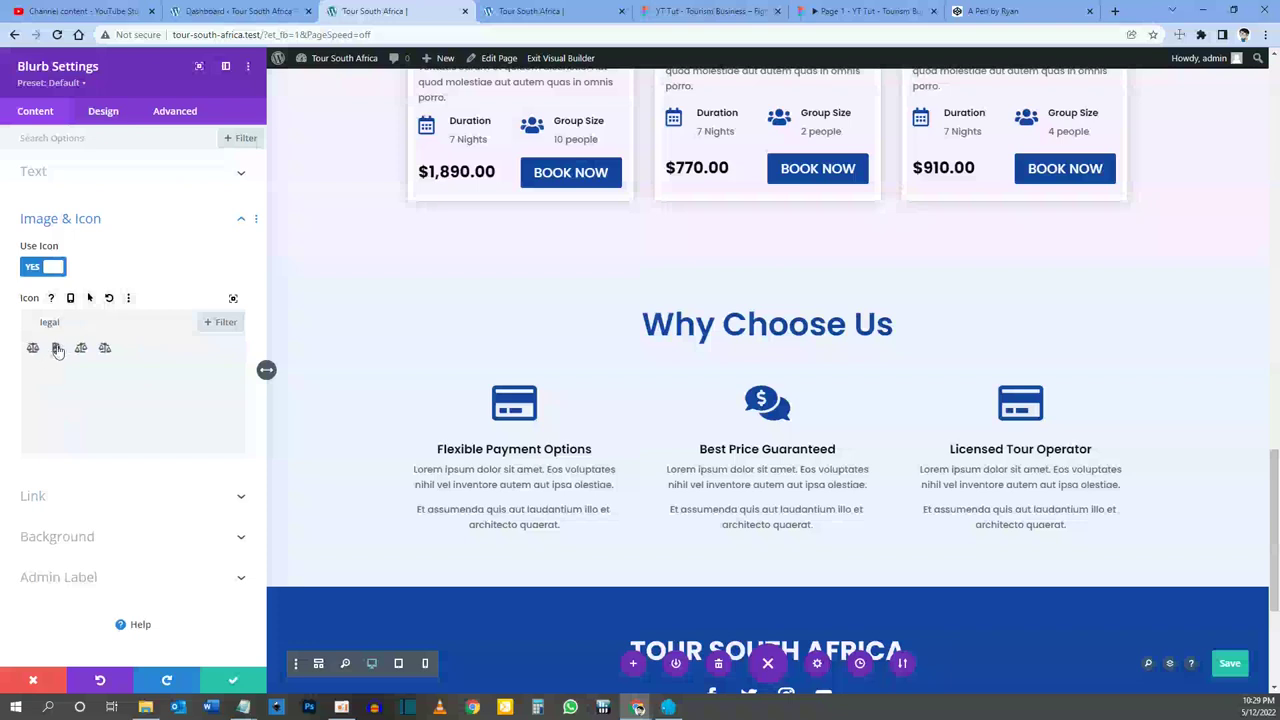
click(56, 349)
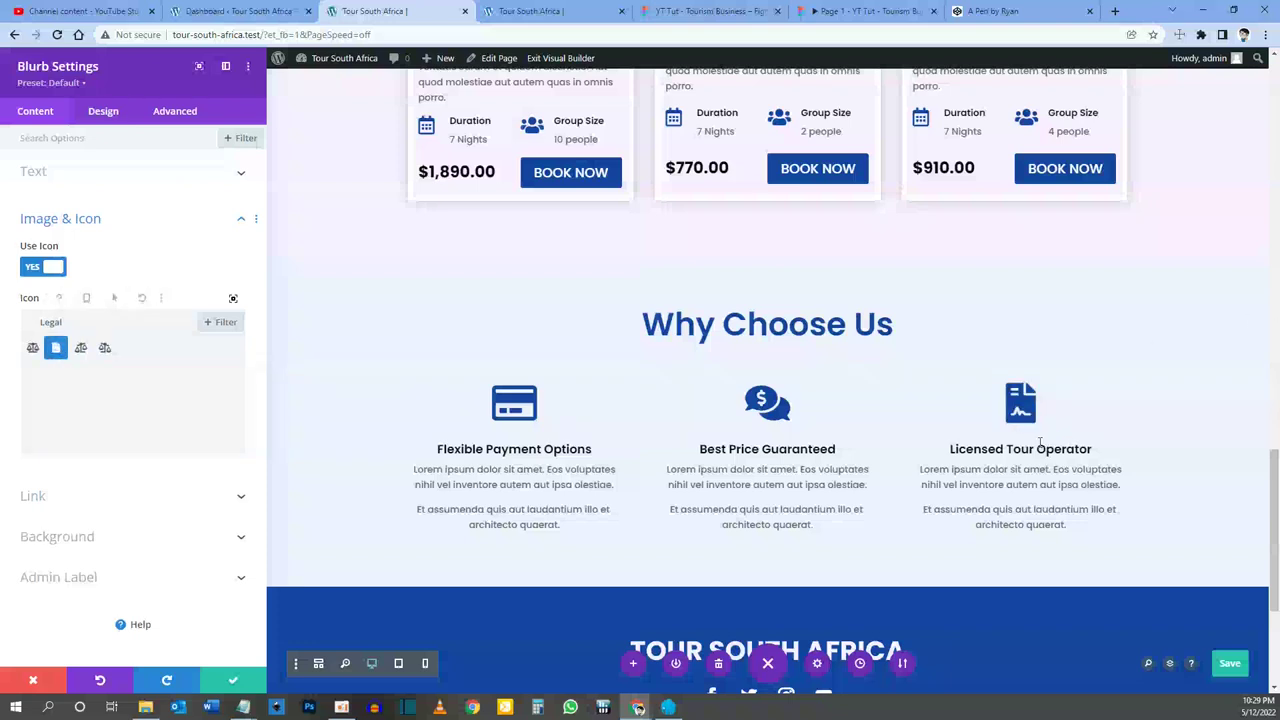
key(ctrl+s)
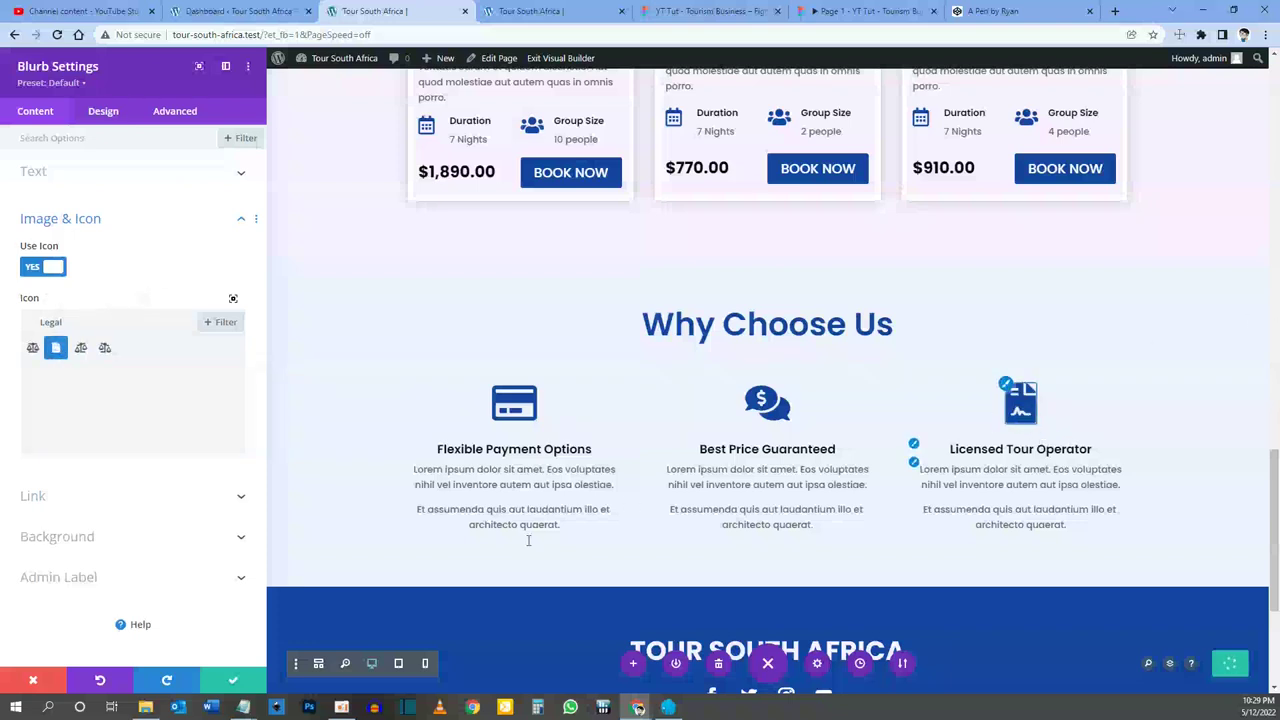
click(233, 682)
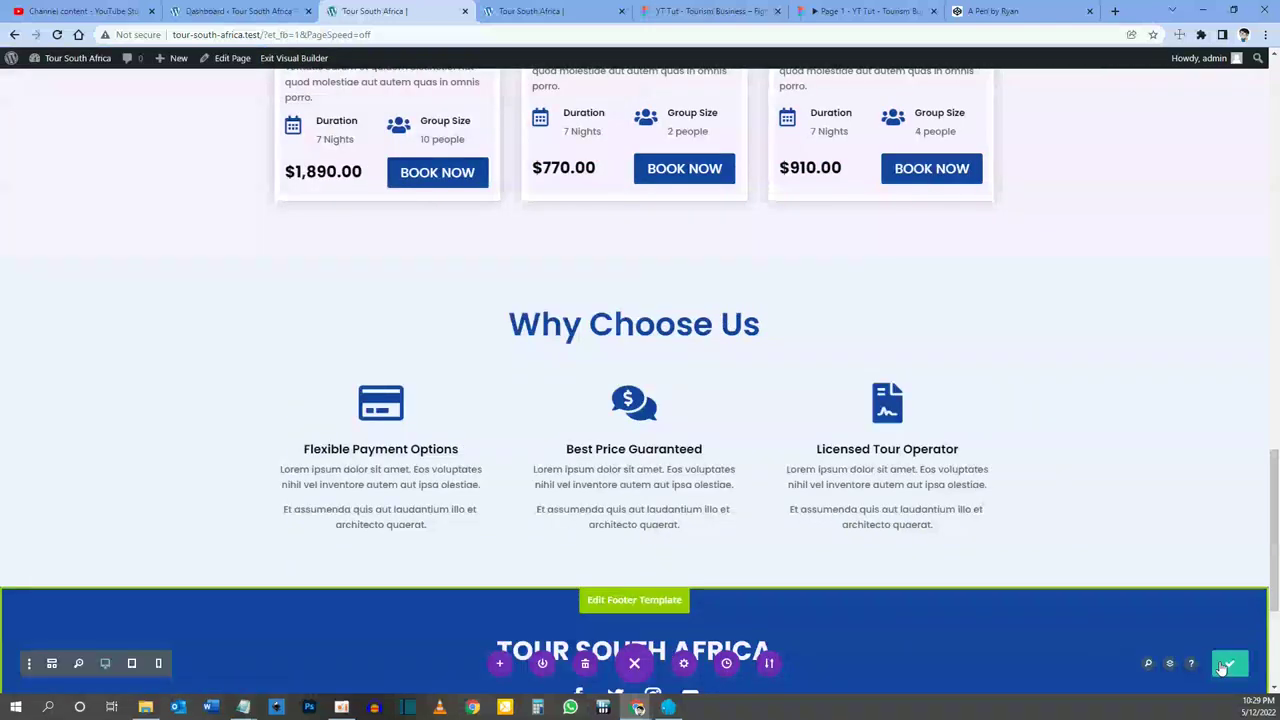
click(1220, 665)
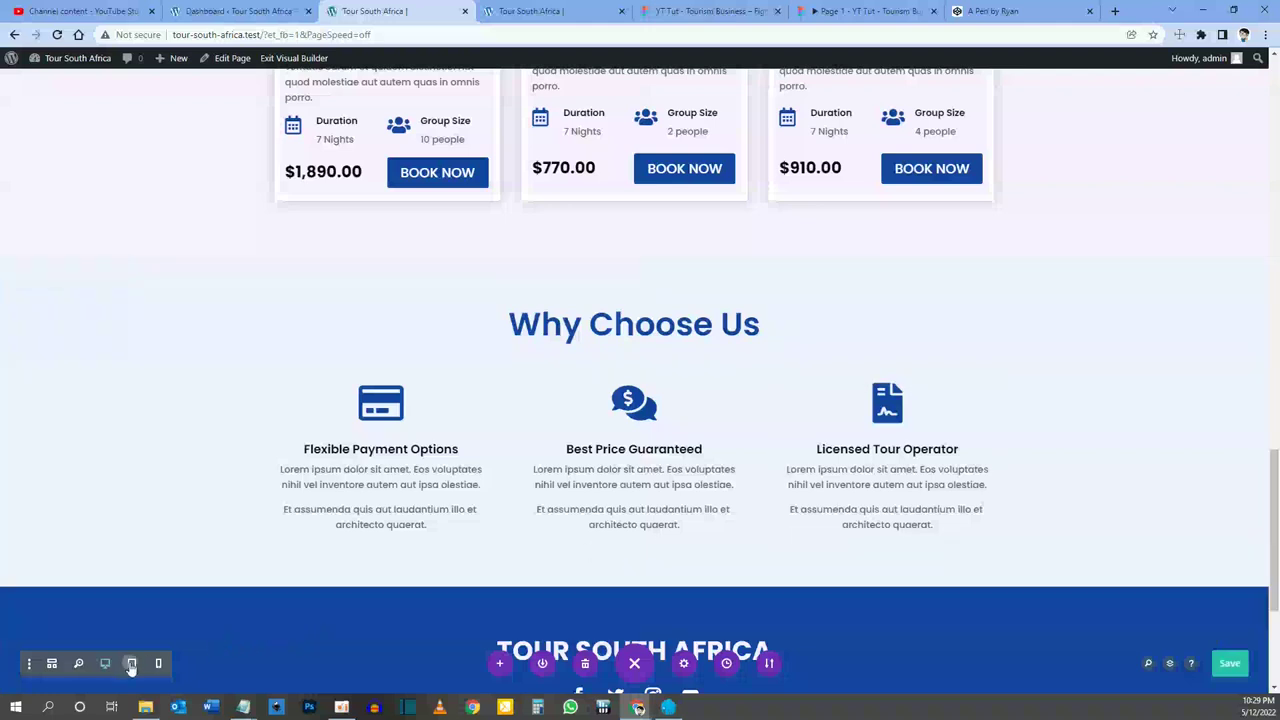
Step: Preview the Why Choose Us section in tablet and phone views, then return the builder to desktop view
click(131, 664)
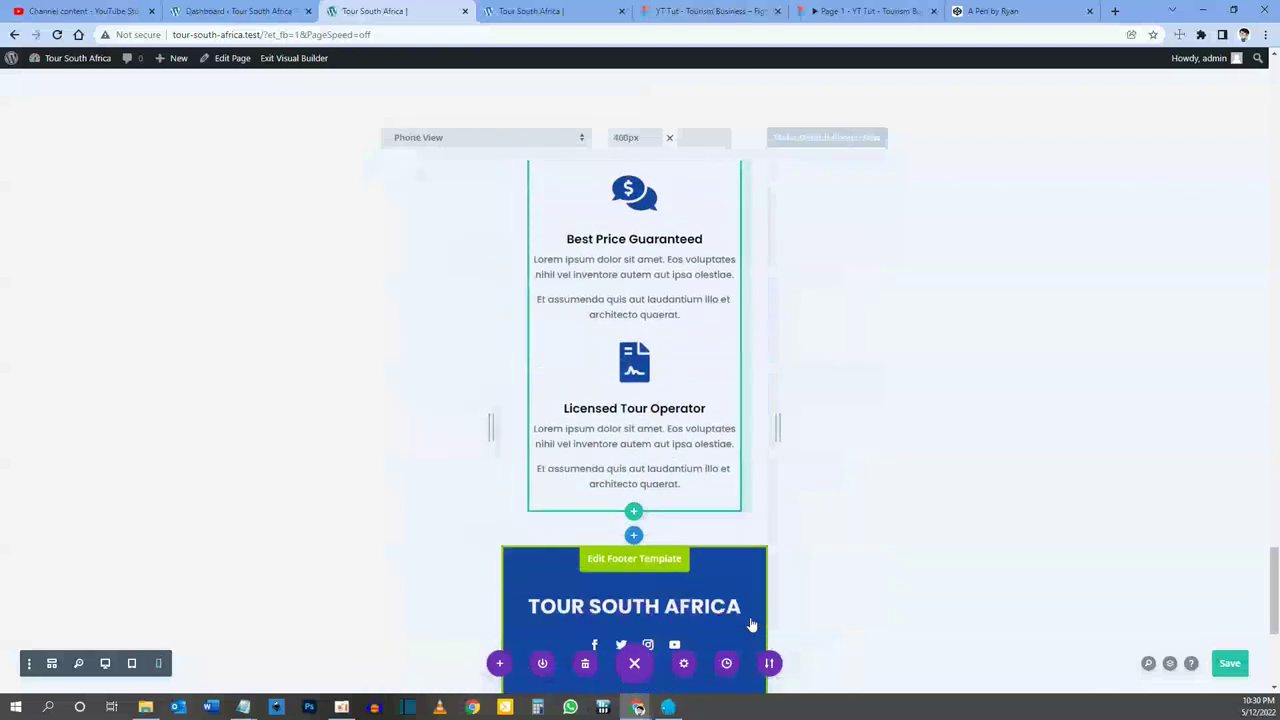
scroll(750, 620, down, 5)
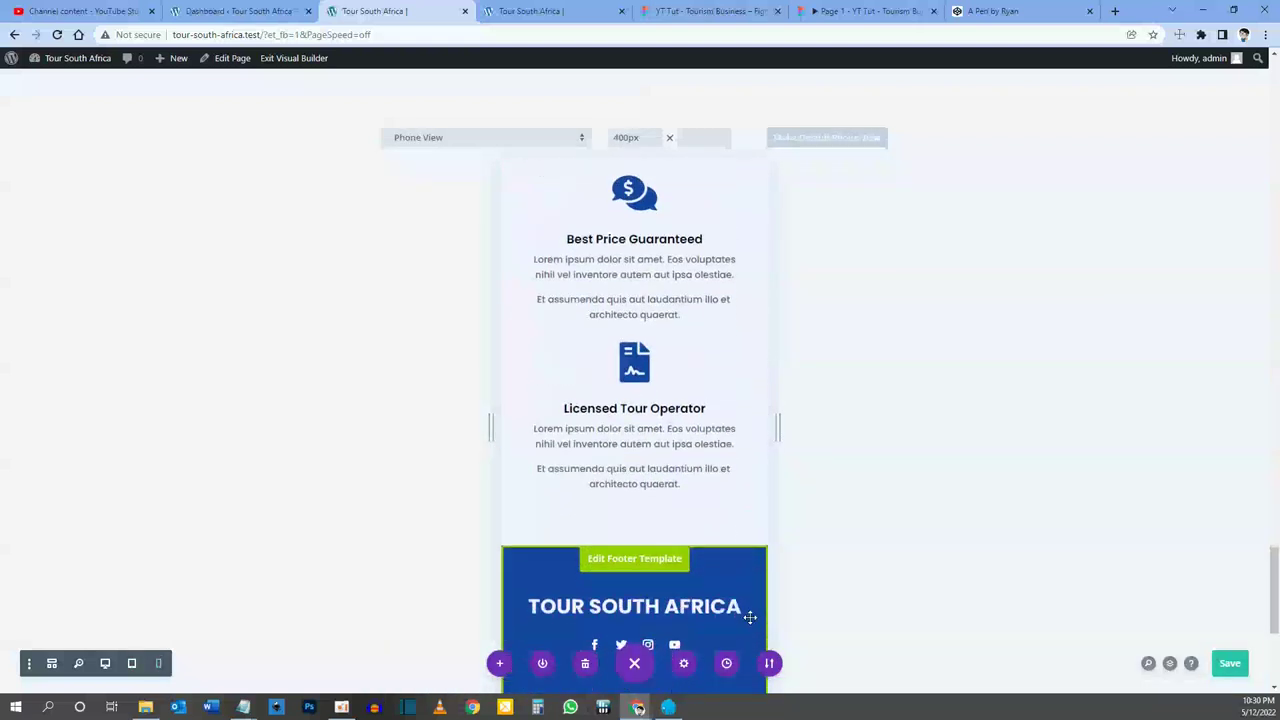
click(105, 663)
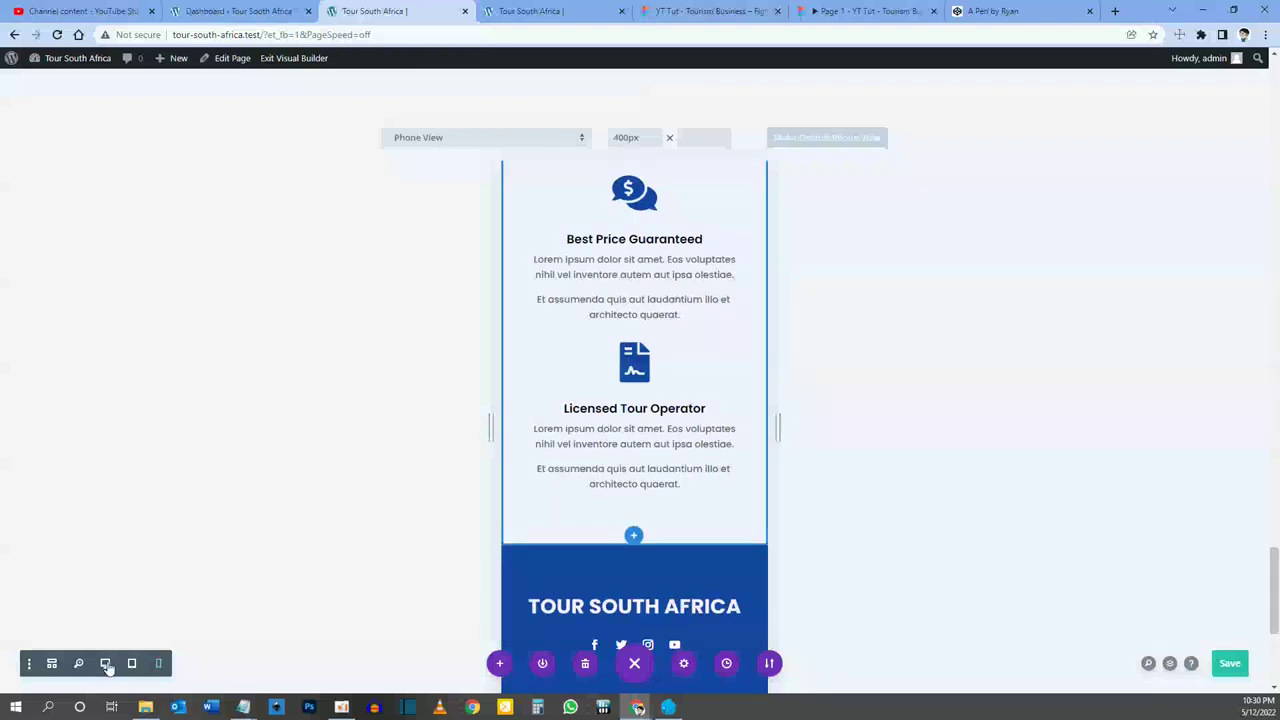
Step: Reload the live homepage and check the Why Choose Us section with its three icon blurbs
click(545, 11)
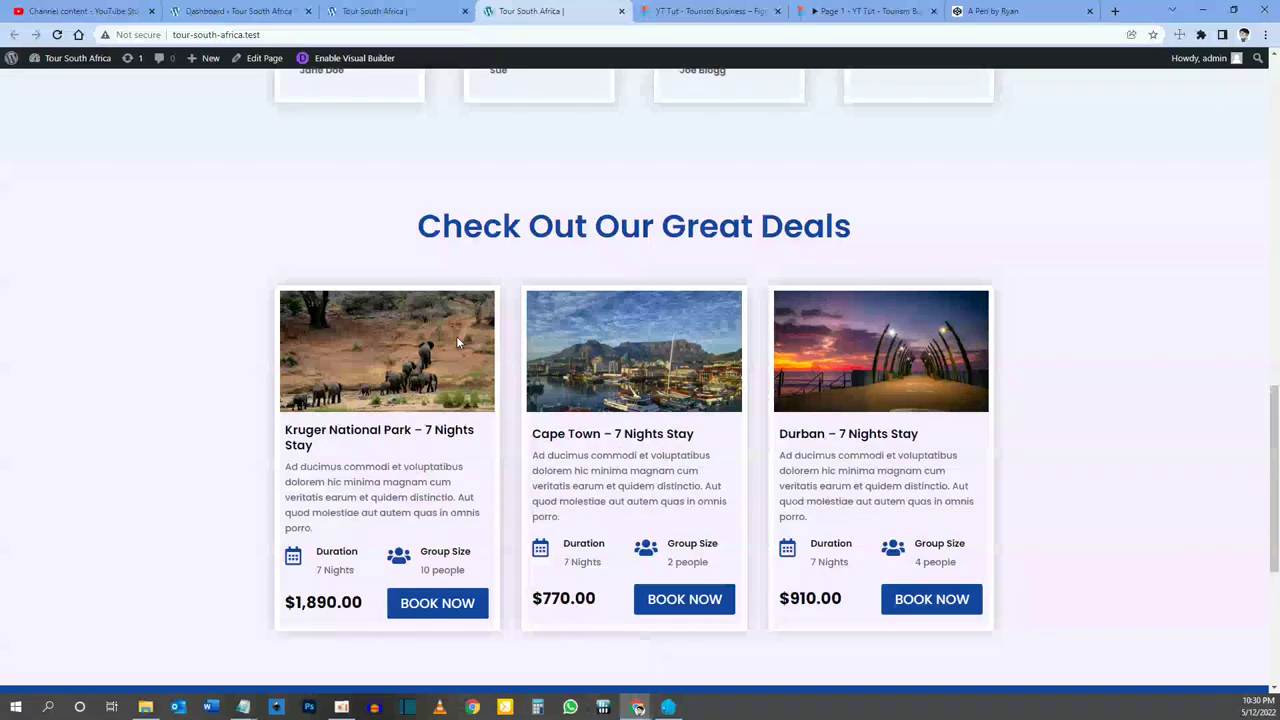
key(F5)
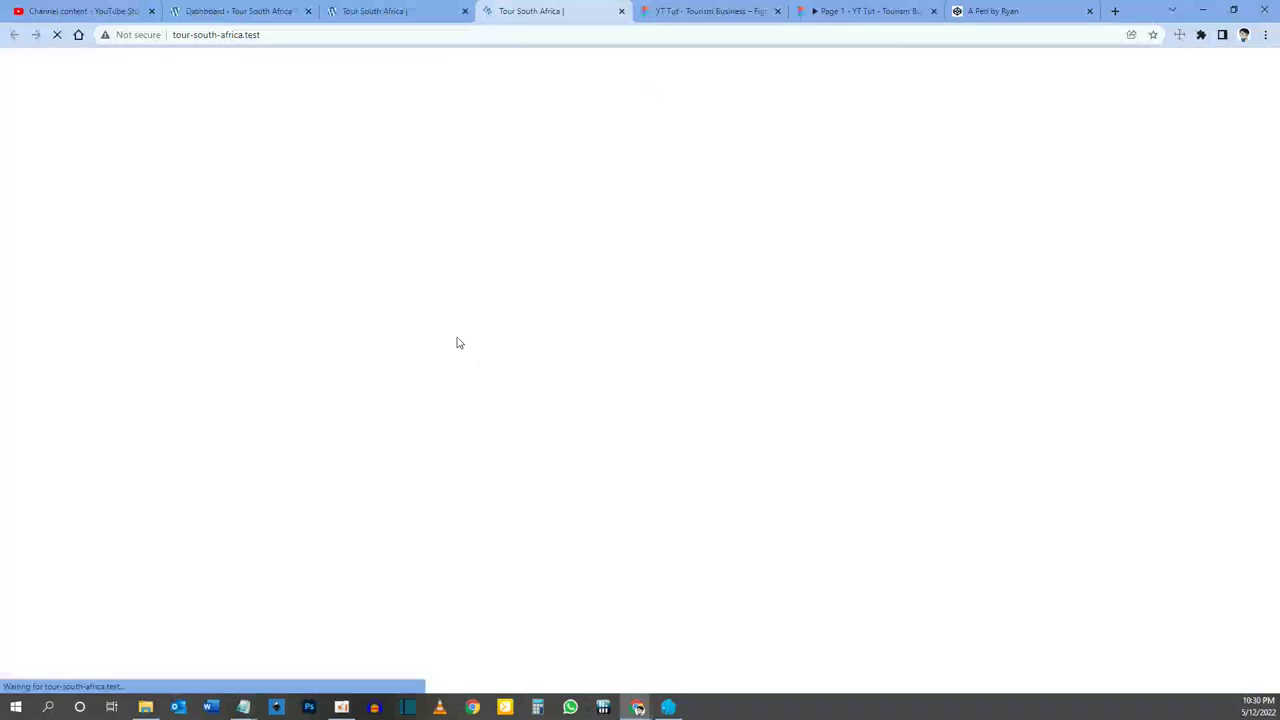
scroll(565, 452, down, 5)
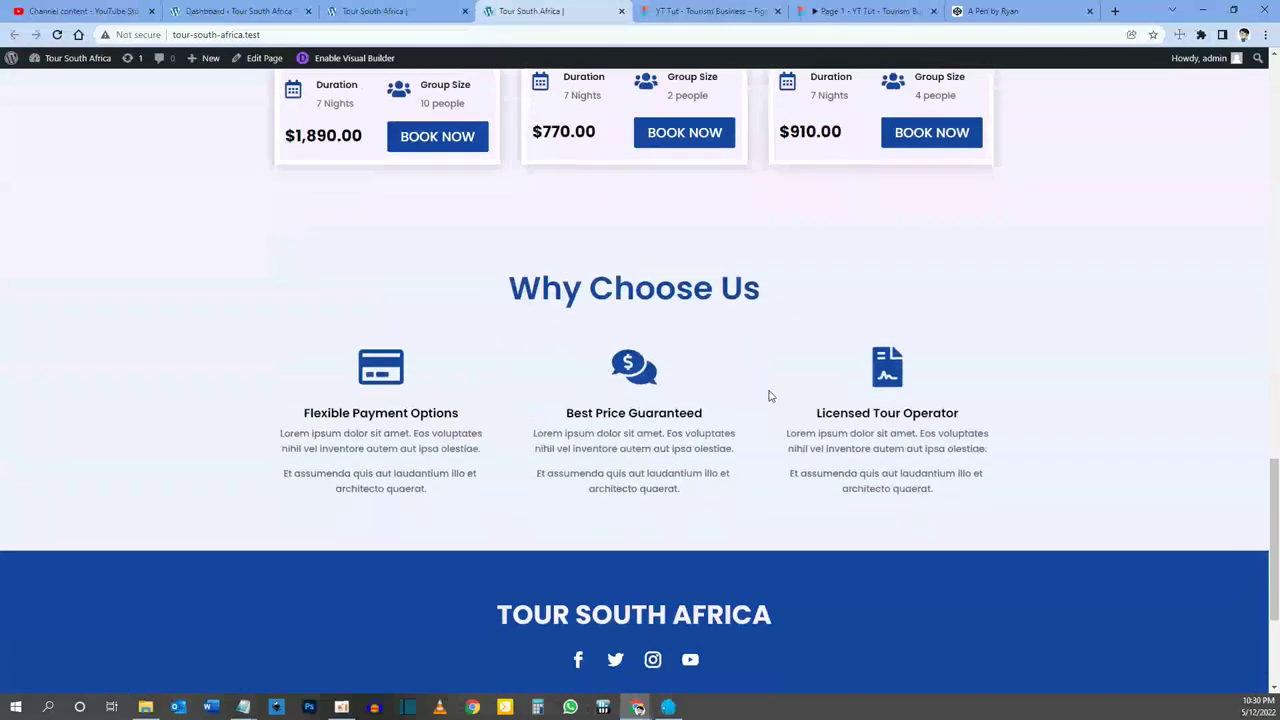
scroll(520, 410, down, 1)
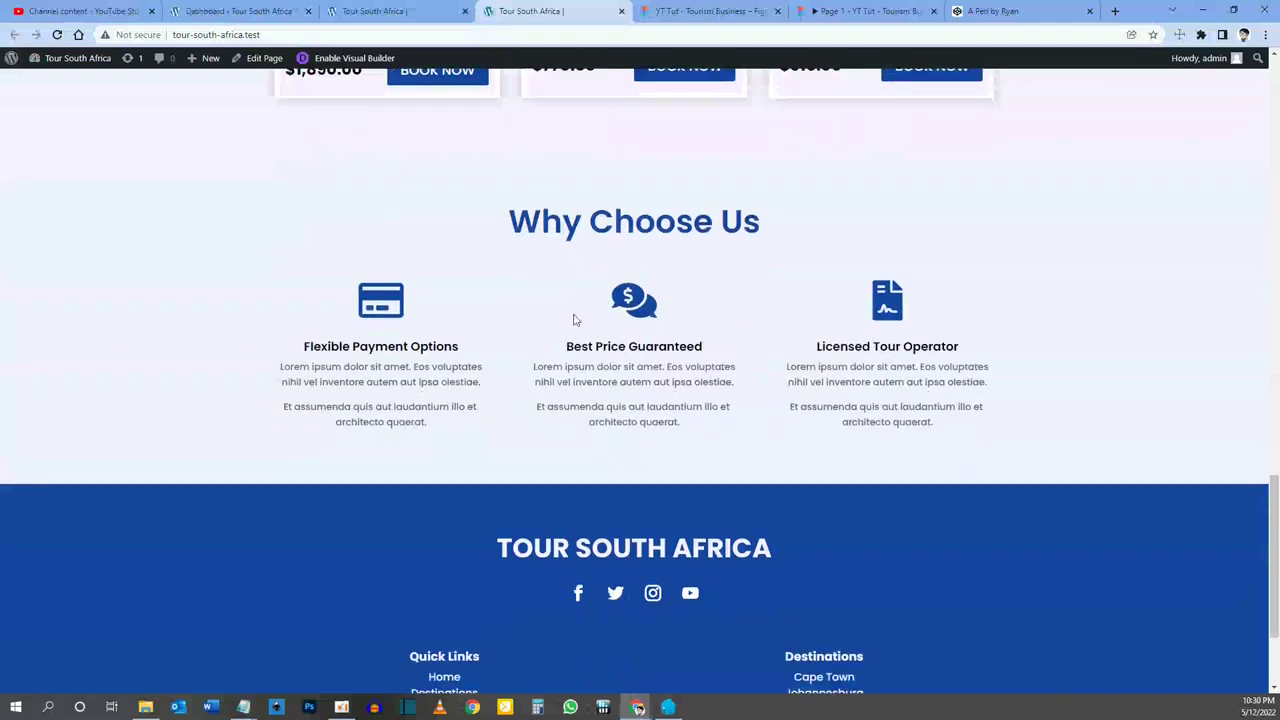
Step: Review the finished live homepage from the header and hero through the testimonials, deals and Why Choose Us sections to the footer
scroll(496, 353, up, 15)
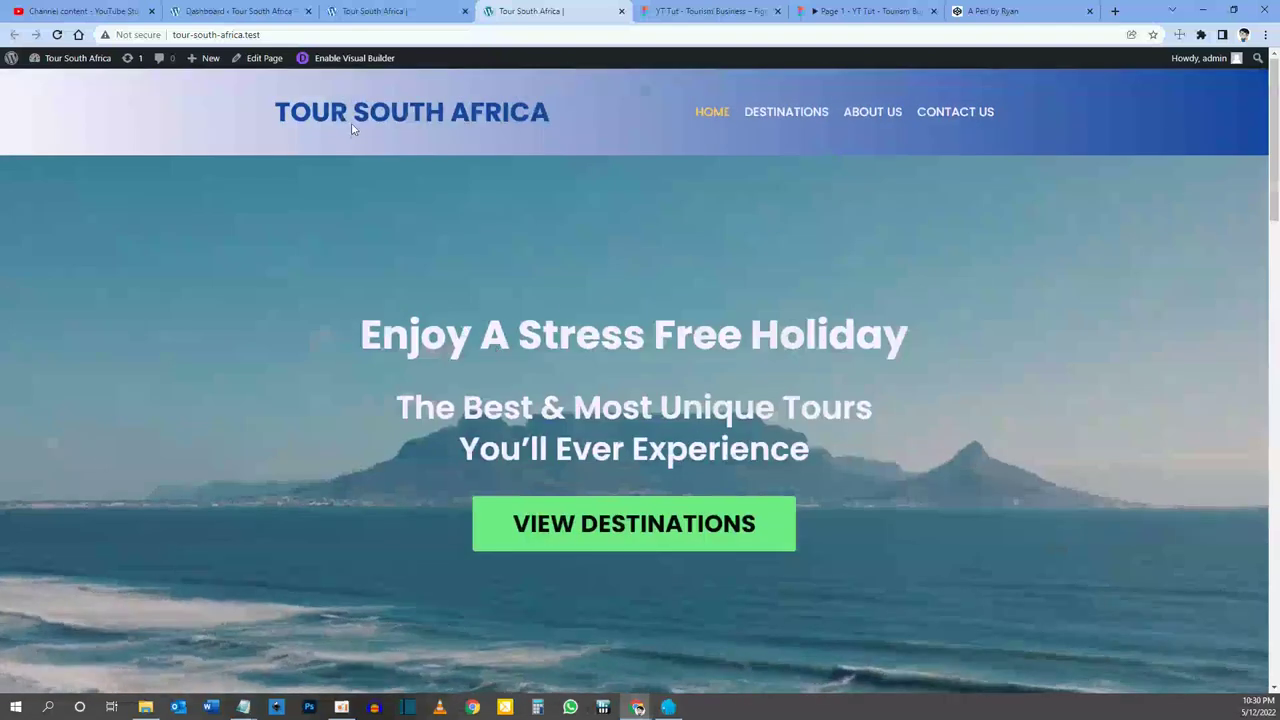
scroll(345, 142, down, 1)
scroll(345, 142, down, 3)
scroll(345, 142, up, 5)
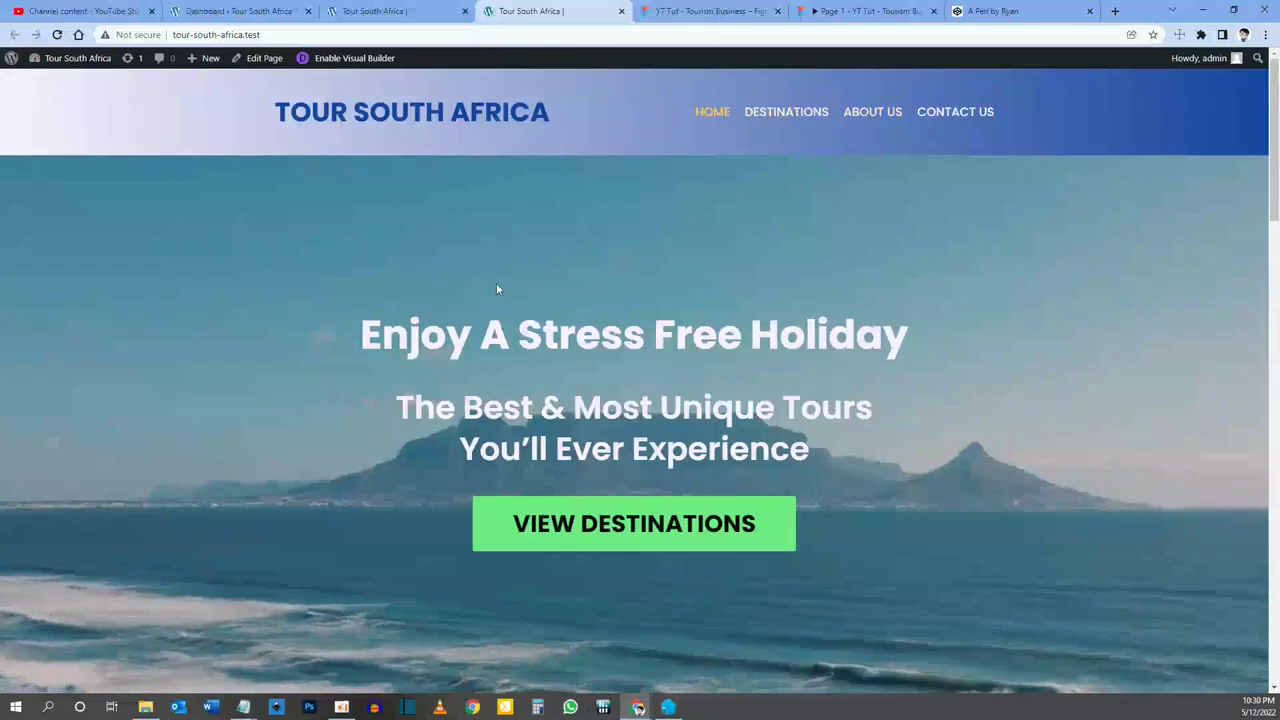
scroll(651, 423, down, 5)
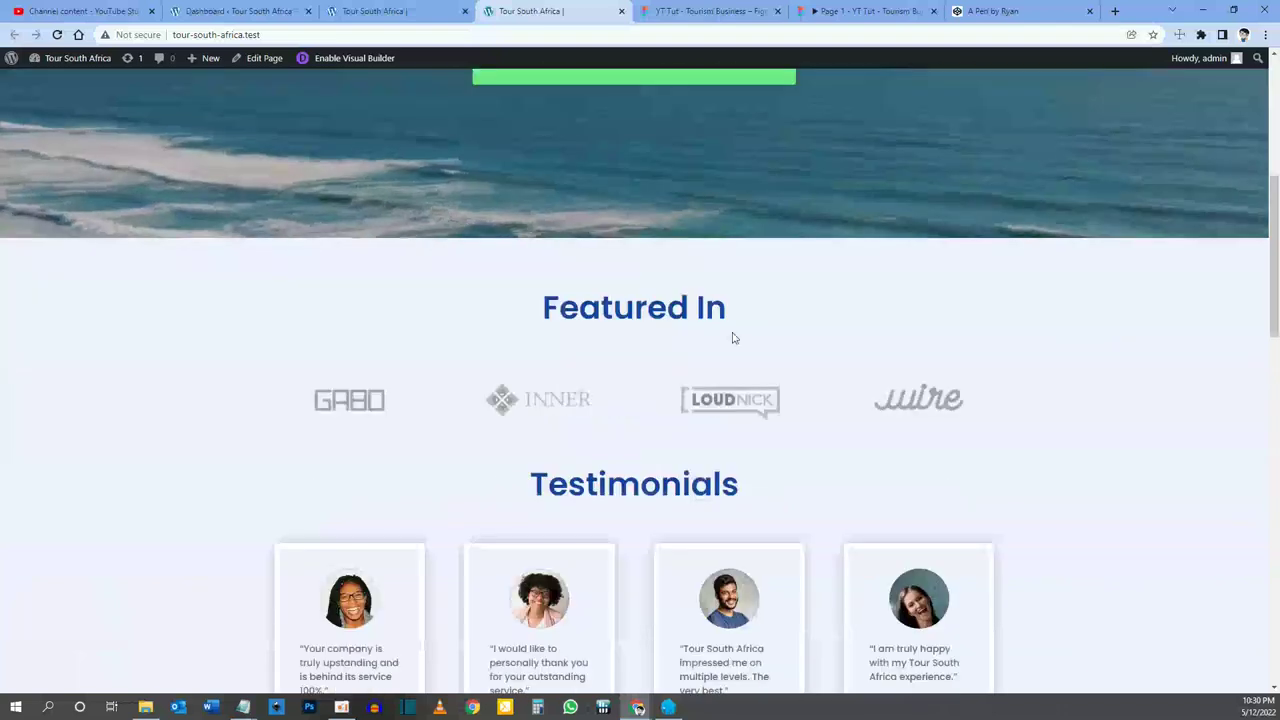
scroll(714, 409, down, 5)
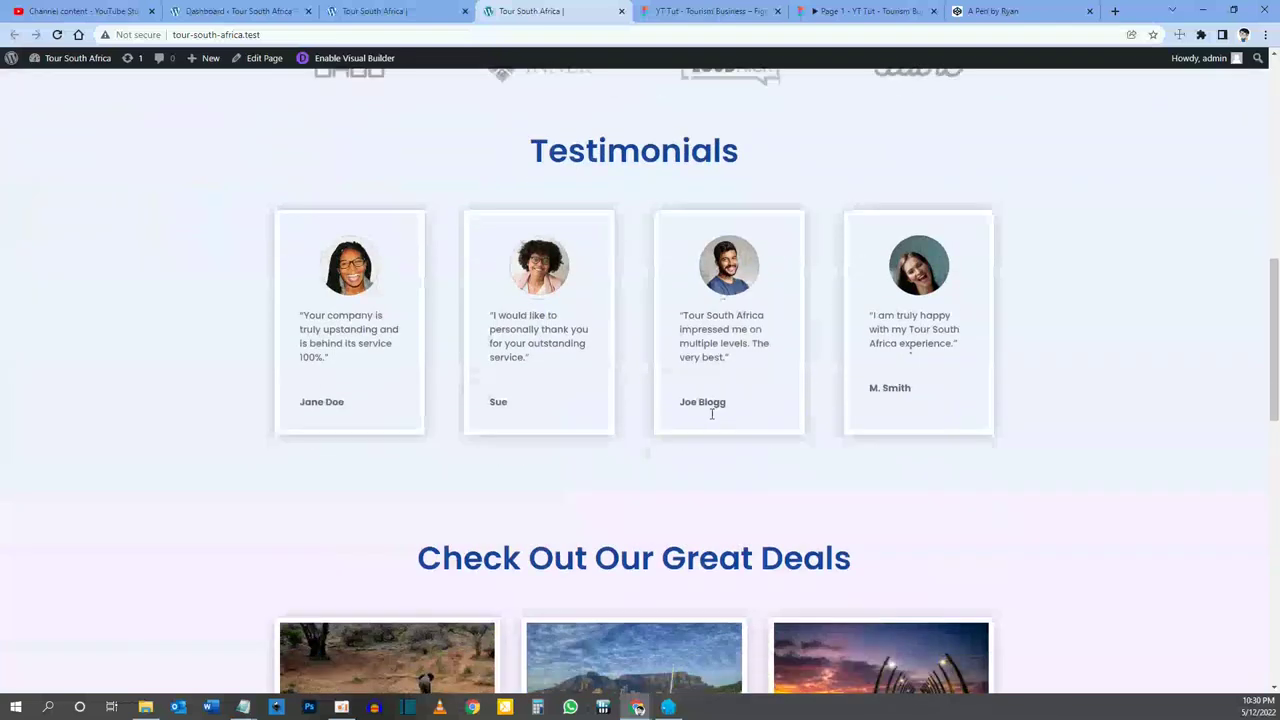
scroll(760, 450, down, 5)
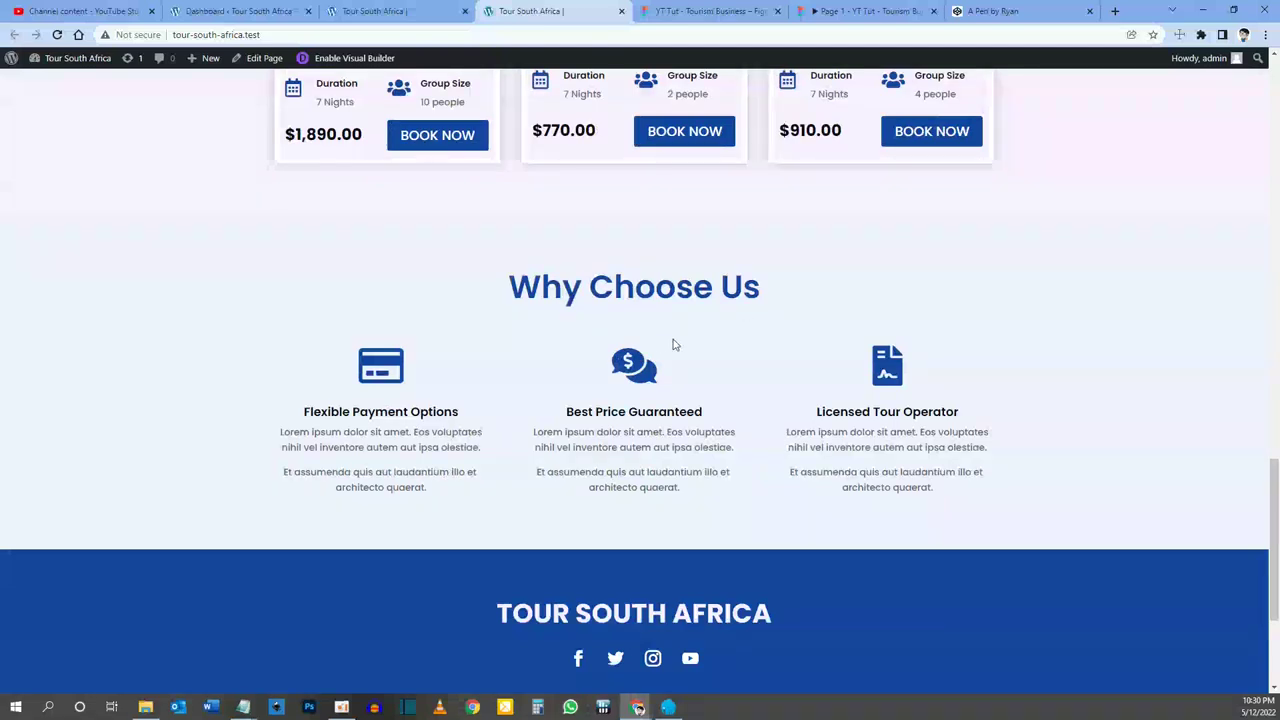
scroll(673, 343, down, 3)
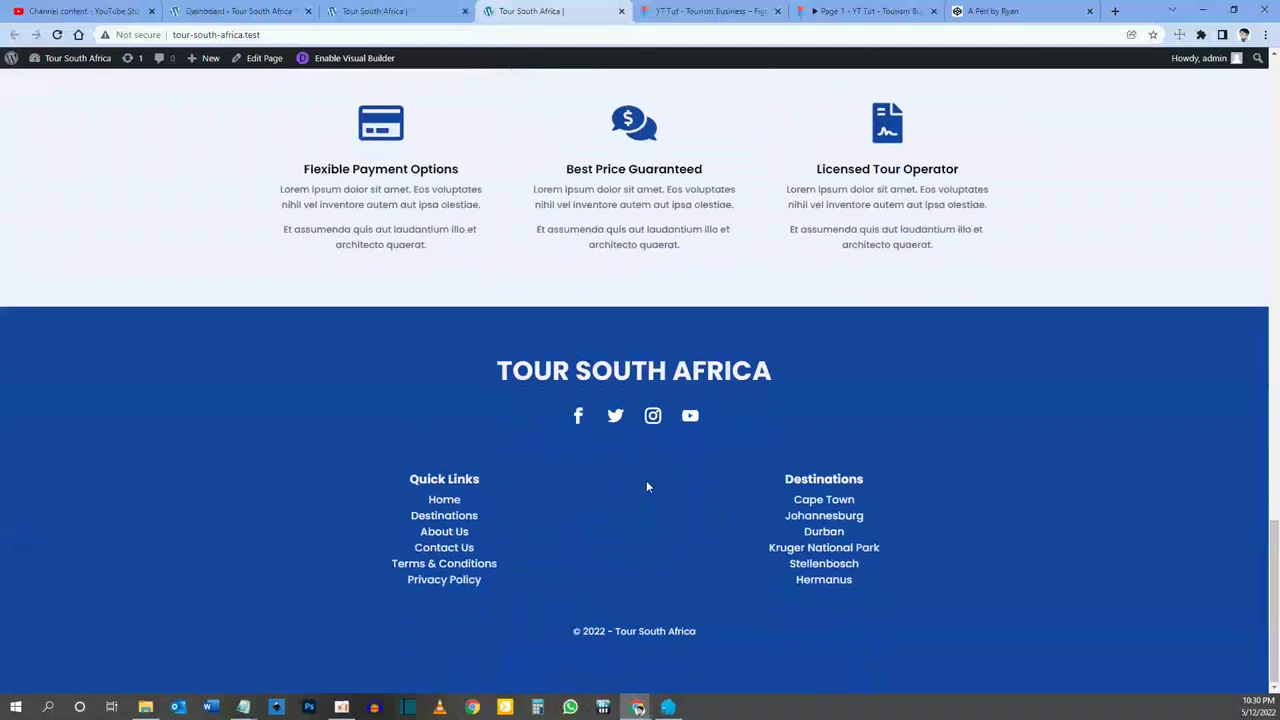
scroll(646, 486, up, 20)
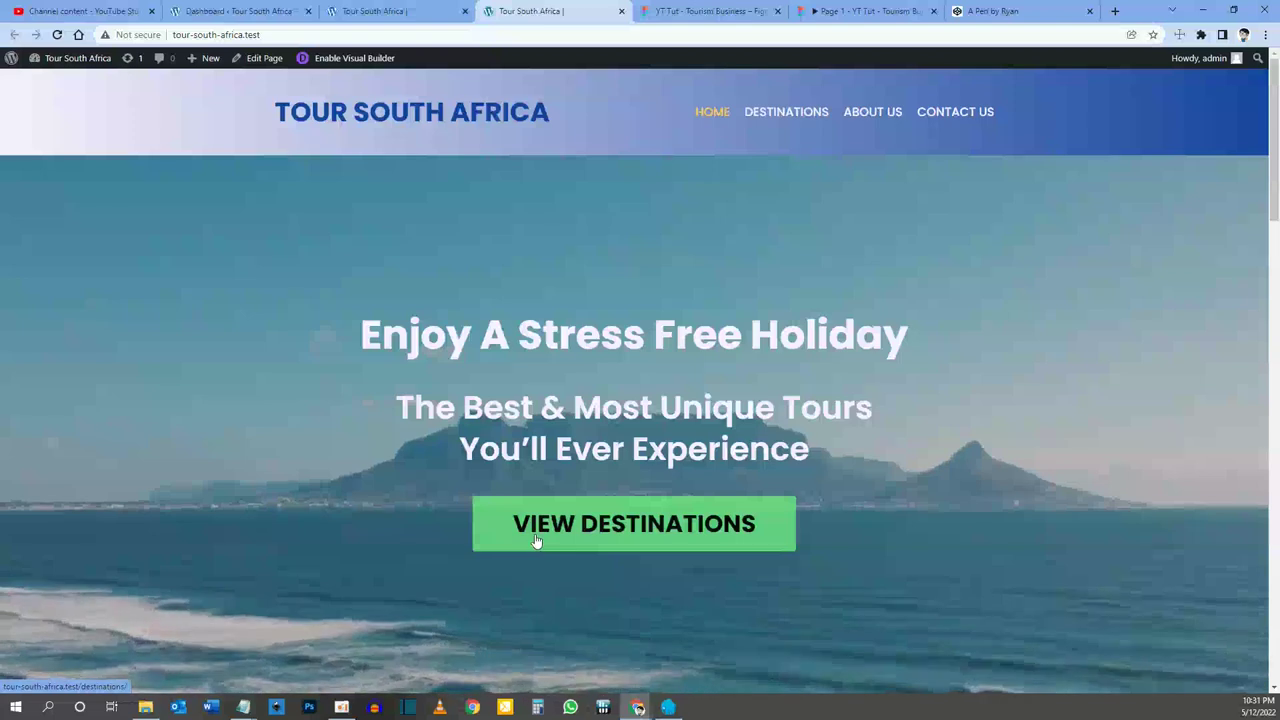
scroll(530, 536, down, 5)
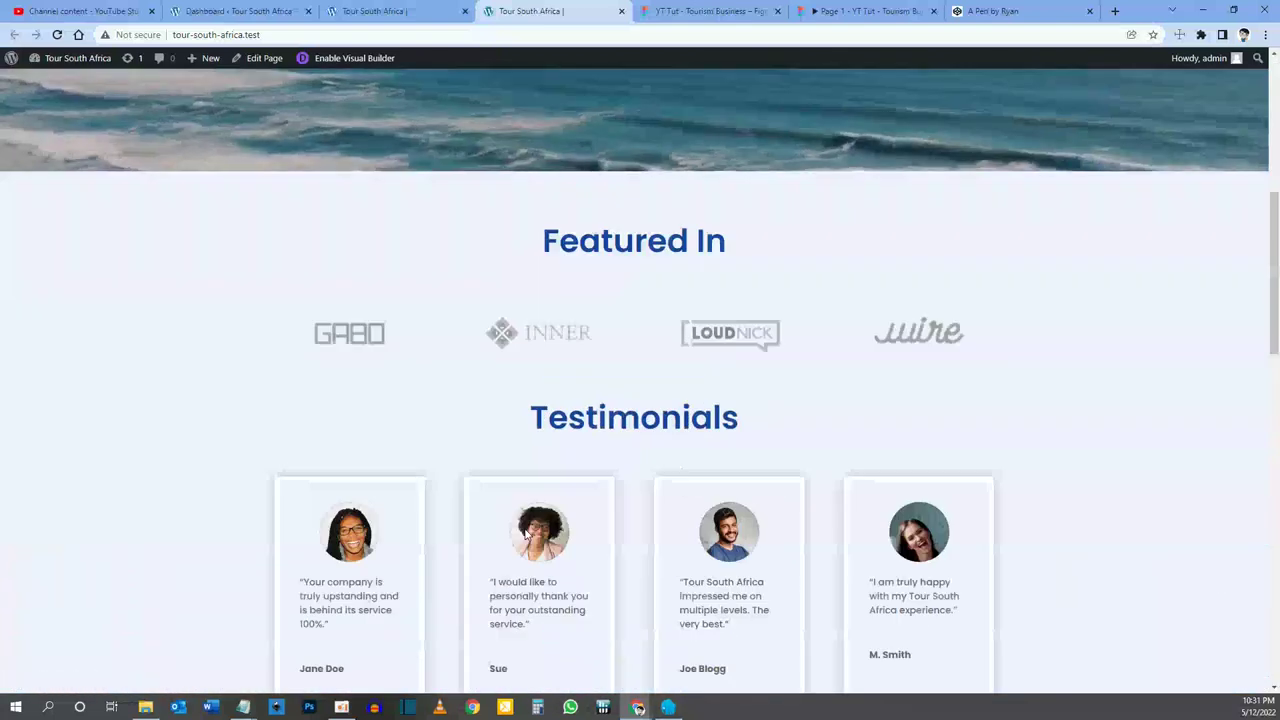
scroll(527, 535, up, 5)
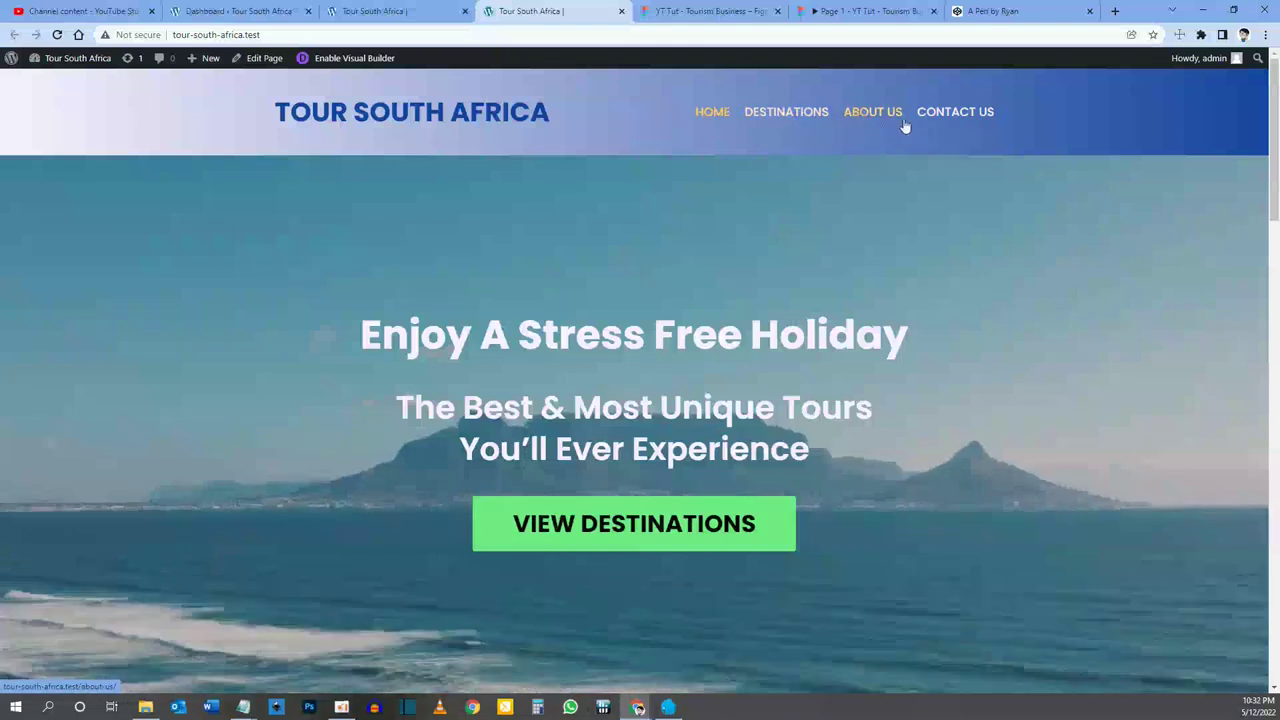
scroll(590, 266, down, 3)
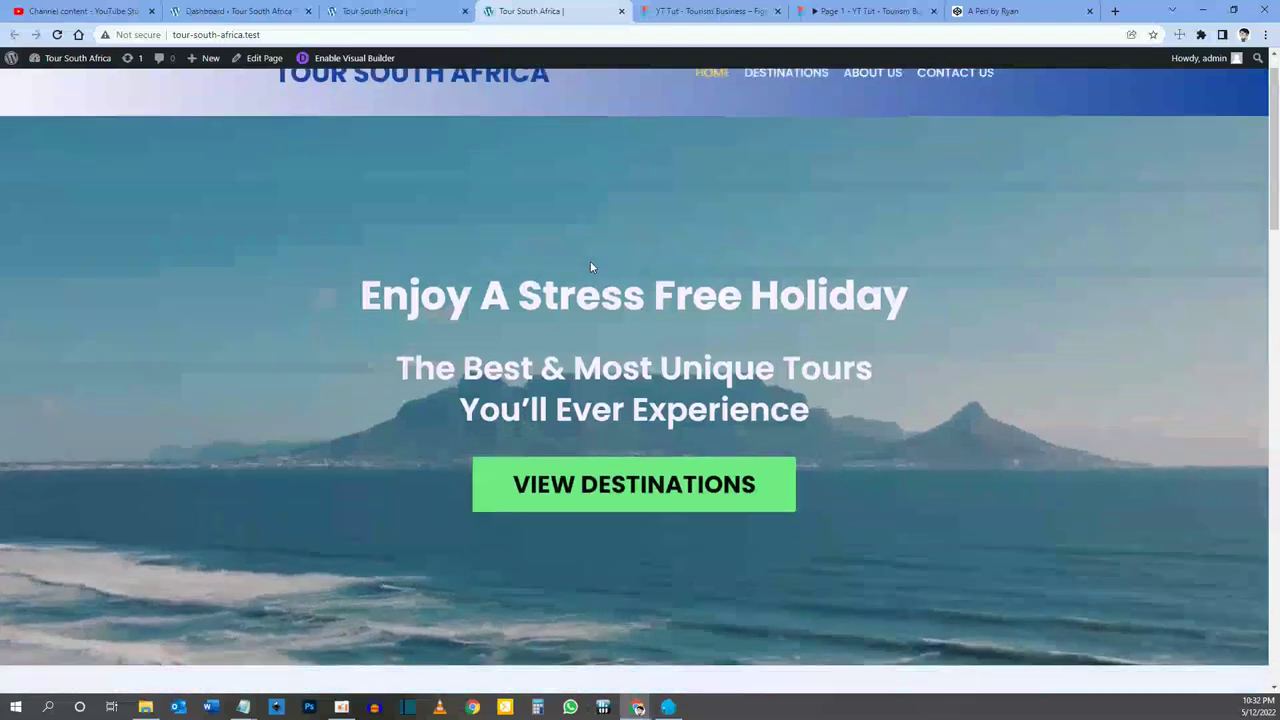
scroll(614, 640, down, 10)
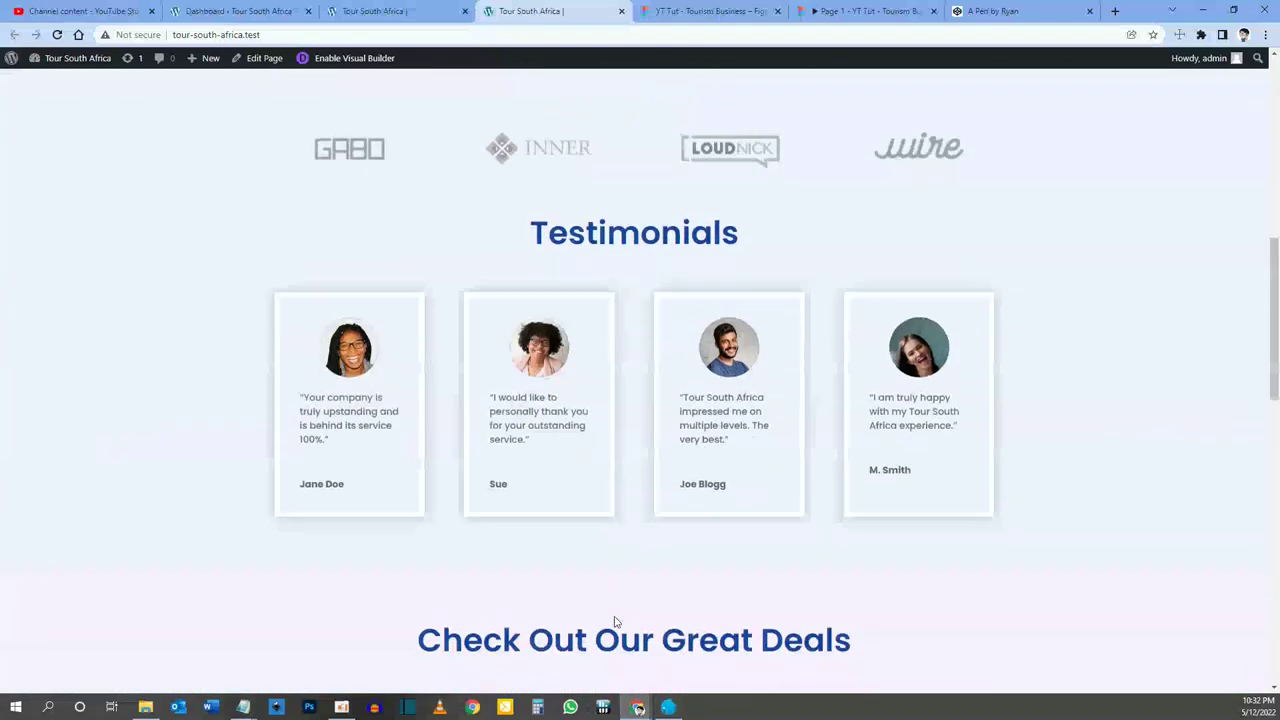
key(Home)
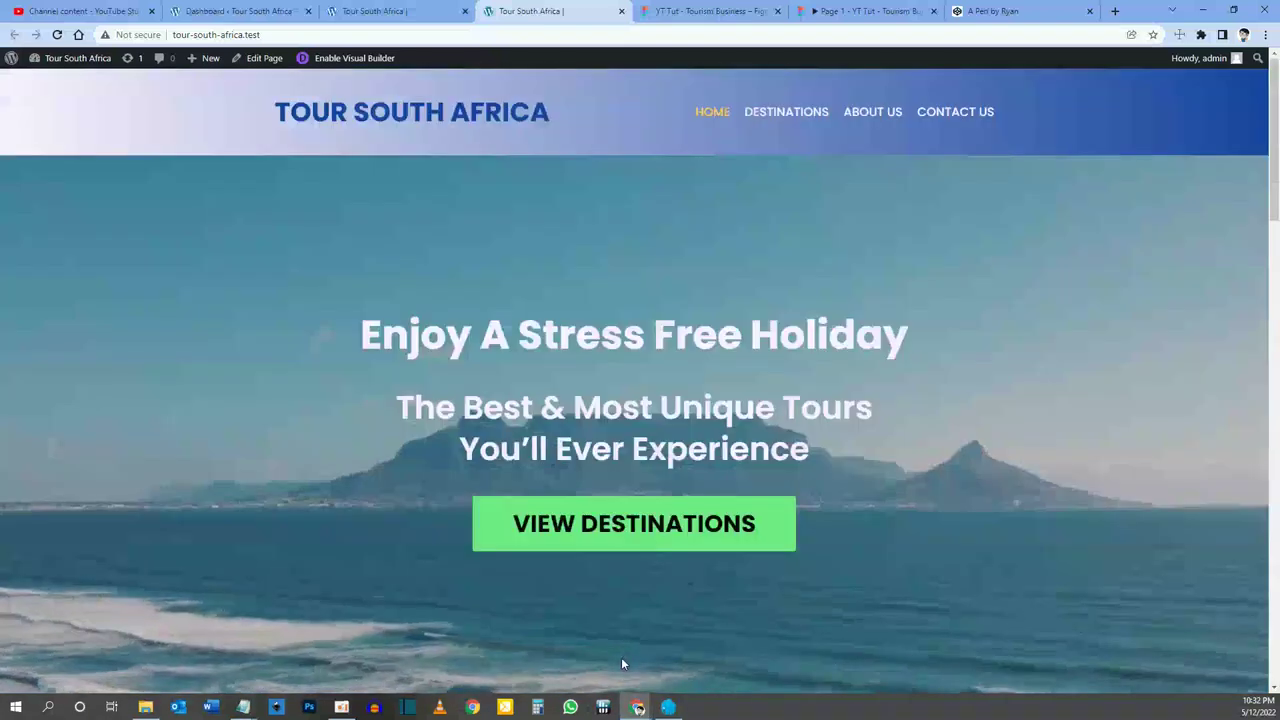